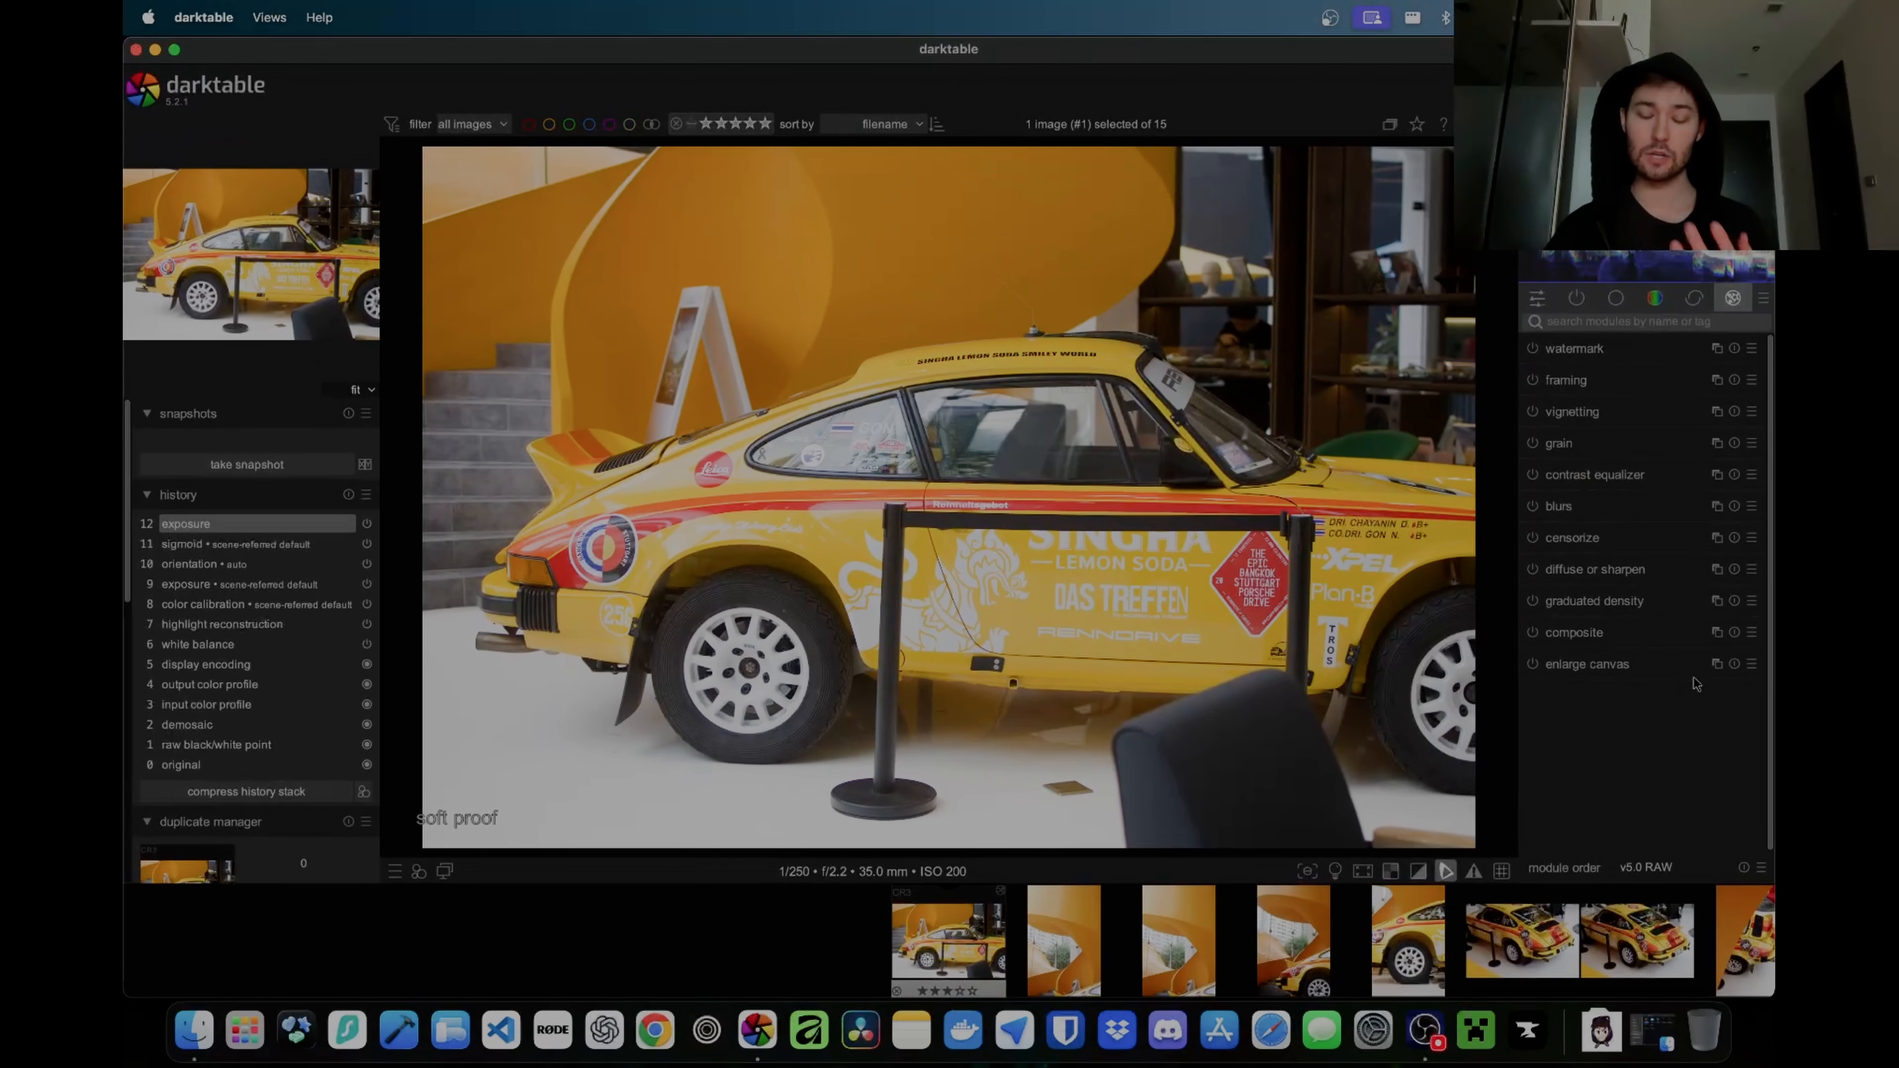
Step: Show the active modules and toggle the exposure module off and on to compare the photo with and without it
mouse_move(1696, 684)
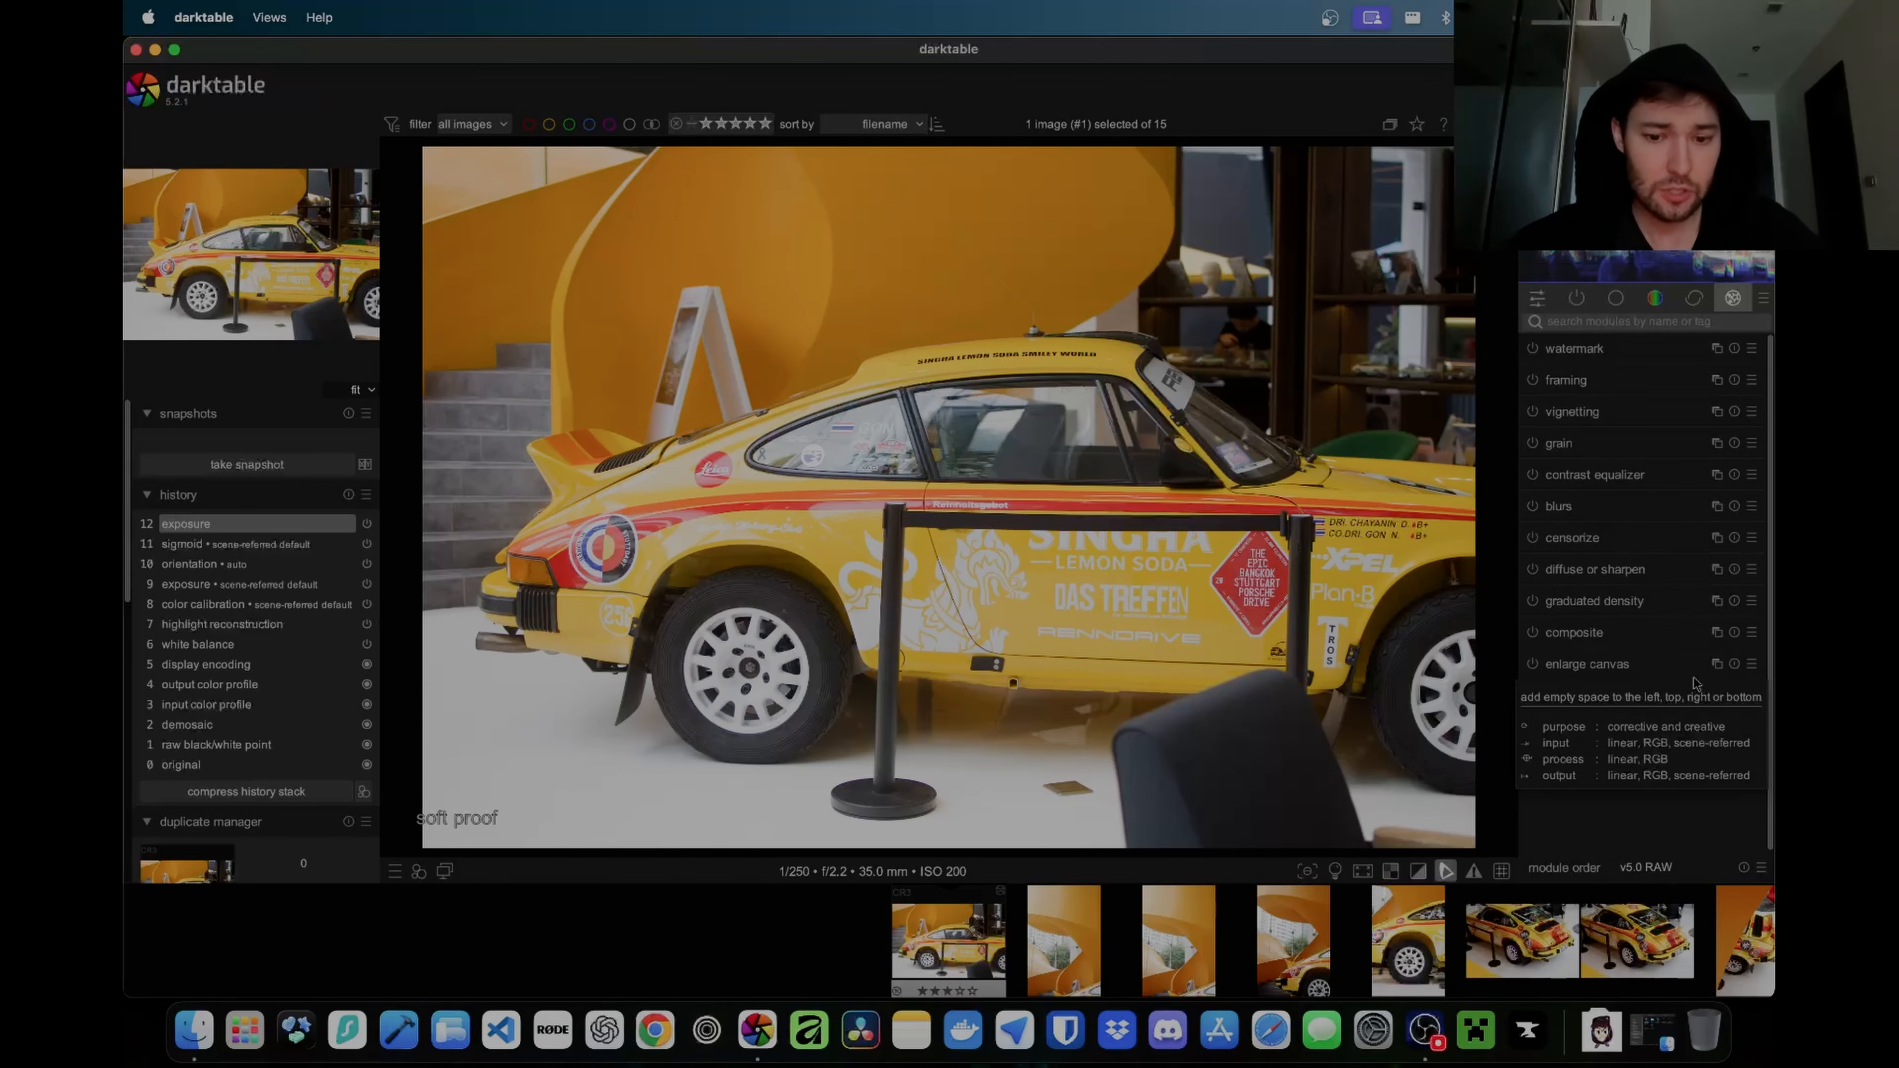
left_click(1574, 299)
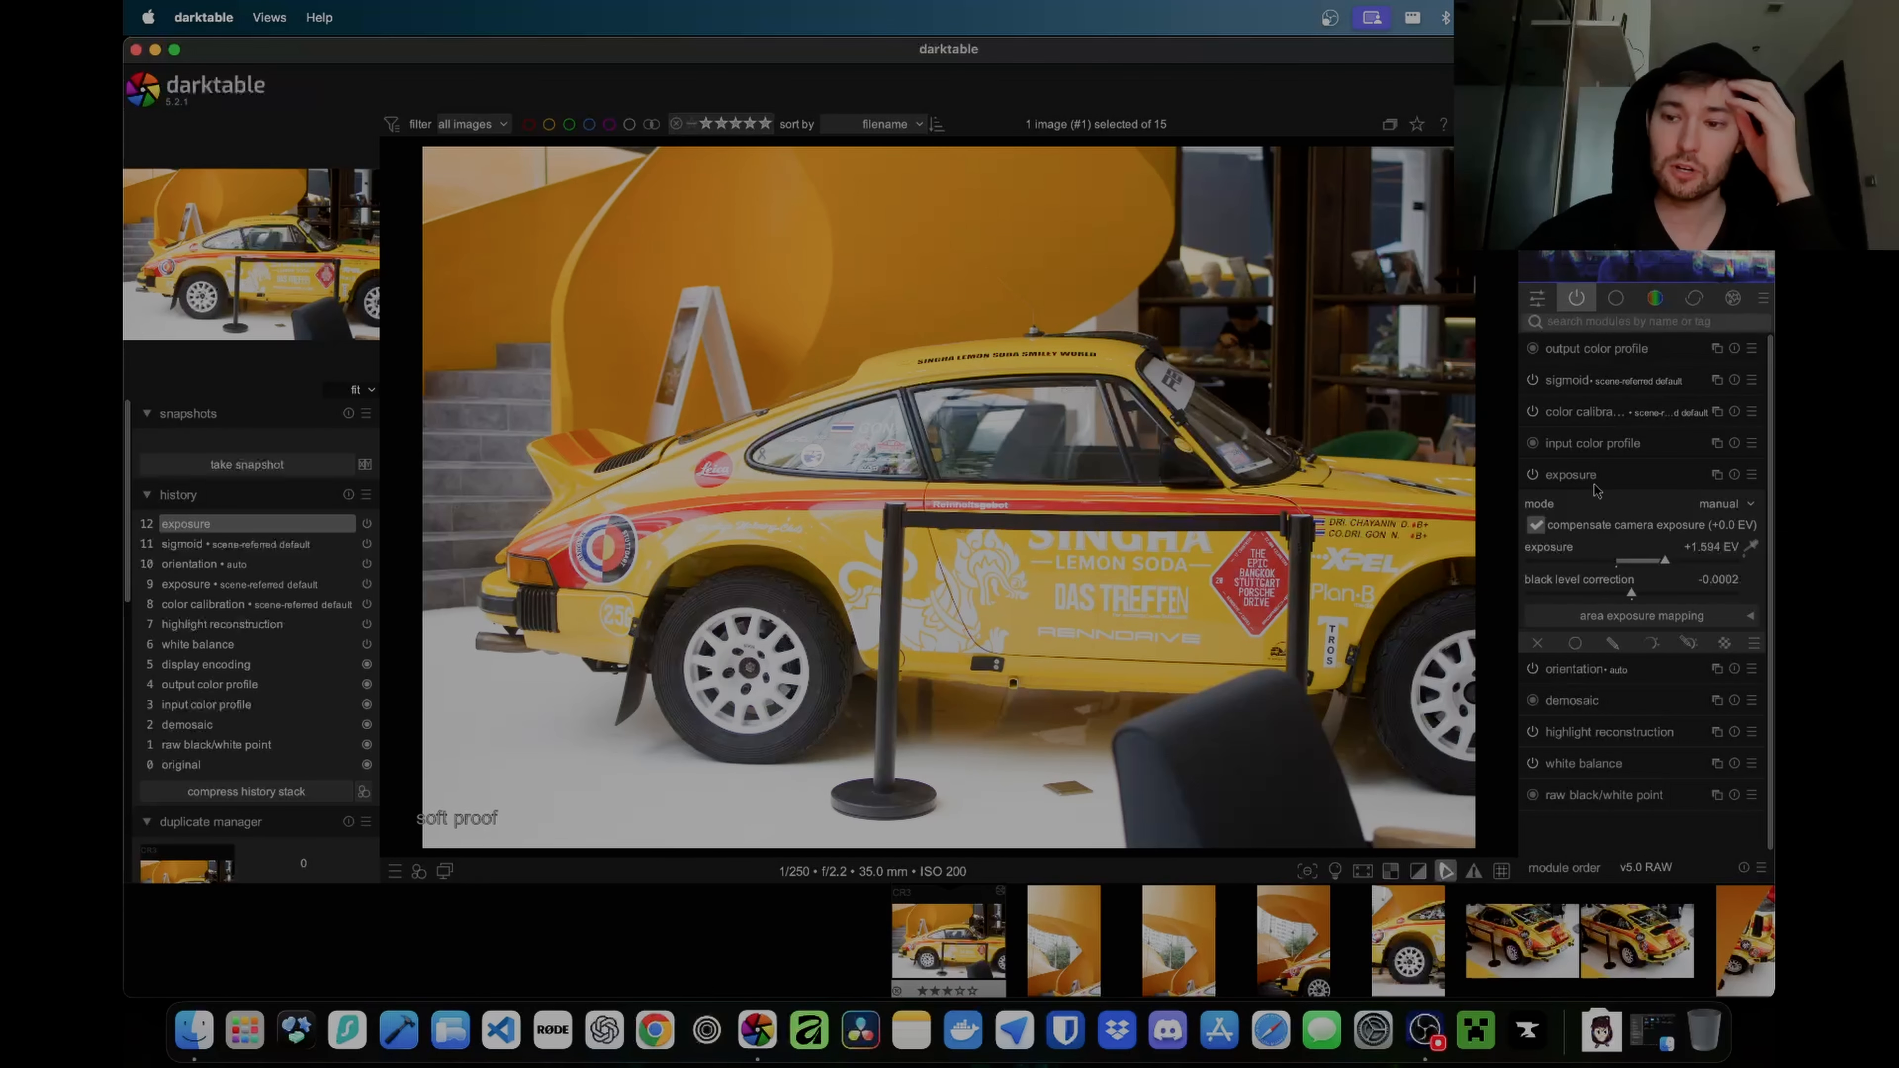
left_click(1532, 474)
left_click(1531, 474)
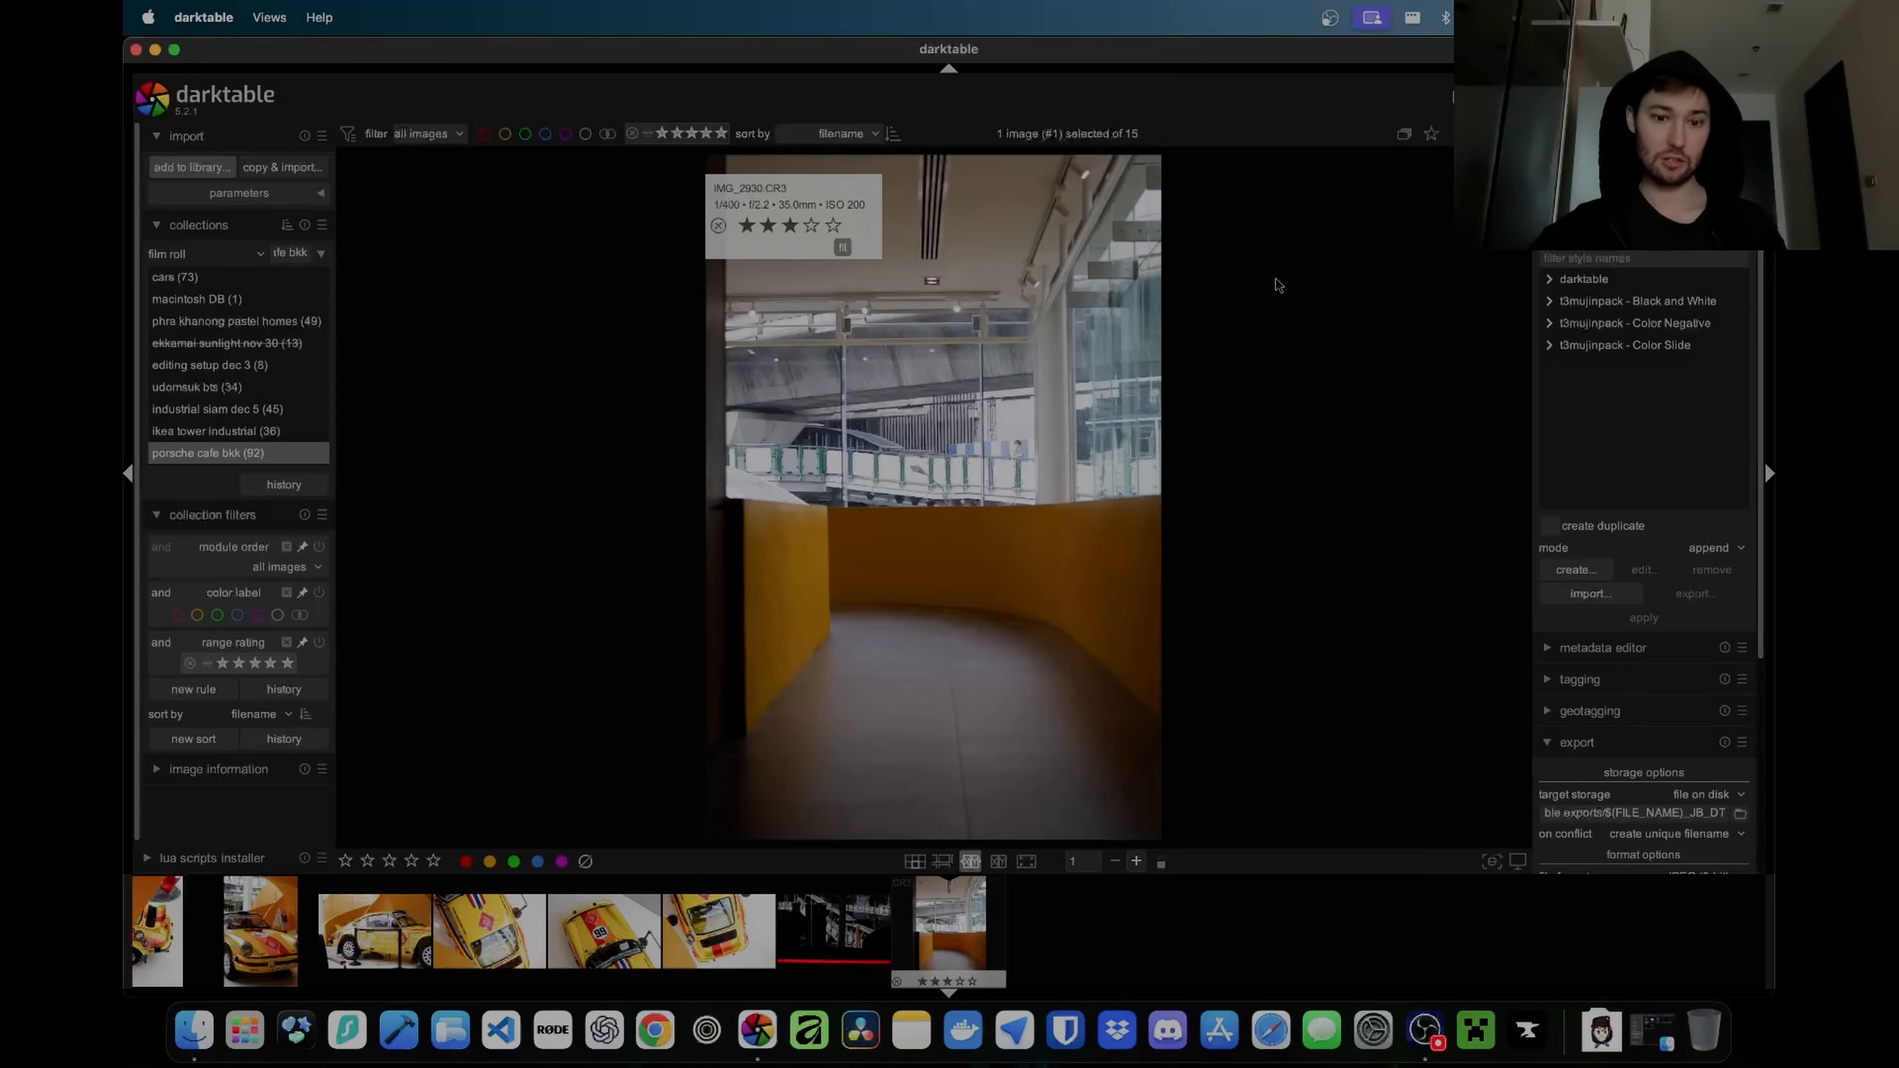
Step: Browse the porsche cafe bkk collection in the lighttable, first as a thumbnail grid and then one image at a time
left_click(913, 862)
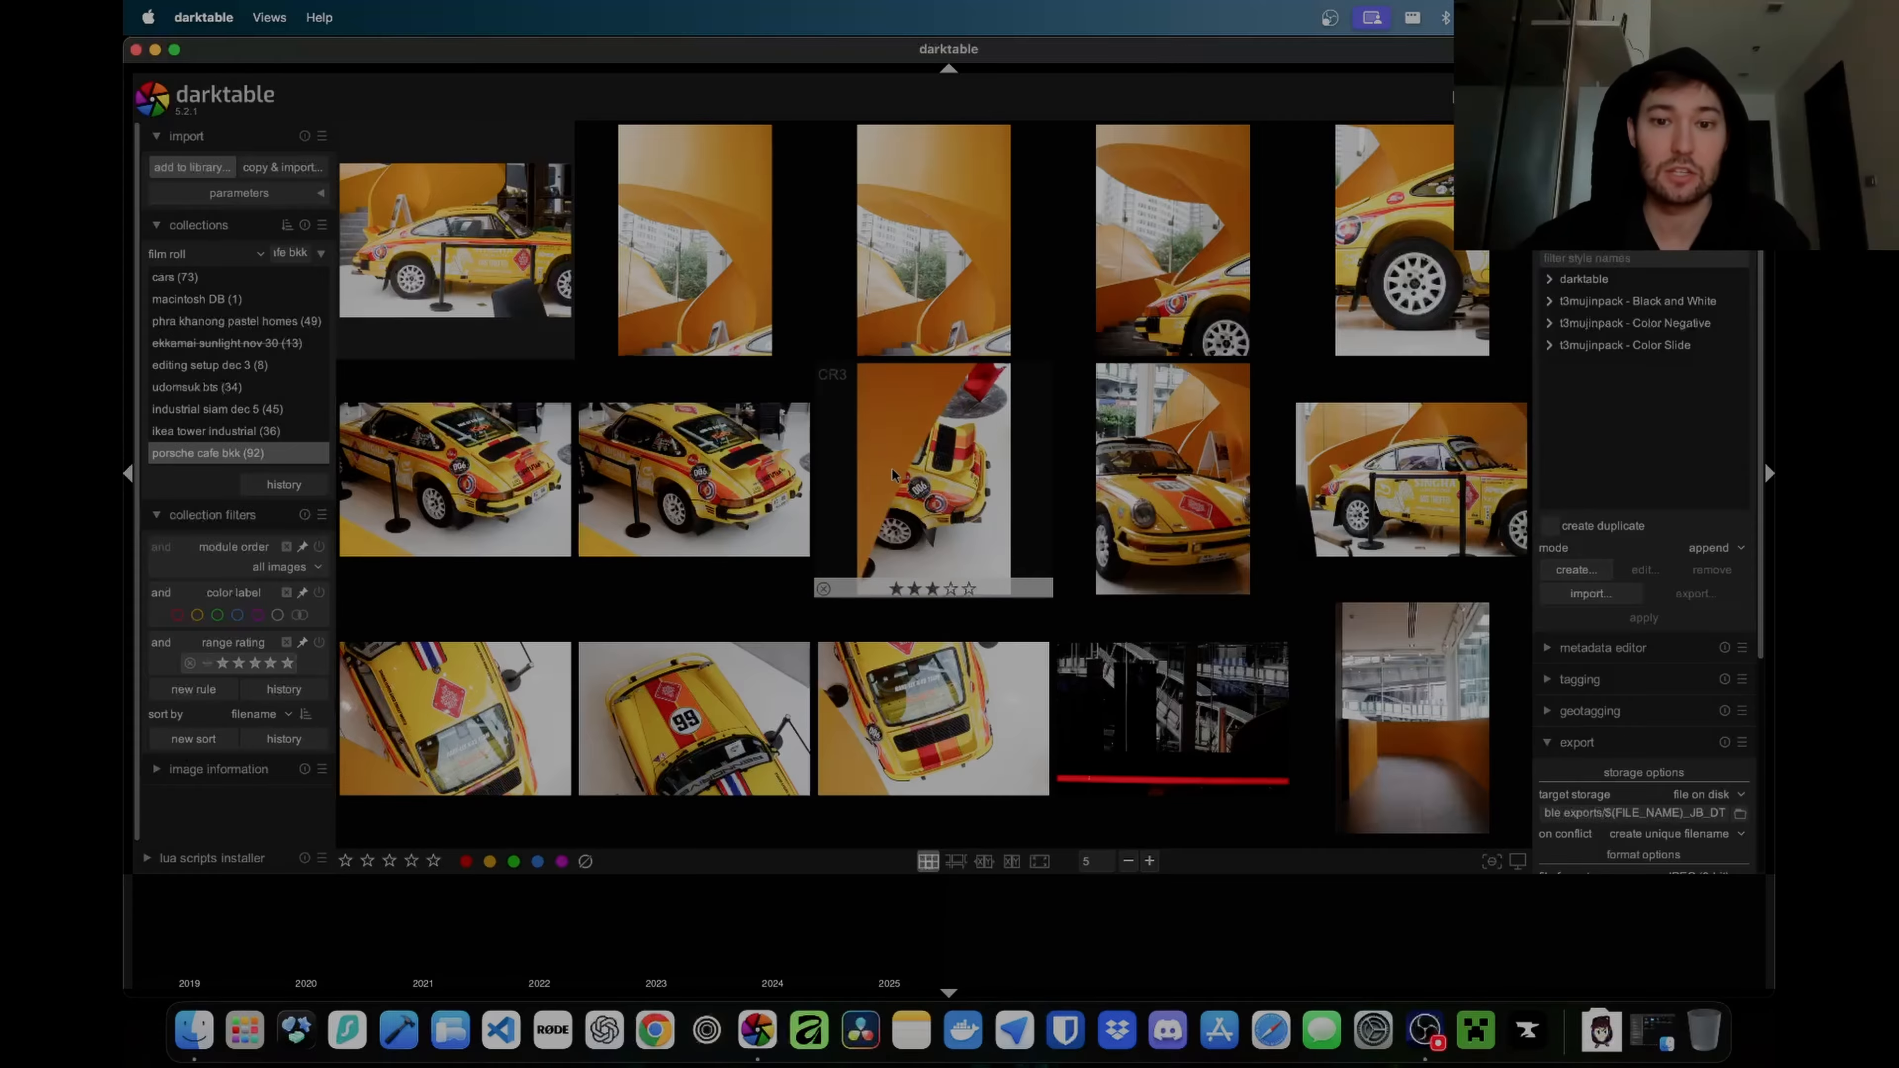
left_click(974, 864)
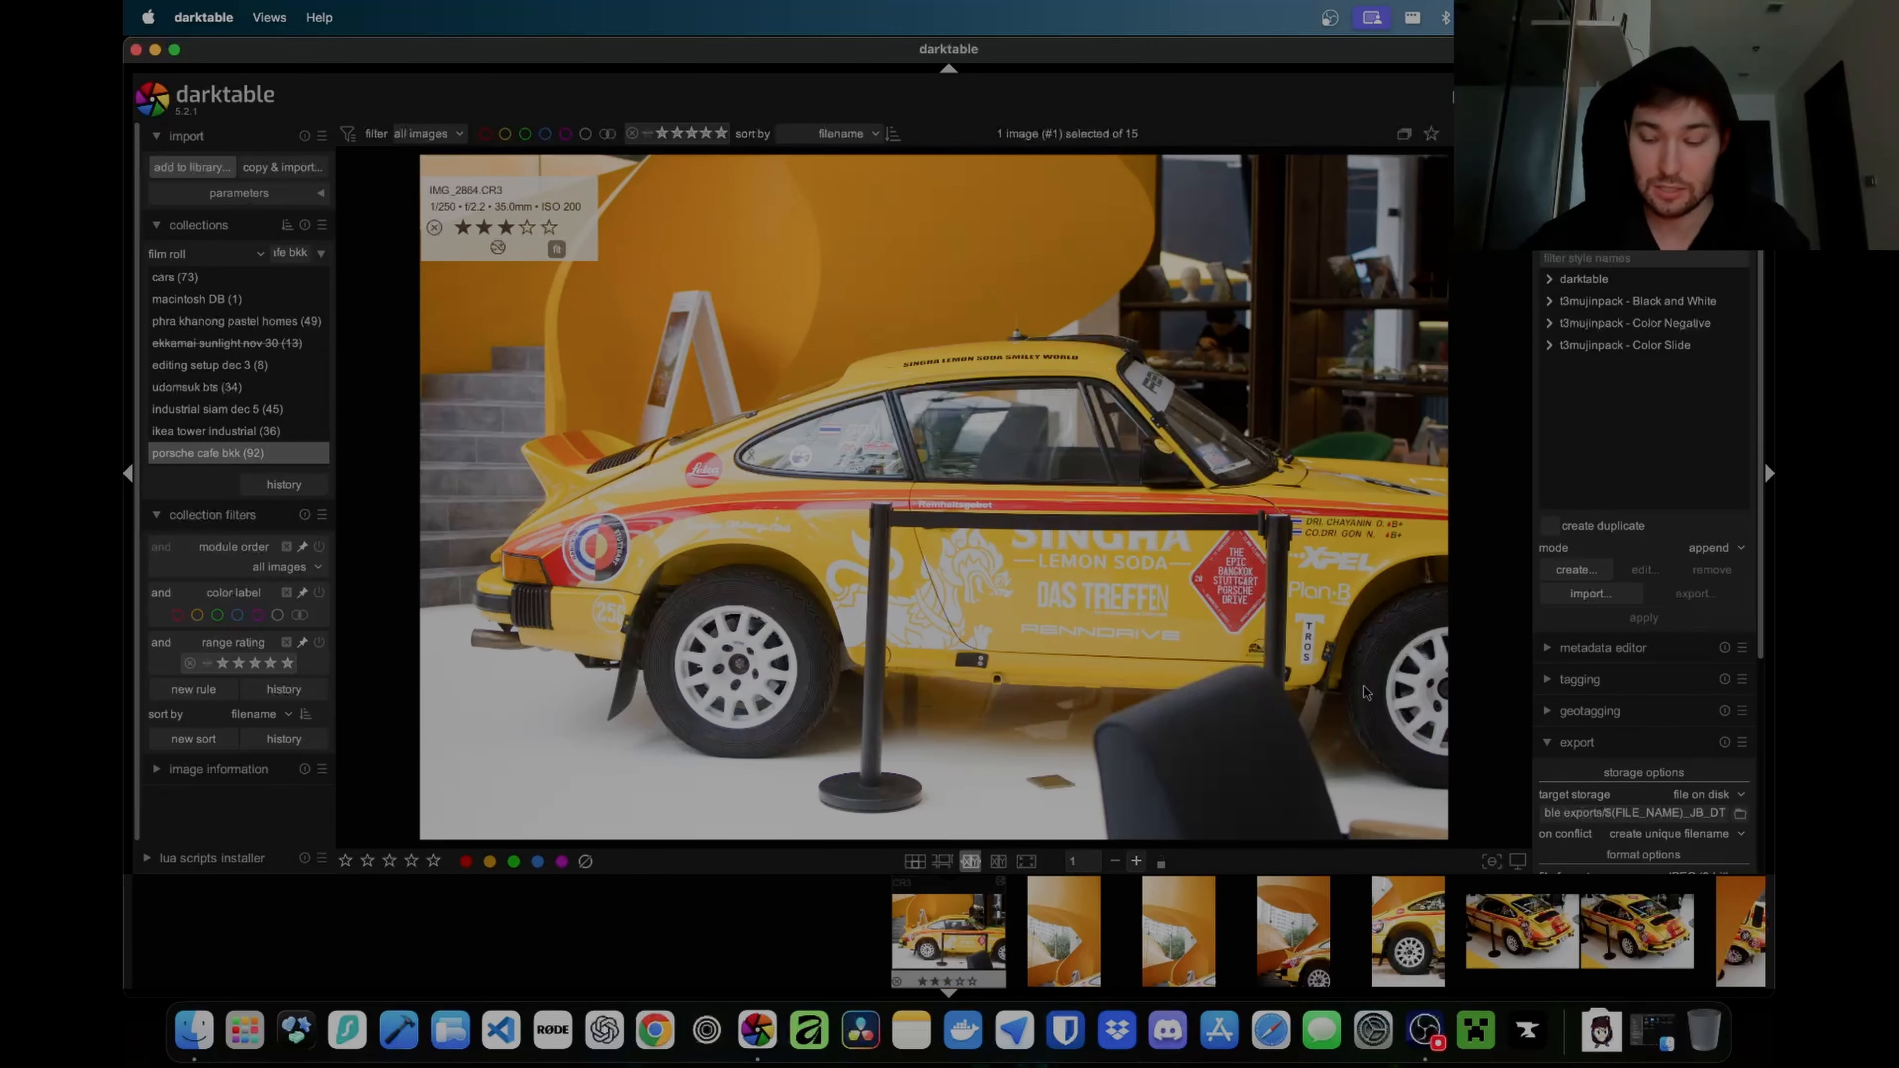
scroll(1364, 685, "down", 8)
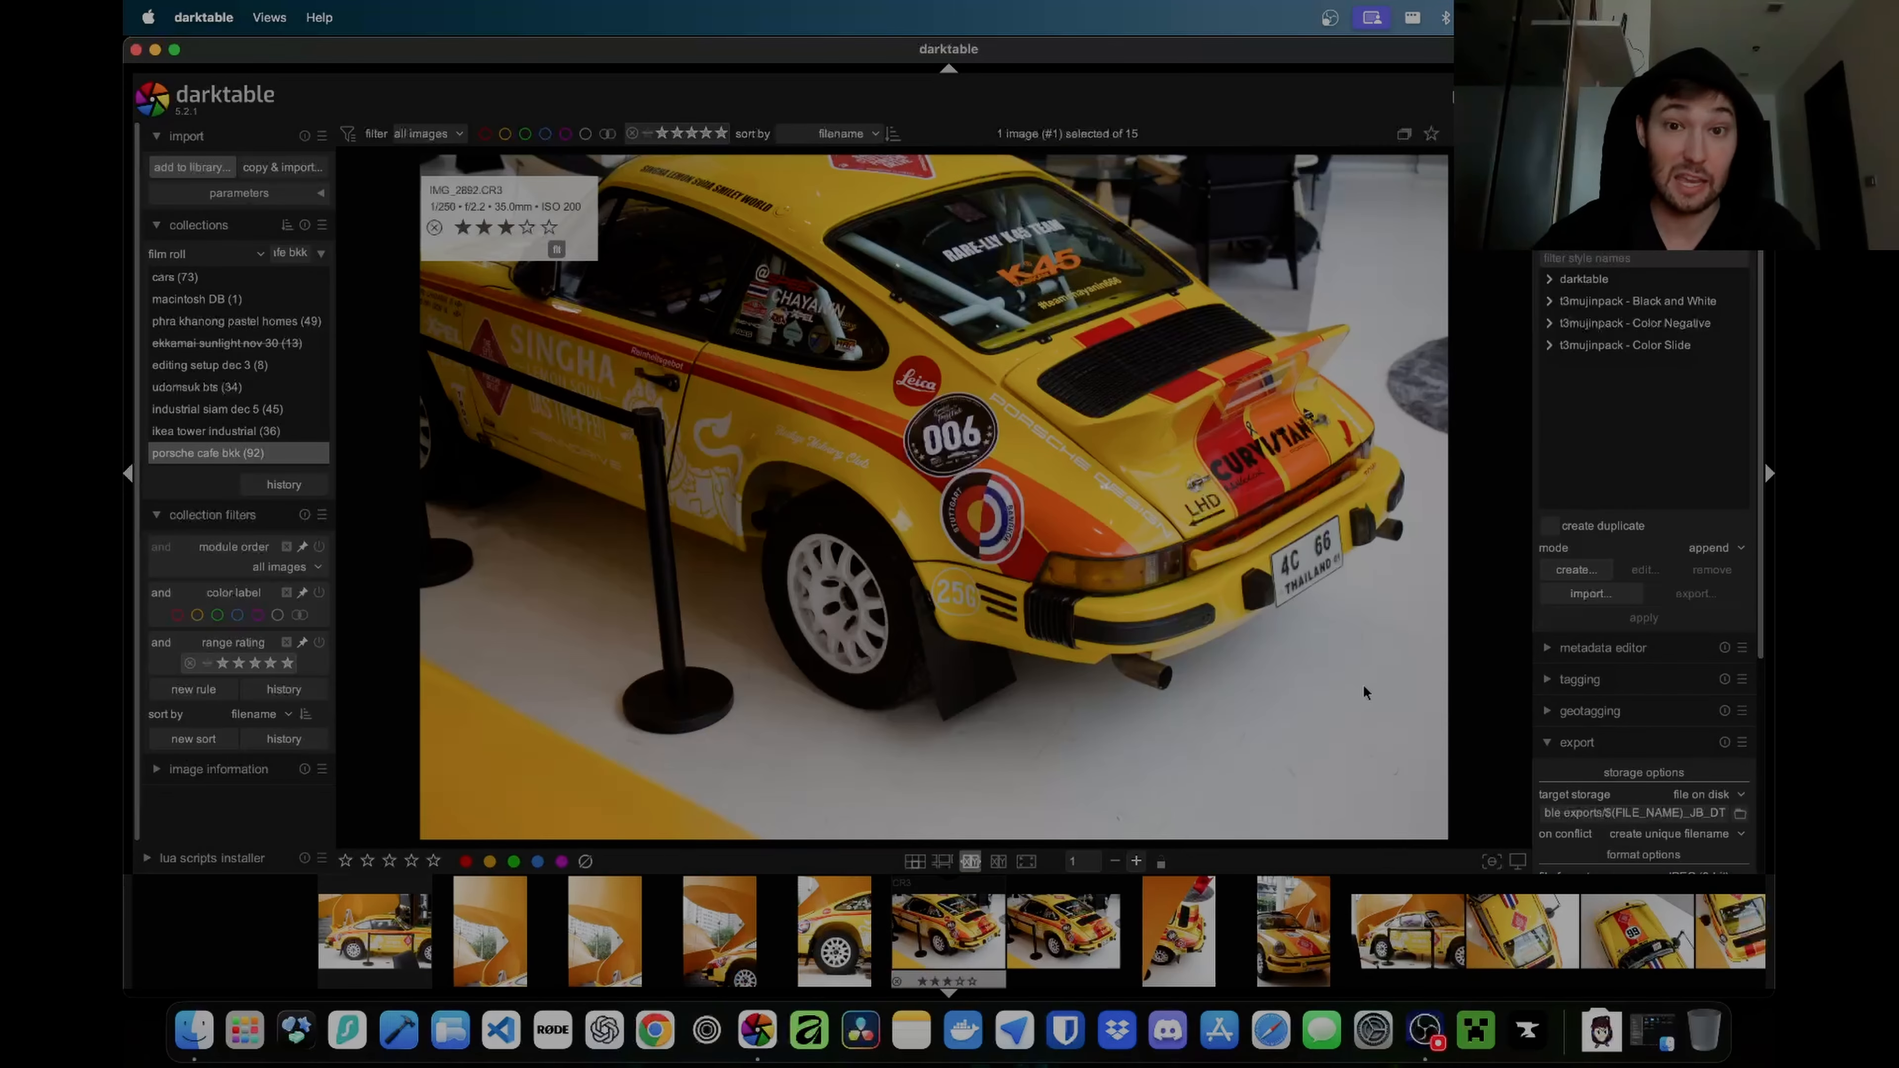
scroll(1364, 685, "down", 3)
scroll(1363, 686, "up", 7)
scroll(1364, 686, "down", 4)
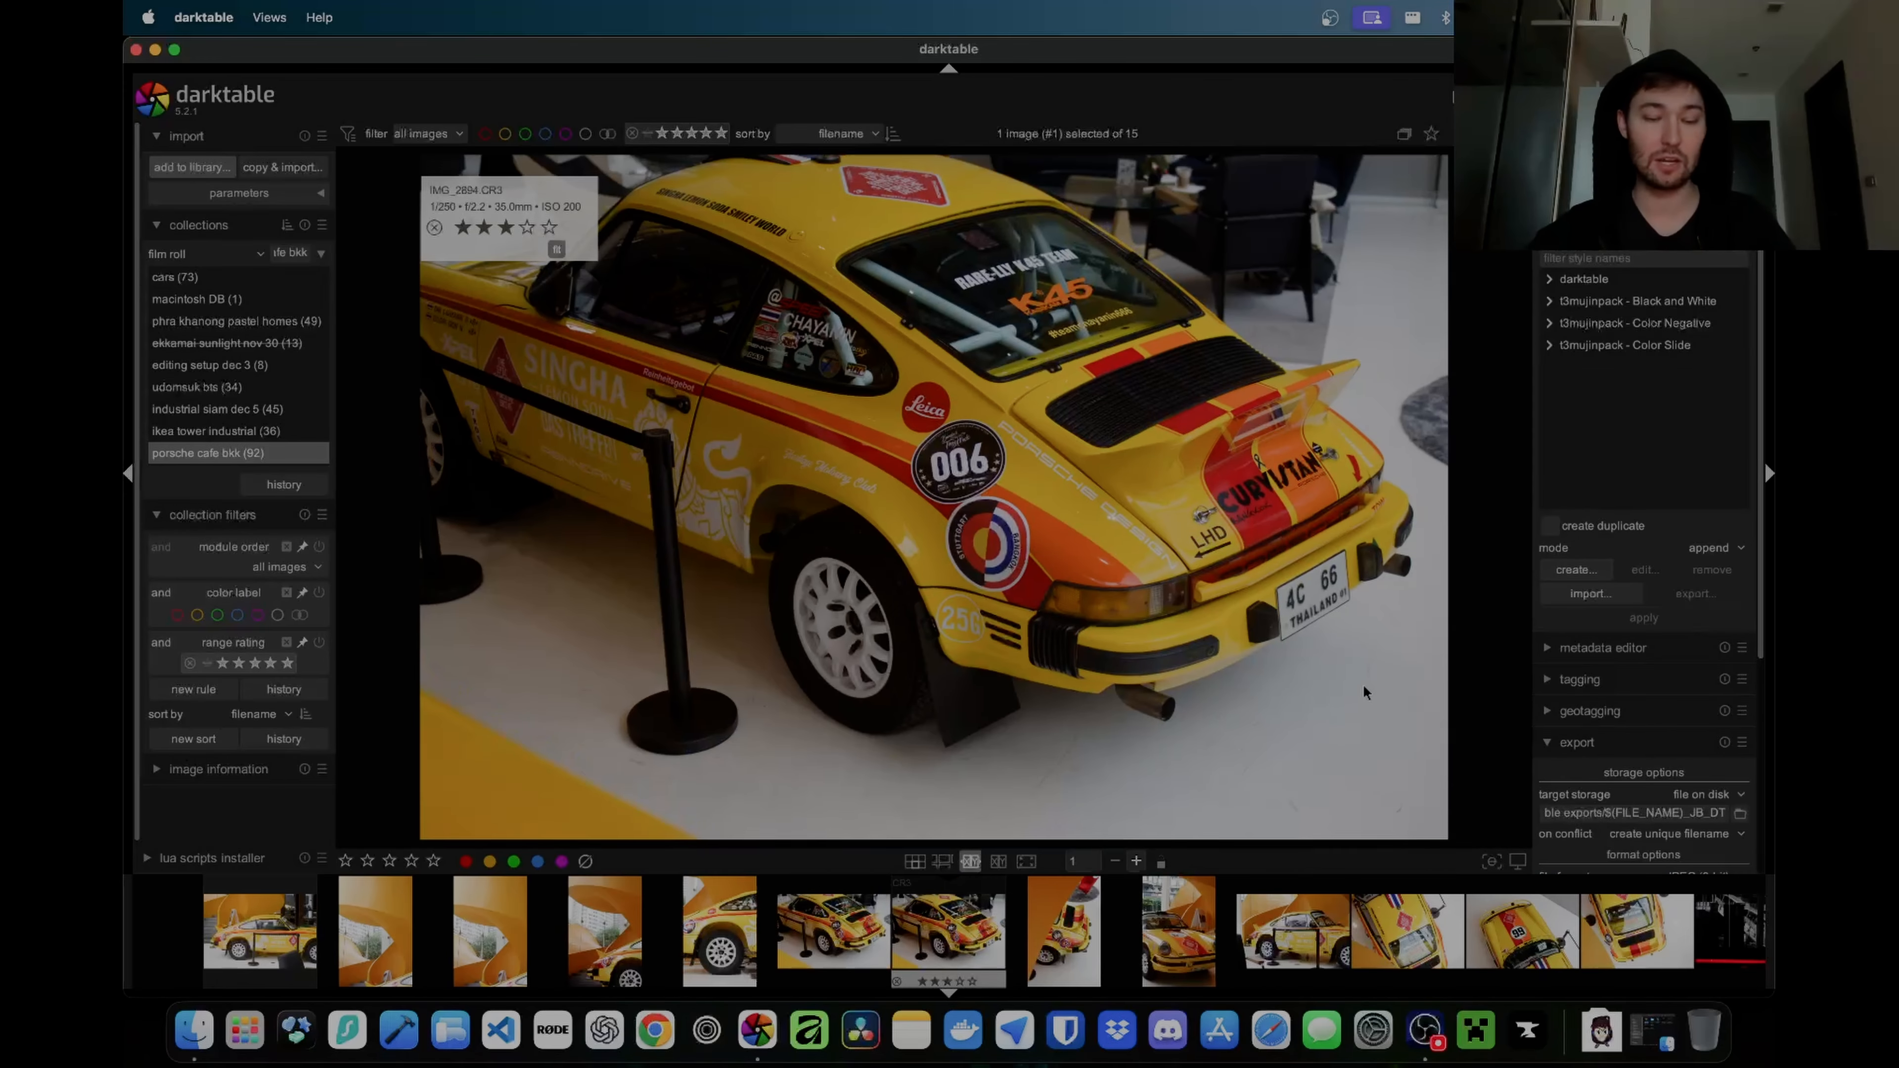
scroll(1363, 685, "down", 2)
scroll(1364, 685, "up", 3)
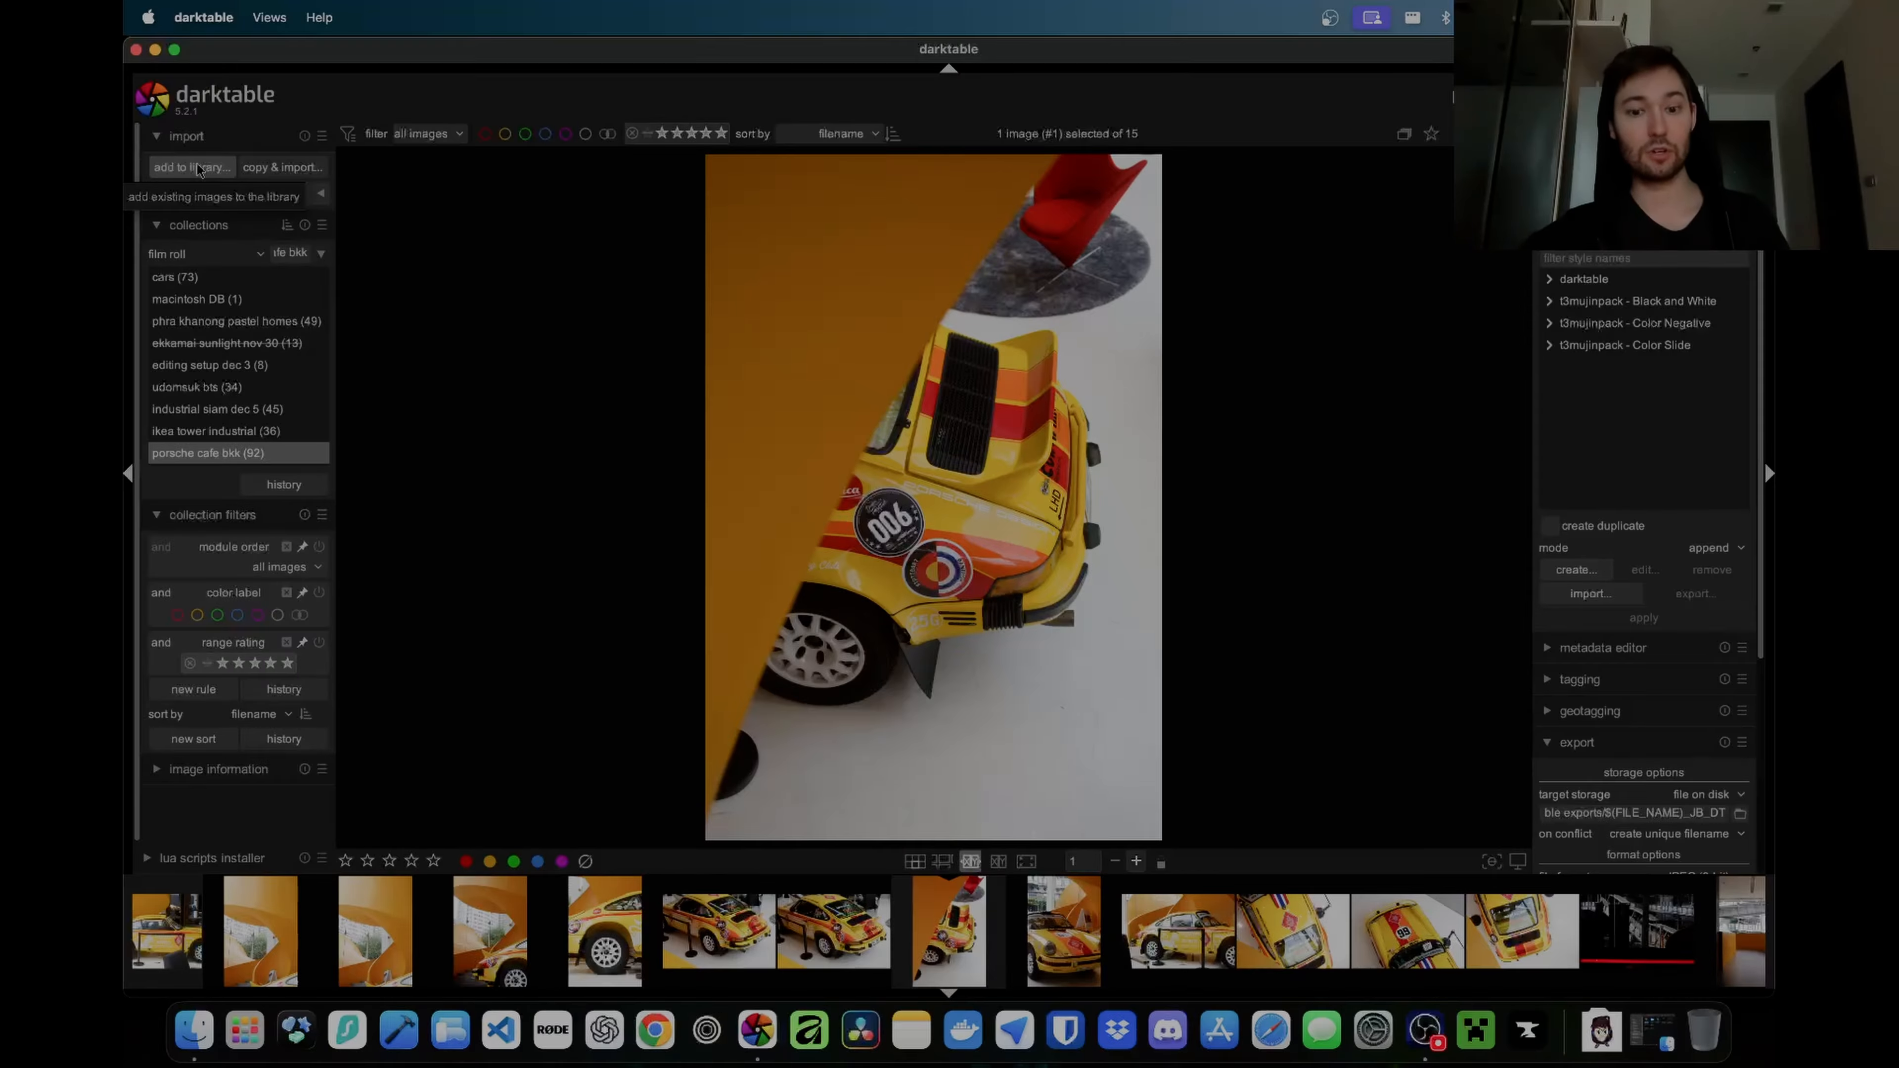
Step: Switch to the darkroom and open IMG_2864.CR3, the side view of the yellow car at the start of the filmstrip
key("d")
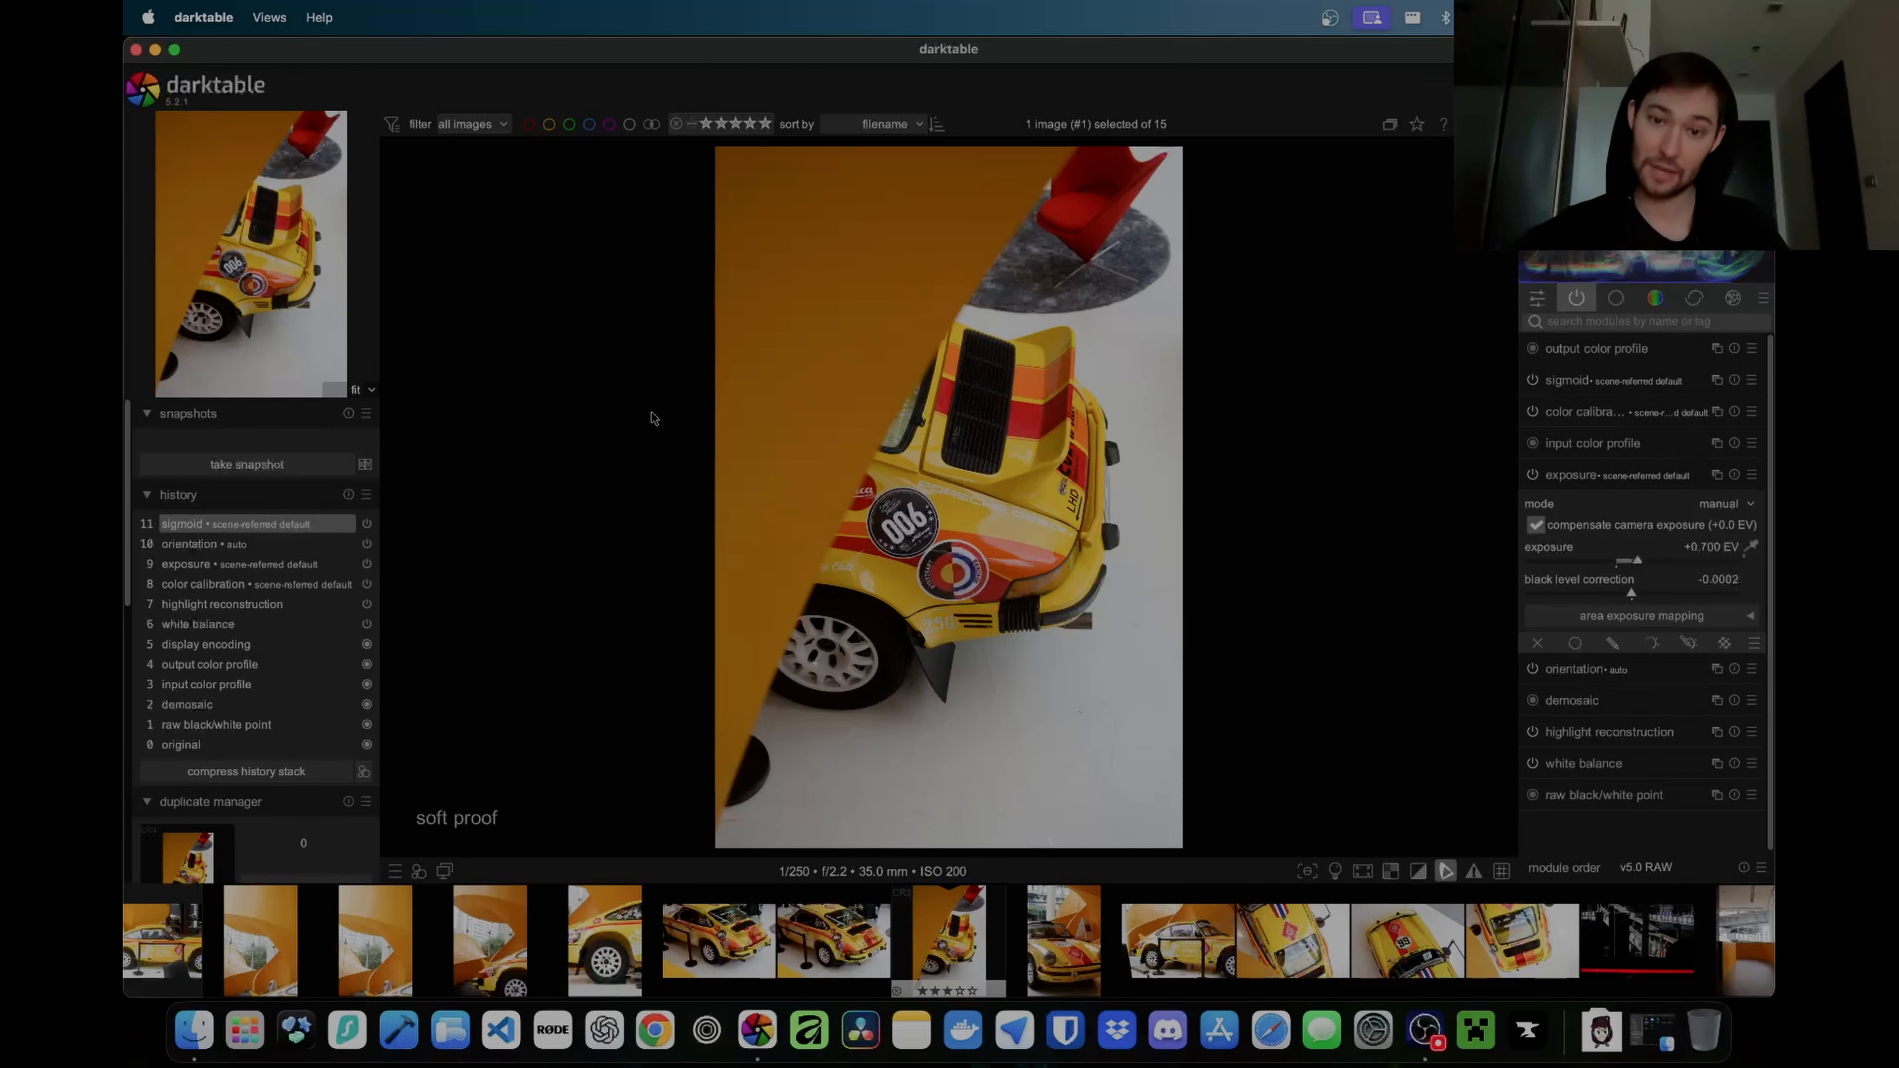
scroll(790, 922, "down", 2)
scroll(791, 922, "up", 3)
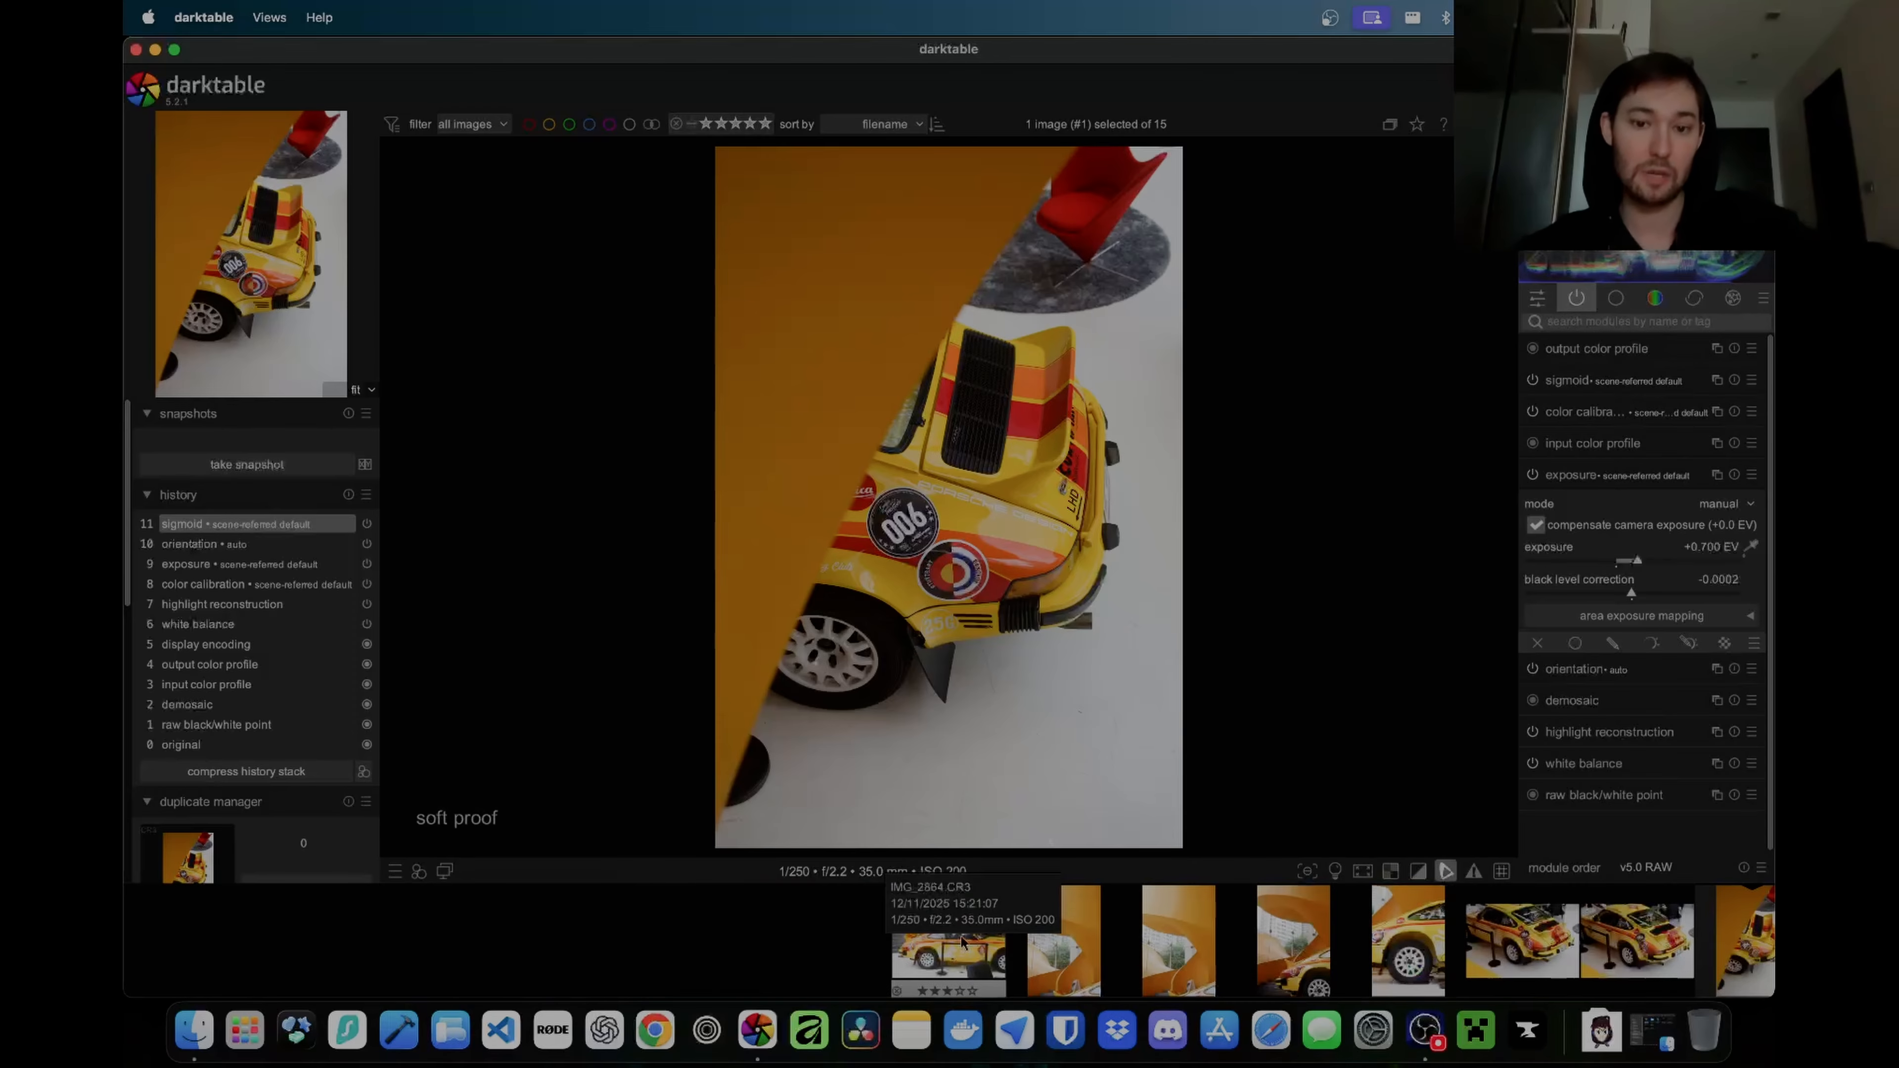
left_click(962, 941)
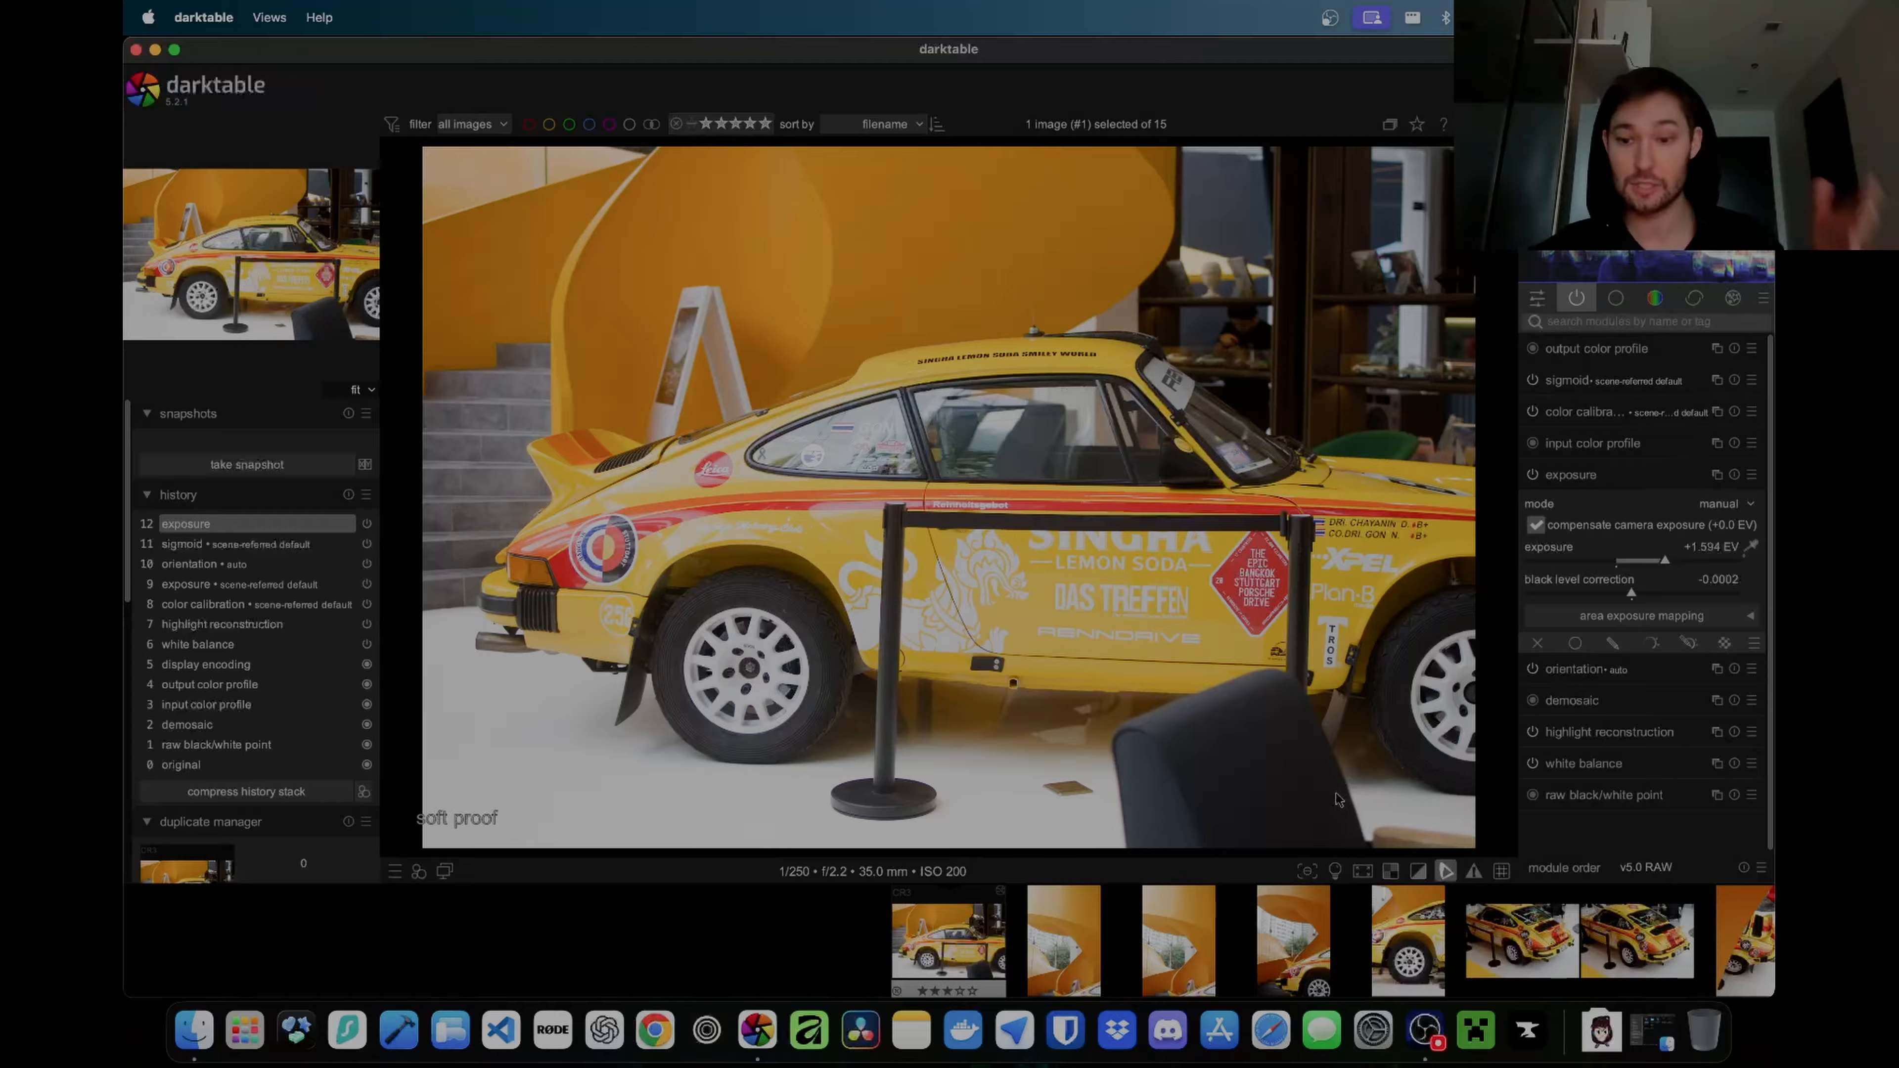
Step: Turn off soft proofing and turn on the color assessment conditions for the car photo
key("ctrl+s")
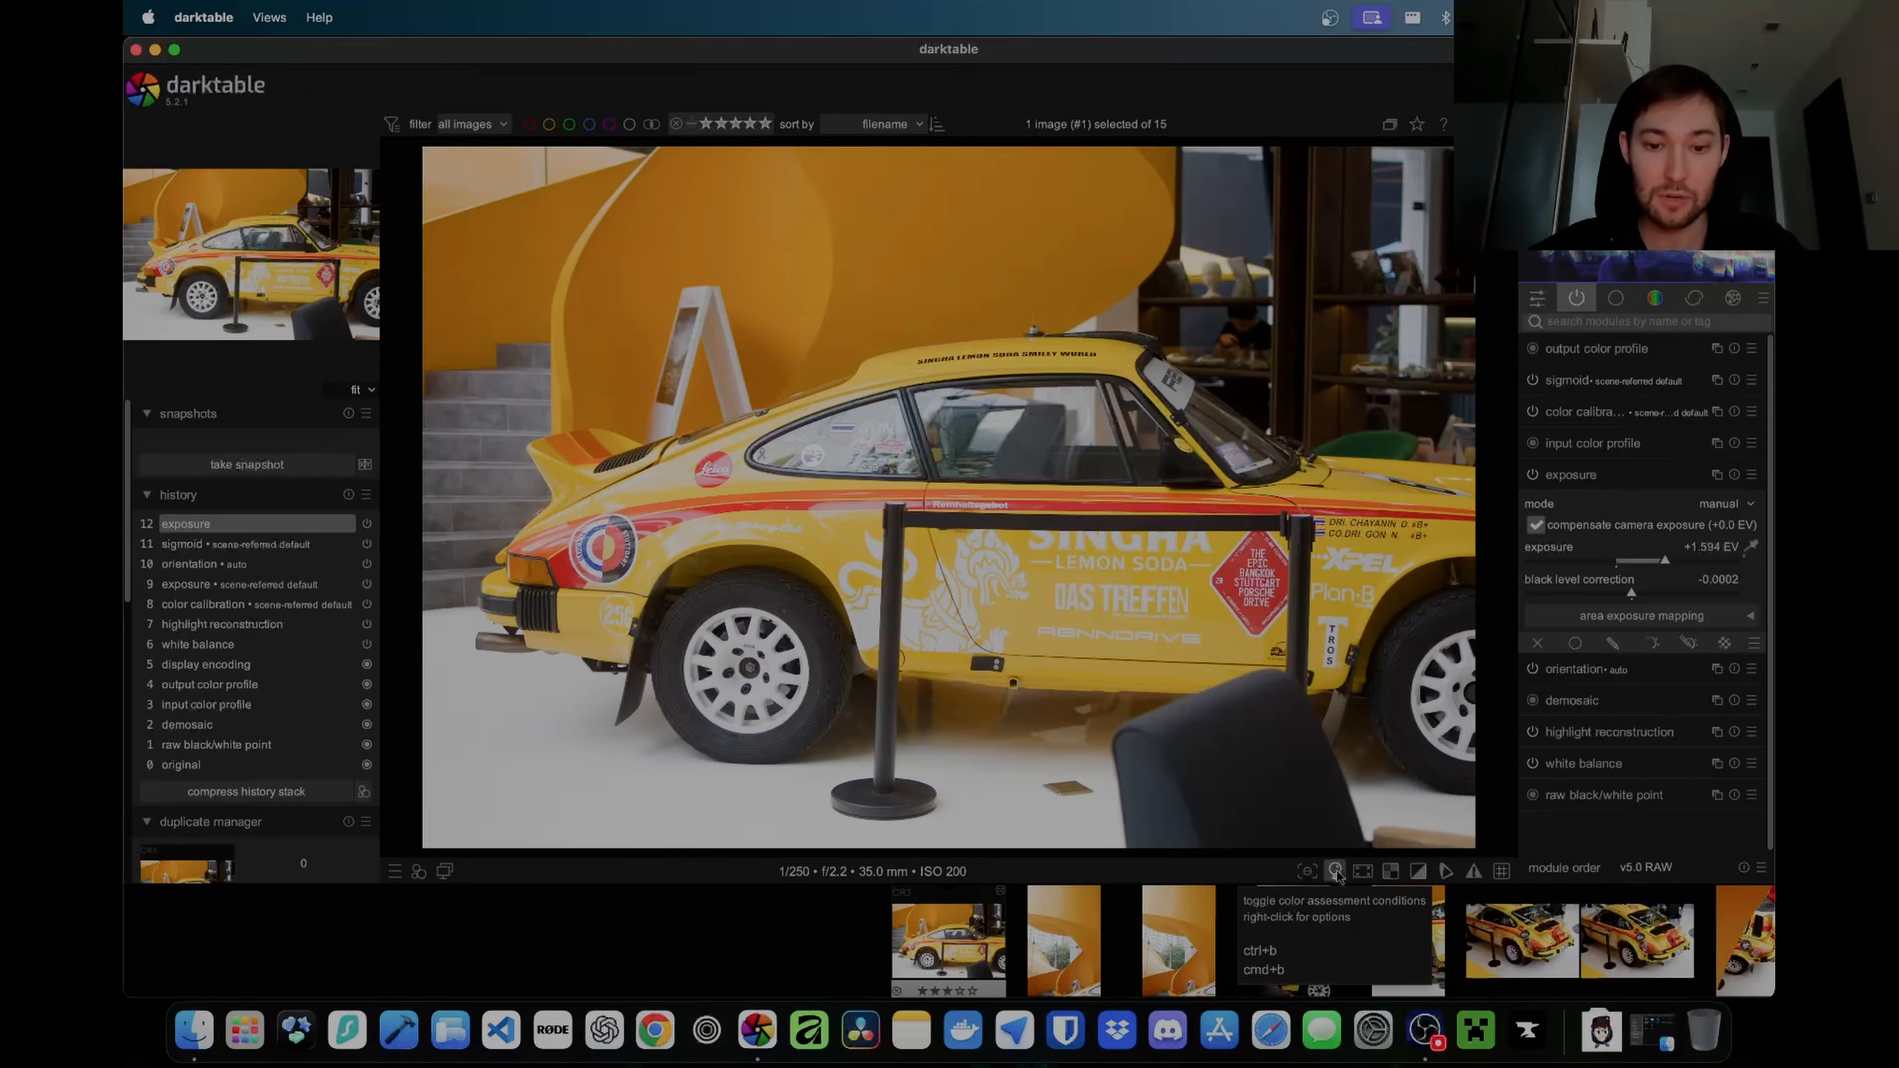
left_click(1335, 870)
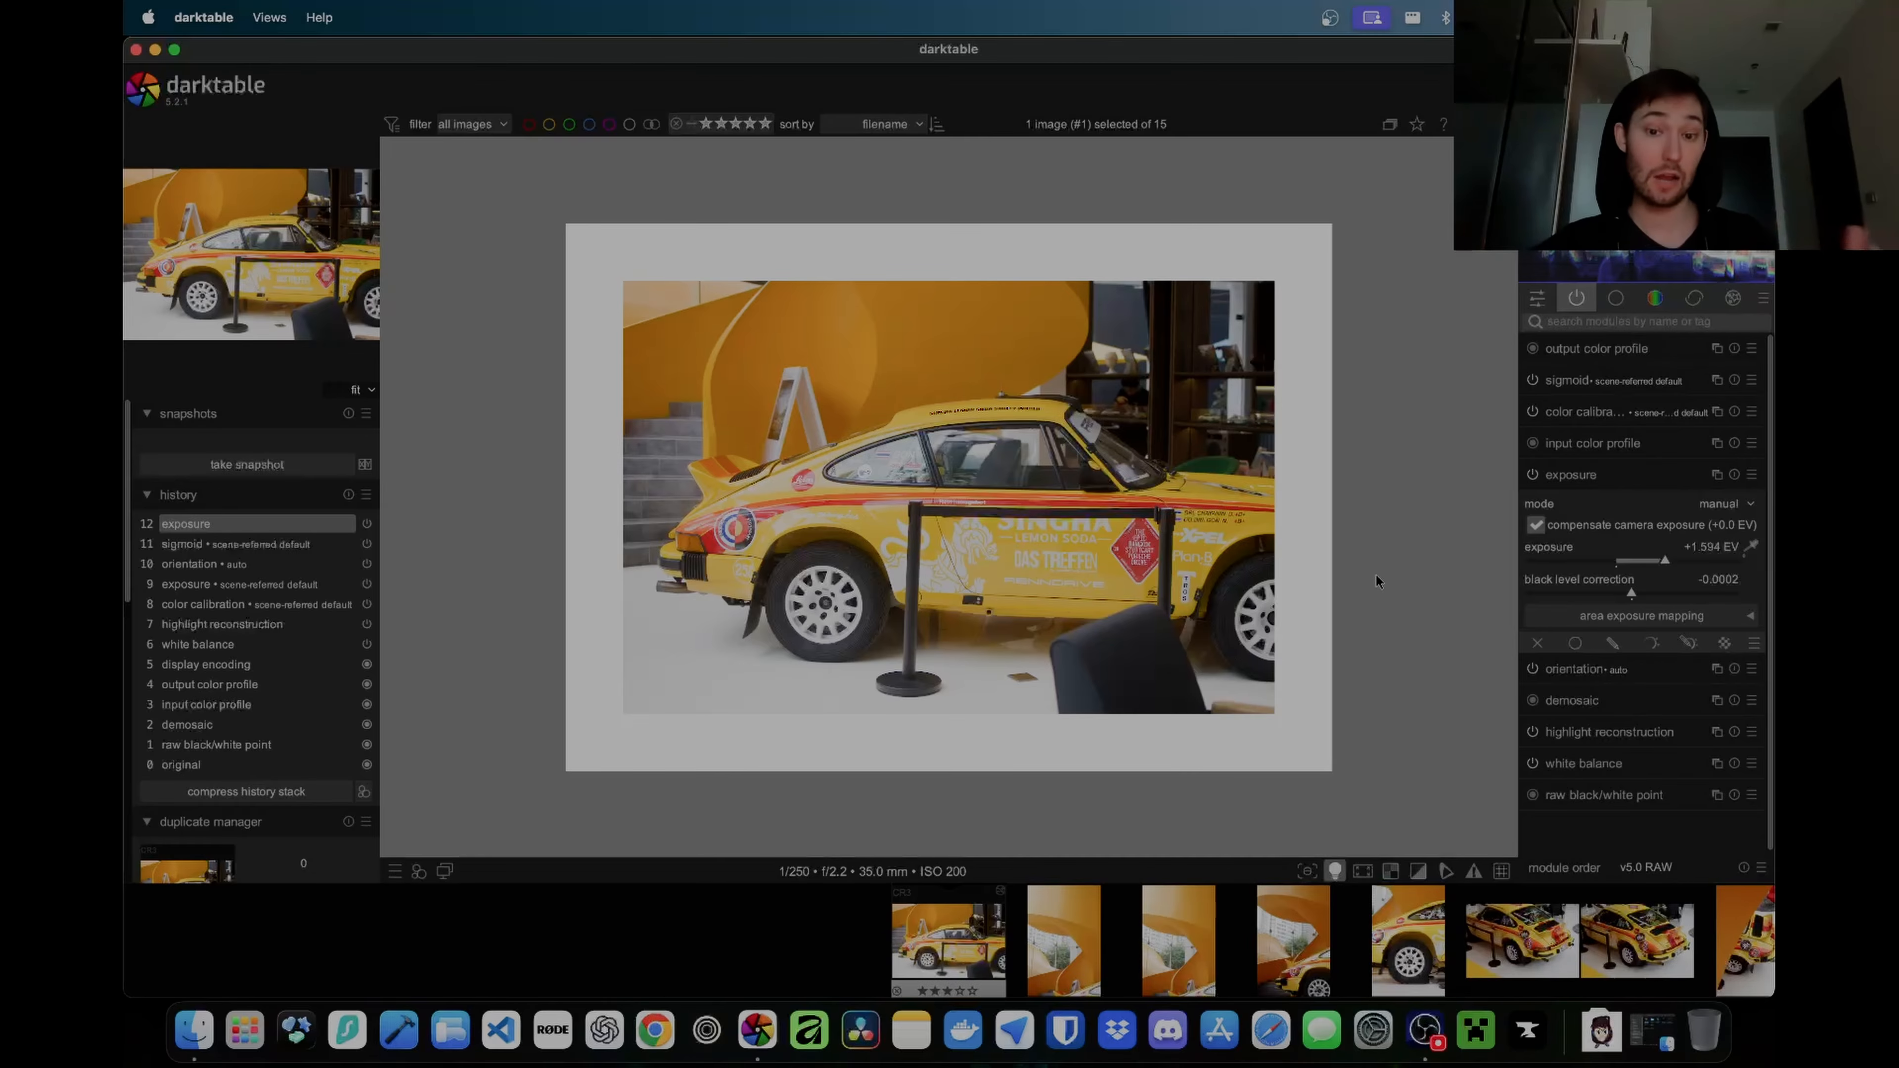
left_click(1579, 321)
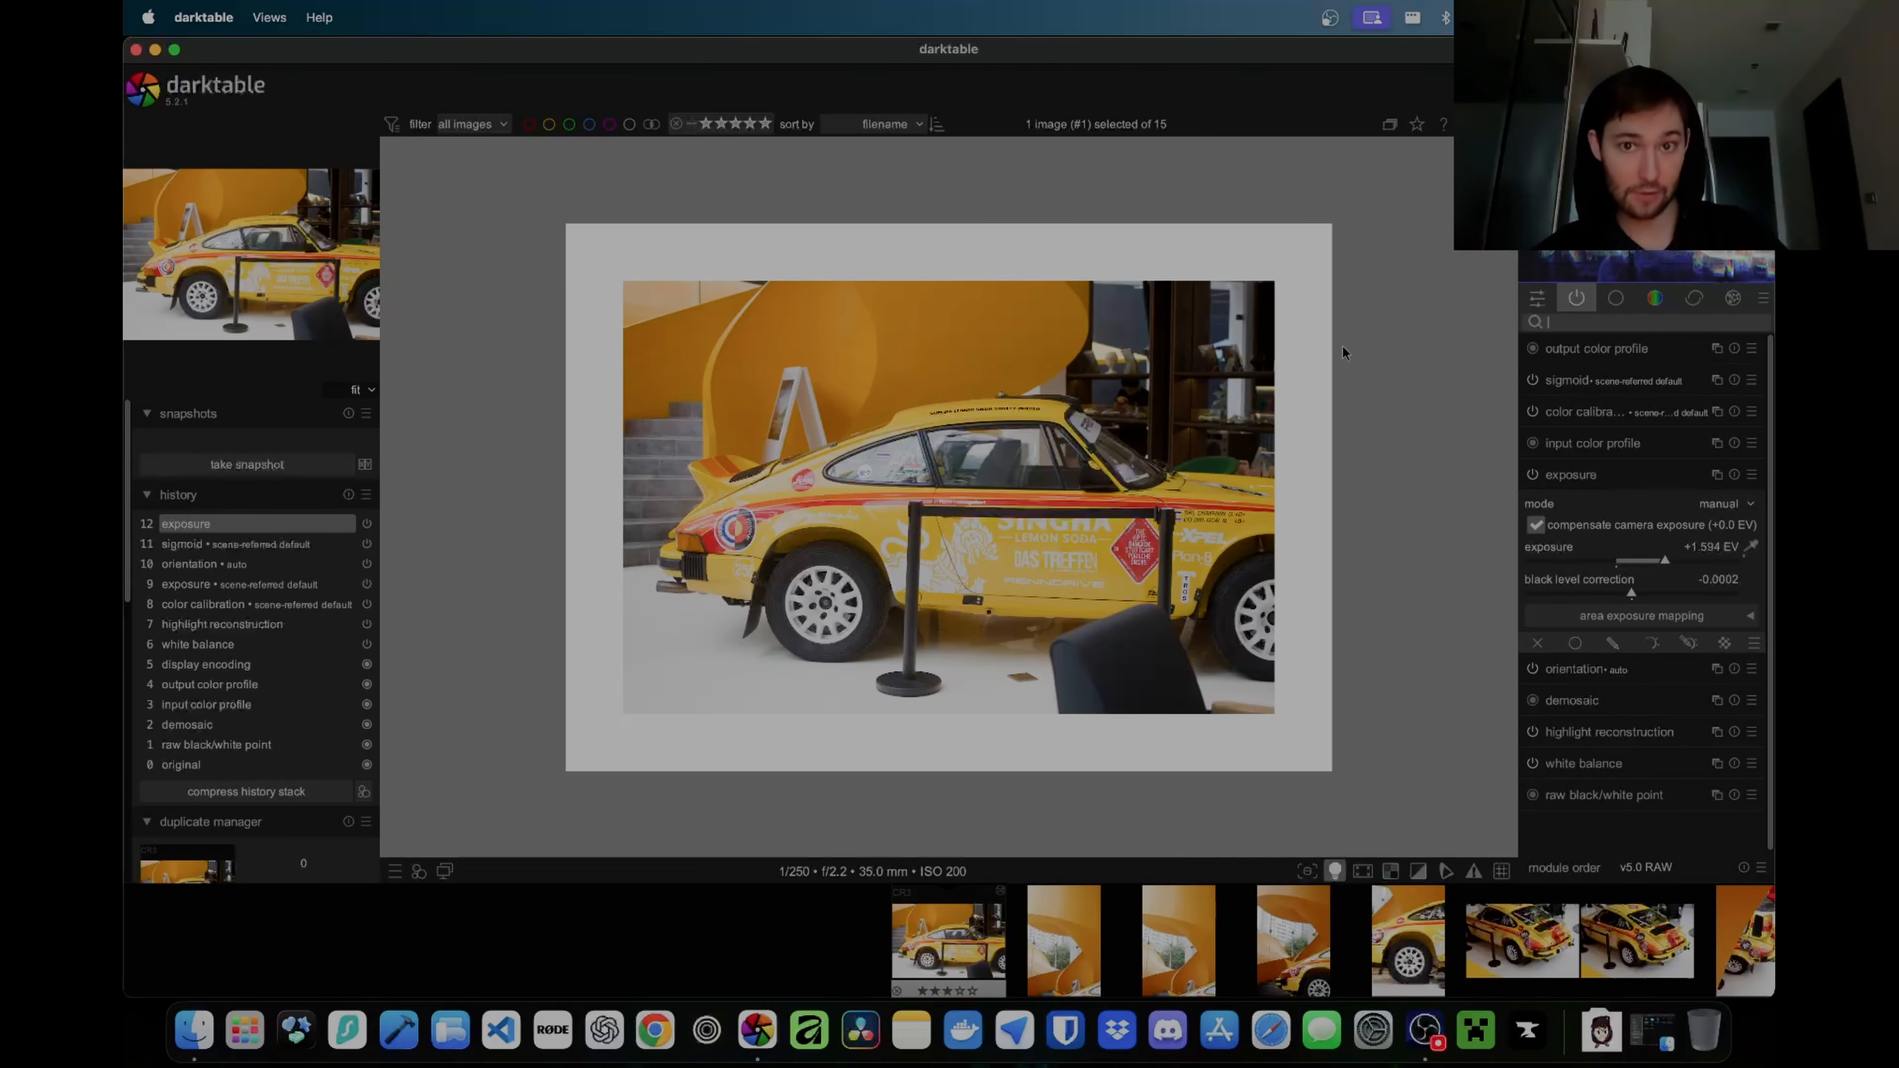
key("Escape")
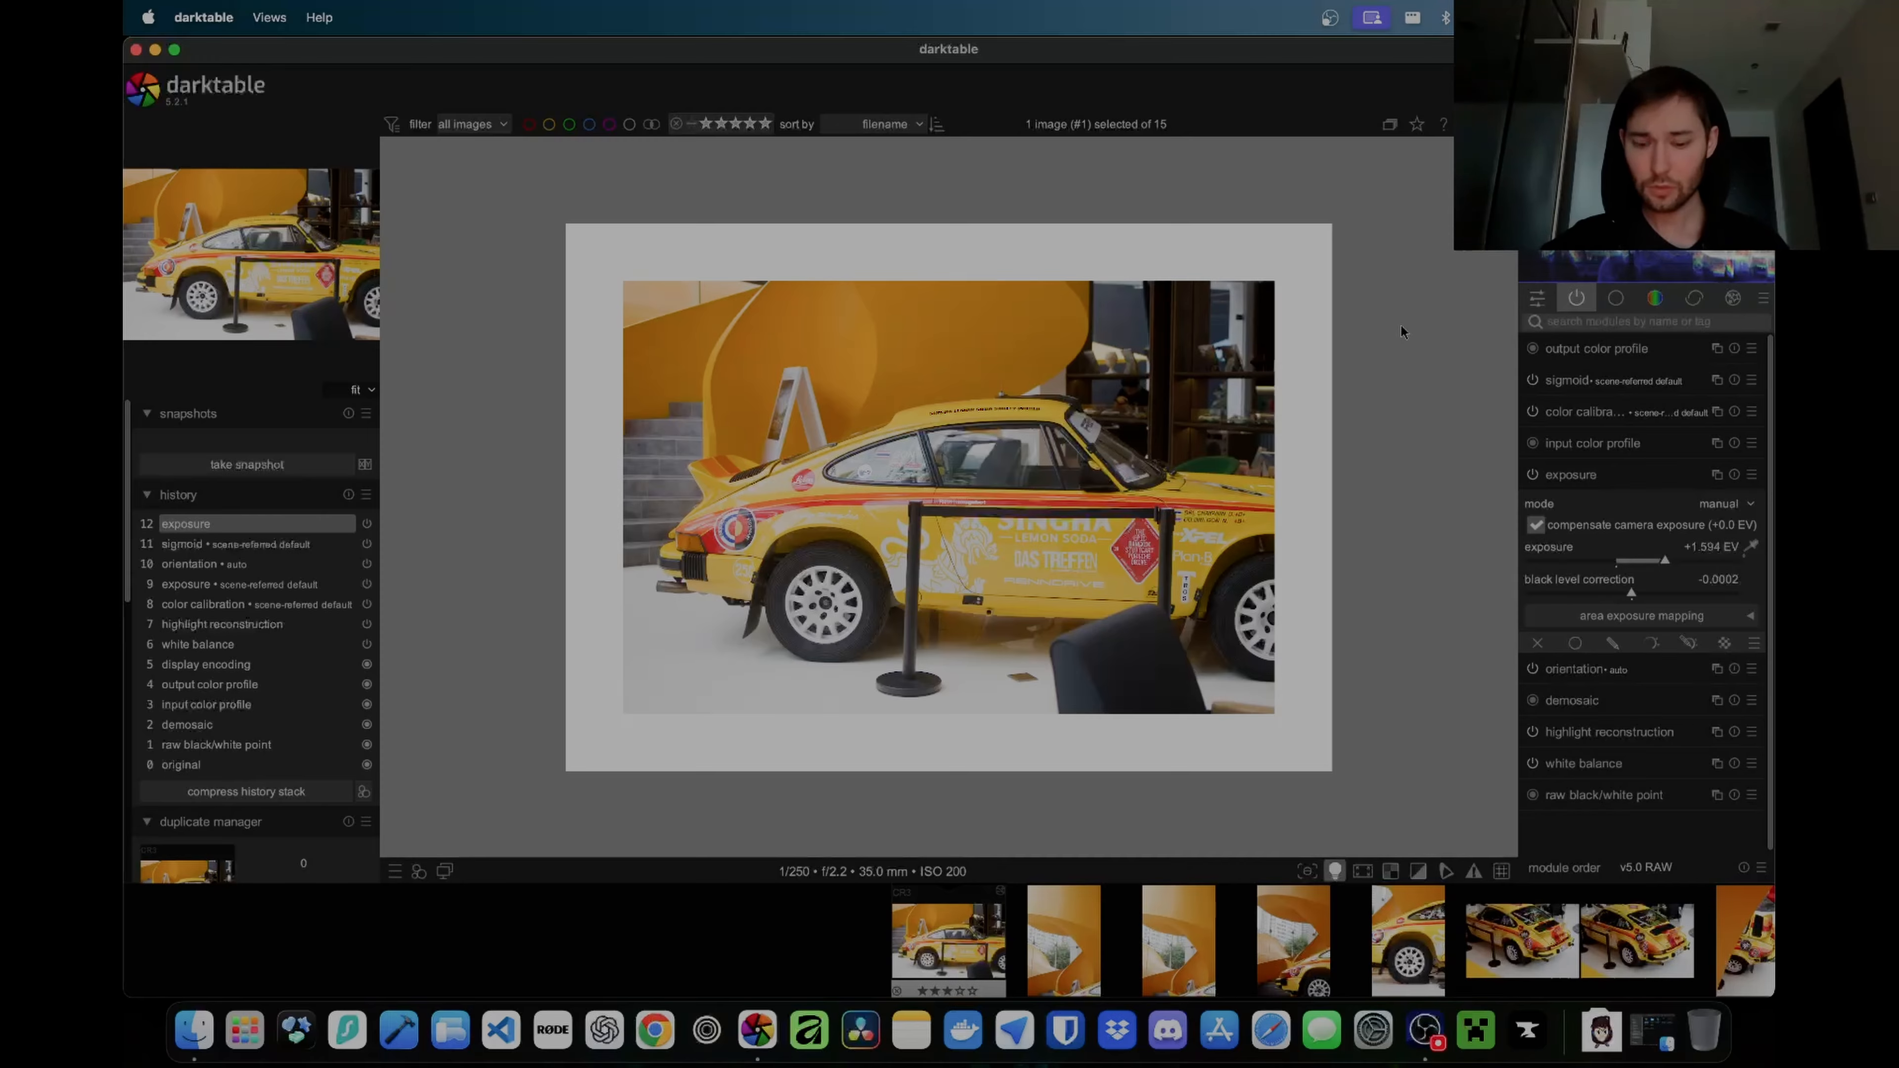
Step: Search the modules for "exp" and toggle the exposure module off and on to compare its effect on the photo
left_click(1566, 320)
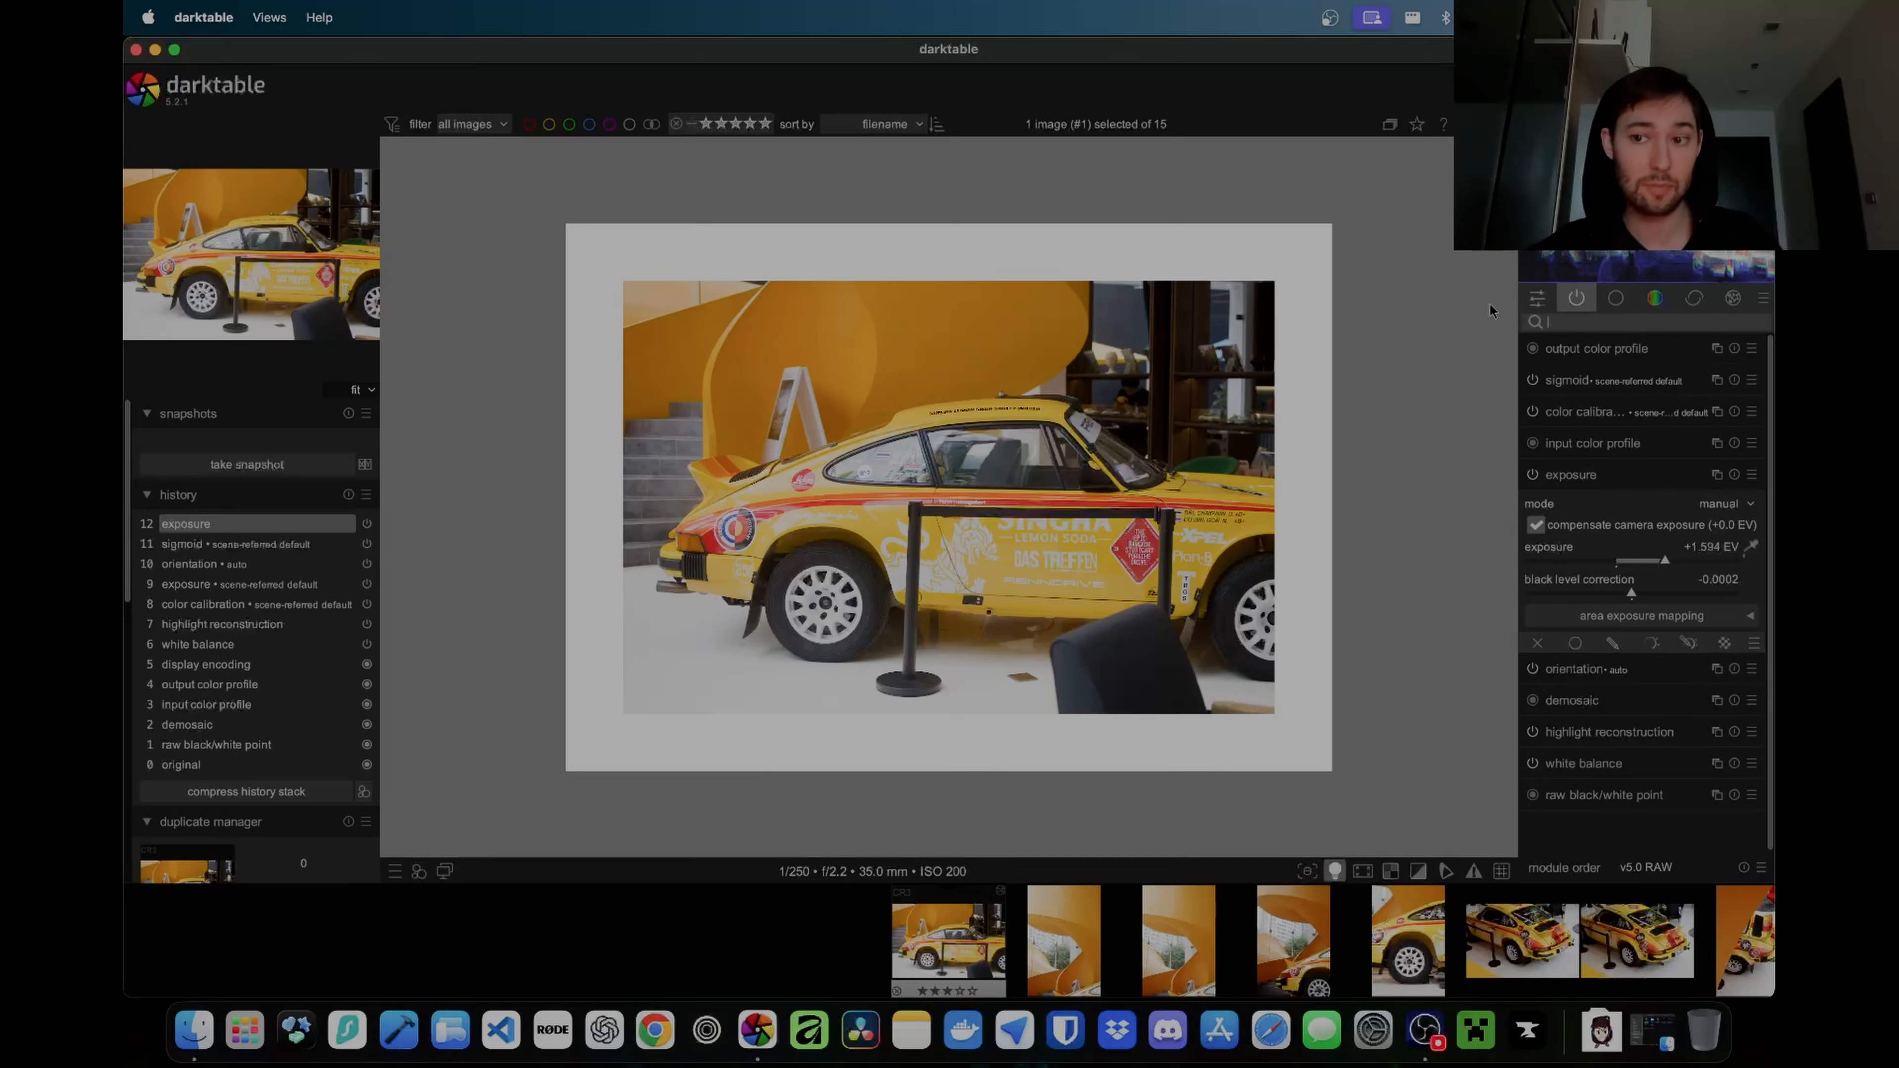
type("exp")
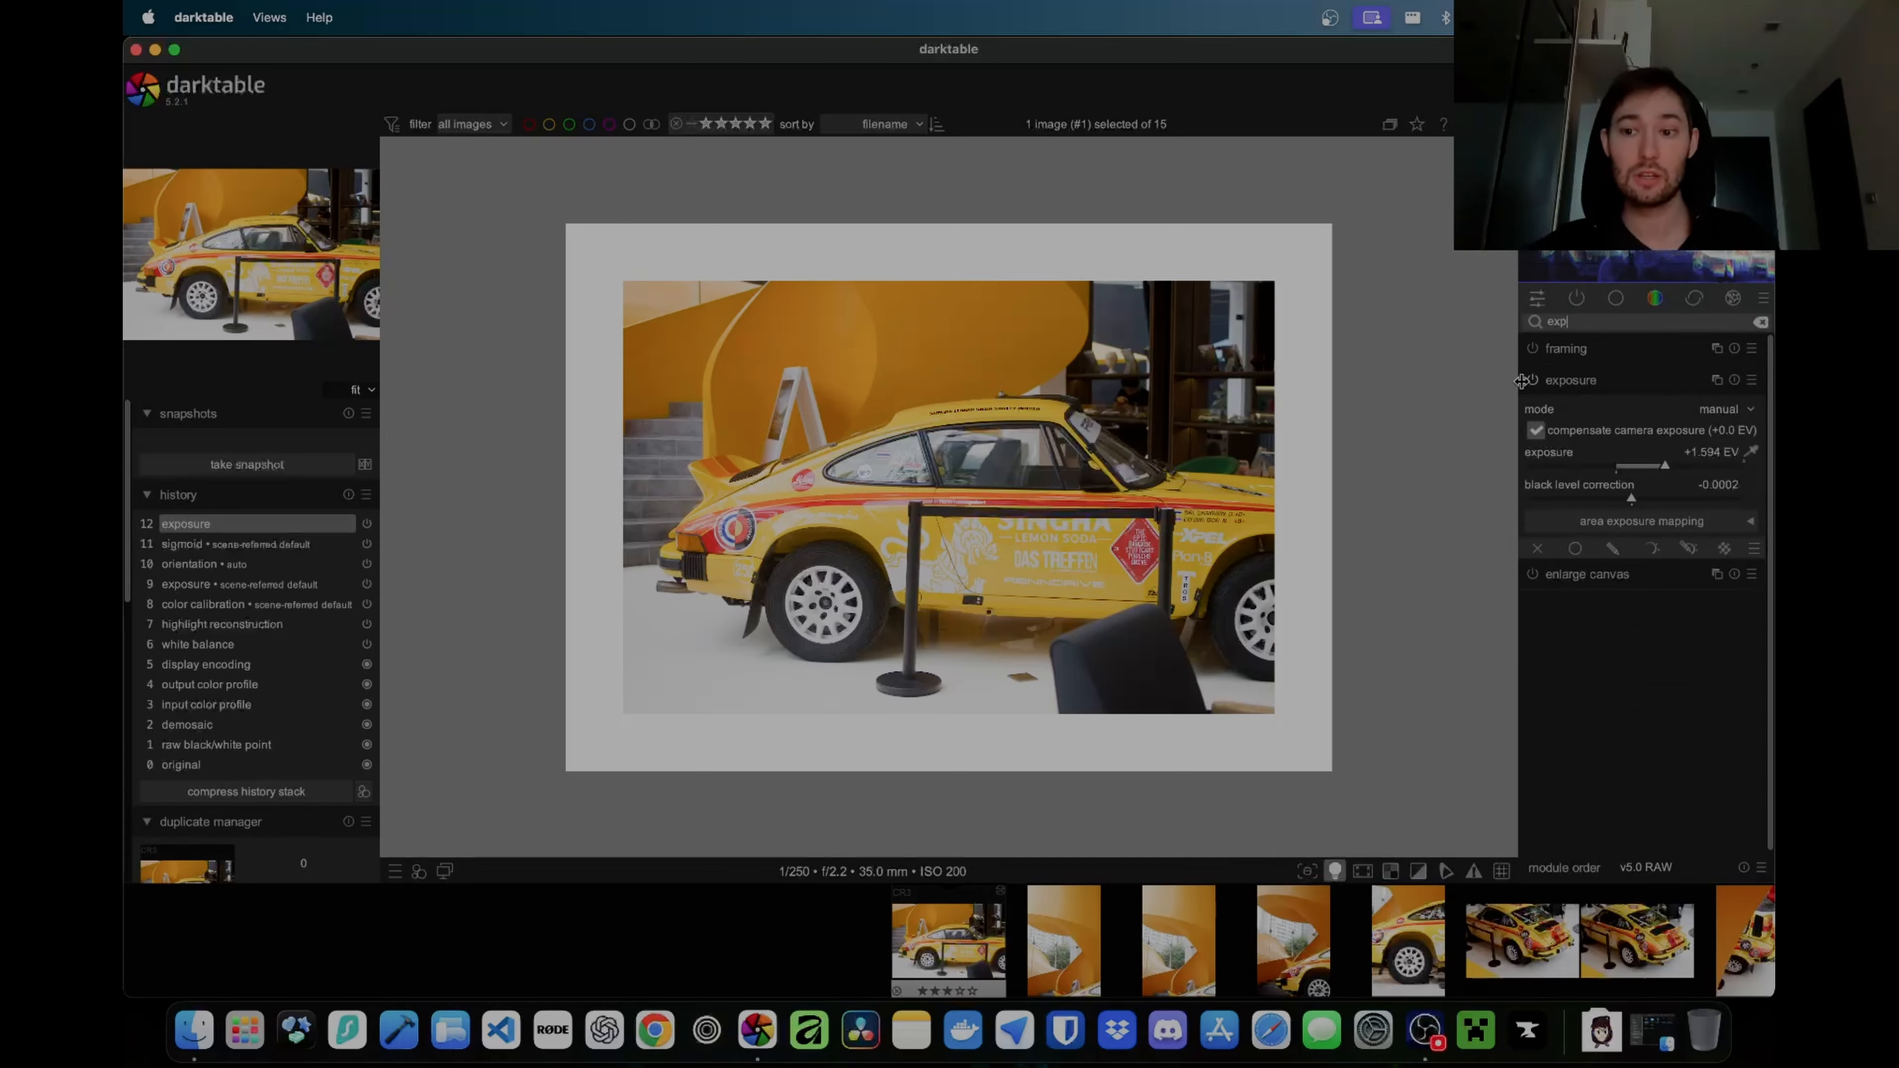
left_click(1568, 382)
left_click(1573, 380)
left_click(1531, 380)
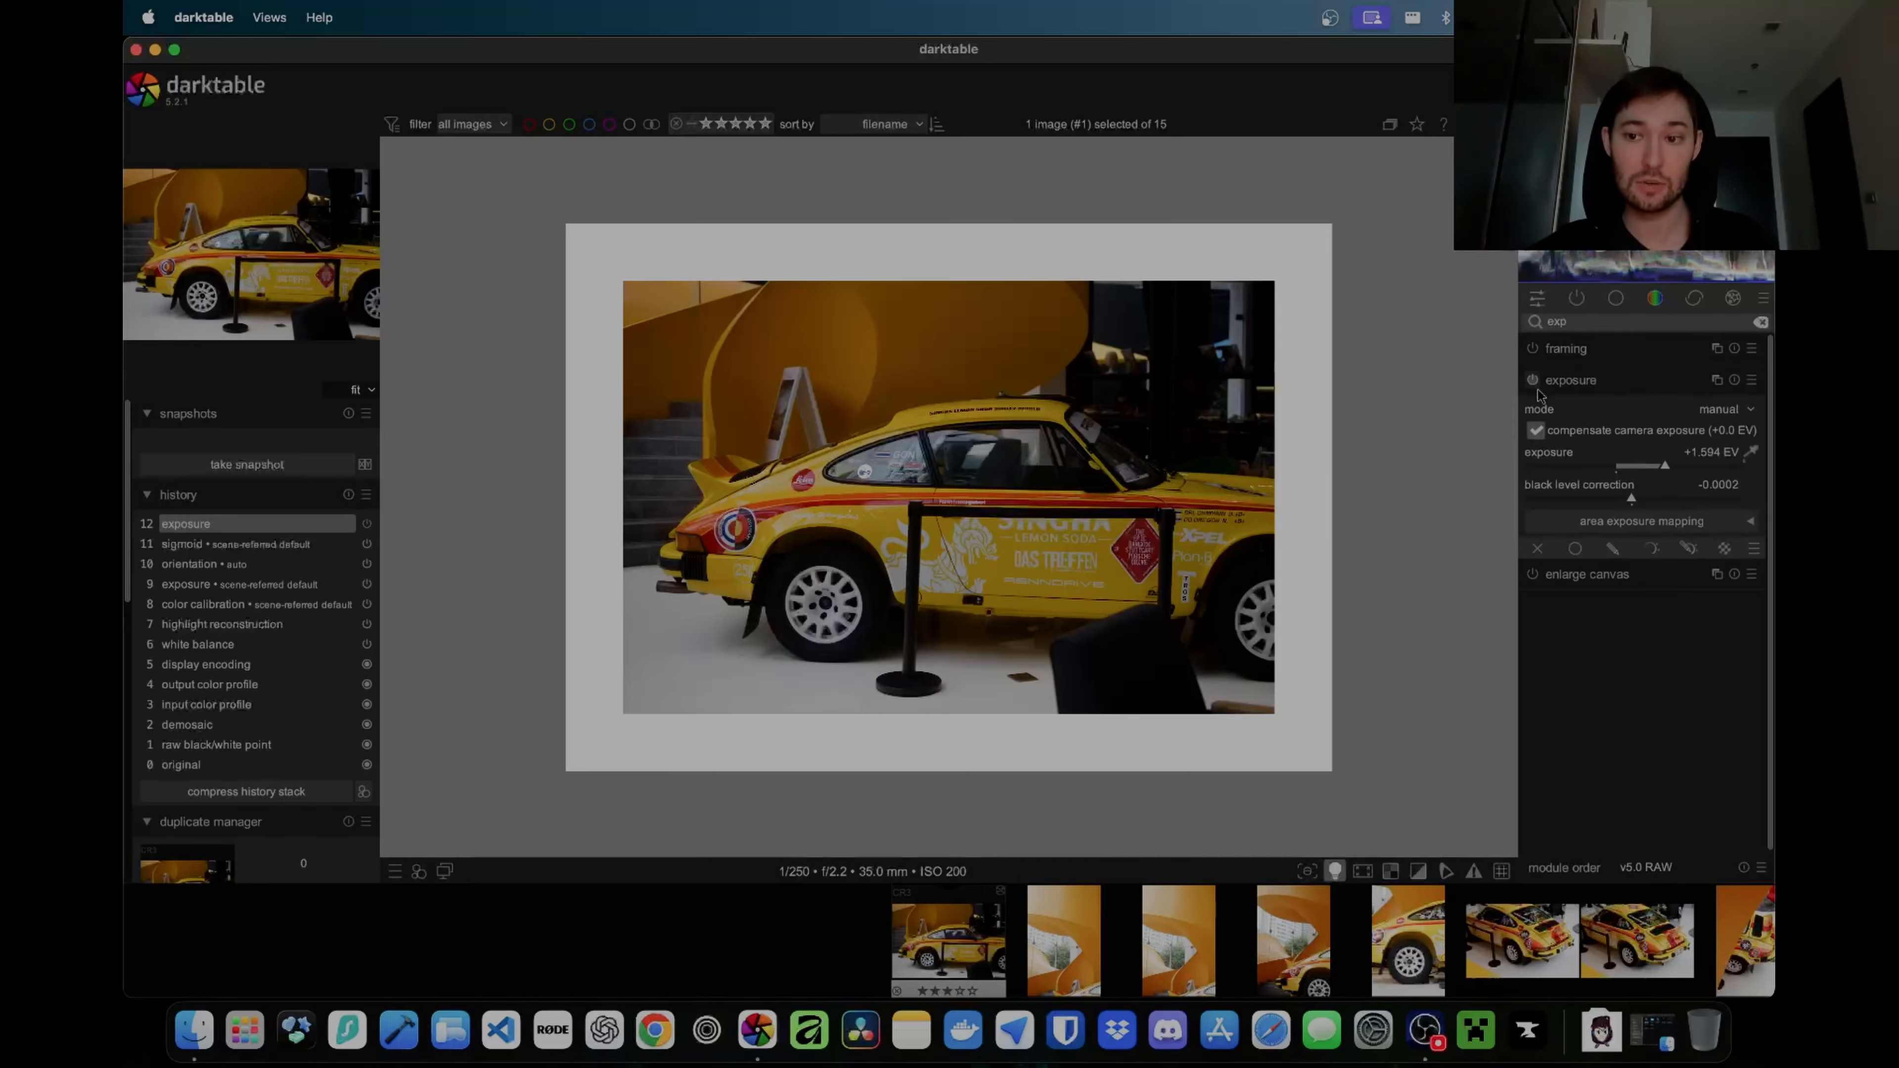
left_click(1532, 380)
left_click(1532, 379)
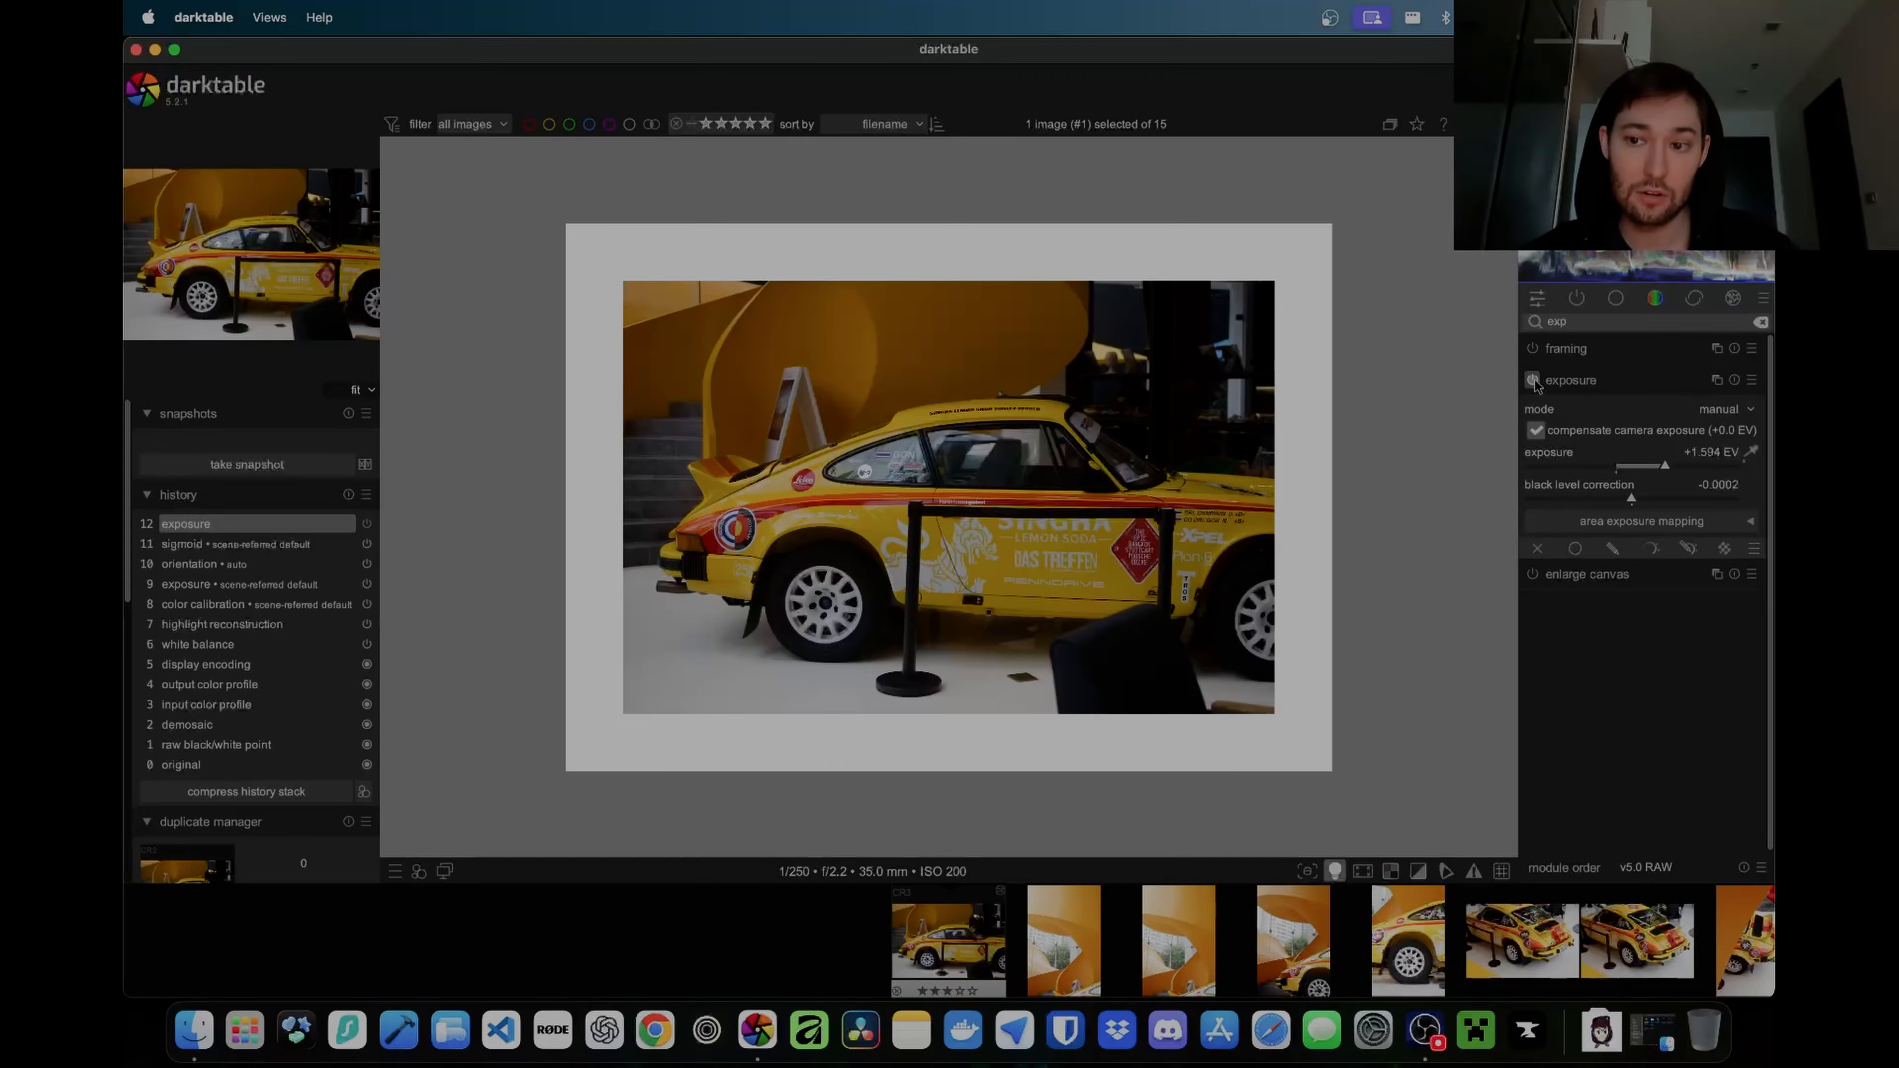
left_click(1532, 380)
left_click(1532, 381)
left_click(1532, 379)
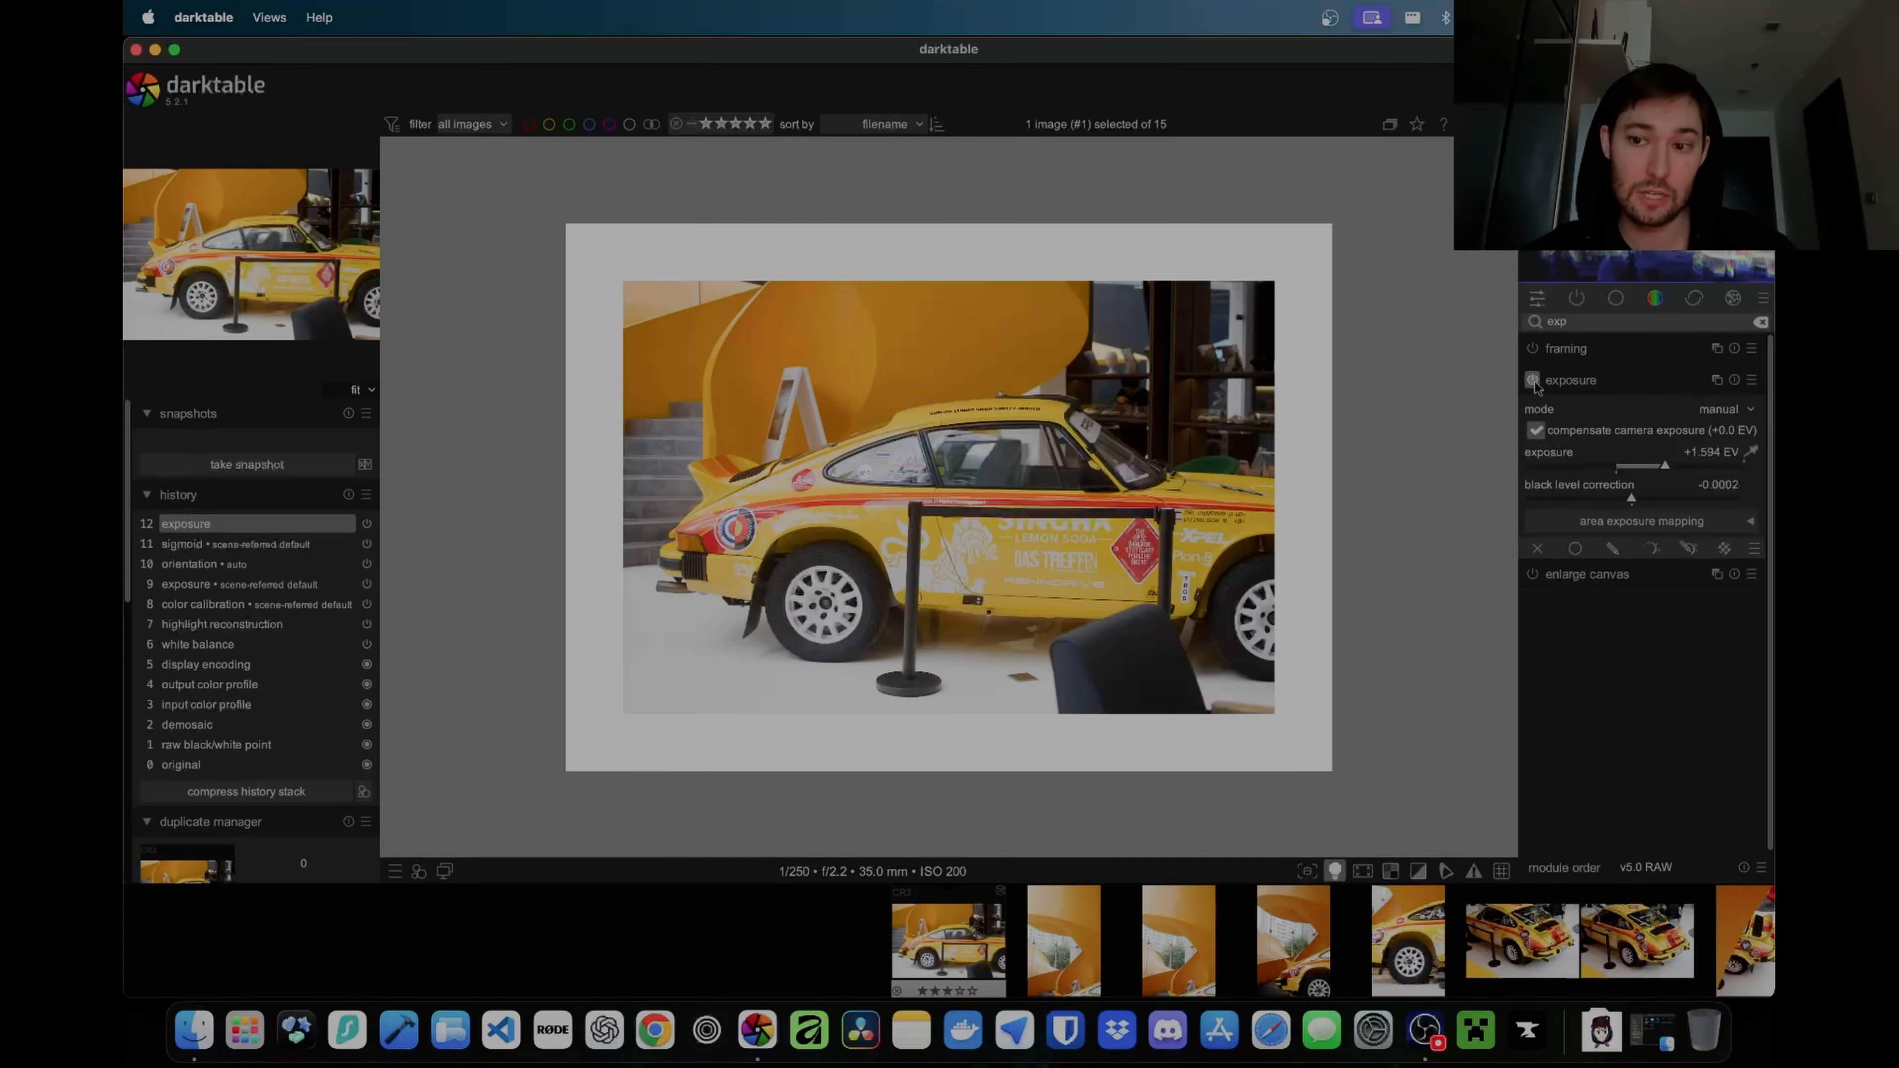
Step: Raise the exposure to about +2.188 EV, collapse the exposure module and clear the module search
mouse_move(1665, 468)
left_mouse_down()
mouse_move(1619, 470)
mouse_move(1682, 472)
mouse_move(1629, 501)
mouse_move(1641, 468)
left_mouse_up()
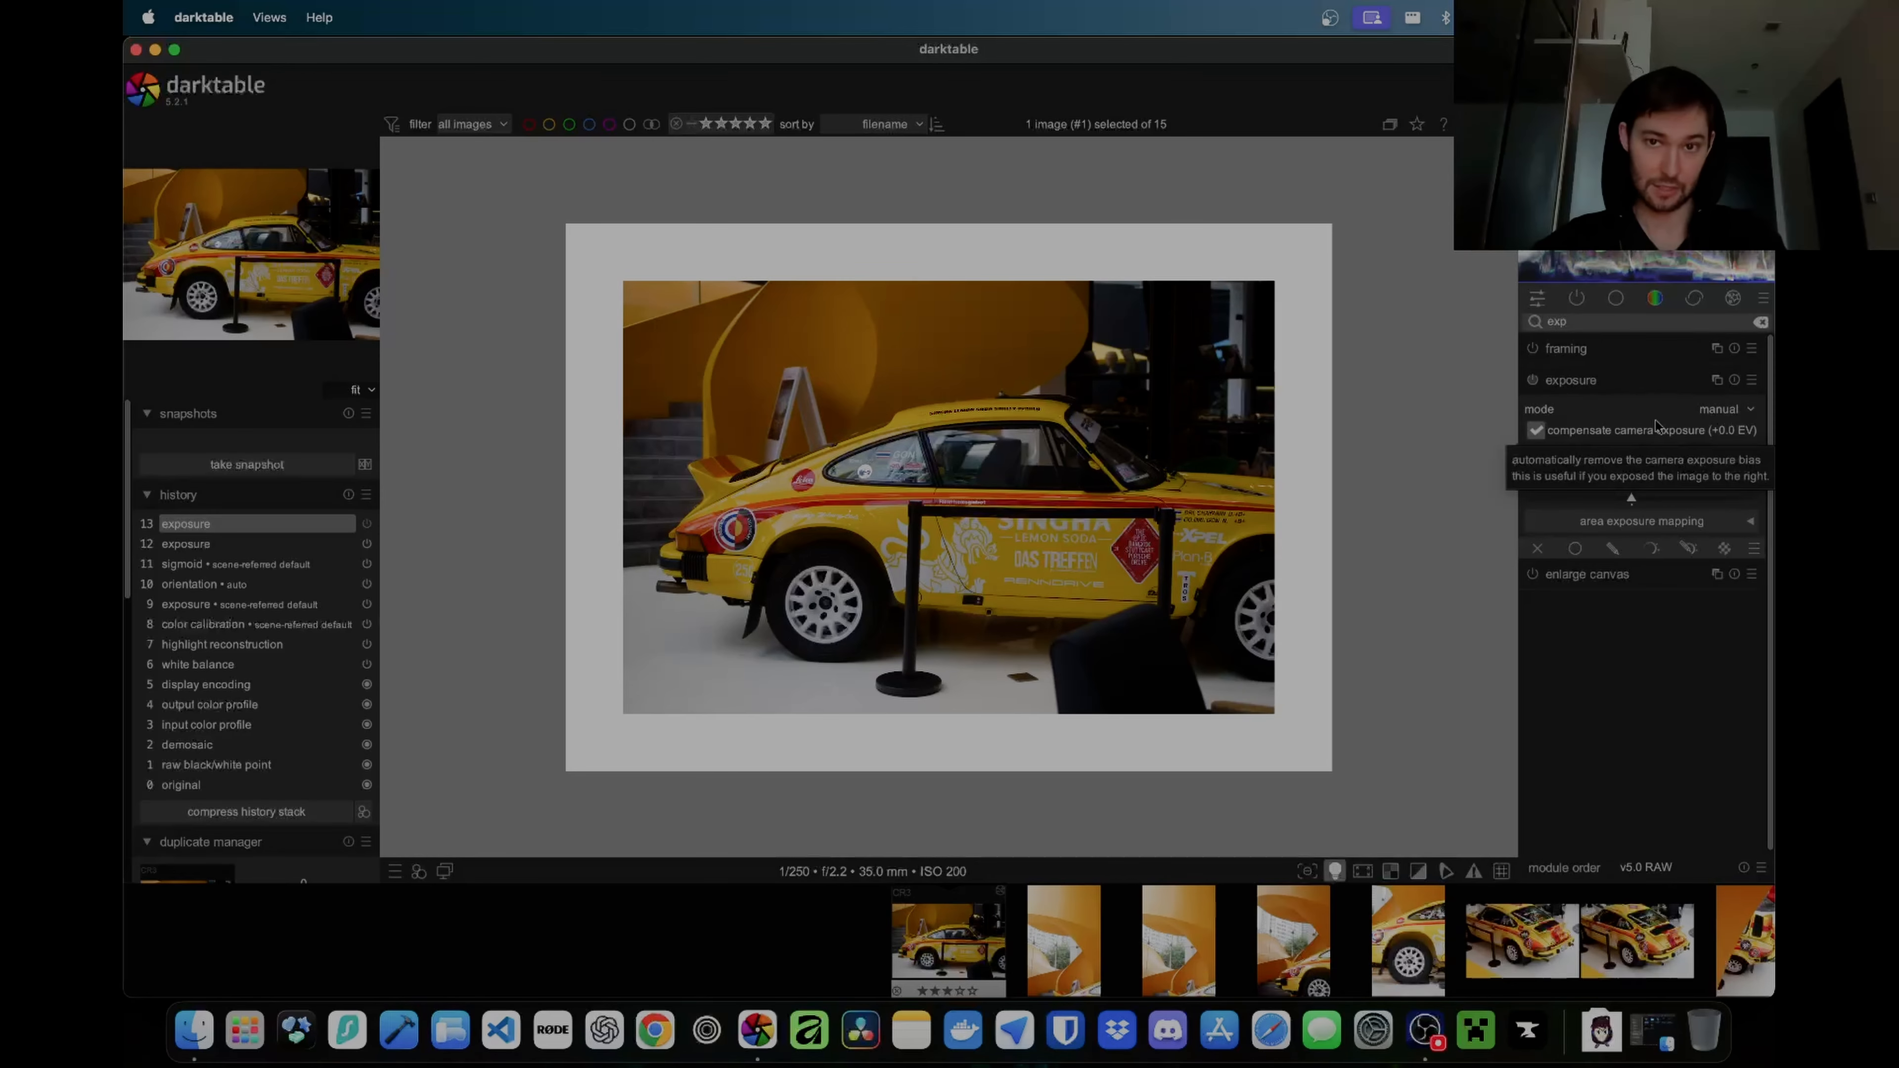
left_click_drag(1641, 467, 1678, 472)
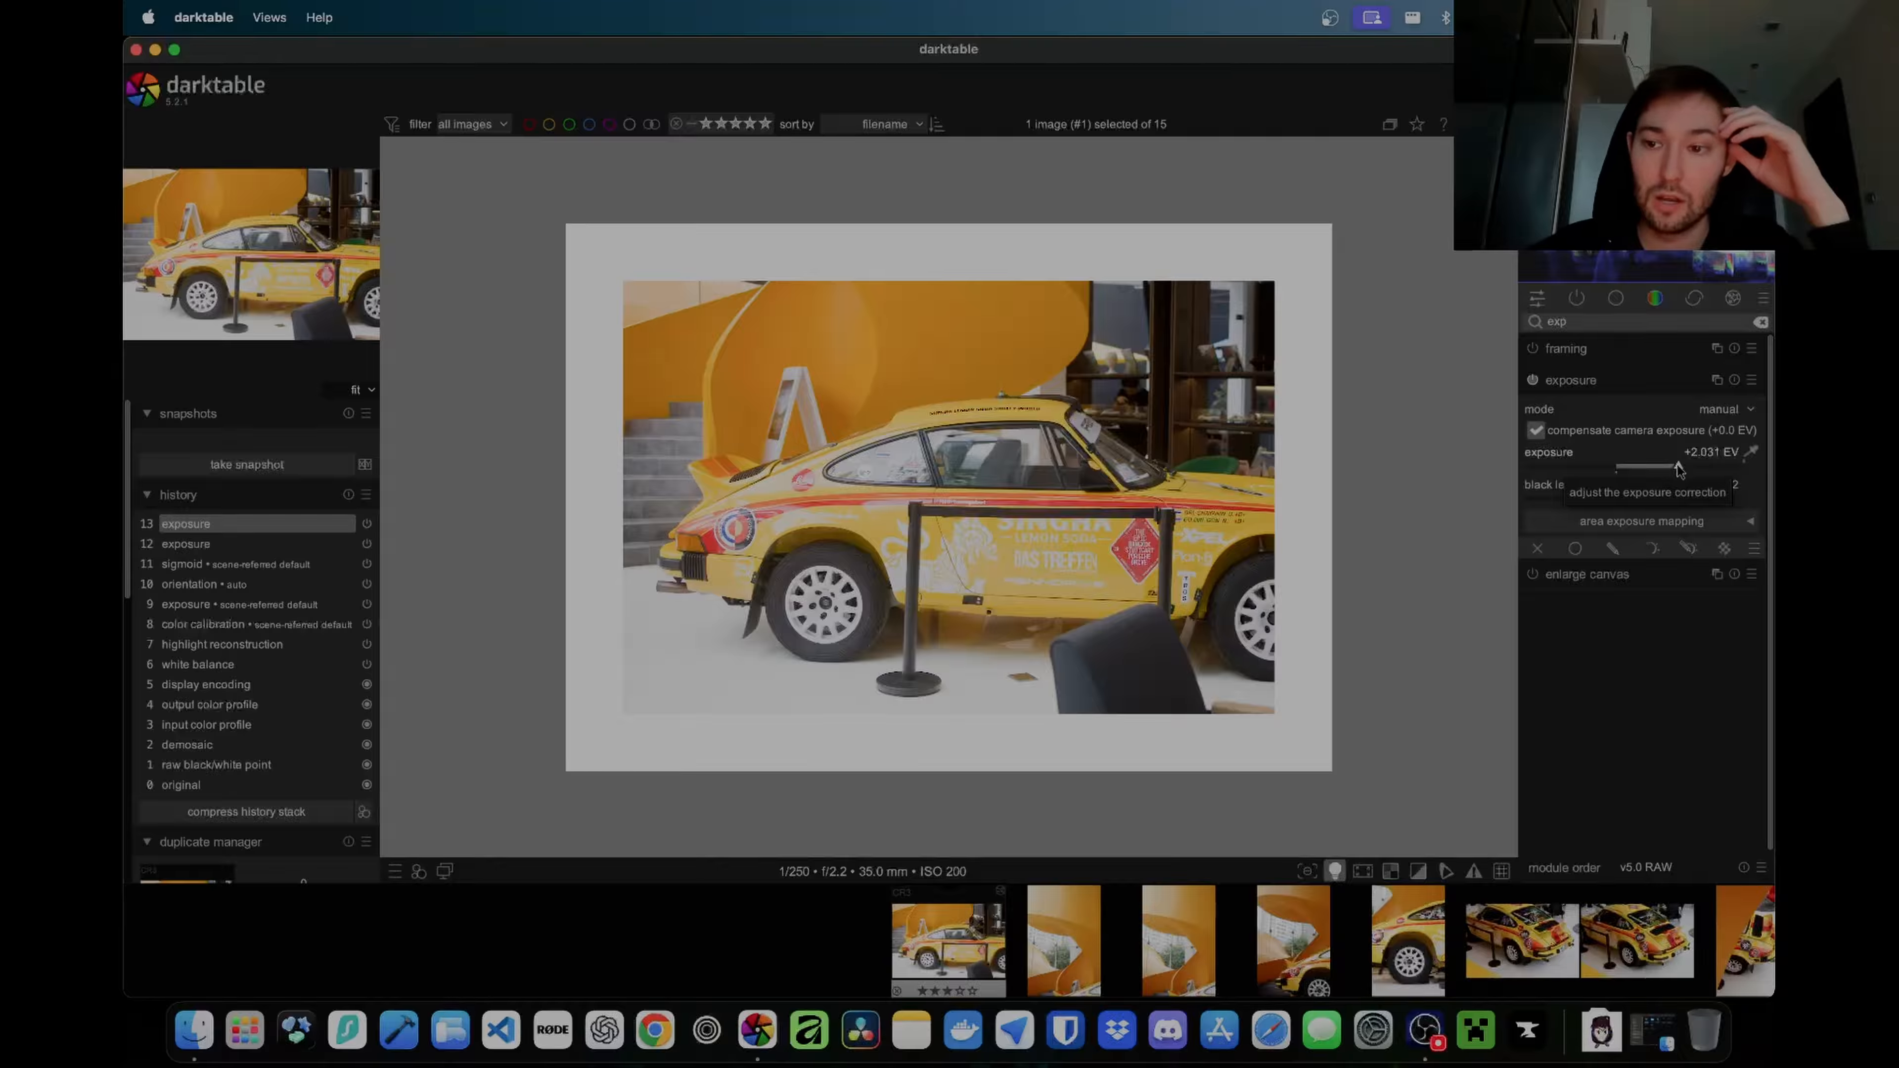
left_click_drag(1678, 468, 1682, 469)
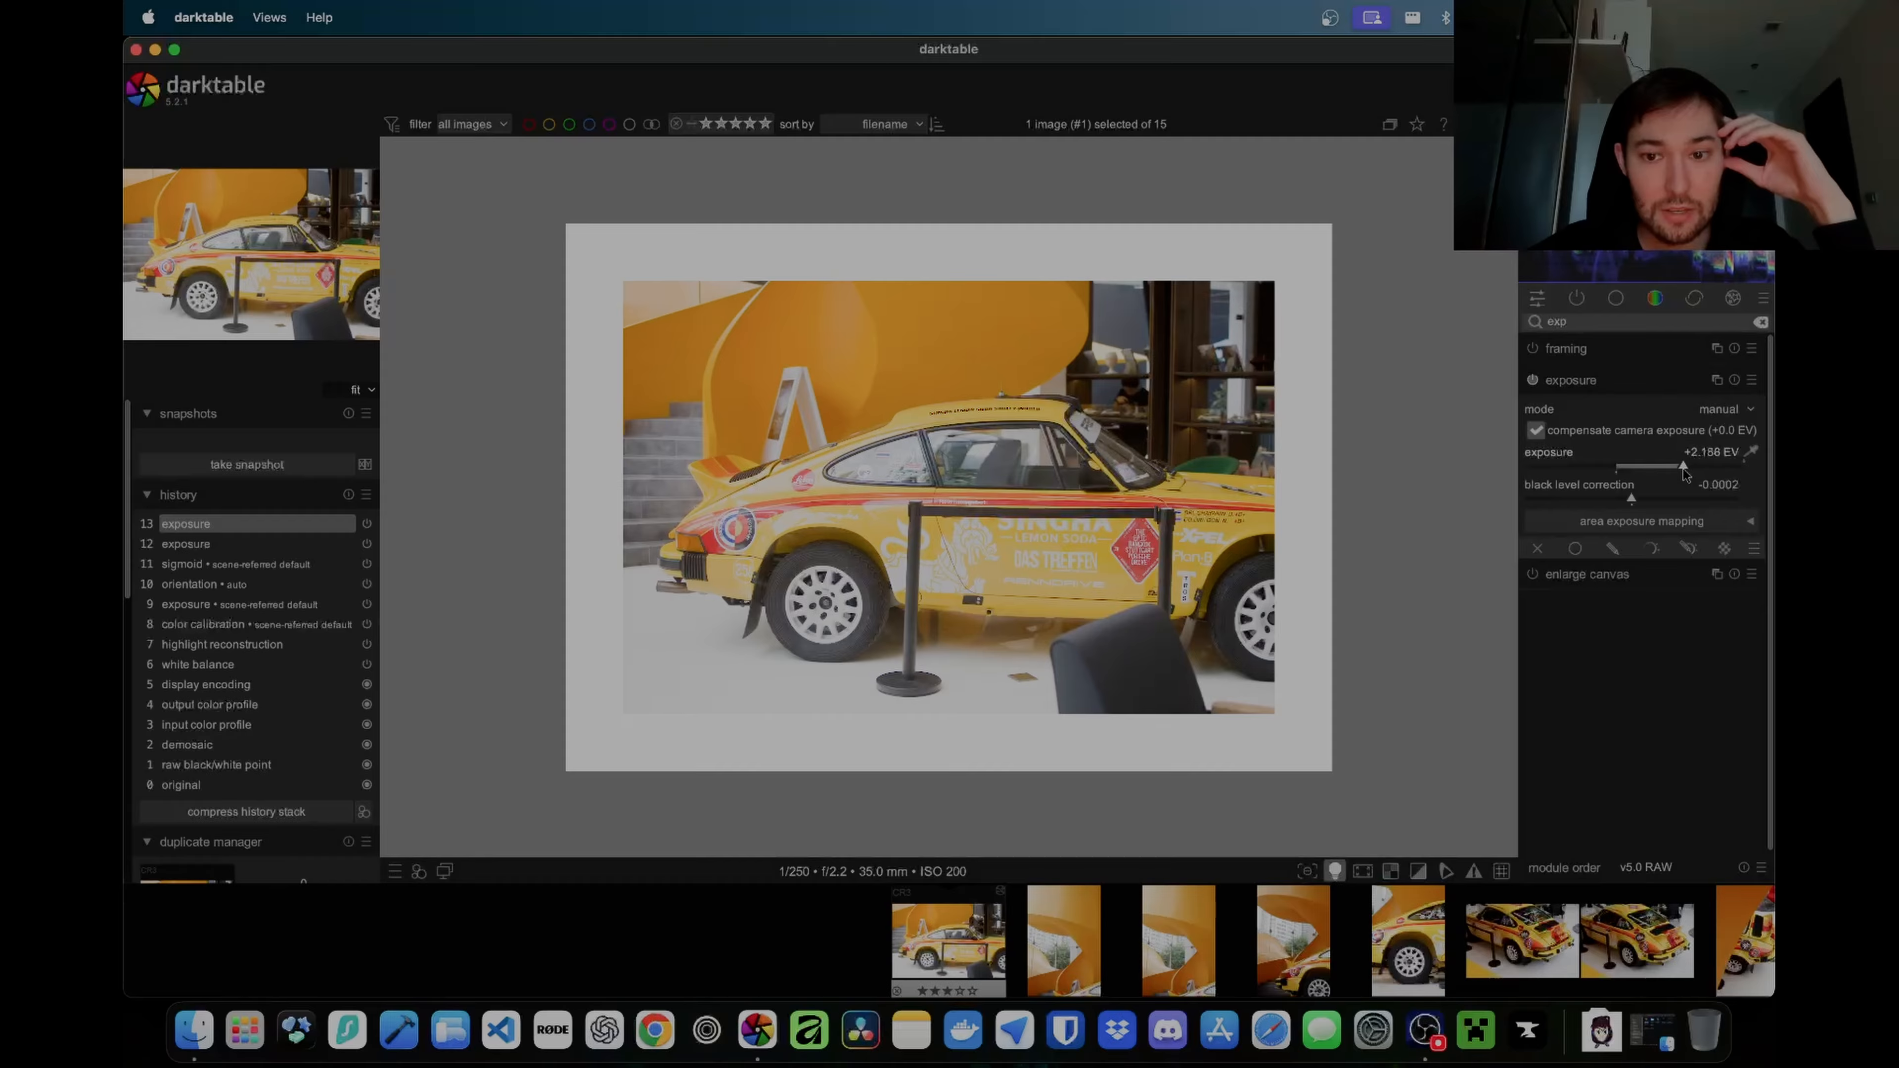
left_click(1585, 379)
left_click(1760, 323)
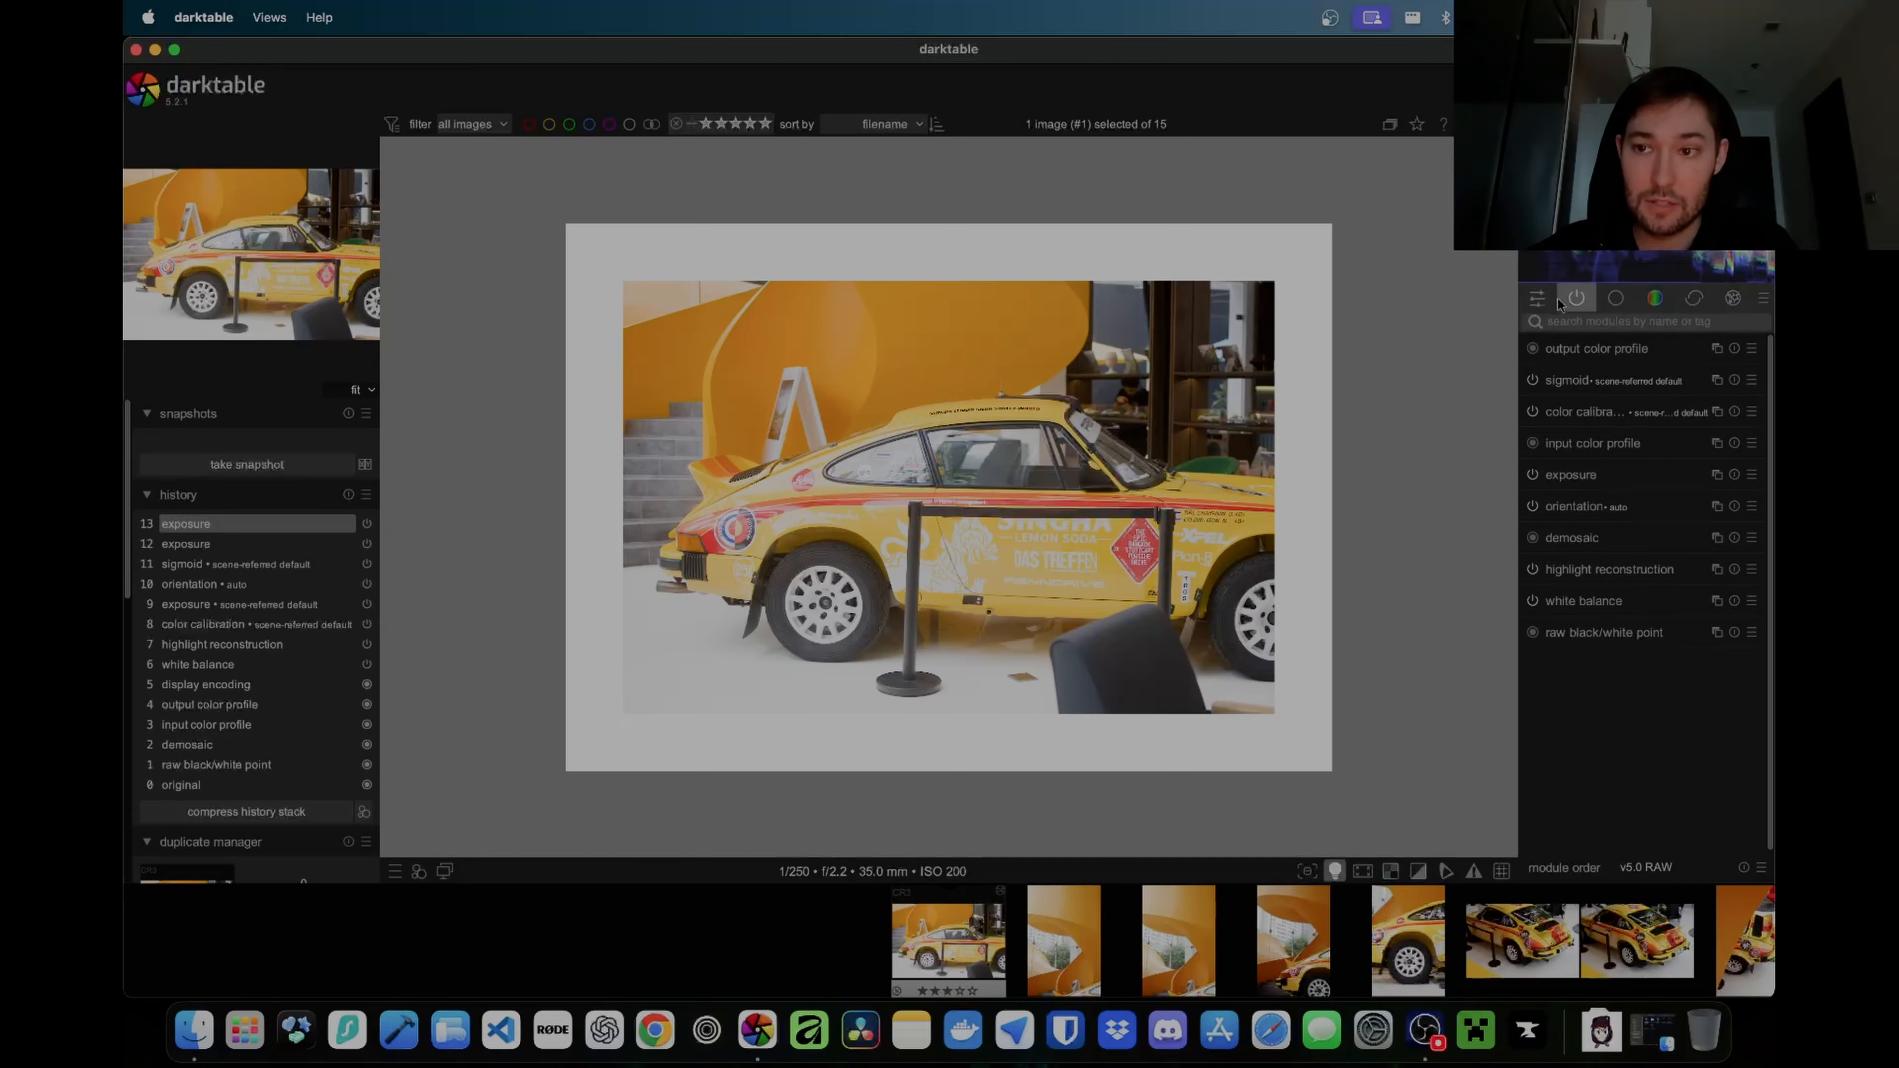
Step: Set the contrast in the sigmoid module to about 1.573 and collapse the module
left_click(1624, 301)
left_click(1628, 301)
left_click(1628, 302)
scroll(1580, 474, "down", 2)
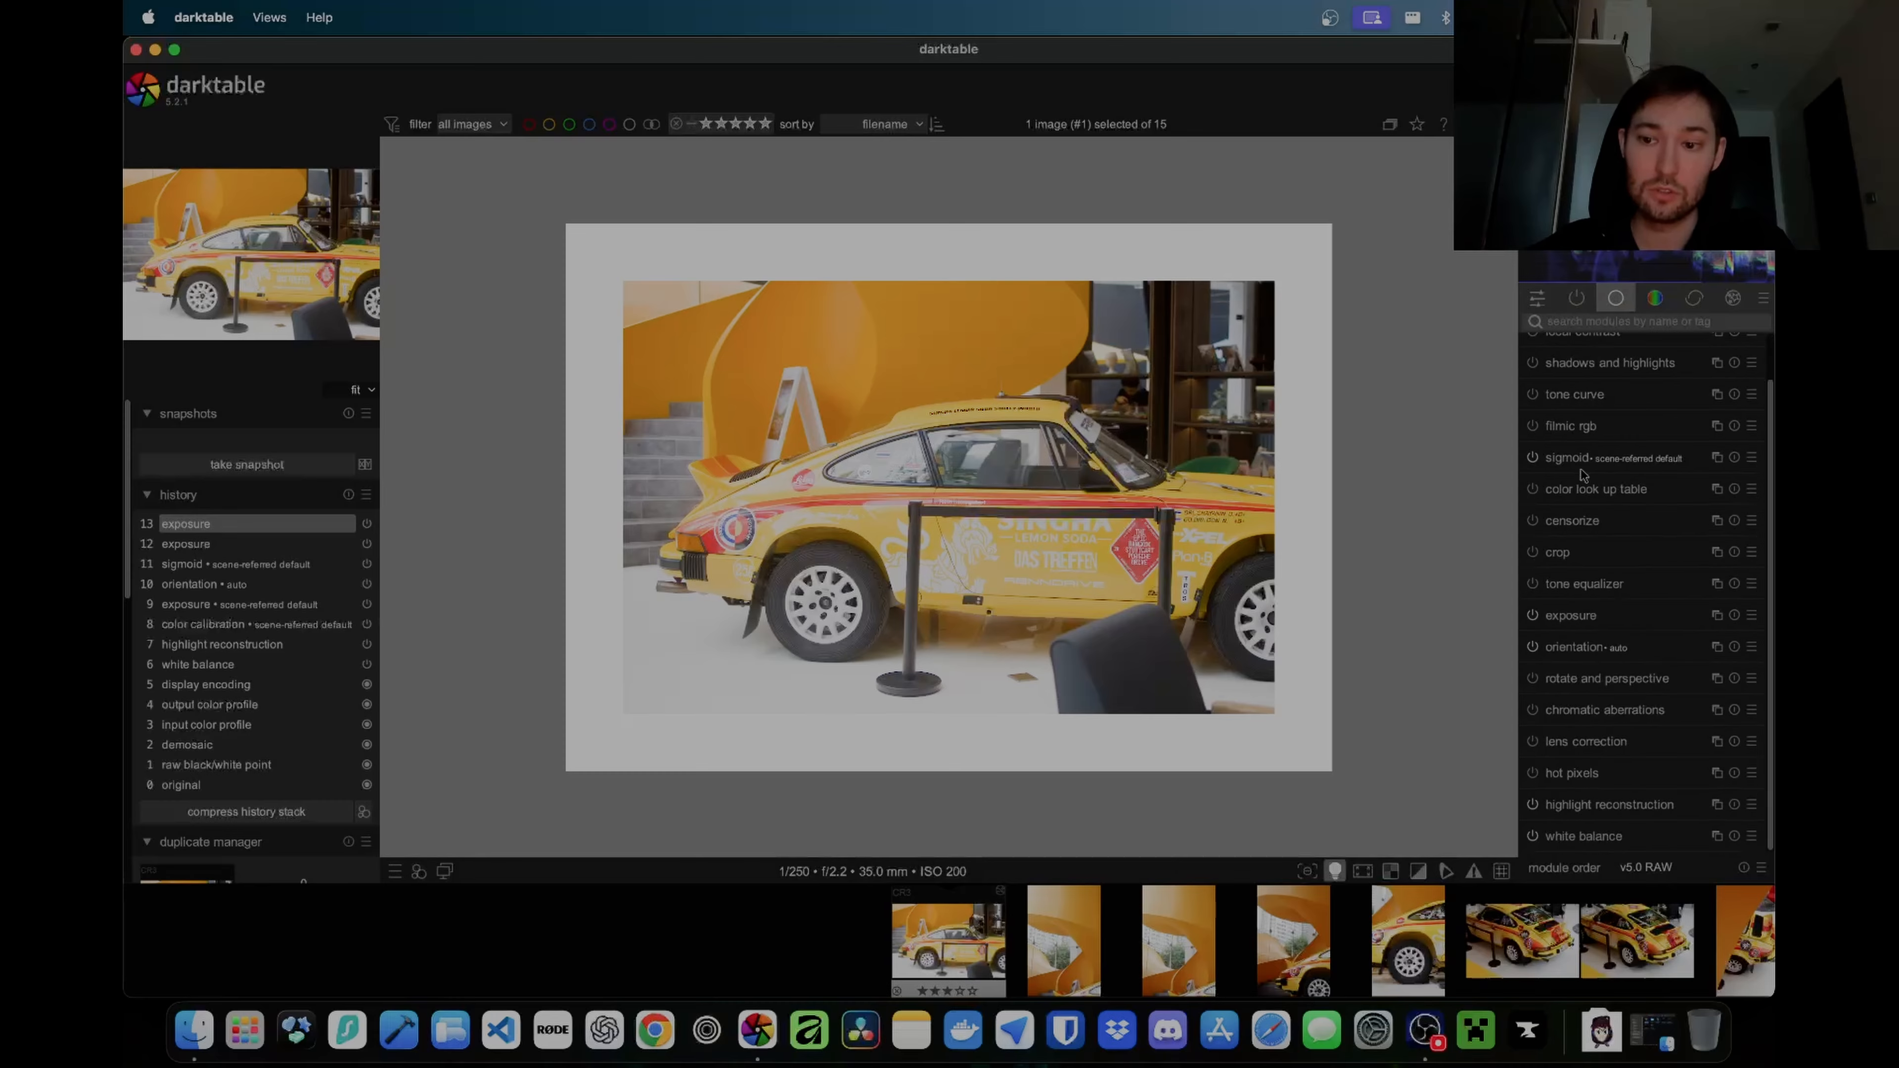
scroll(1598, 494, "up", 1)
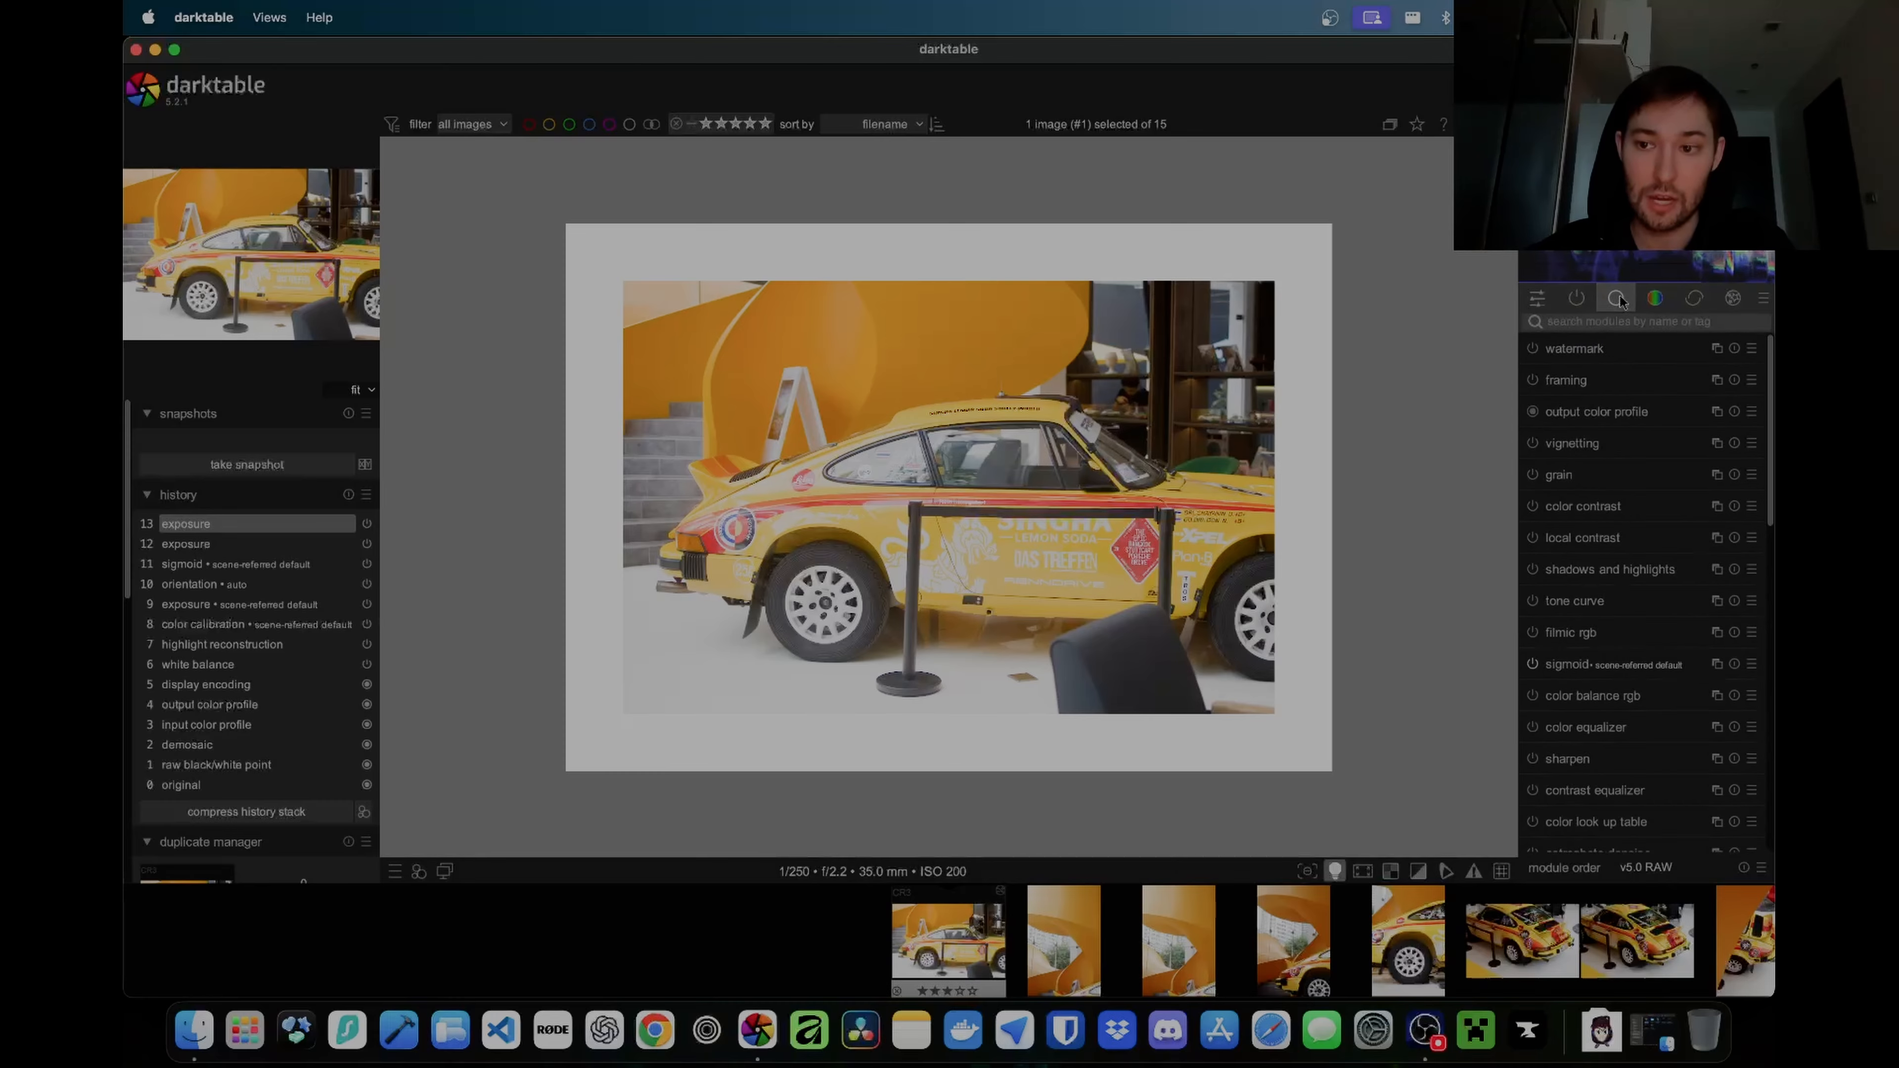
left_click(1570, 507)
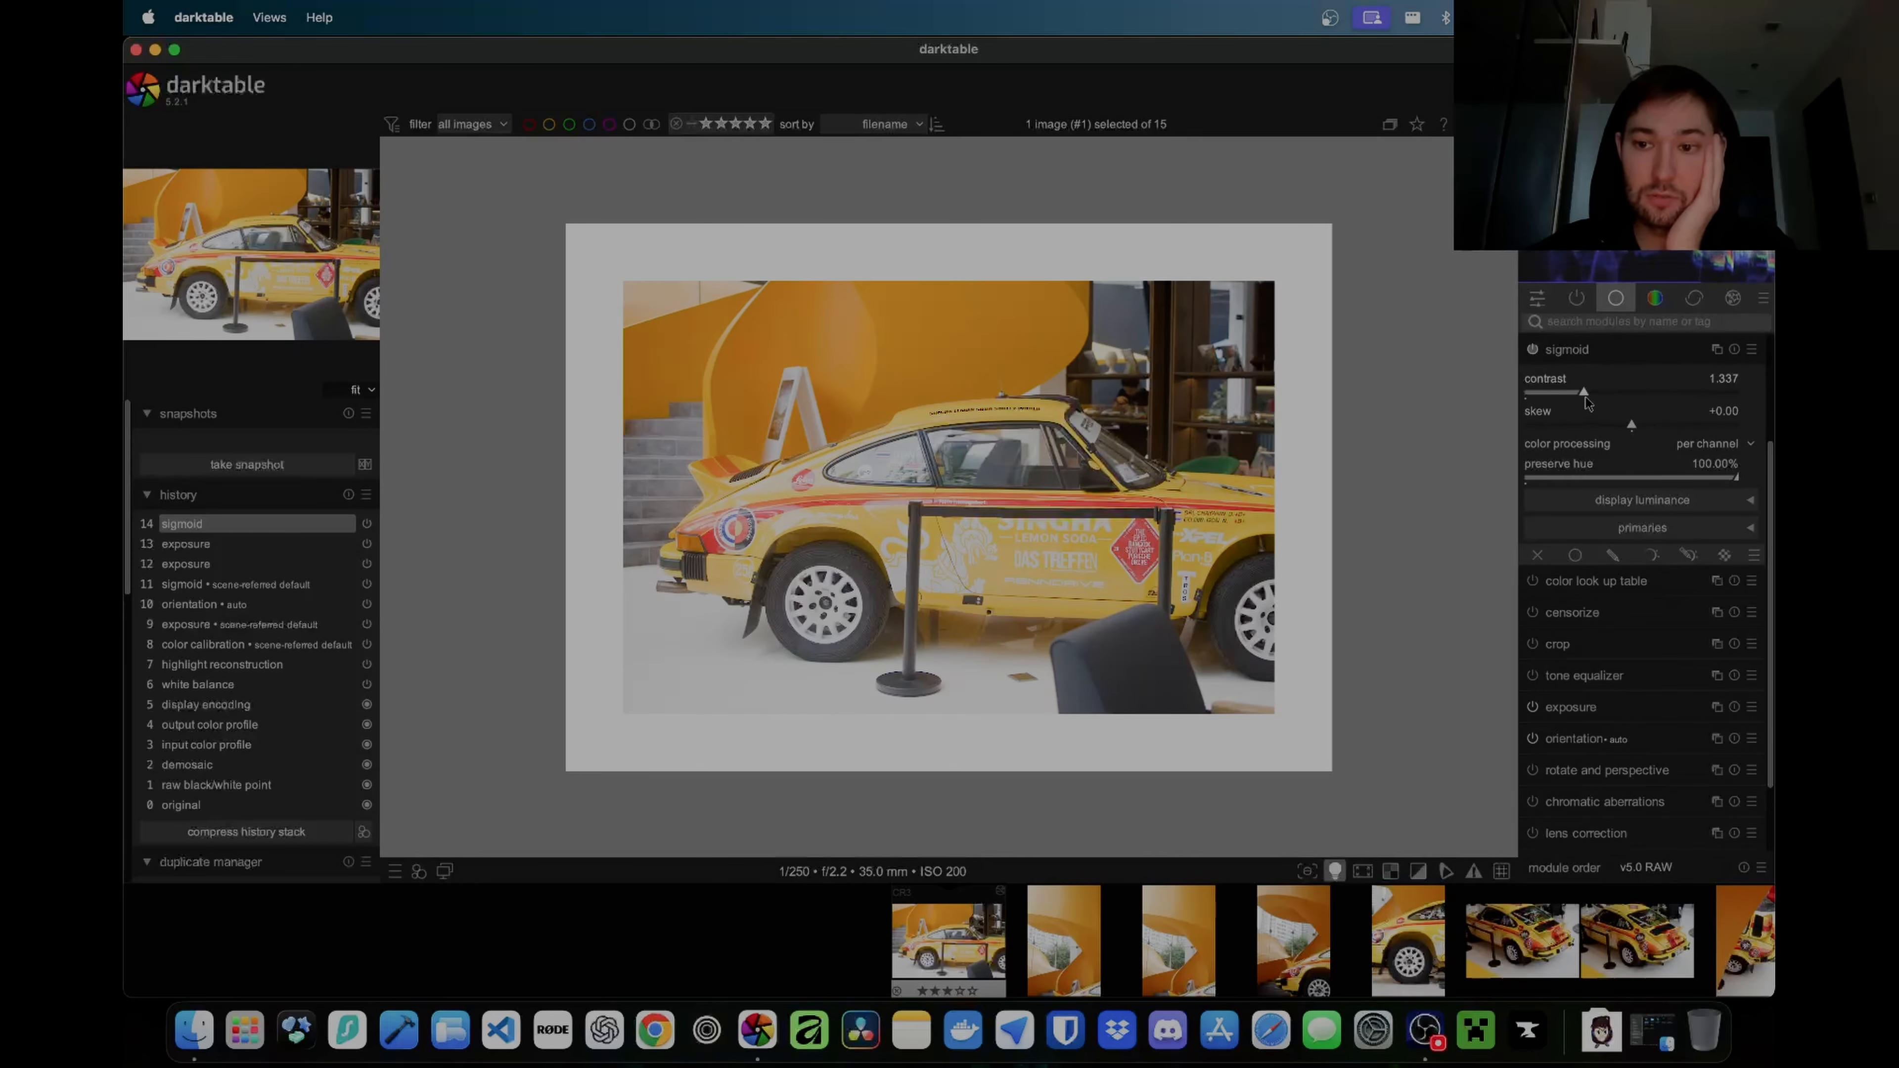
left_click_drag(1586, 404, 1607, 407)
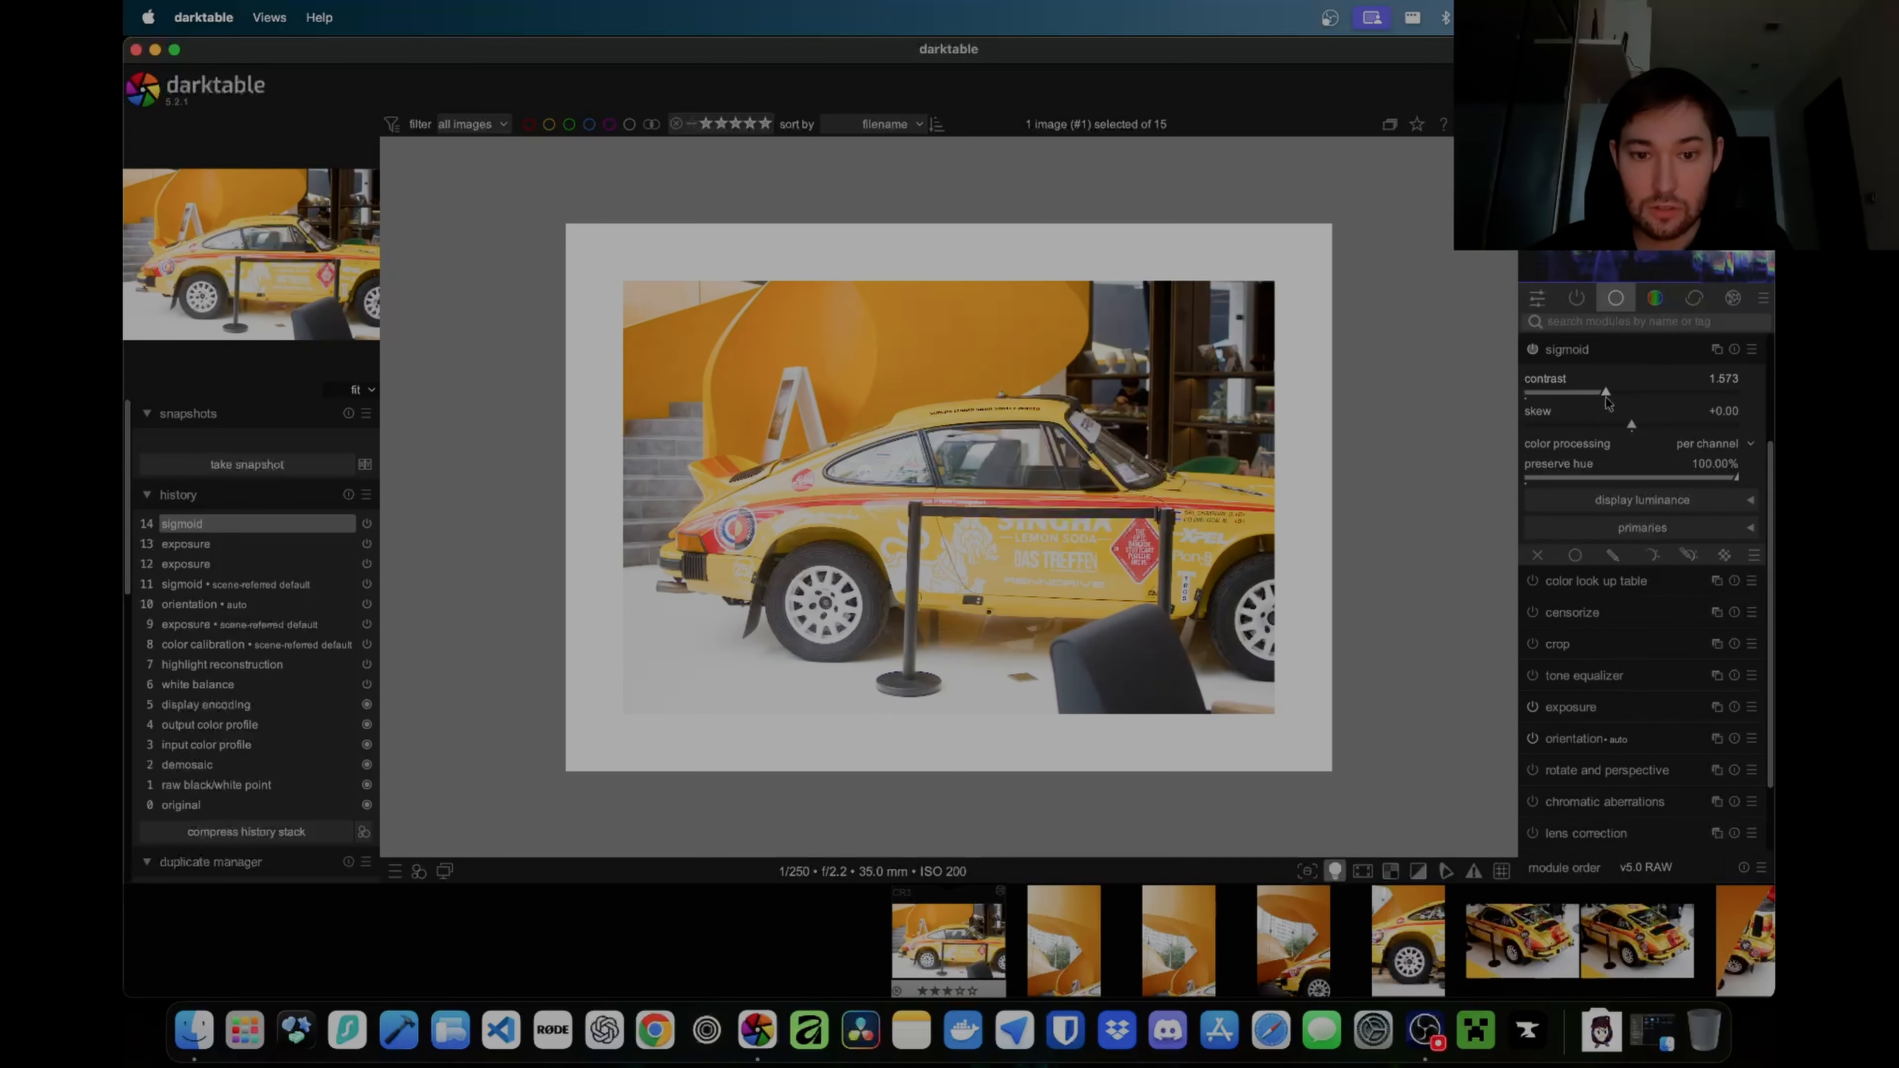
left_click(1598, 349)
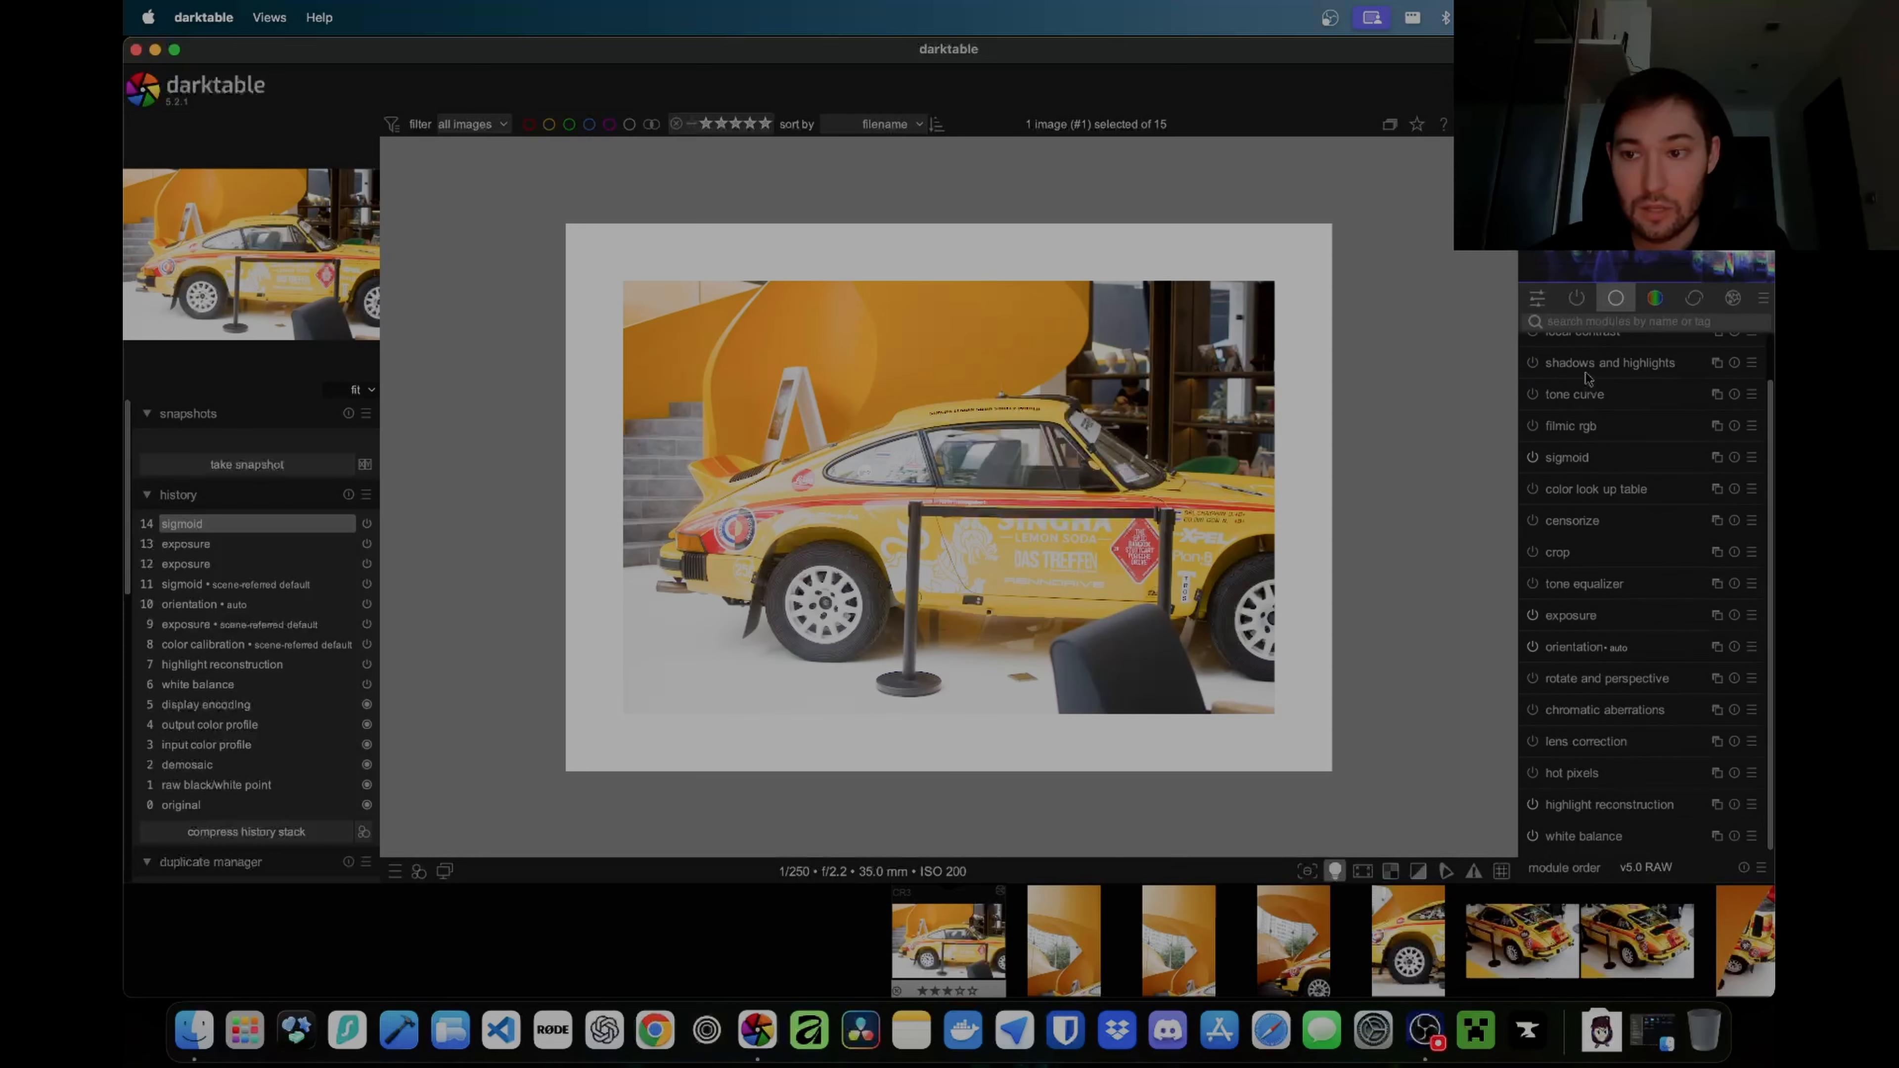
Step: Find the exposure module by searching "expos", set its black level correction to about +0.0095, and clear the search
left_click(1577, 322)
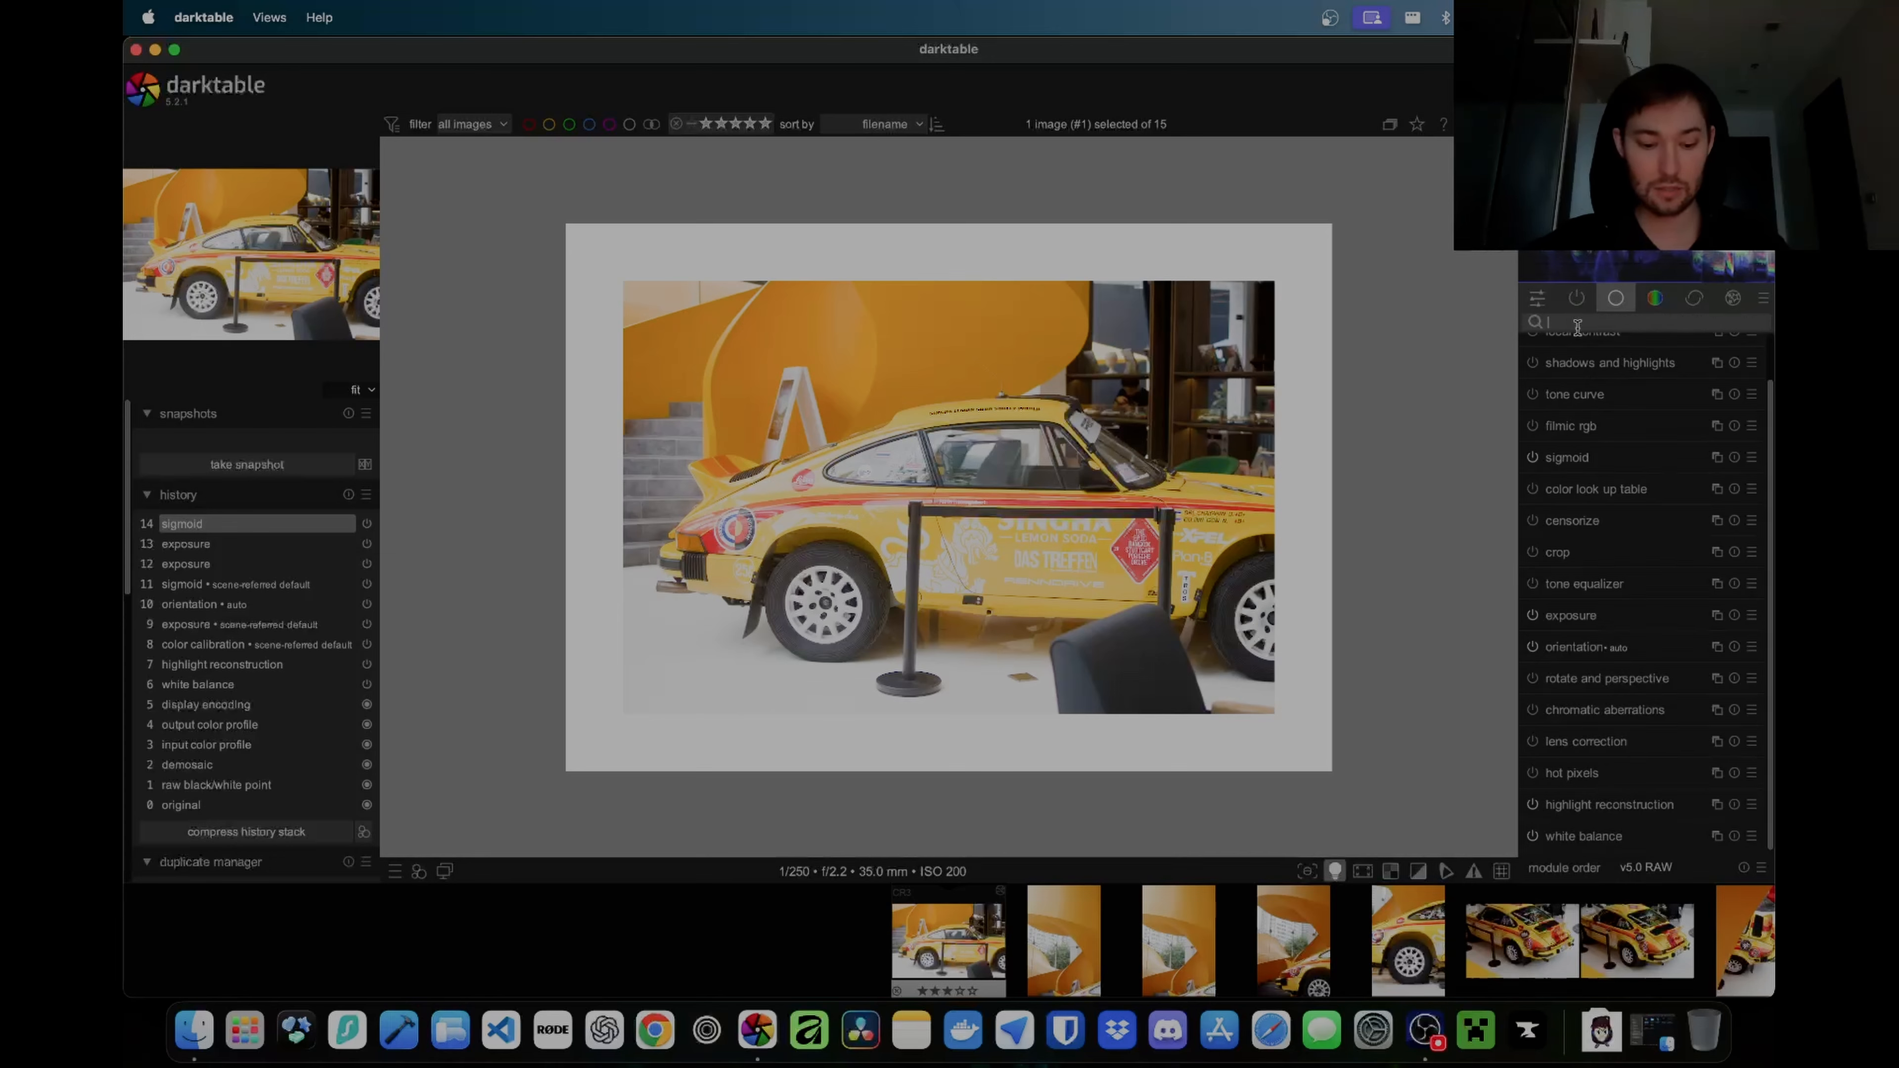
type("expos")
left_click(1566, 352)
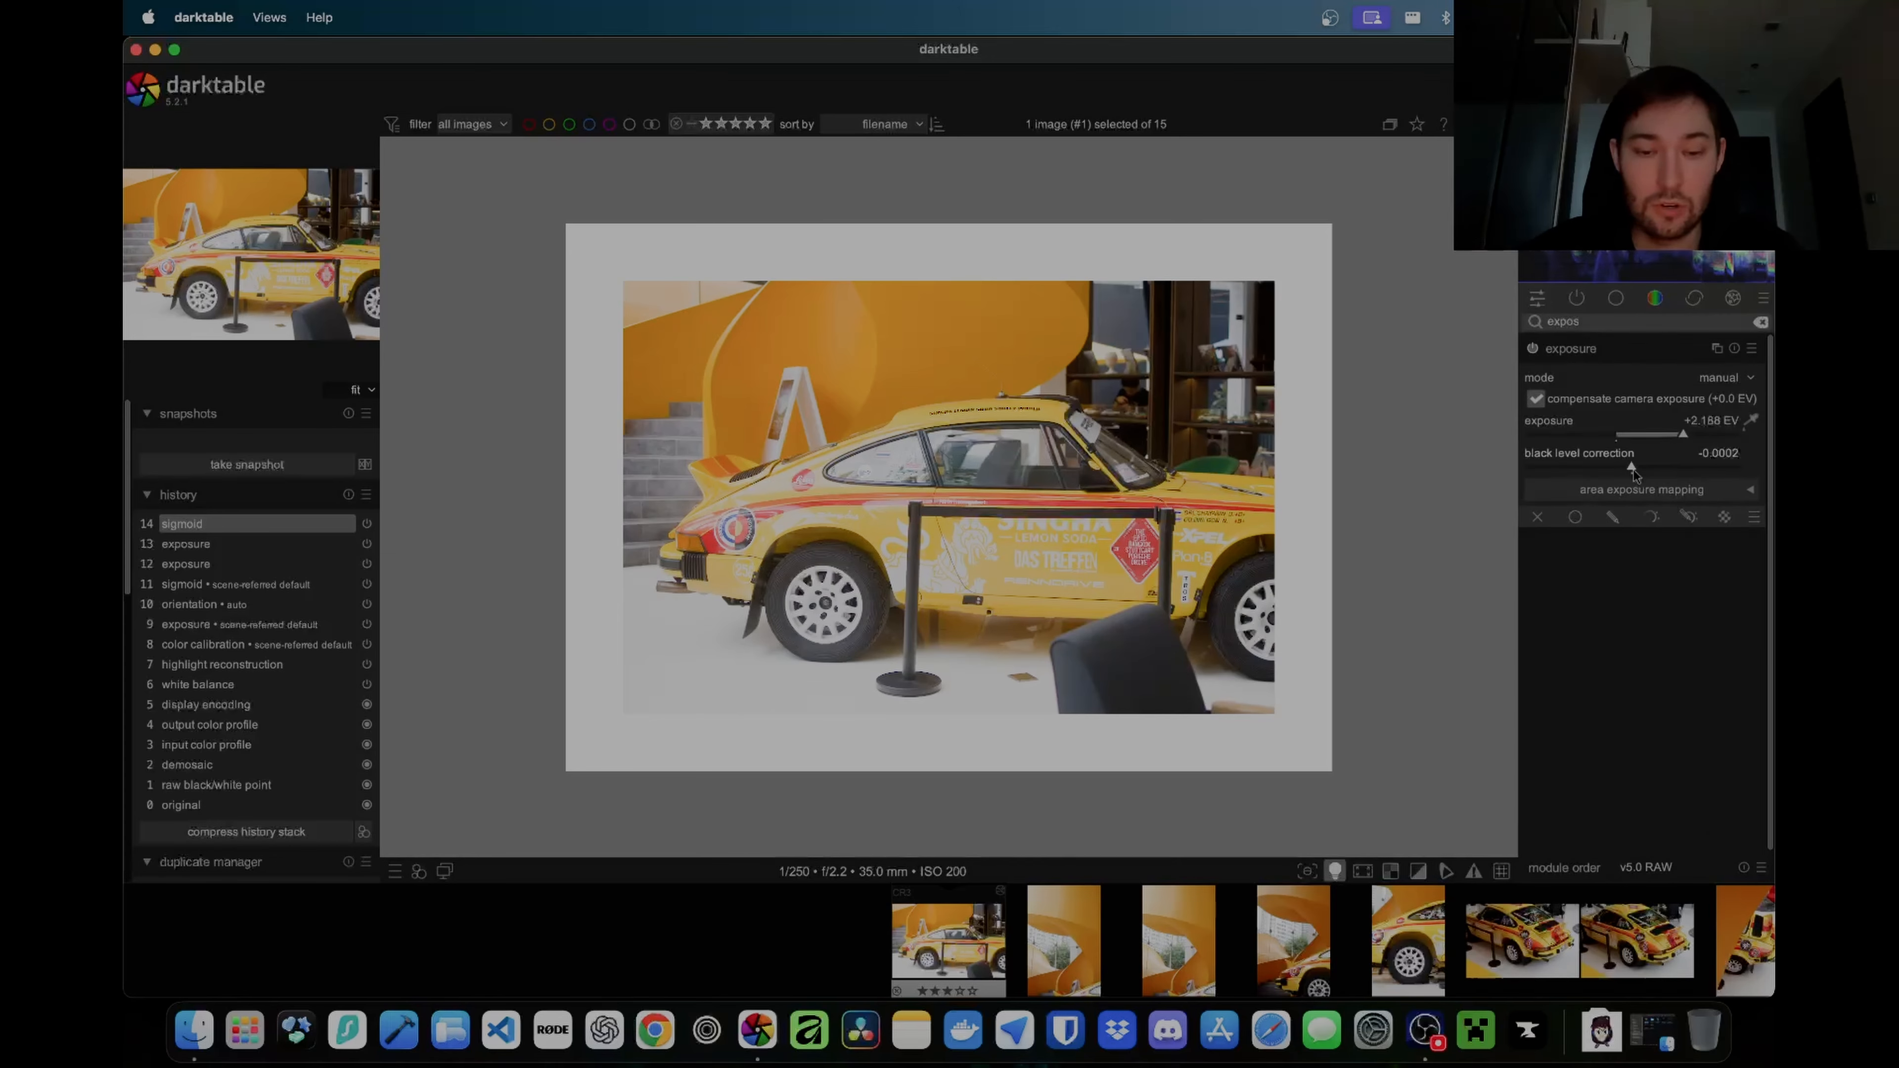
left_click_drag(1633, 470, 1643, 477)
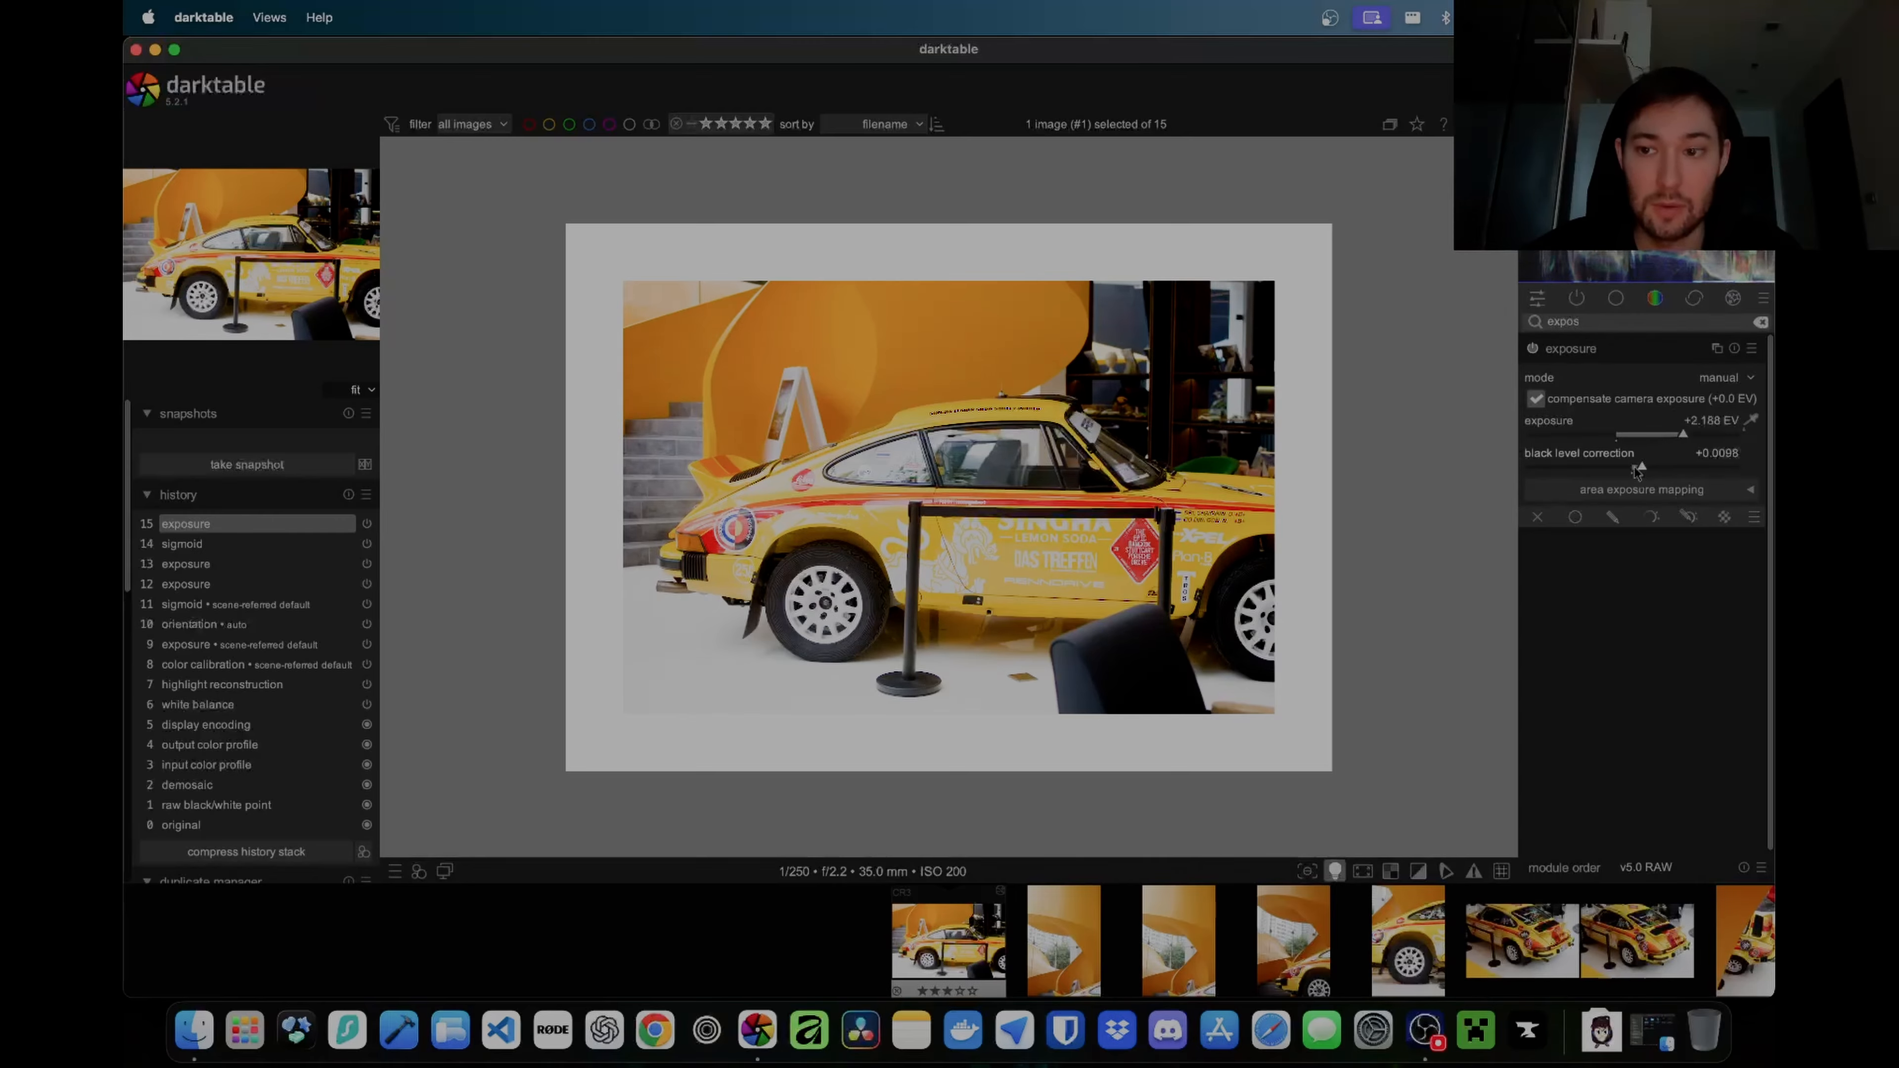
left_click(1566, 349)
left_click(1761, 321)
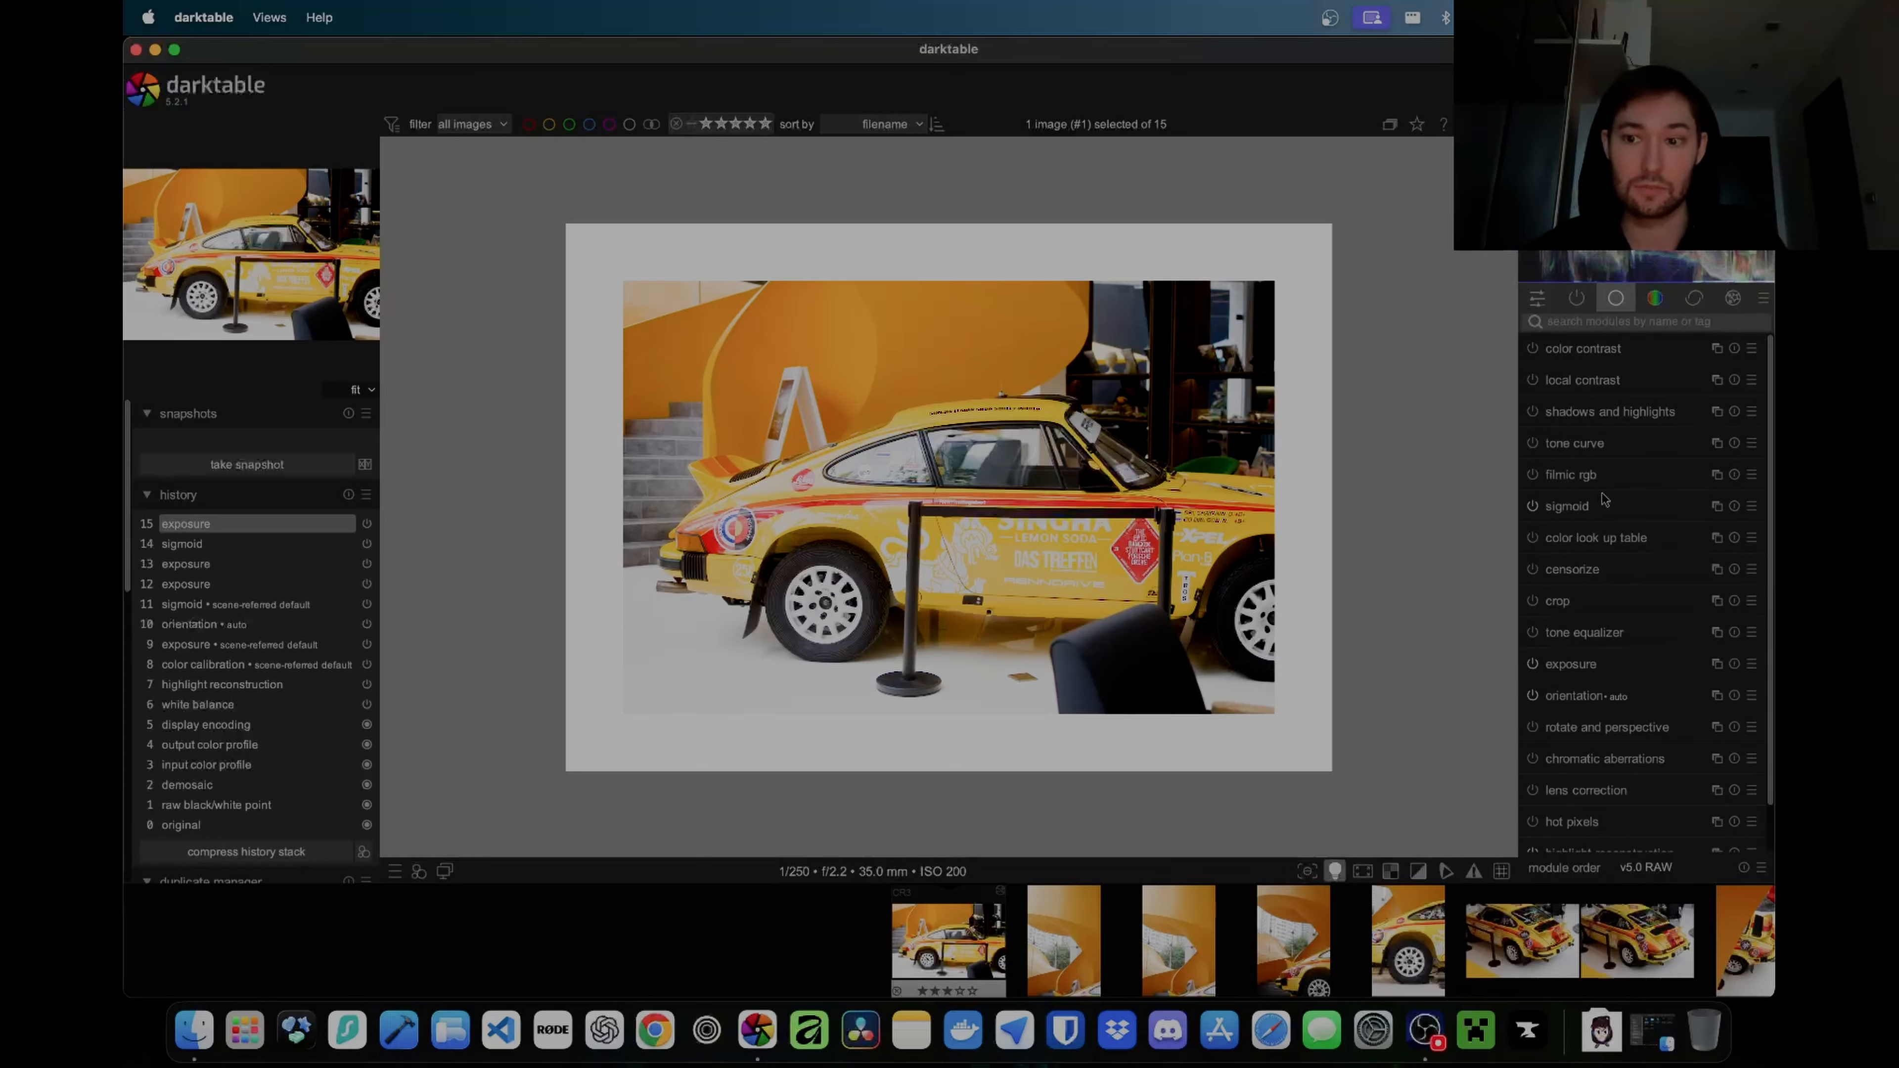
Step: Try filmic rgb on the photo with white relative exposure about 2.86 EV and black relative exposure about -9.53 EV
left_click(1532, 475)
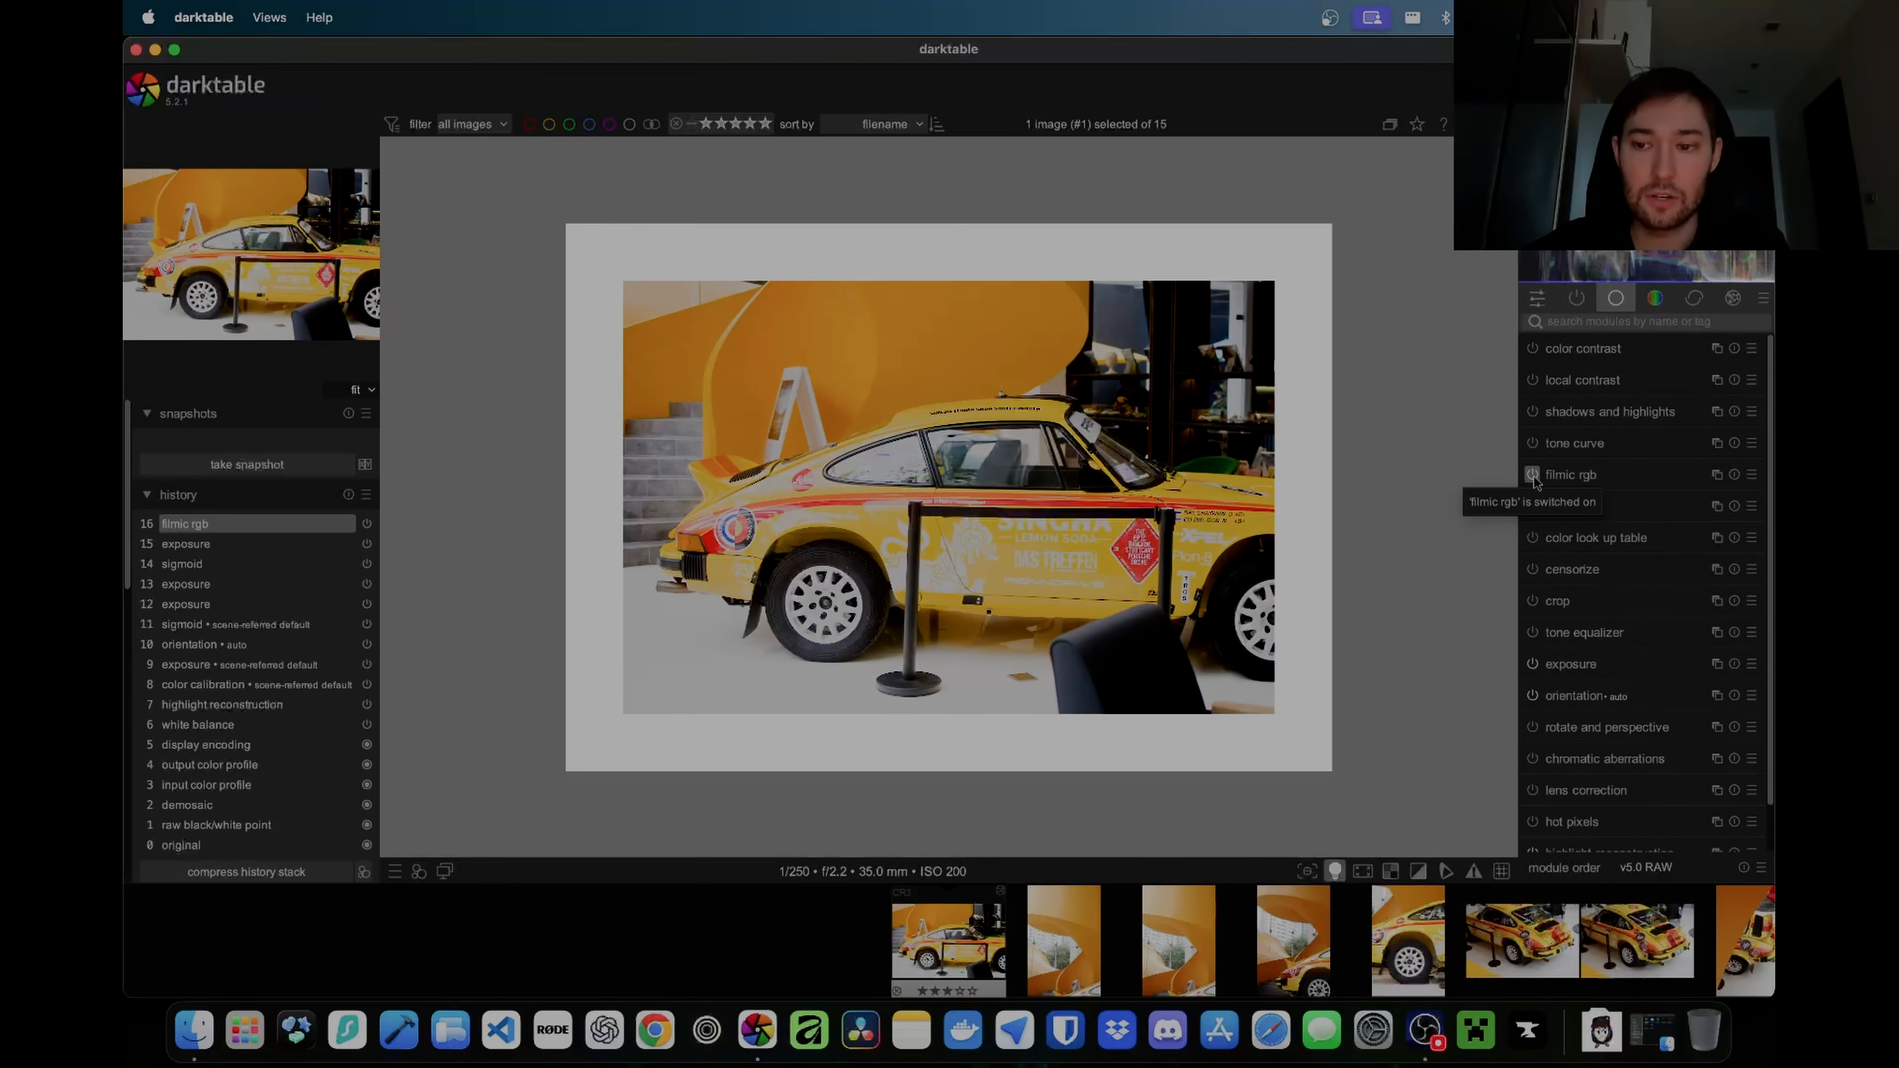
left_click(1576, 476)
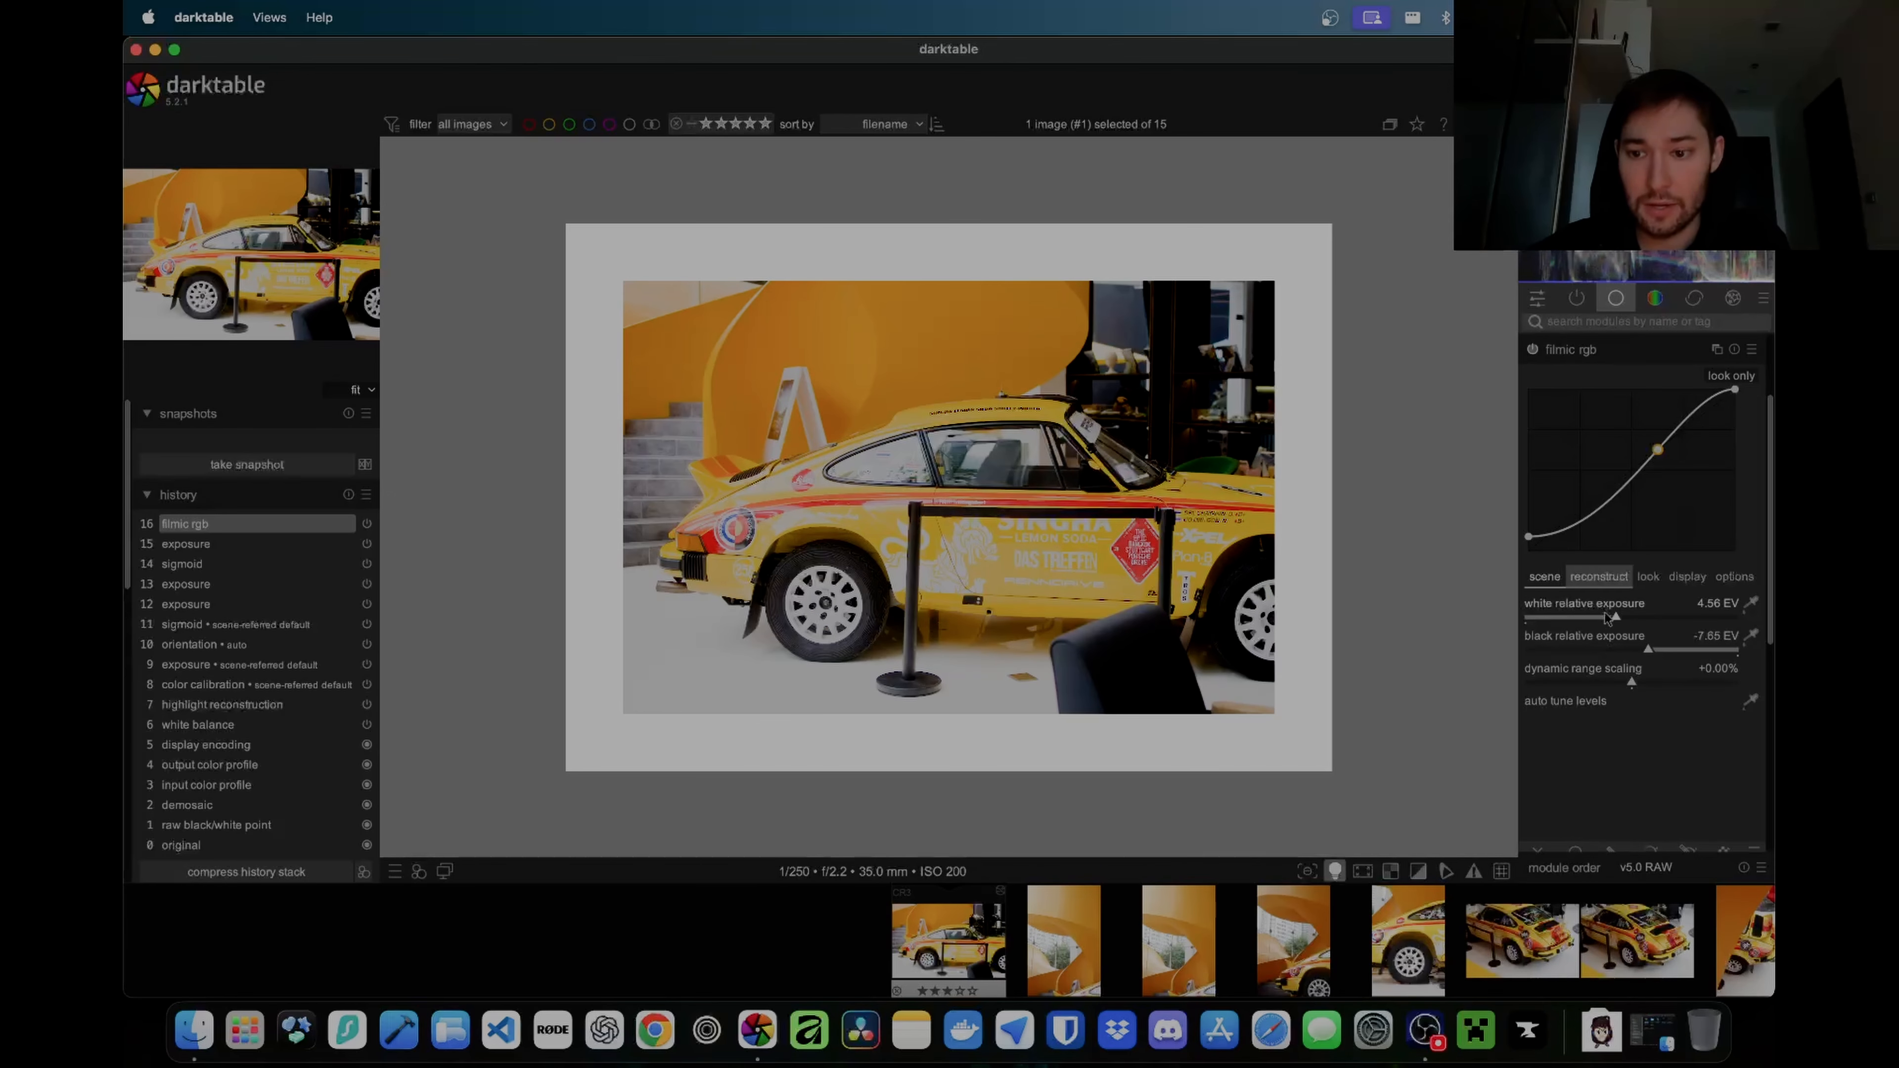
left_click_drag(1618, 619, 1544, 617)
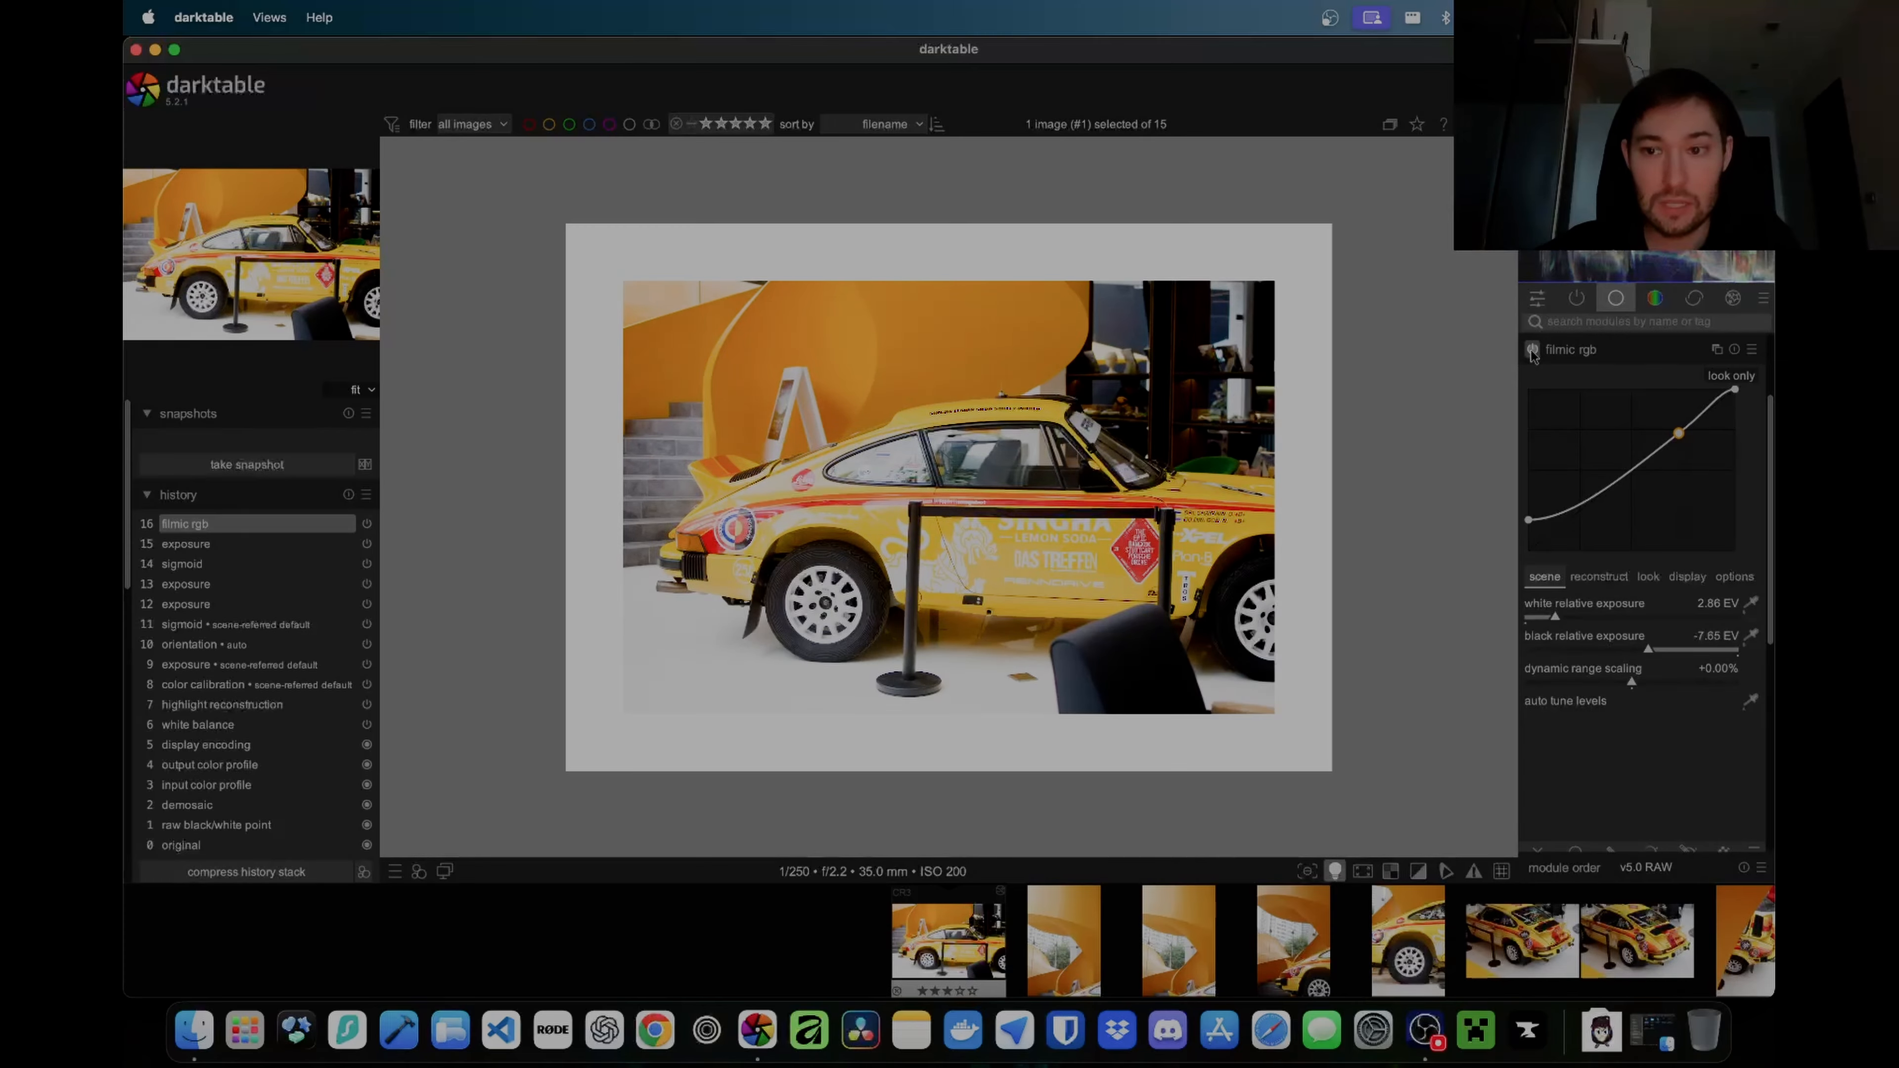
mouse_move(1649, 650)
left_mouse_down()
mouse_move(1602, 655)
mouse_move(1676, 656)
mouse_move(1612, 650)
left_mouse_up()
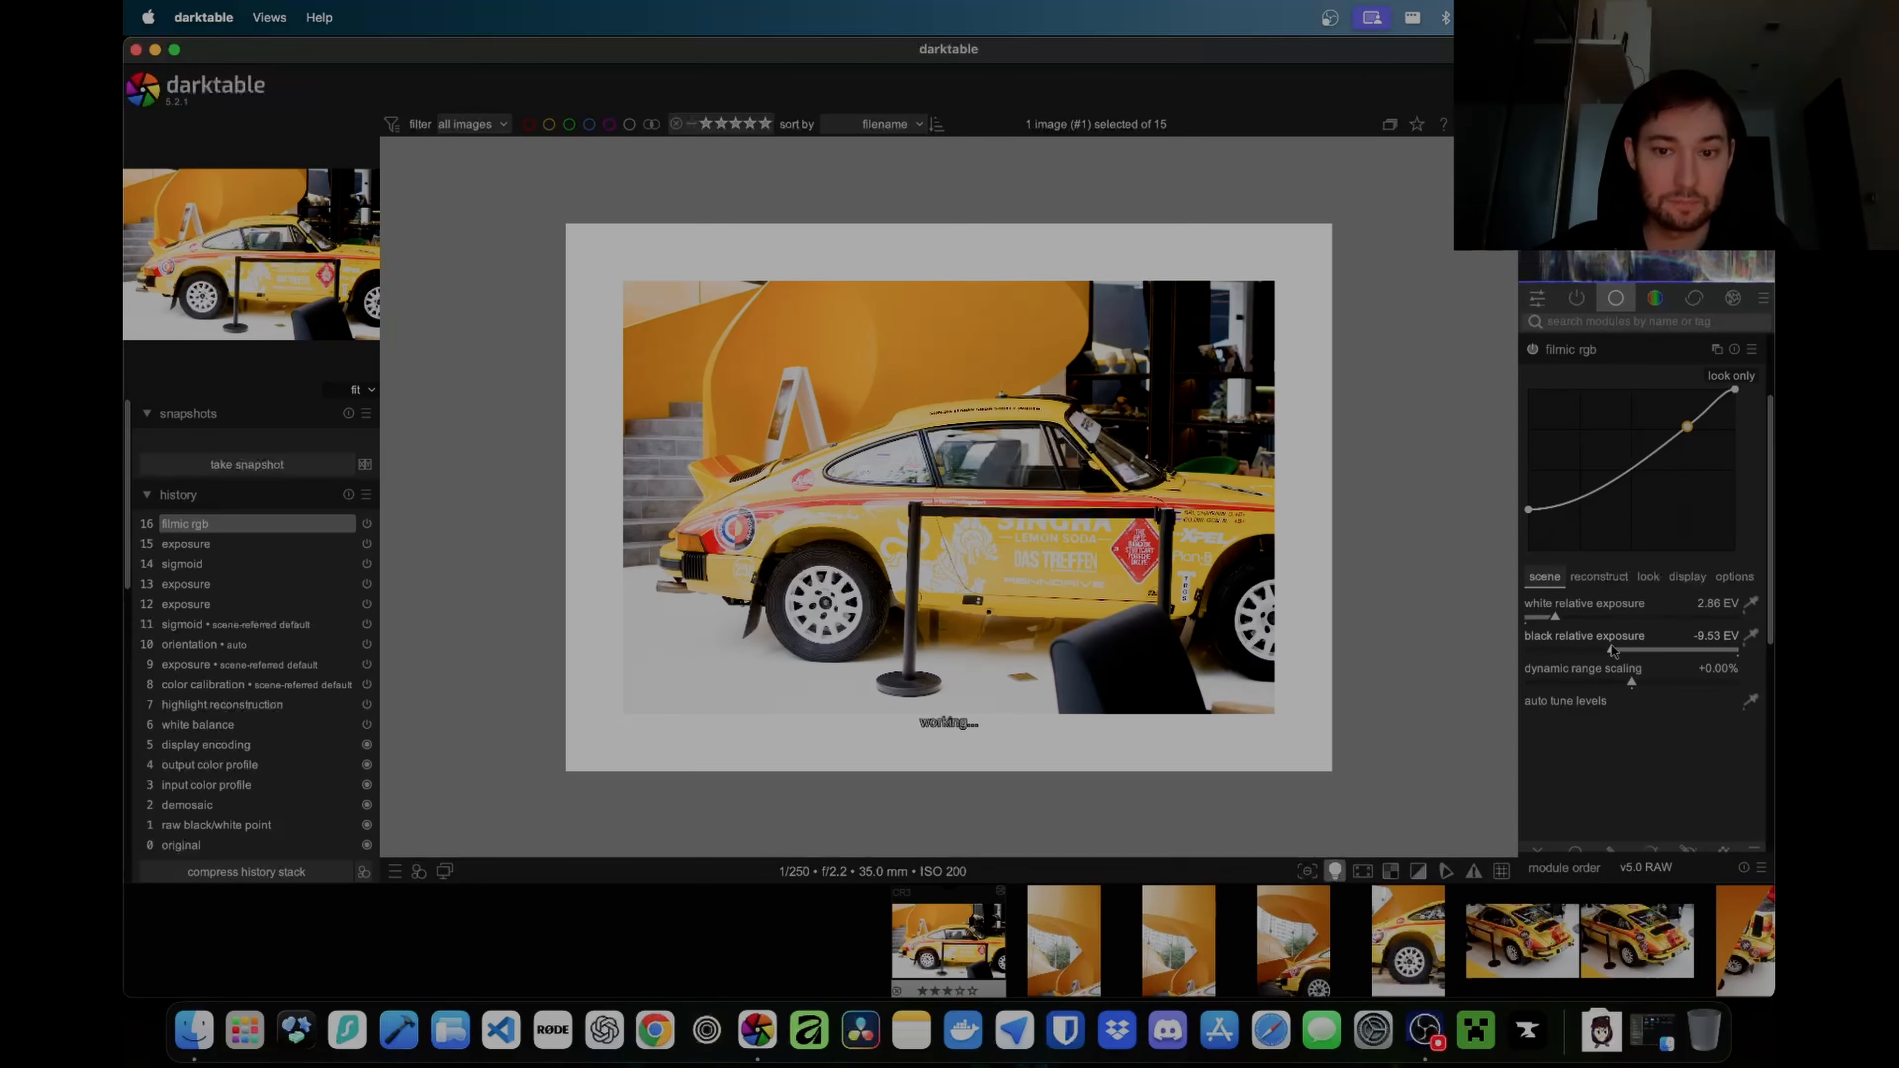
left_click(1564, 352)
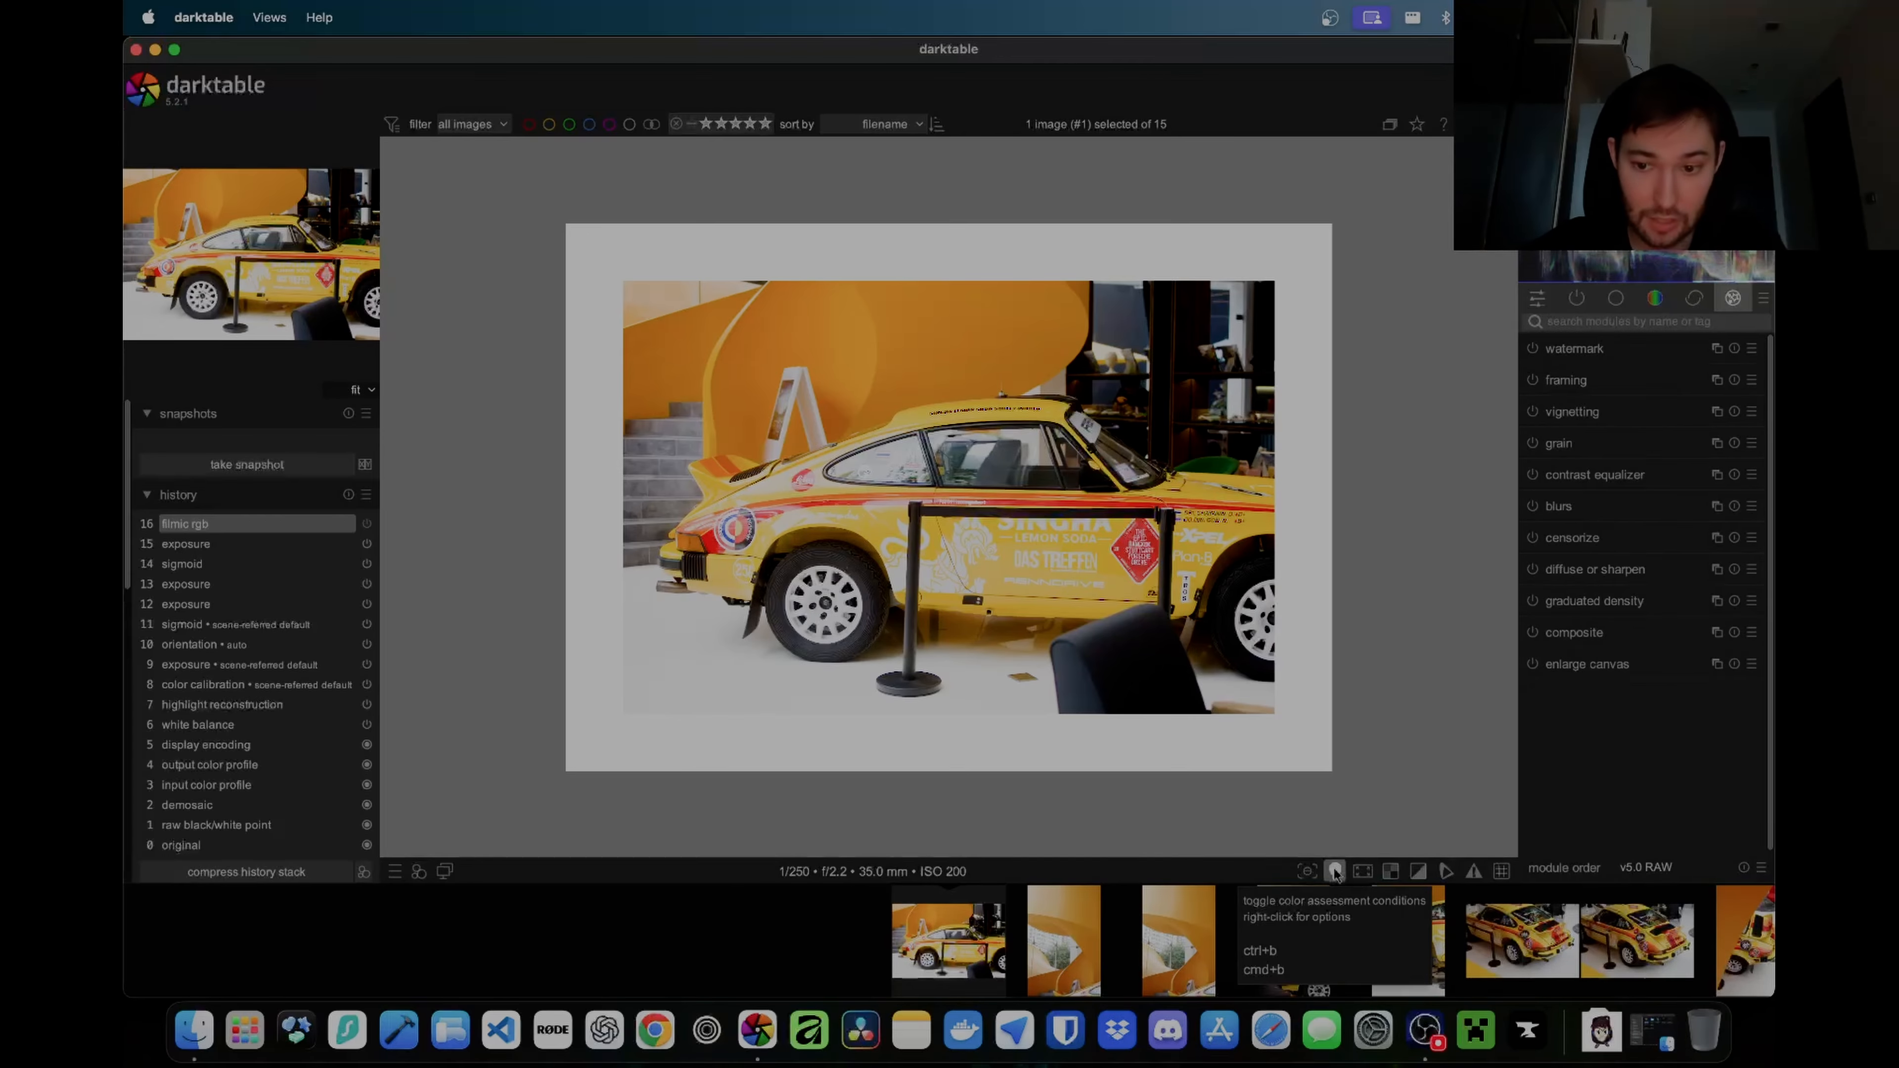
Step: Turn off the color assessment conditions and browse the module groups from the active modules through to the effects
left_click(1335, 871)
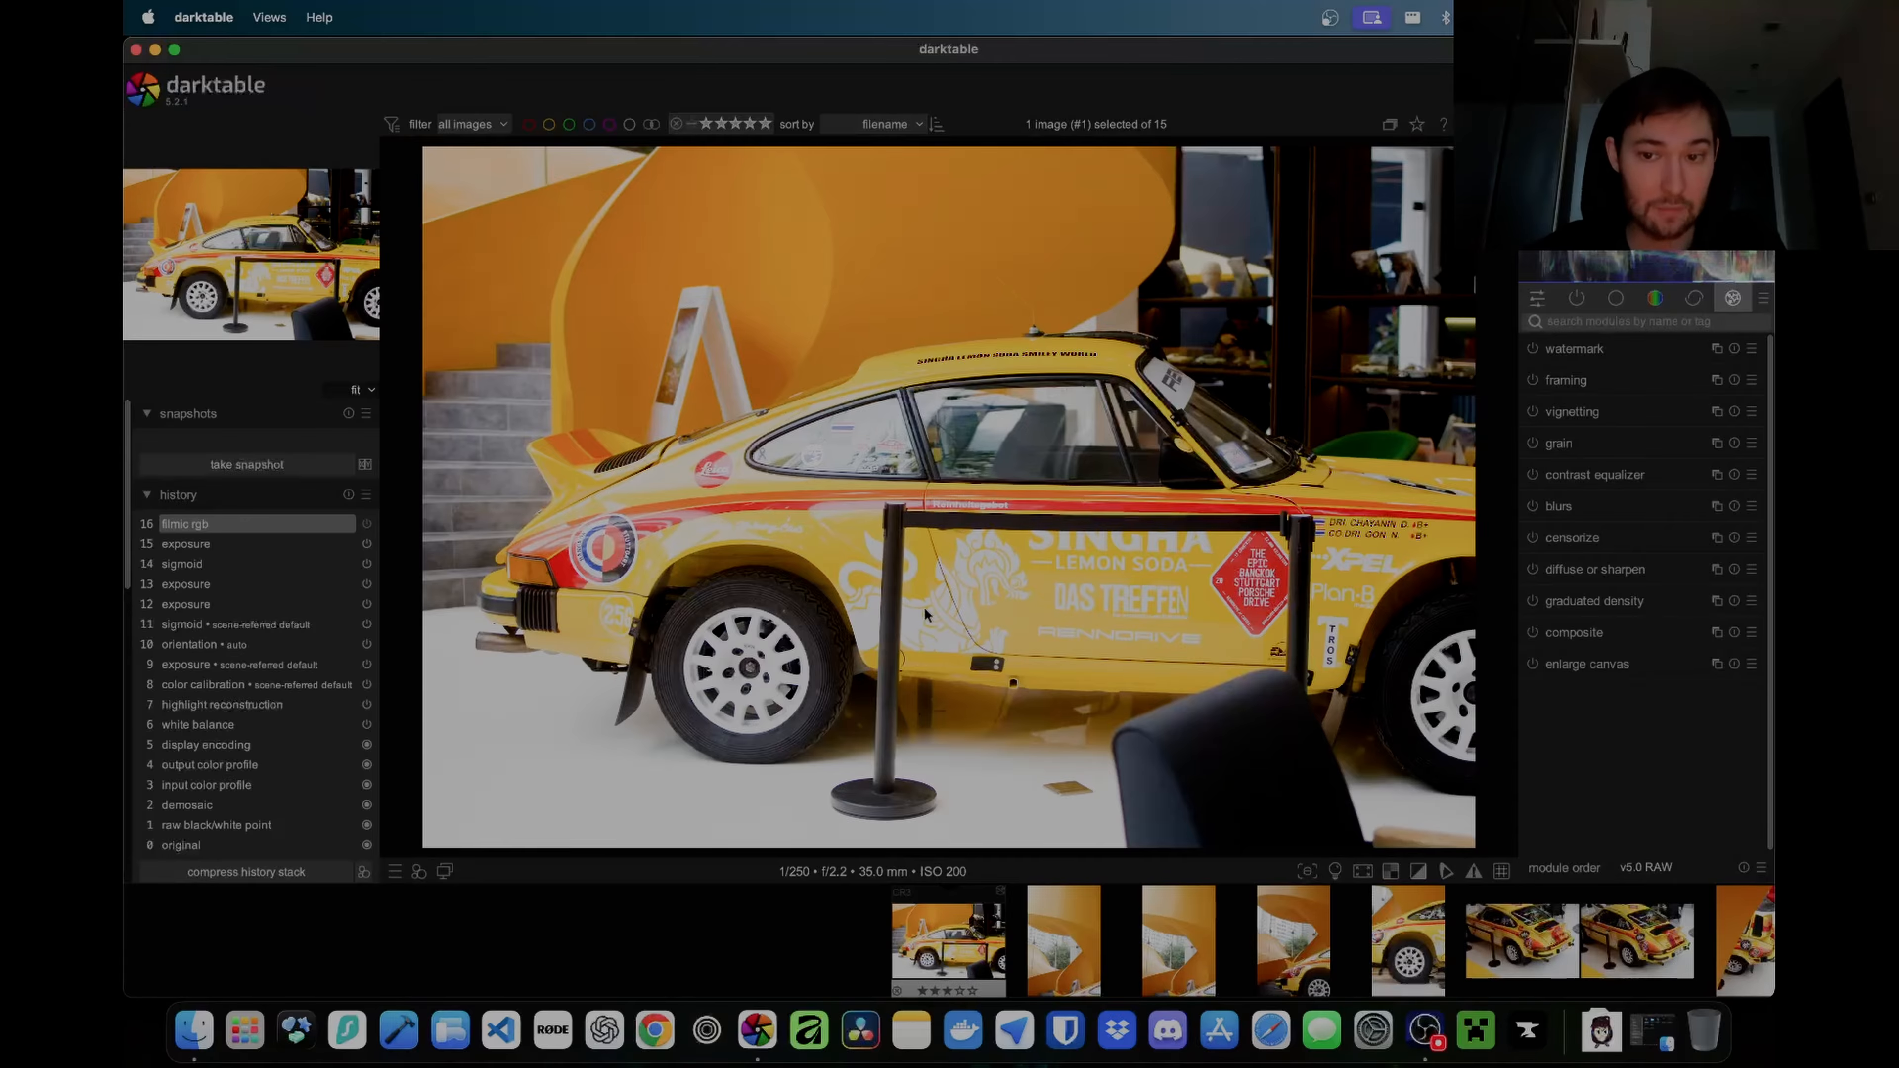
left_click(1576, 299)
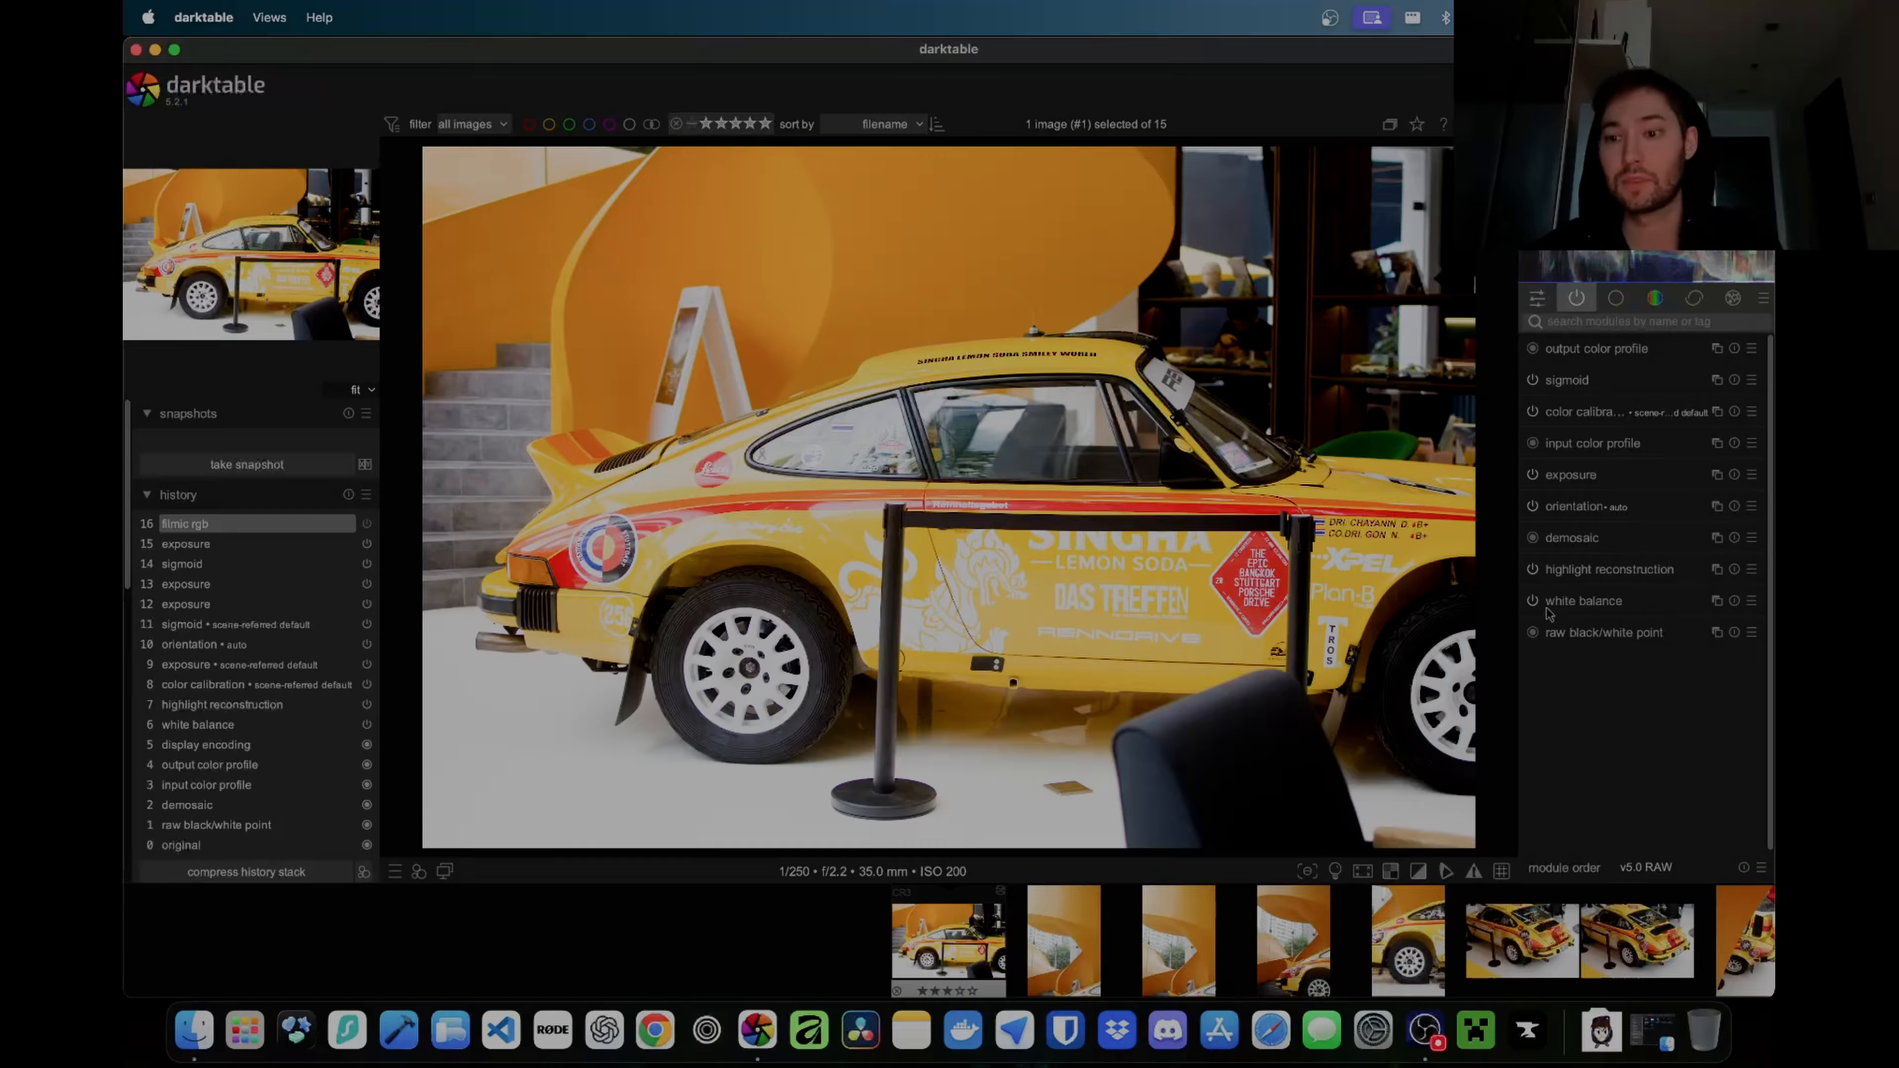
left_click(1616, 299)
left_click(1654, 298)
left_click(1694, 298)
left_click(1734, 298)
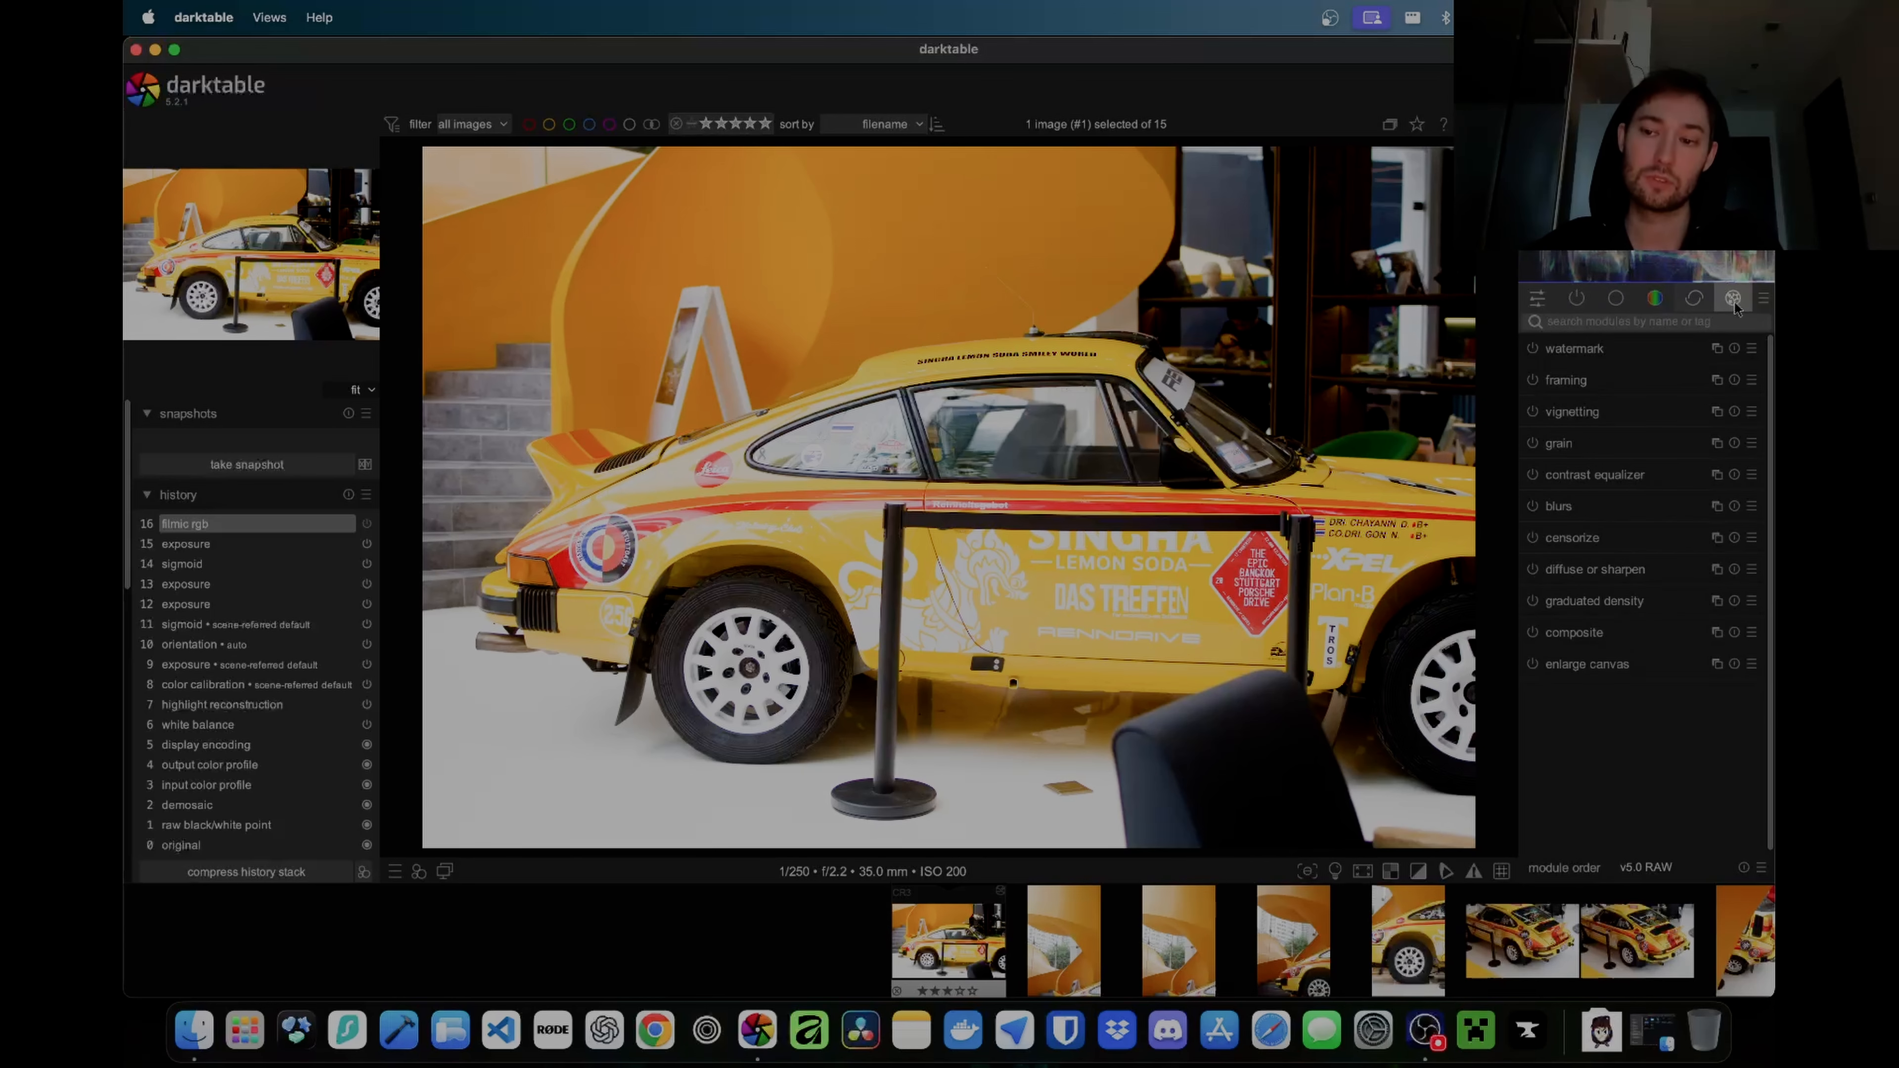
Step: Try the framing, grain and vignetting effects on the photo
left_click(1531, 379)
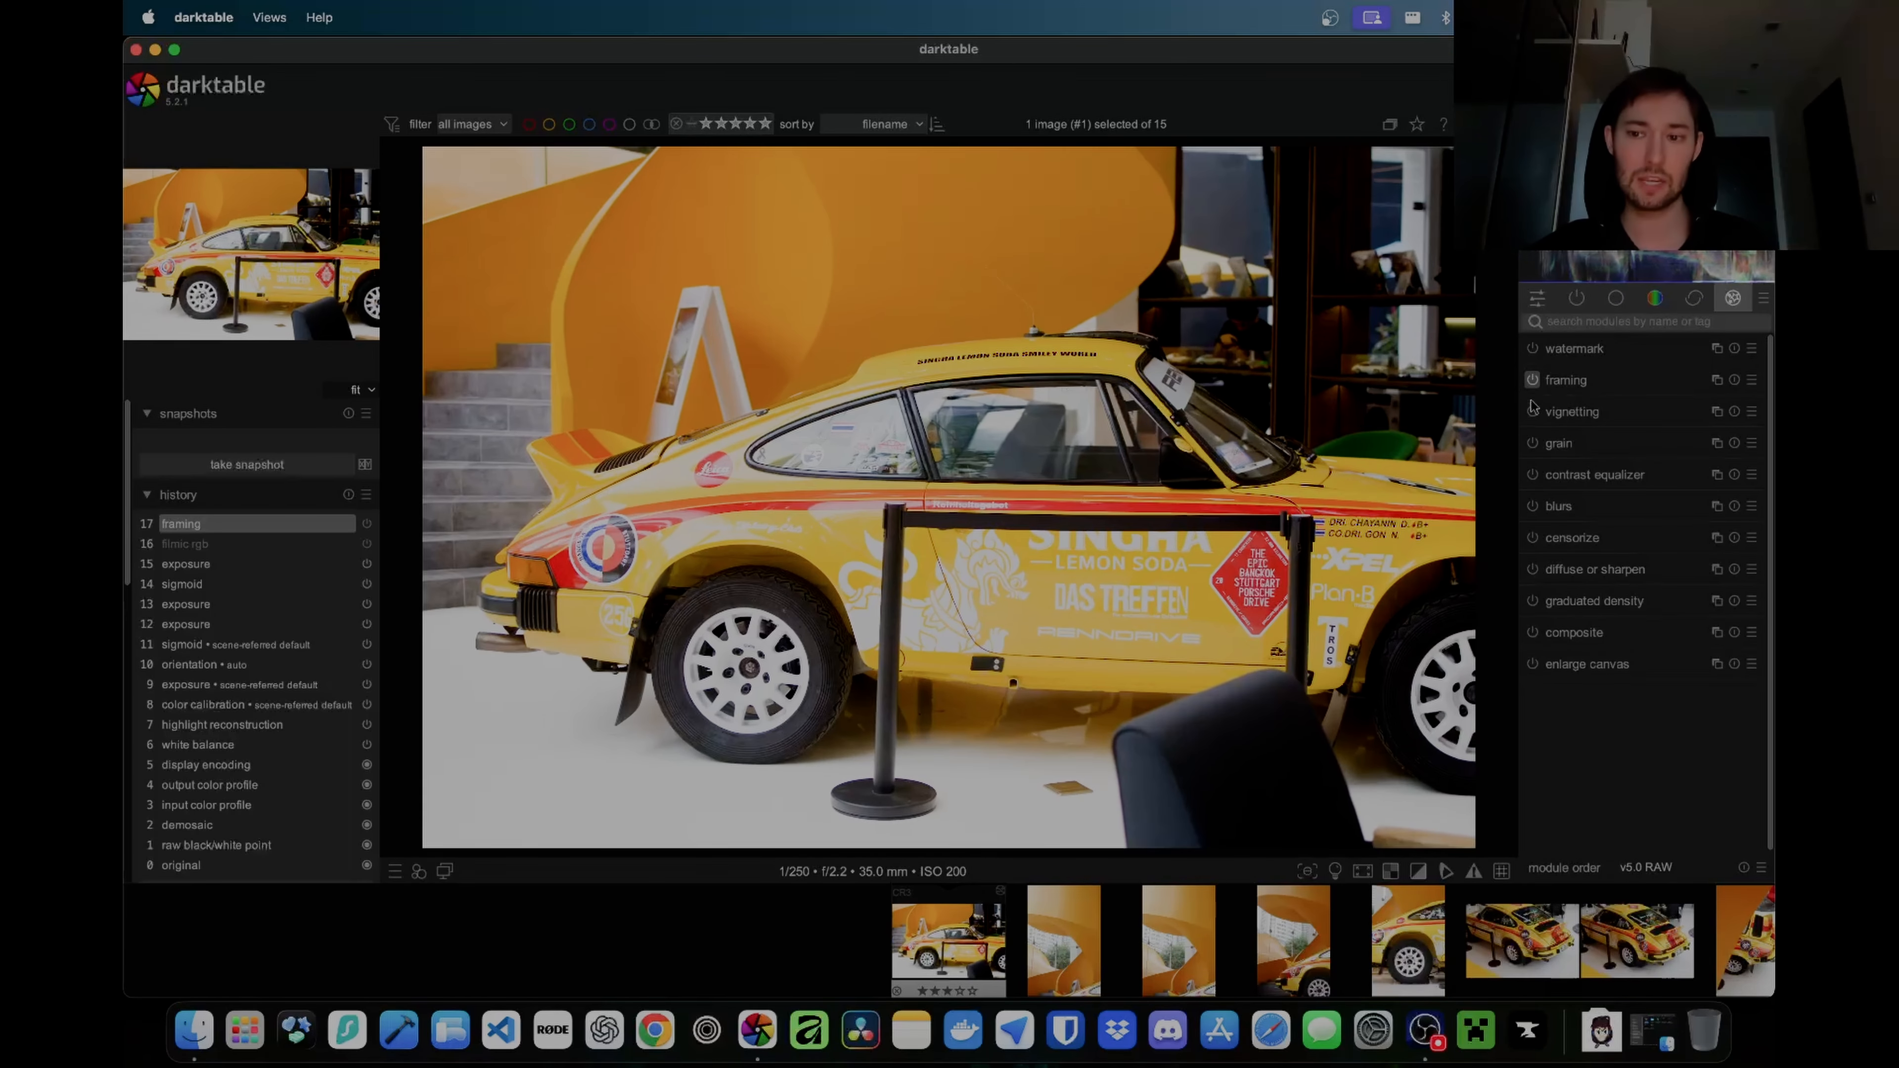
left_click(1532, 442)
left_click(1533, 412)
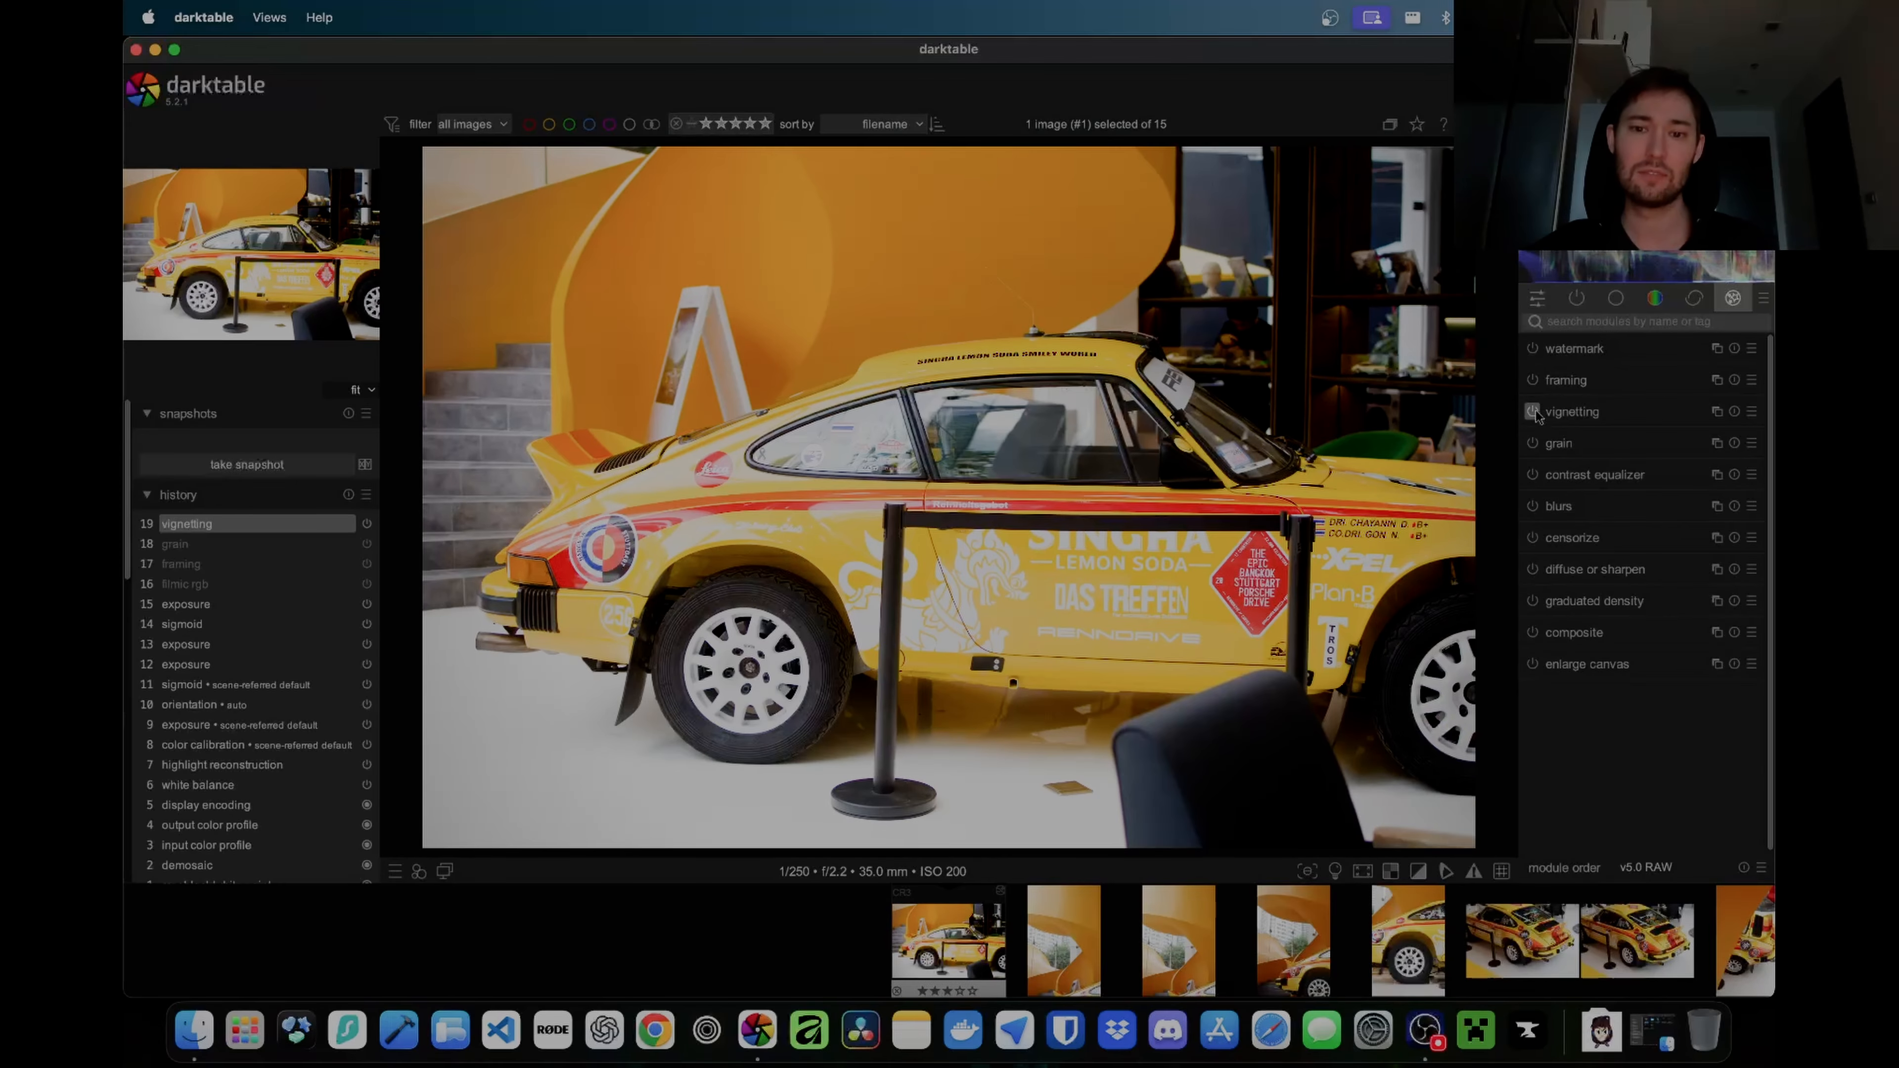
Step: Try picking the illuminant from the photo in the color calibration module, undo the change and collapse the module
left_click(1583, 297)
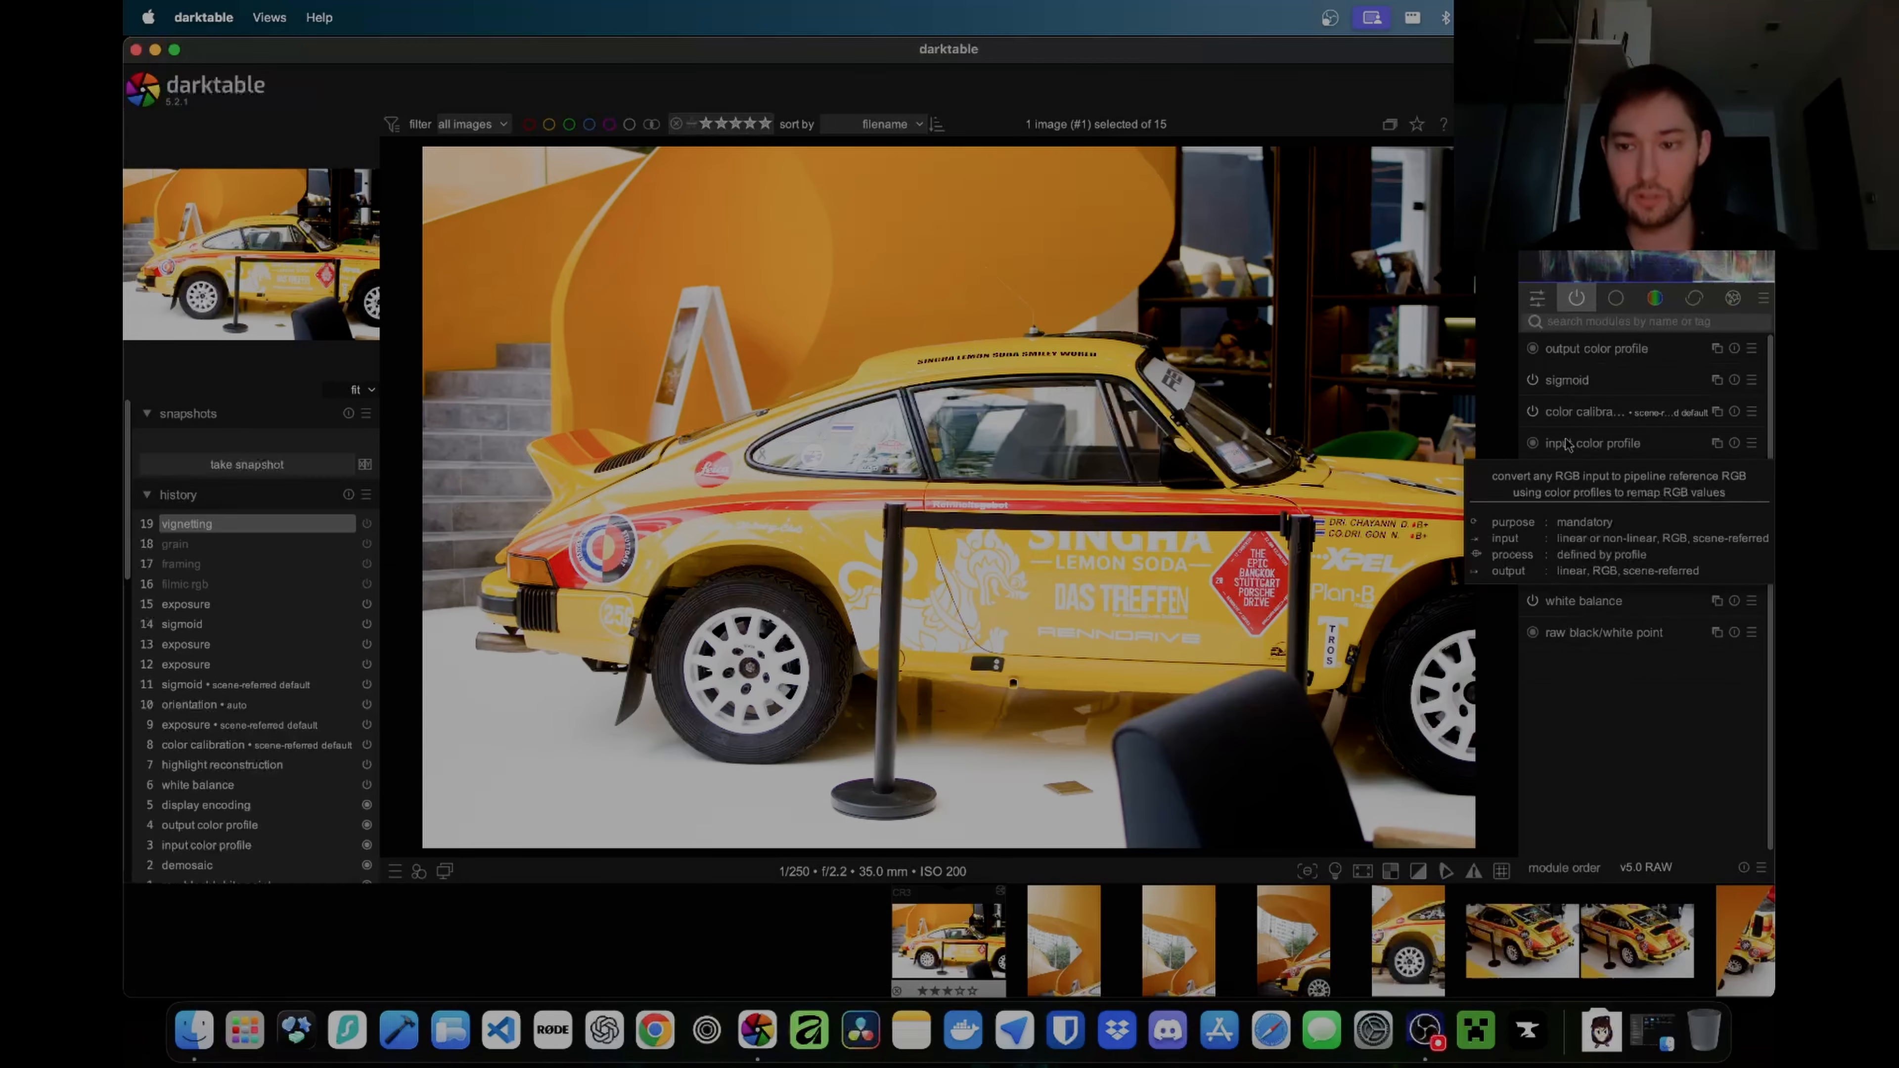
left_click(1564, 415)
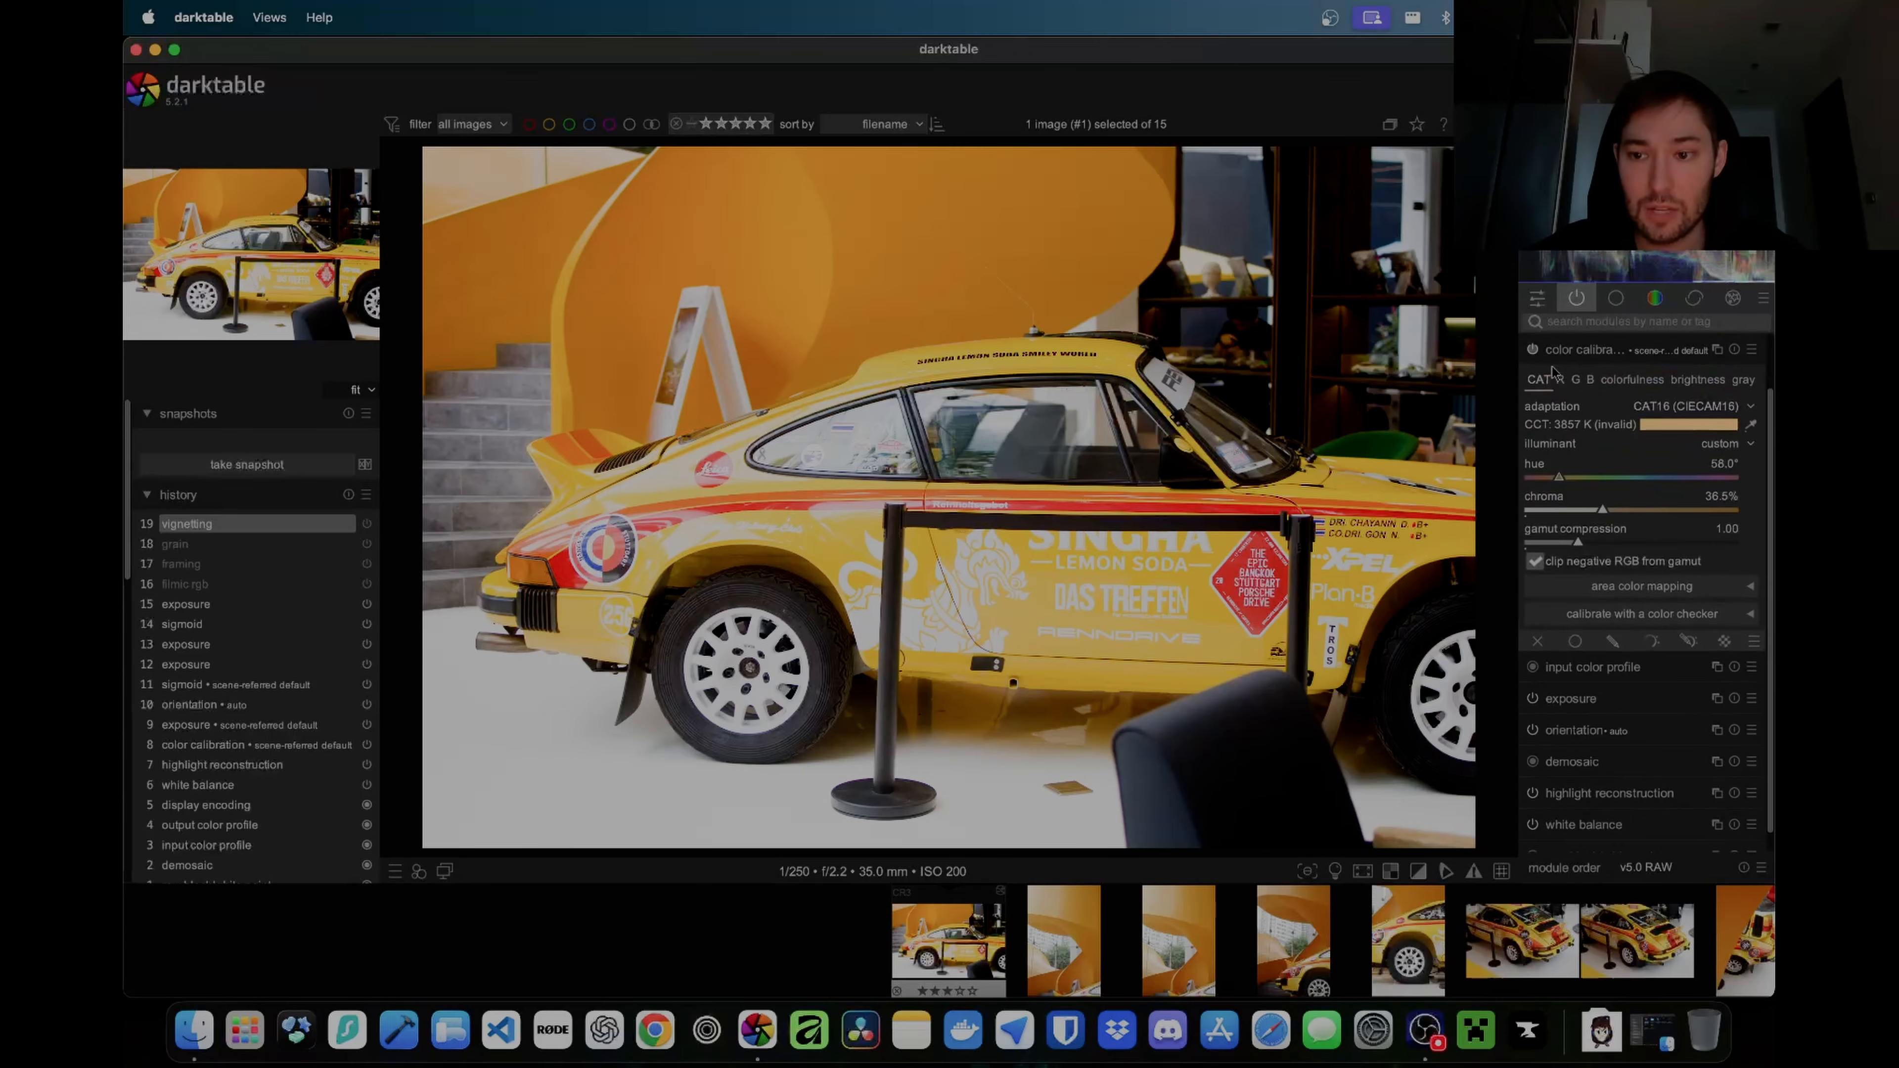
left_click(1532, 350)
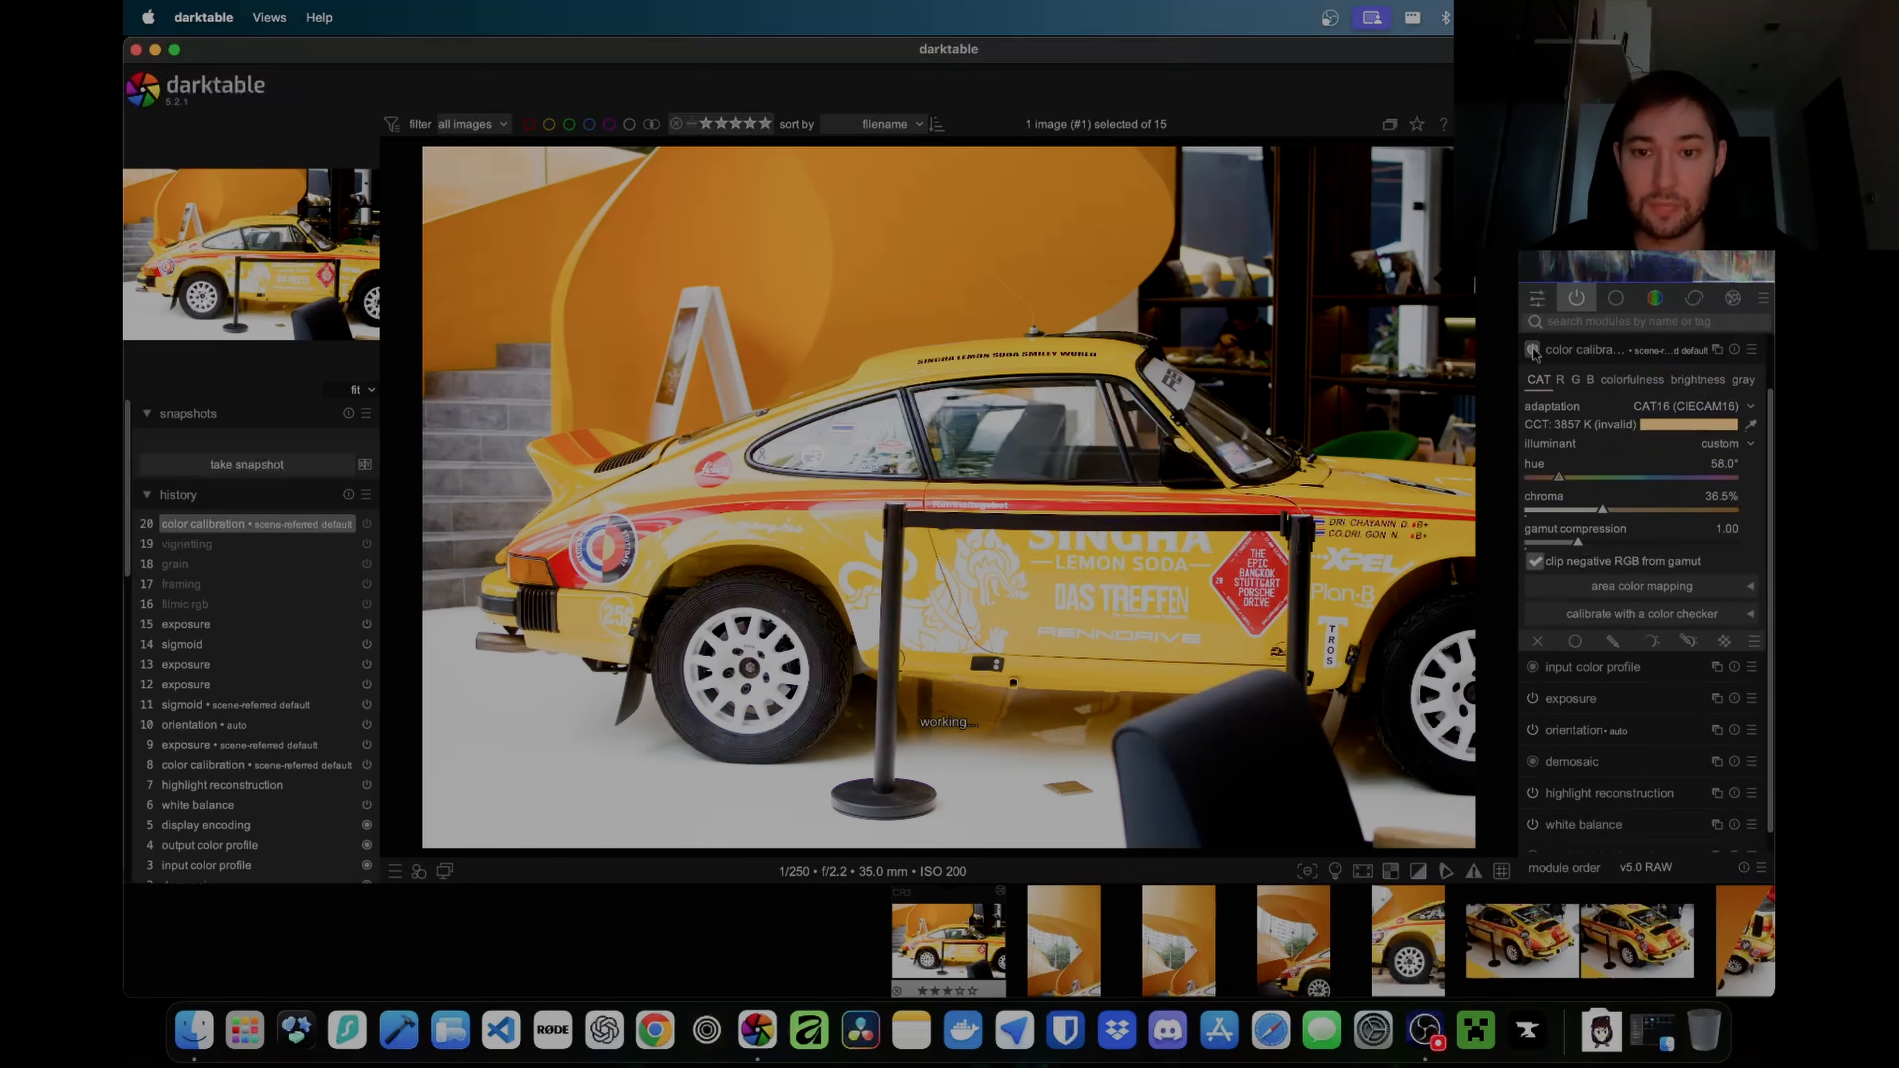
left_click(1750, 425)
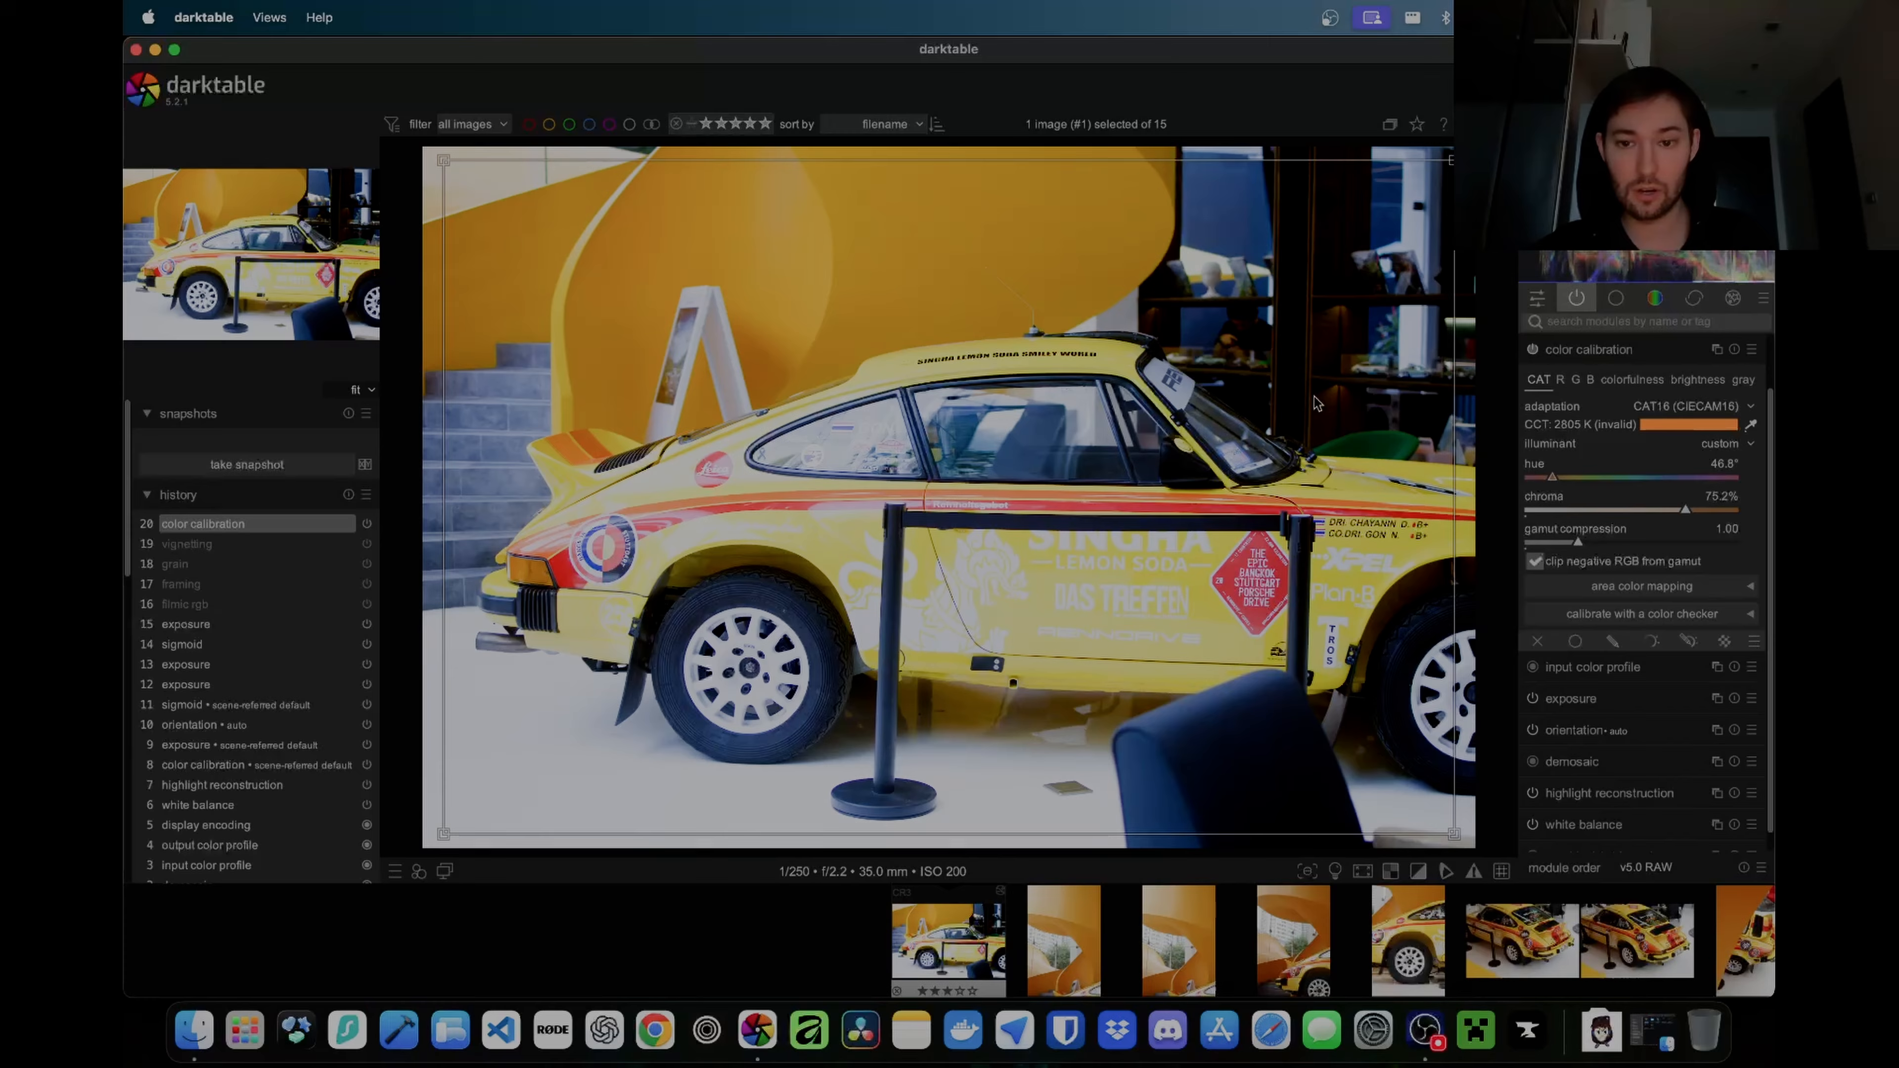
key("ctrl+z")
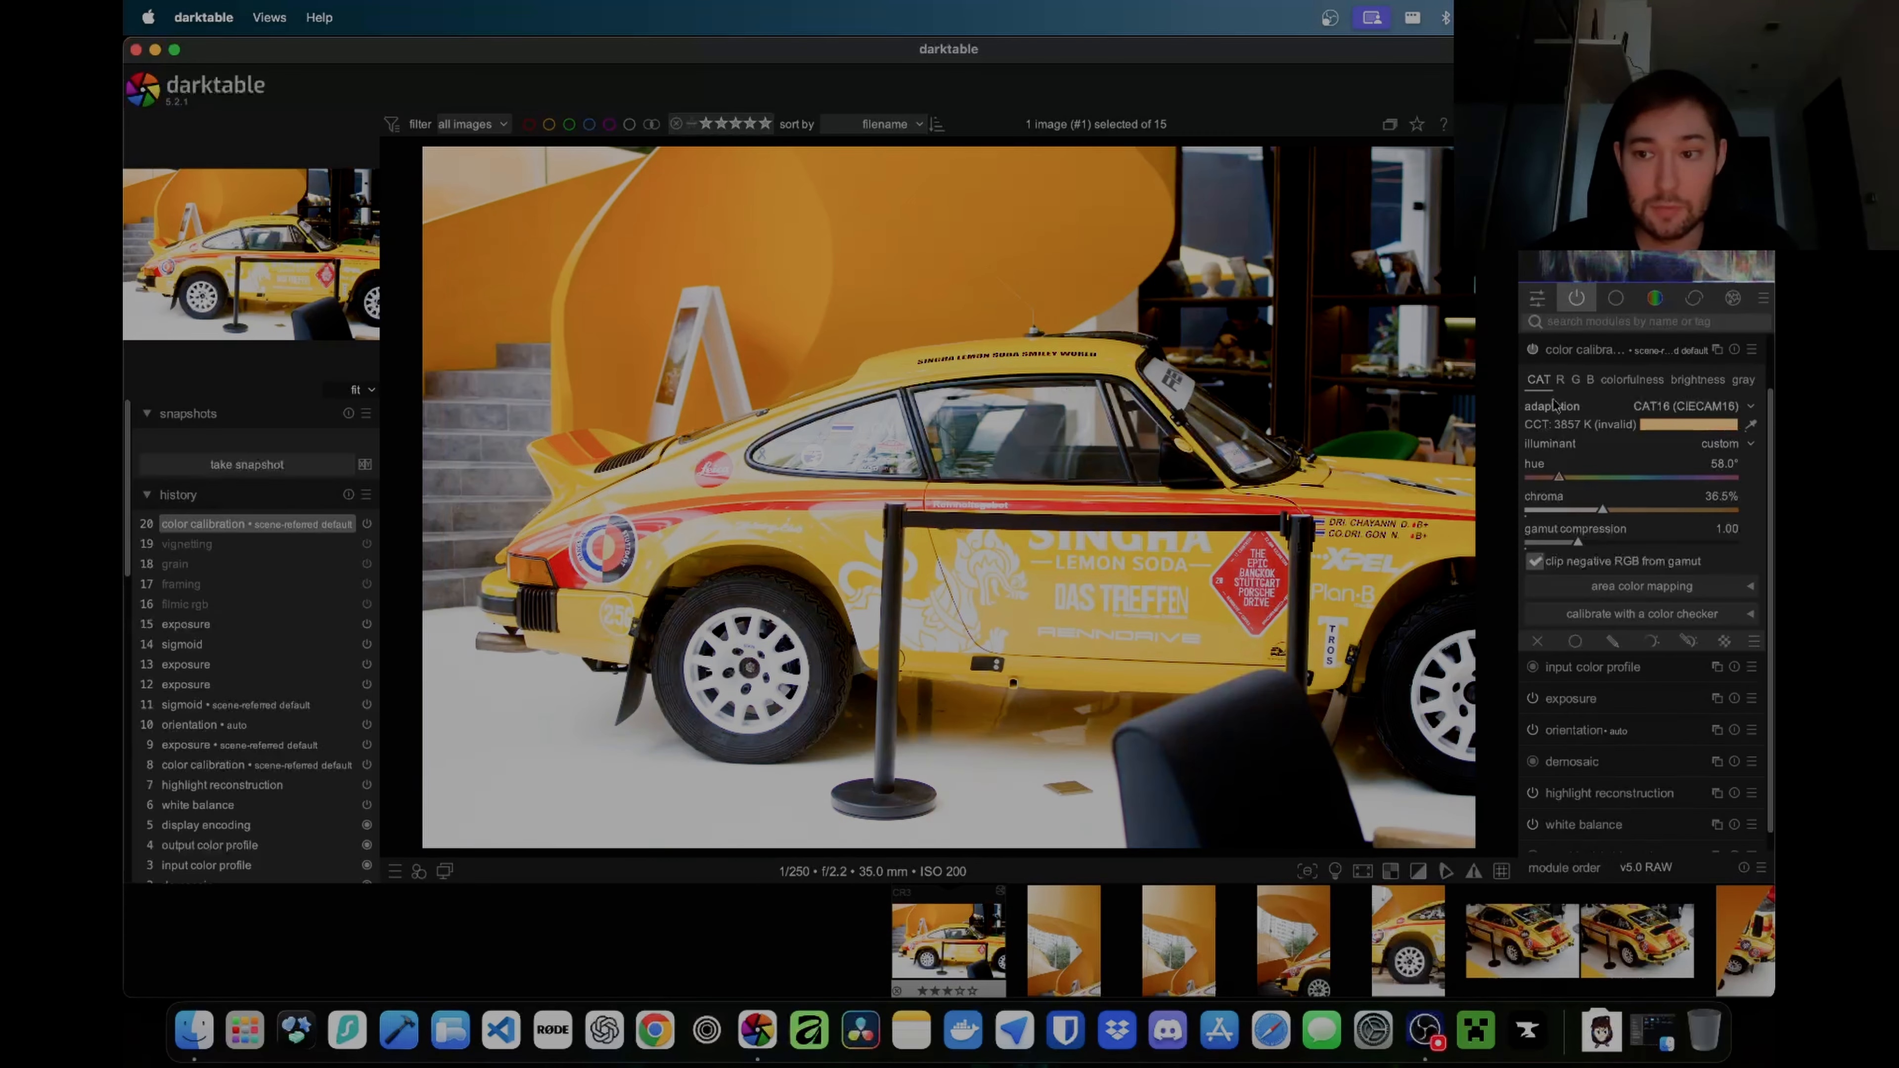
left_click(1571, 359)
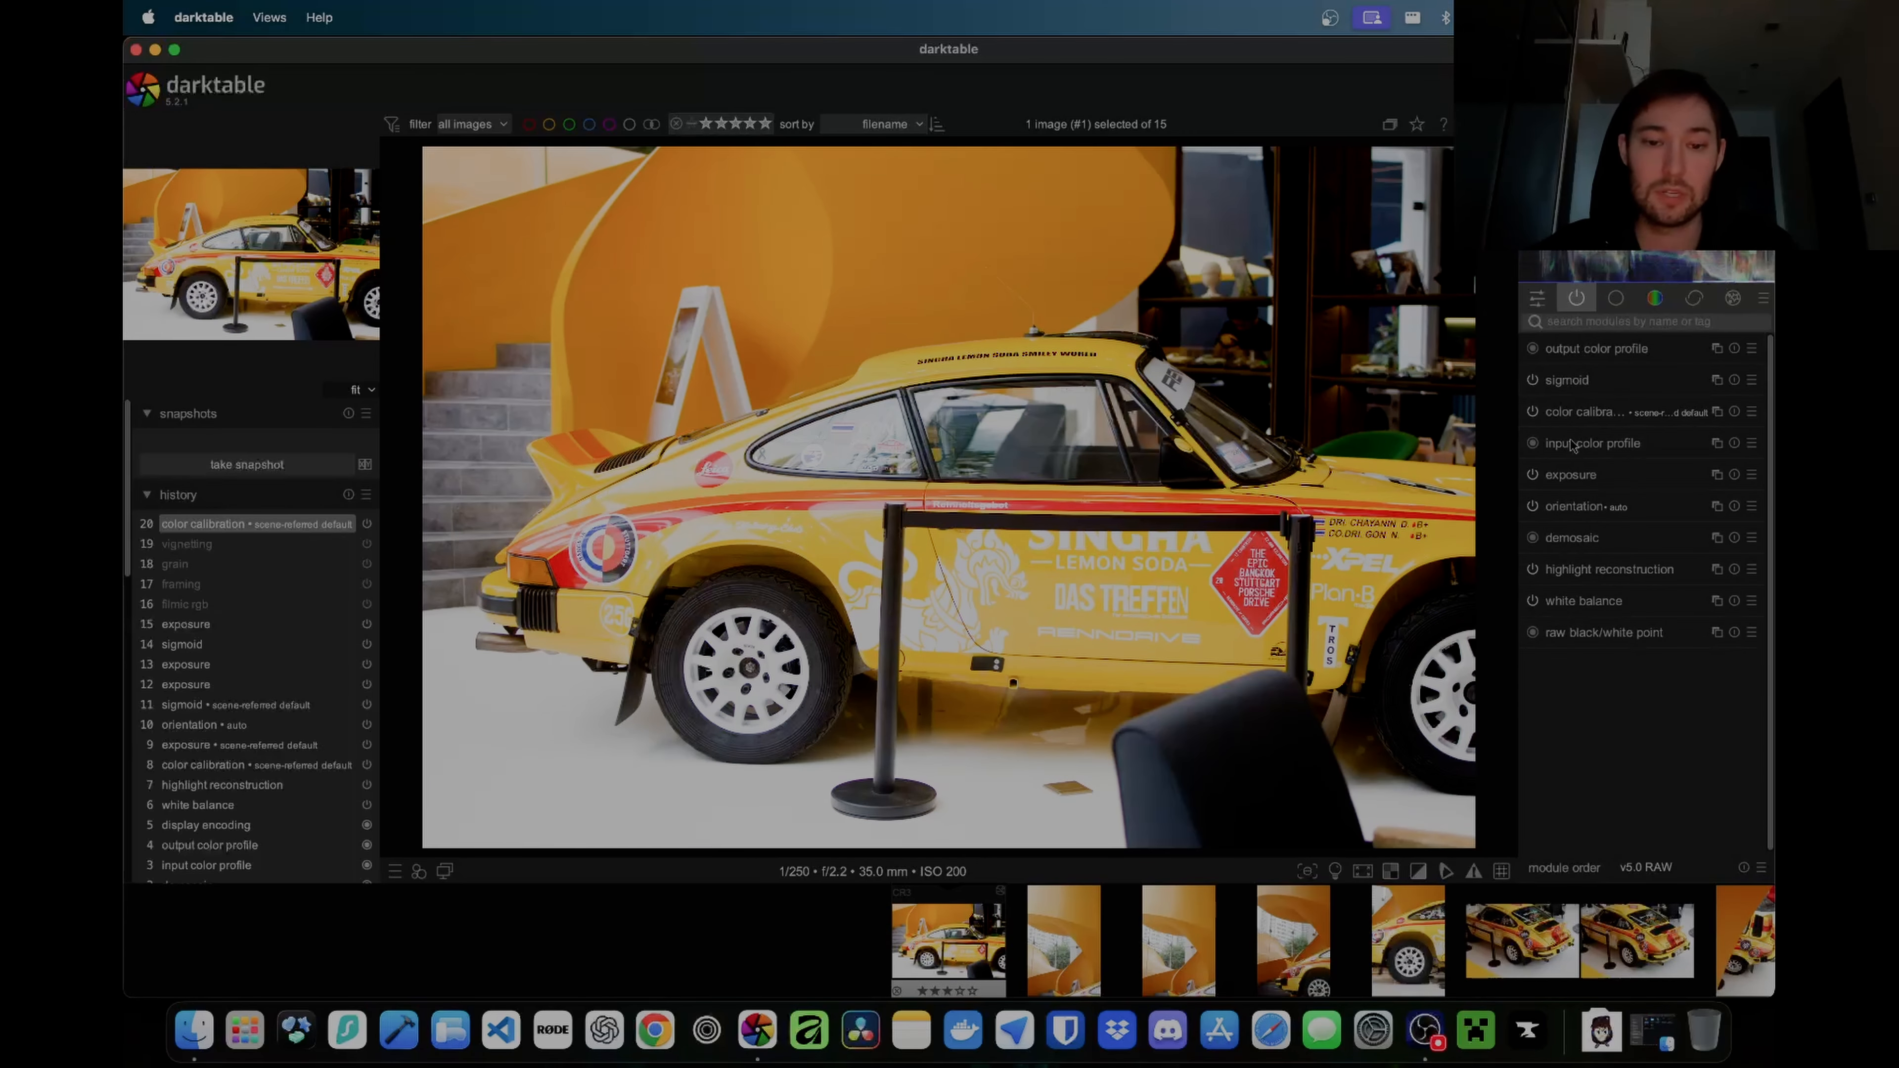
Step: Toggle the orientation and highlight reconstruction modules off and on to compare their effect on the photo
mouse_move(1572, 446)
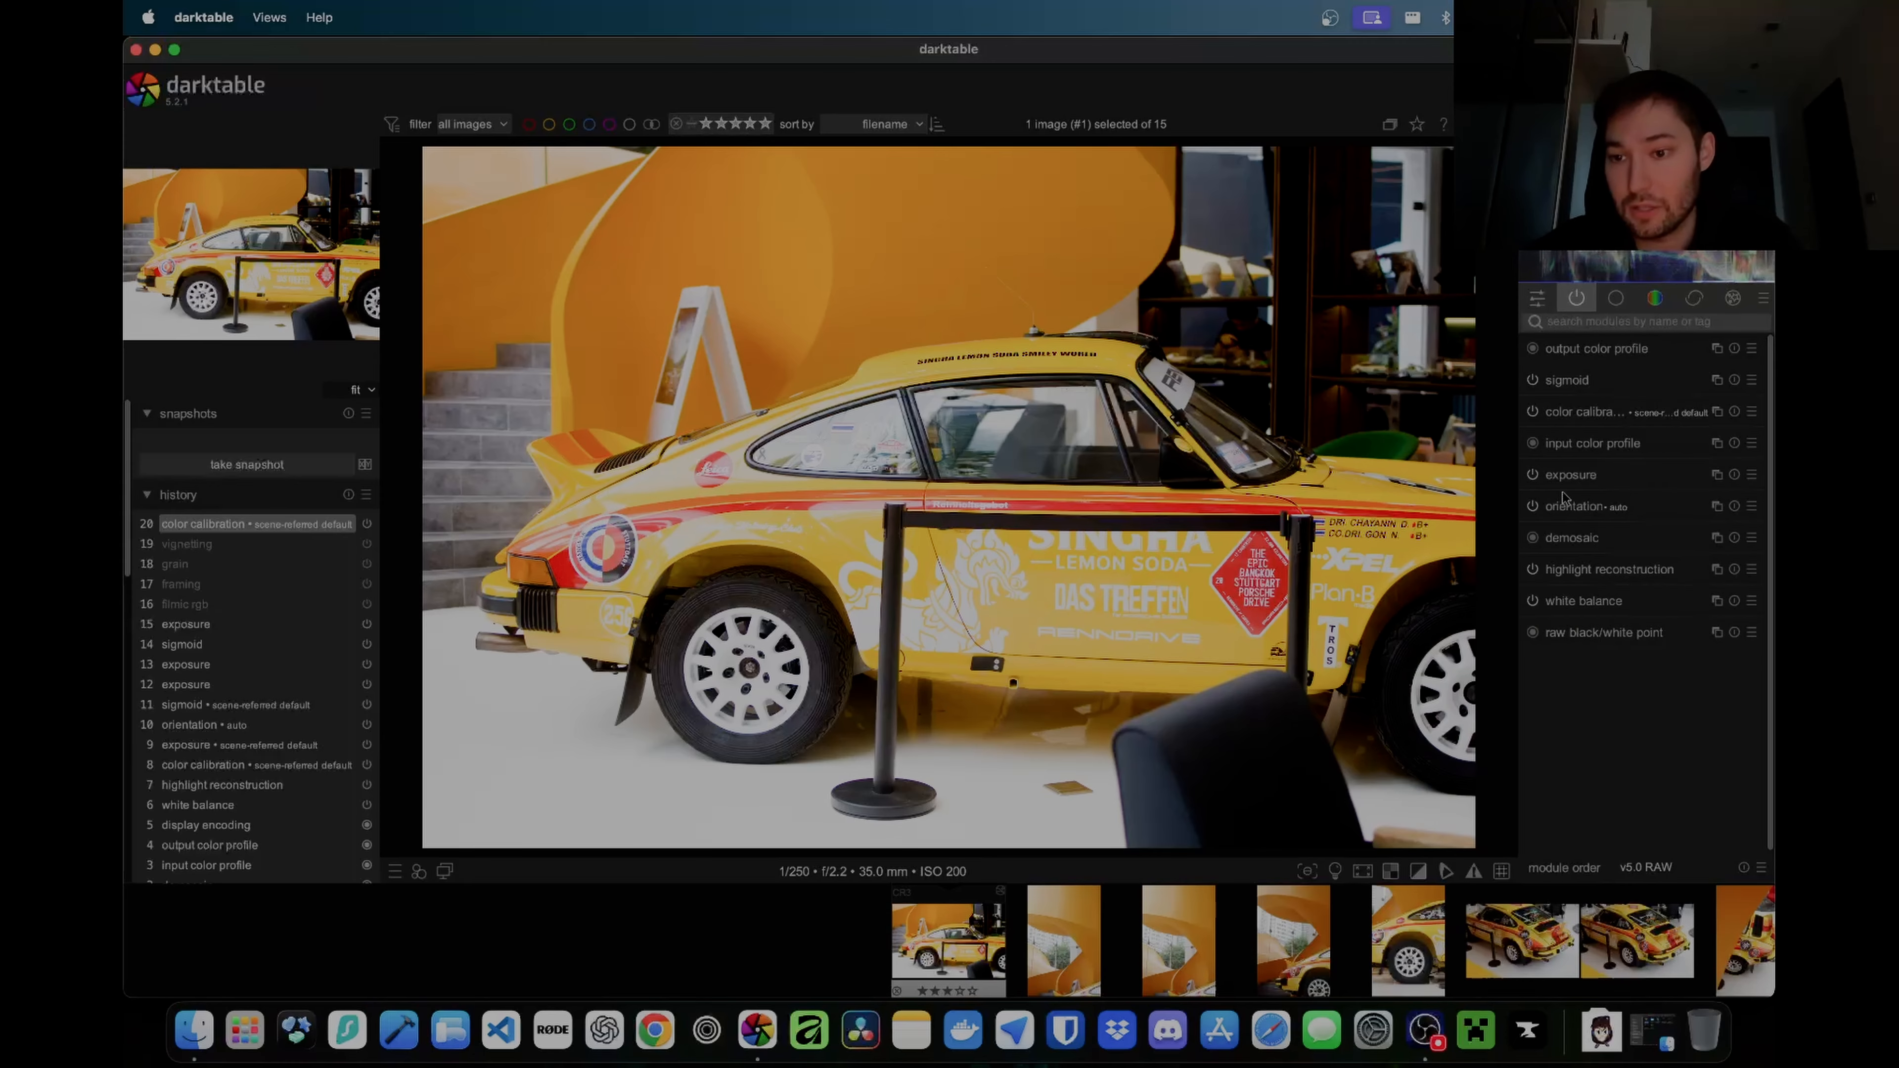
left_click(1533, 506)
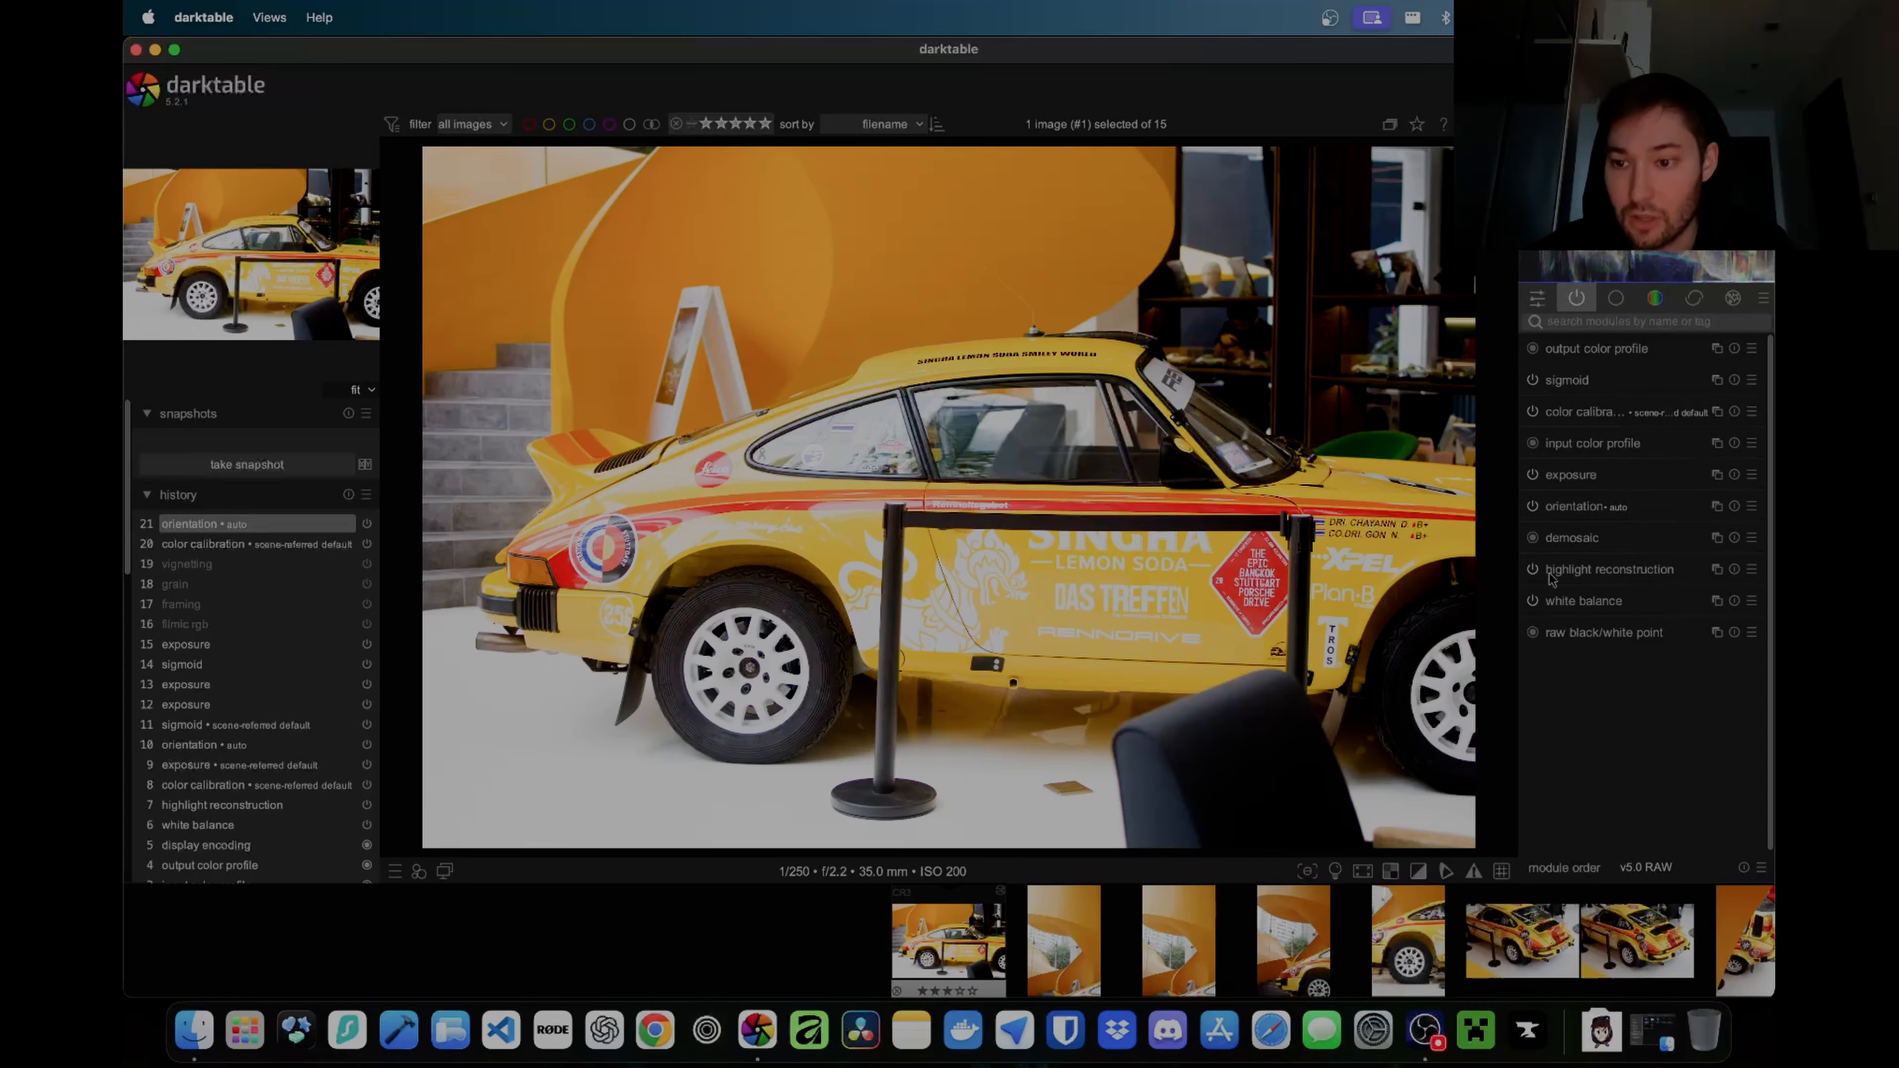
left_click(1531, 570)
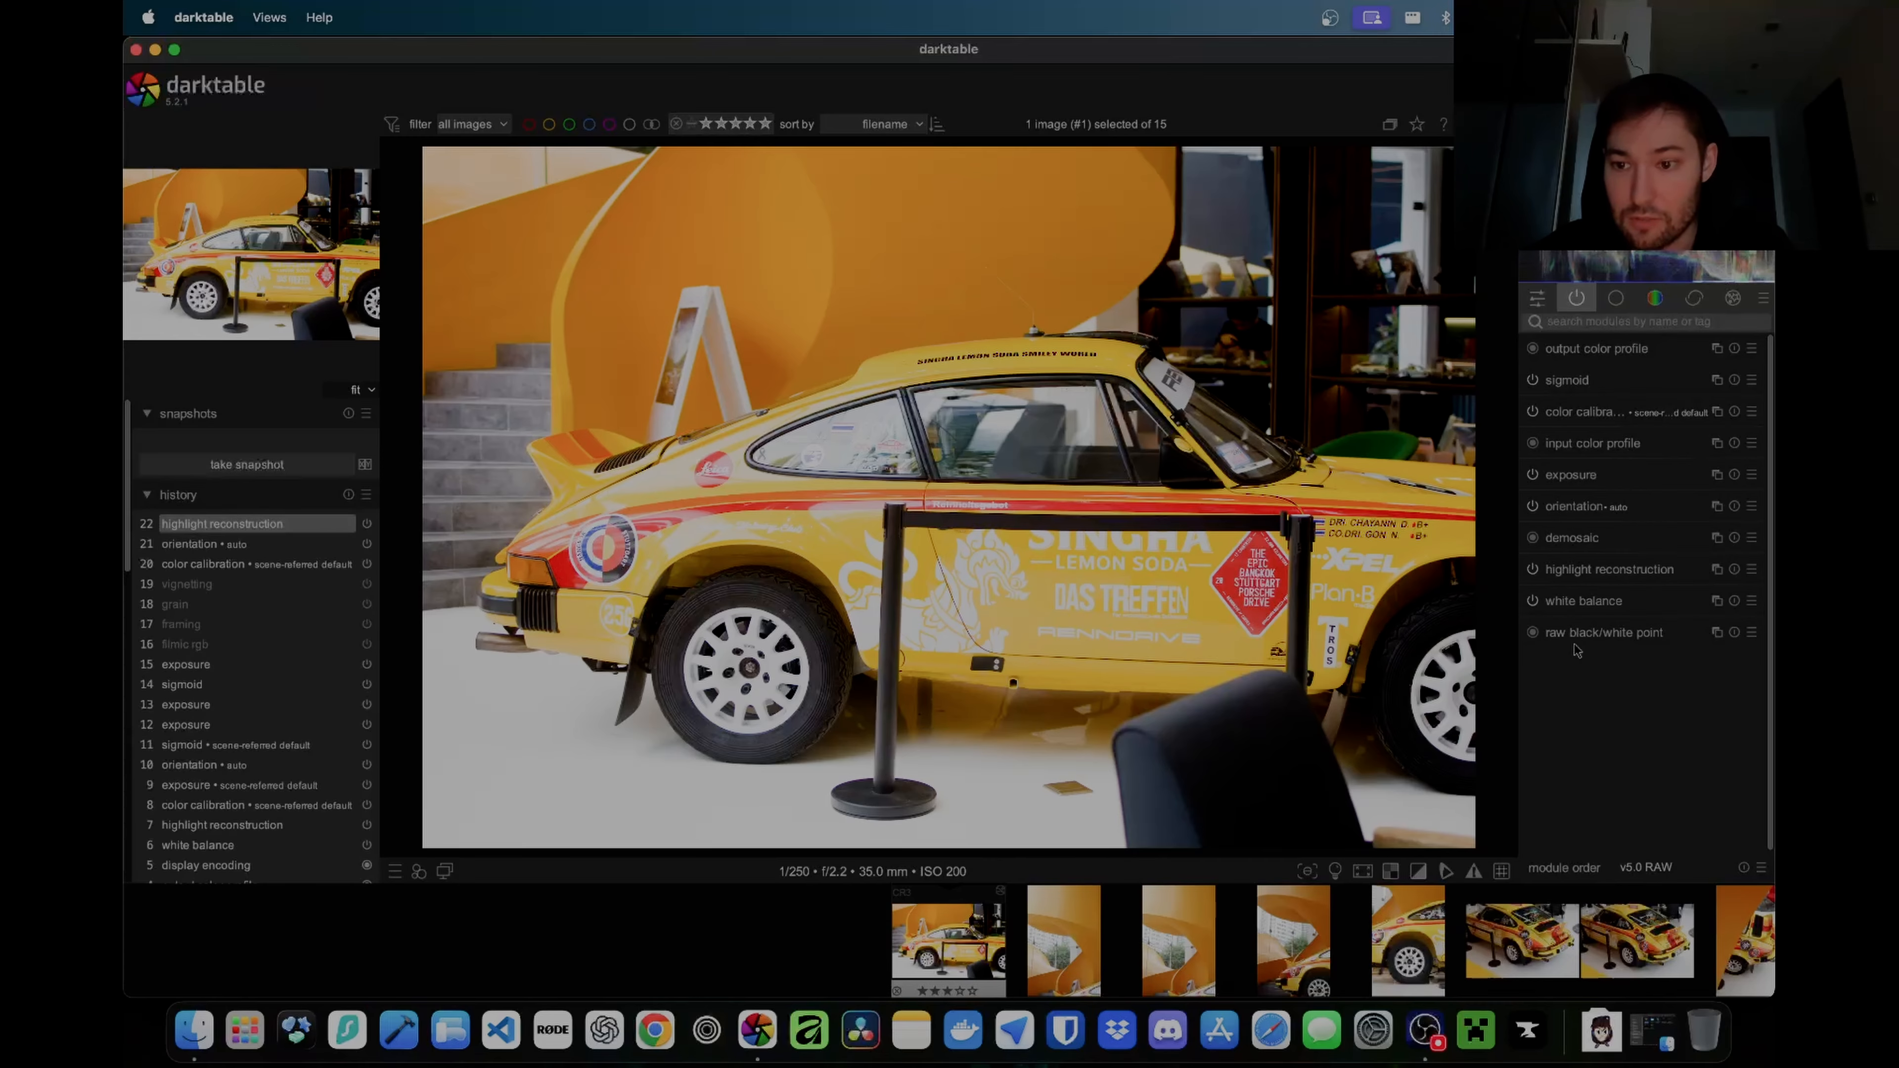
Step: Try local contrast with the midtone range at about 0.371, switching it off and collapsing the module
left_click(1615, 297)
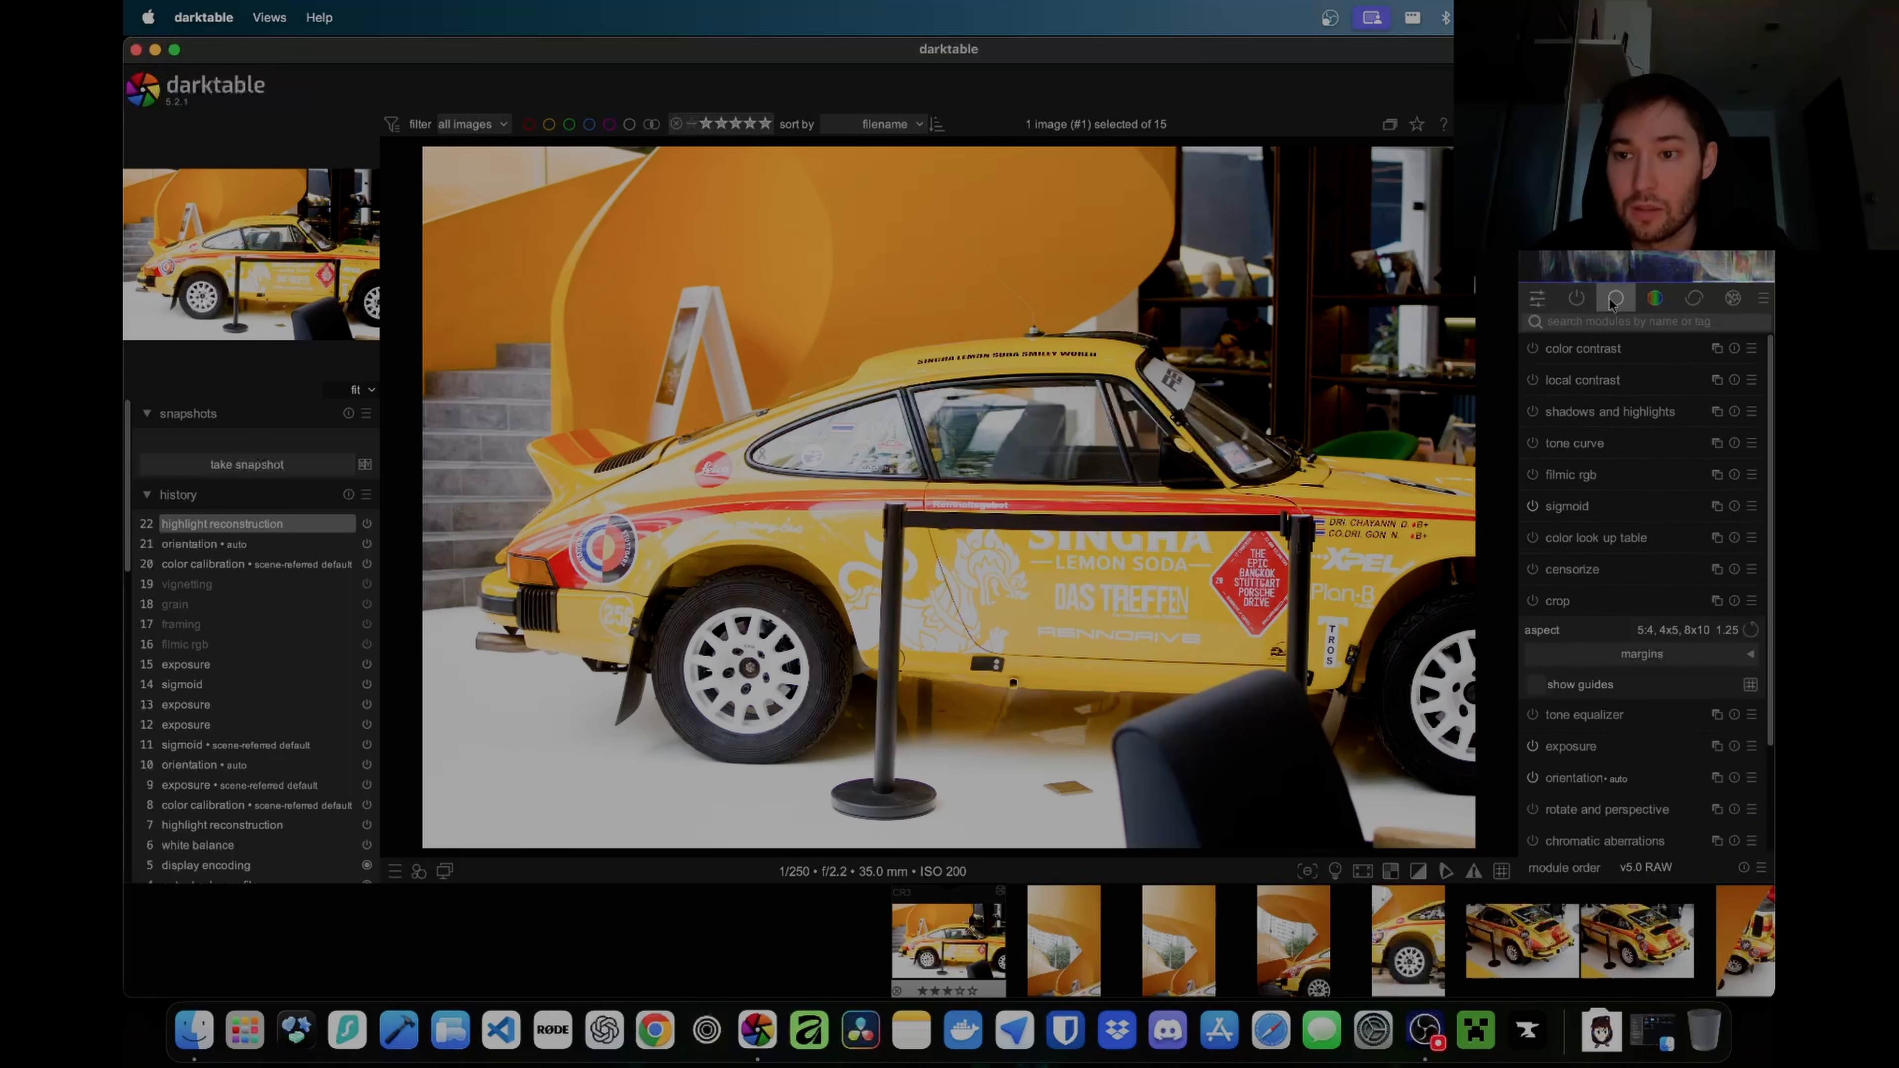
left_click(1569, 380)
left_click(1532, 349)
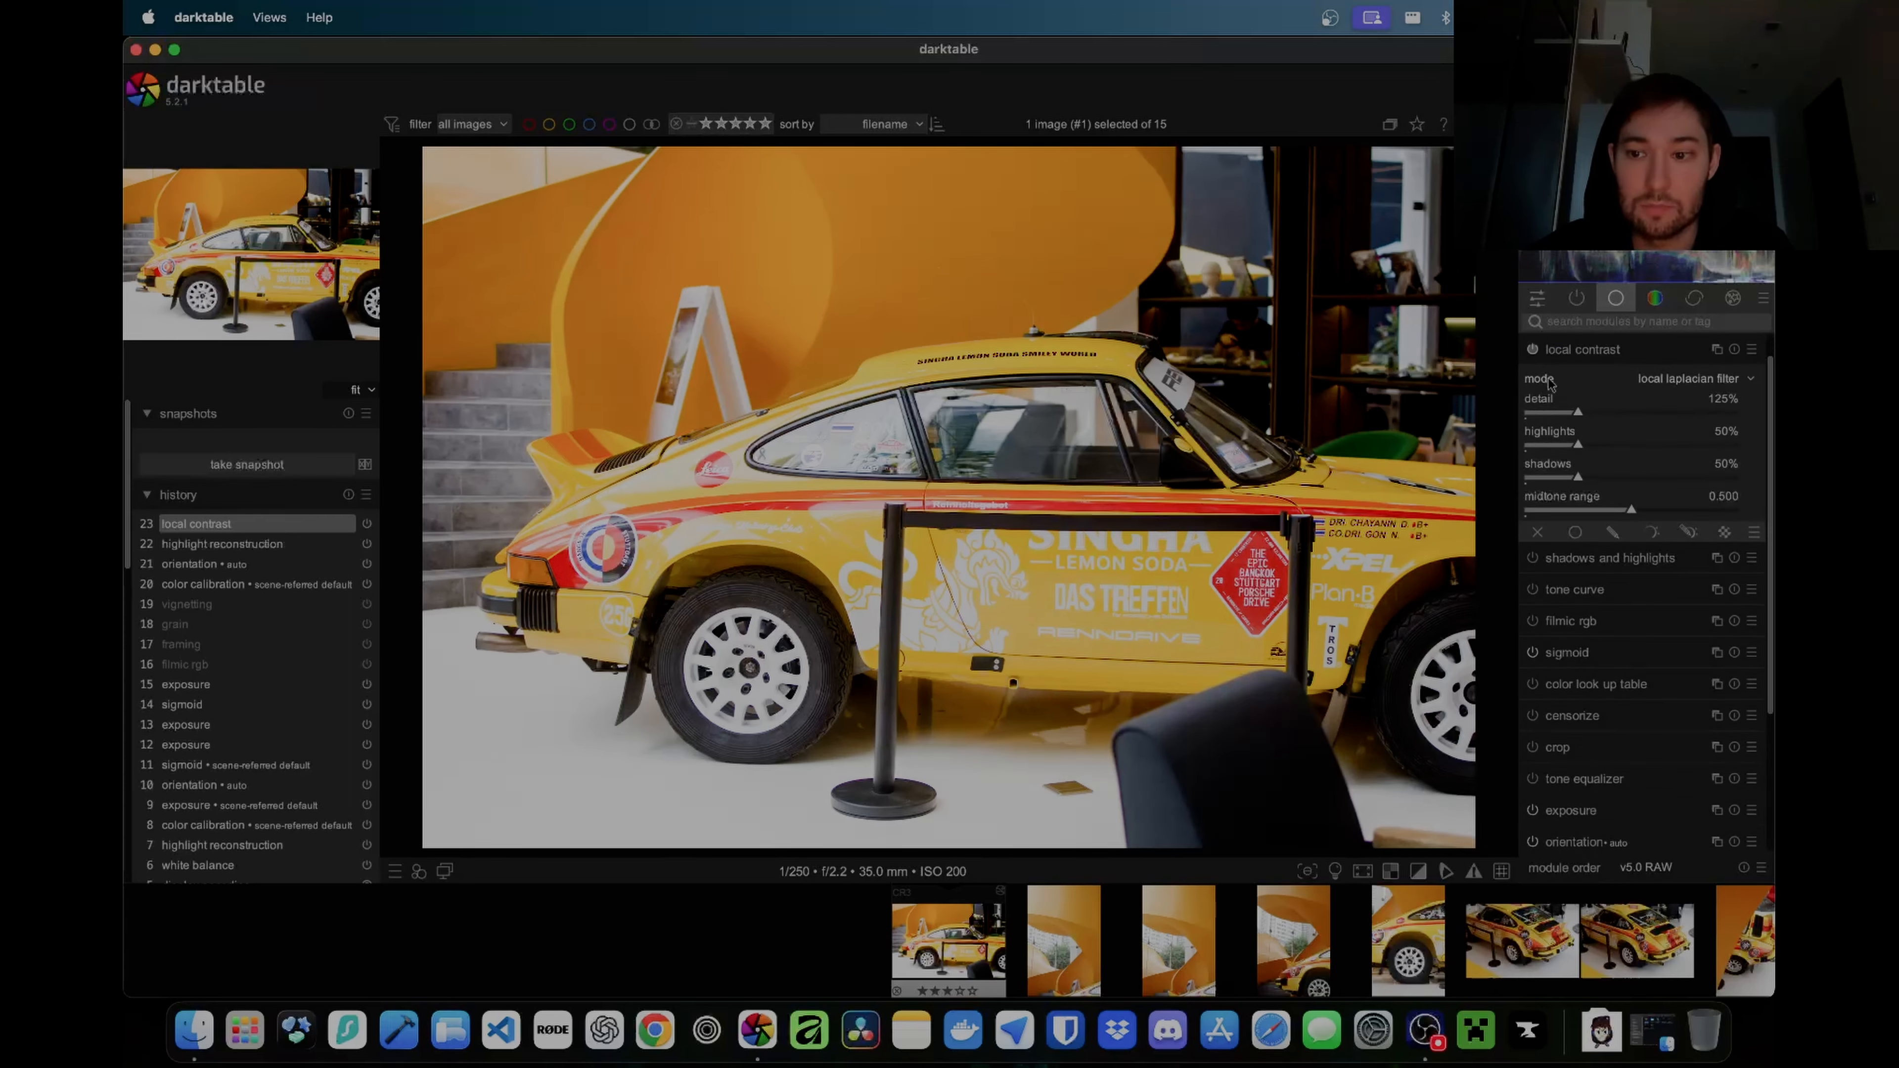
mouse_move(1608, 516)
left_mouse_down()
mouse_move(1578, 518)
mouse_move(1649, 519)
mouse_move(1604, 519)
left_mouse_up()
left_click(1532, 350)
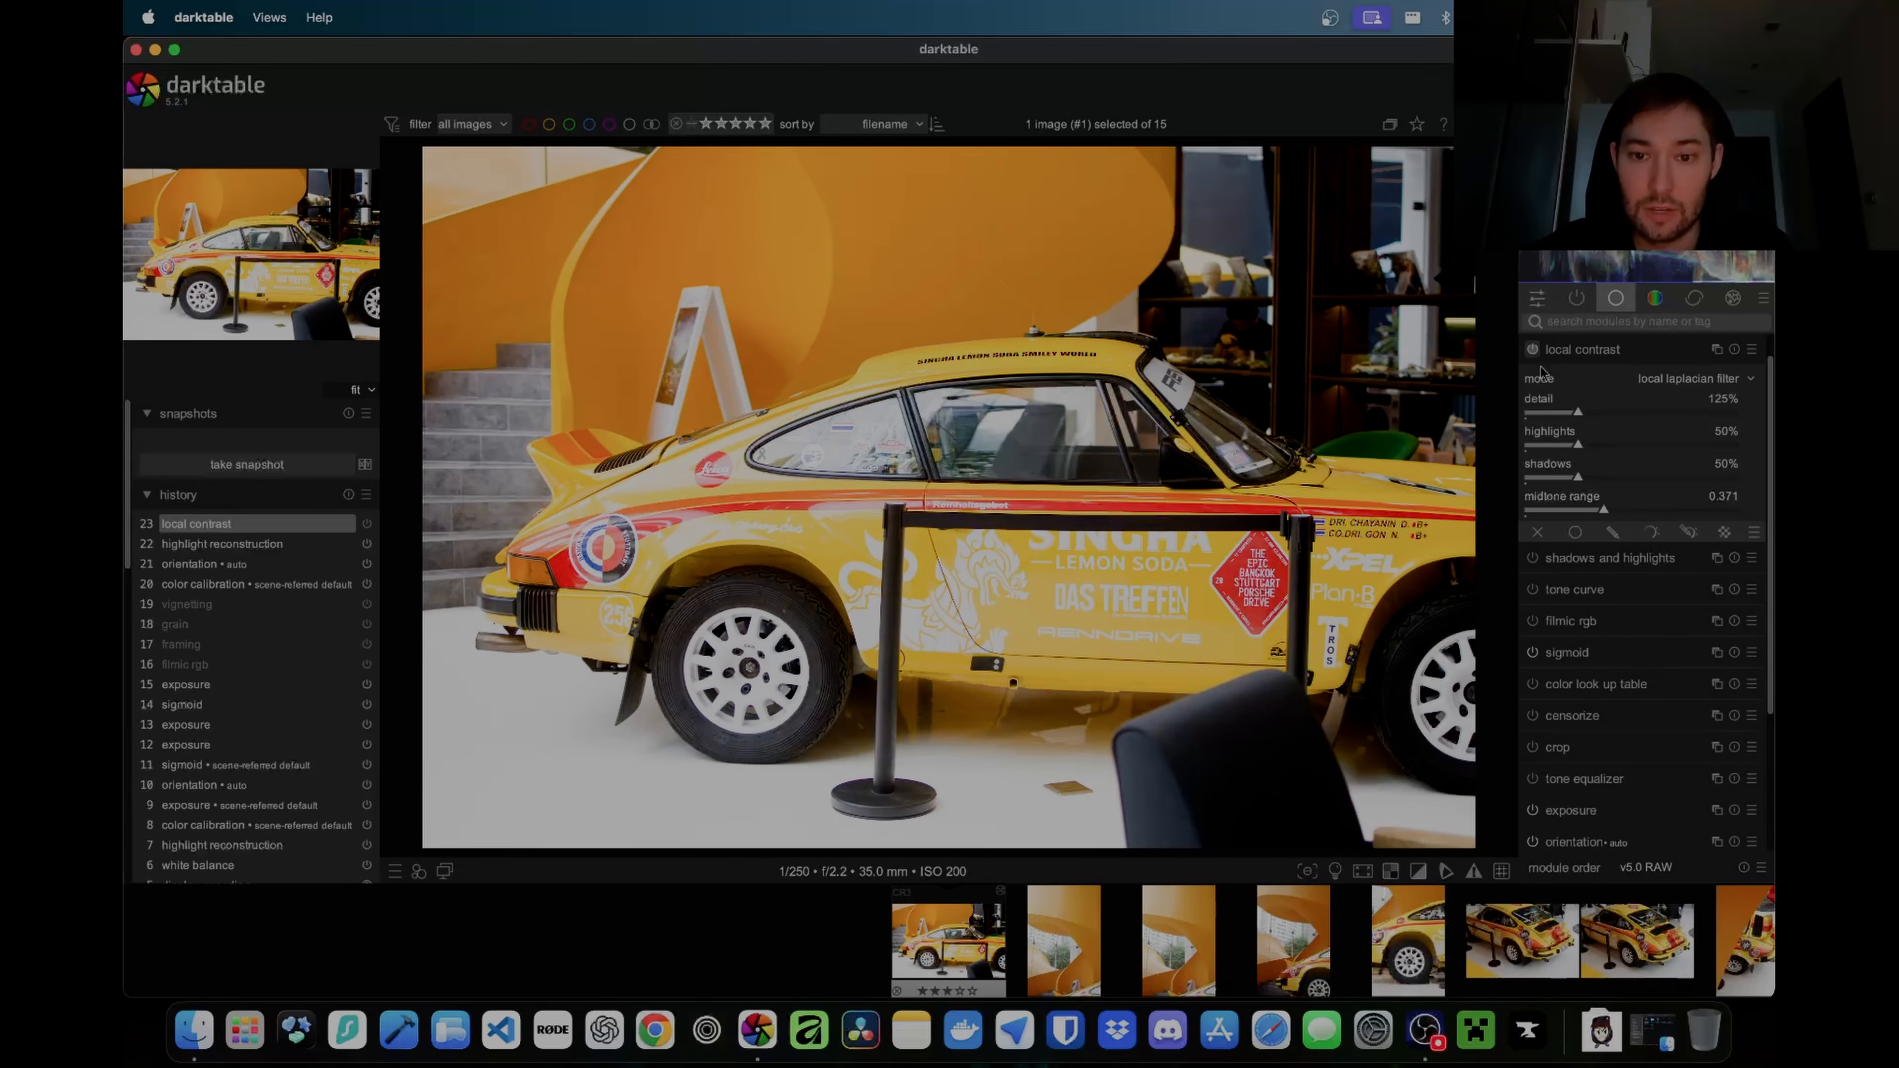
left_click(1569, 357)
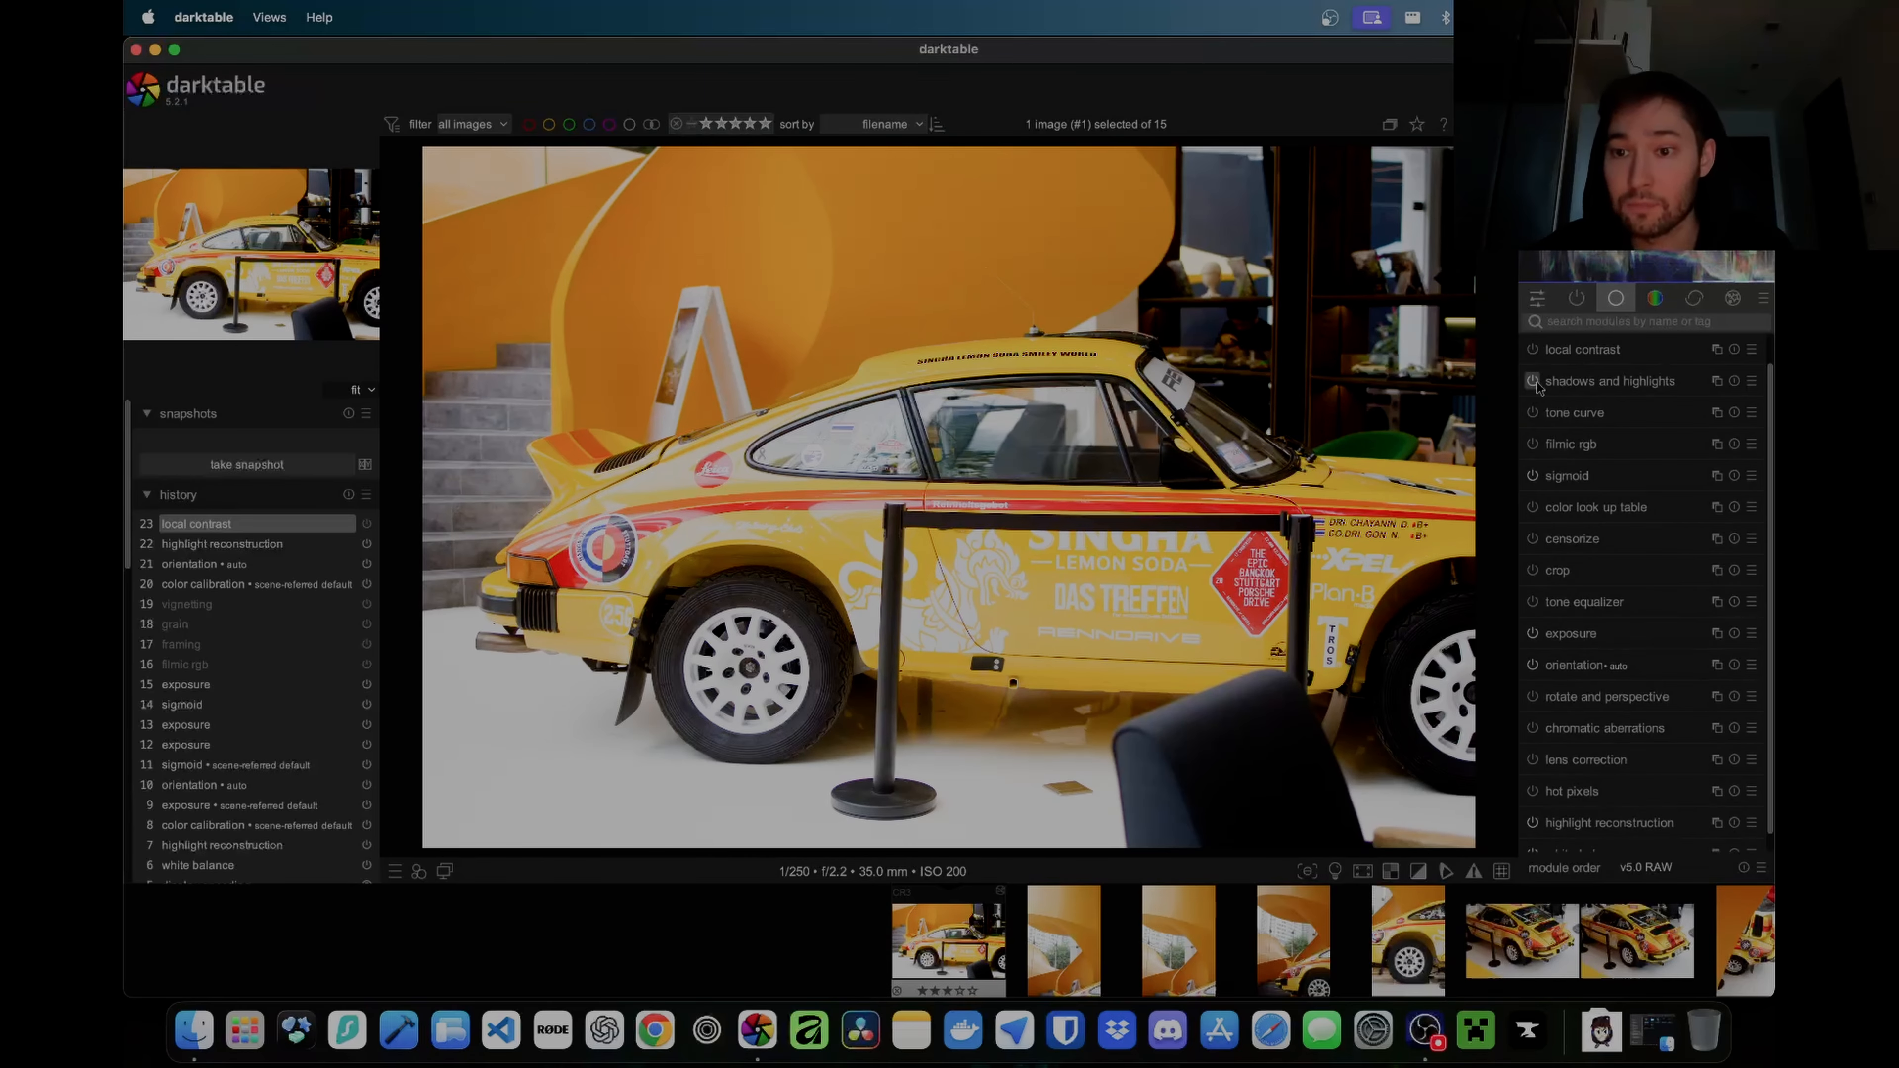
Step: Enable shadows and highlights with shadows about +2.68 and highlights about -45.54, toggling the module off and on to compare
left_click(1565, 383)
left_click(1533, 350)
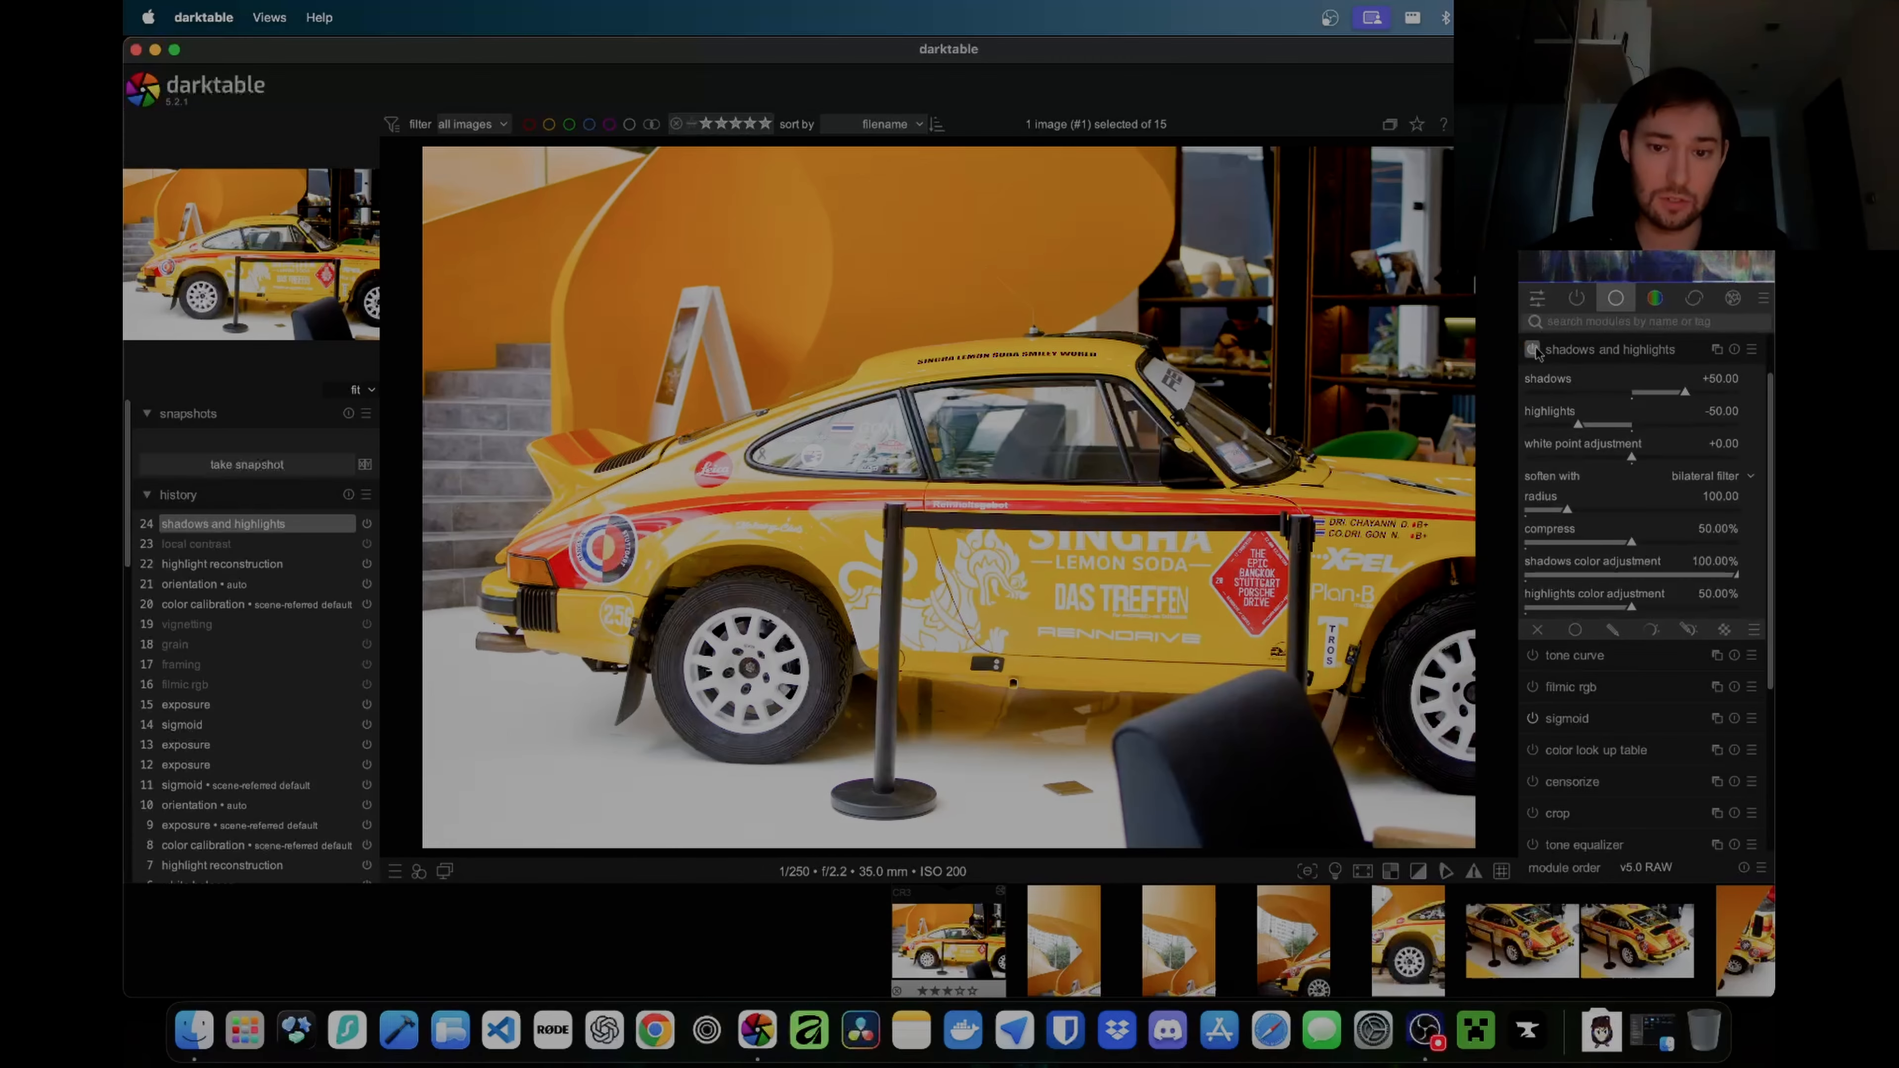
left_click_drag(1579, 425, 1632, 424)
left_click_drag(1642, 392, 1585, 428)
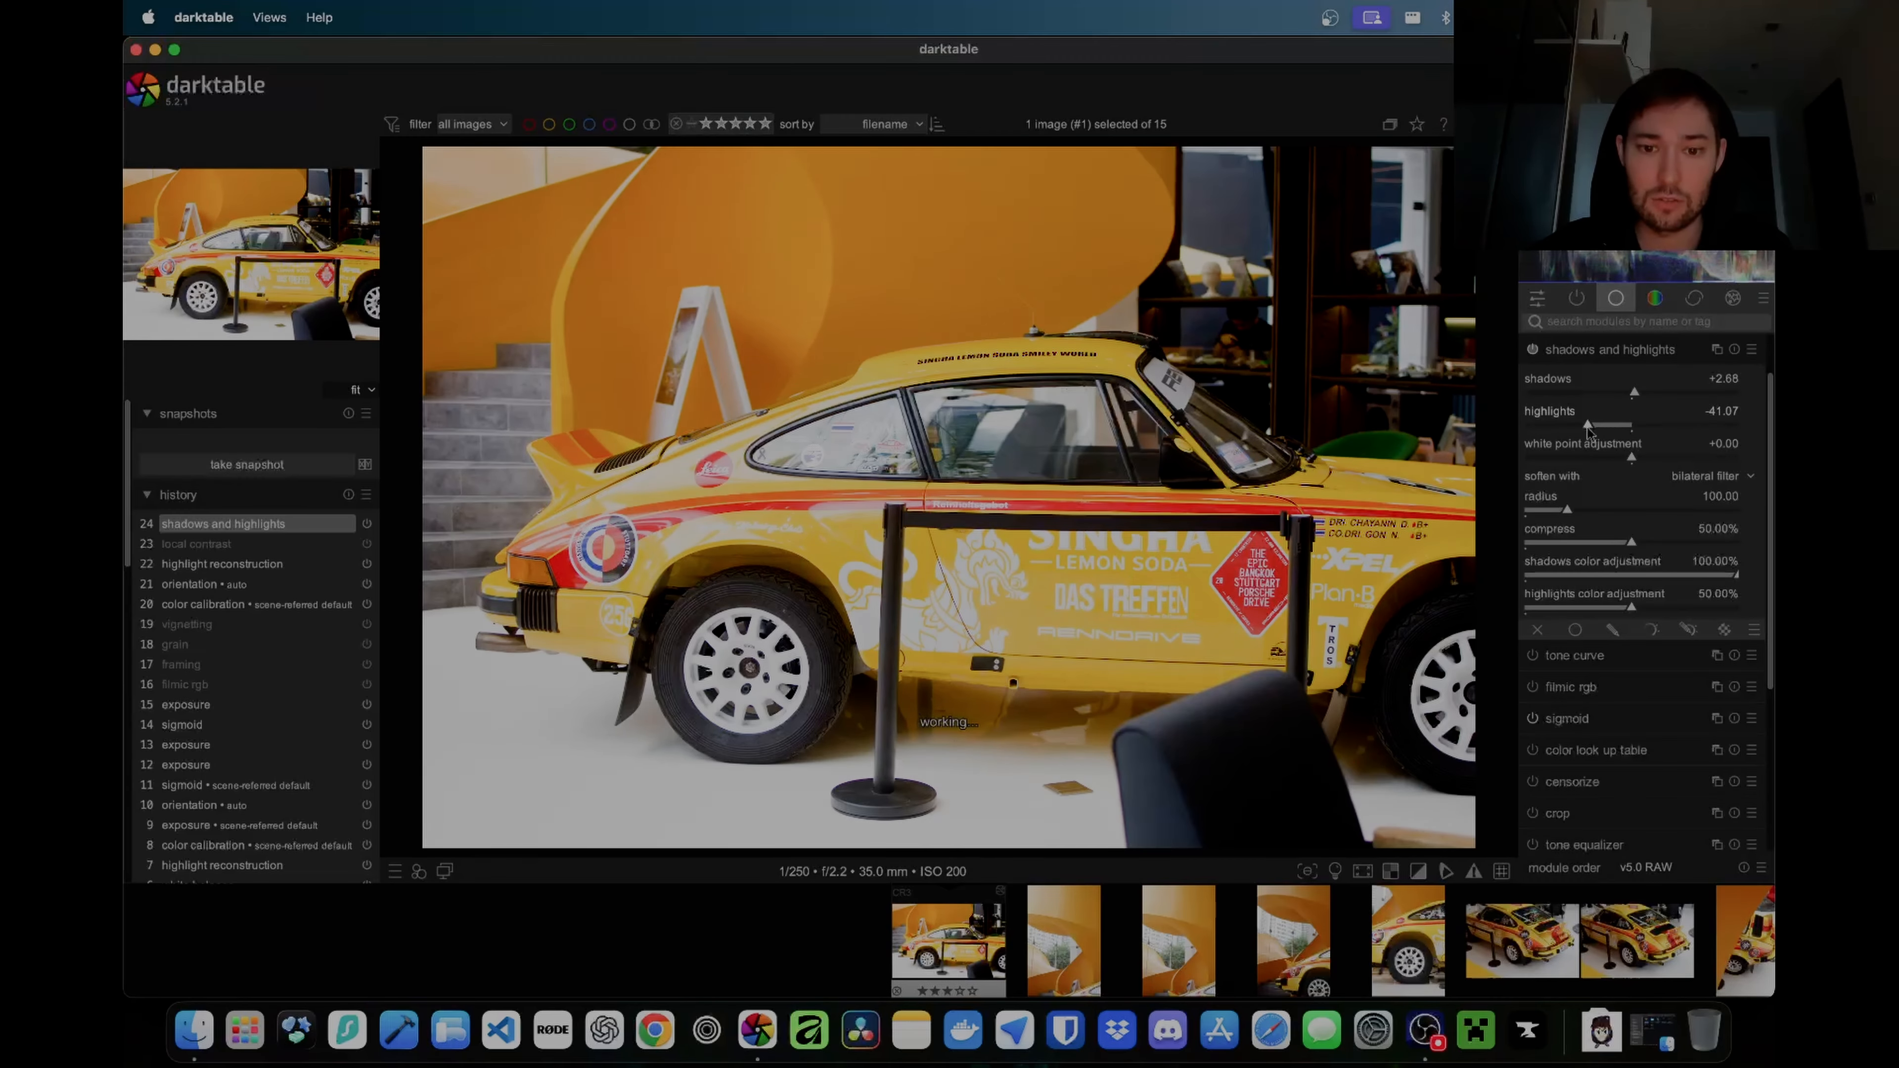
left_click(1532, 349)
left_click(1532, 350)
left_click(1532, 349)
left_click(1532, 349)
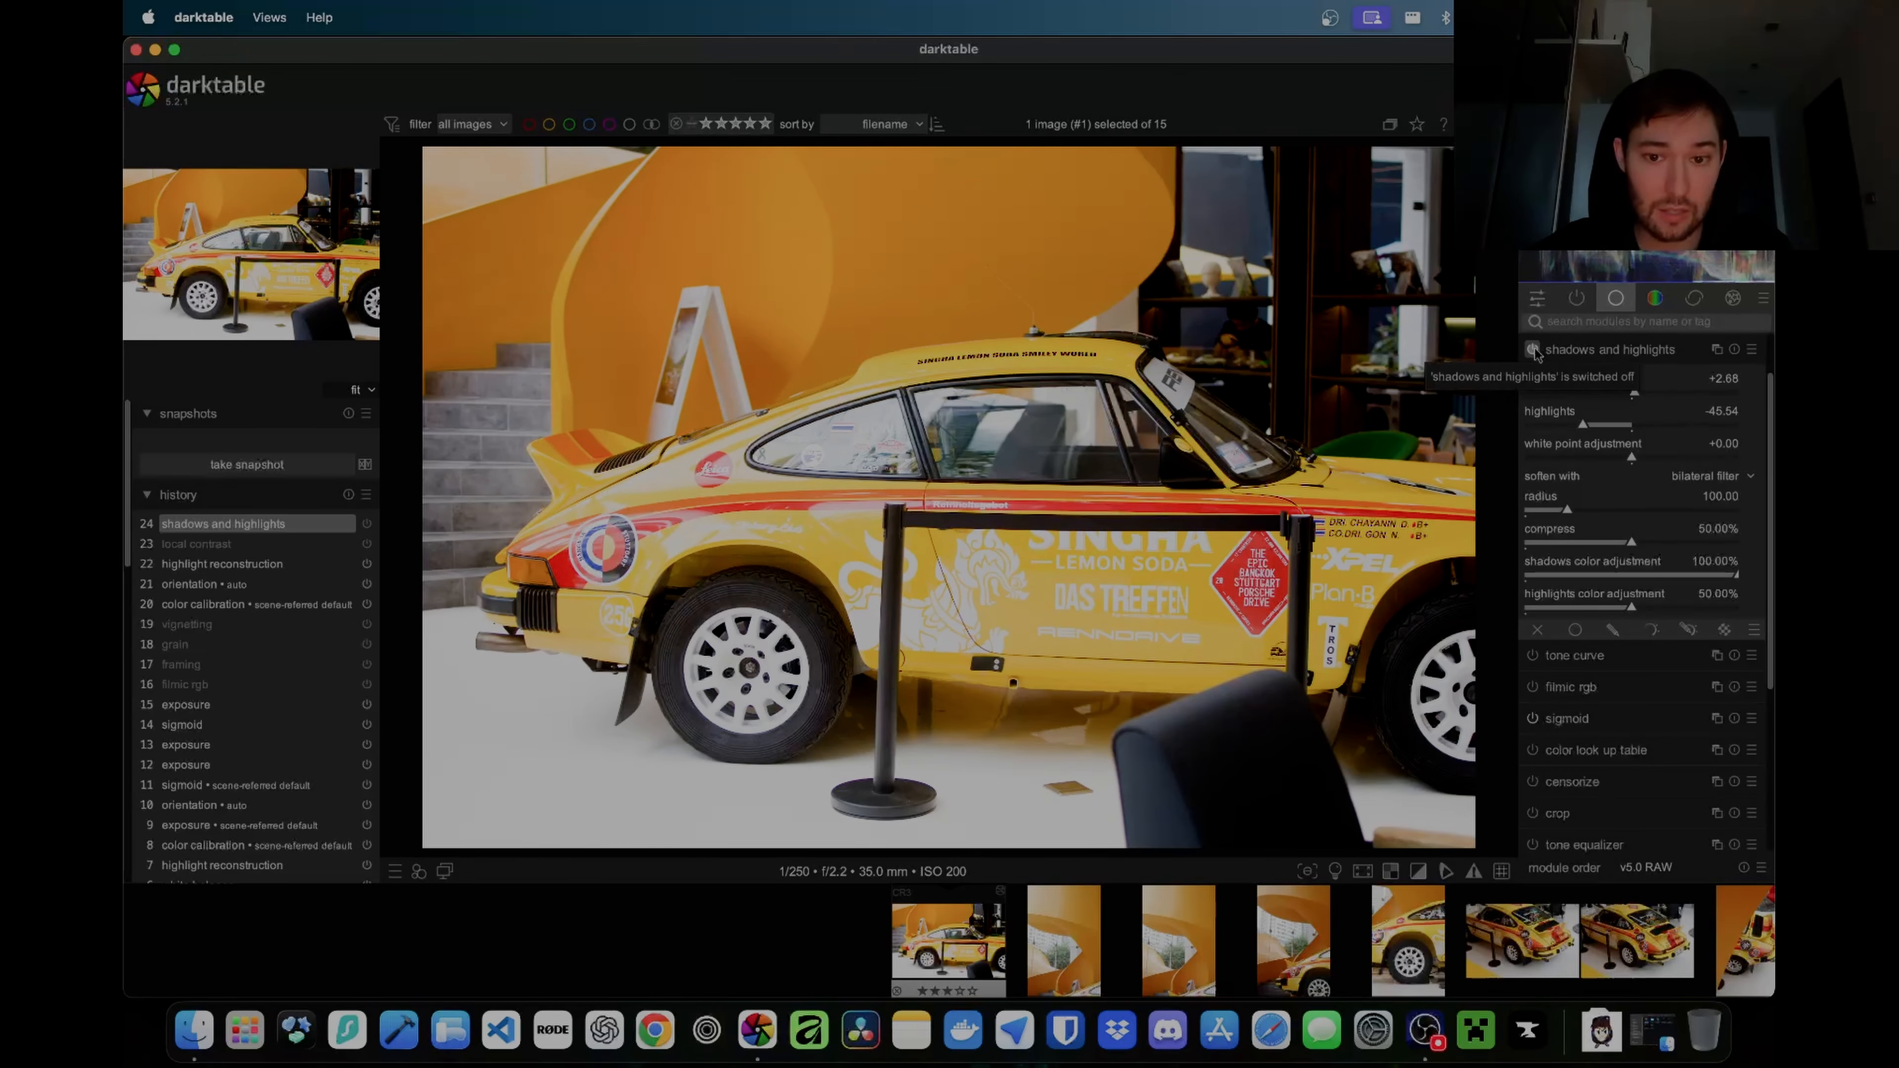
left_click(1532, 349)
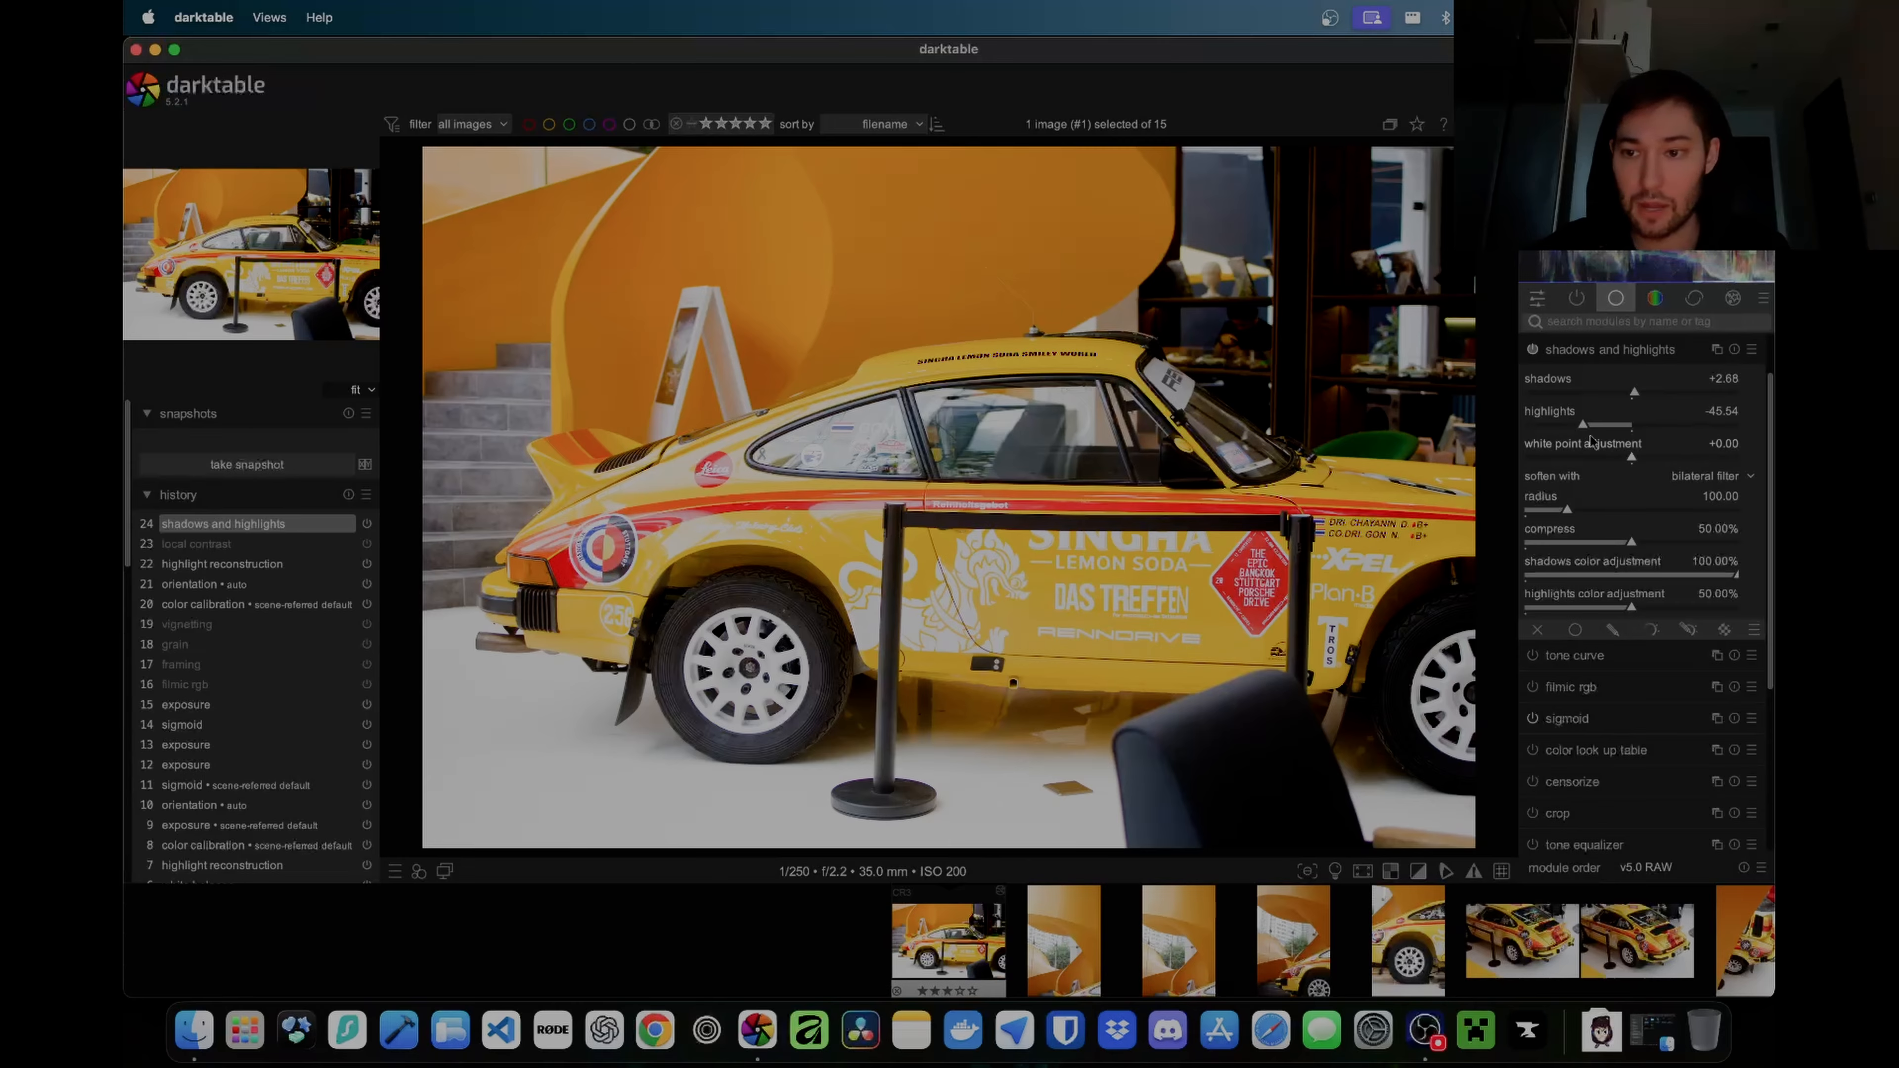
Step: Set the highlights to about -40.18 and the shadows to about -0.89 in the shadows and highlights module
scroll(1594, 427, "up", 5)
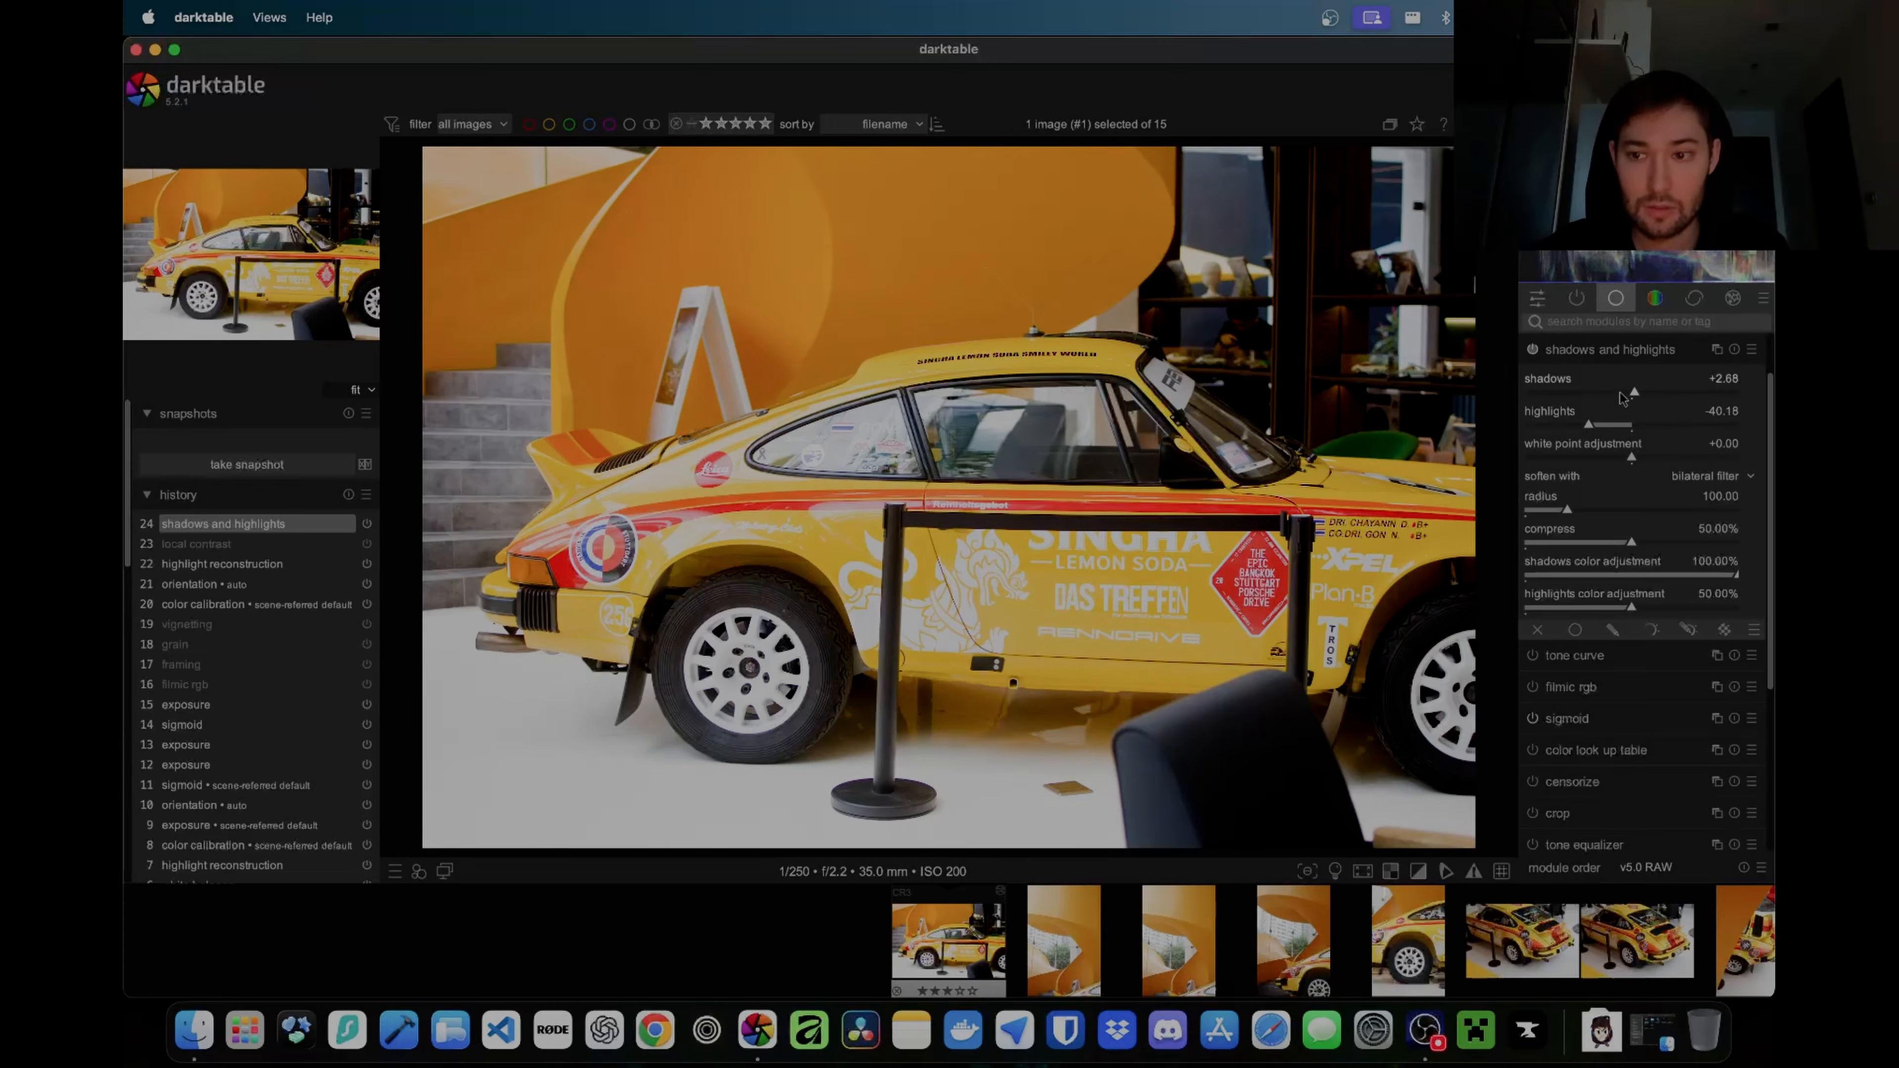
scroll(1630, 398, "down", 5)
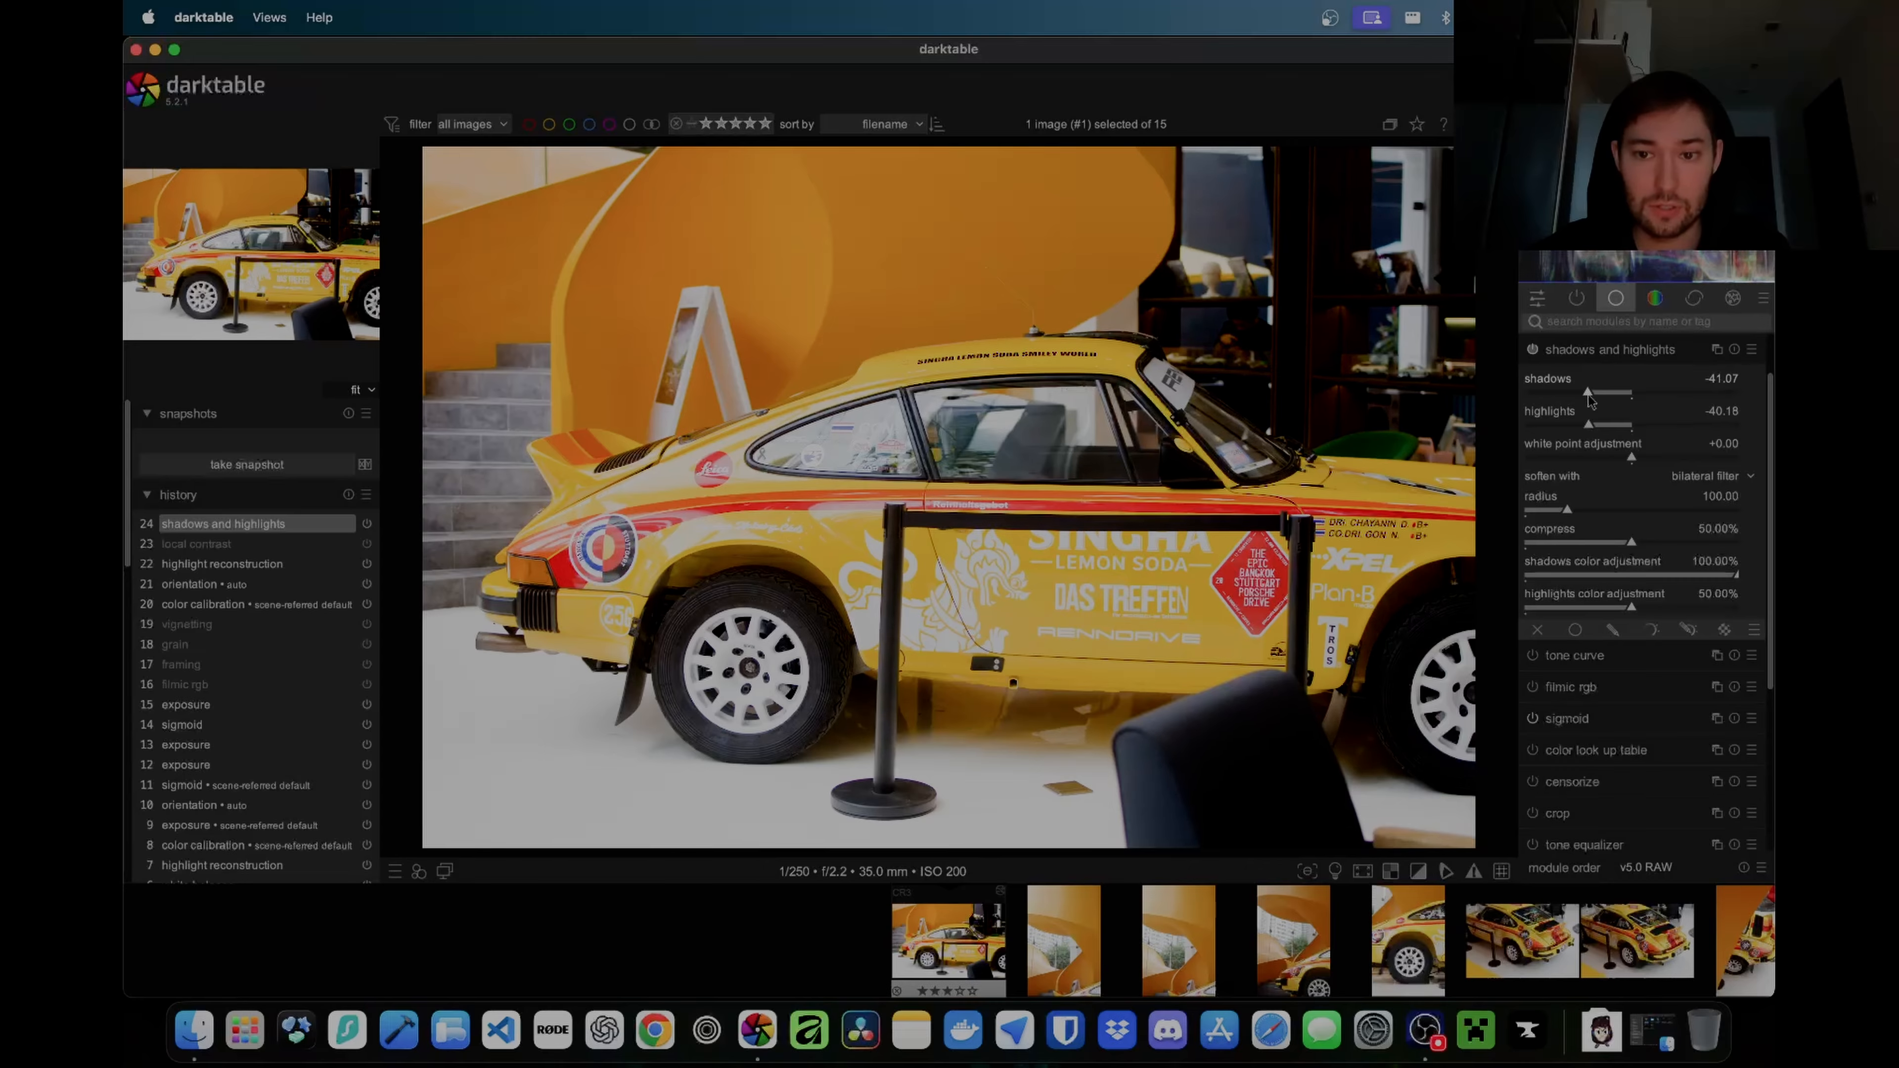
scroll(1627, 398, "down", 20)
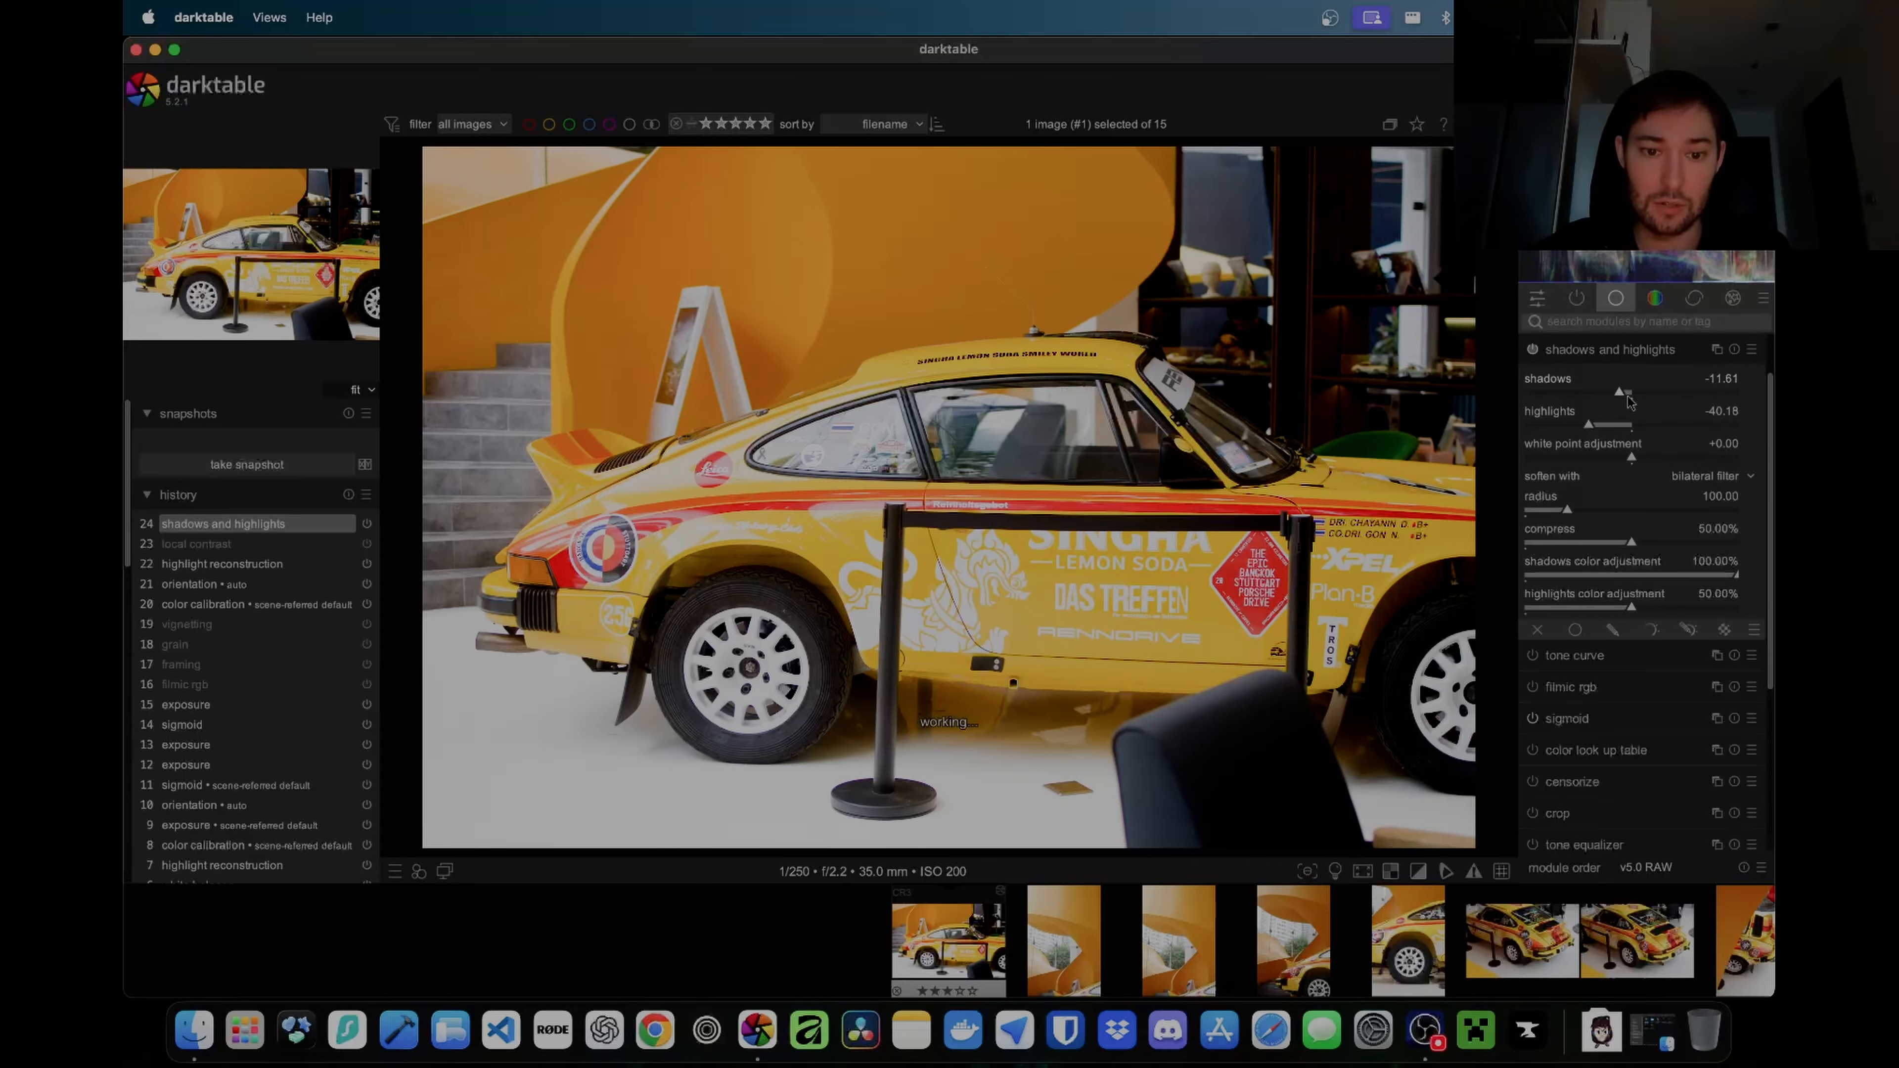
left_click_drag(1613, 400, 1629, 394)
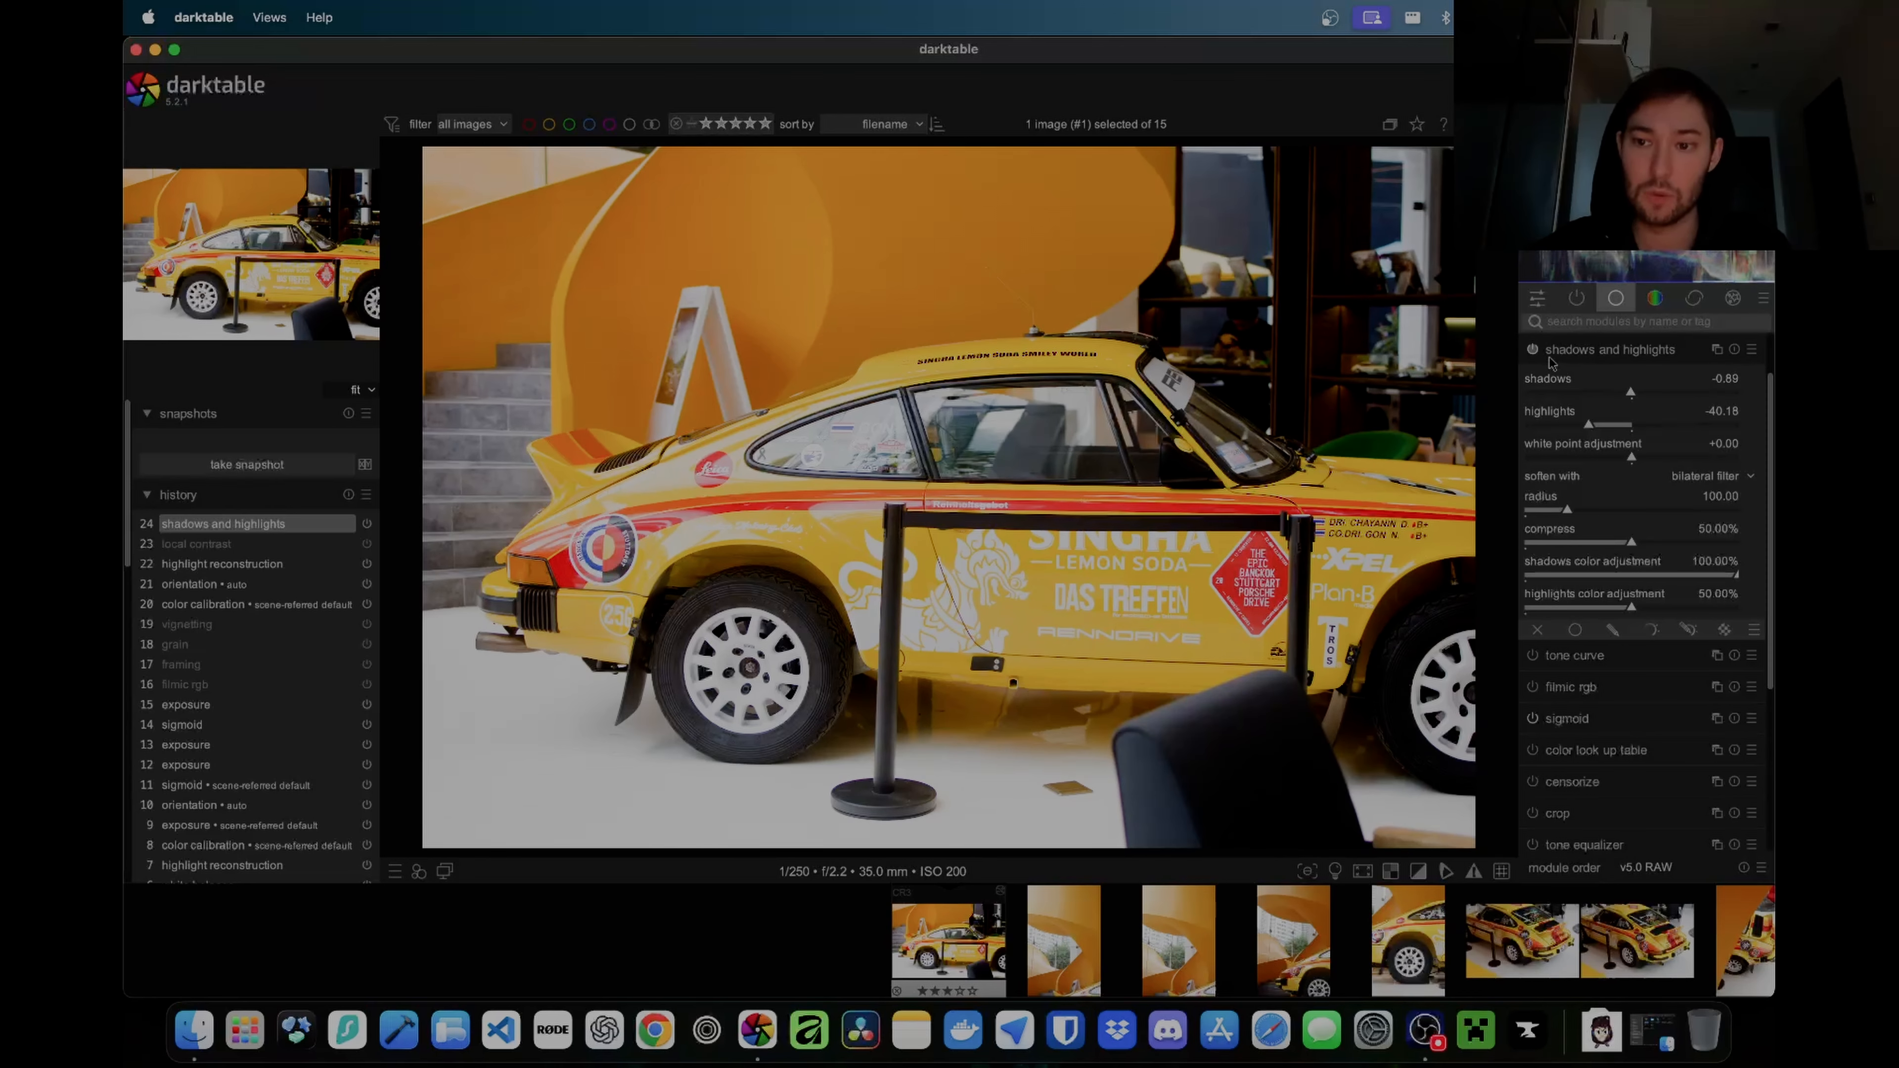
Step: Compare the photo with shadows and highlights off and on, set the highlights to about -34.82 and collapse the module
left_click(1533, 350)
left_click(1532, 350)
left_click(1533, 350)
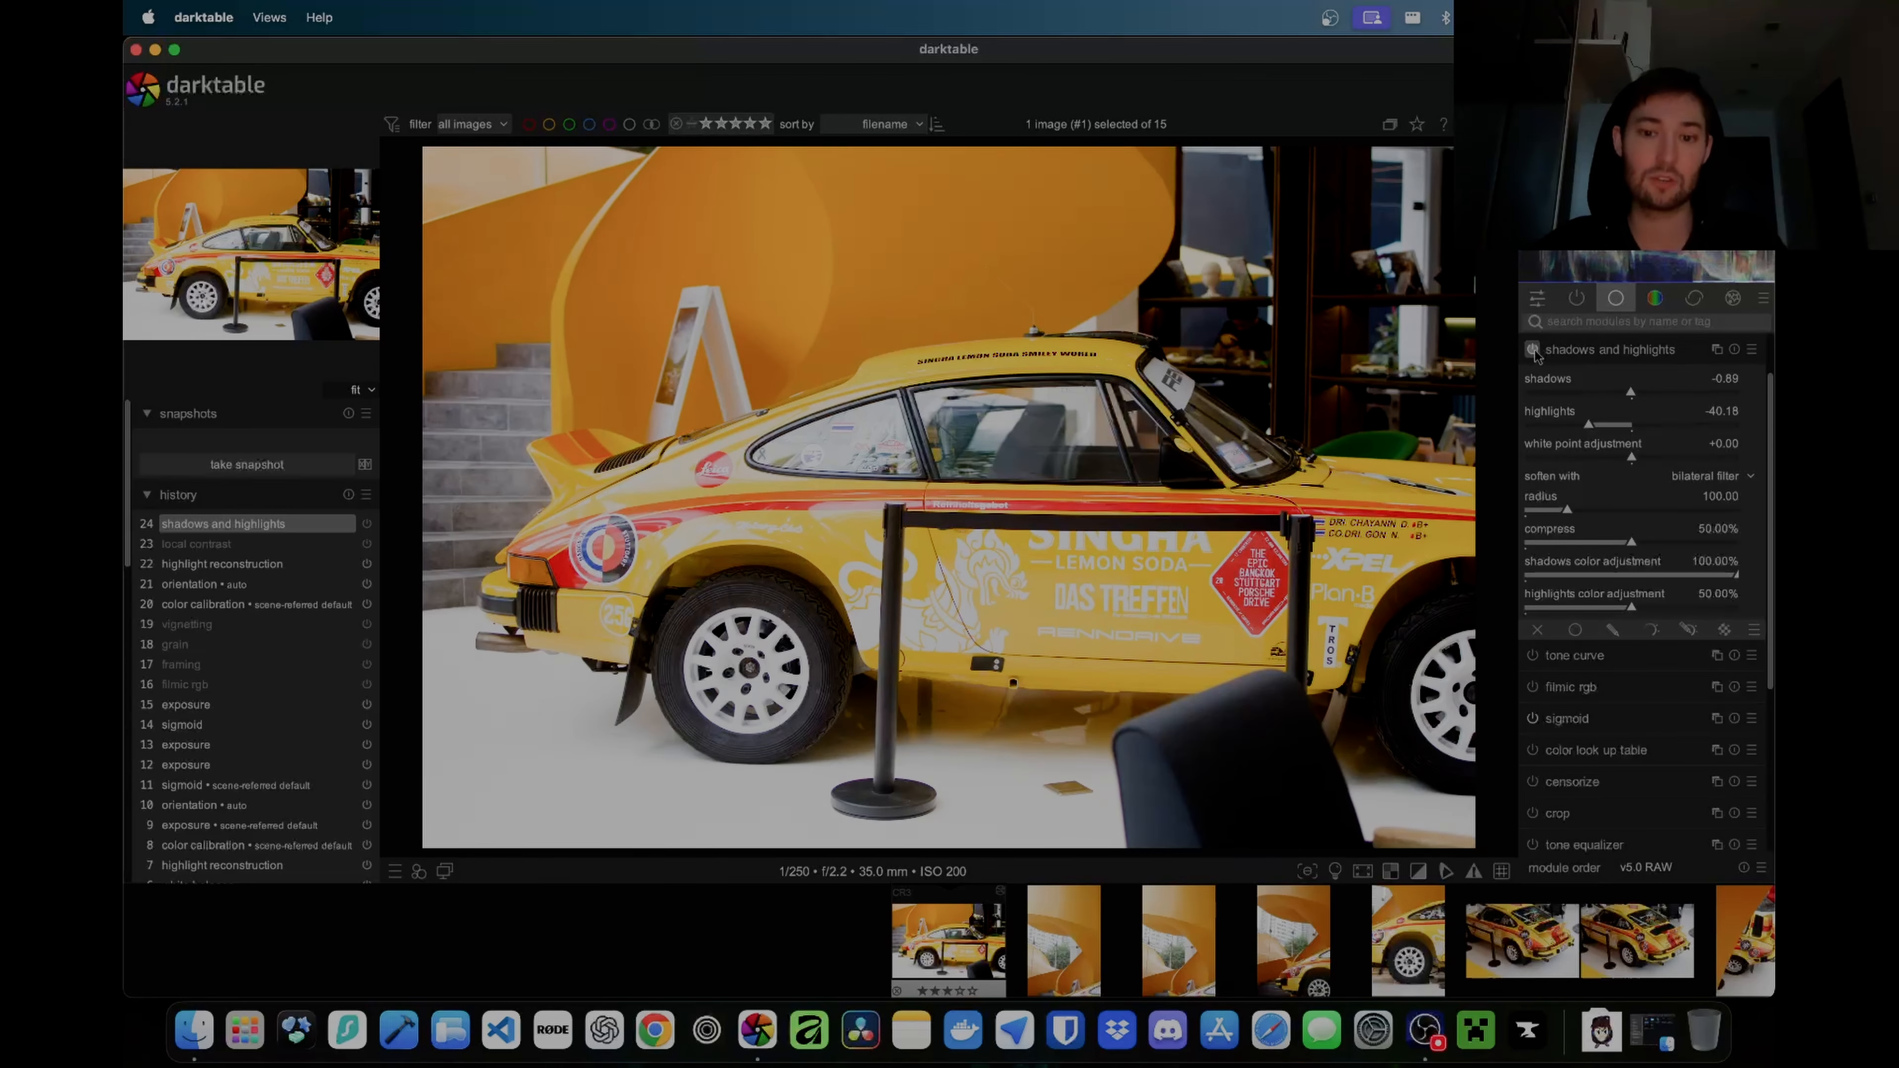
mouse_move(1592, 426)
left_mouse_down()
mouse_move(1573, 424)
mouse_move(1593, 432)
left_mouse_up()
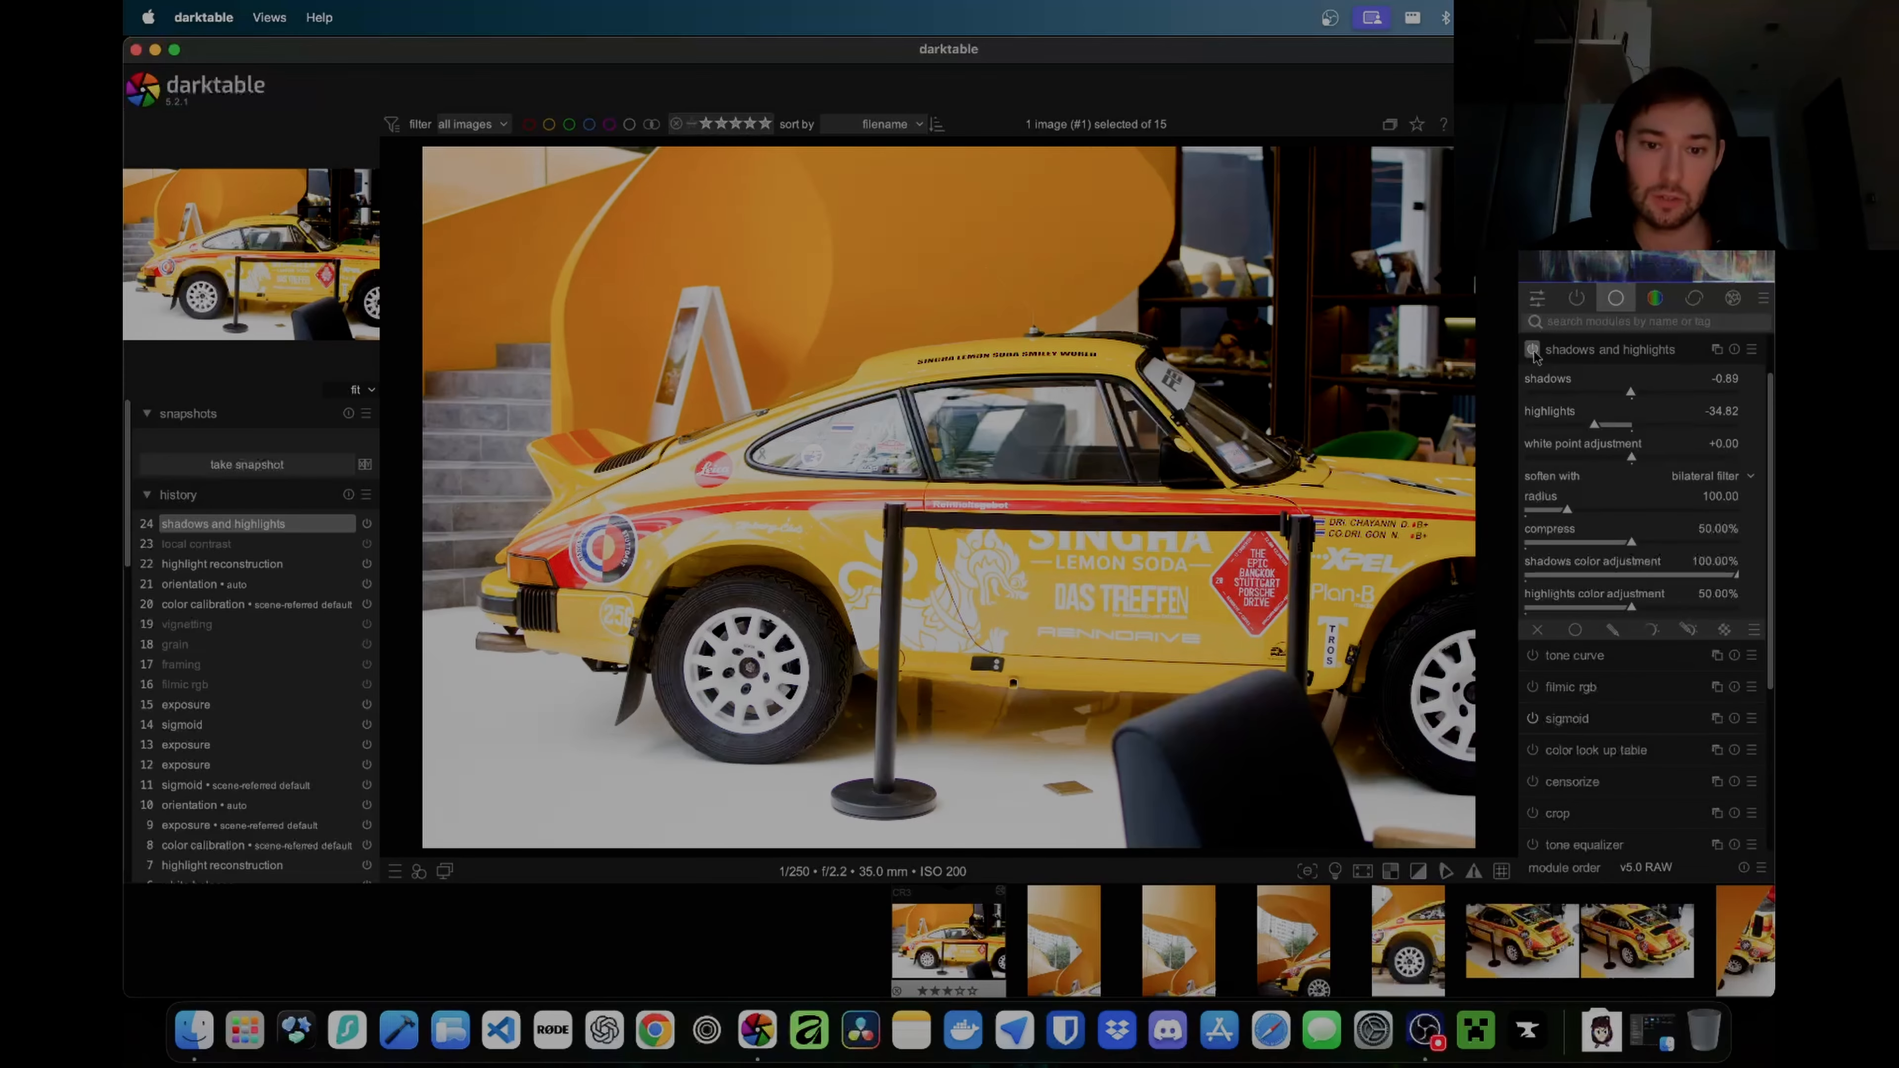
left_click(1563, 352)
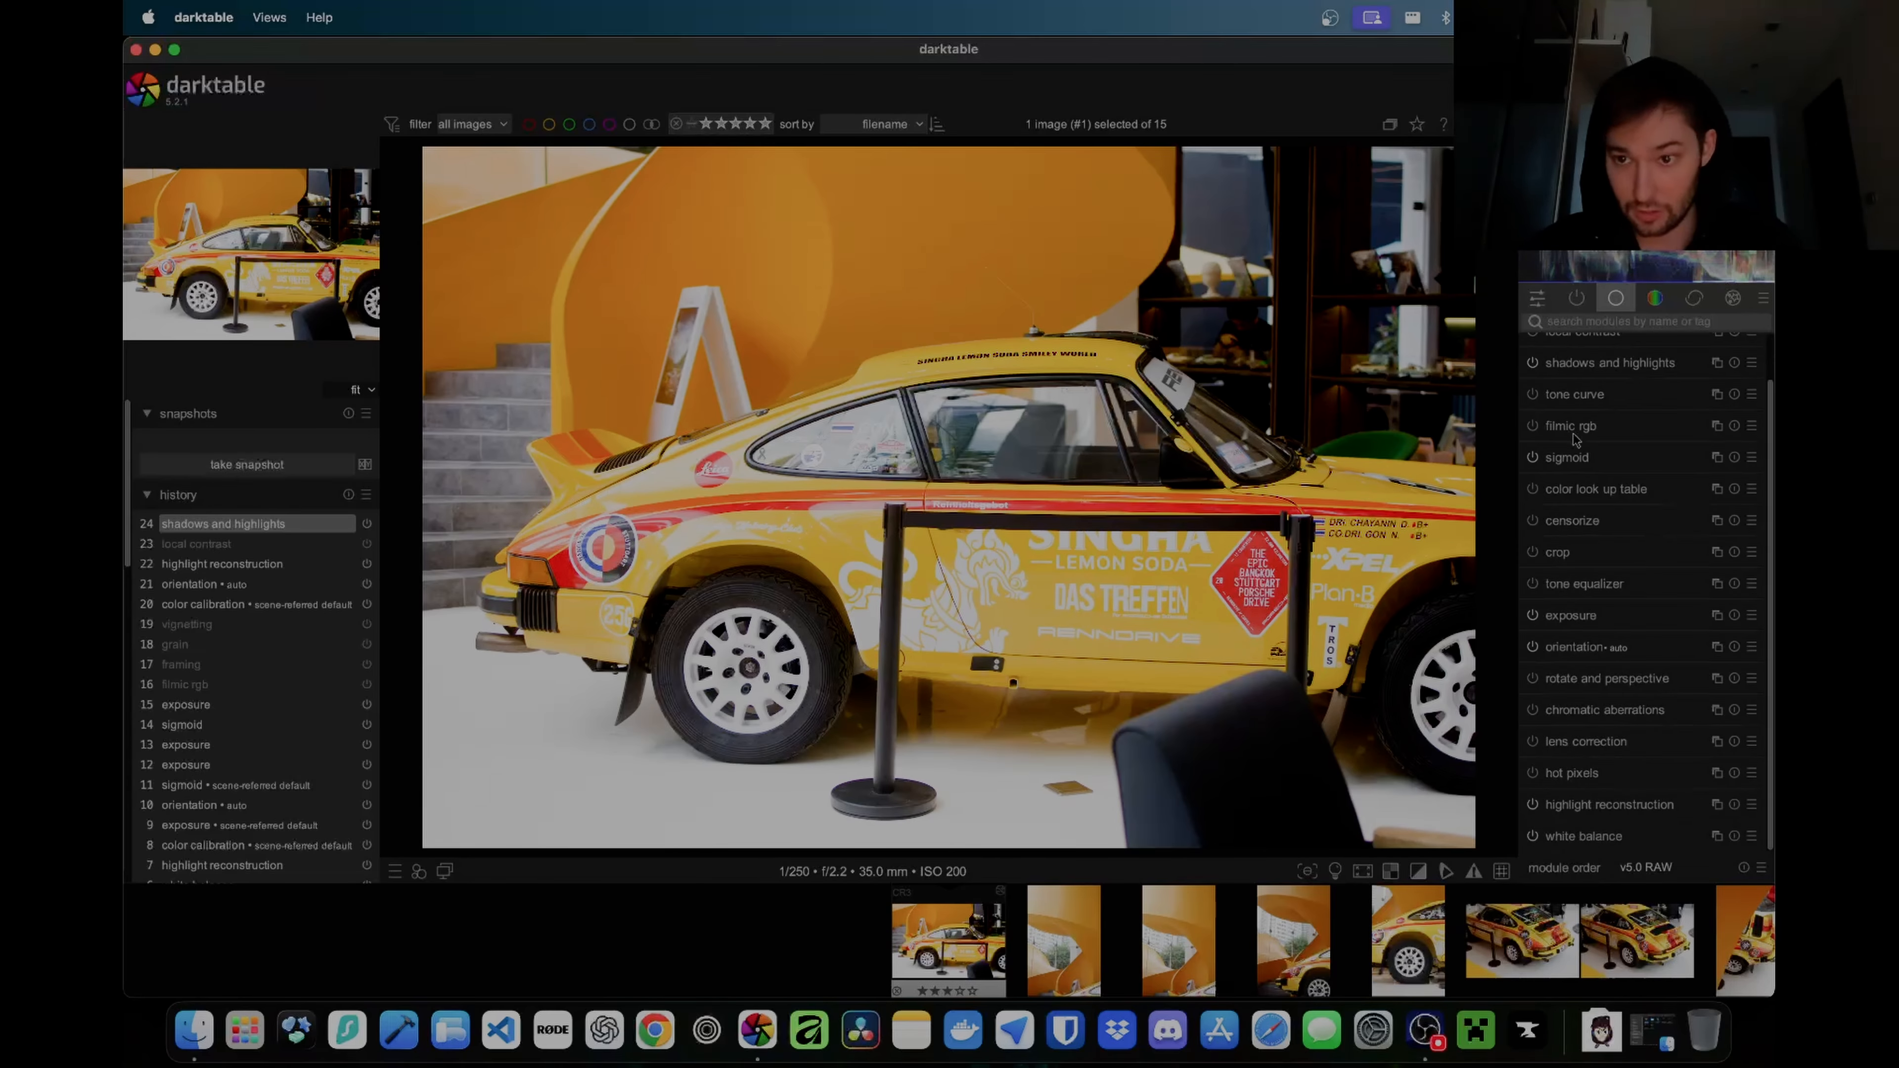
Step: Crop the photo to a 16:9 aspect ratio at full image width, reposition the frame vertically around the car and collapse the crop module
left_click(1569, 555)
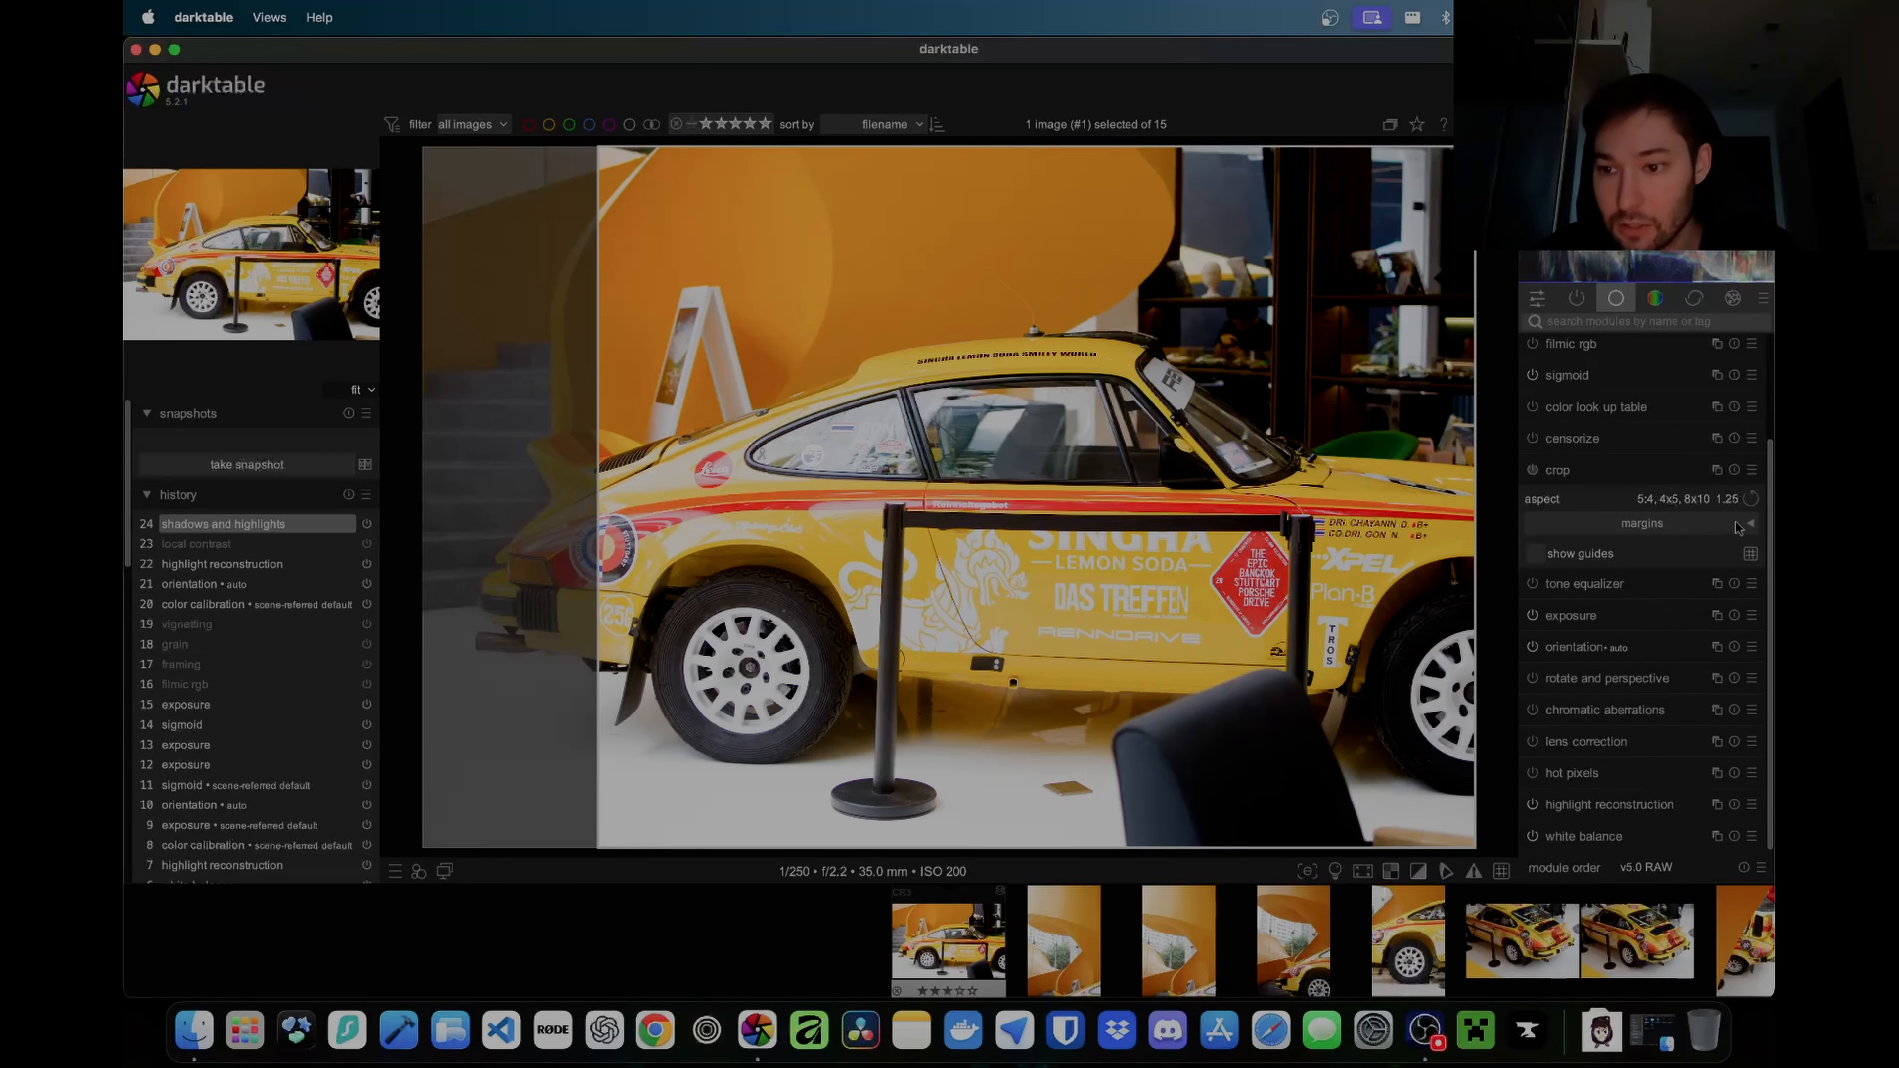
left_click(1711, 499)
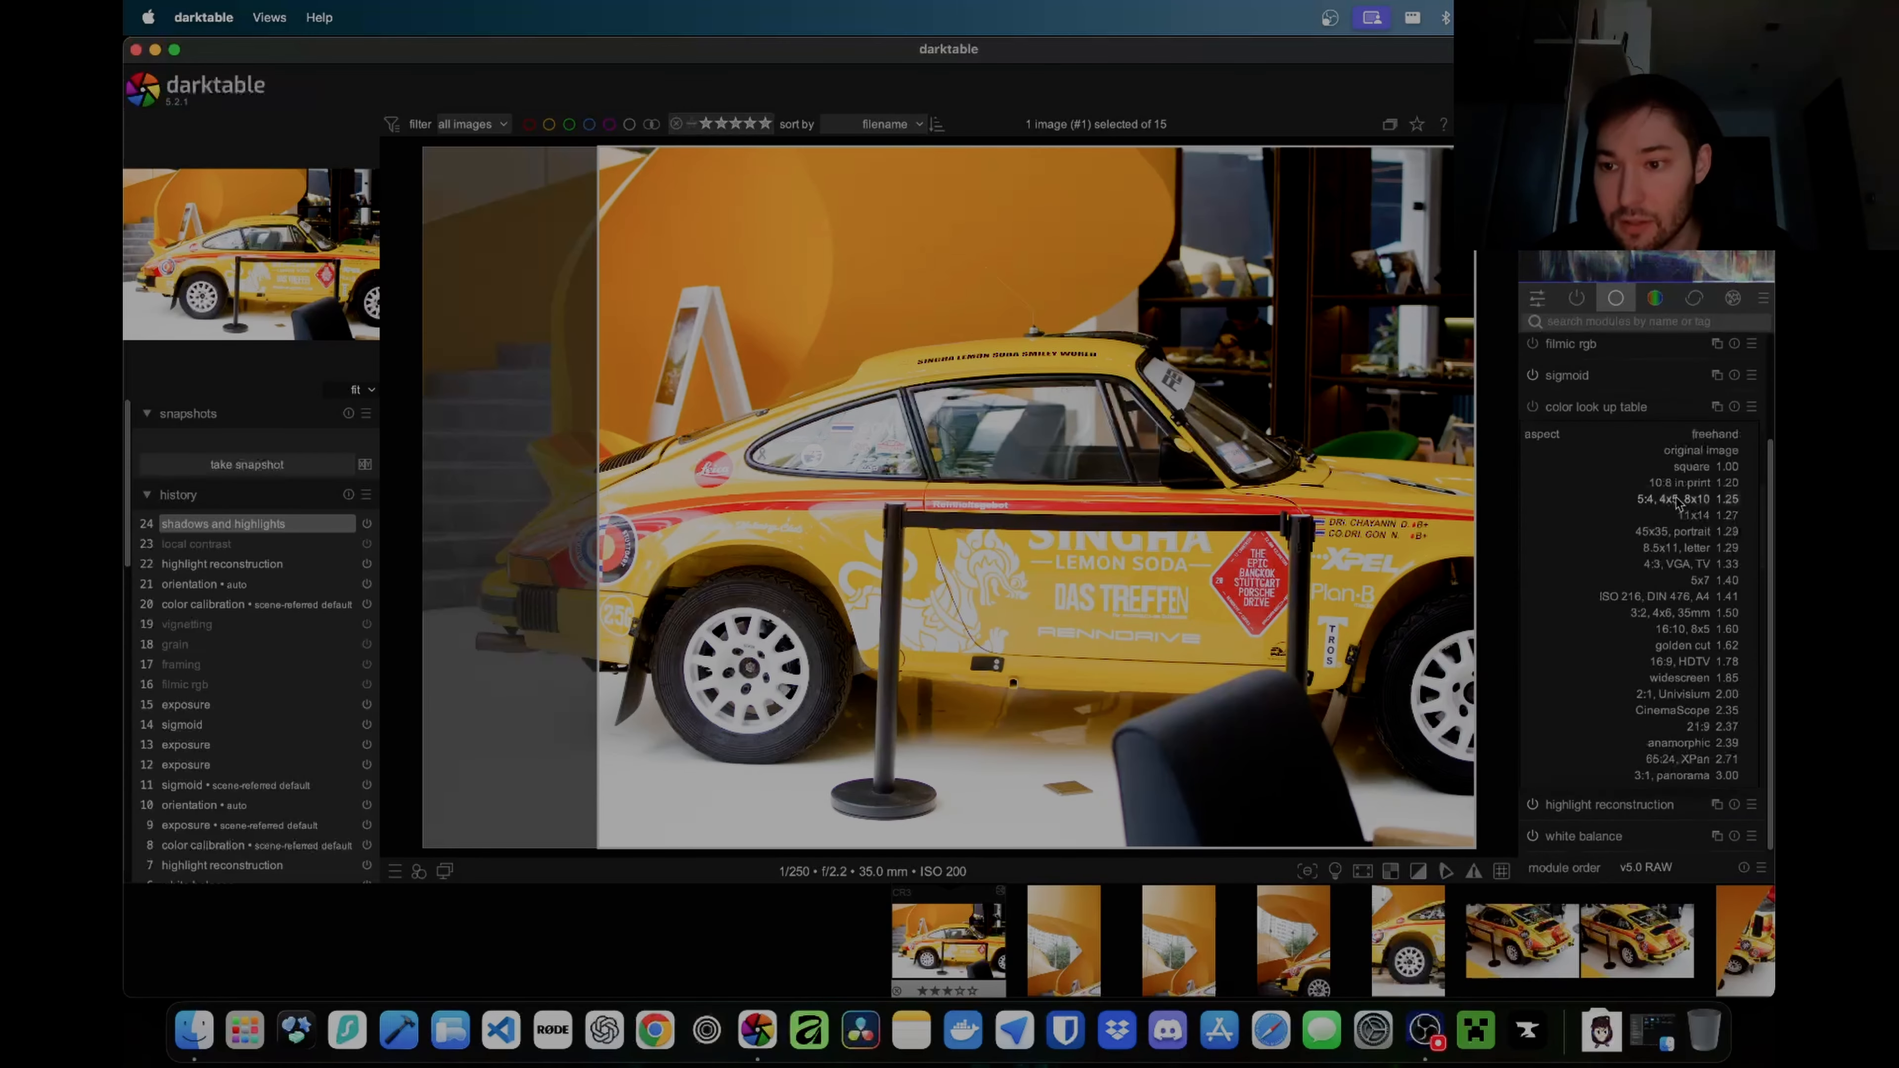
left_click(1677, 499)
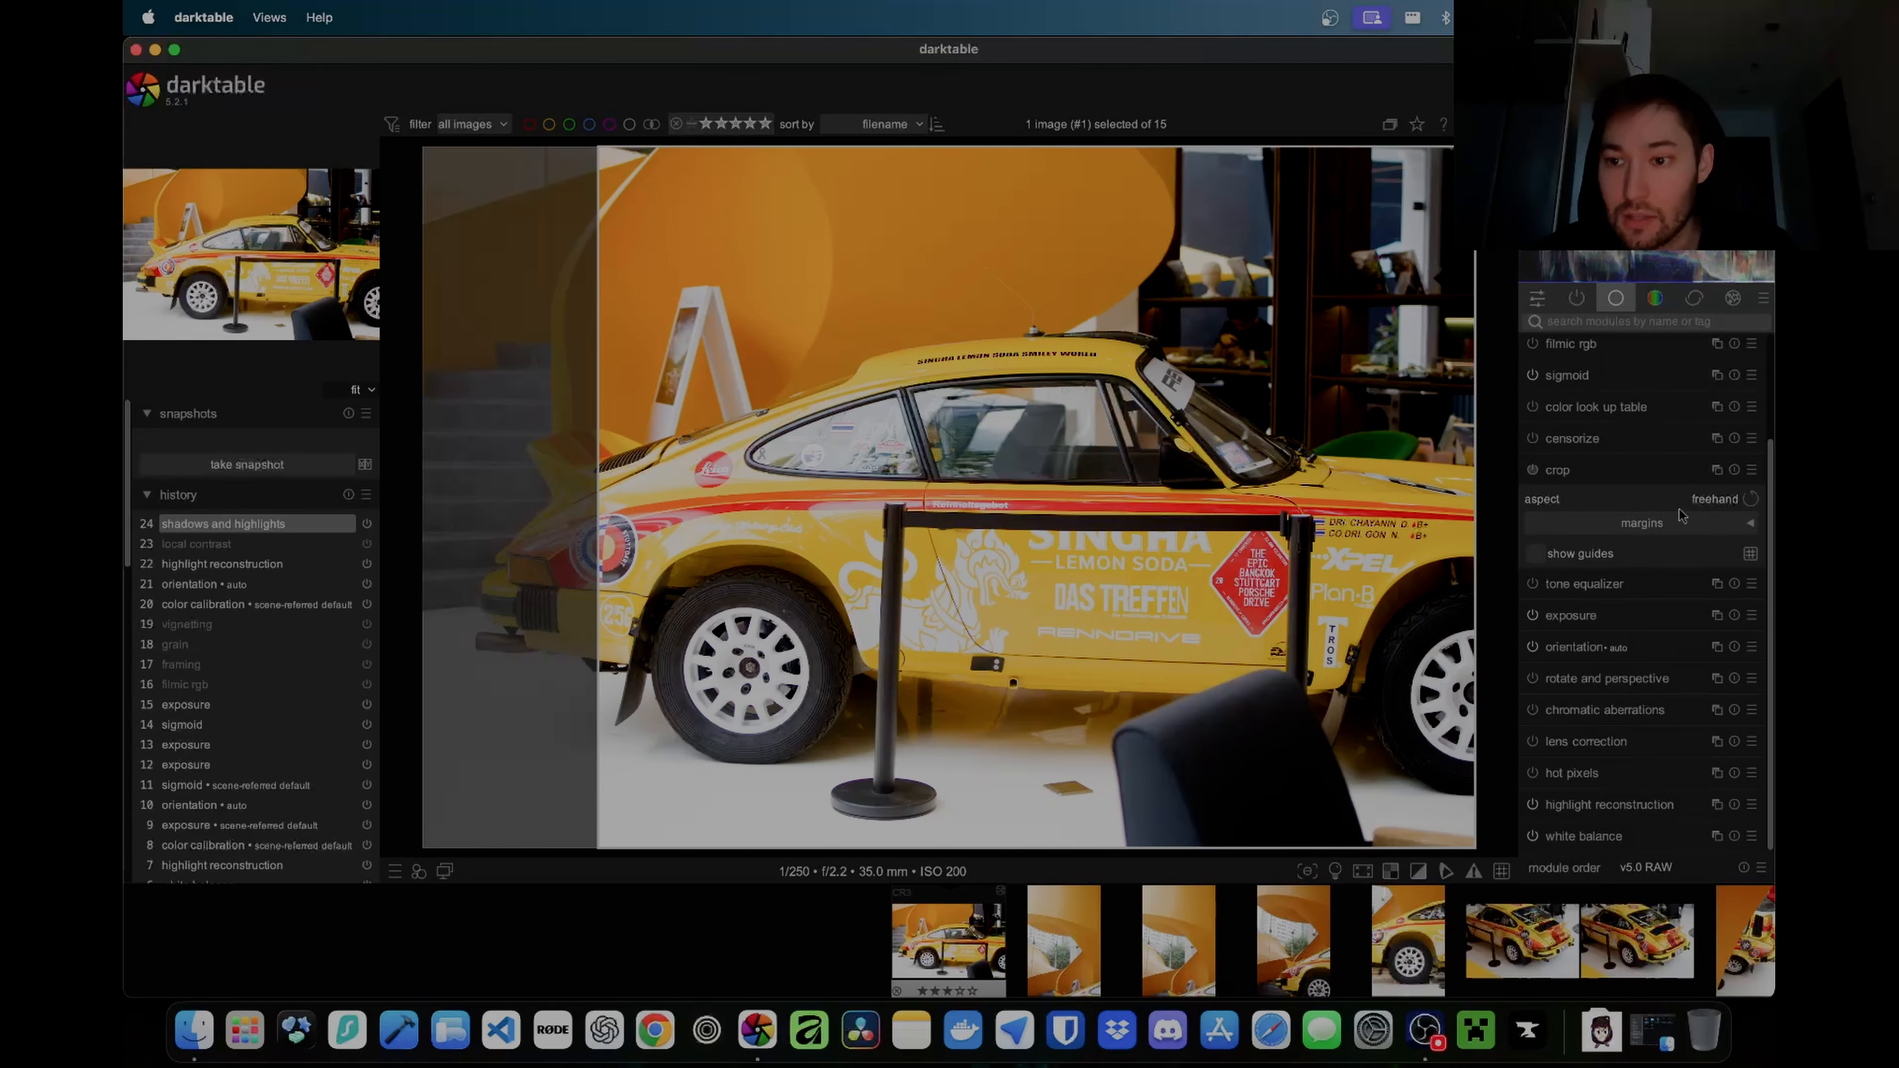
left_click(1714, 499)
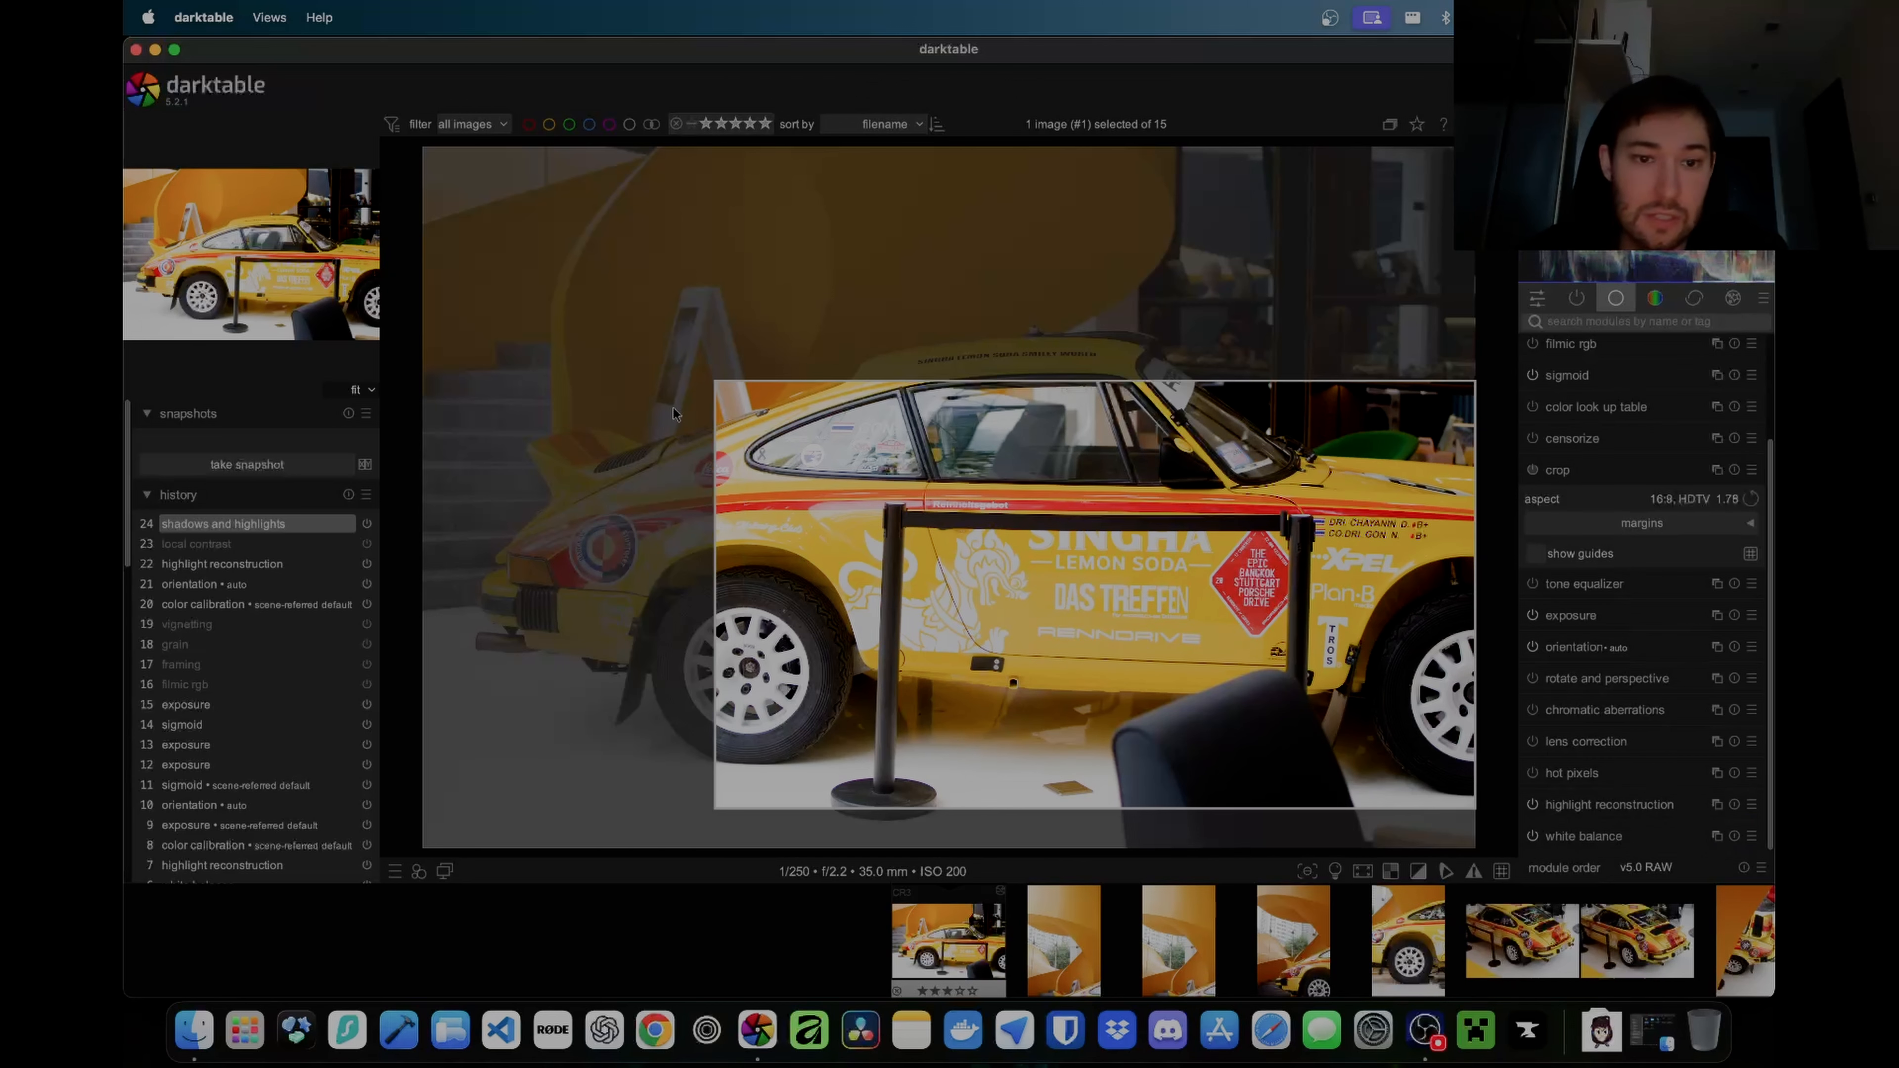
left_click_drag(714, 383, 424, 219)
mouse_move(894, 525)
left_mouse_down()
mouse_move(894, 452)
mouse_move(900, 552)
left_mouse_up()
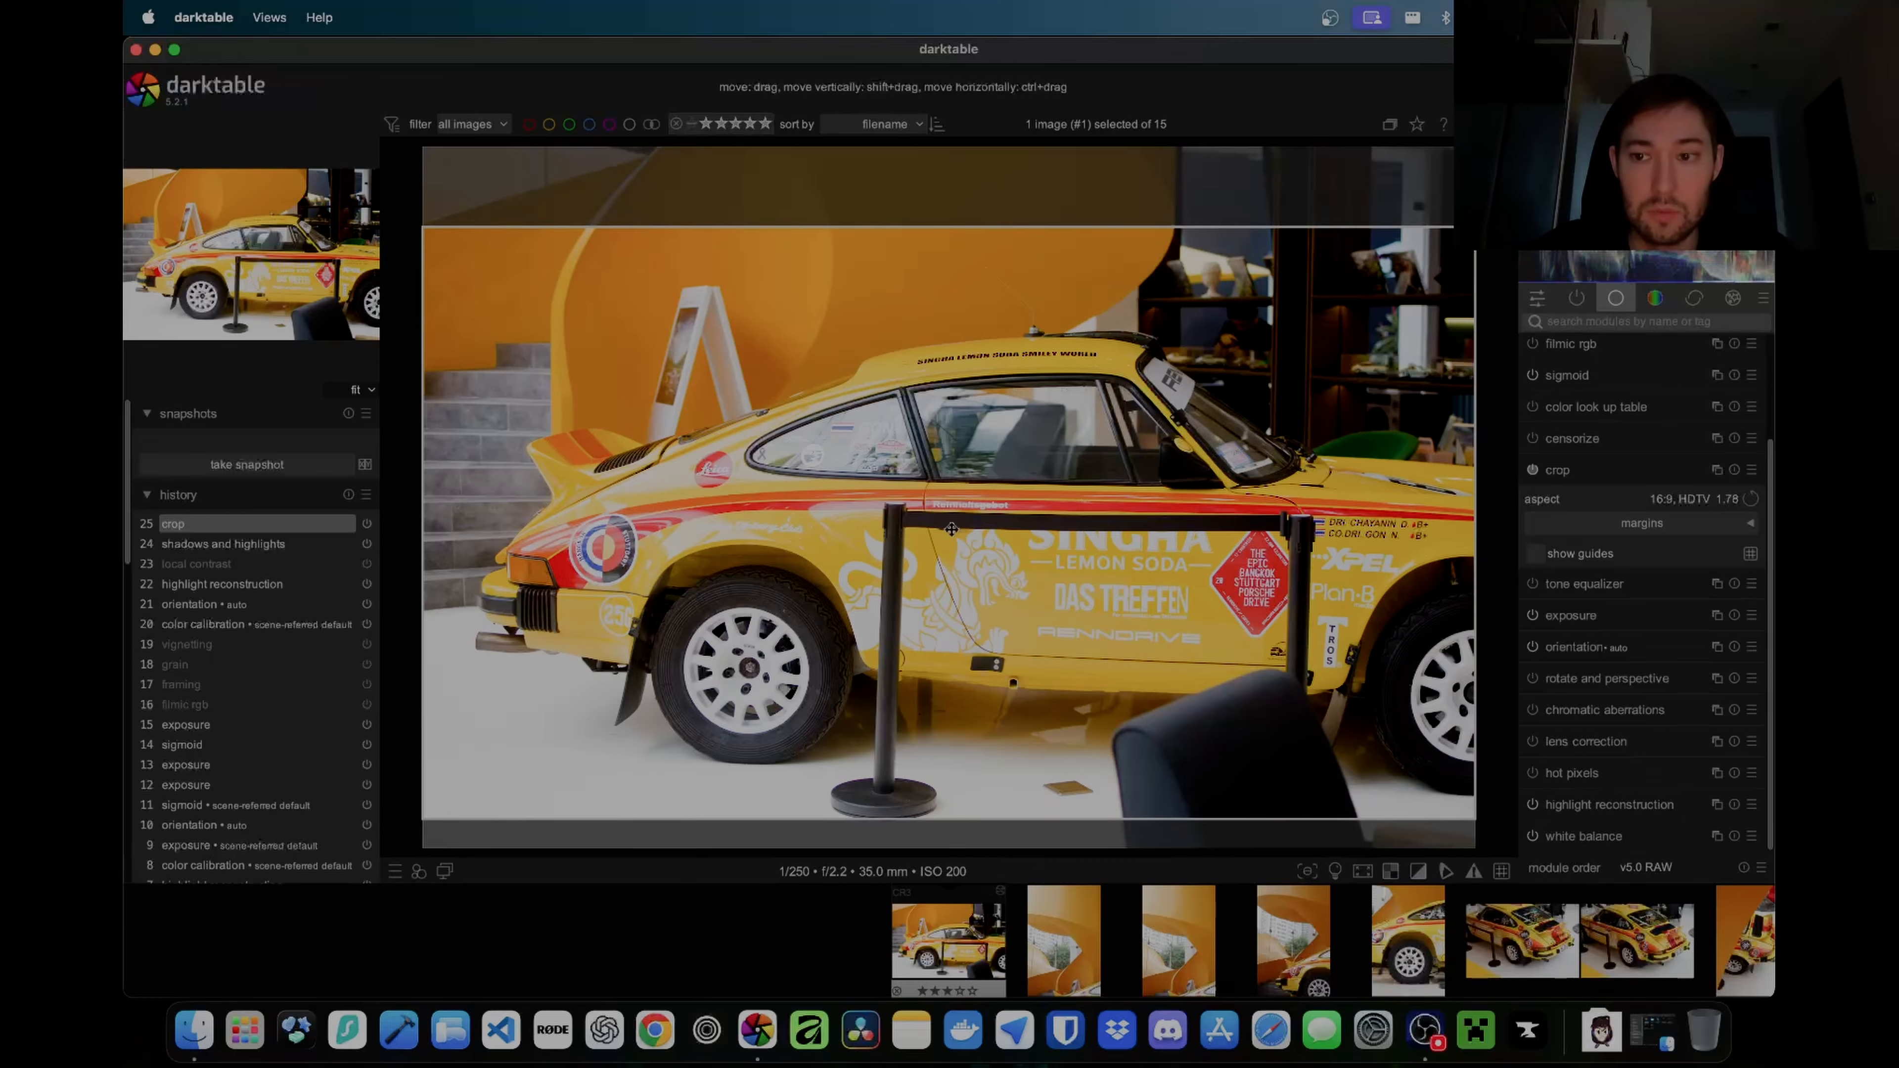
left_click(1568, 472)
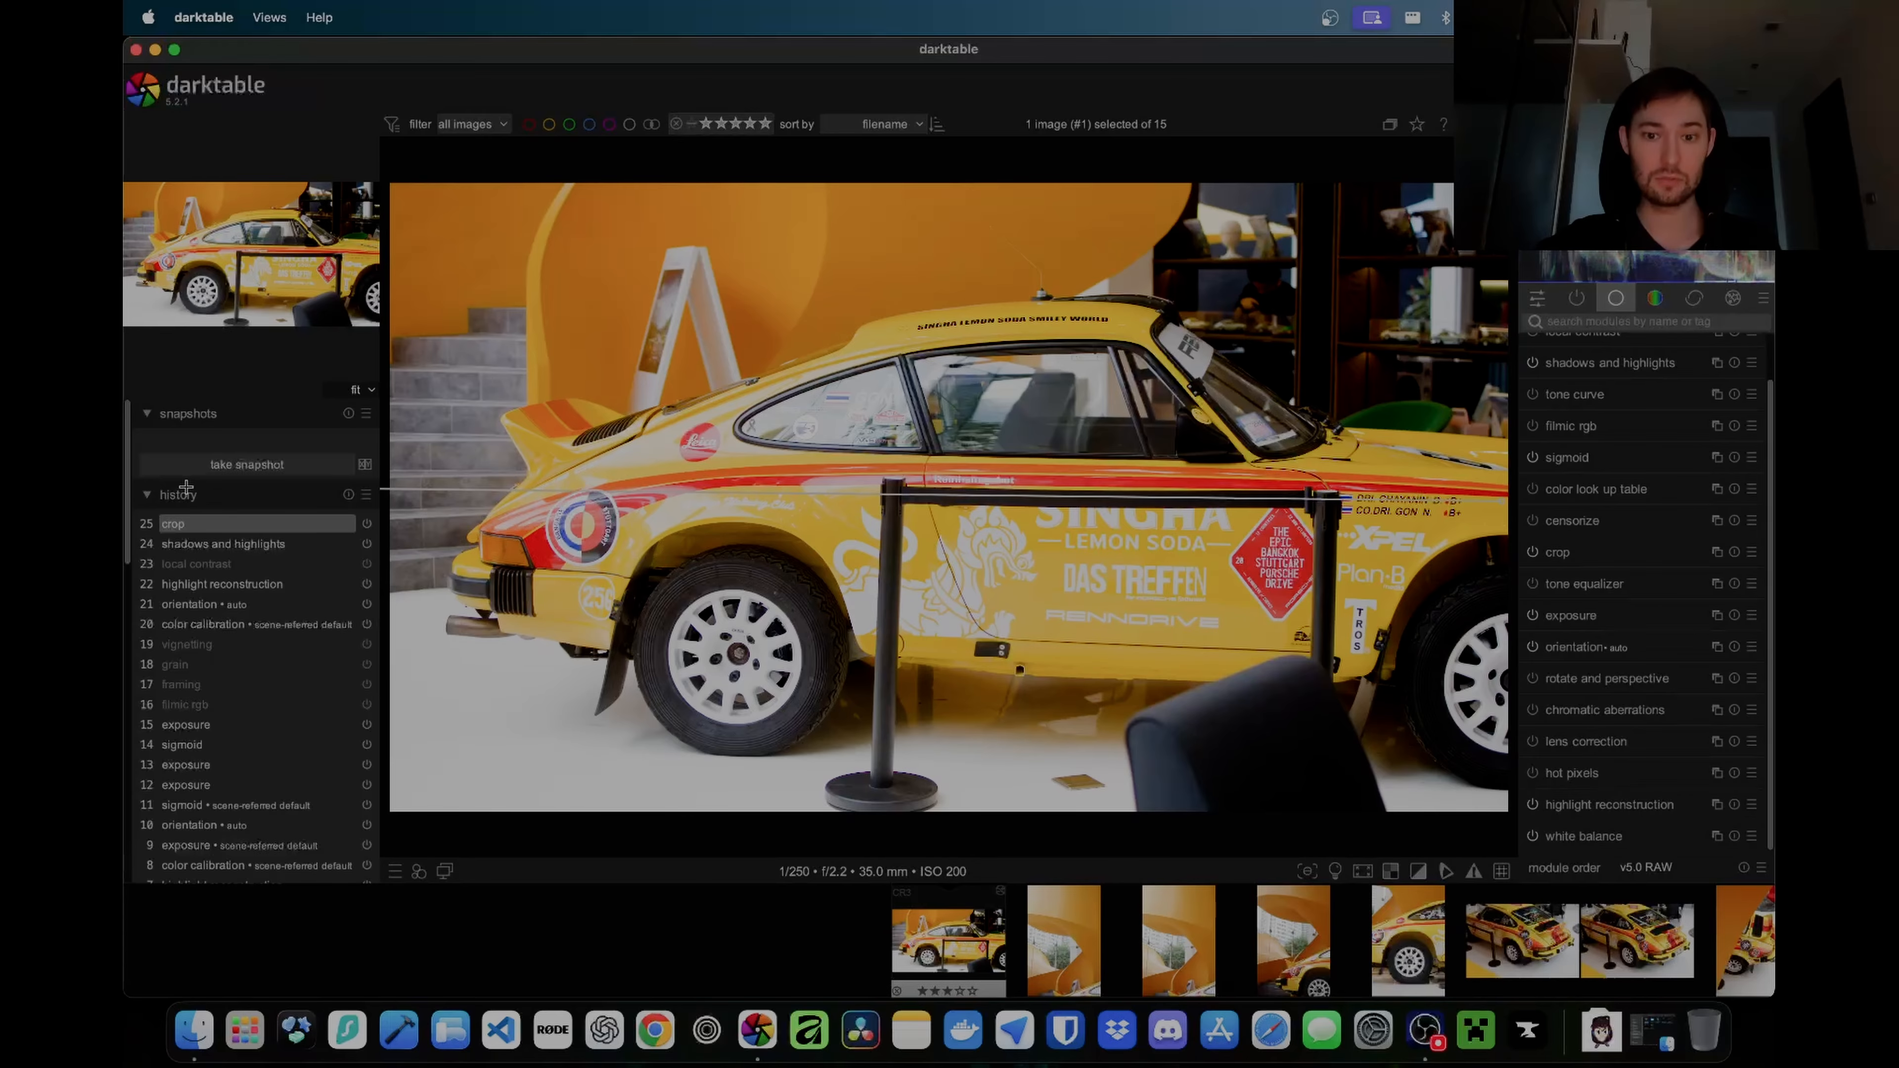
Step: Straighten the photo with a reference line through the car's wheels, undoing one rotation and redrawing the line
left_click_drag(186, 487, 186, 487)
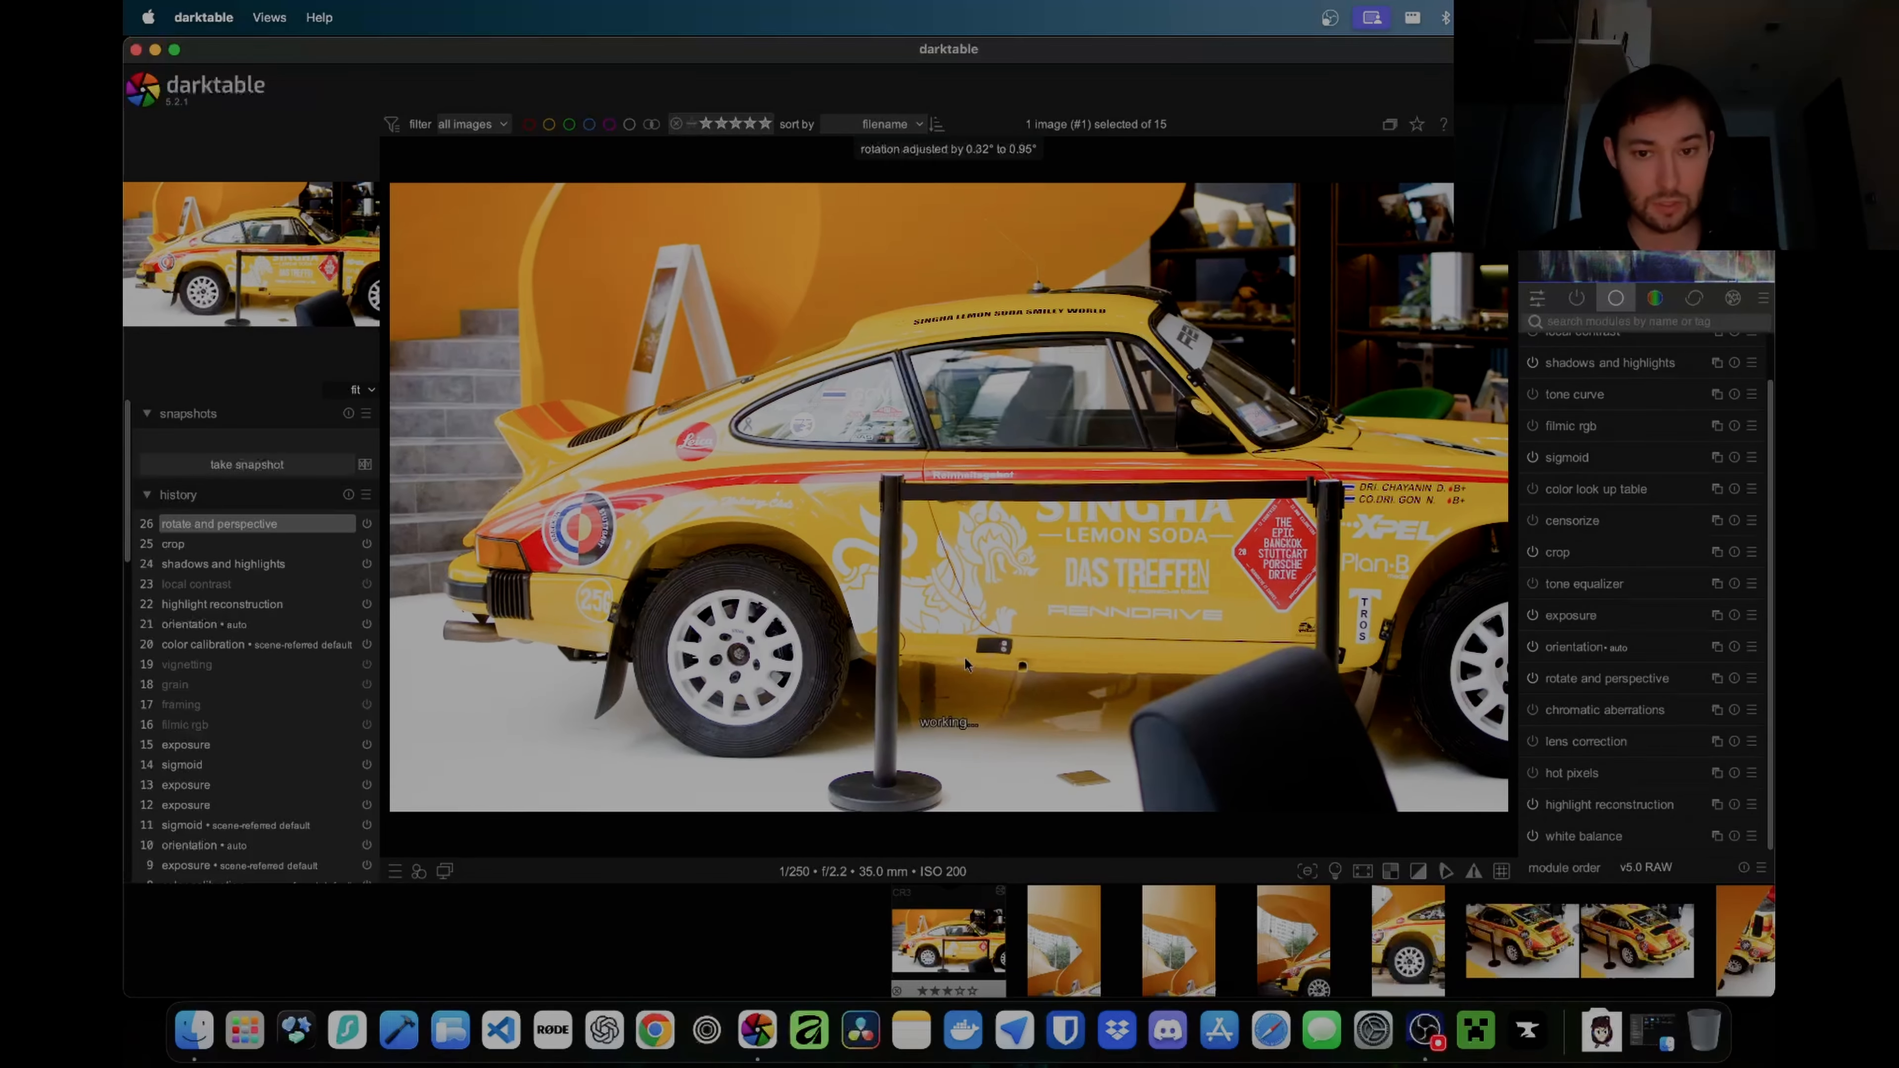
mouse_move(1499, 671)
left_mouse_down()
mouse_move(740, 618)
mouse_move(735, 656)
mouse_move(312, 651)
left_mouse_up()
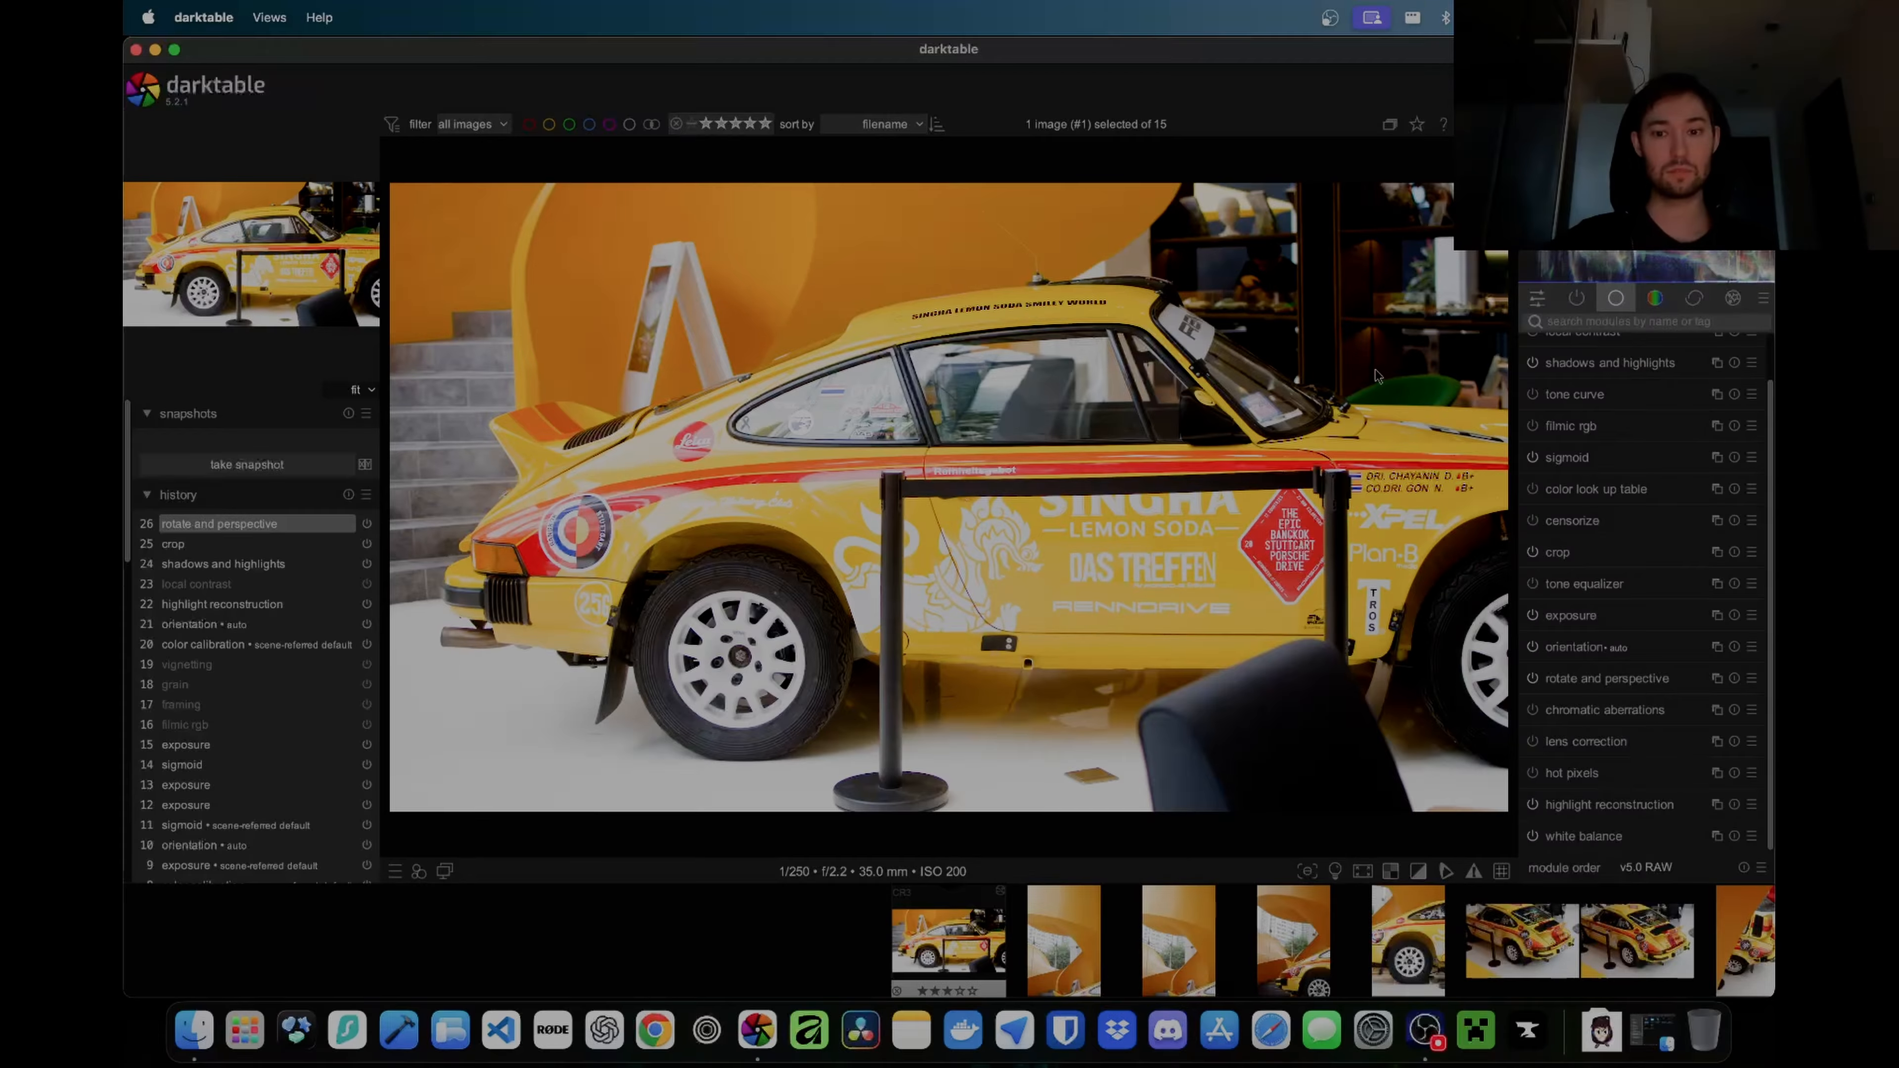
key("super+z")
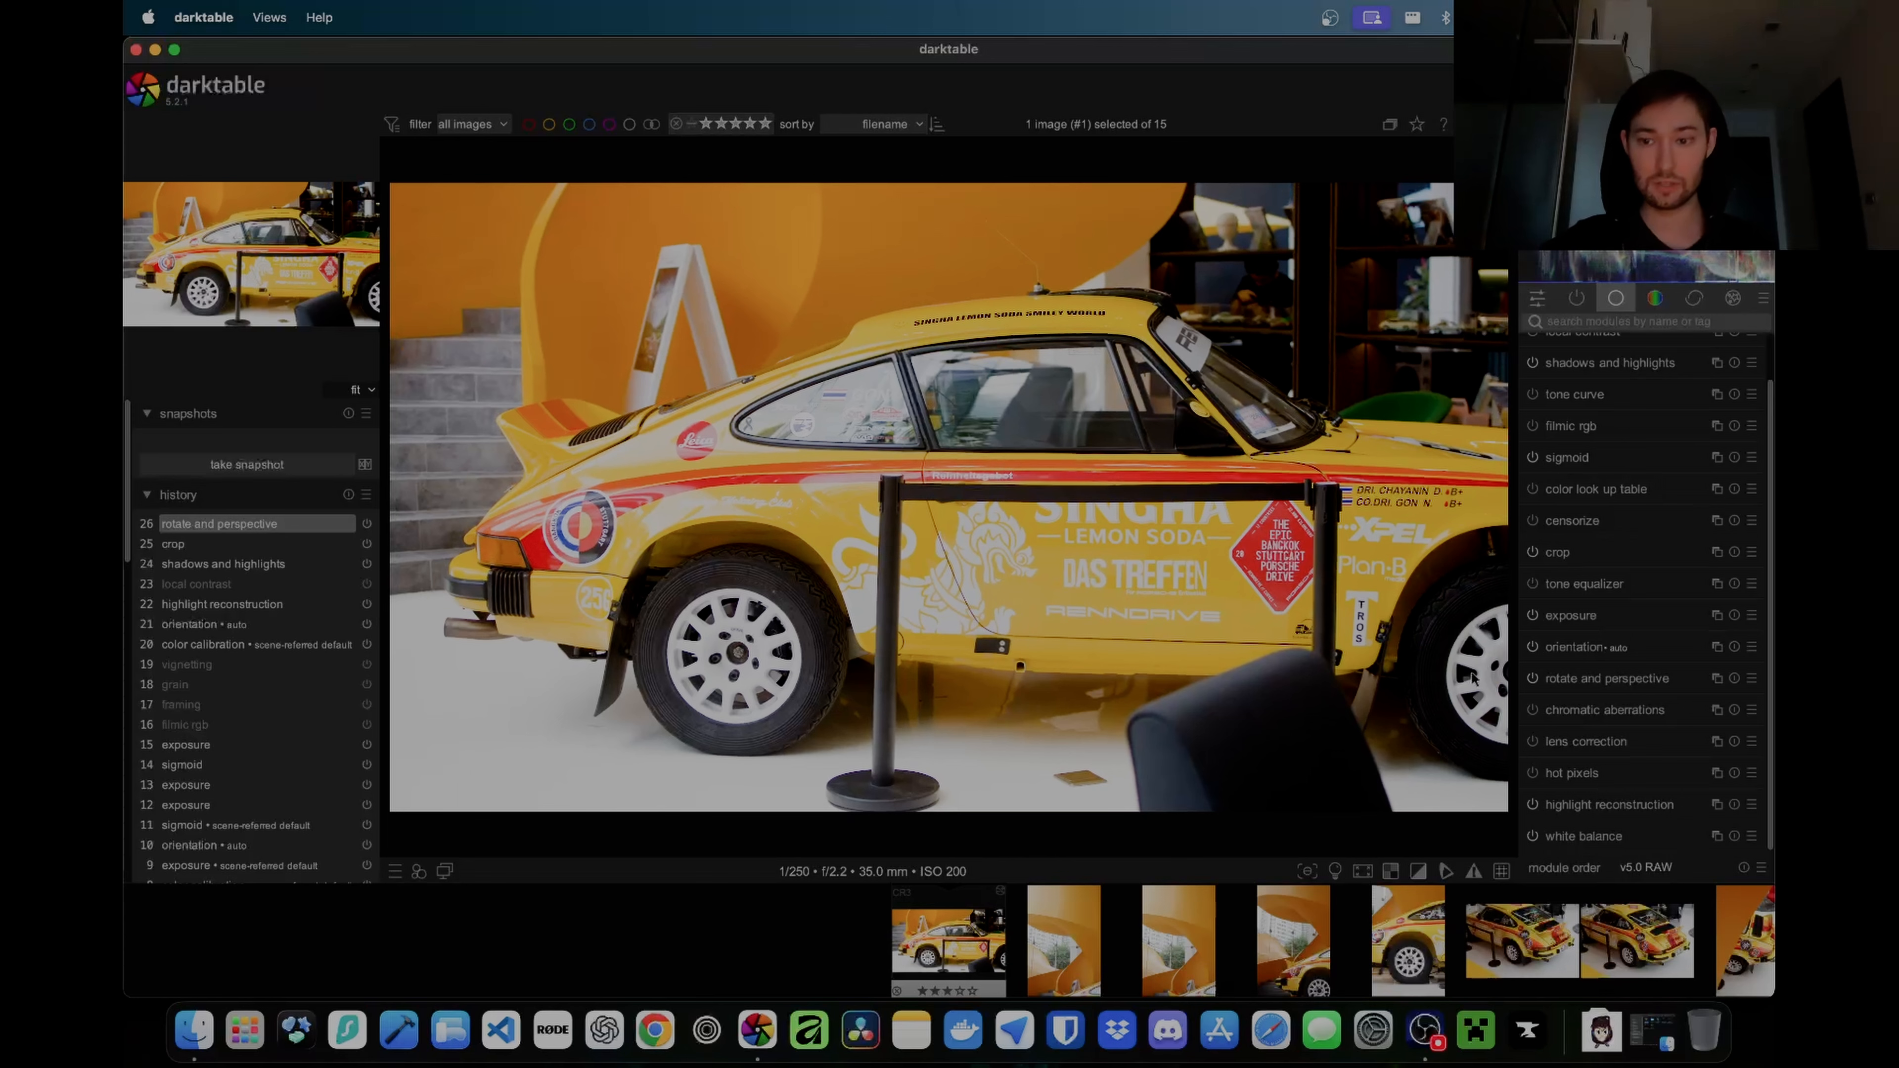
left_click_drag(1504, 675, 736, 653)
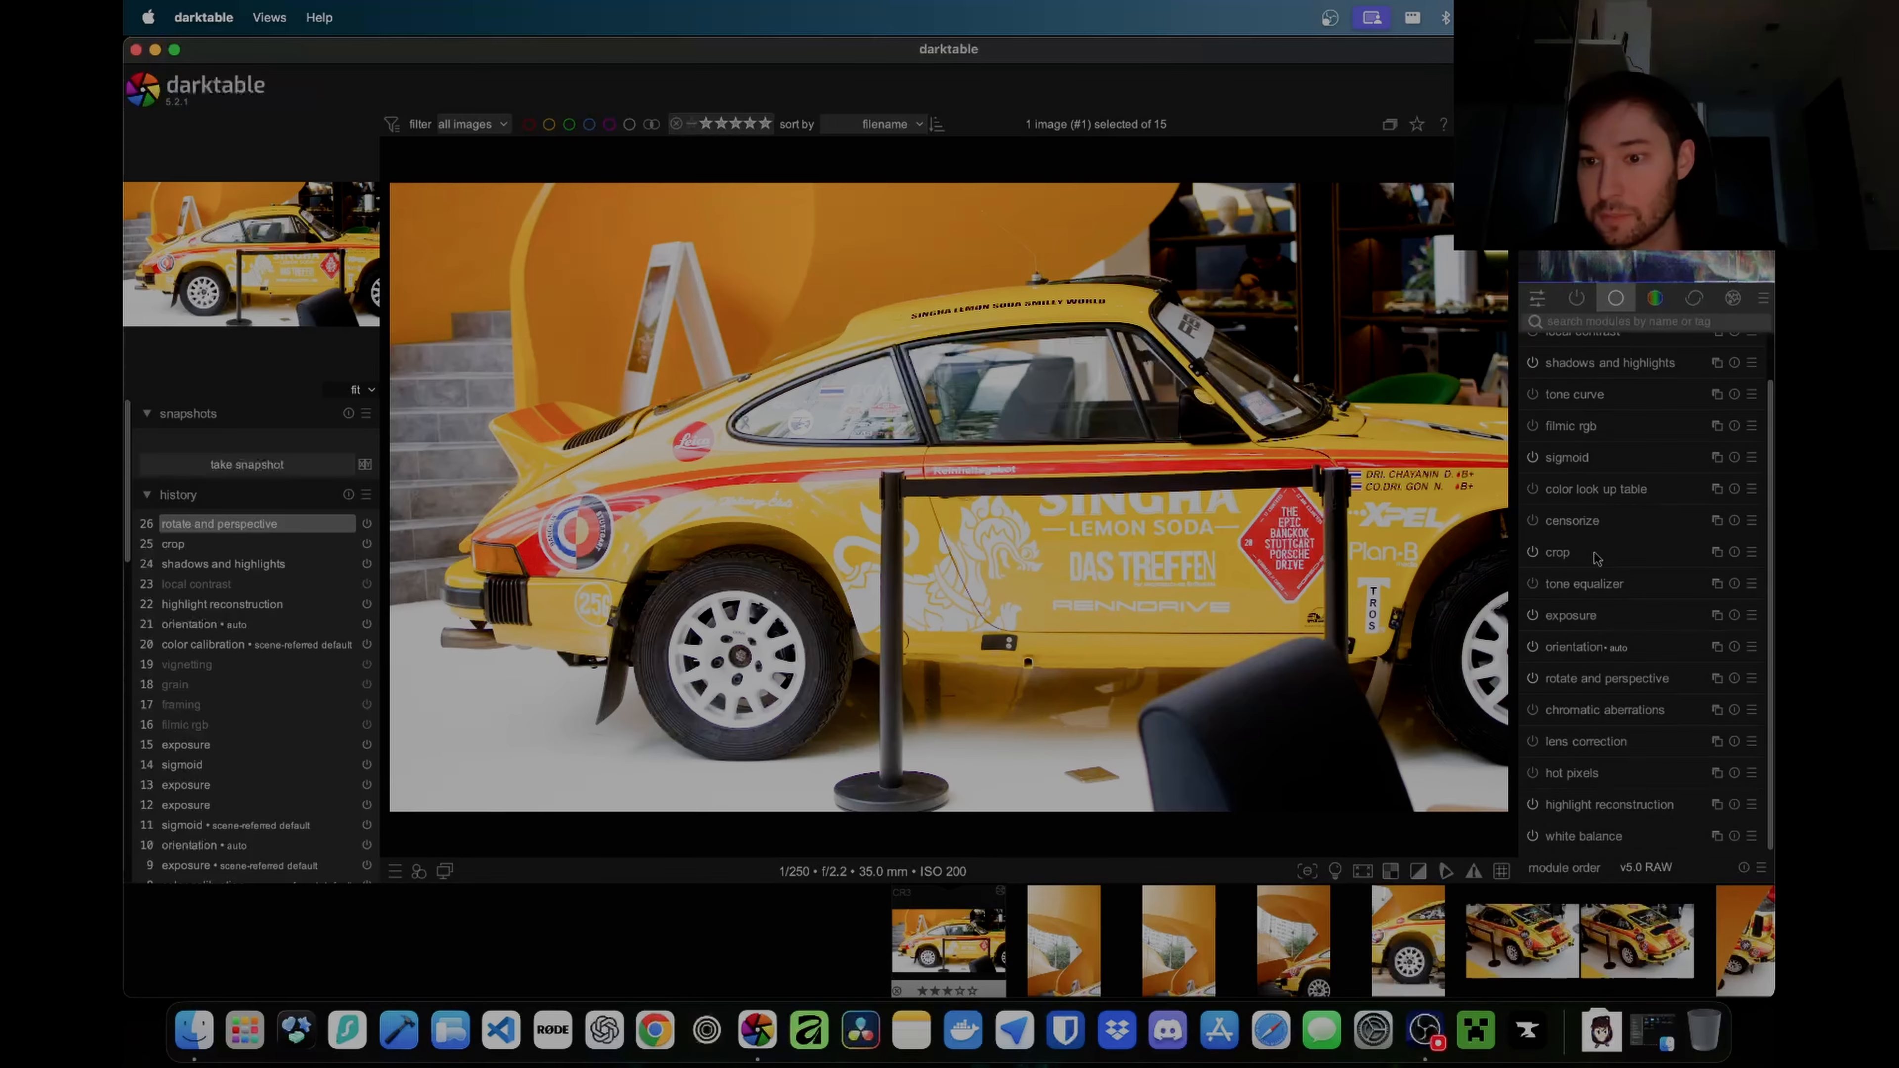
Step: Enable chromatic aberrations correction, check its settings and collapse the module
left_click(1532, 711)
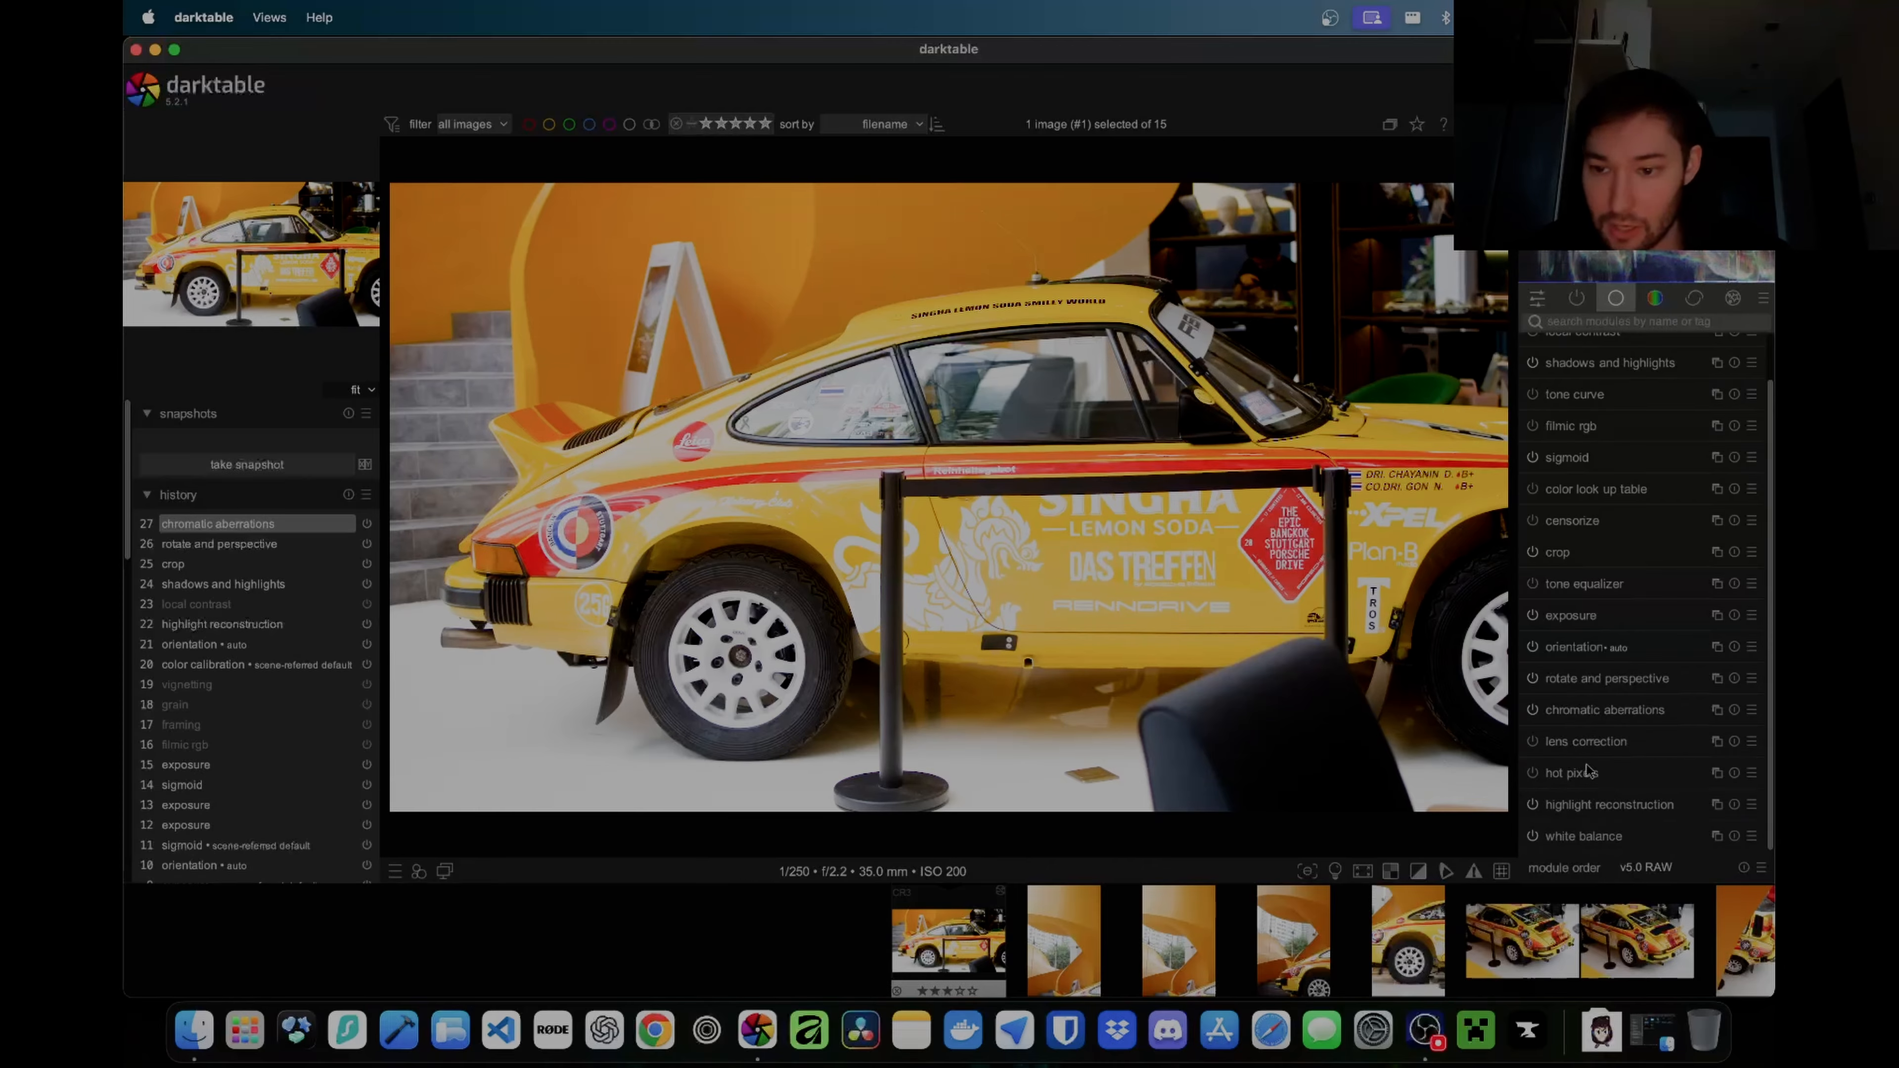
left_click(1572, 716)
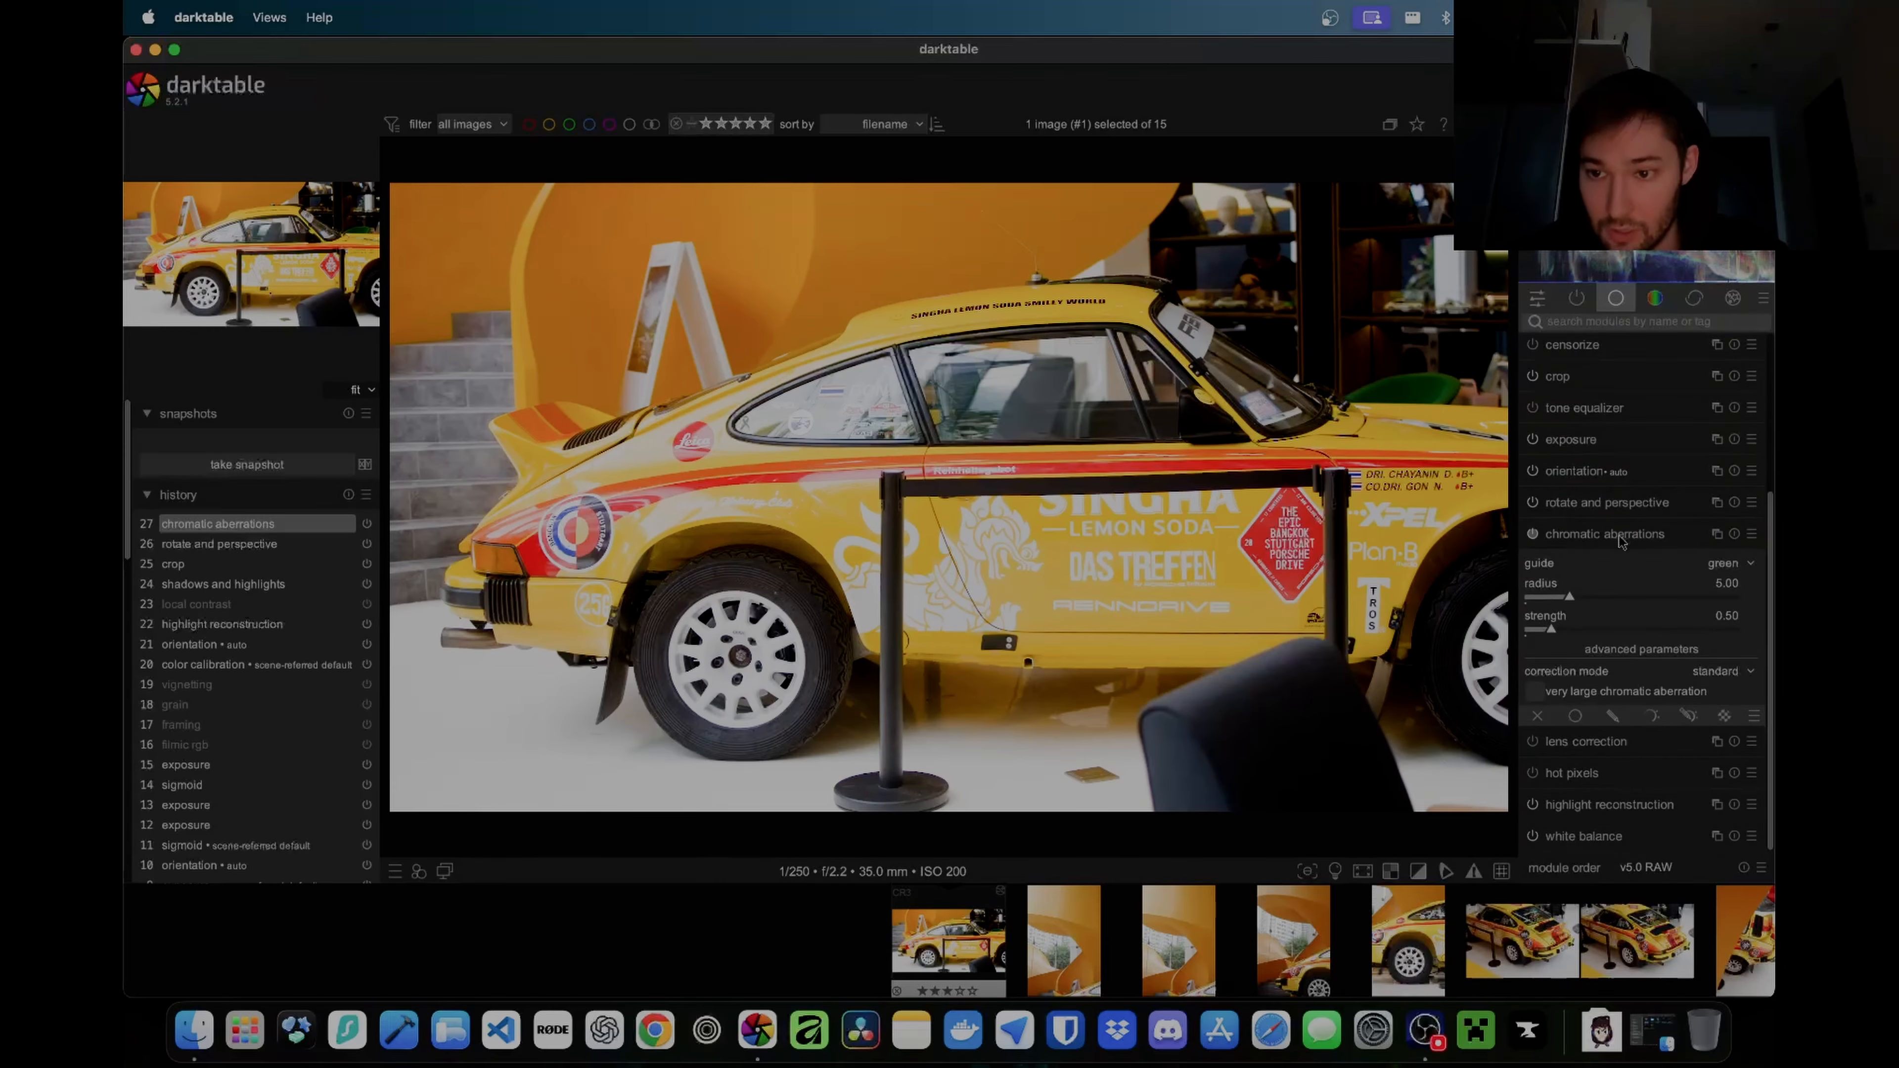
left_click(1619, 538)
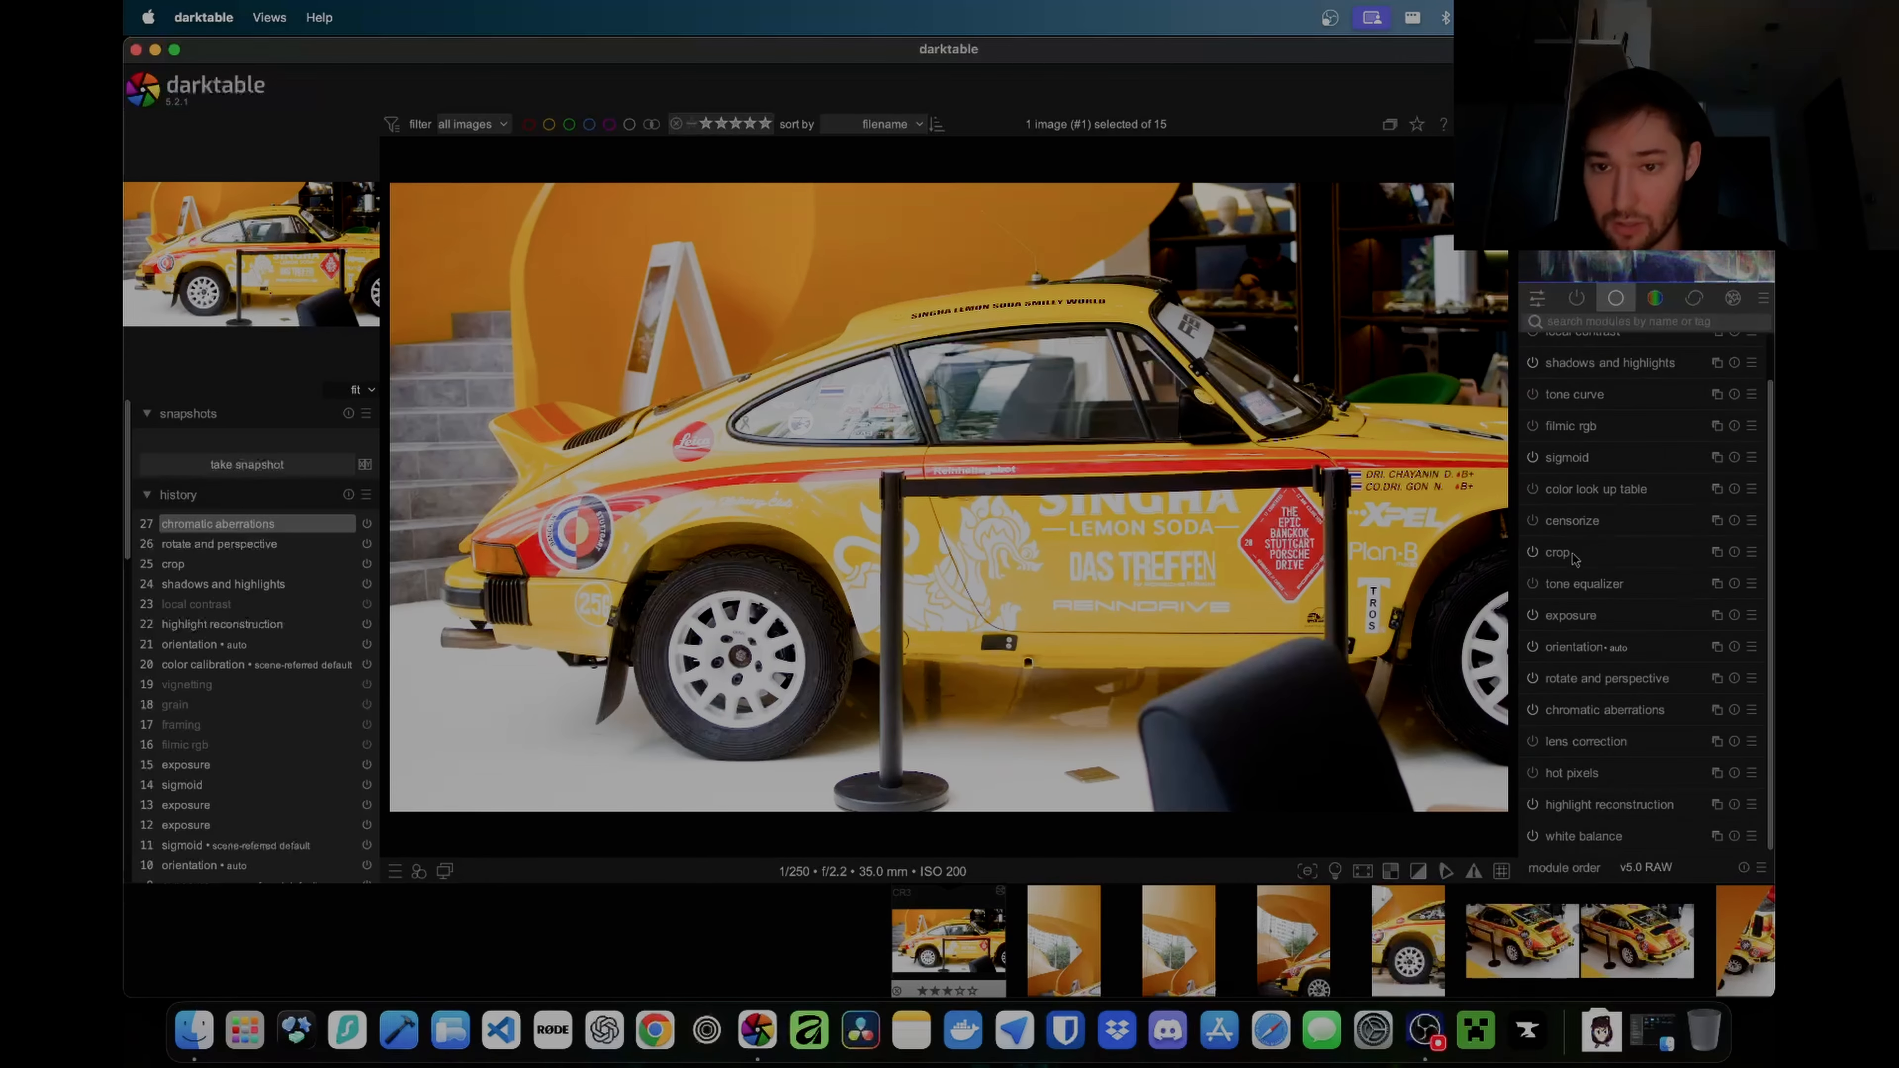
Step: Enable lens correction, switching it off and on repeatedly to compare the photo, and leave it on
left_click(1532, 741)
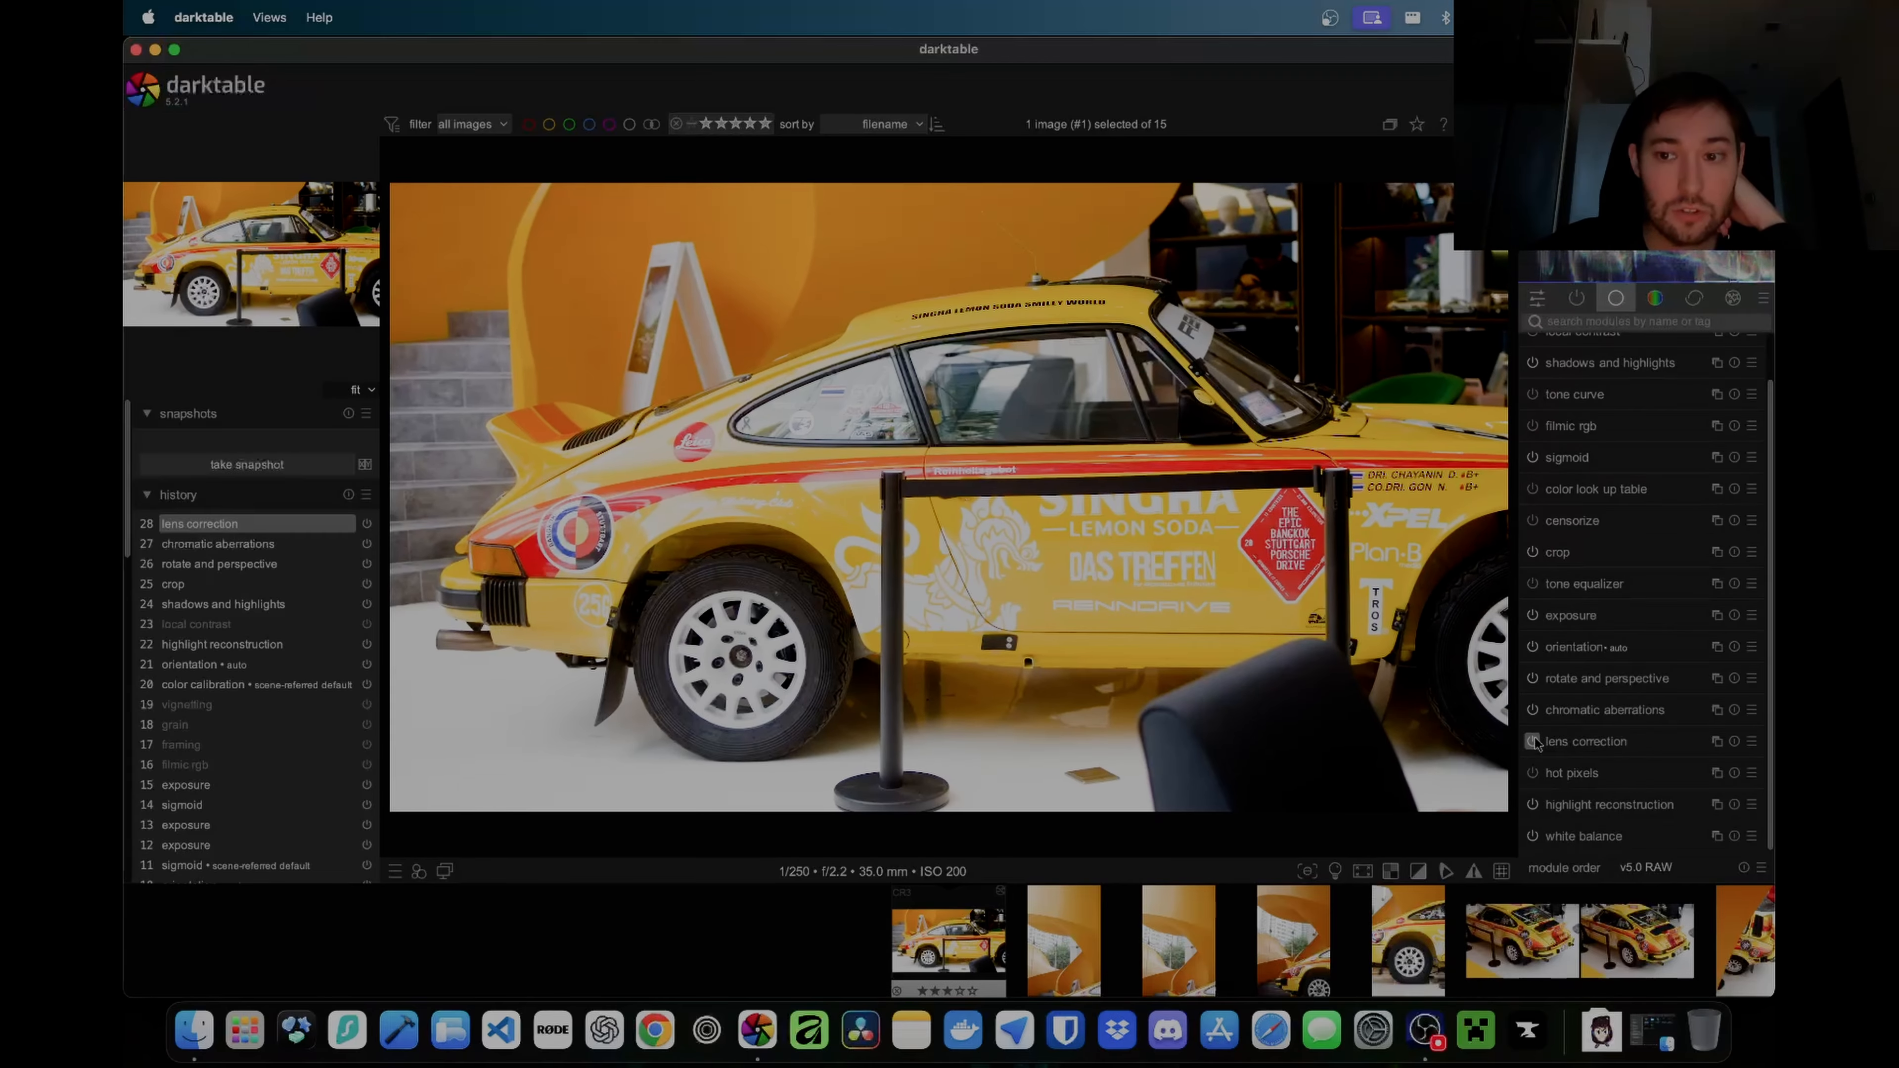
left_click(1534, 740)
left_click(1534, 740)
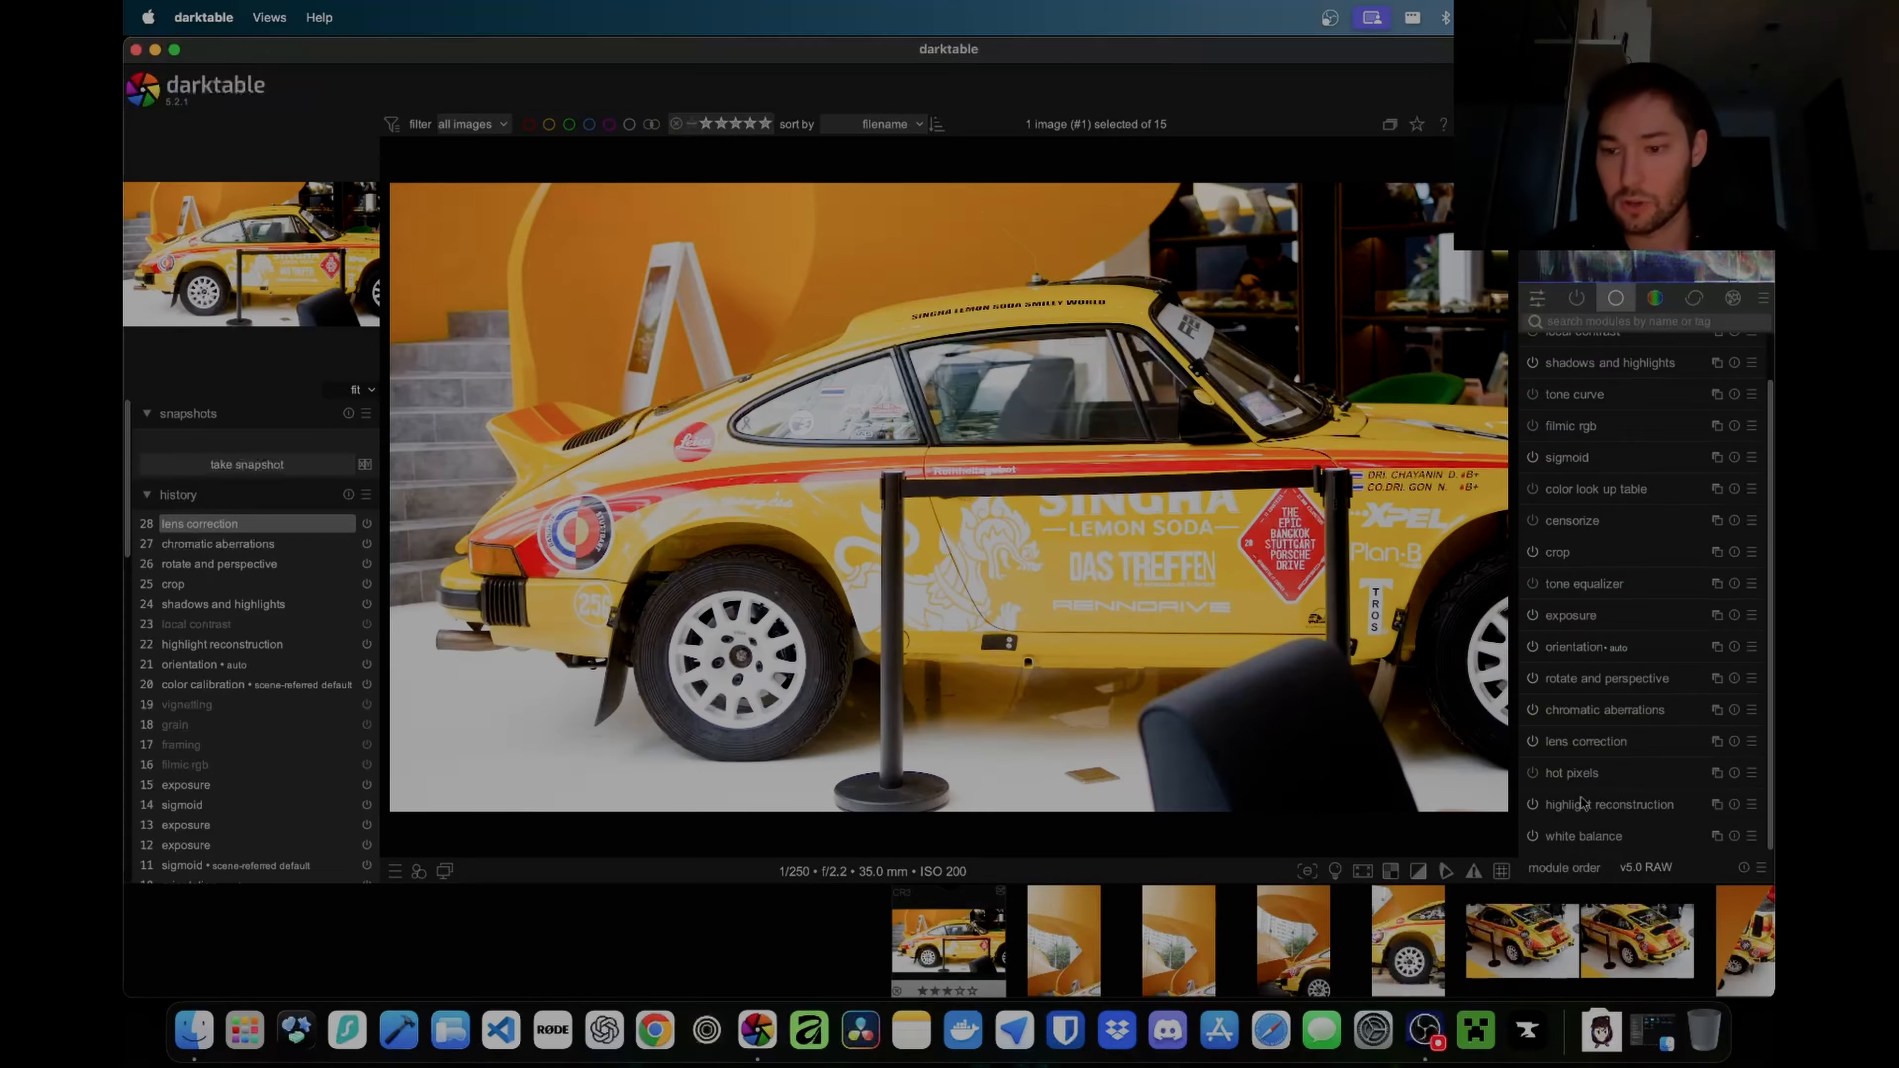
left_click(1532, 742)
left_click(1533, 743)
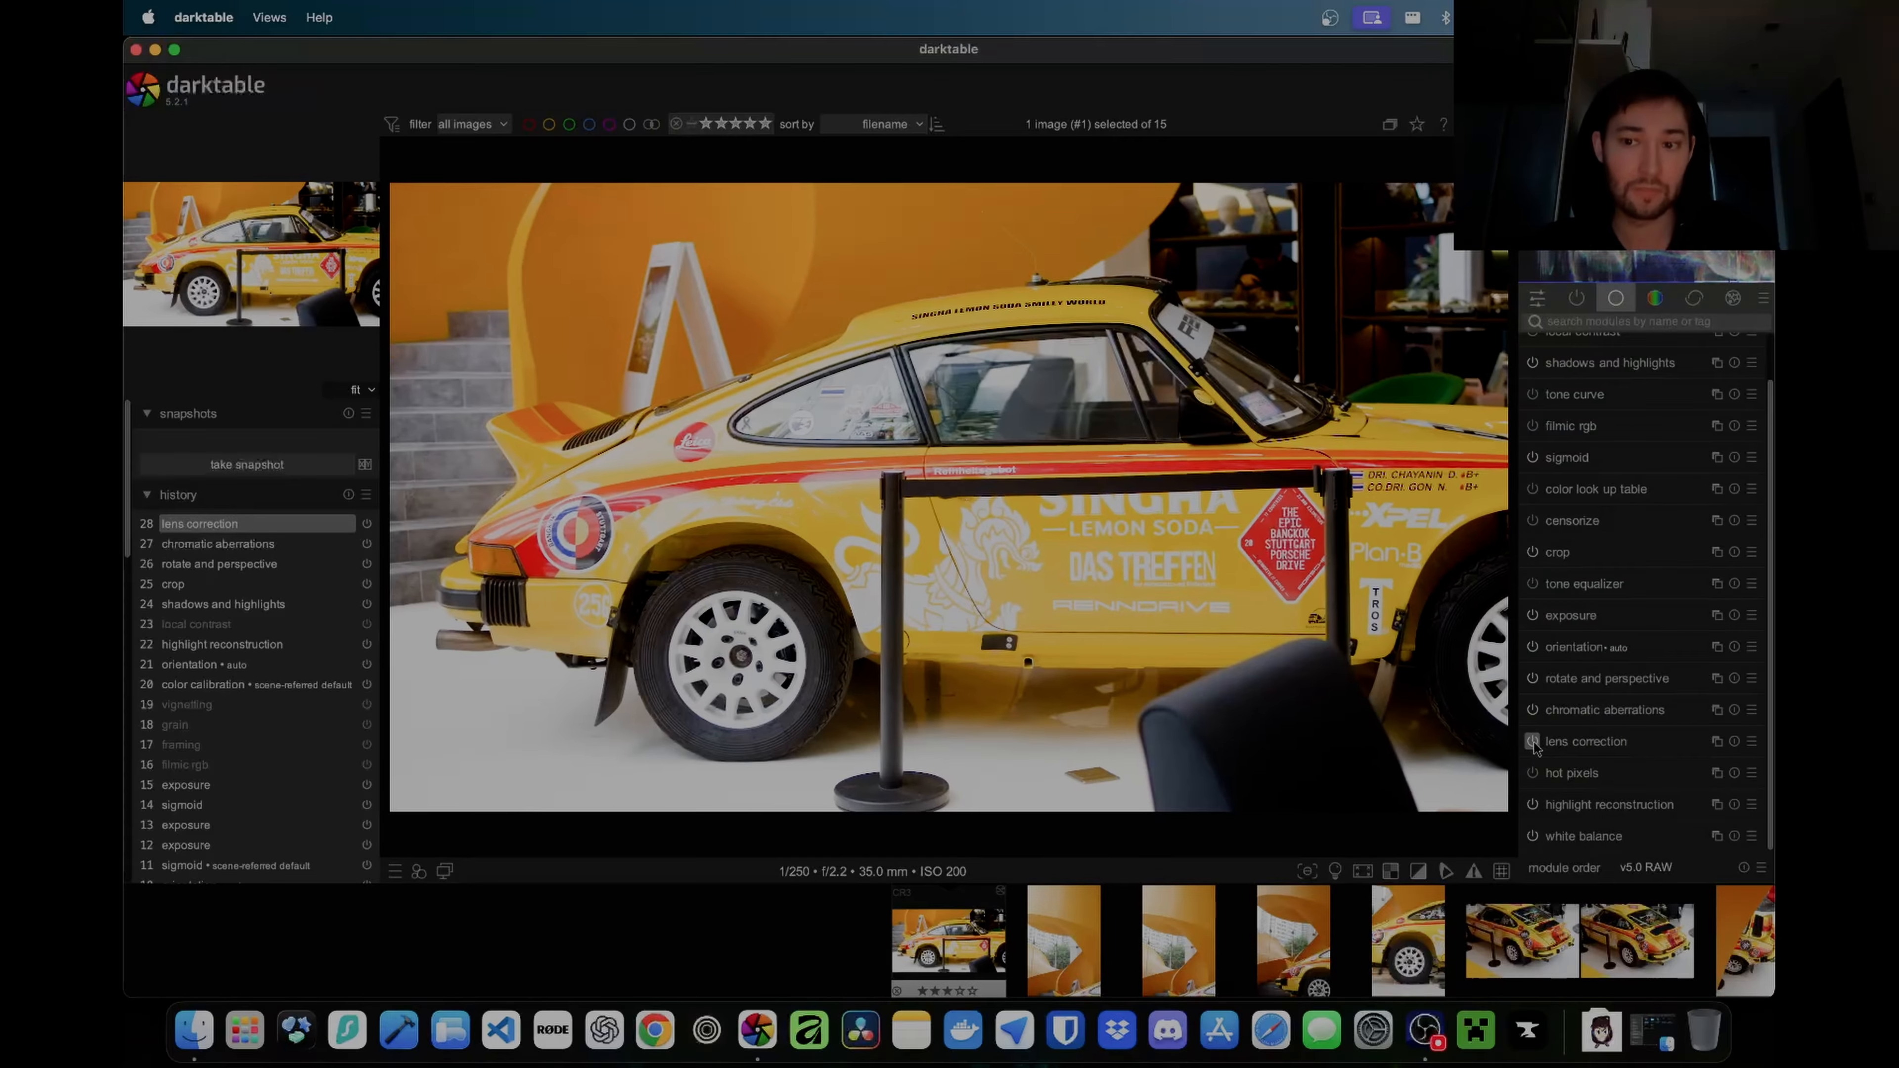
left_click(1534, 743)
left_click(1533, 743)
left_click(1534, 742)
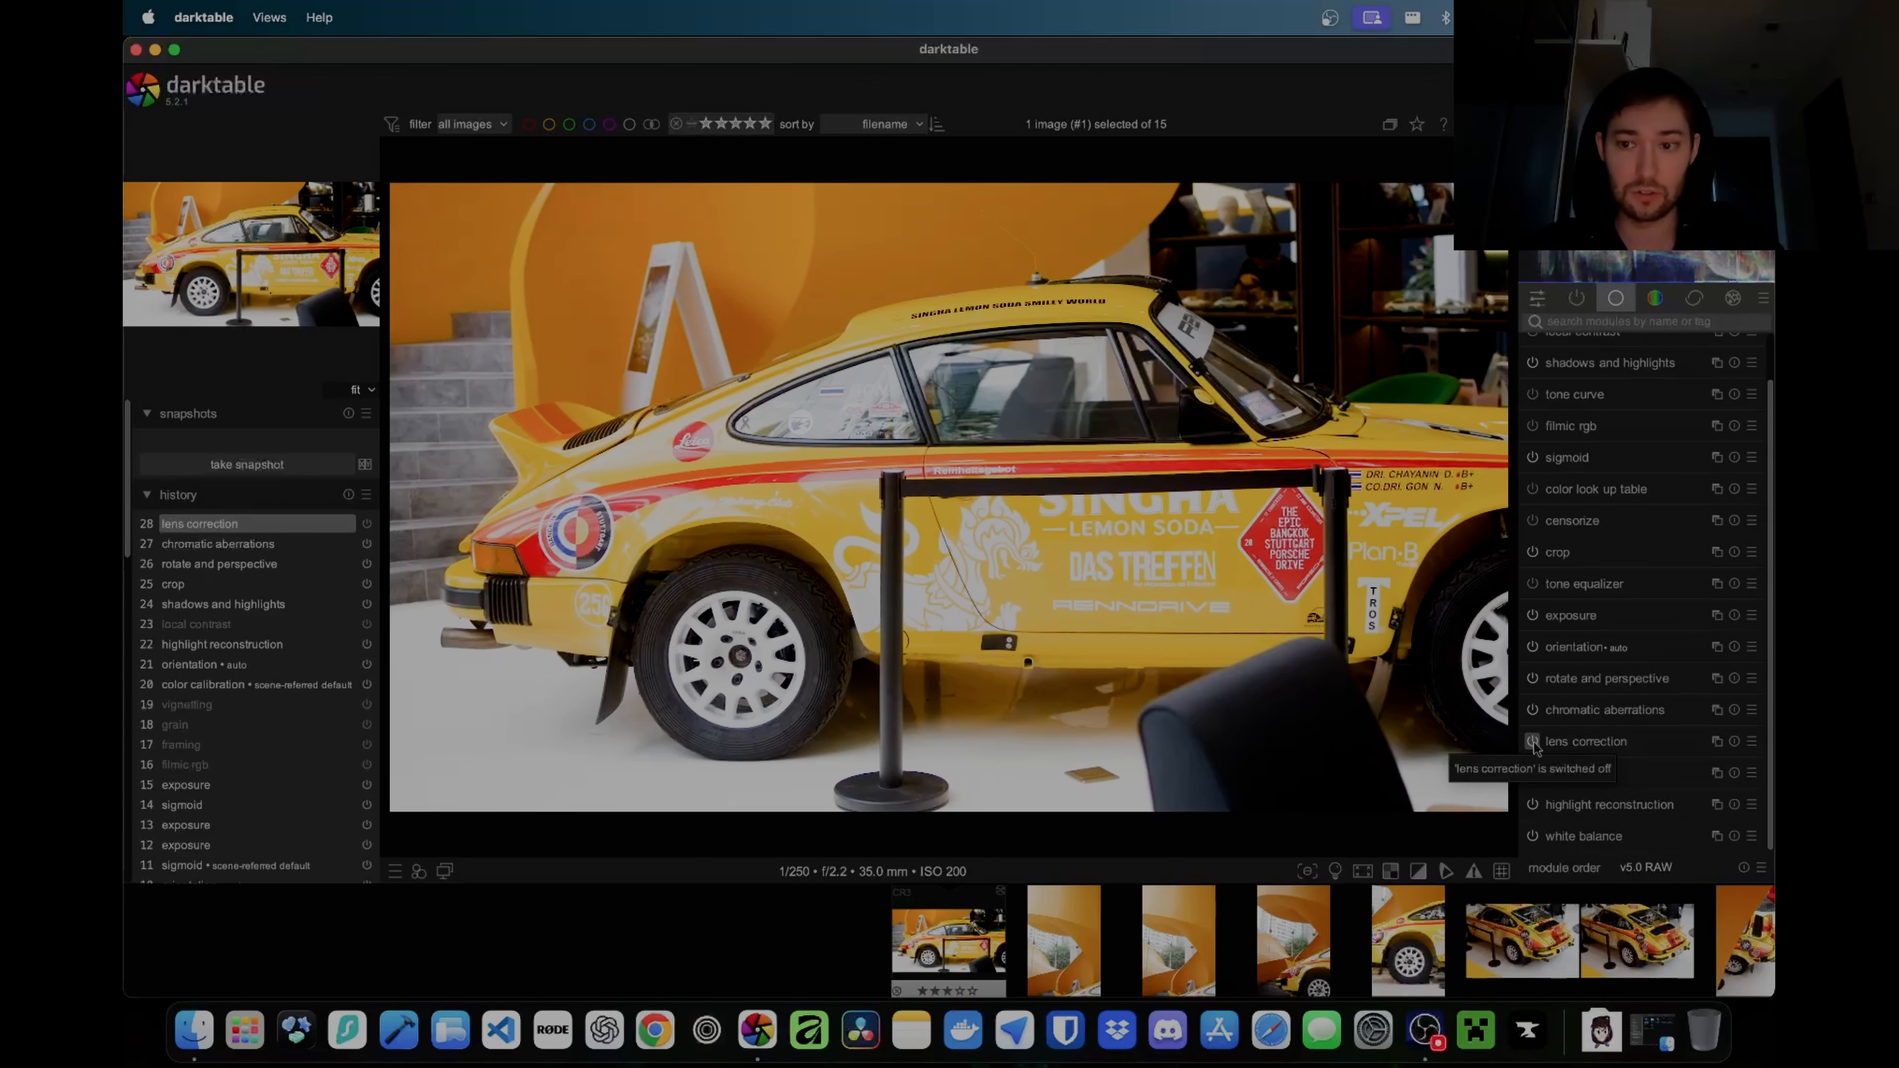
left_click(1533, 743)
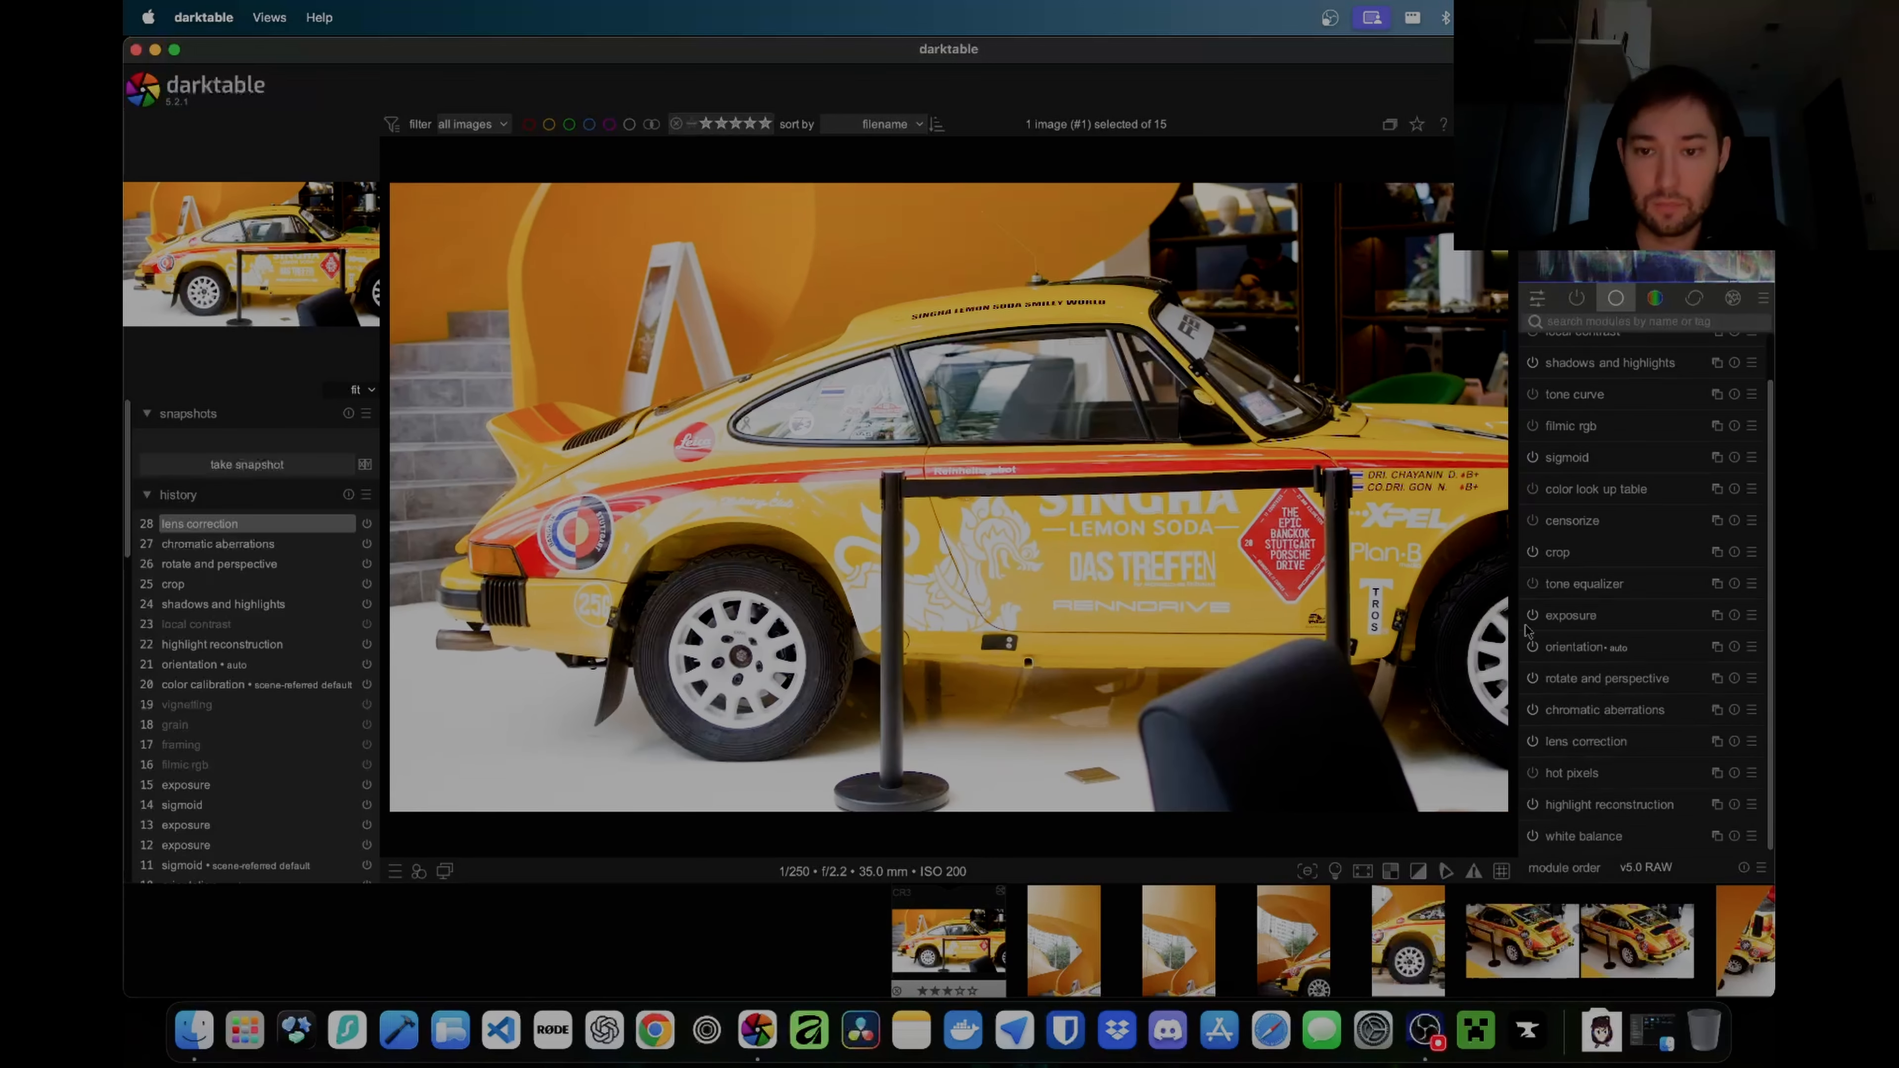
left_click(1533, 743)
left_click(1533, 742)
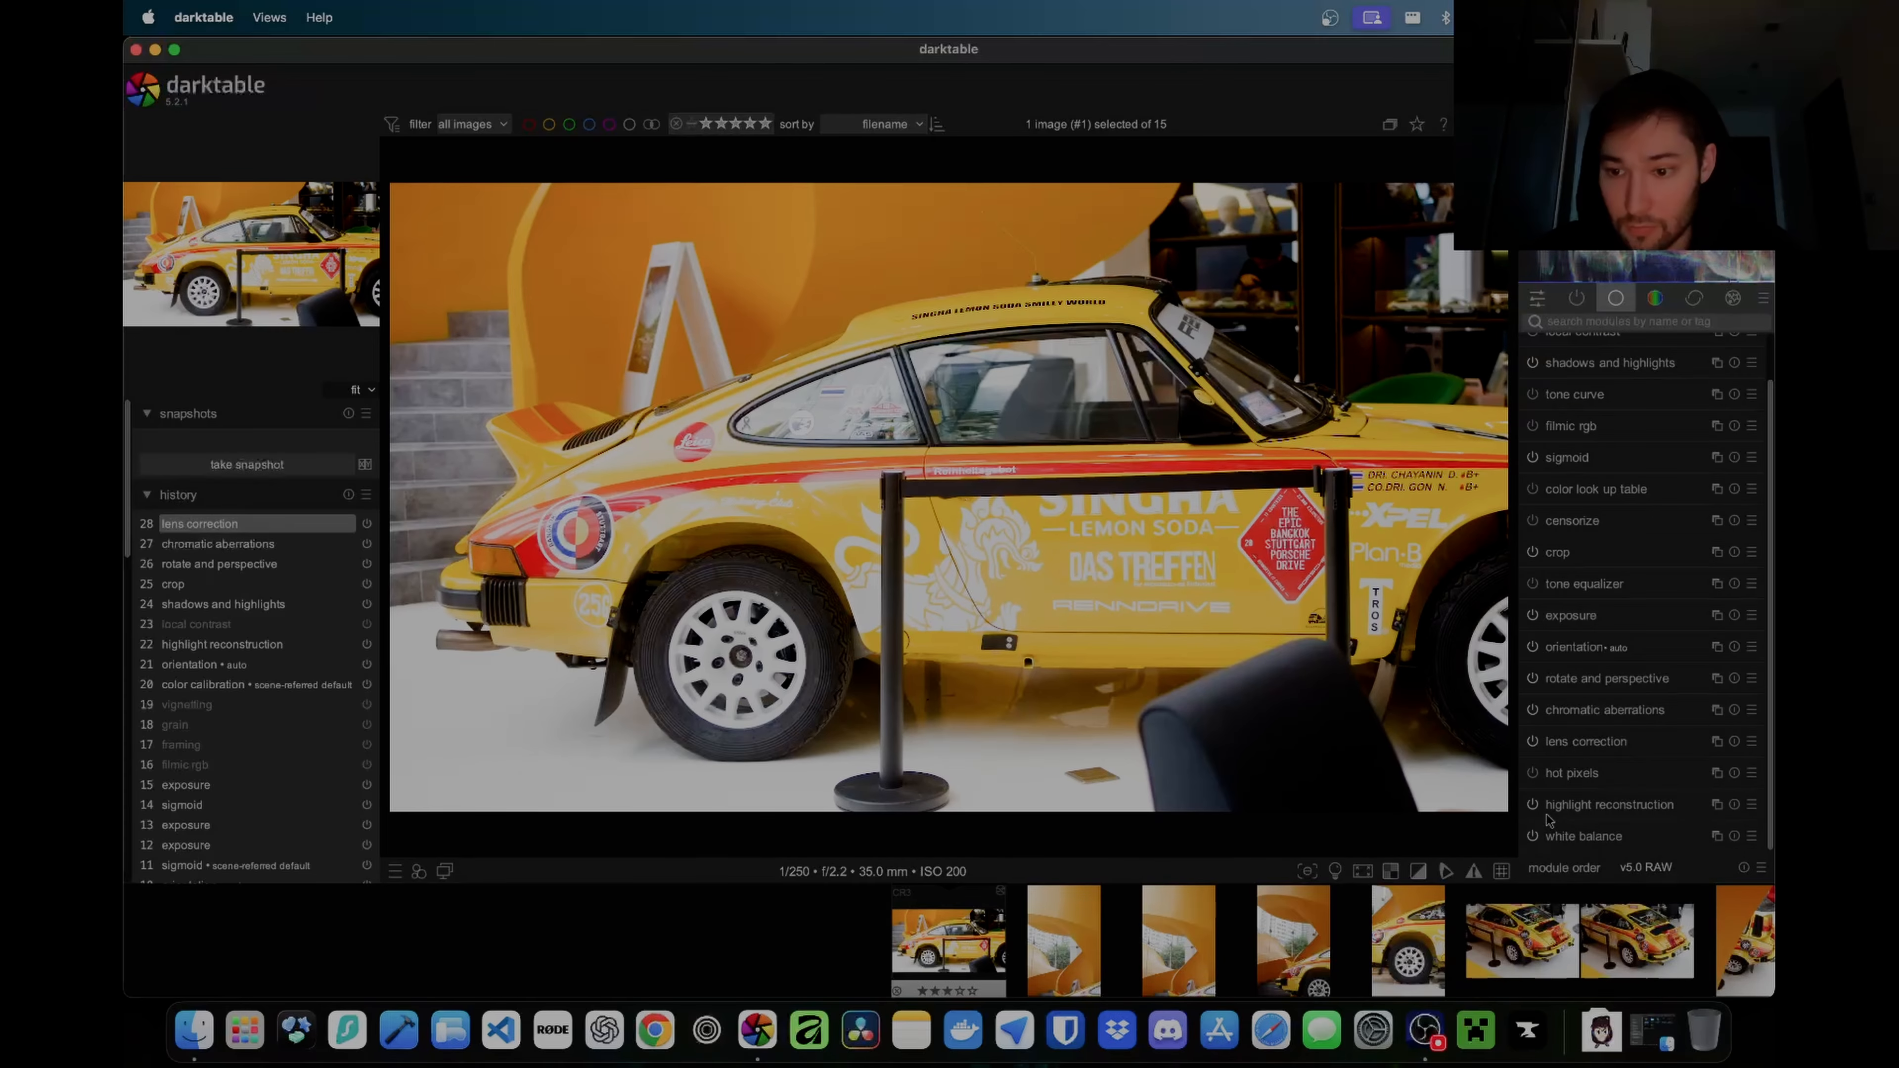
left_click(1532, 743)
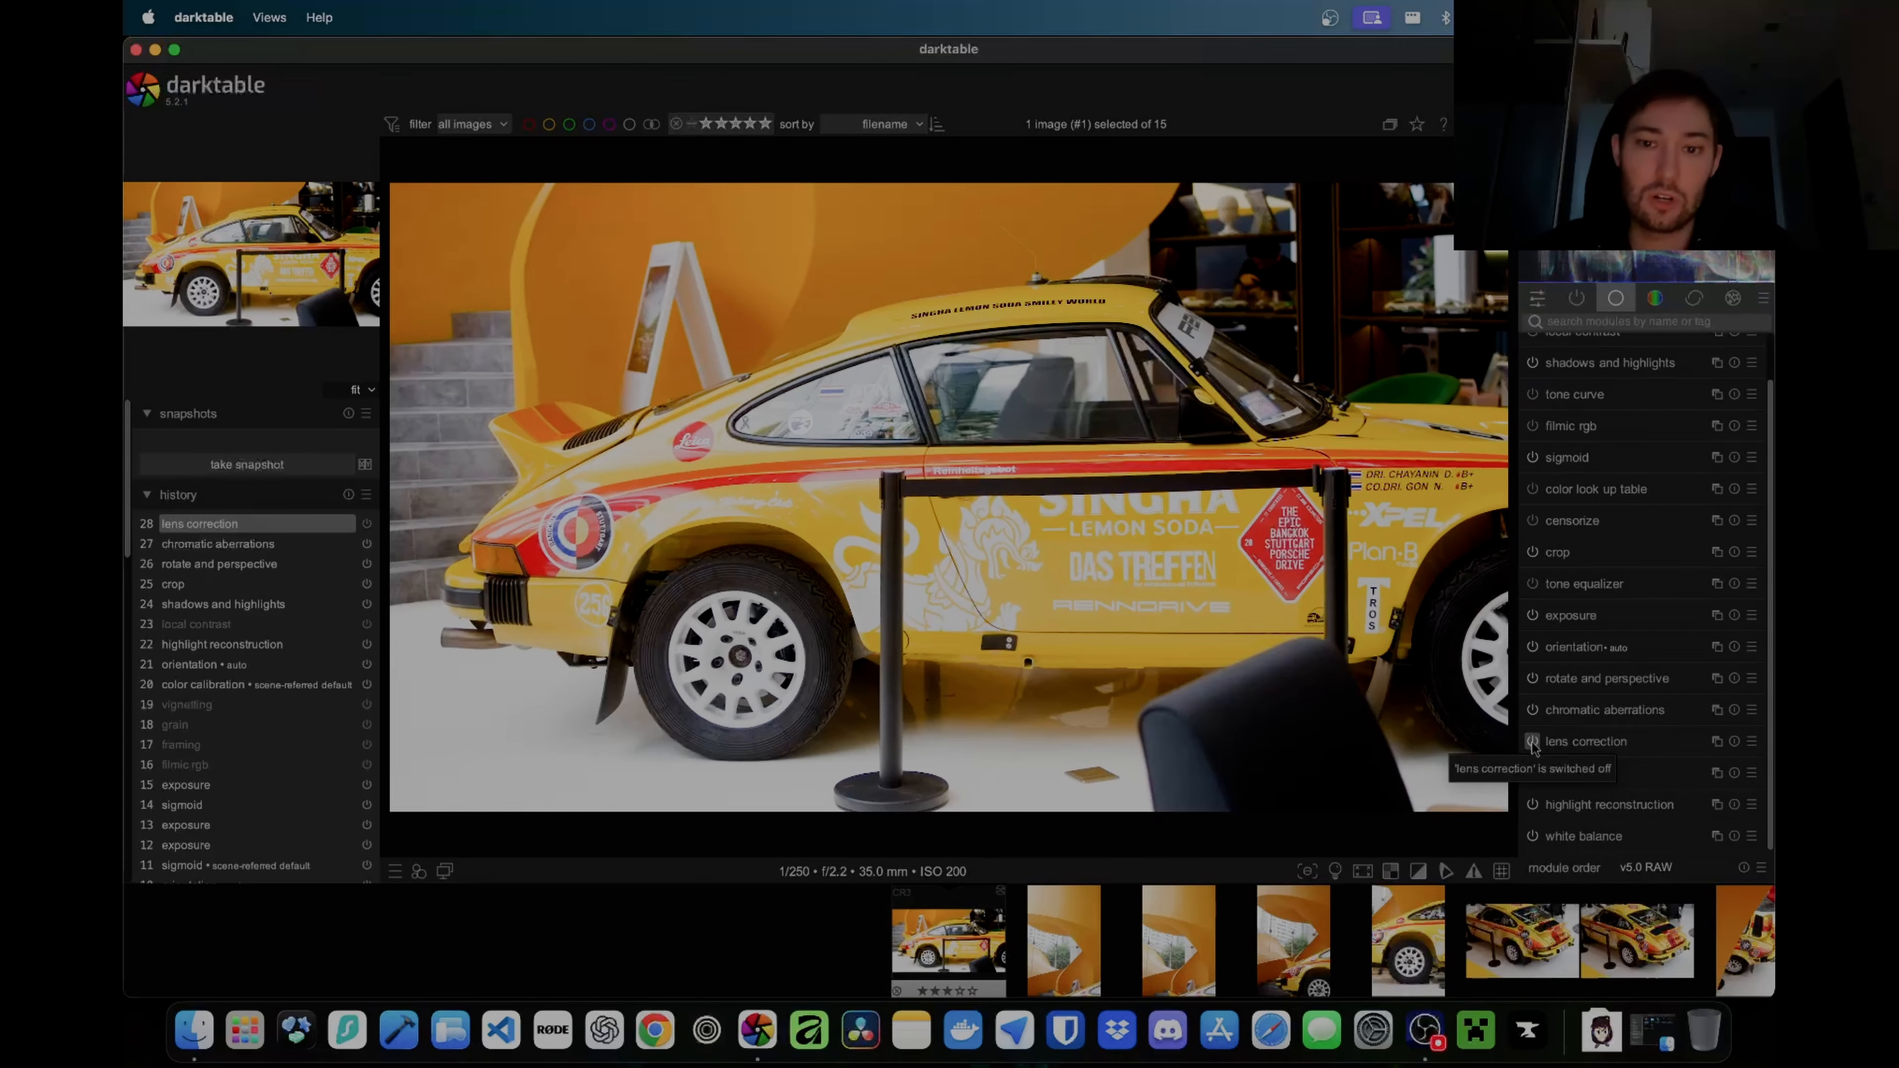
left_click(1532, 742)
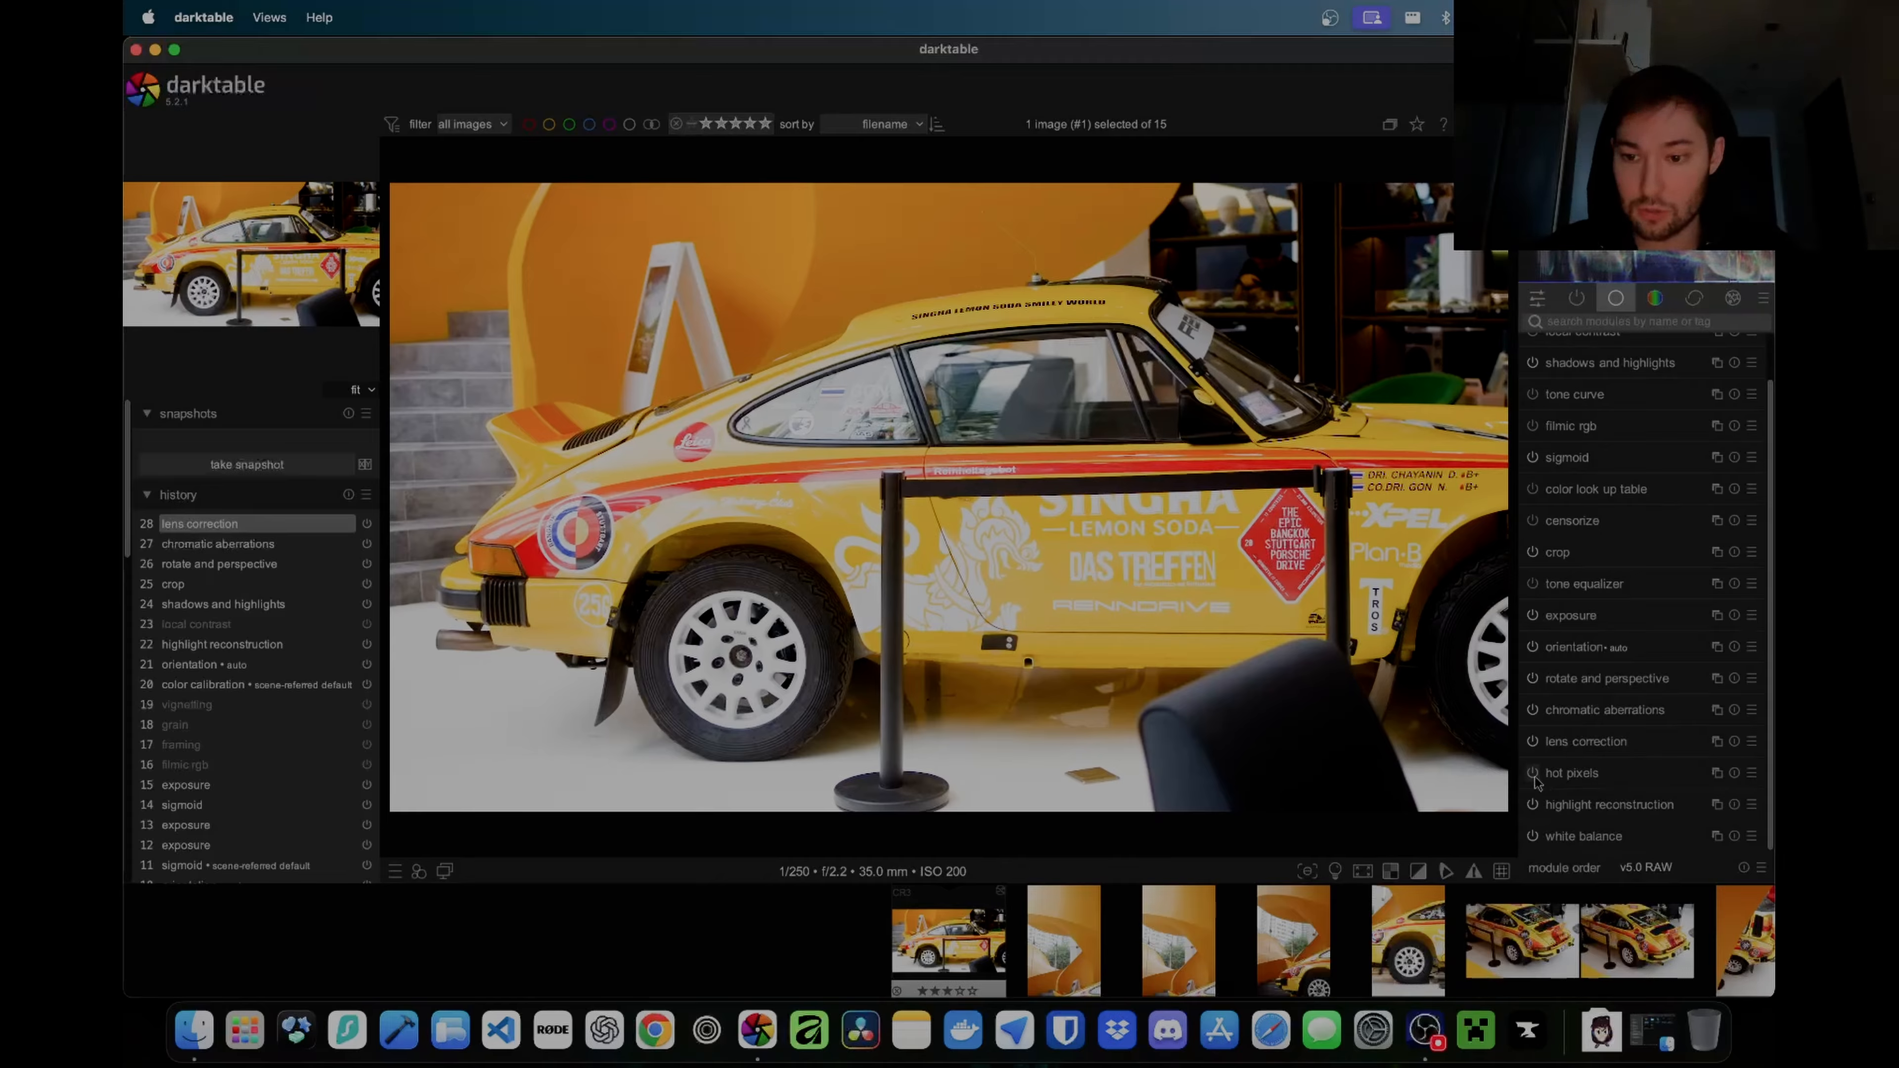
Step: Turn on the hot pixels correction and highlight reconstruction
left_click(1532, 773)
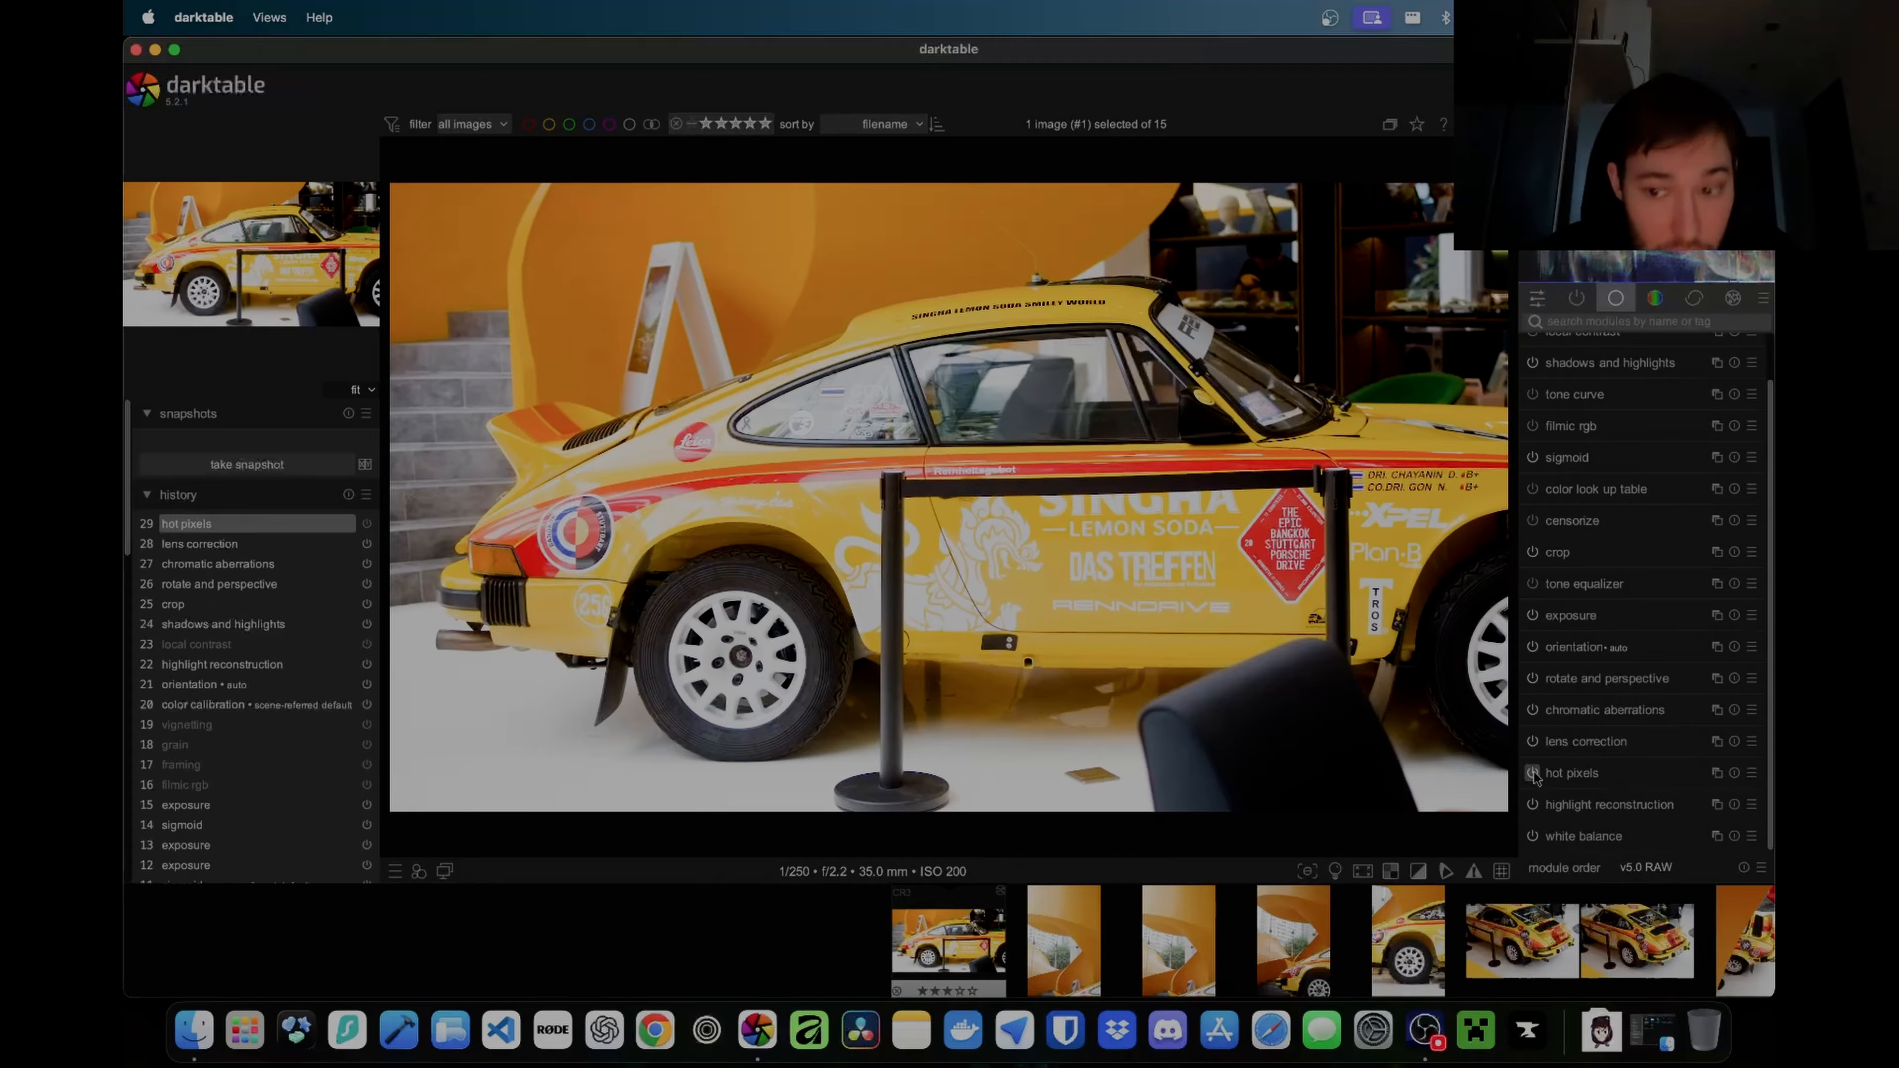
left_click(1532, 805)
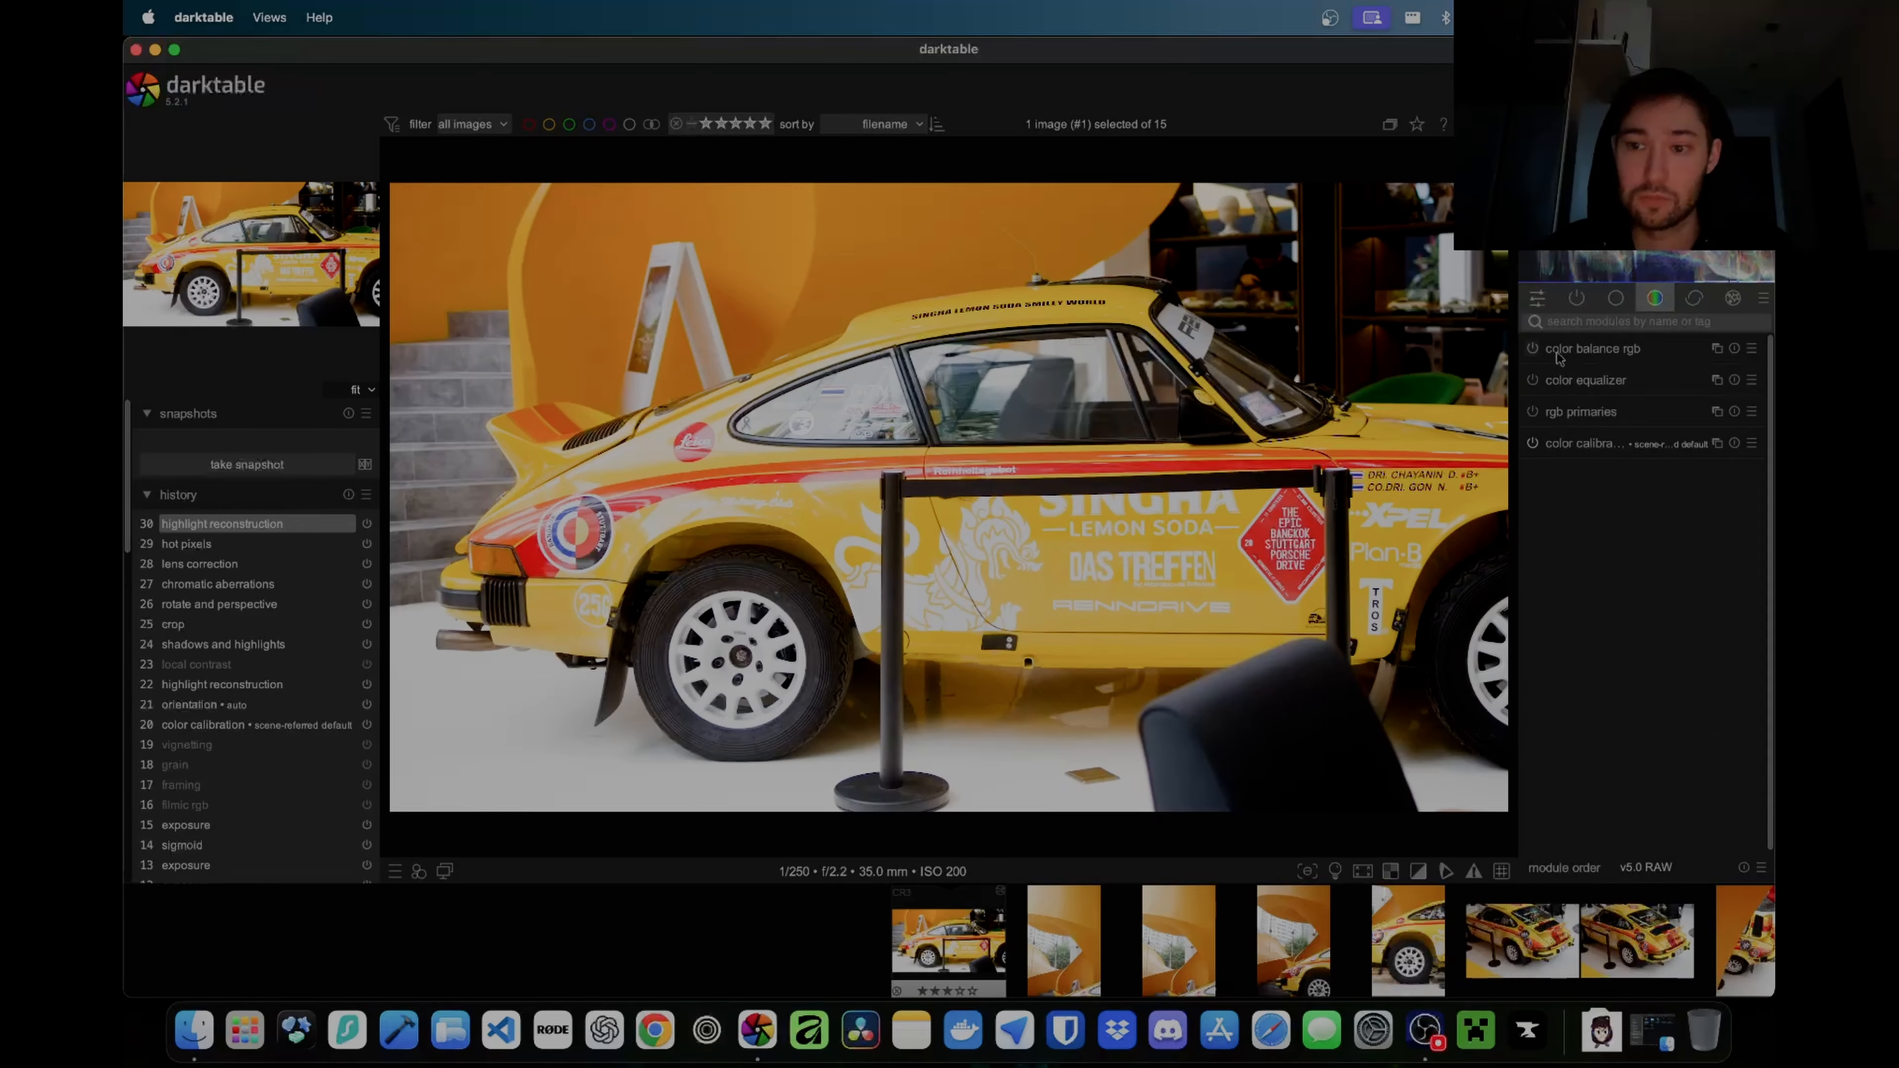
Step: Look through the settings of the color calibration, rgb primaries and color balance rgb modules
left_click(1586, 444)
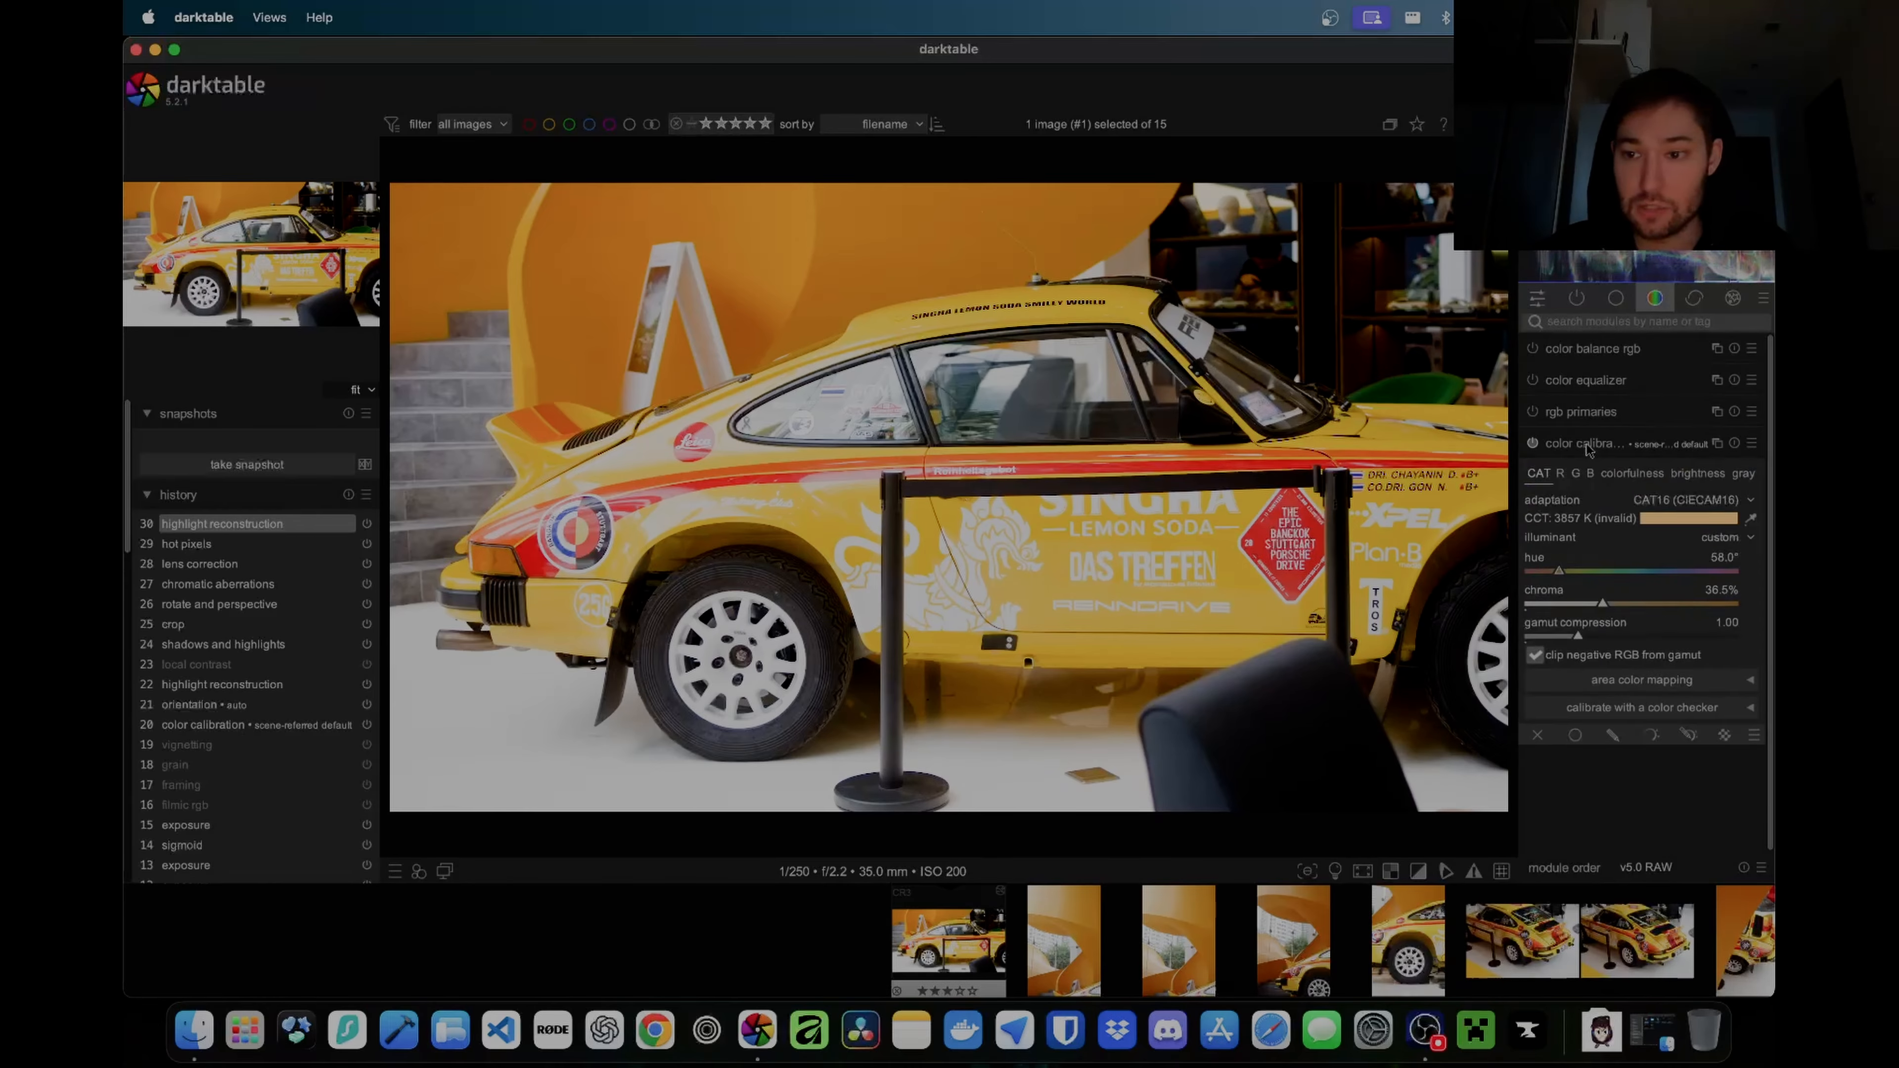
left_click(1586, 444)
left_click(1582, 413)
left_click(1581, 411)
left_click(1589, 351)
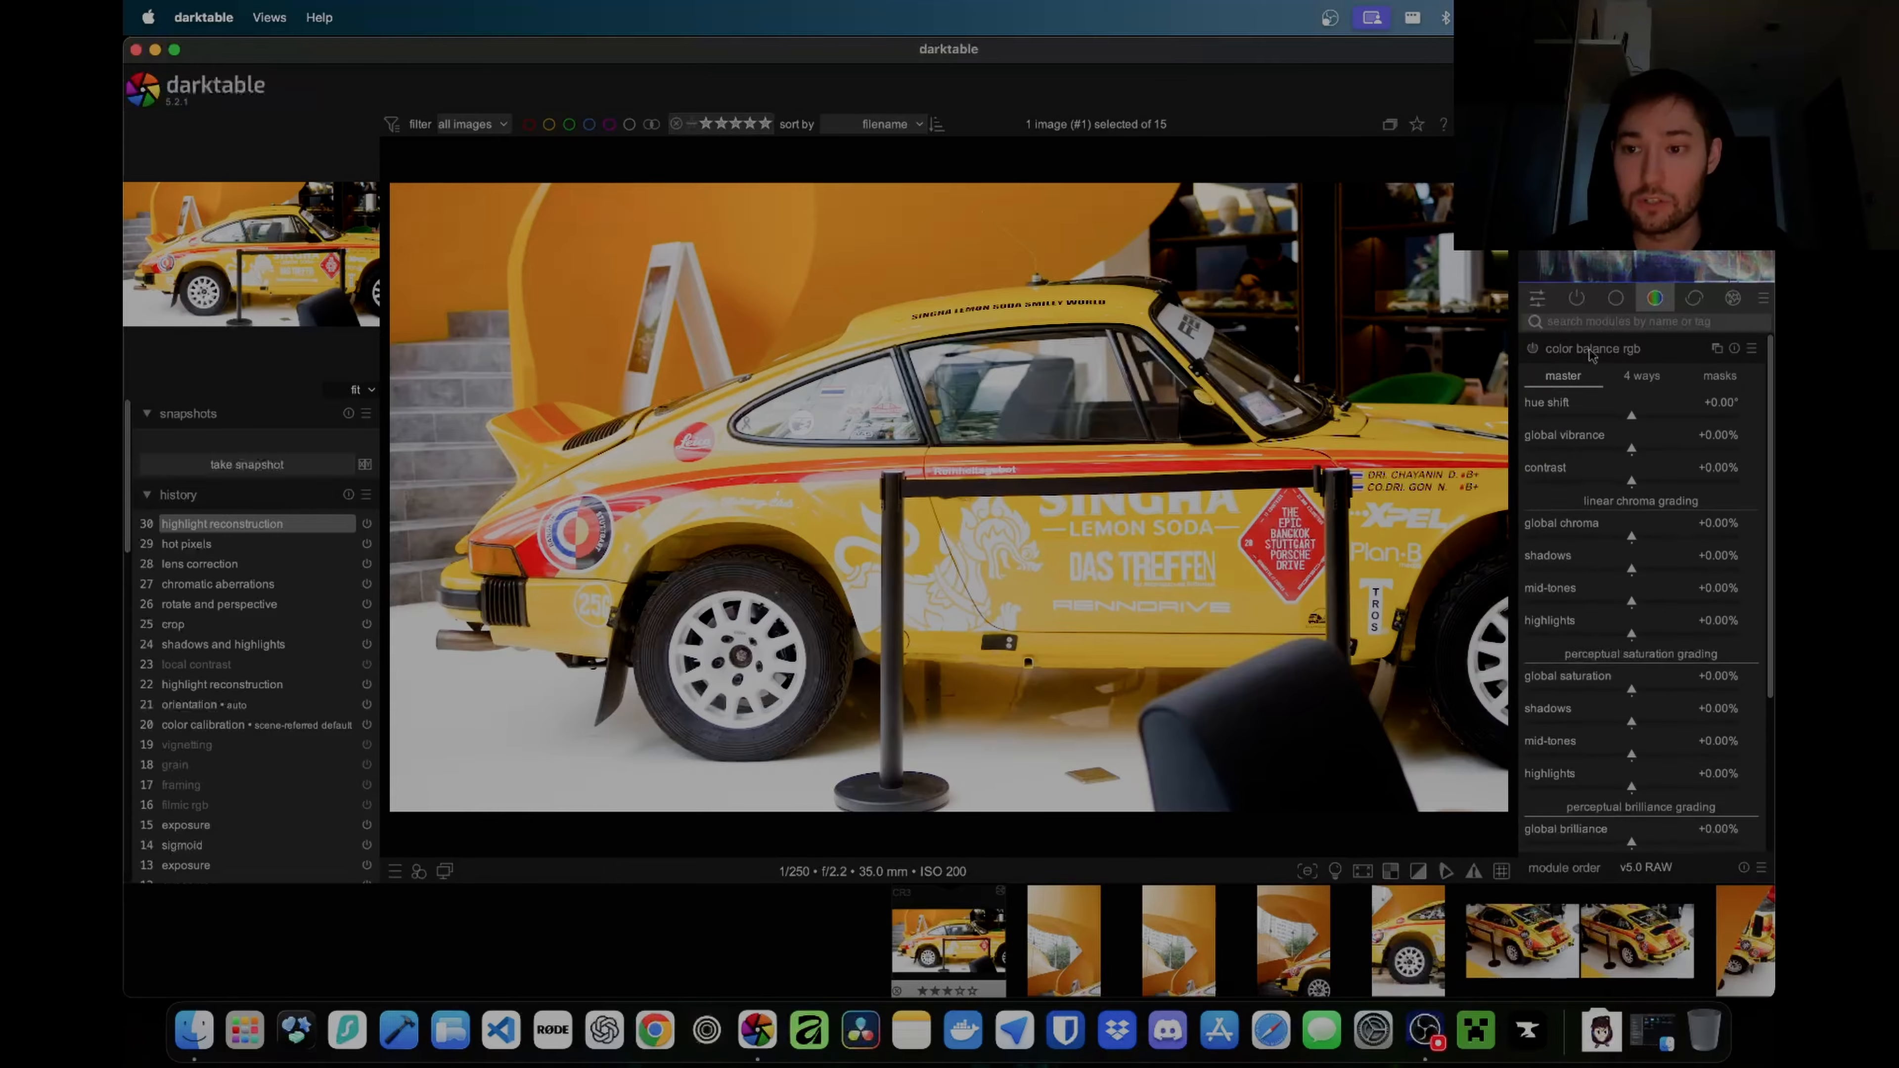
left_click(1558, 345)
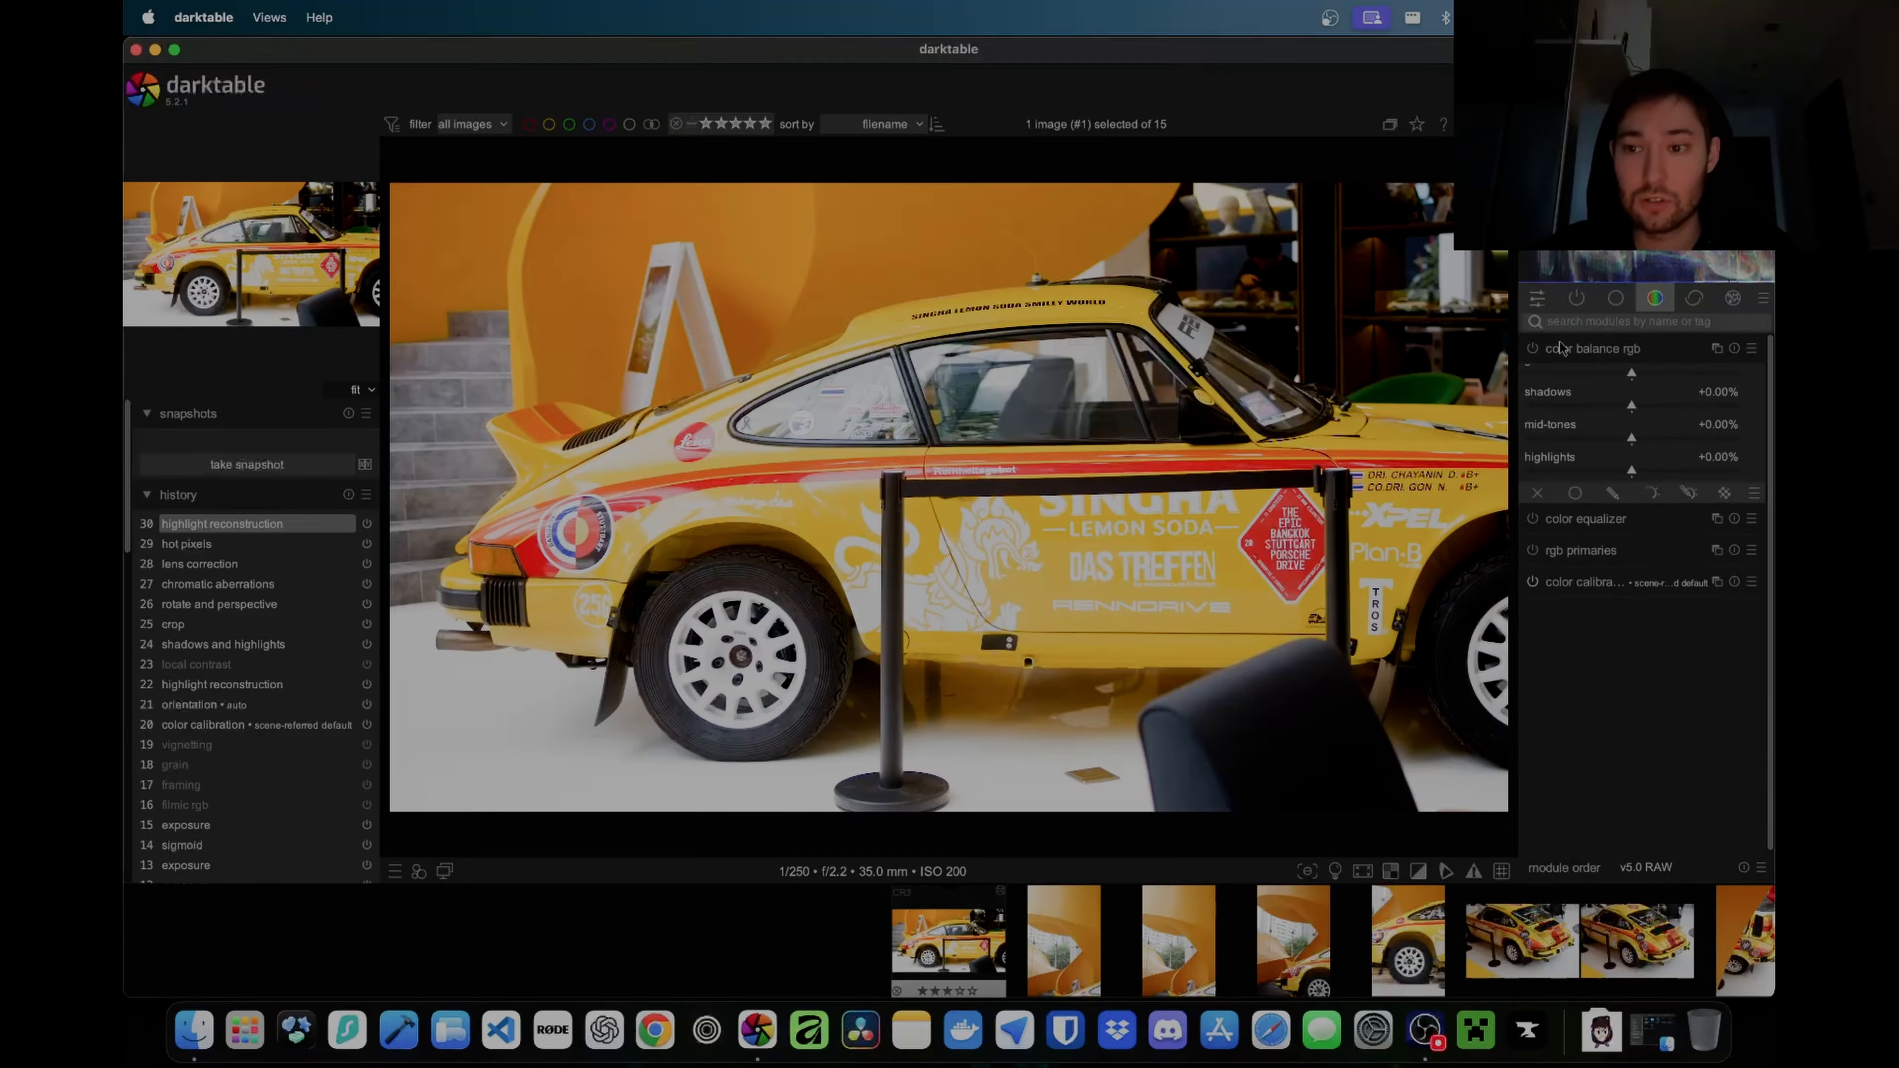
Step: Try the shadows saturation at about +51.79% and about -48.21% in color balance rgb's perceptual saturation grading
left_click(1587, 353)
scroll(1600, 817, "down", 2)
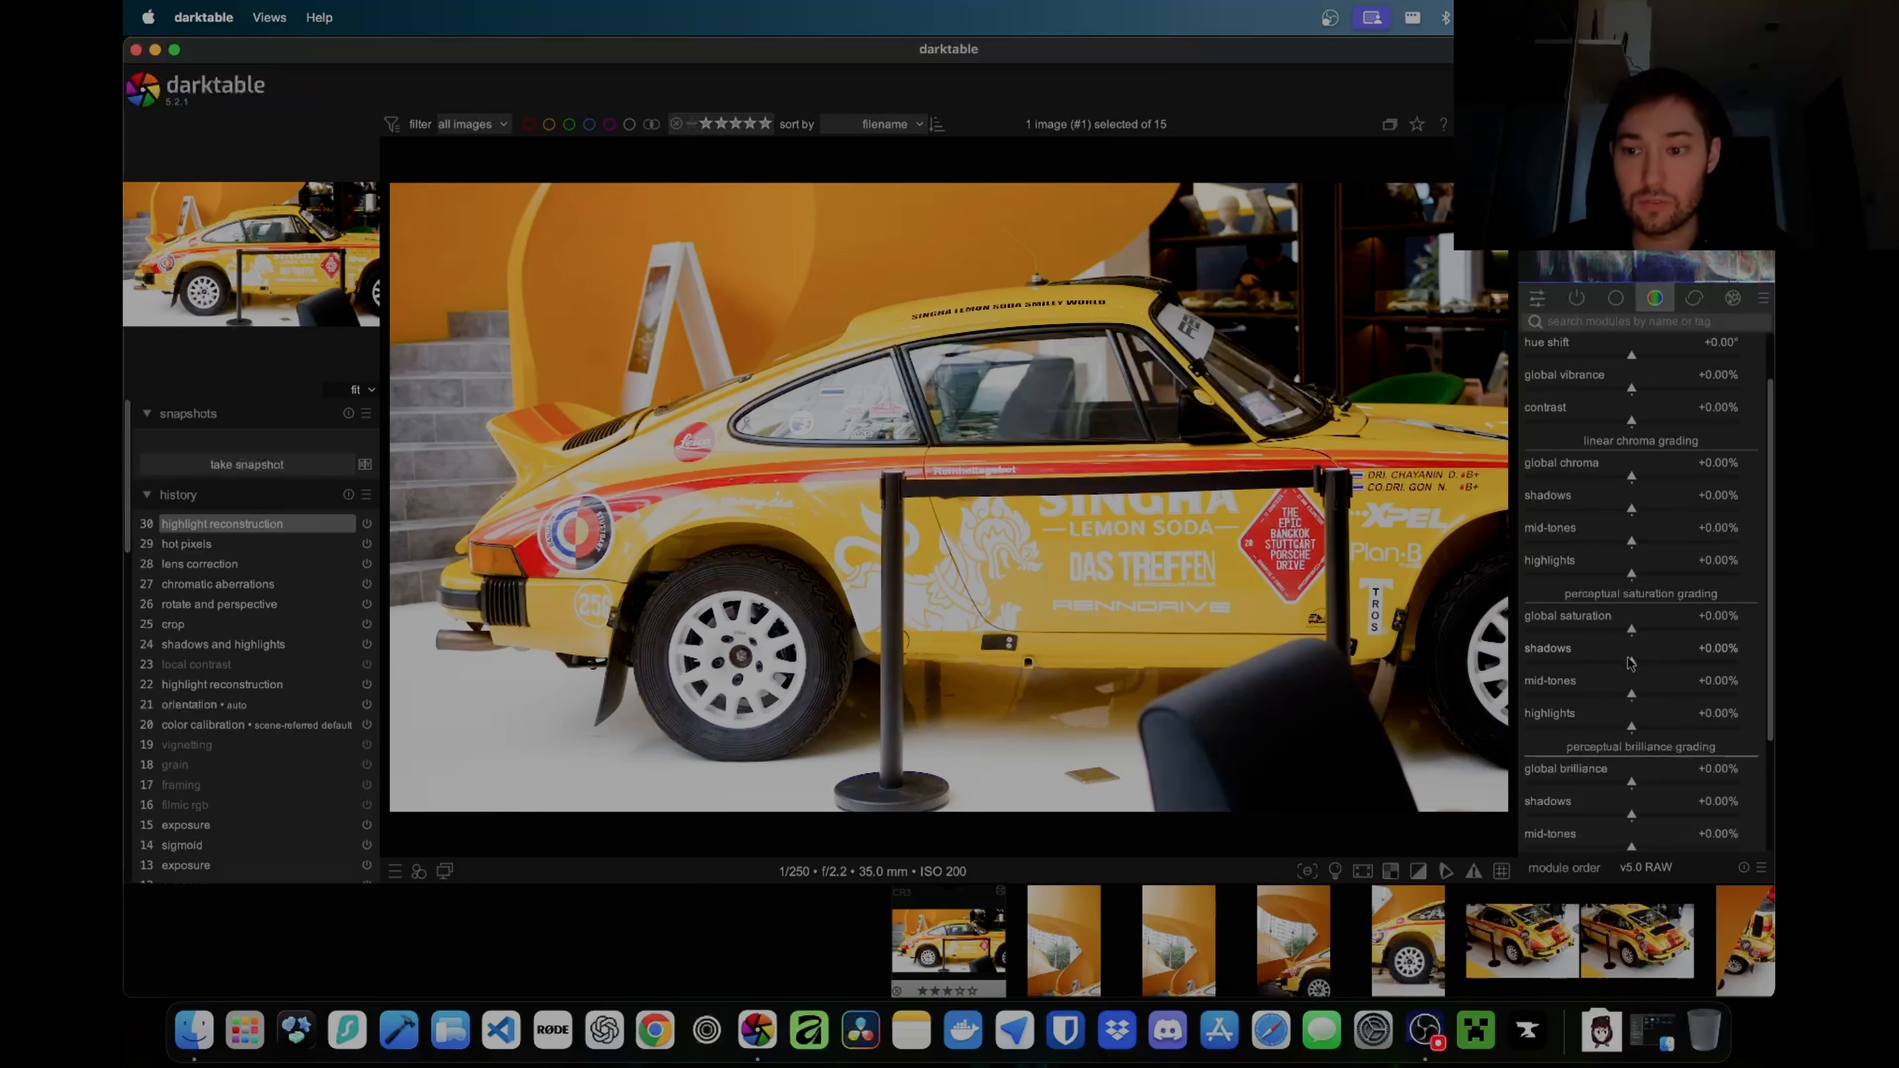
left_click_drag(1630, 661, 1686, 663)
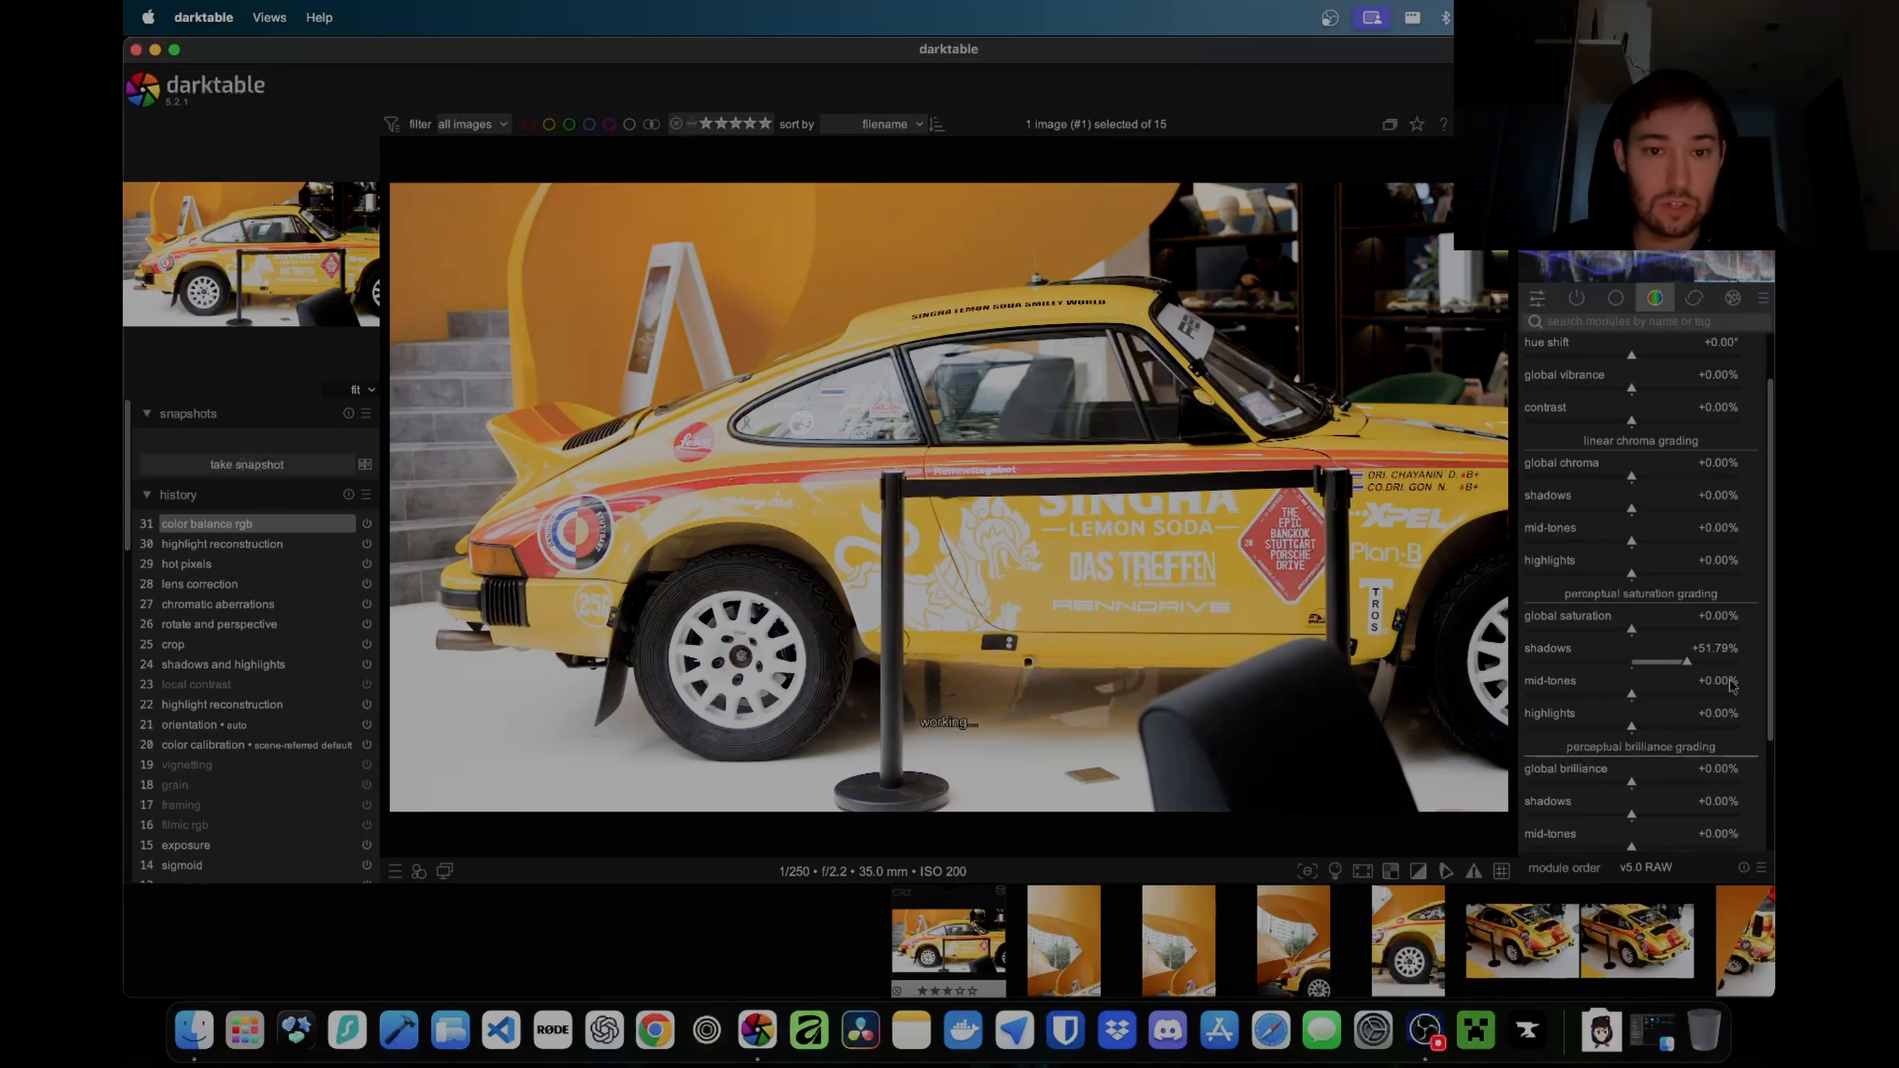
left_click(1579, 662)
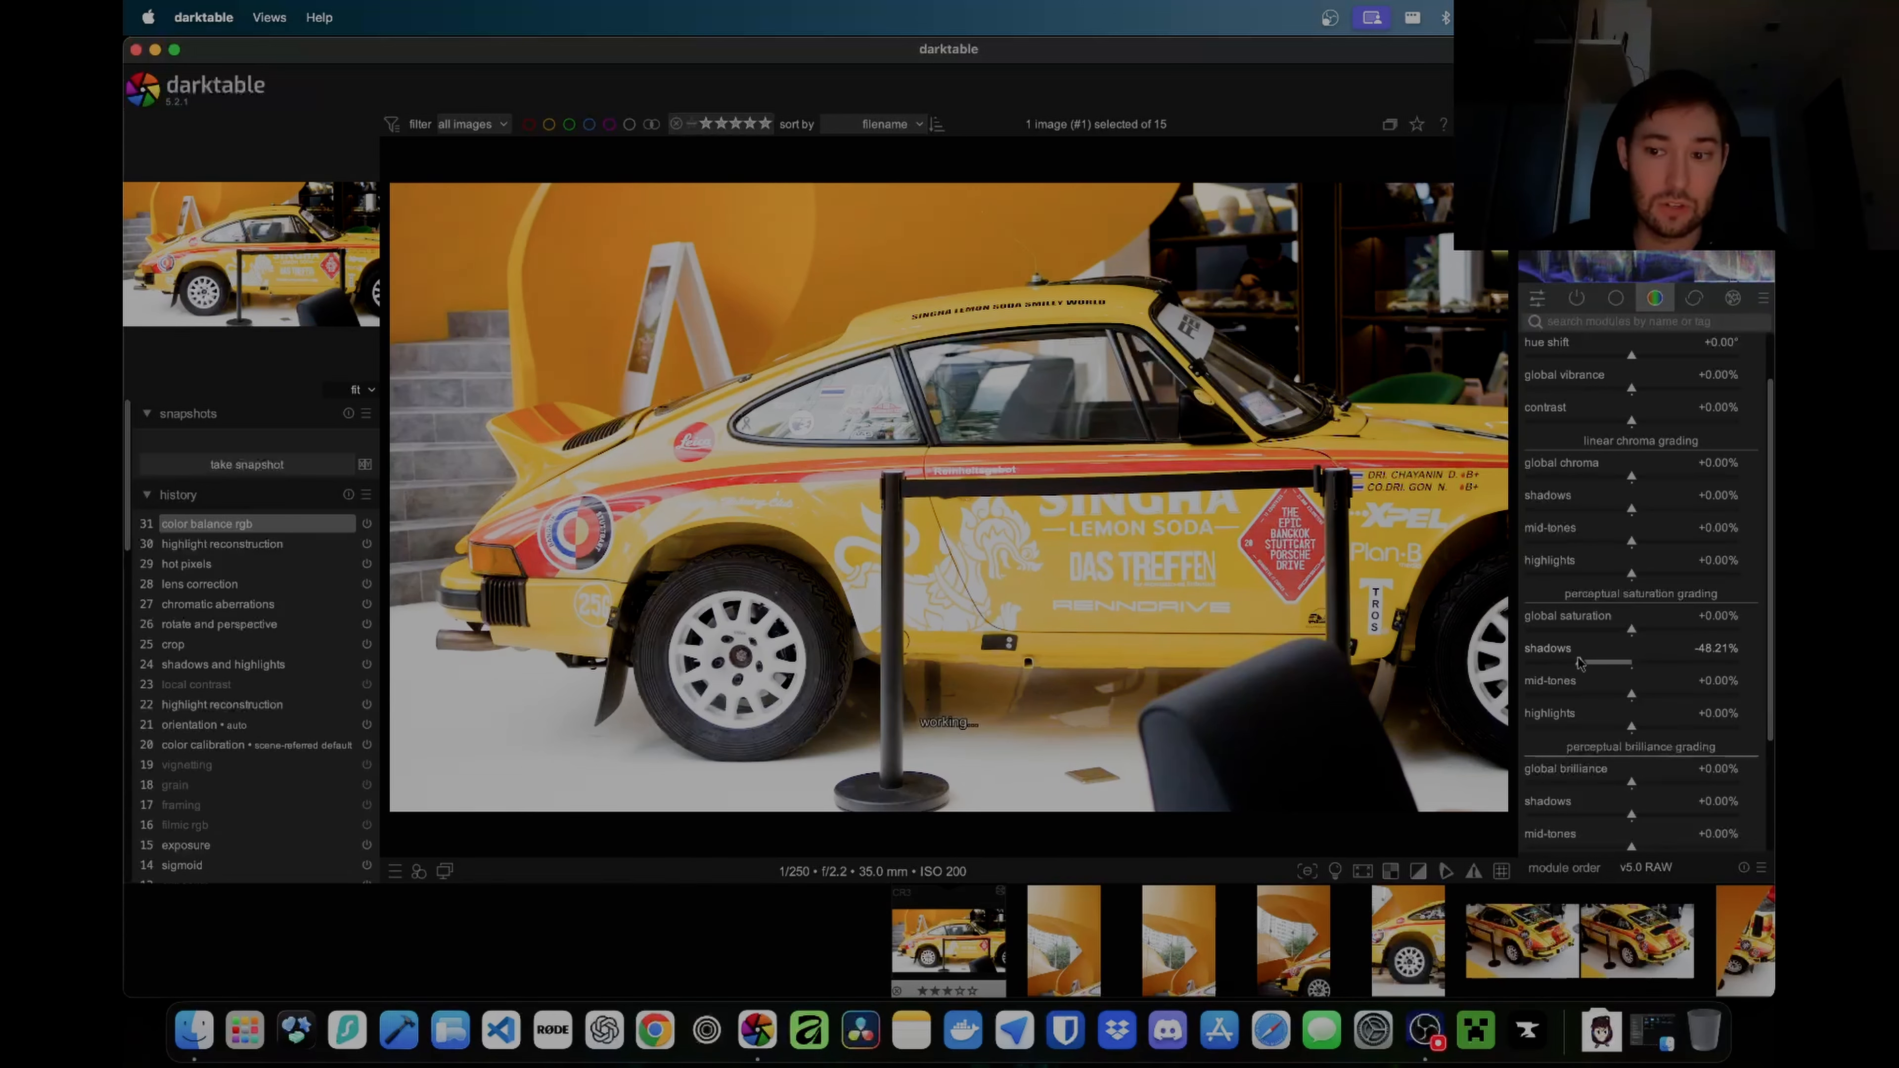
Step: Reset the shadows saturation, set the global saturation to about +15.18% and collapse the color balance rgb module
mouse_move(1580, 662)
left_mouse_down()
mouse_move(1529, 662)
mouse_move(1626, 665)
mouse_move(1650, 641)
left_mouse_up()
double_click(1625, 662)
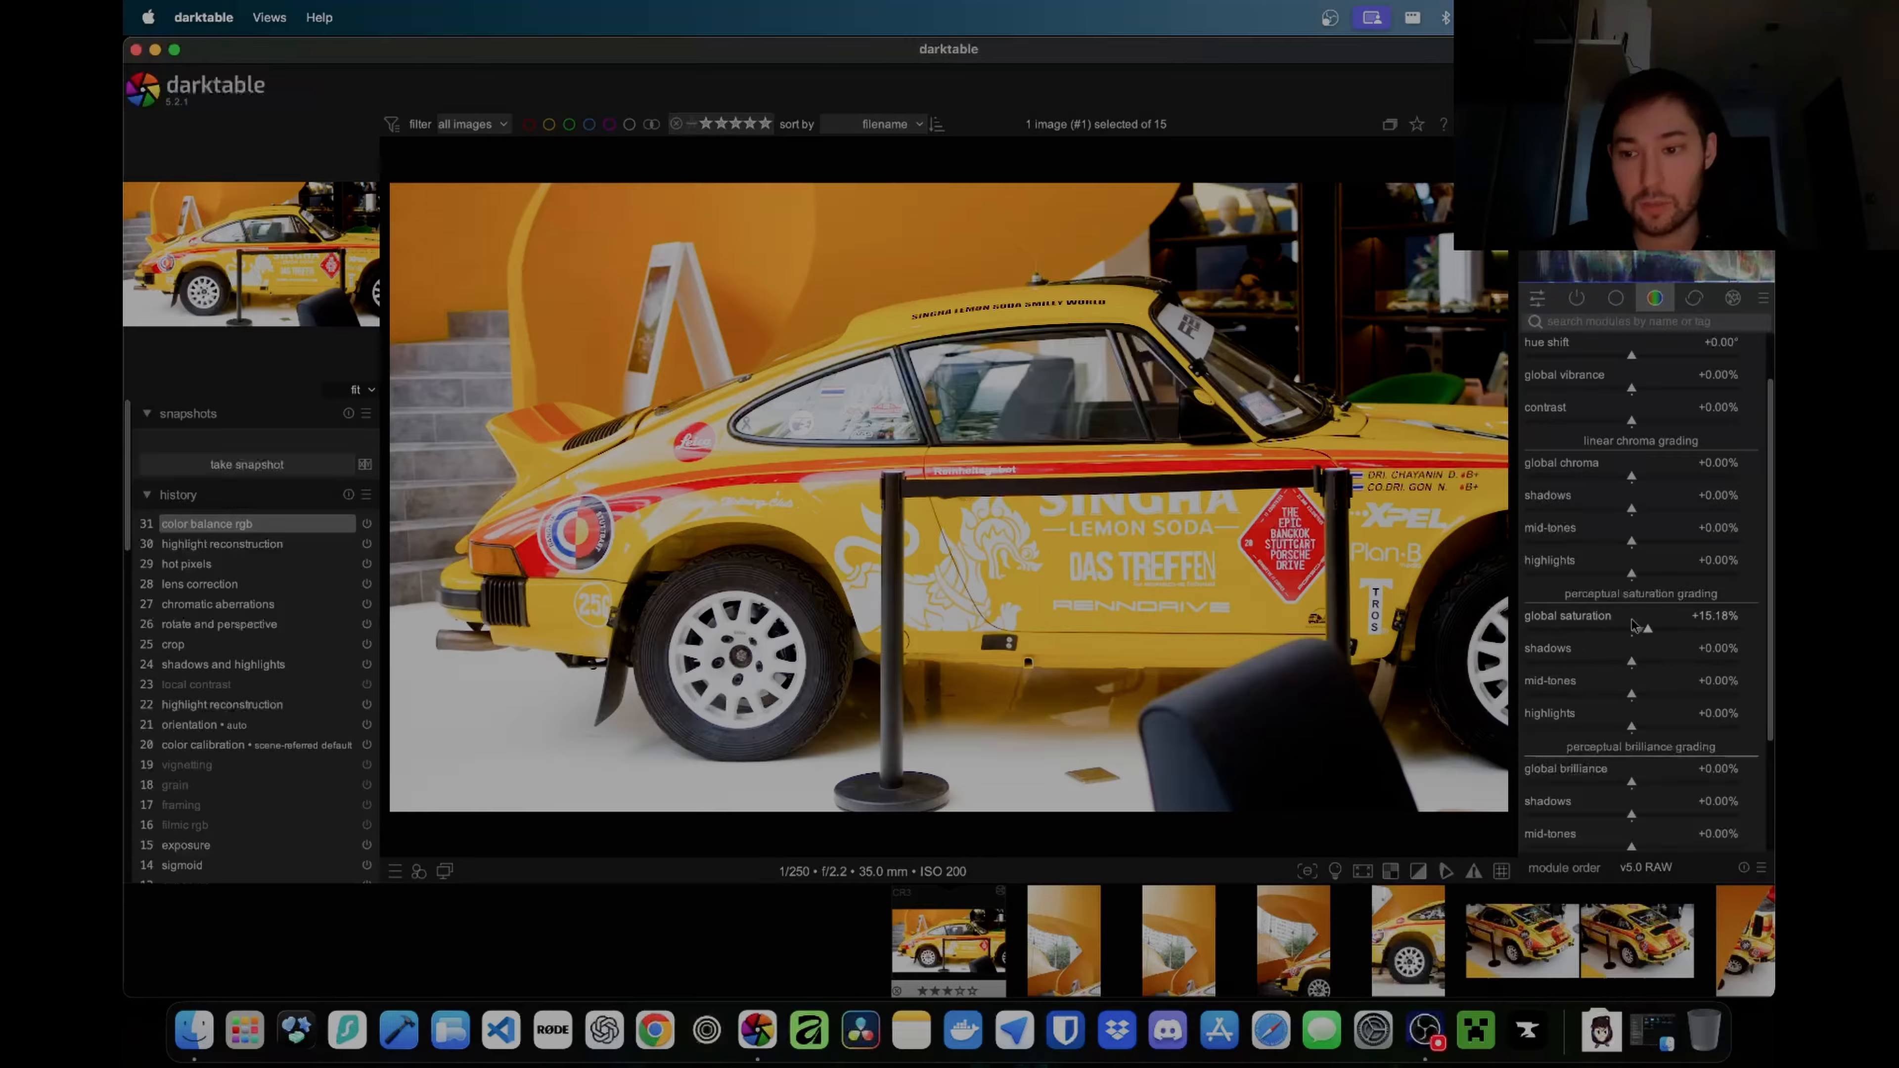
scroll(1632, 391, "up", 2)
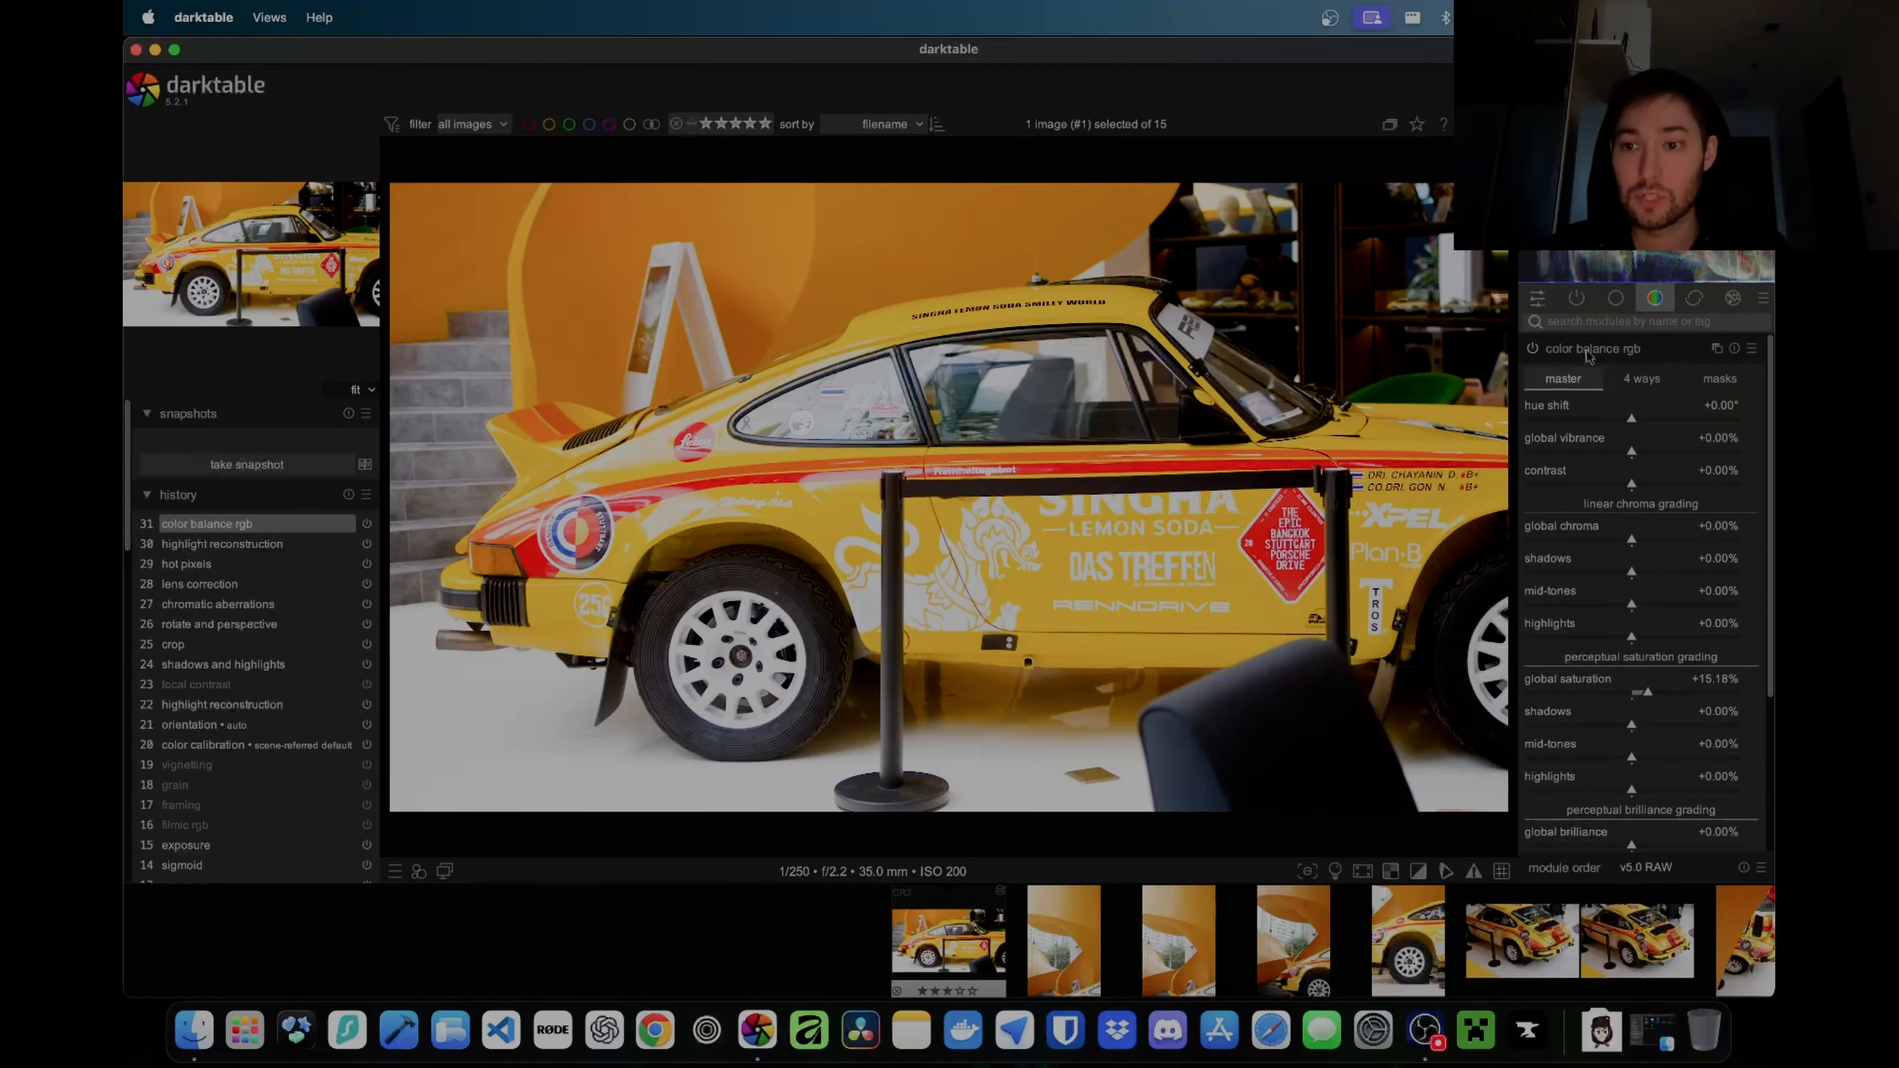
left_click(1590, 356)
Step: Check the color equalizer, rgb primaries and color calibration settings, and show the group of correction modules
left_click(1586, 381)
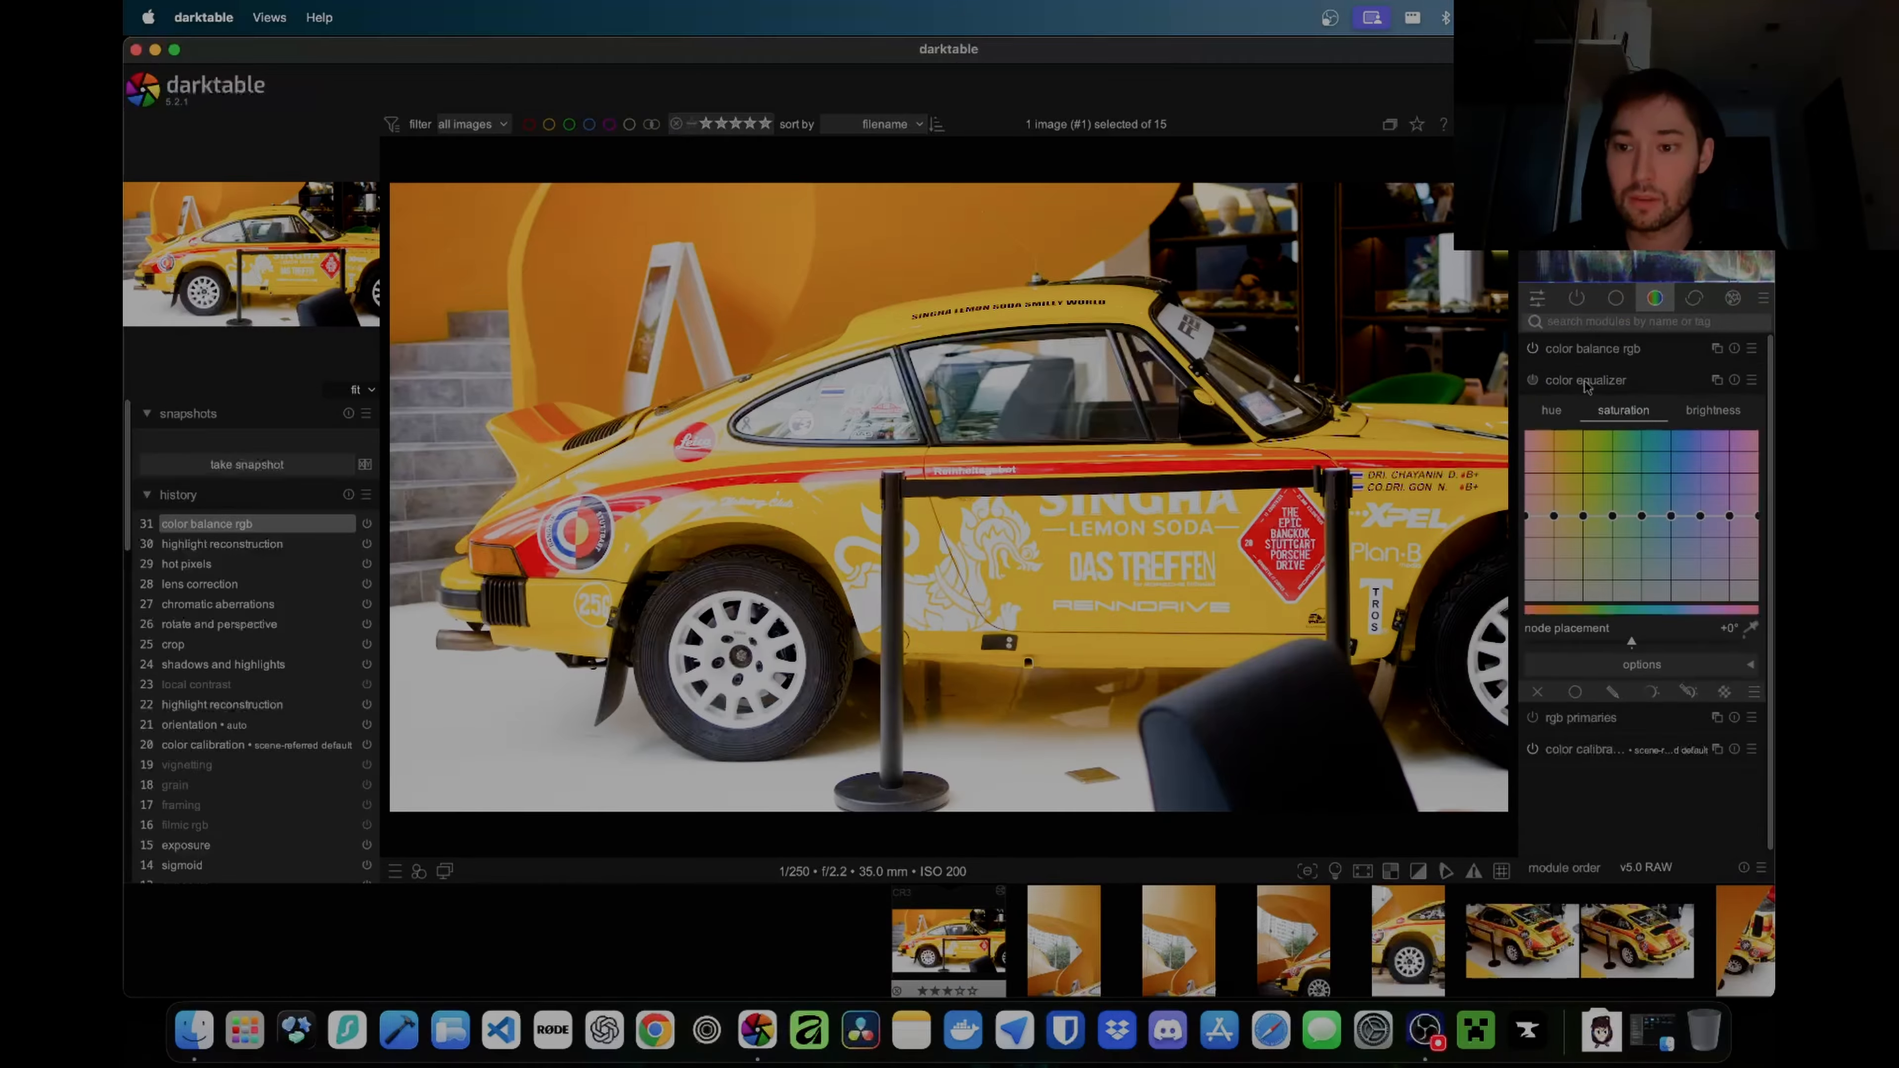
left_click(1585, 382)
left_click(1589, 413)
left_click(1590, 412)
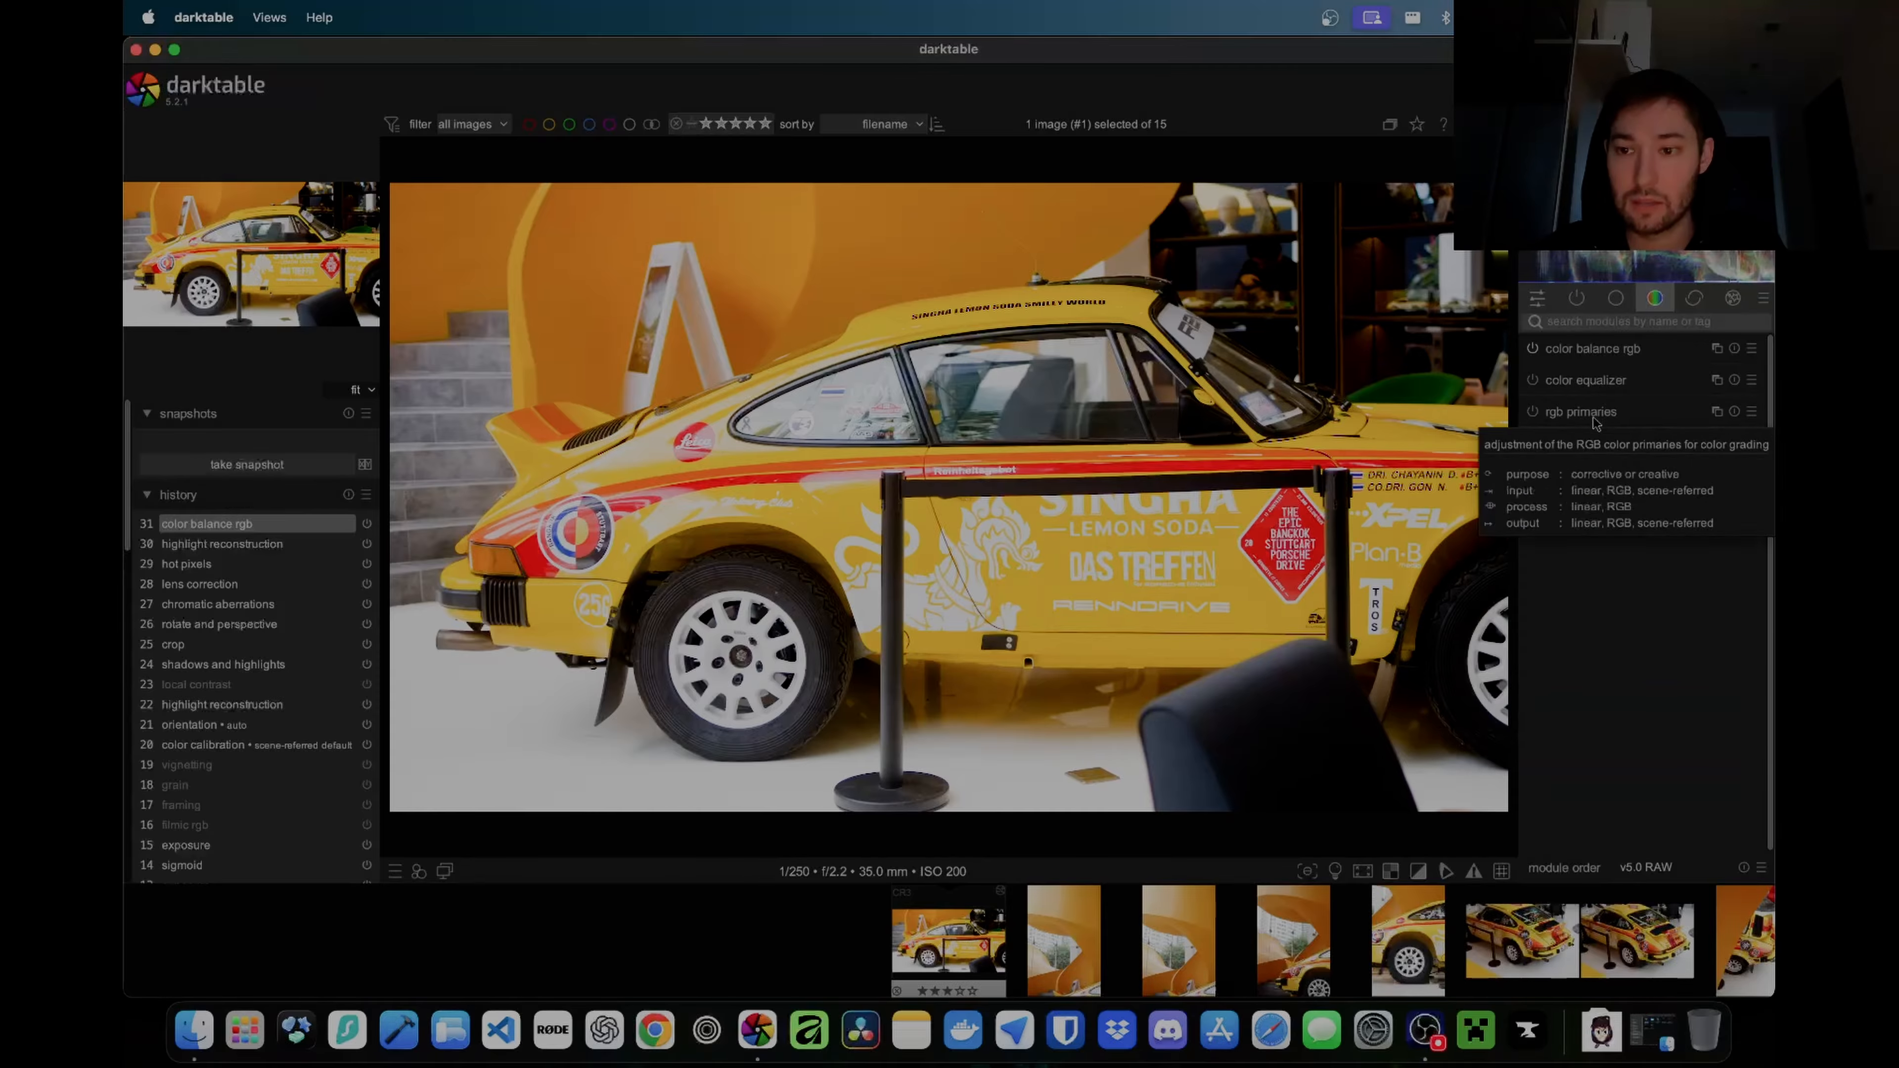
left_click(1581, 447)
left_click(1580, 448)
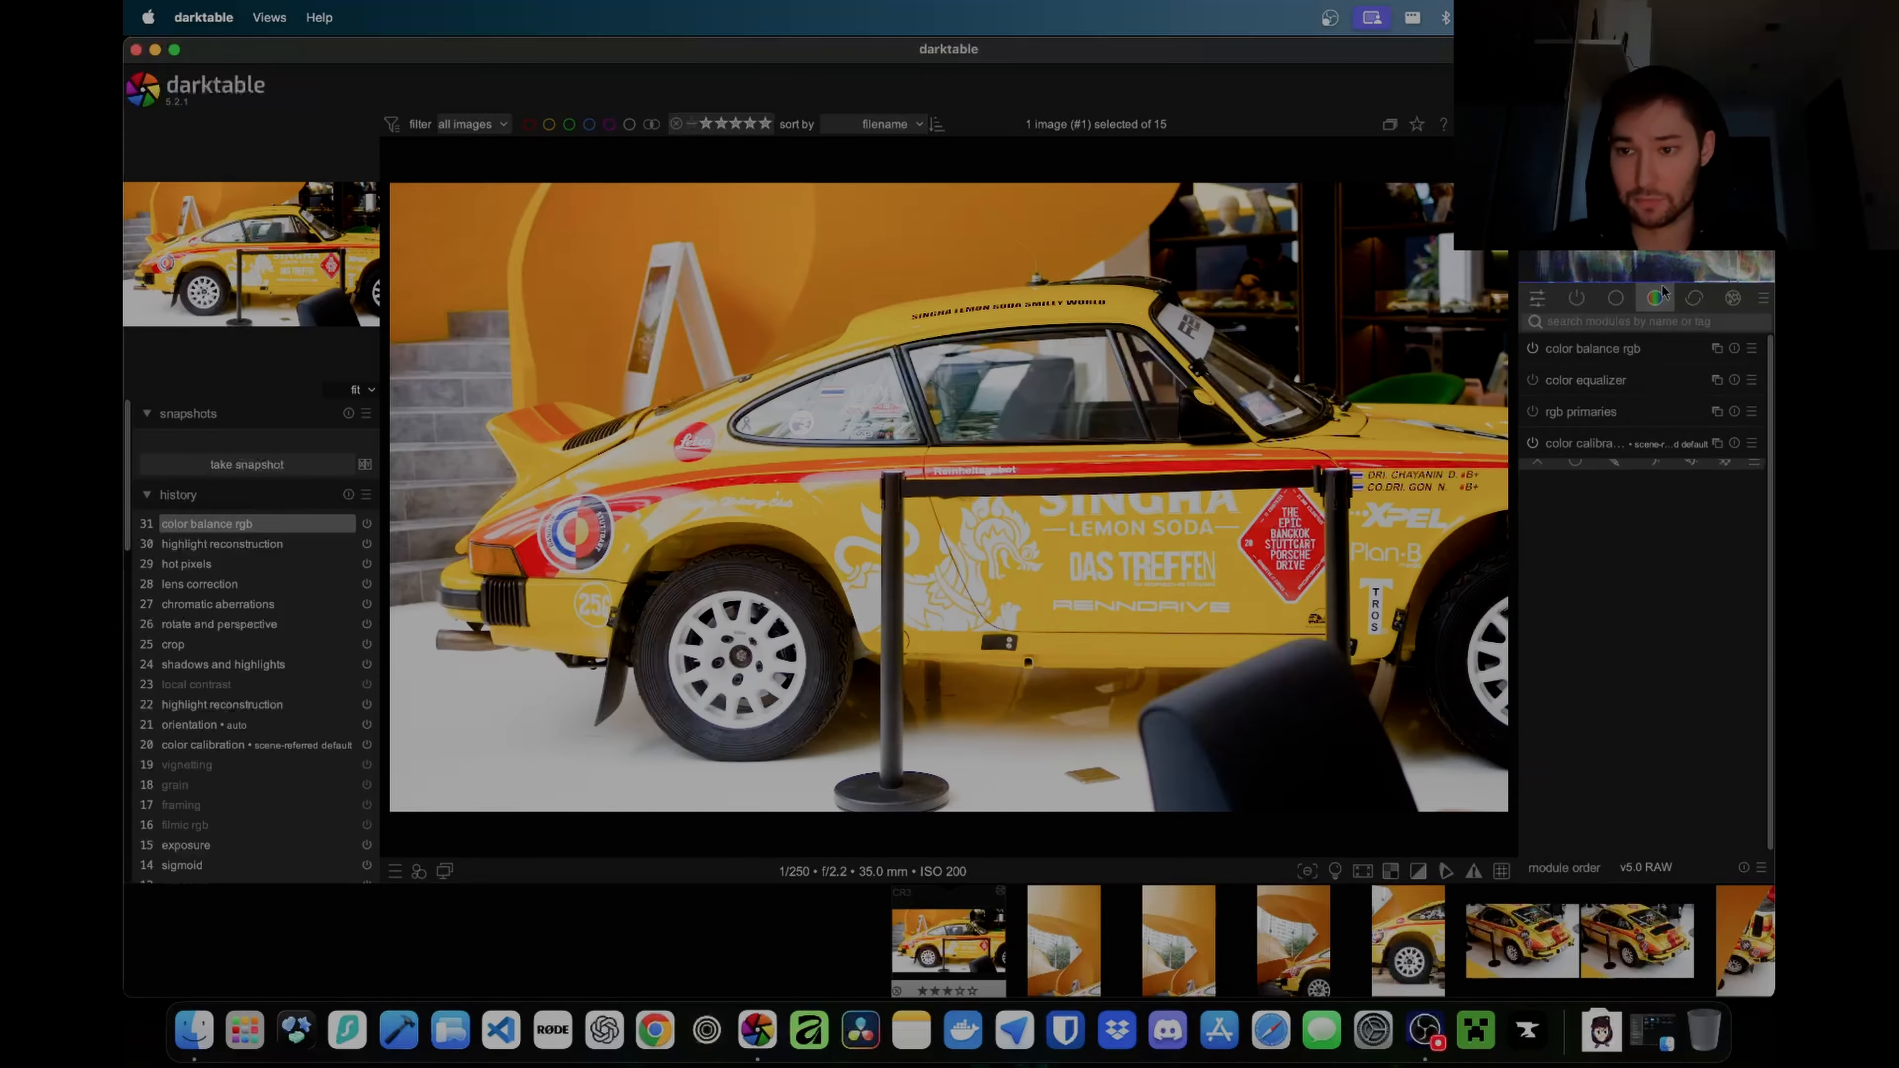
left_click(1694, 298)
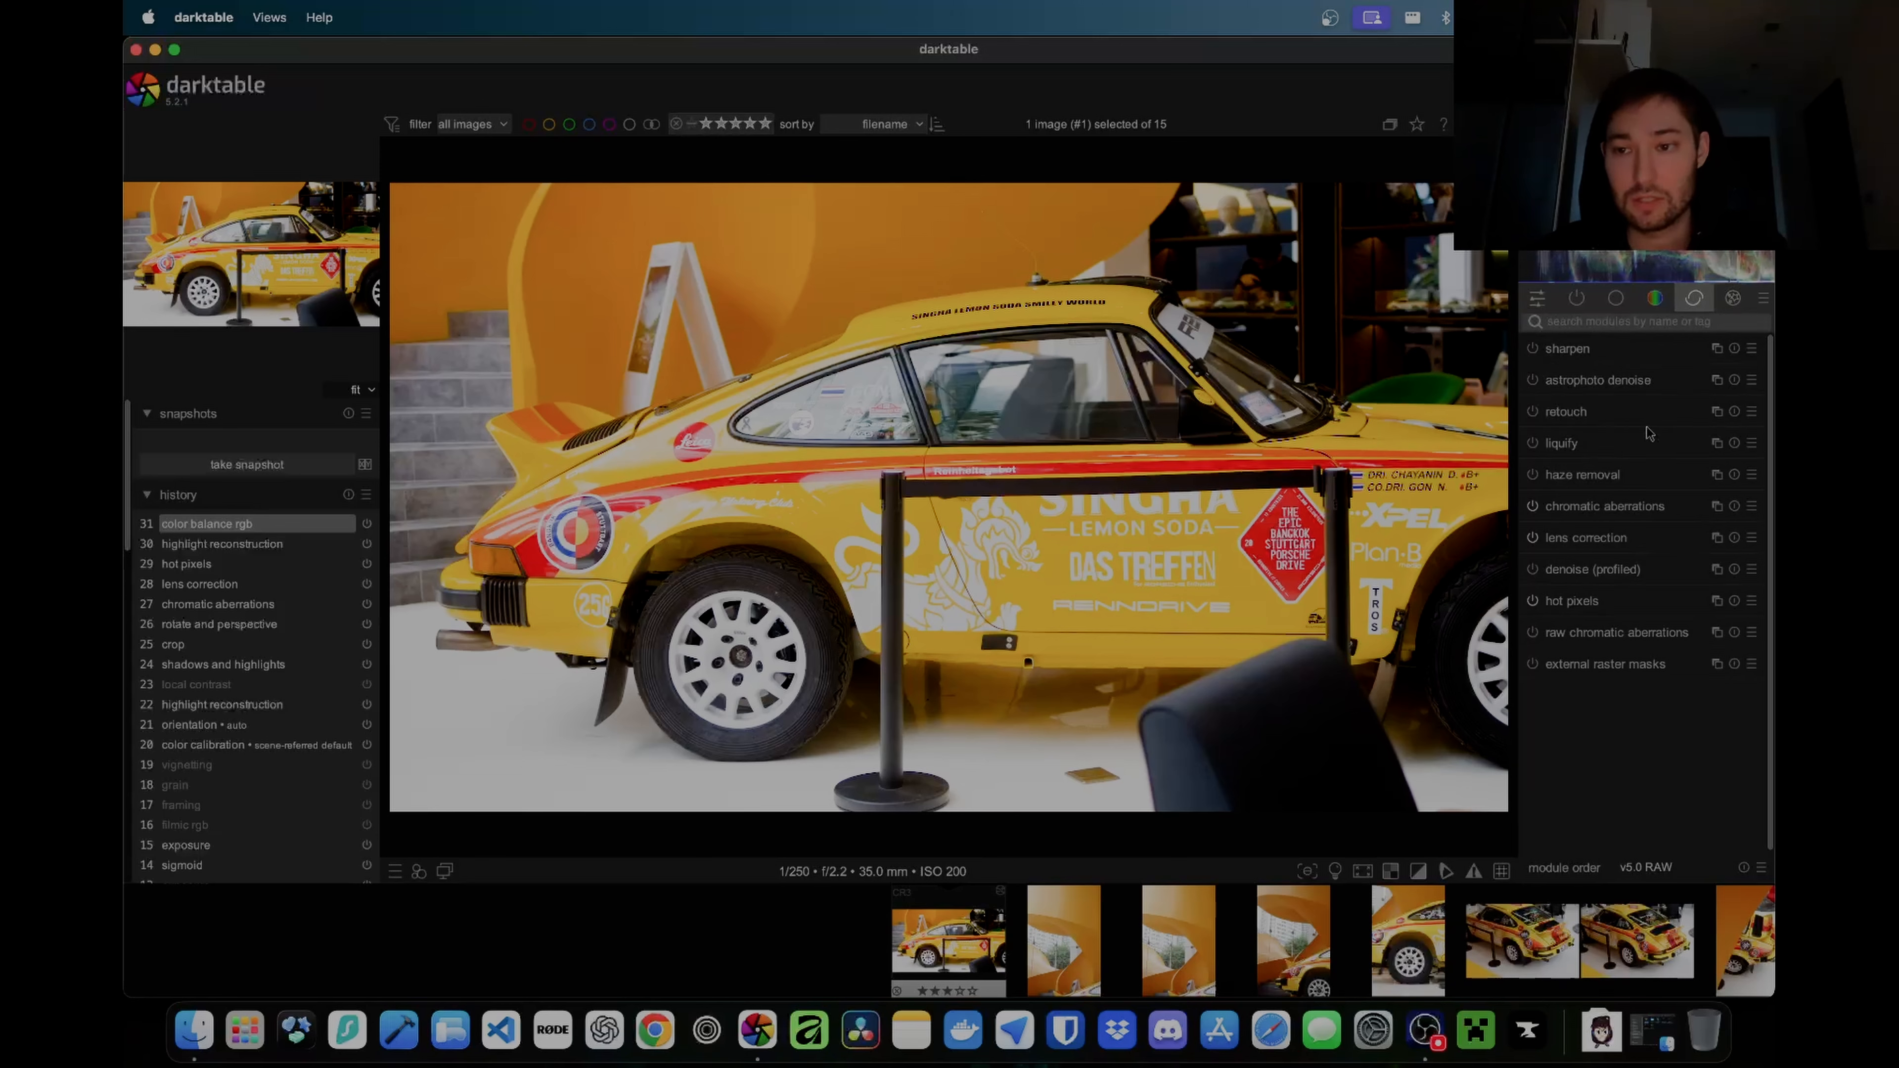
Step: Try the sharpen module with its threshold at 6.250, then switch it off
left_click(1532, 348)
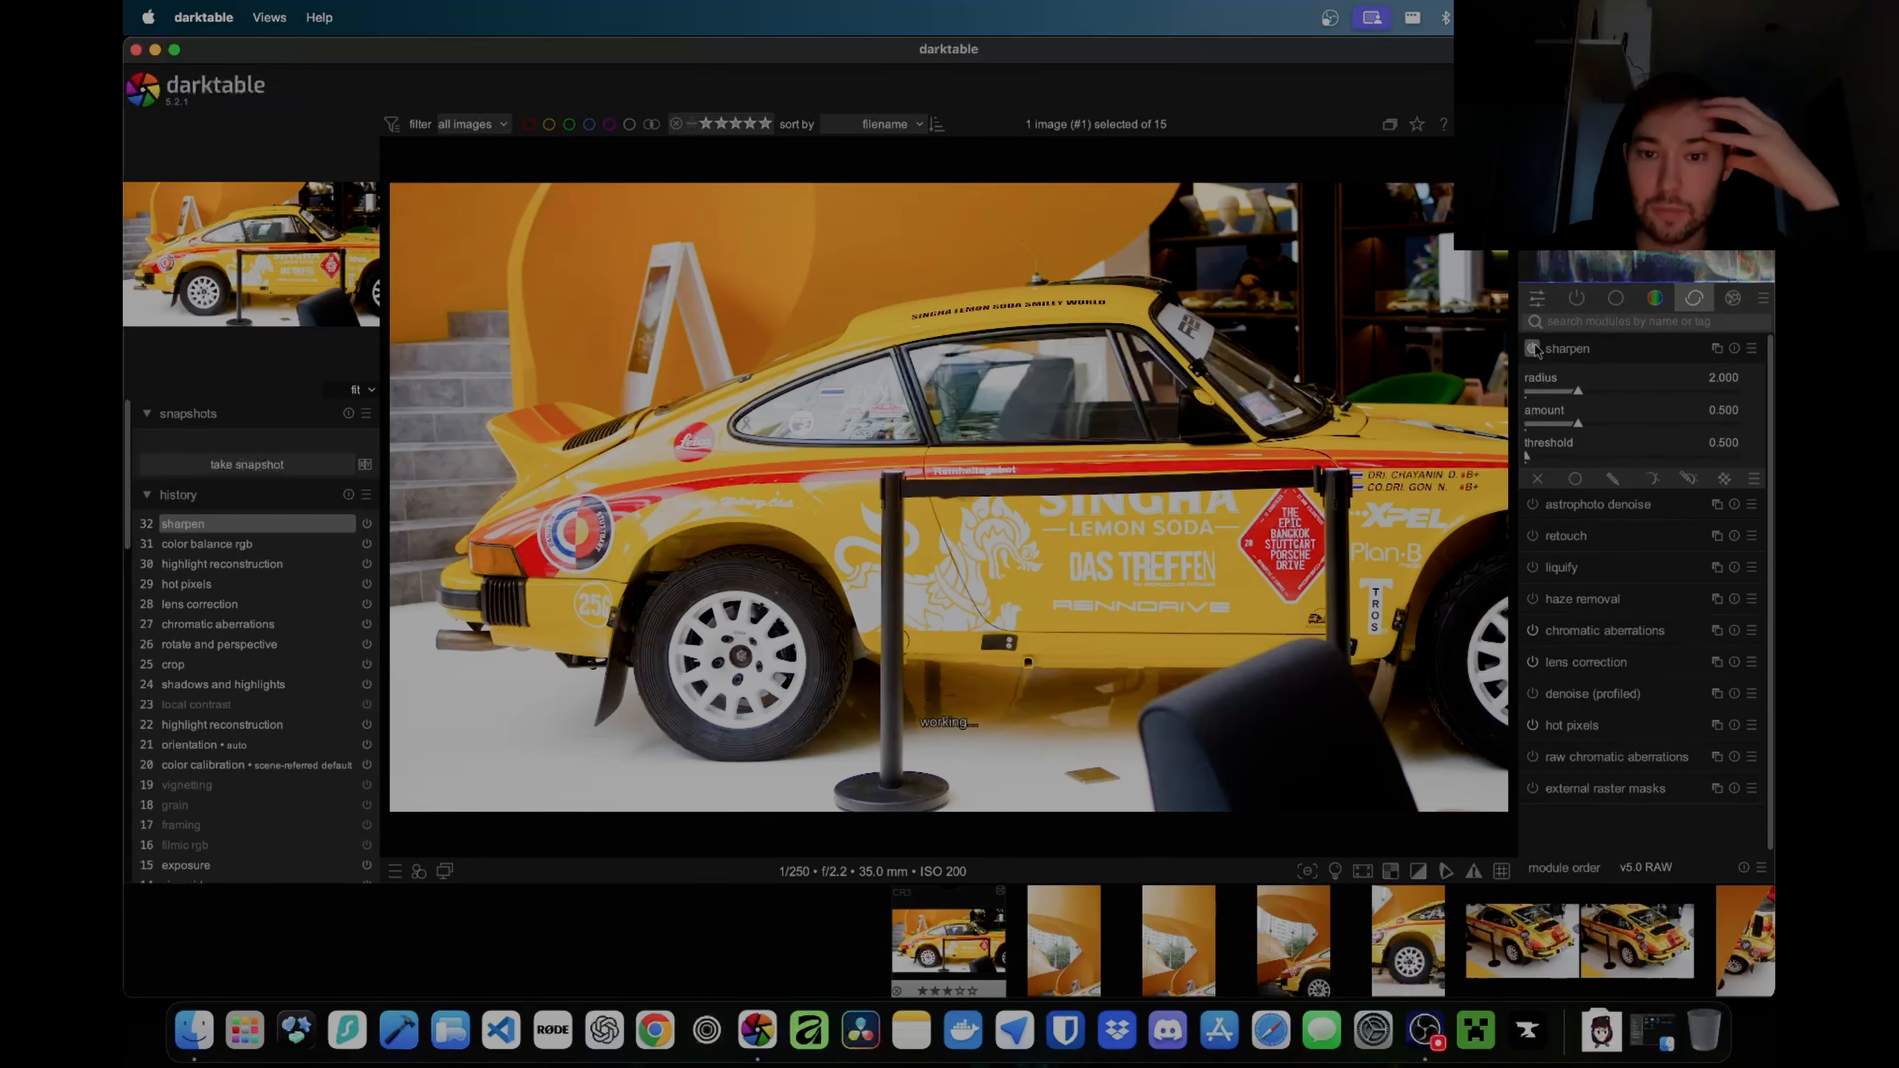
left_click(1538, 458)
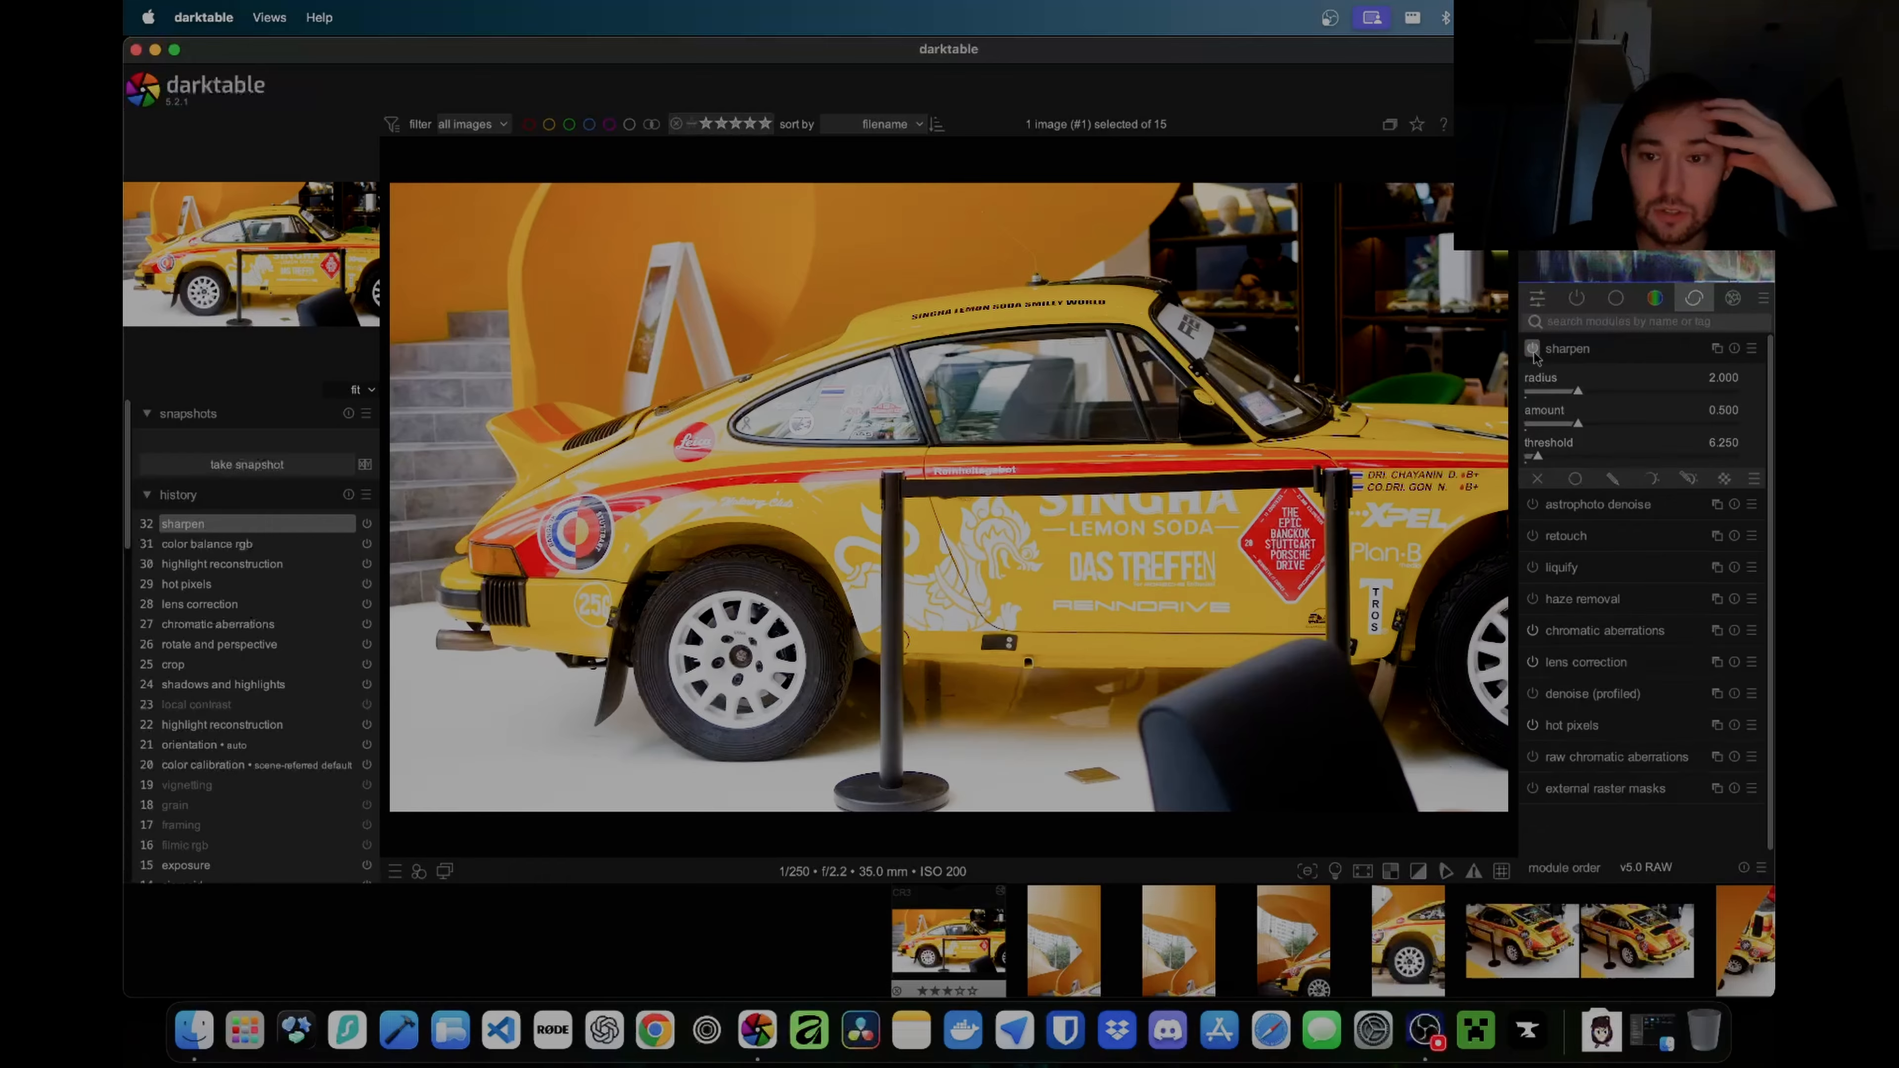
left_click(1583, 350)
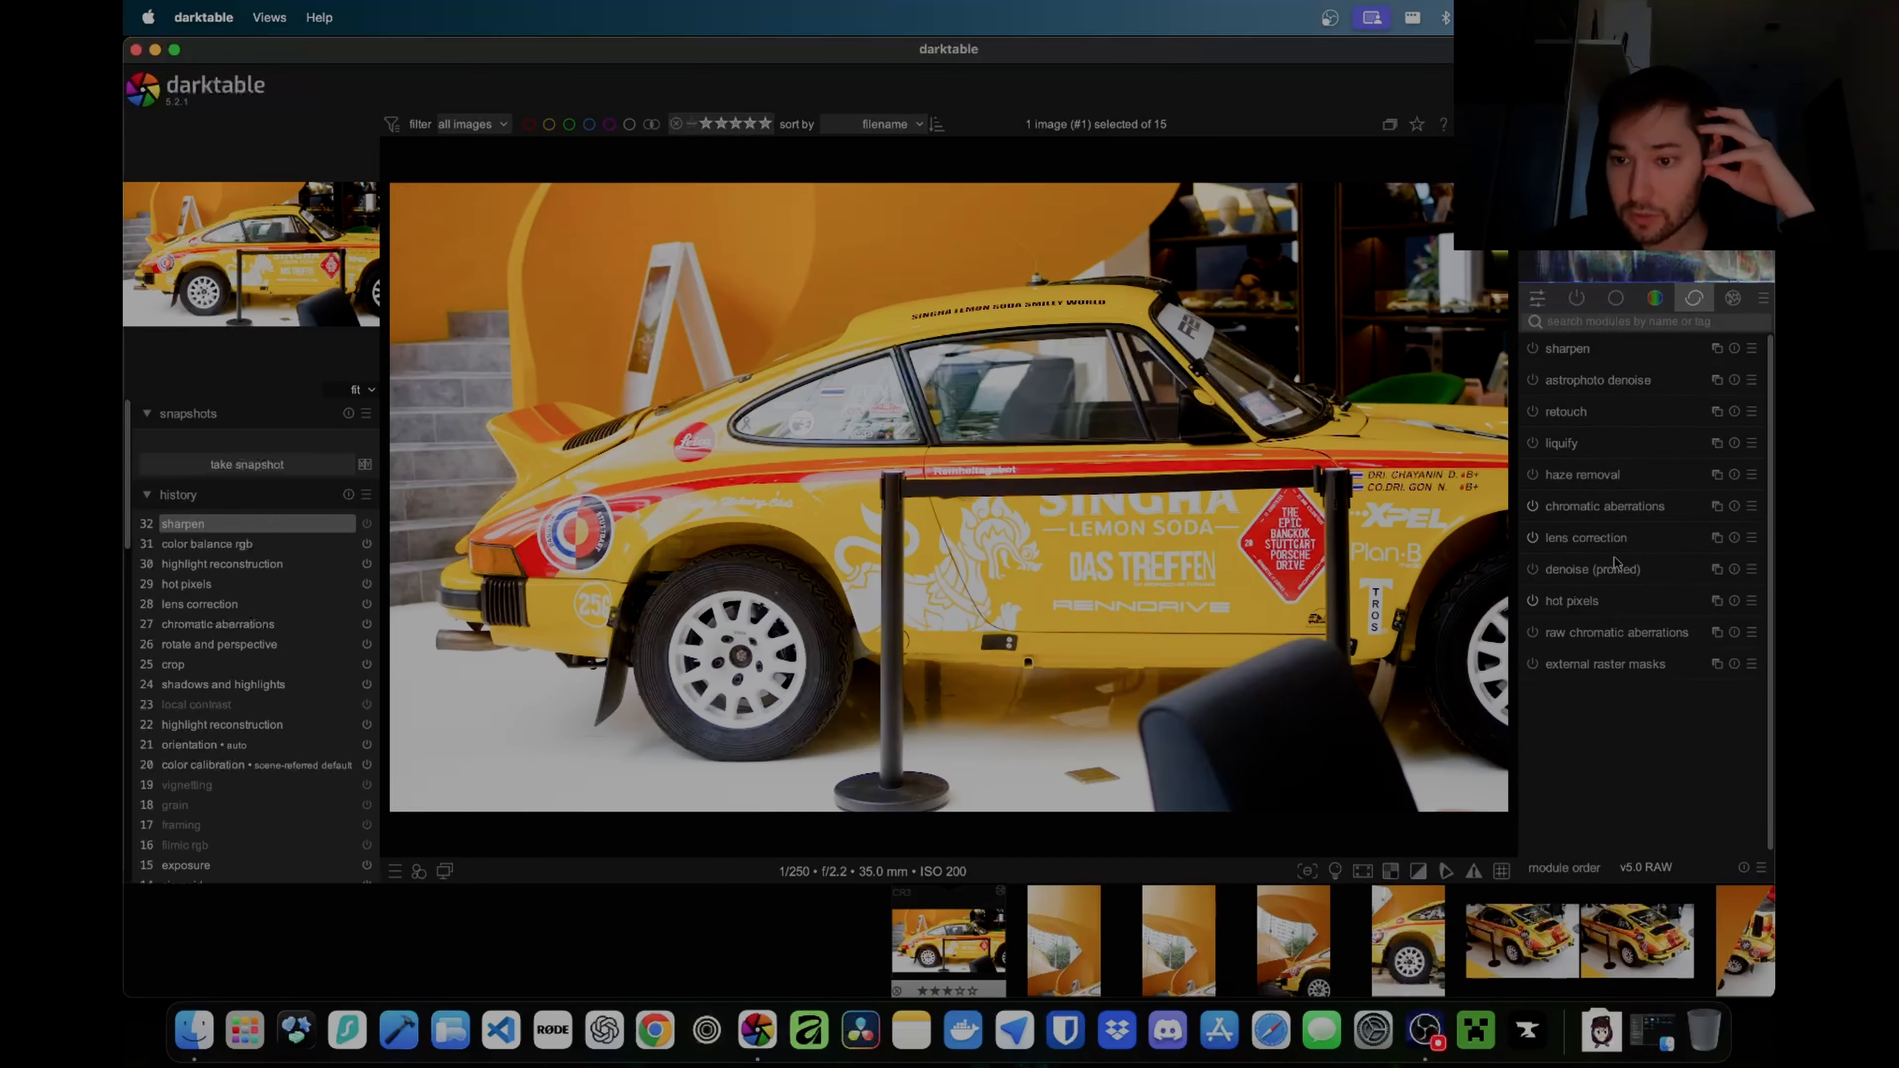
Step: Try the denoise (profiled) module on the photo and switch it off
left_click(1550, 569)
left_click(1532, 350)
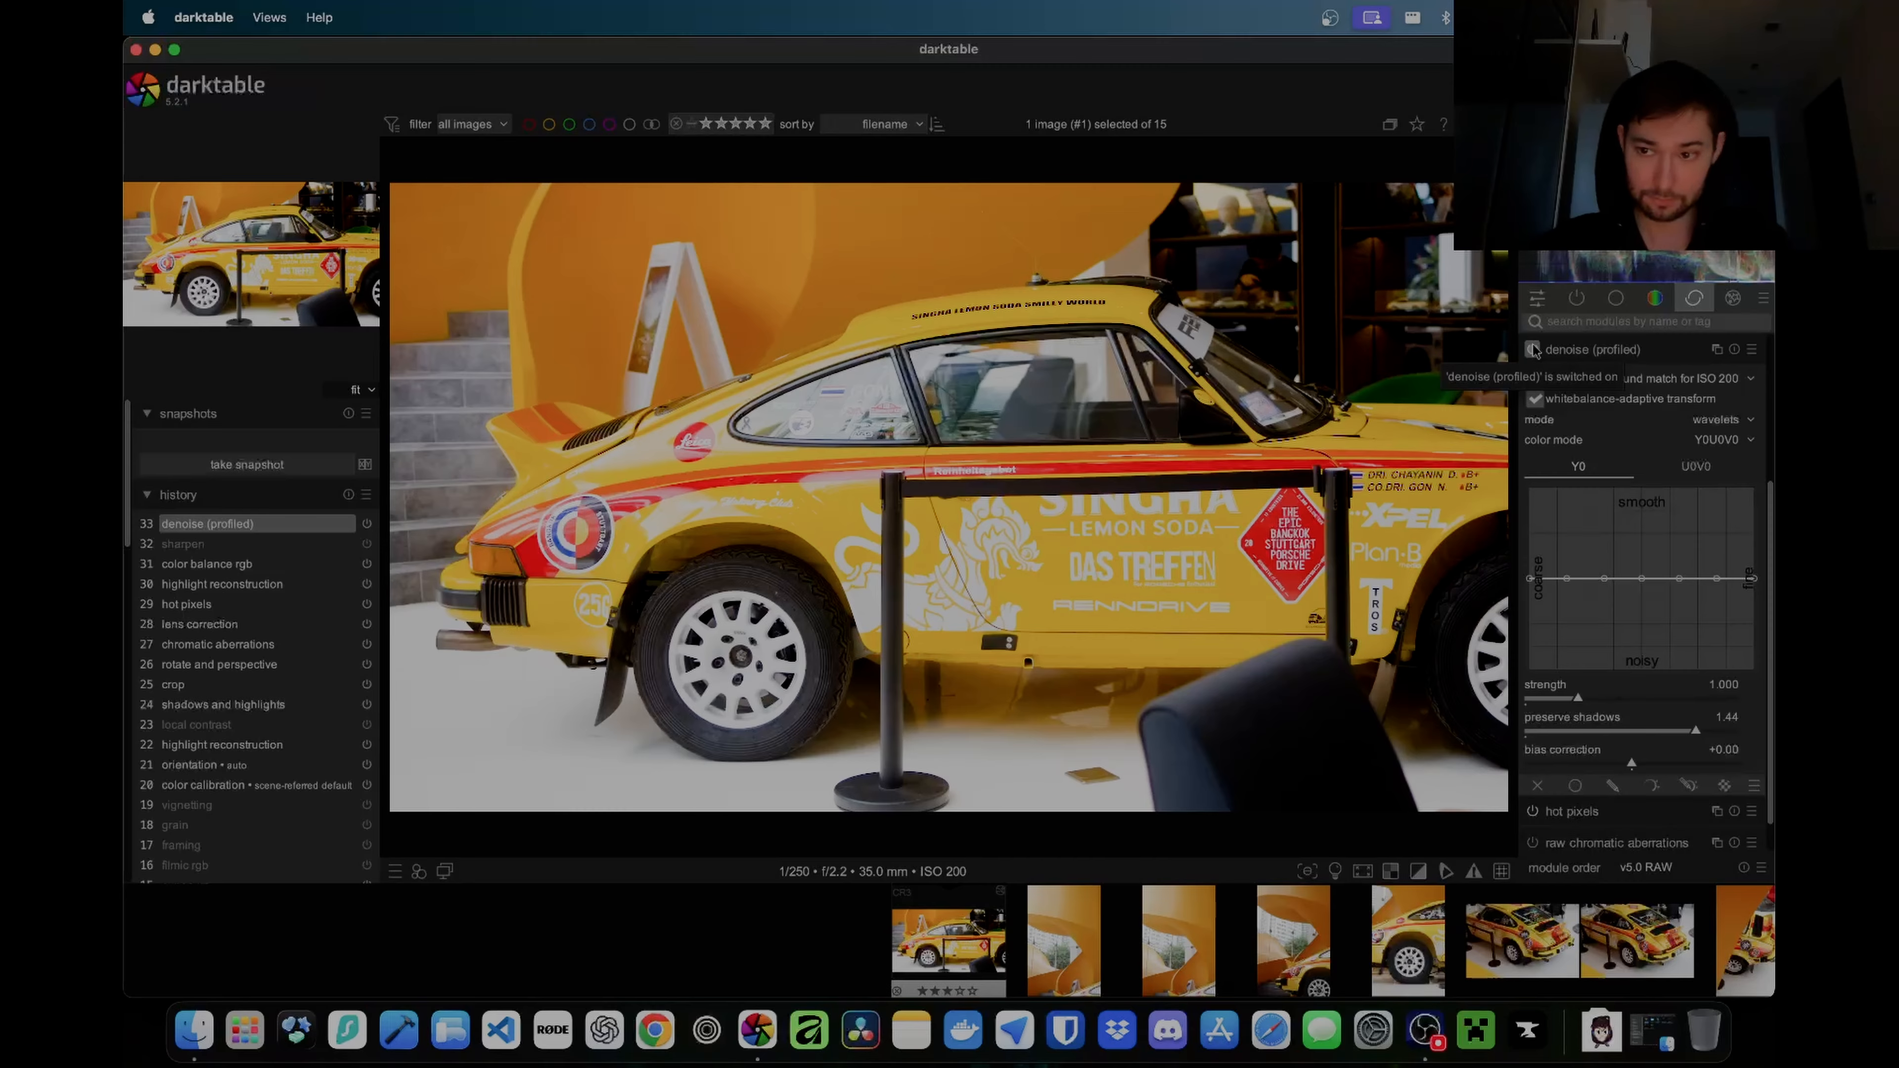
left_click(1532, 350)
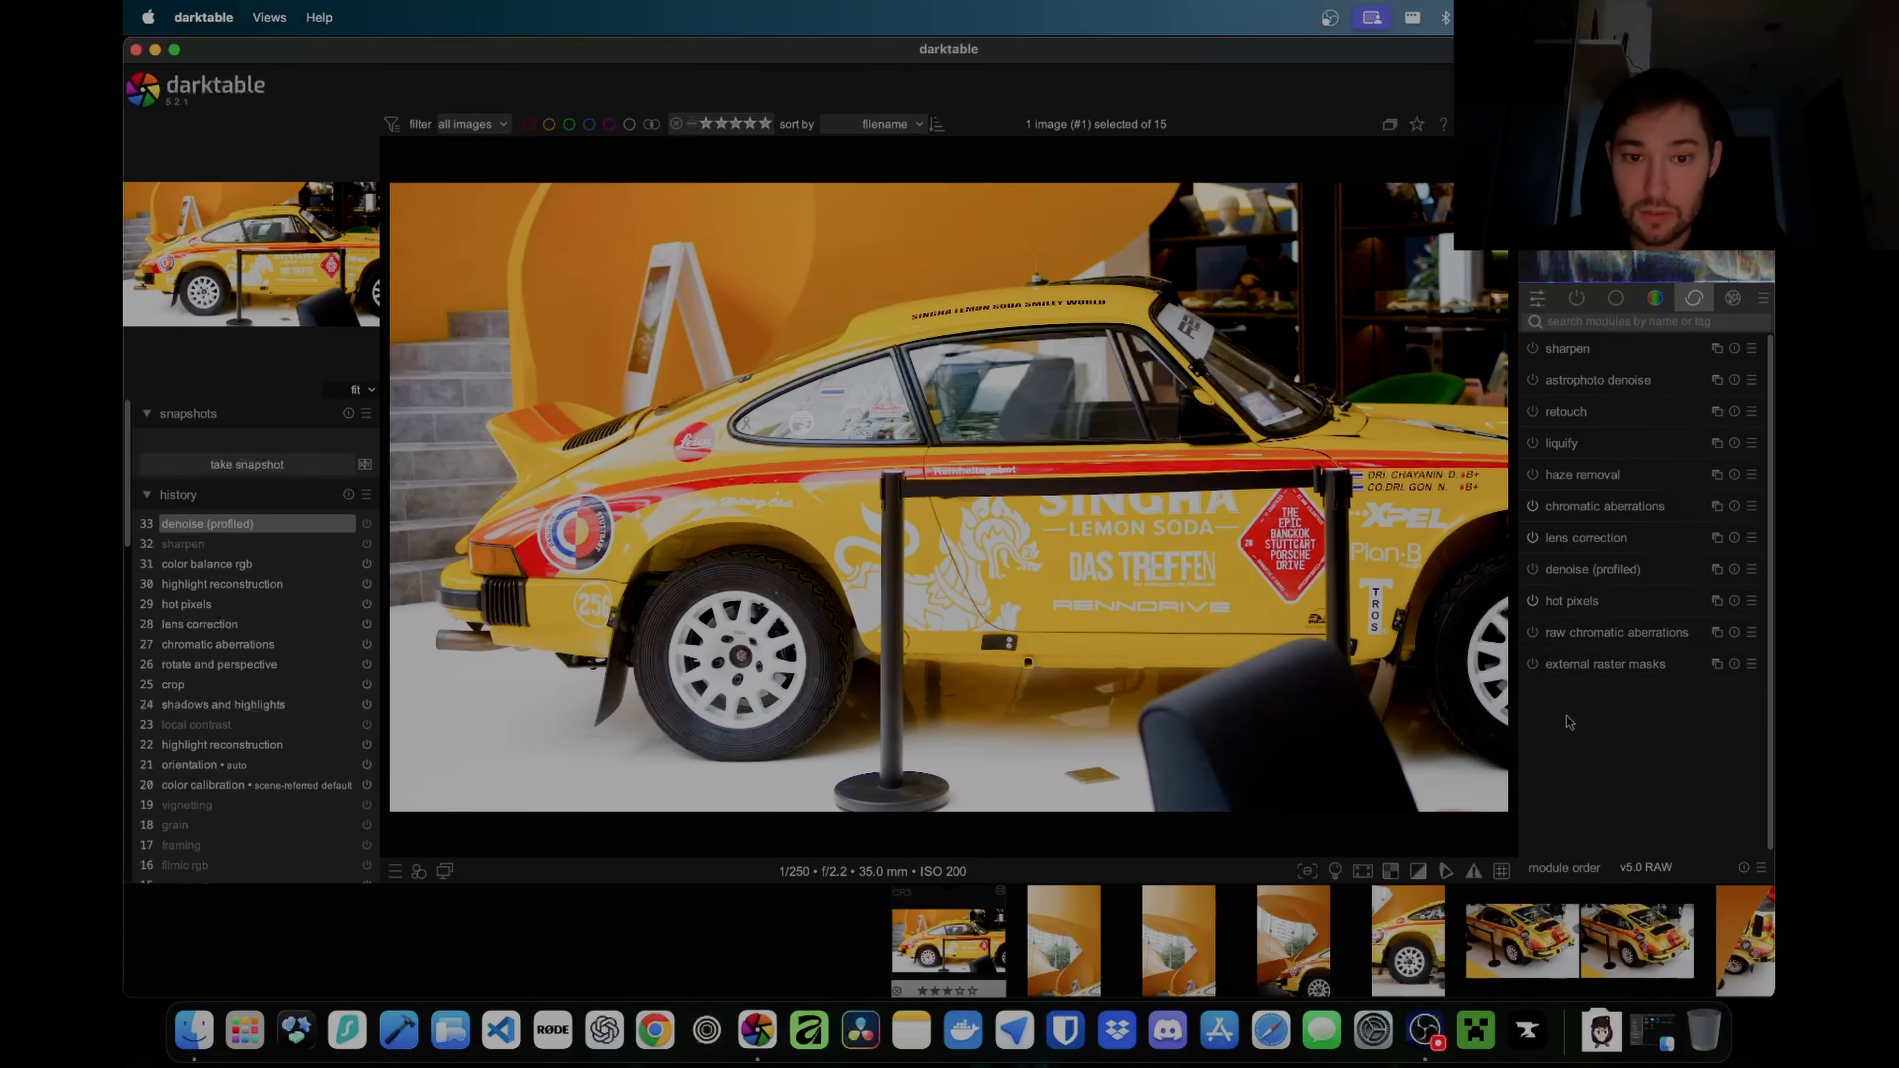
Step: Examine the details of the car's windows, bodywork and rear wheel at 100% magnification
scroll(1206, 387, "up", 3)
scroll(1206, 416, "down", 3)
scroll(1206, 416, "up", 3)
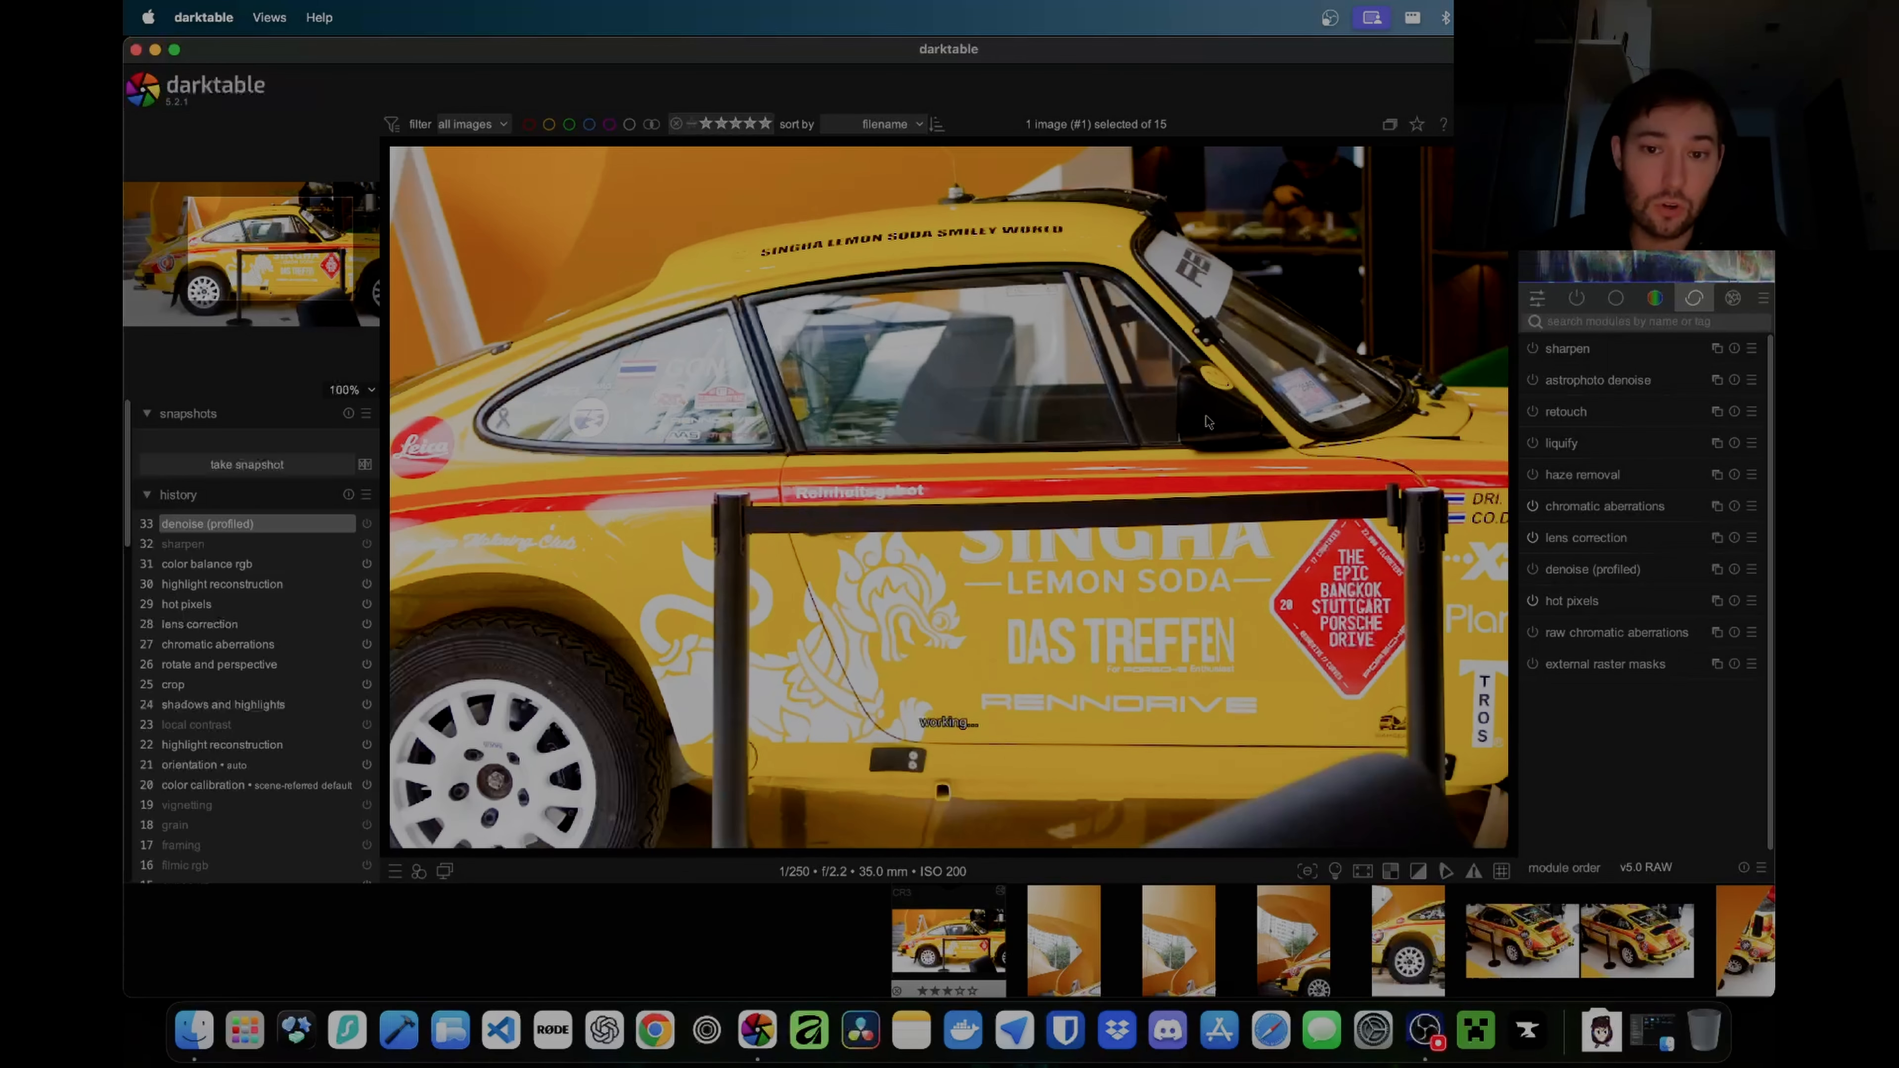
scroll(1206, 417, "down", 3)
scroll(759, 537, "up", 3)
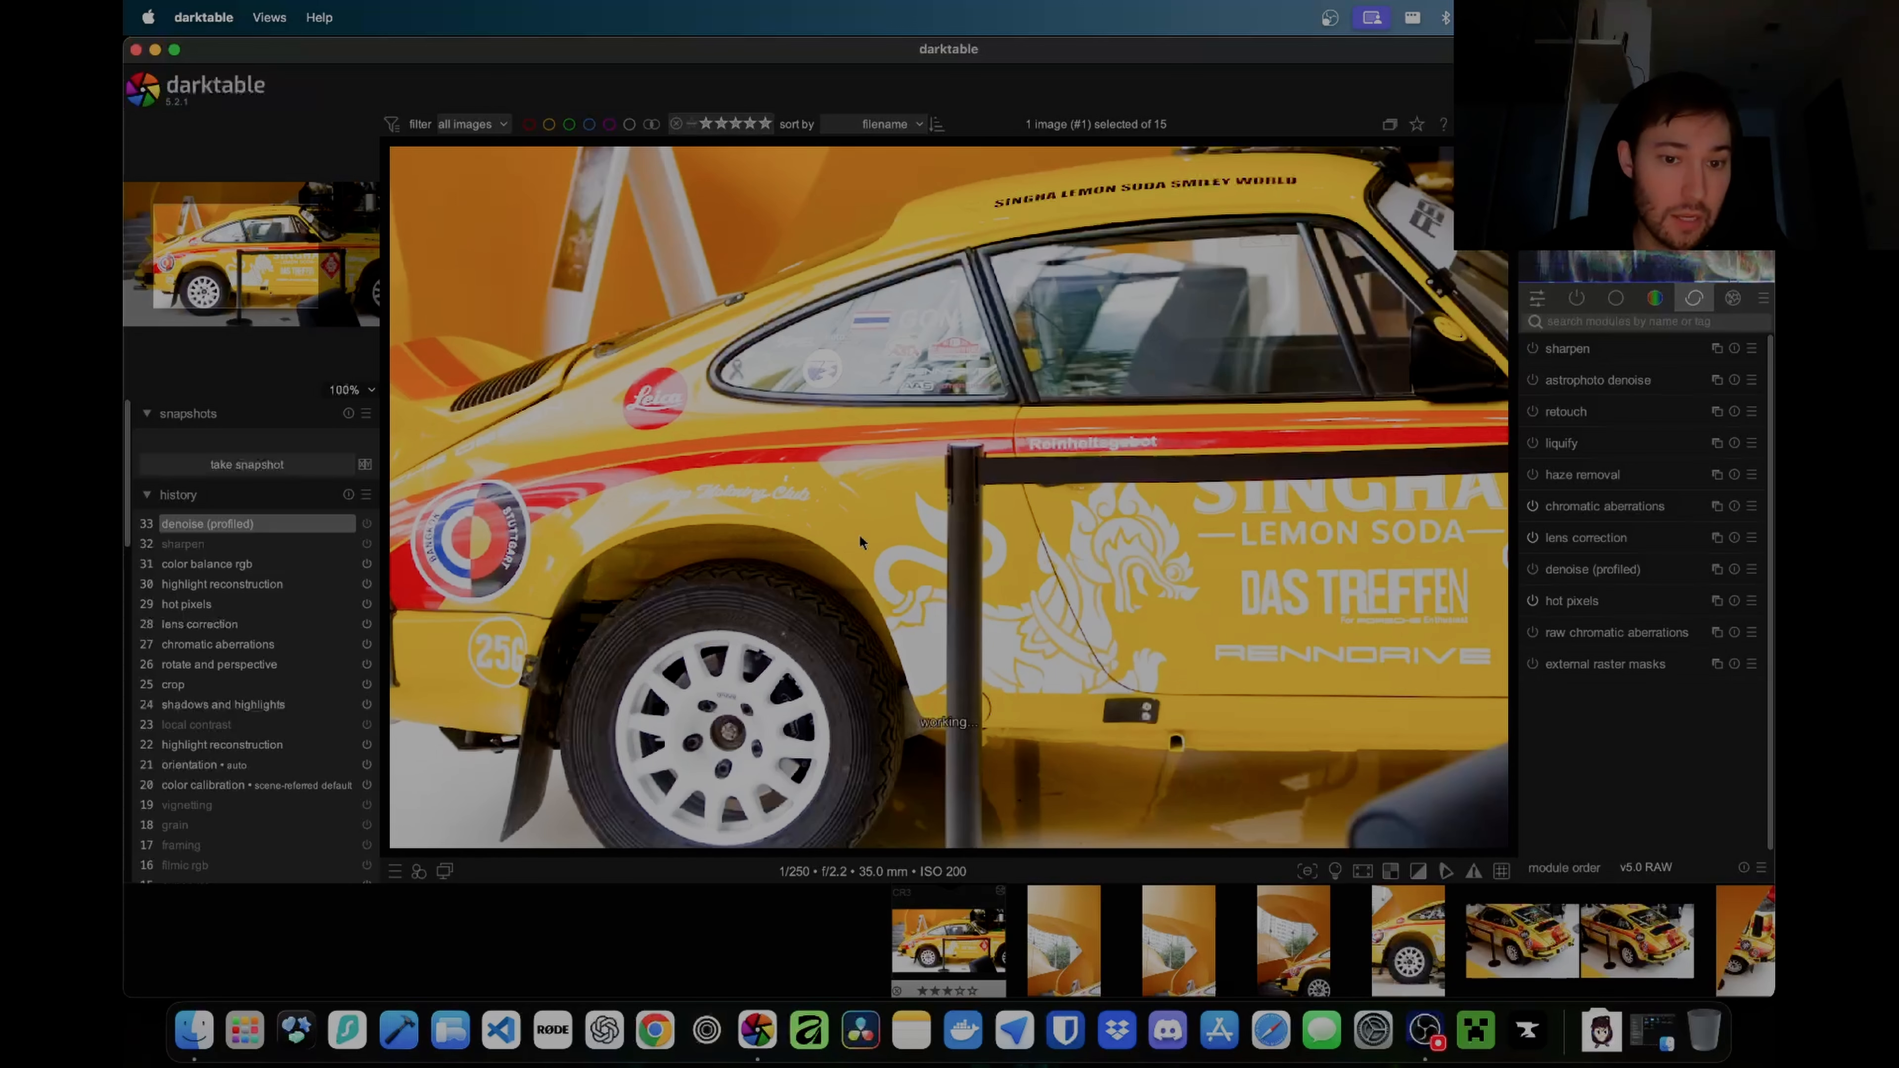
scroll(1356, 413, "down", 3)
scroll(1319, 407, "up", 3)
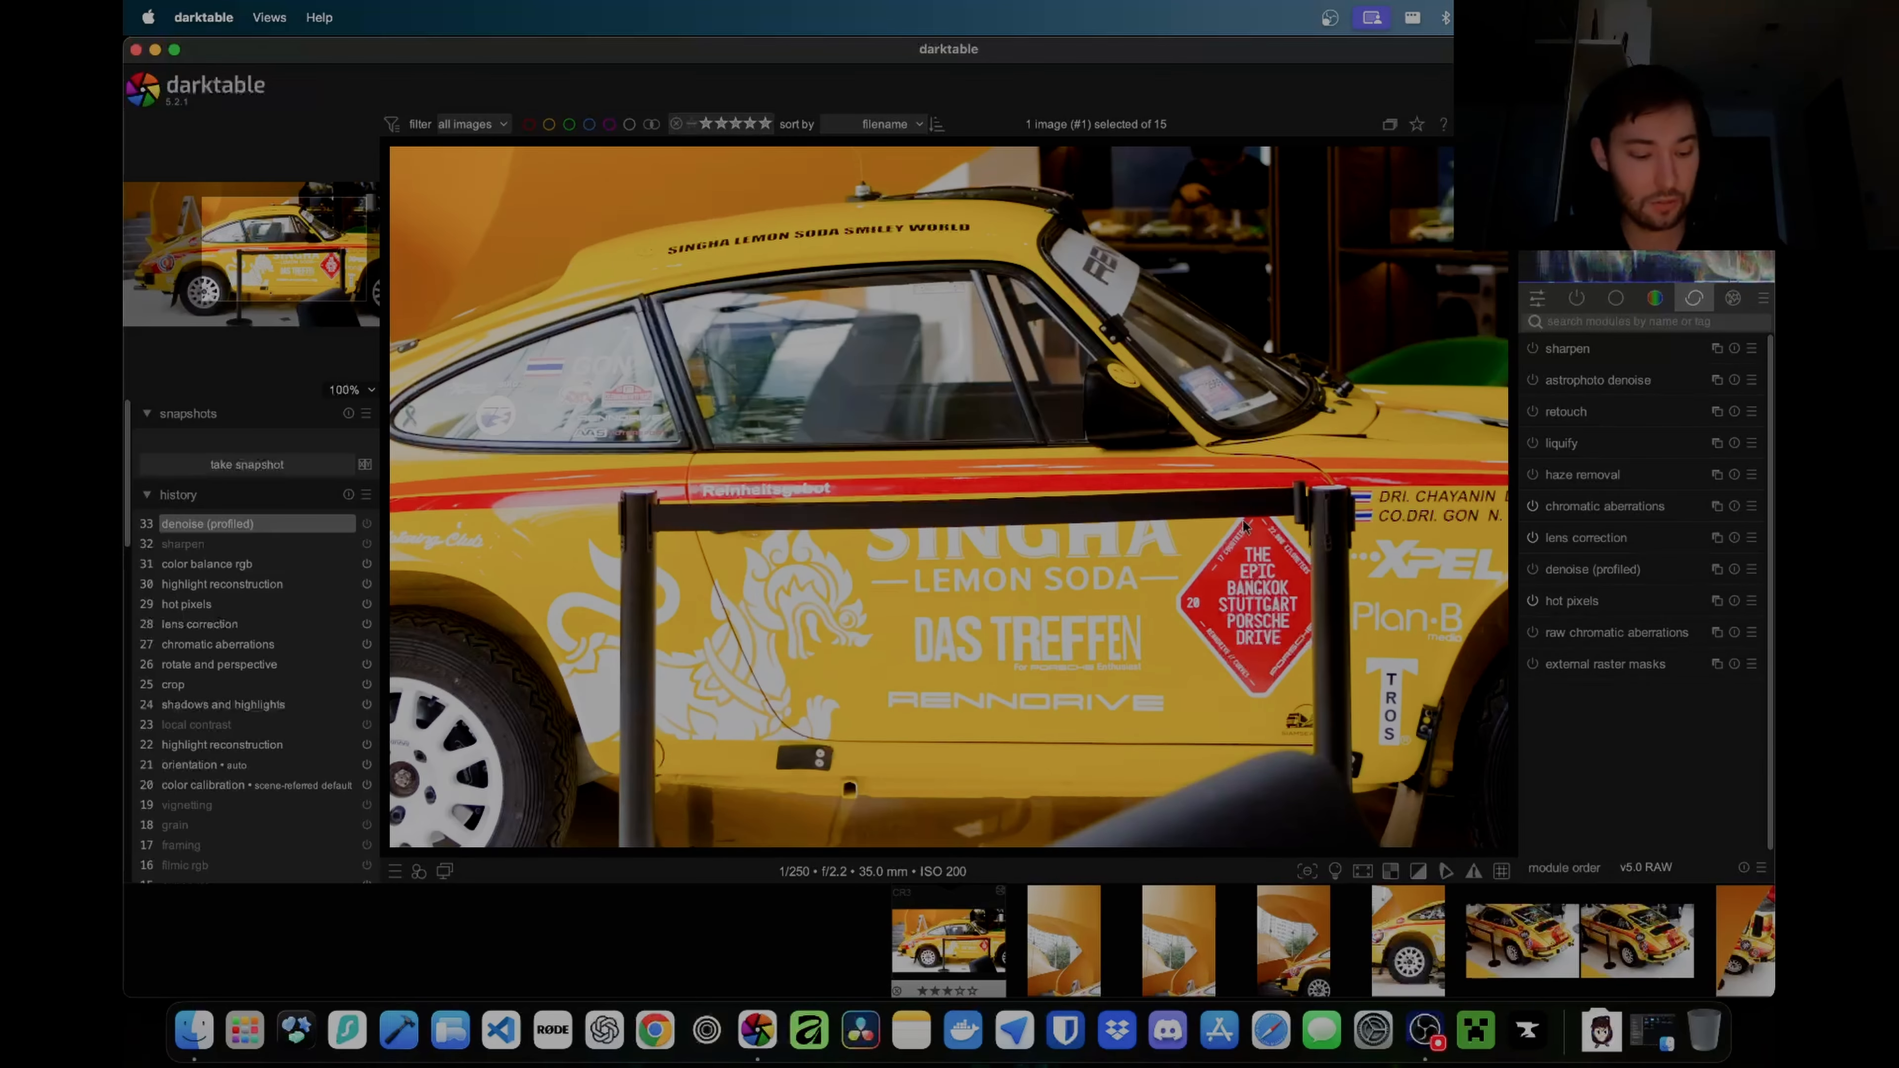
Step: Review the whole photo with all surrounding panels hidden, and restore the full darkroom layout
key("Tab")
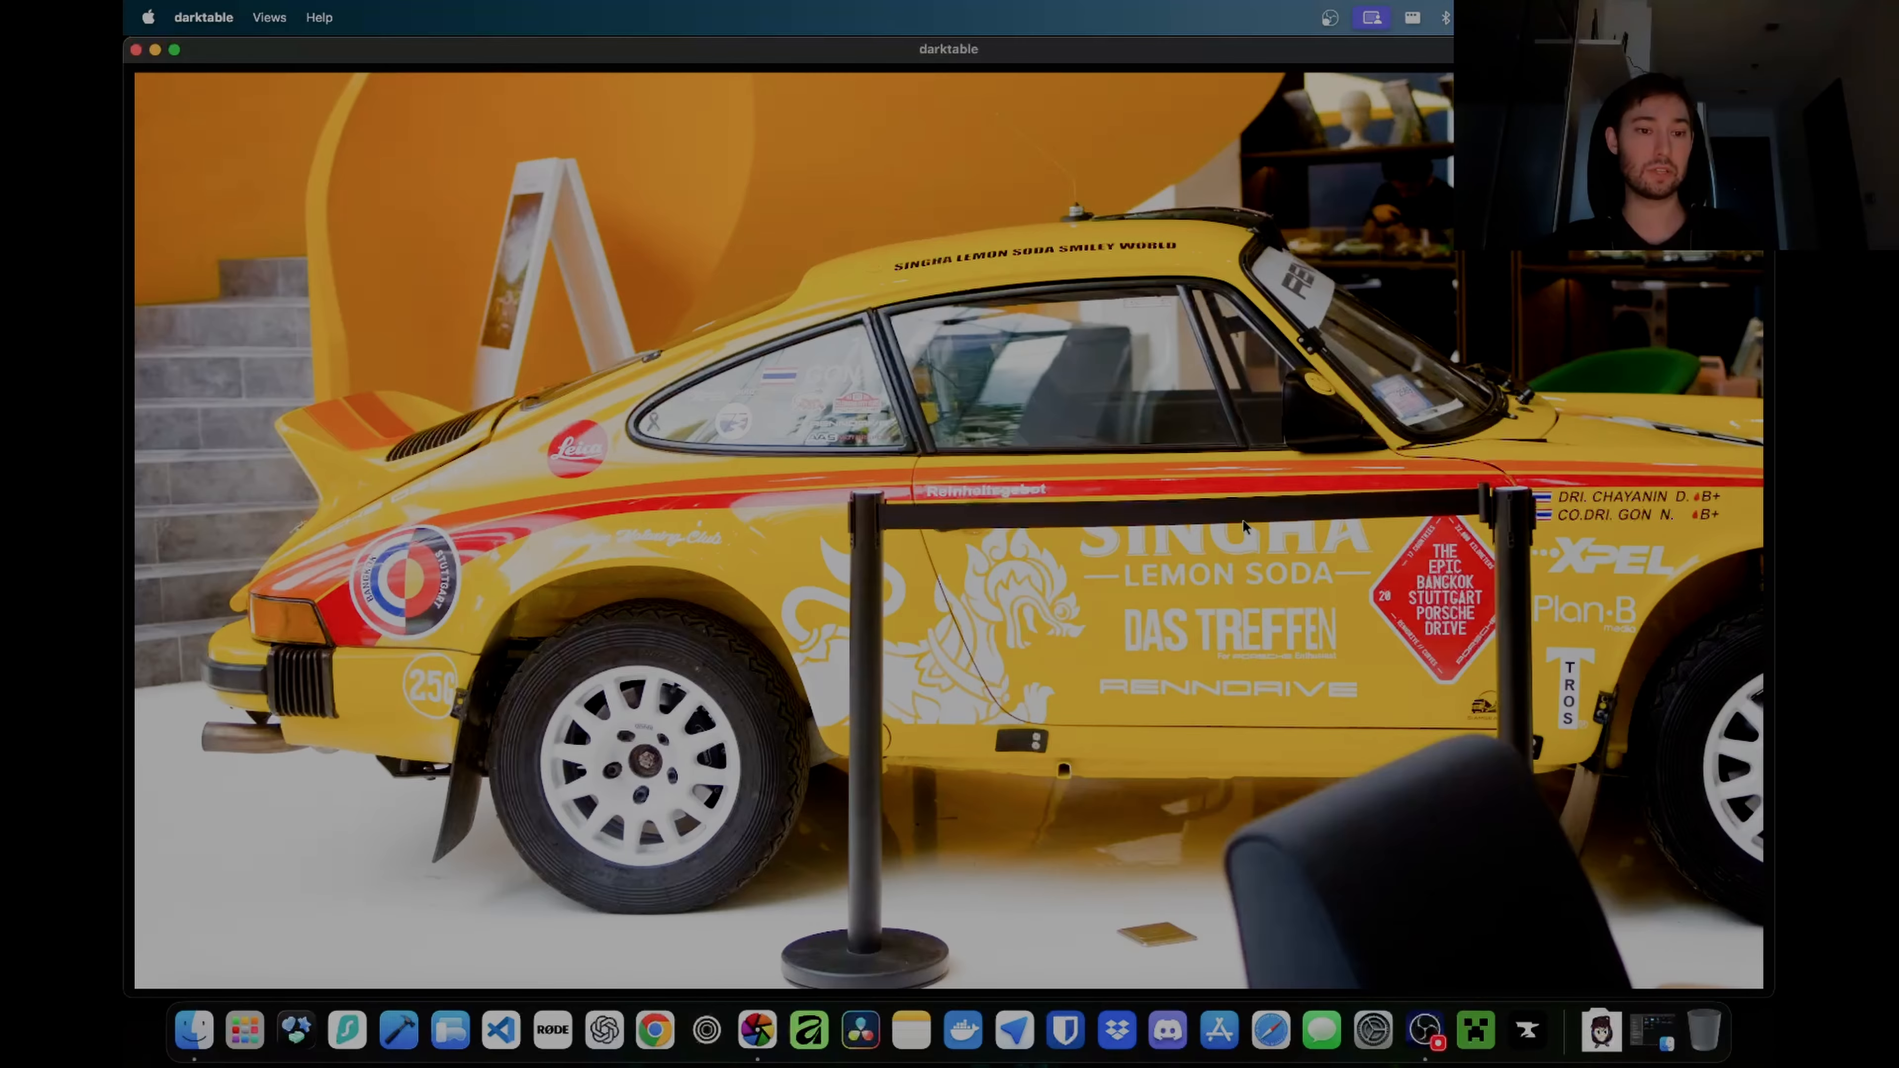
key("Tab")
key("Tab")
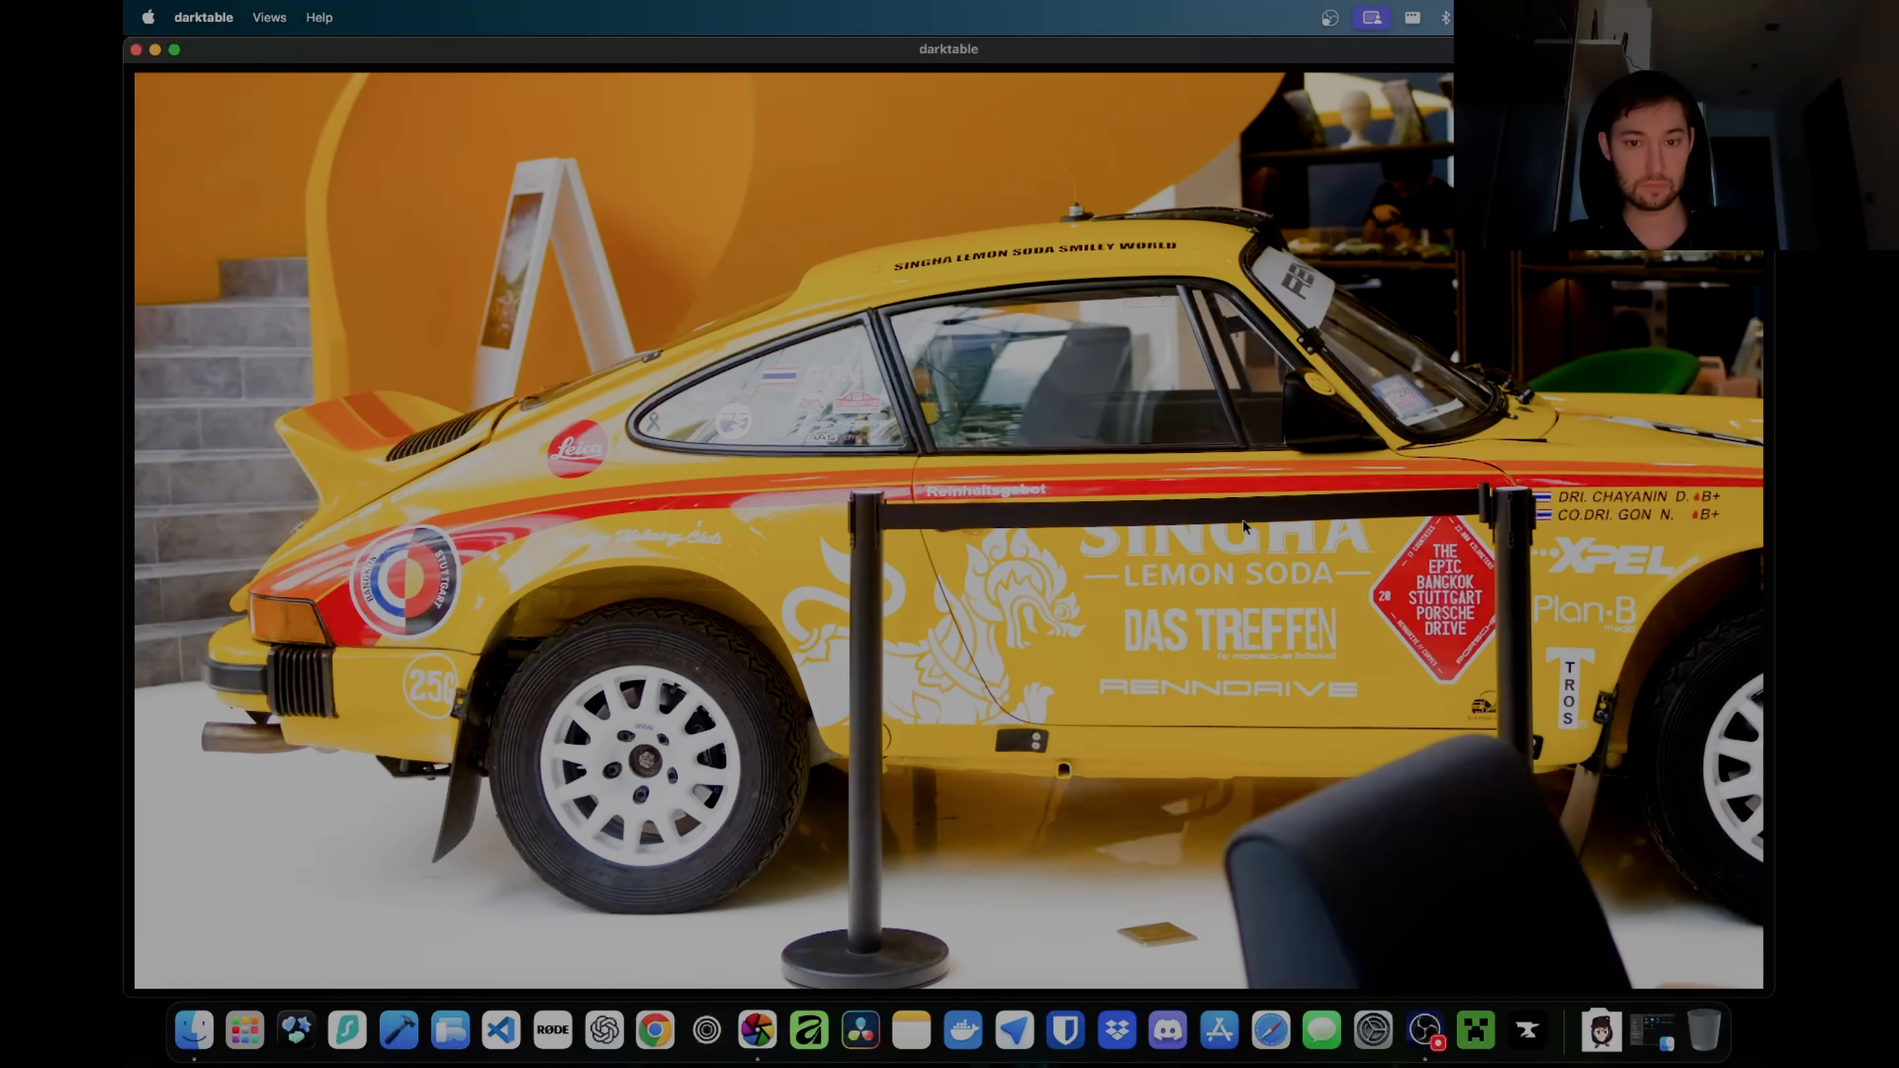
key("Tab")
key("Tab")
key("Tab")
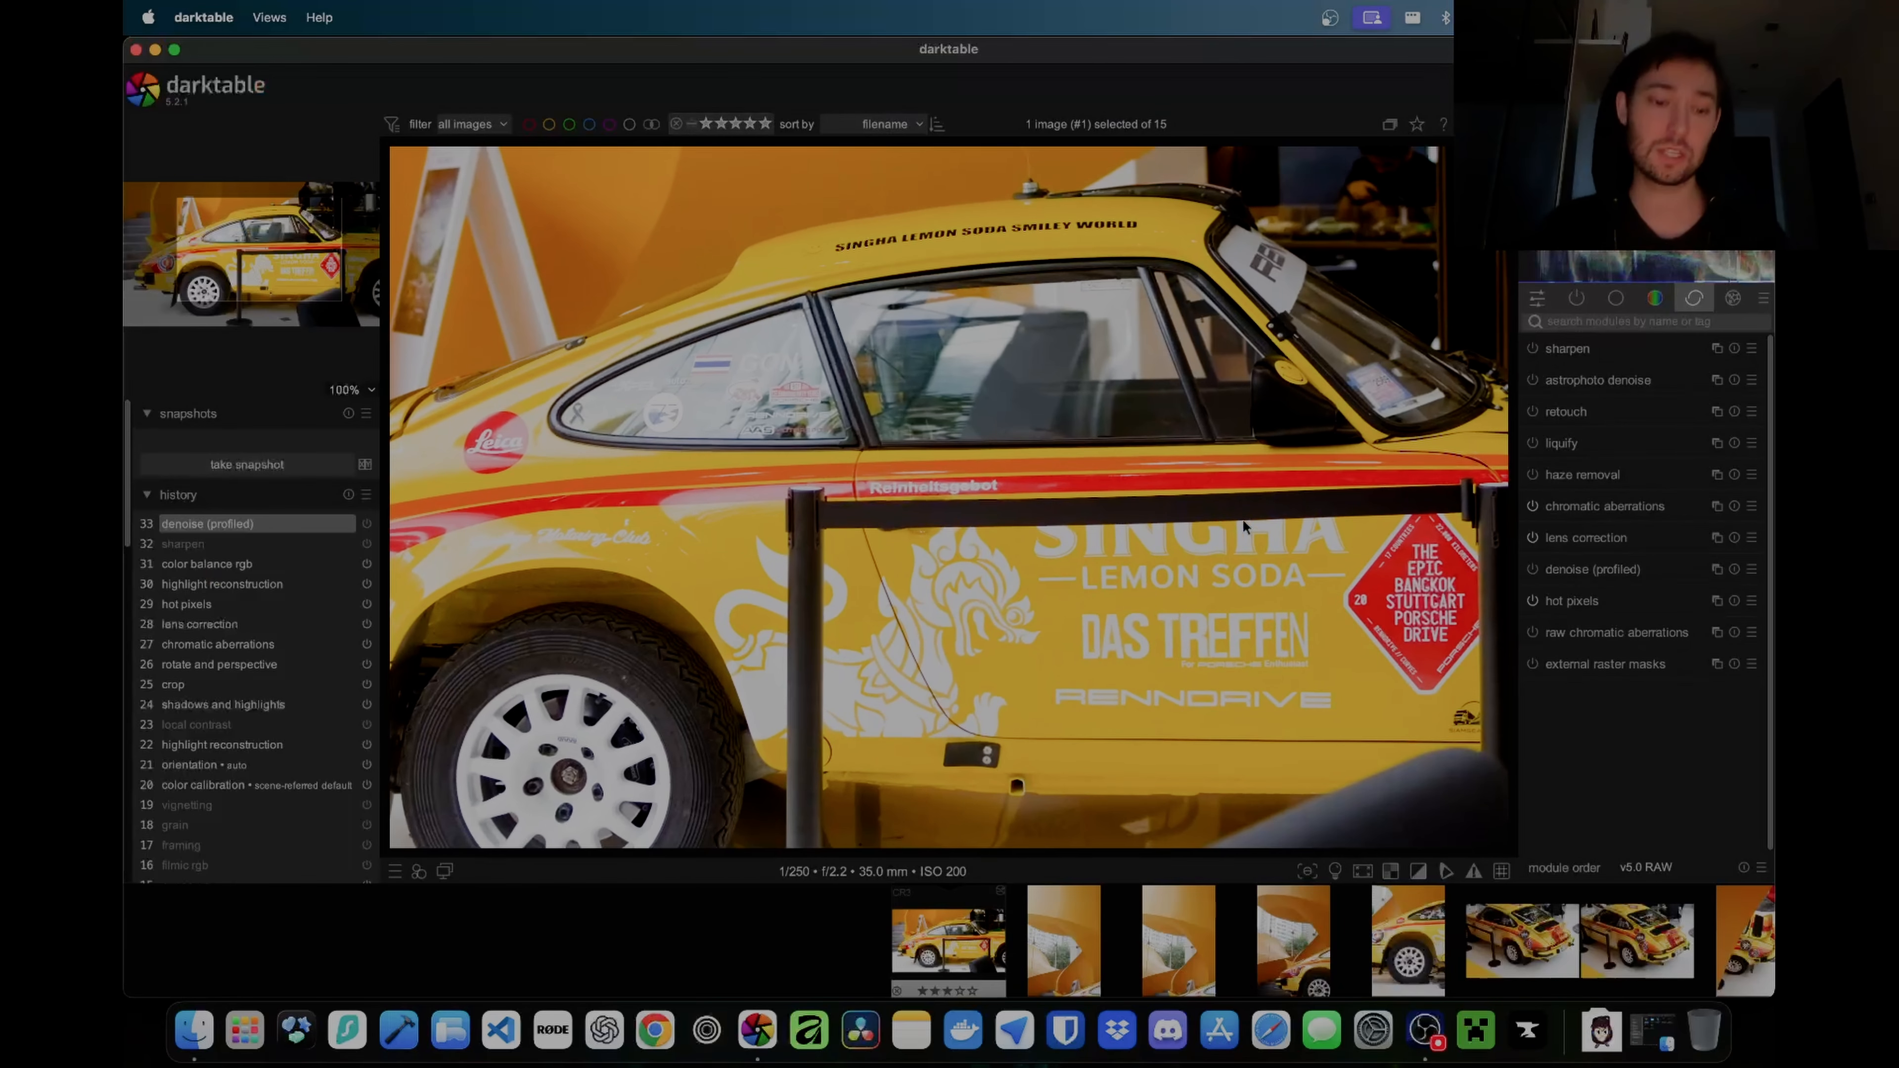
key("Tab")
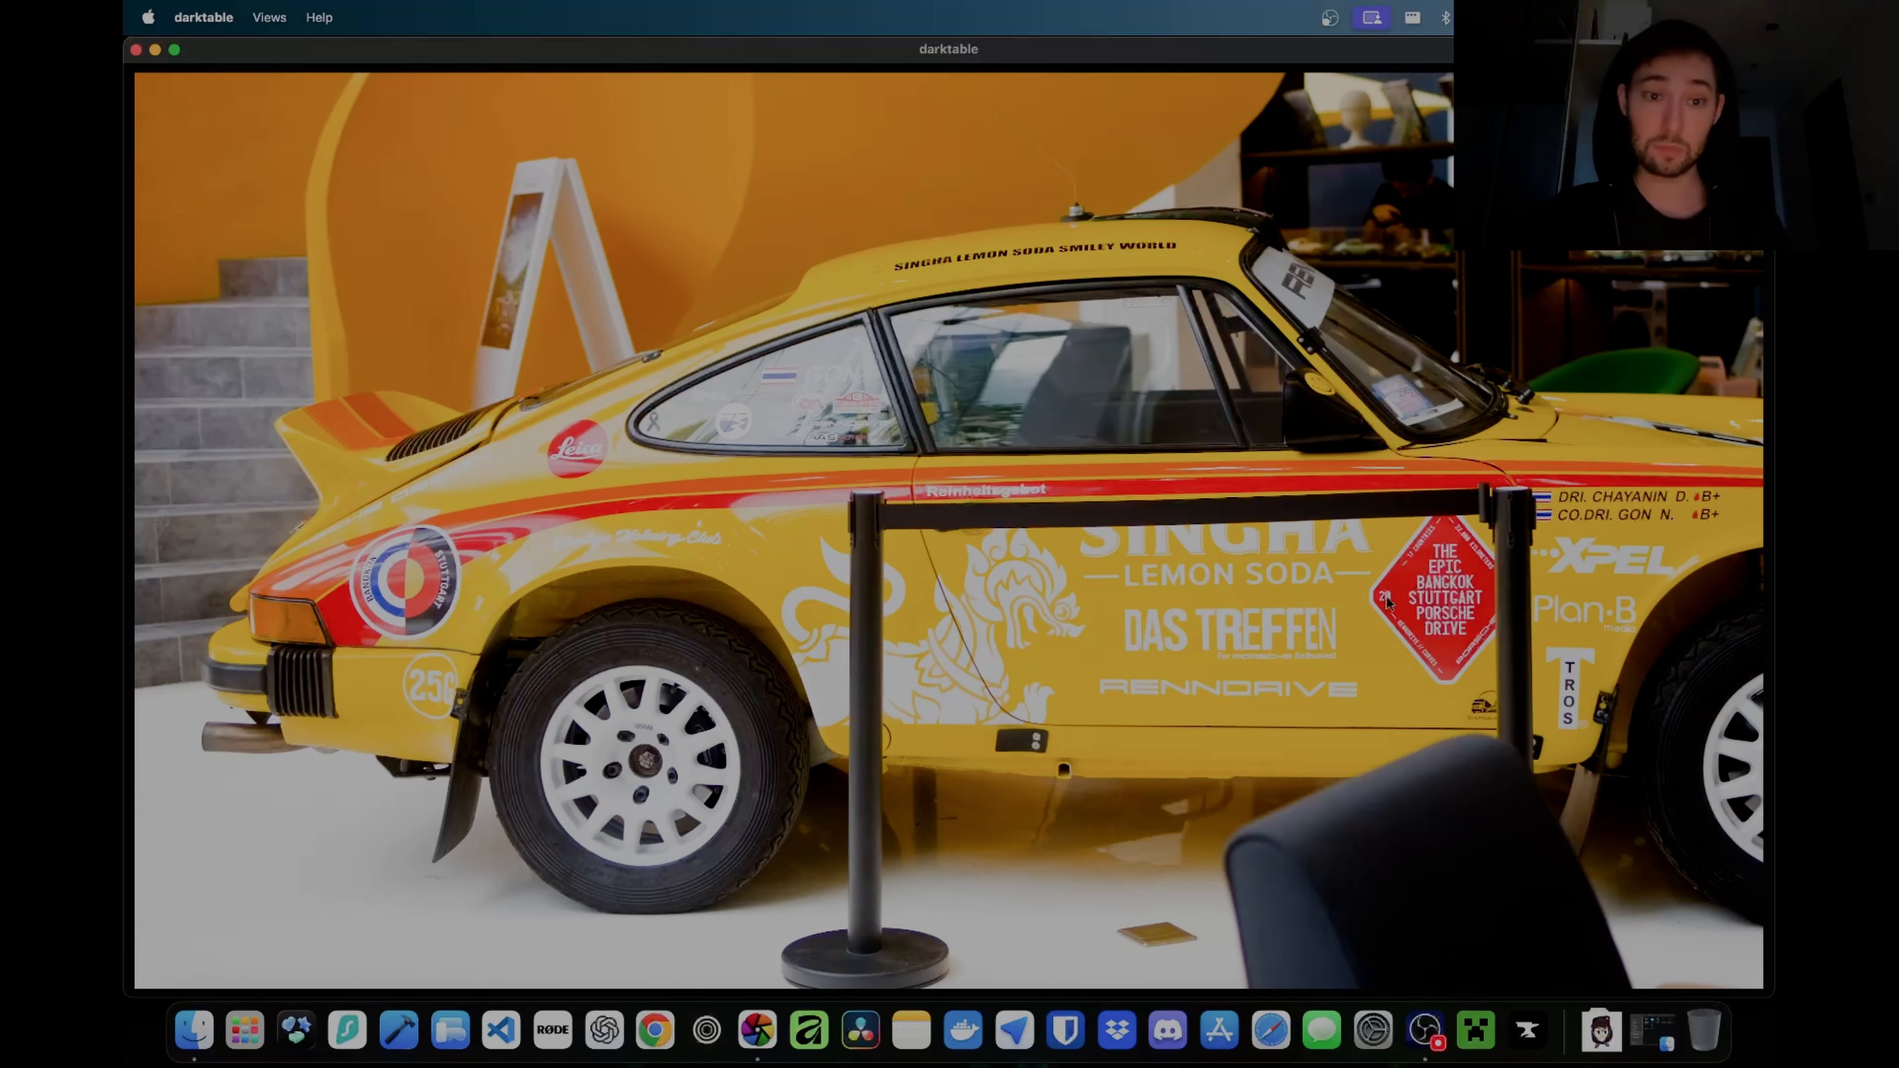
key("Tab")
key("Tab")
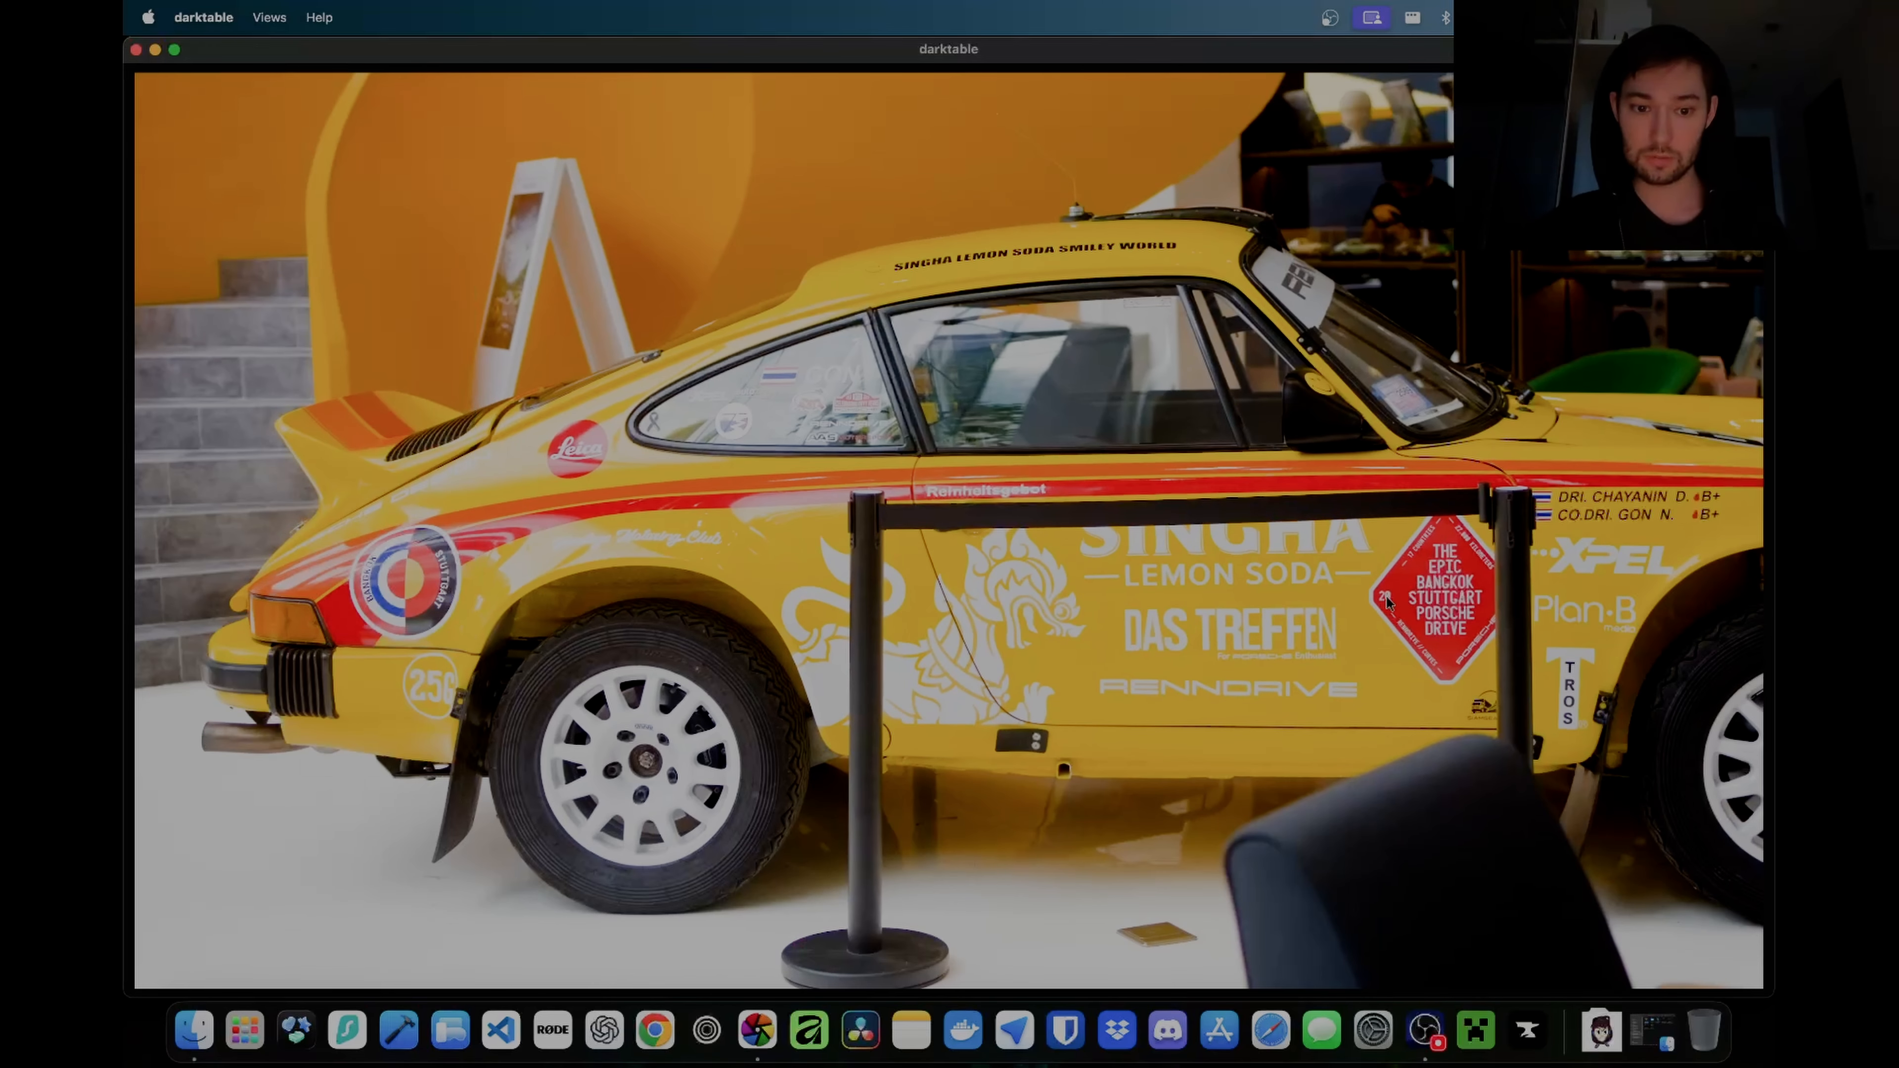
key("Tab")
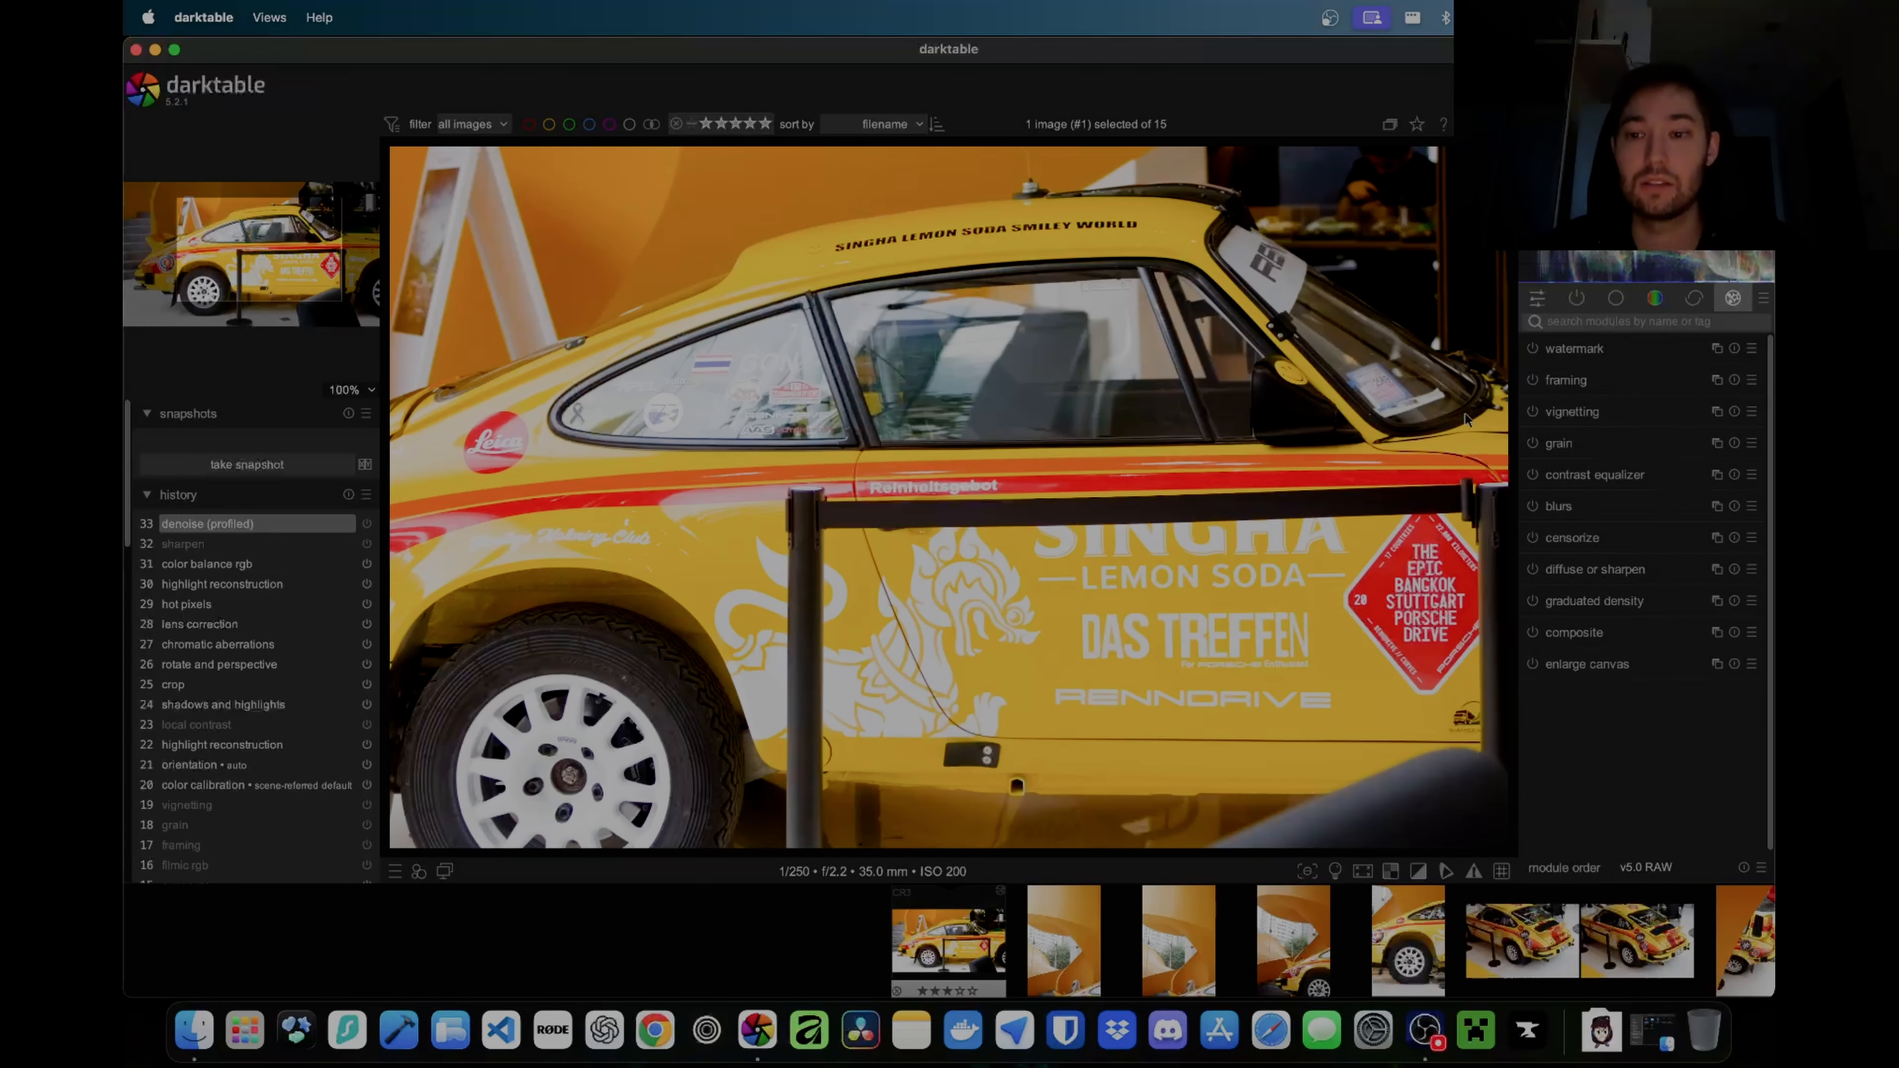
Step: Show the group of effect modules, enable framing on the photo and open its settings
scroll(1467, 415, "down", 3)
left_click(1532, 379)
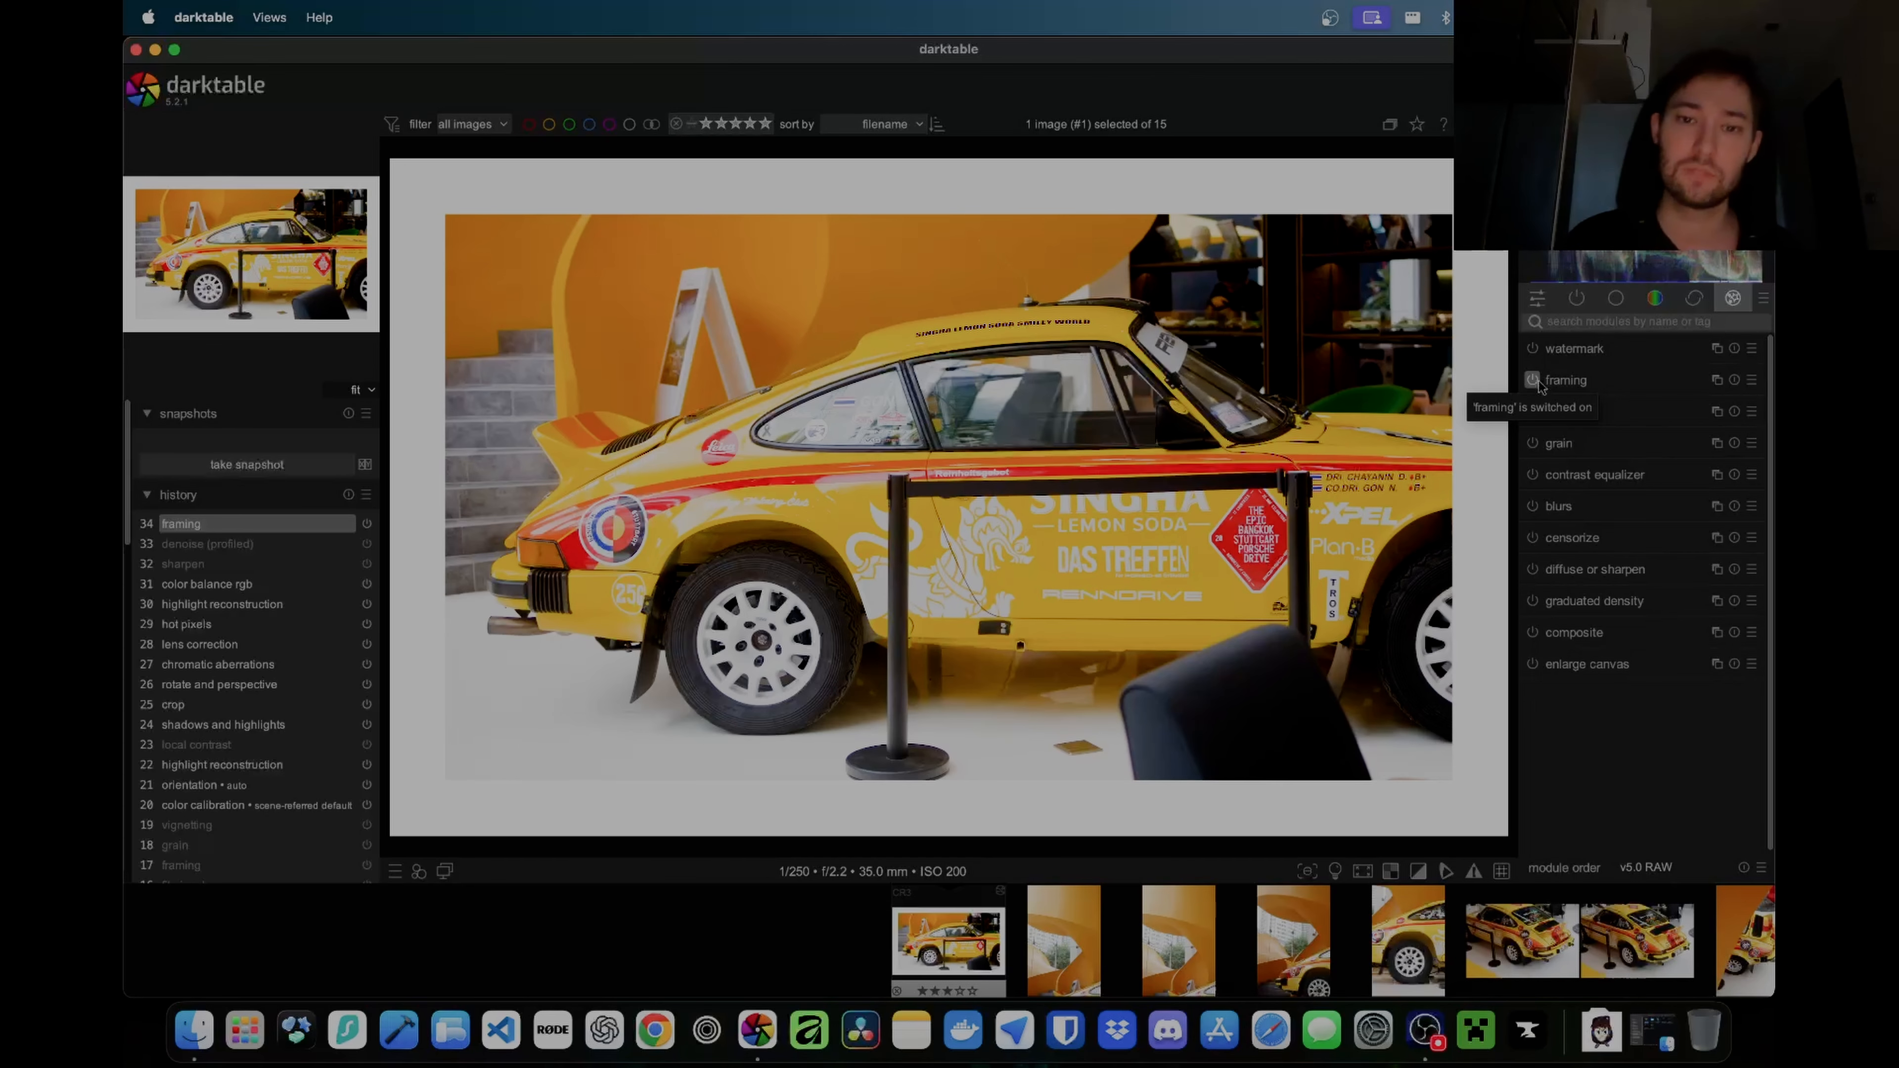
left_click(1558, 380)
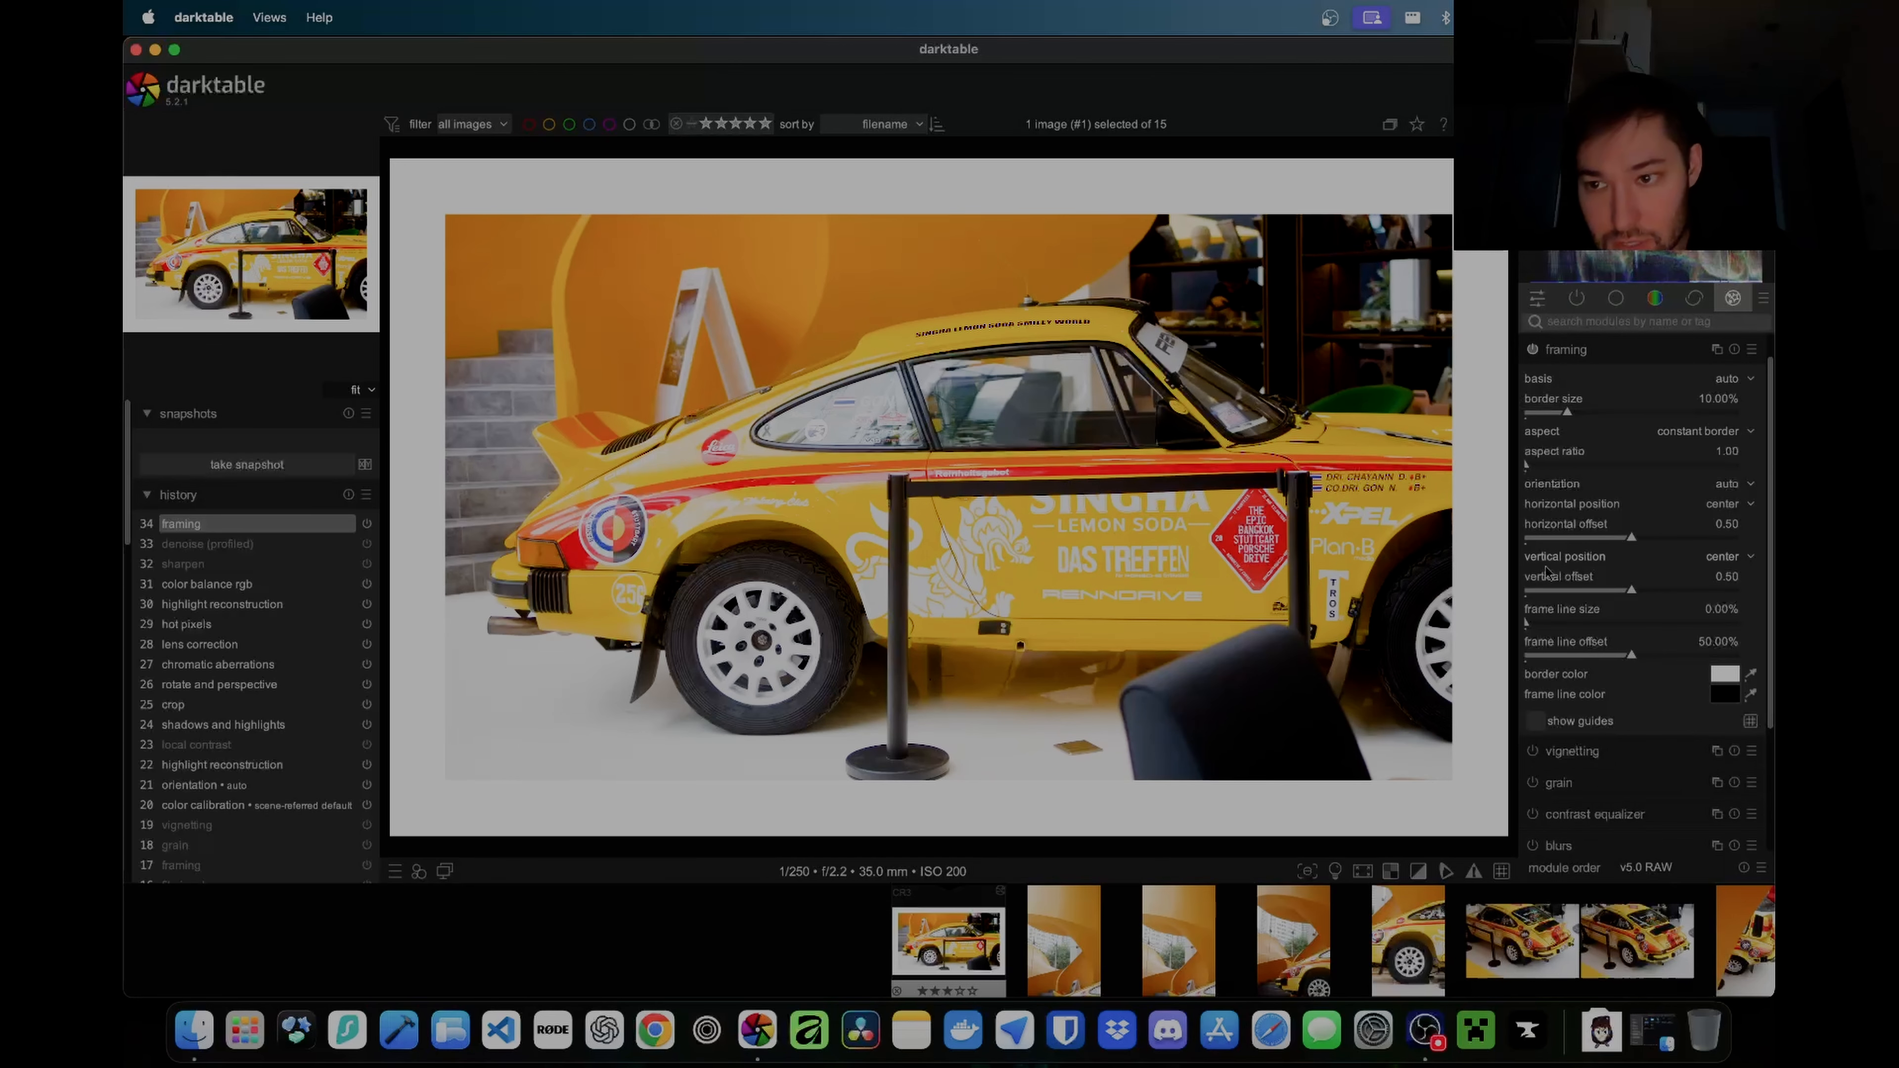
Step: Try the 3:2 (4x6, 10x15cm) and square aspects for the frame, undoing each change
left_click(1719, 435)
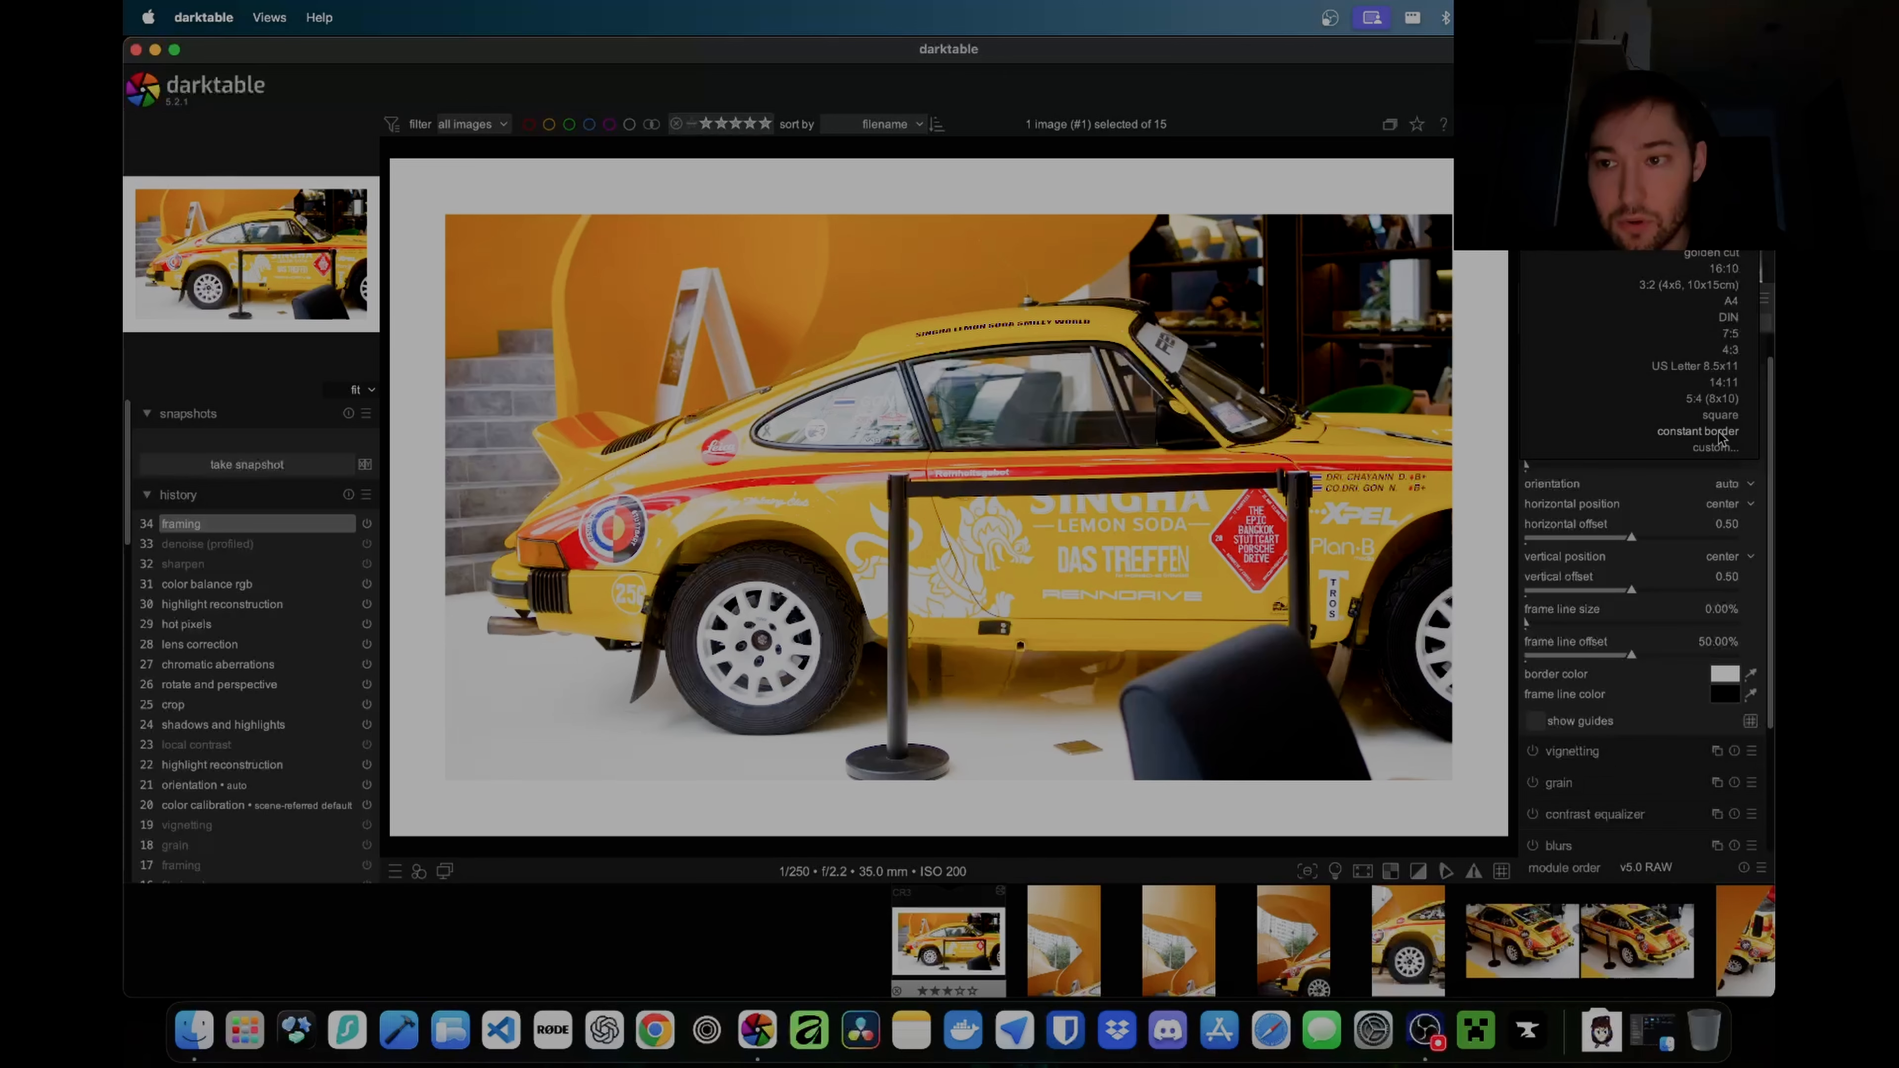
left_click(1688, 285)
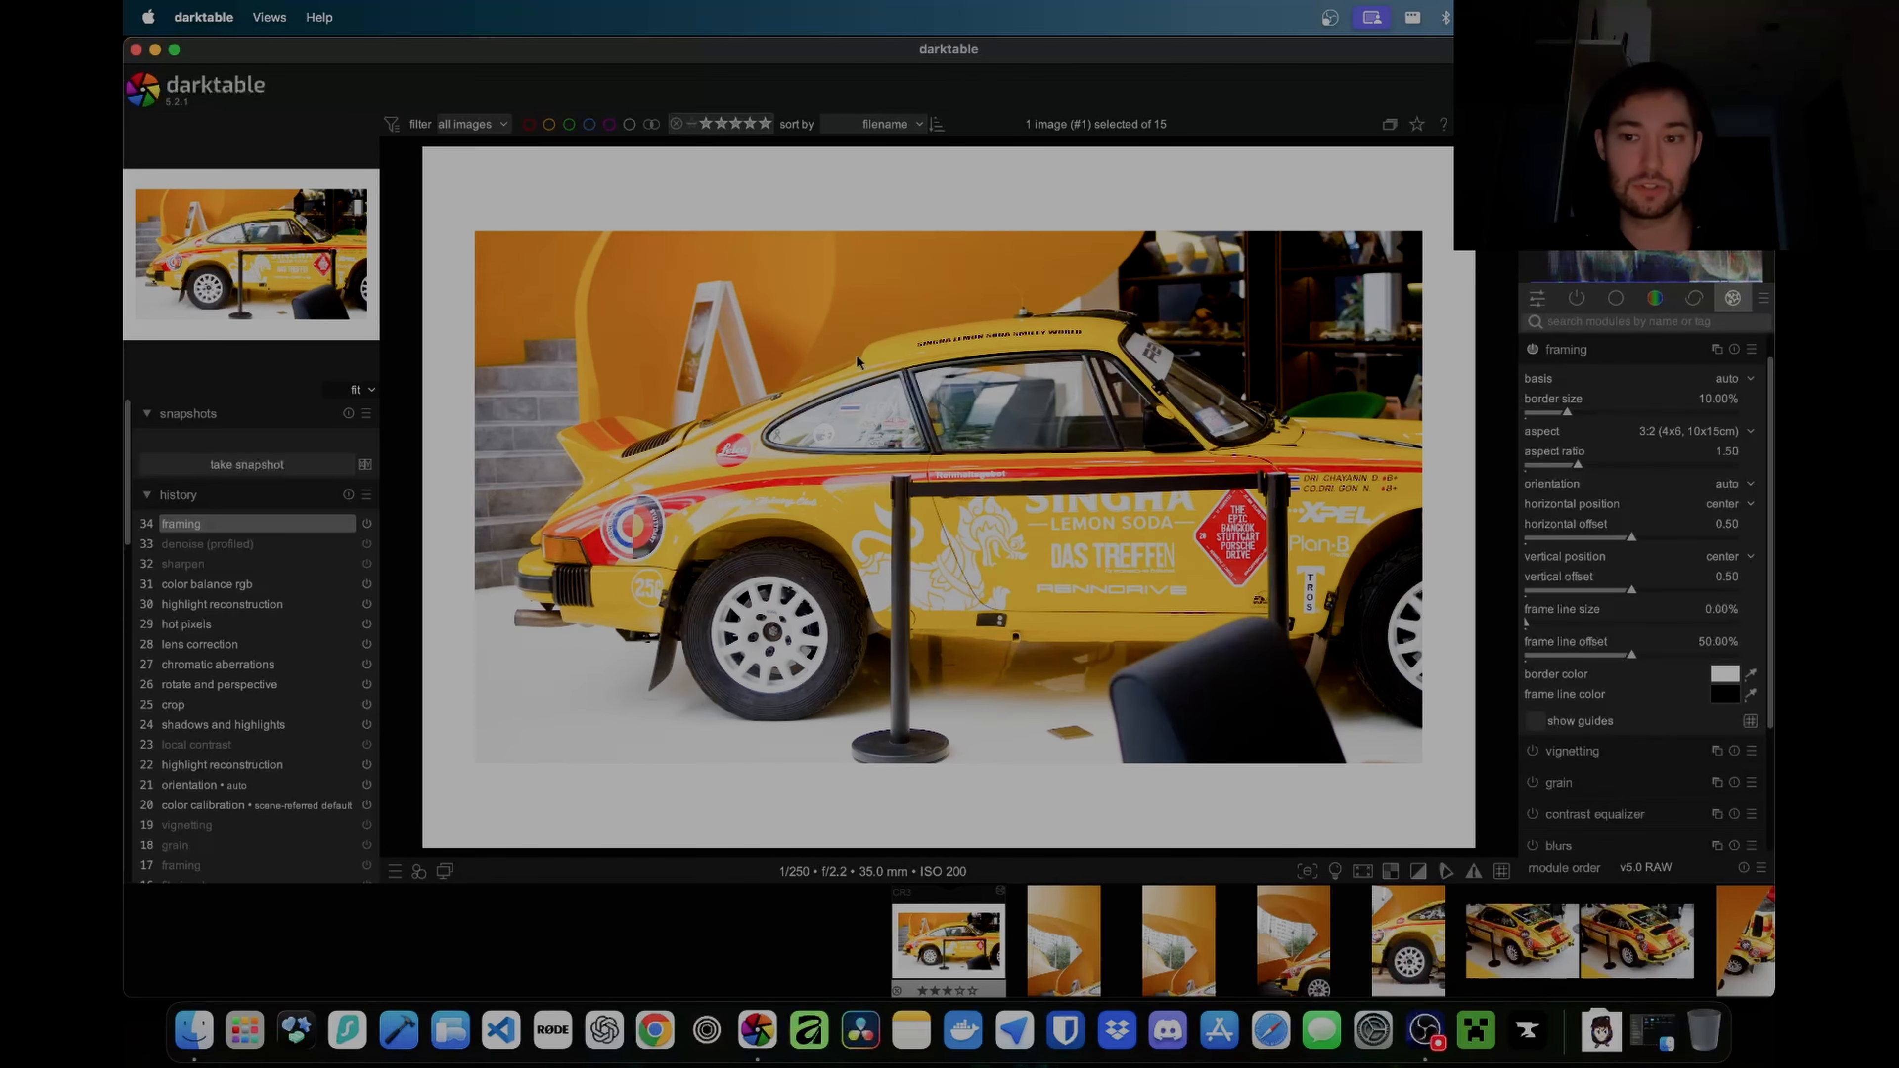
key("super+z")
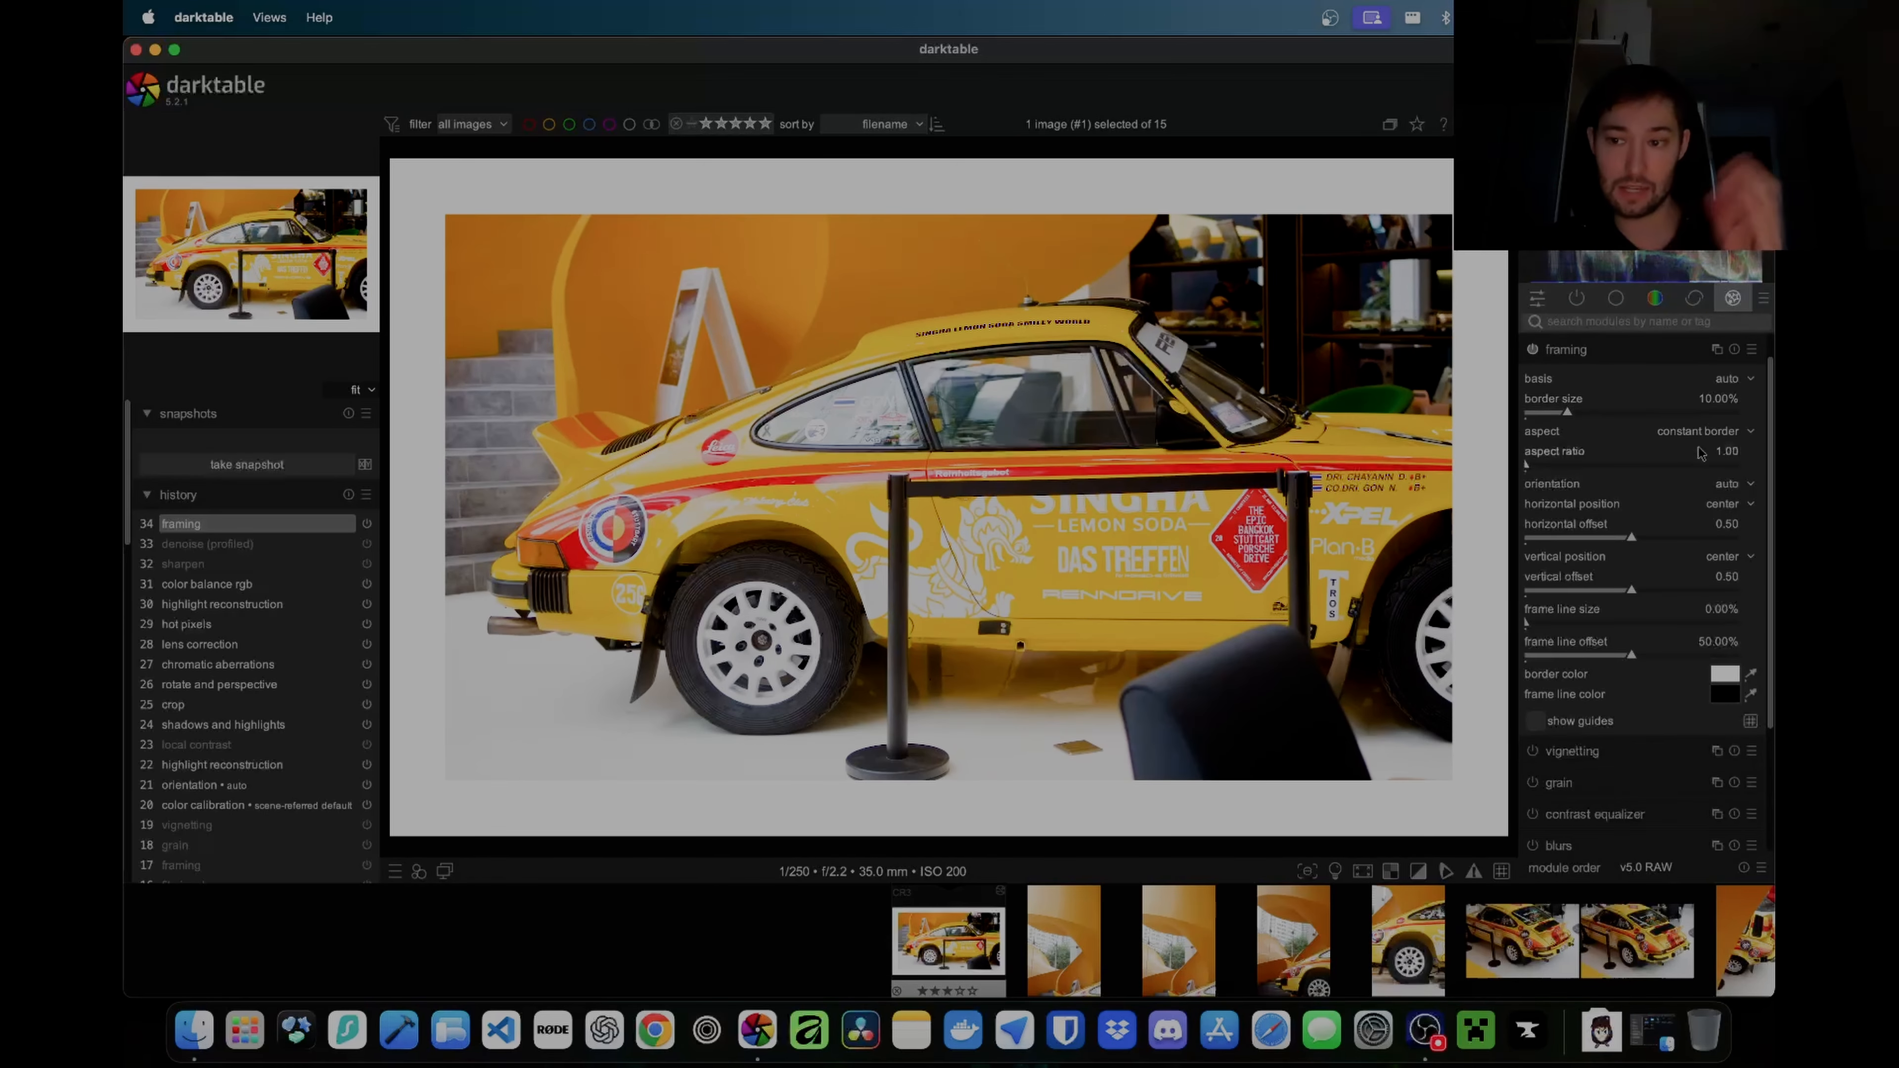
left_click(1707, 438)
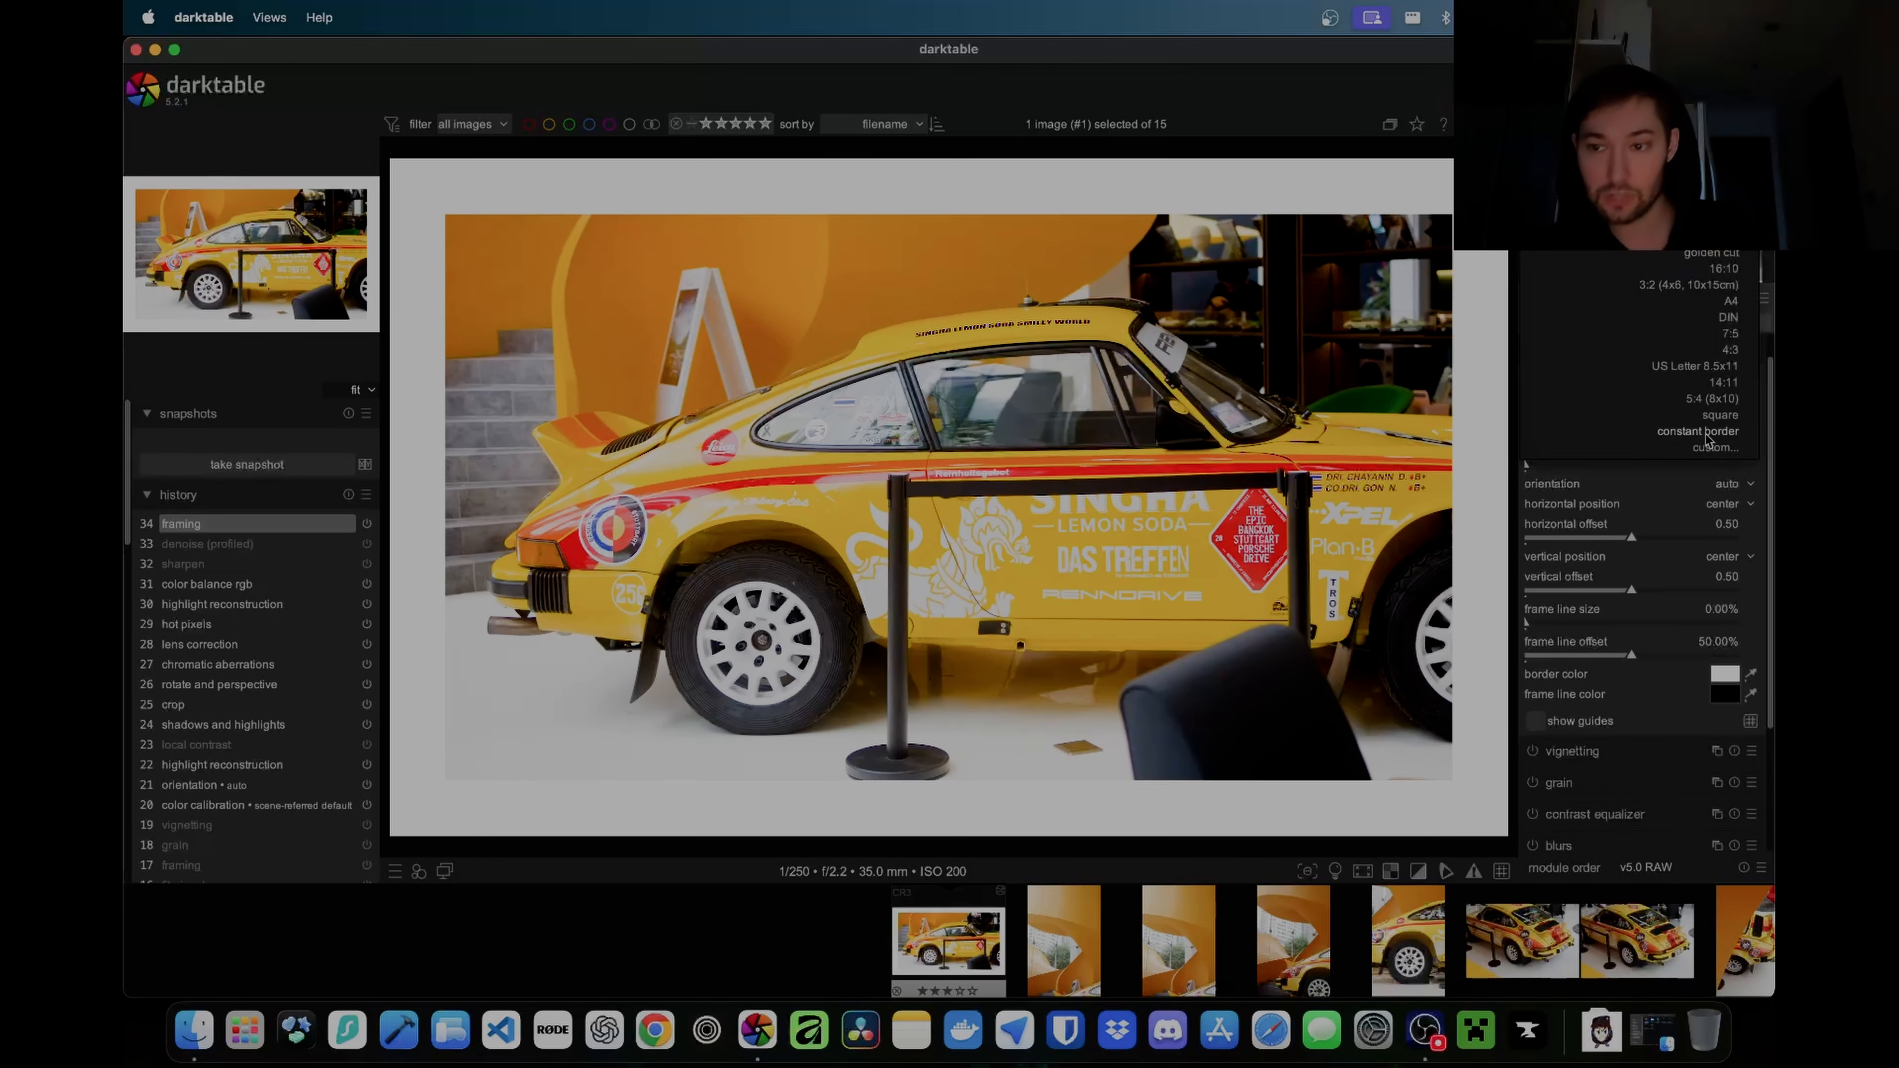
left_click(1685, 418)
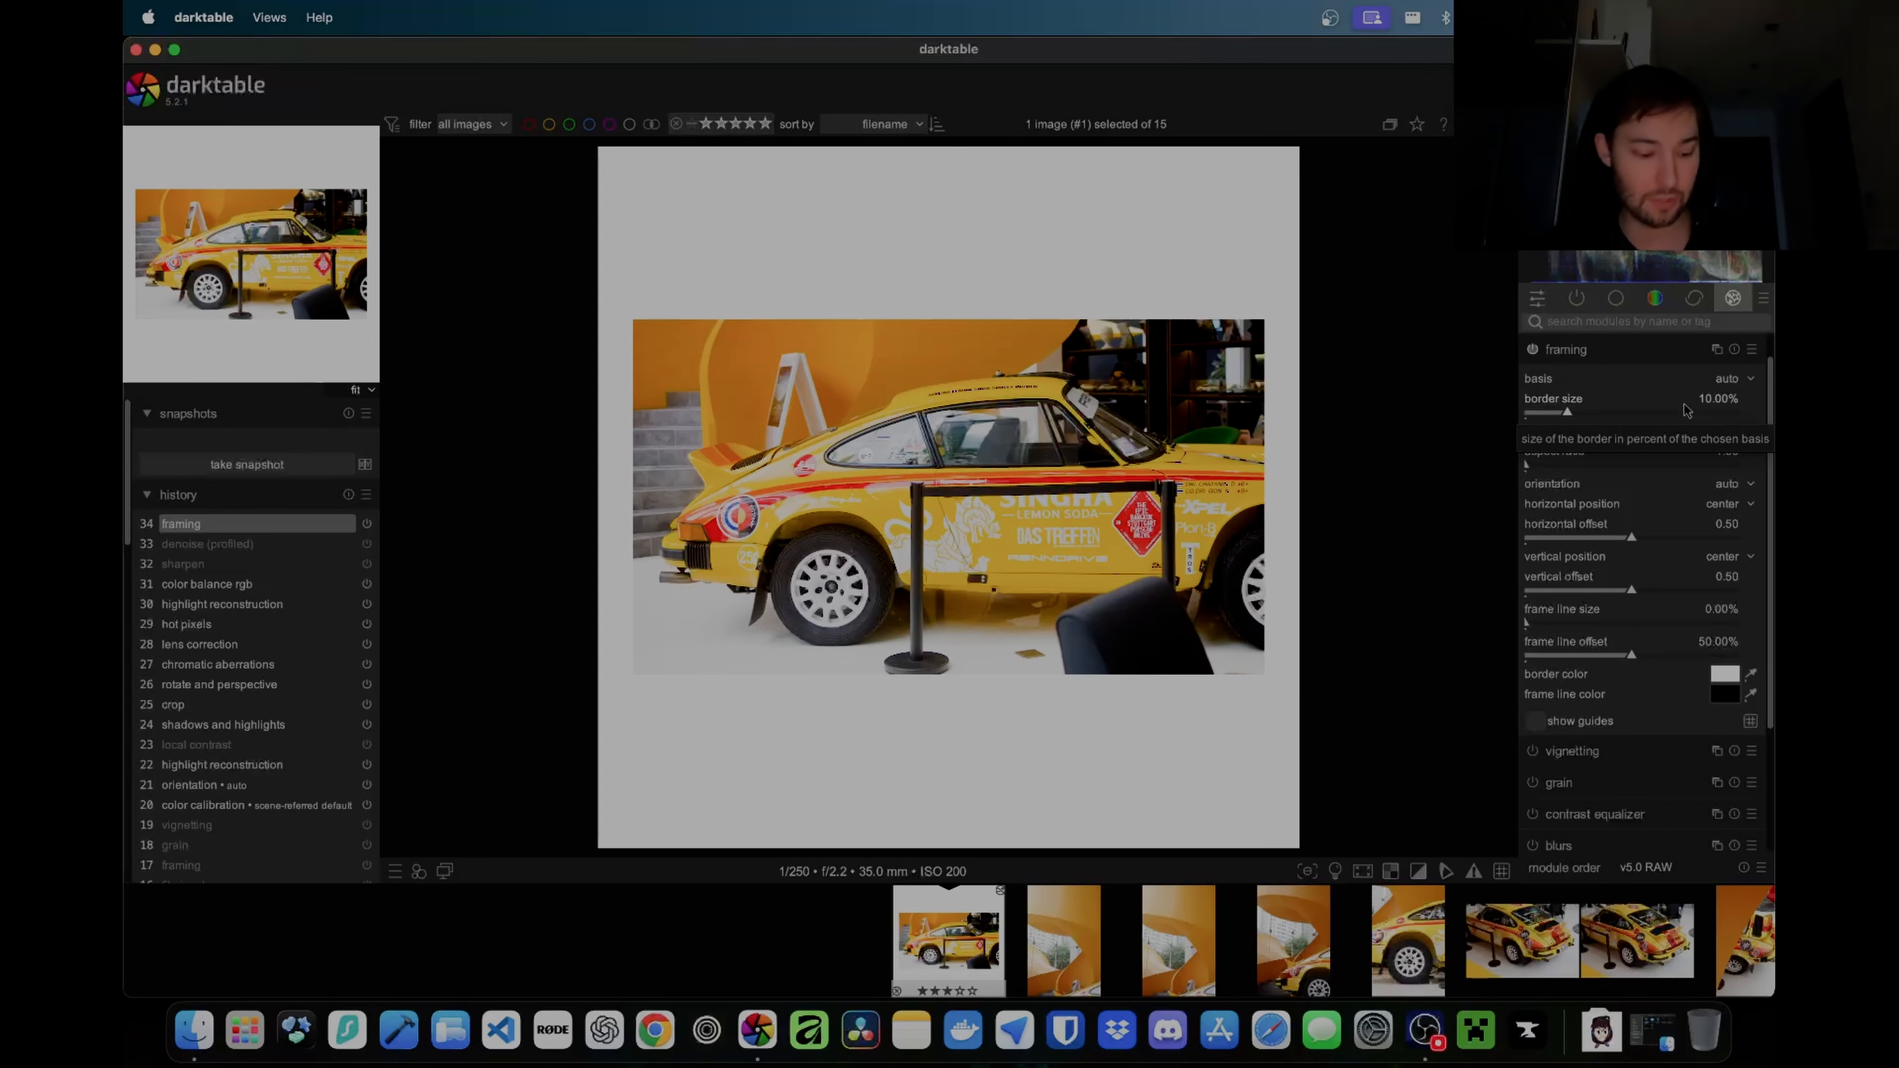
key("super+z")
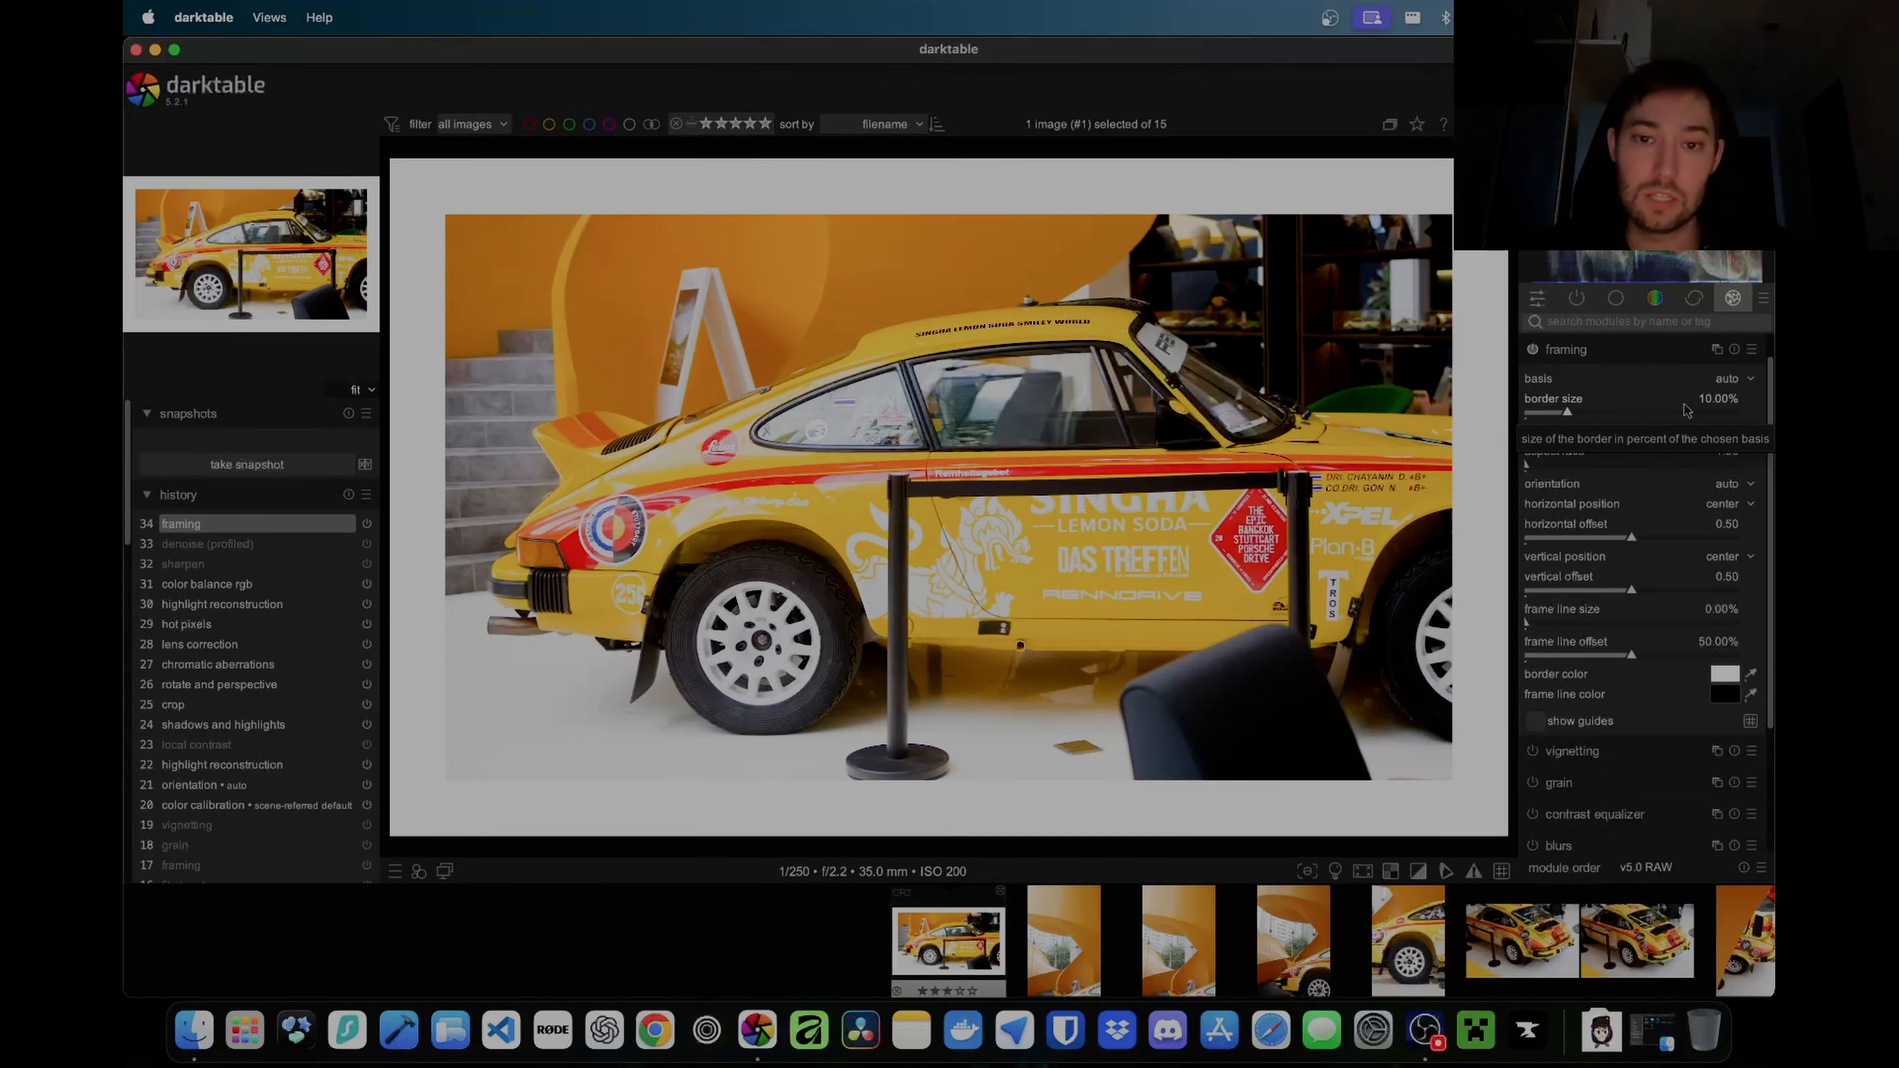
Step: Collapse the framing module and check the contrast equalizer settings
left_click(1602, 353)
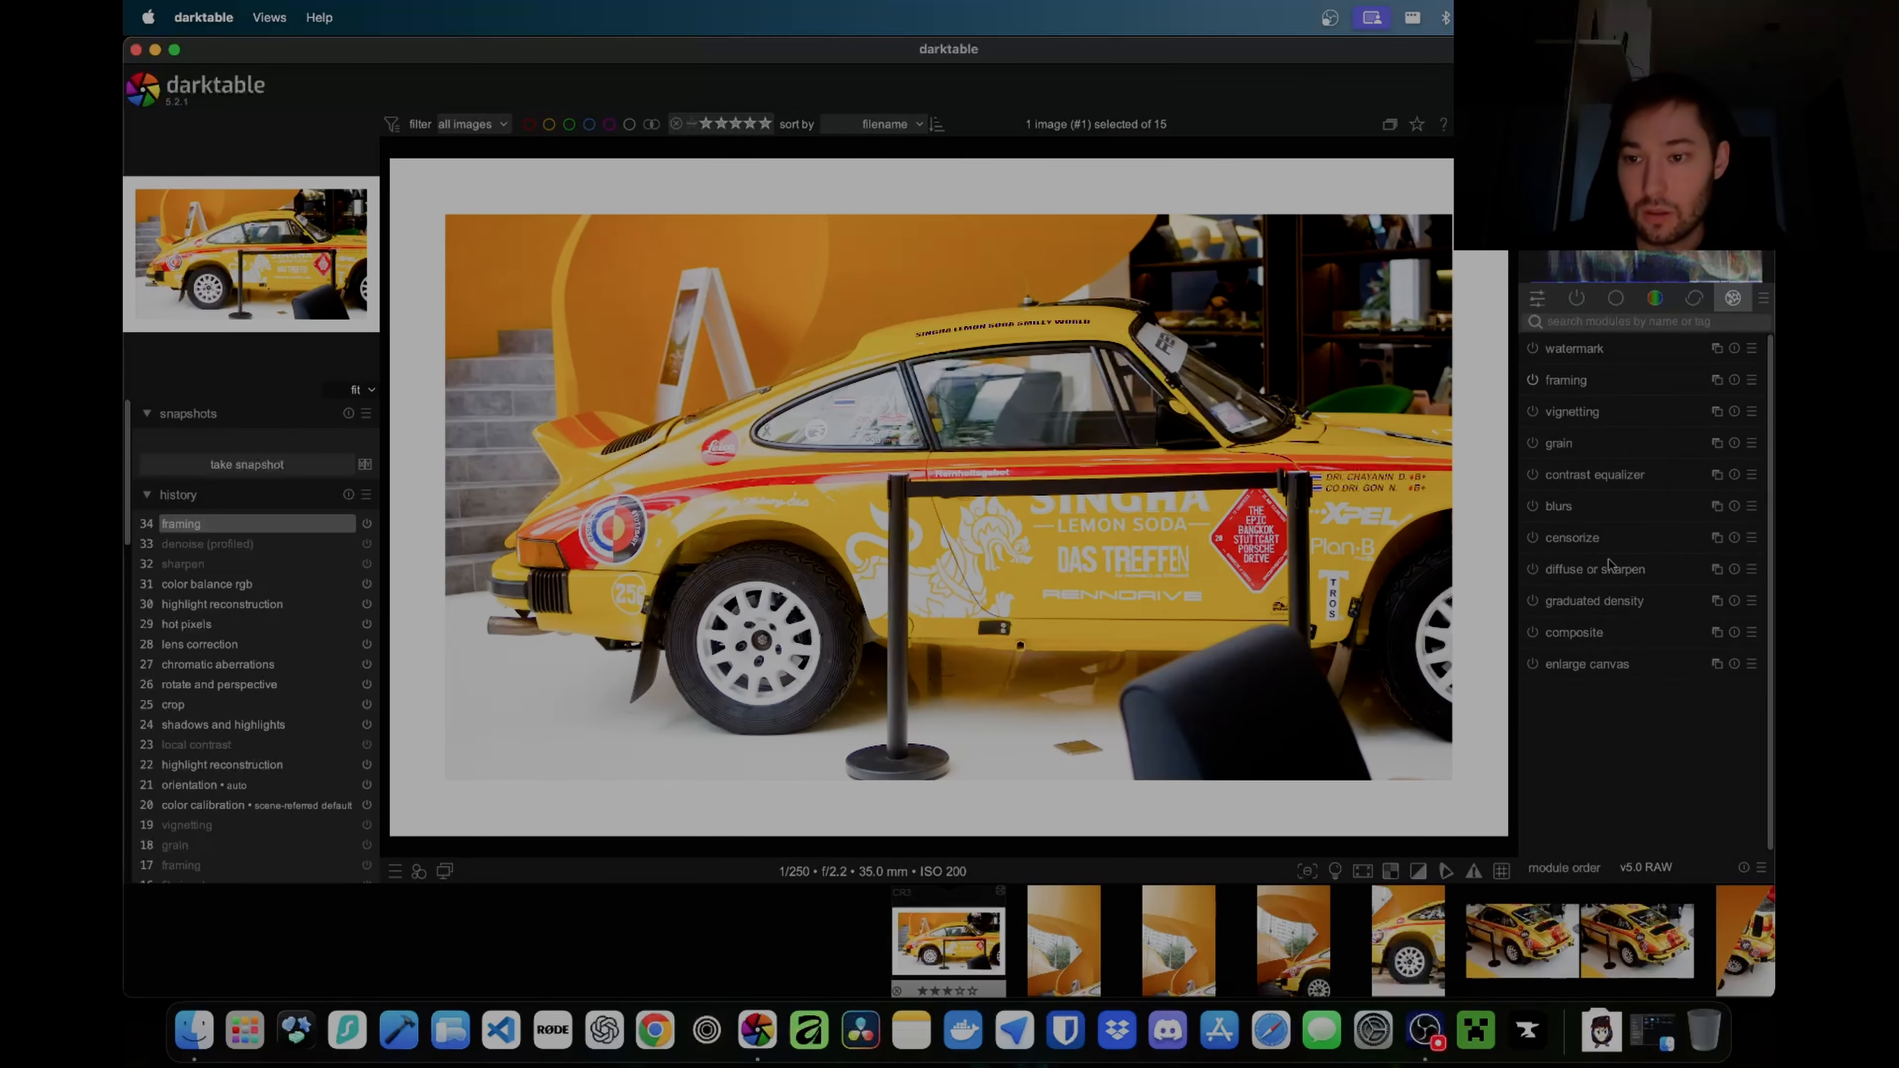
left_click(1604, 479)
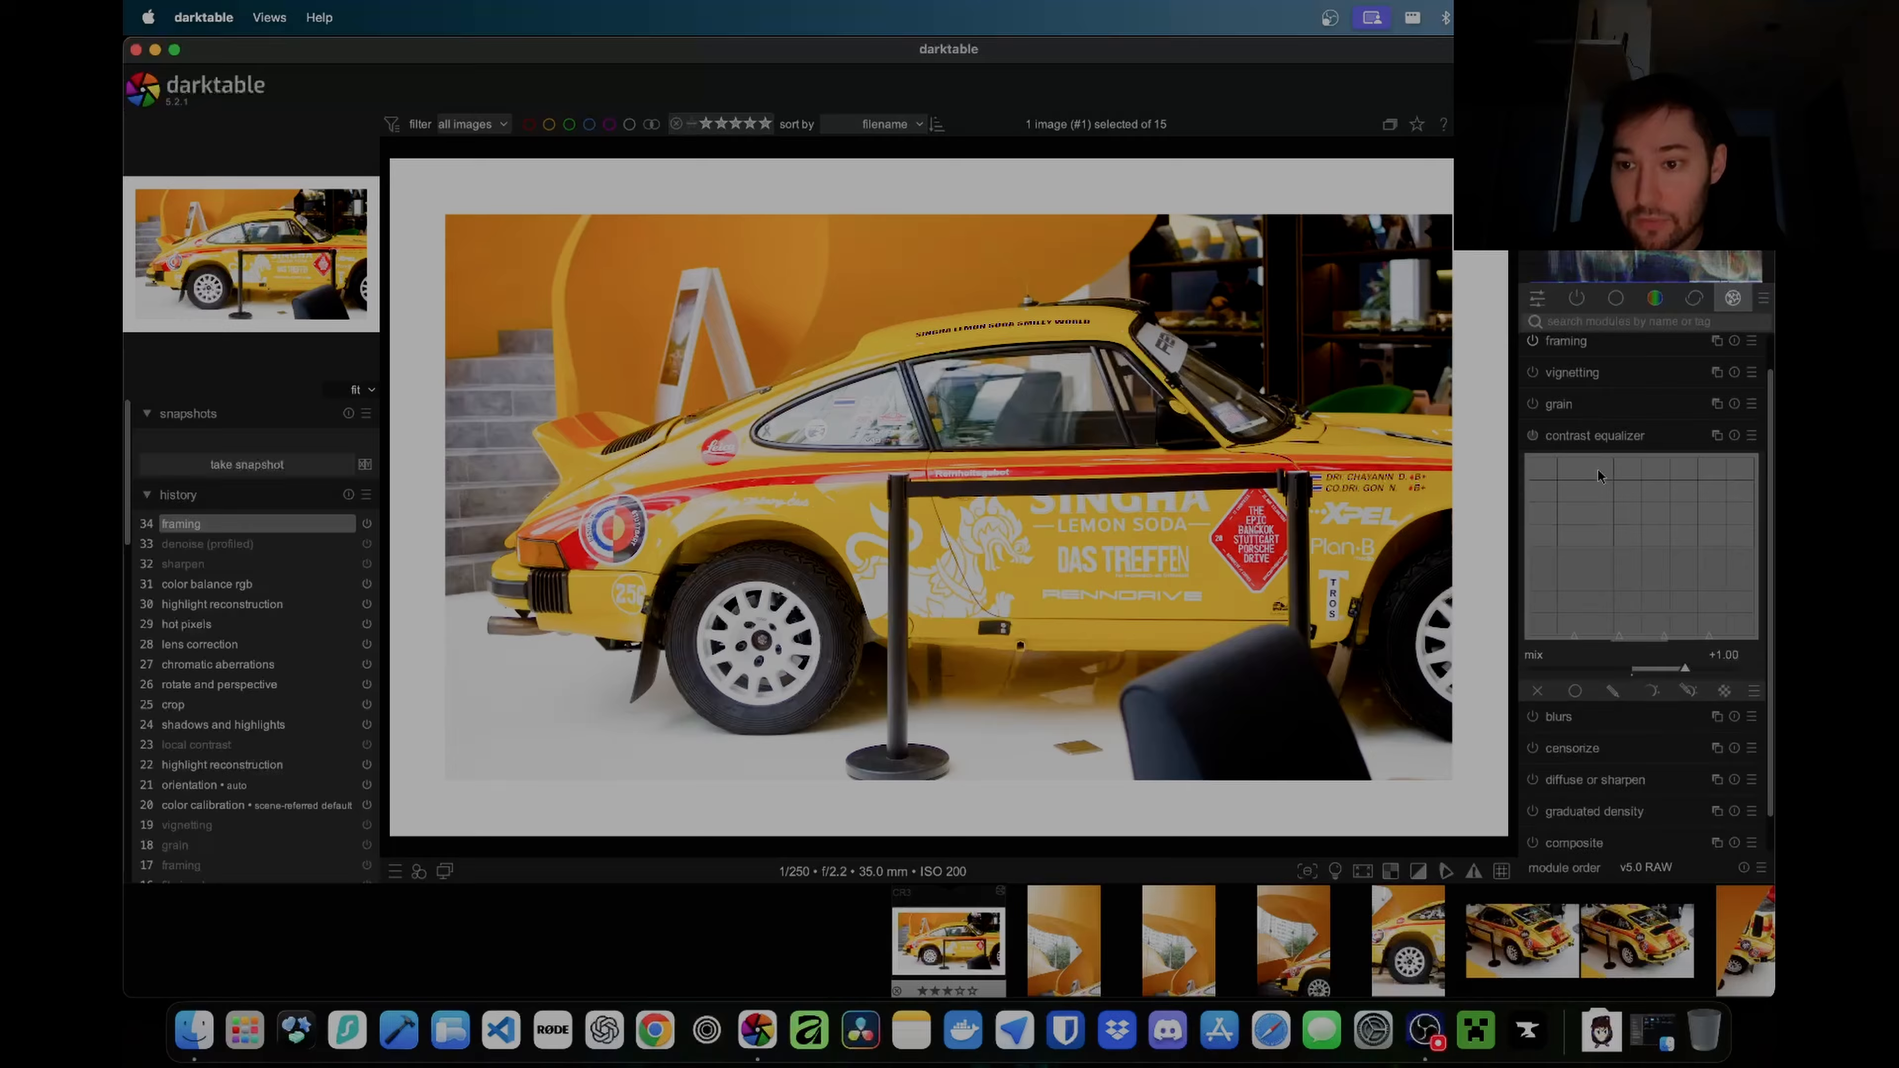
left_click(1593, 368)
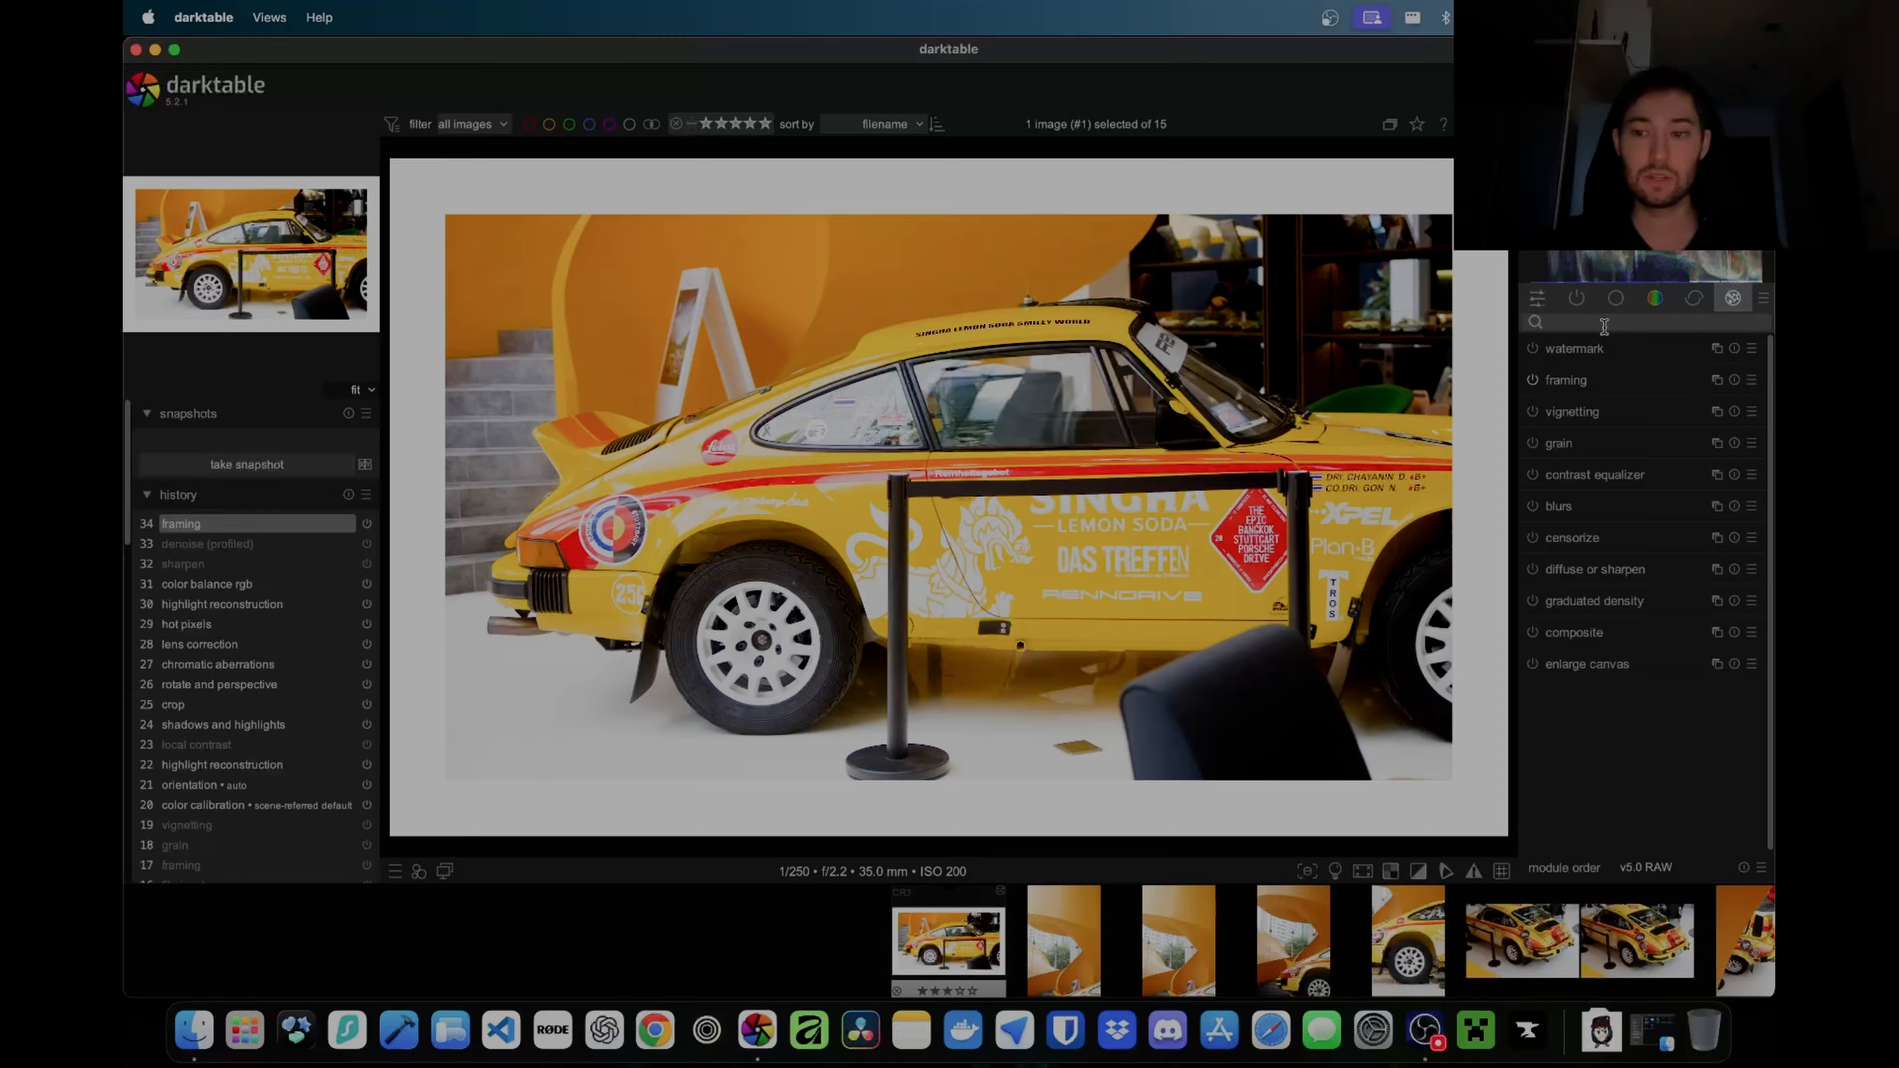
Step: Find the exposure module by searching for "expos" and set the exposure to about +1.844 EV
type("xpos")
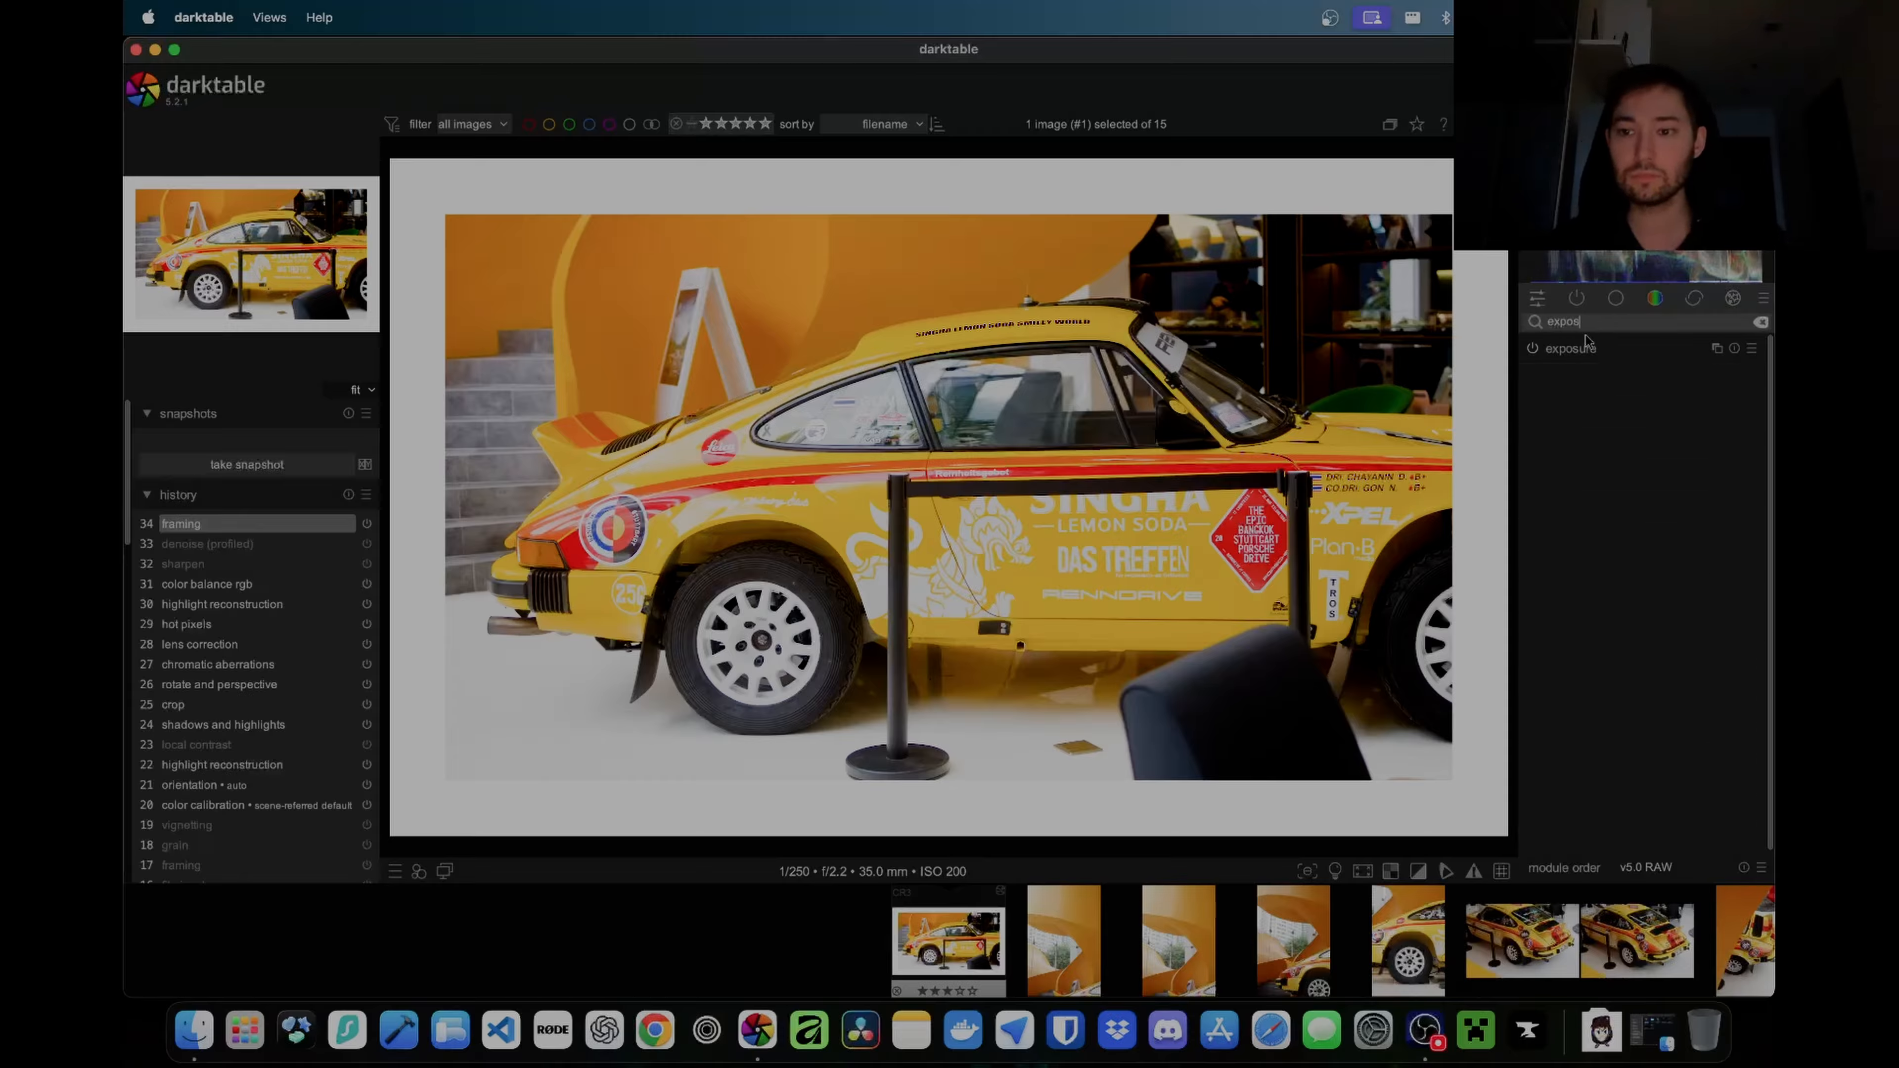
left_click(1578, 350)
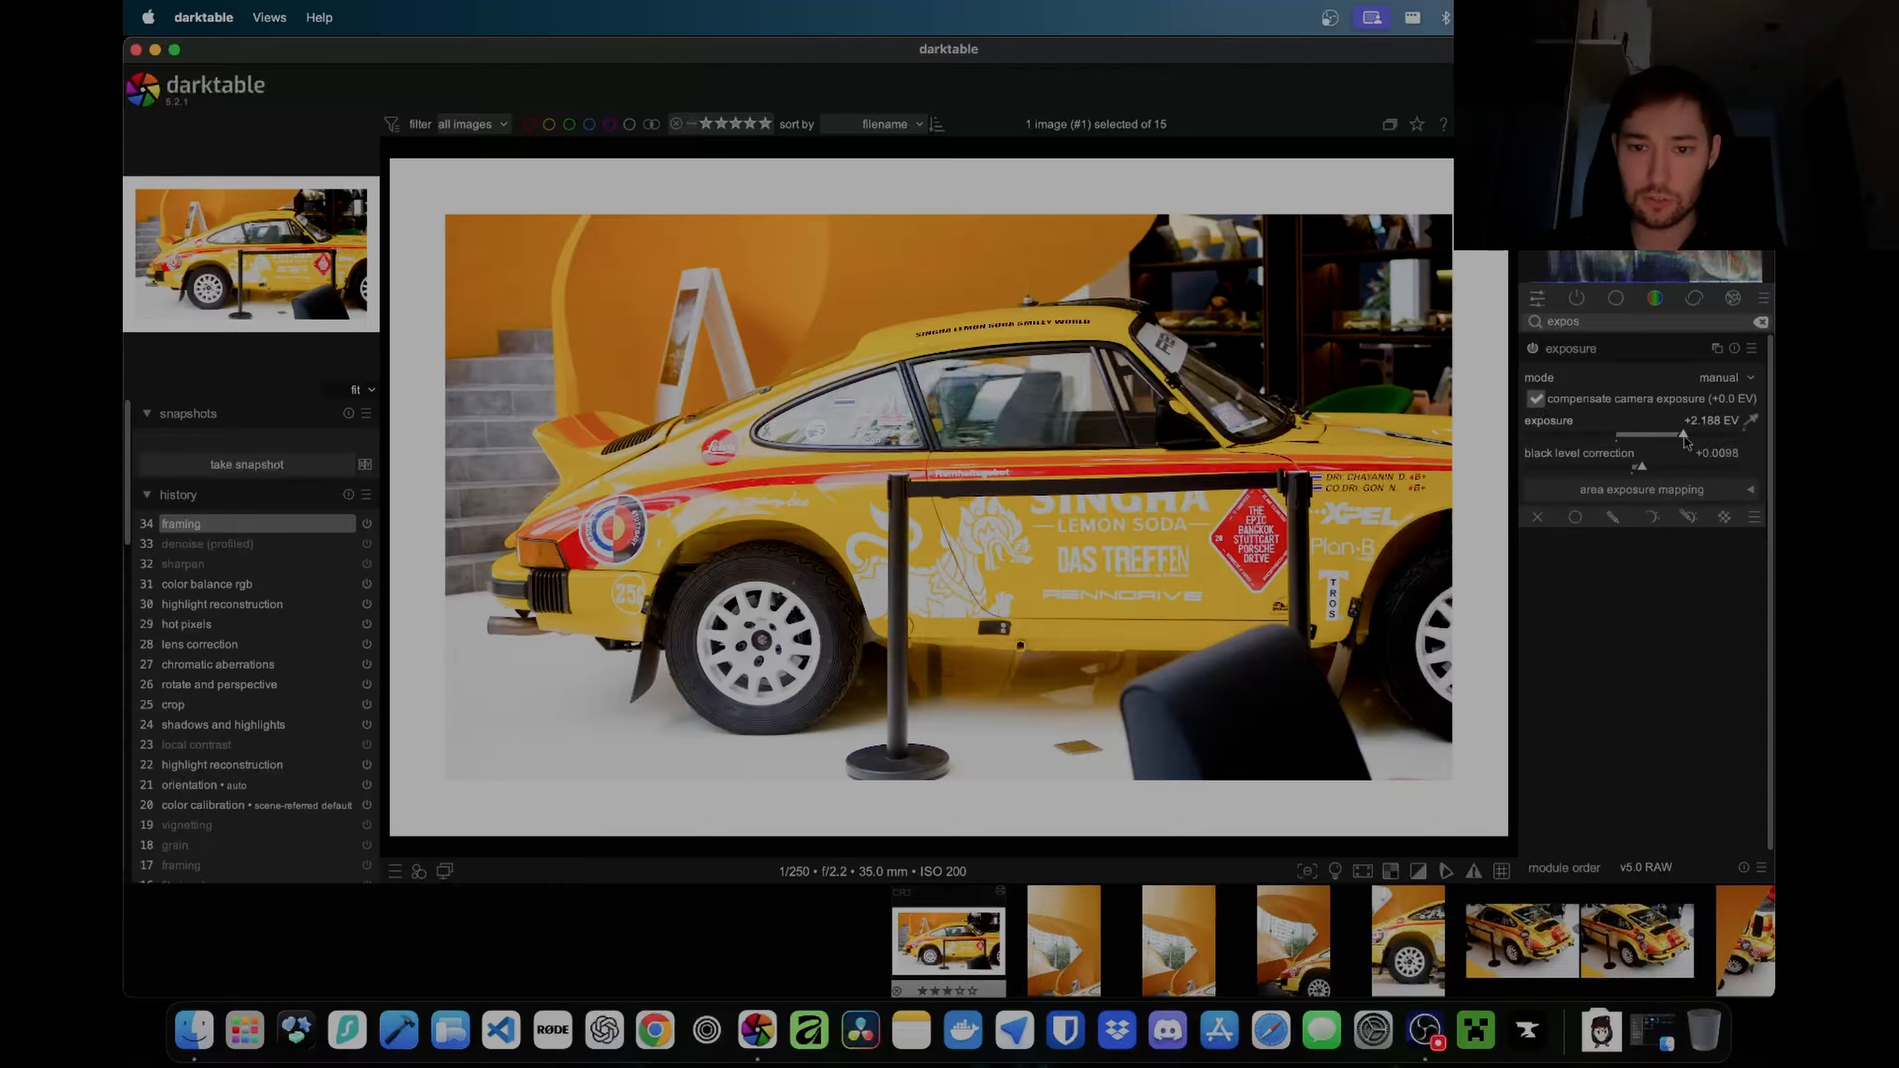
left_click_drag(1684, 441, 1679, 440)
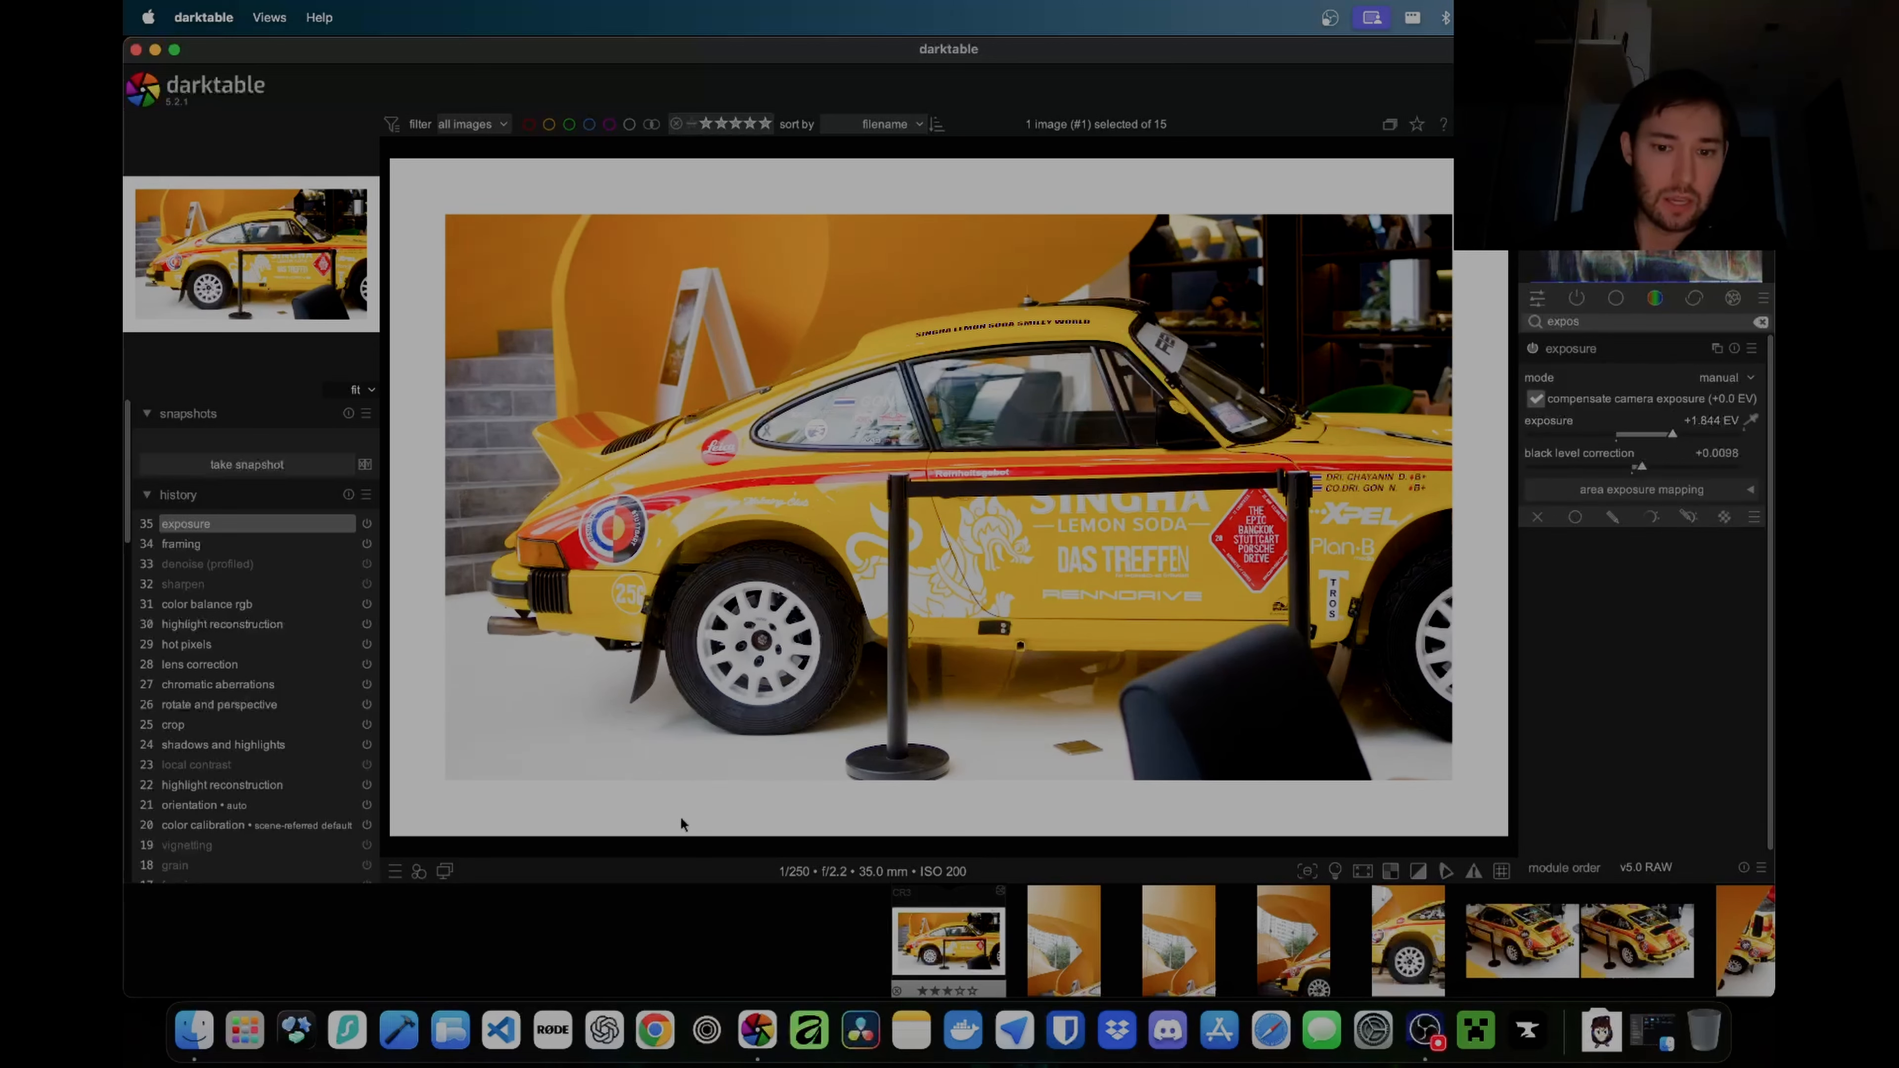
Step: Take a snapshot of the current edit, return the history to entry 11 (sigmoid) and take a second snapshot
left_click(263, 464)
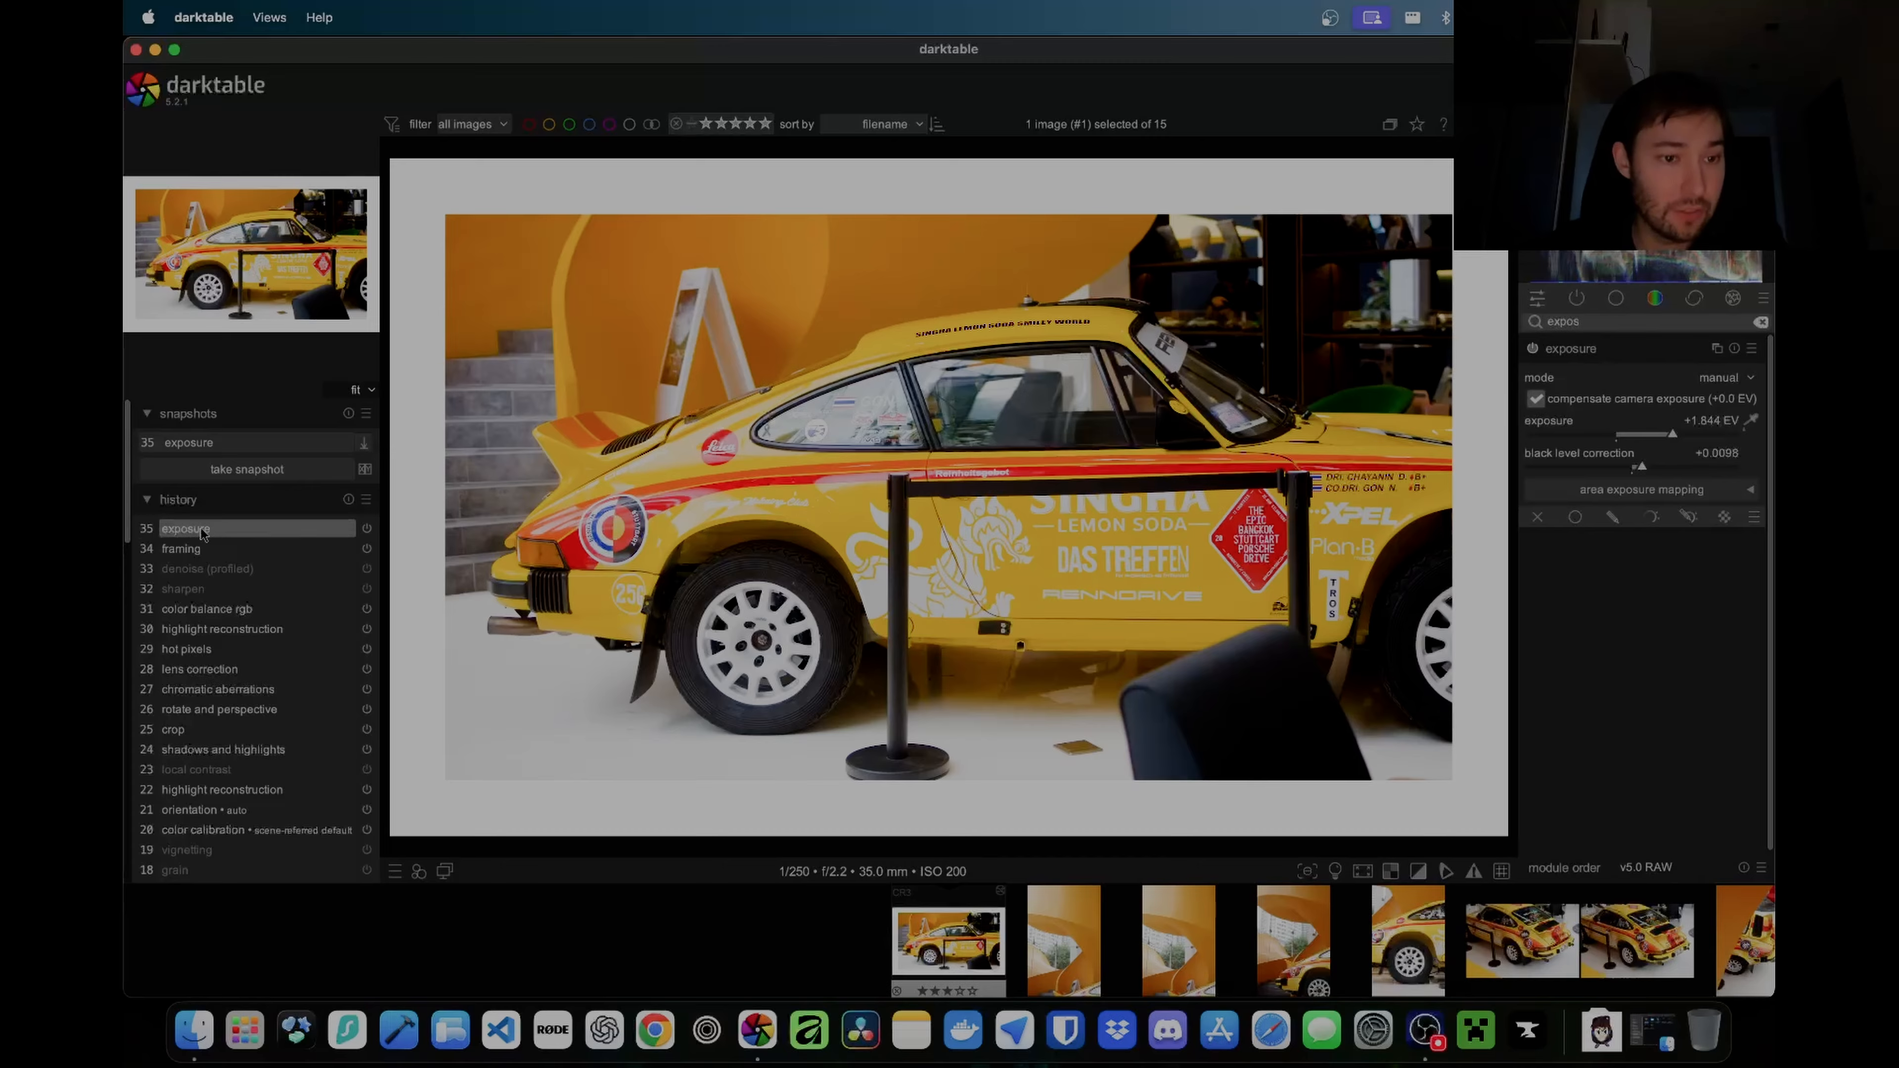
scroll(252, 535, "down", 8)
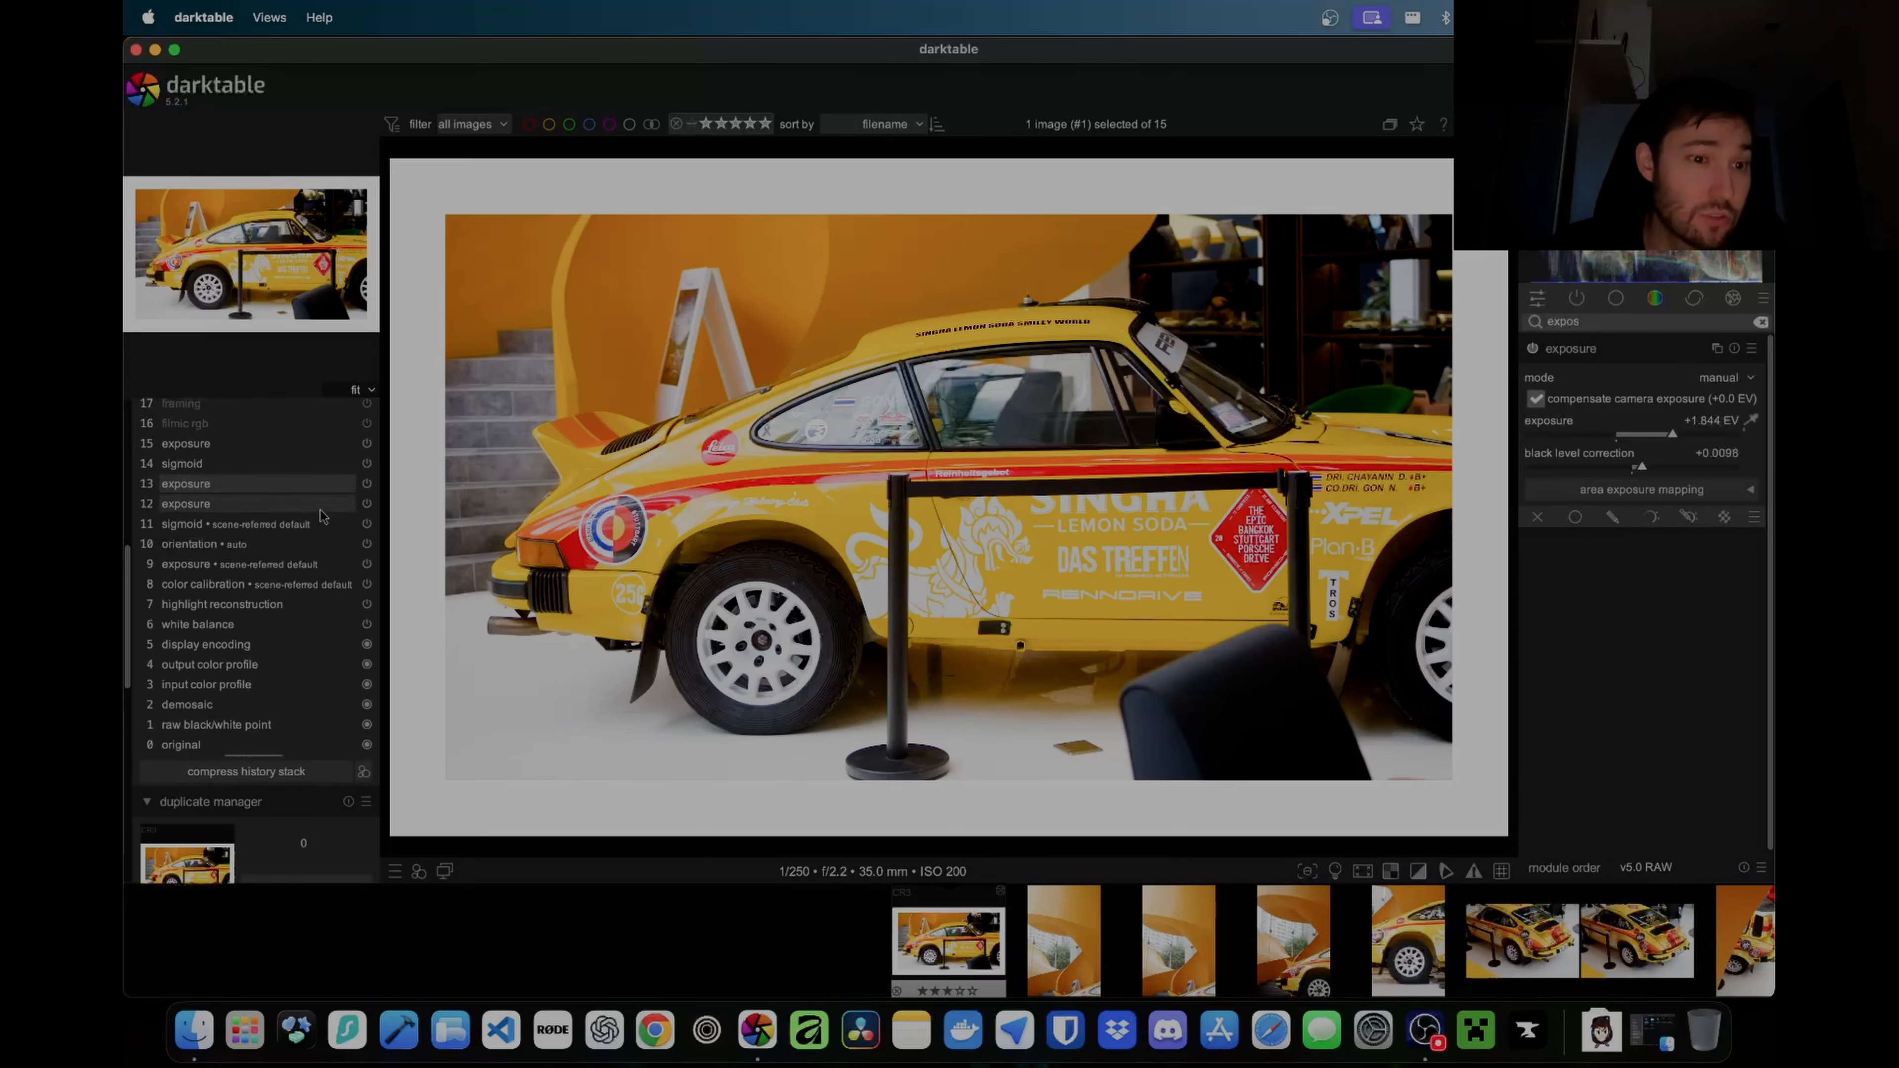
left_click(218, 527)
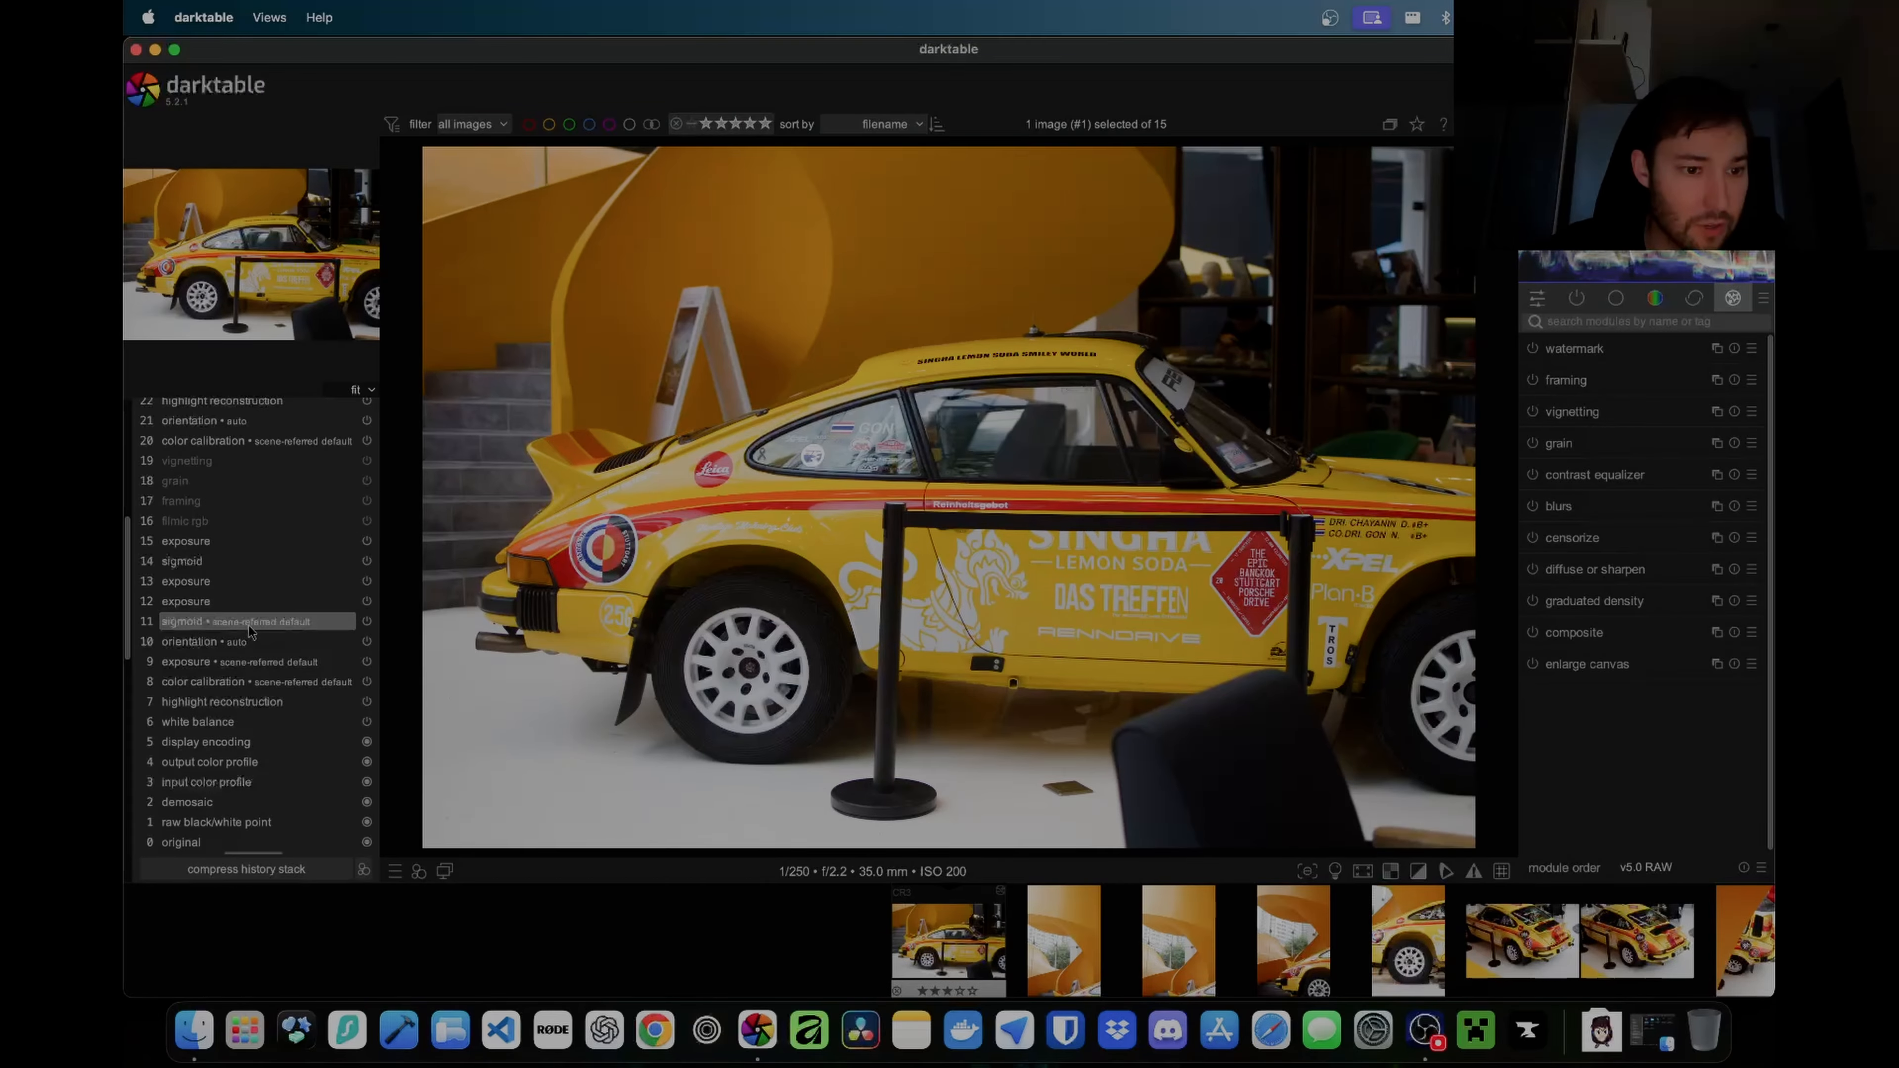
scroll(248, 632, "down", 2)
scroll(224, 516, "up", 10)
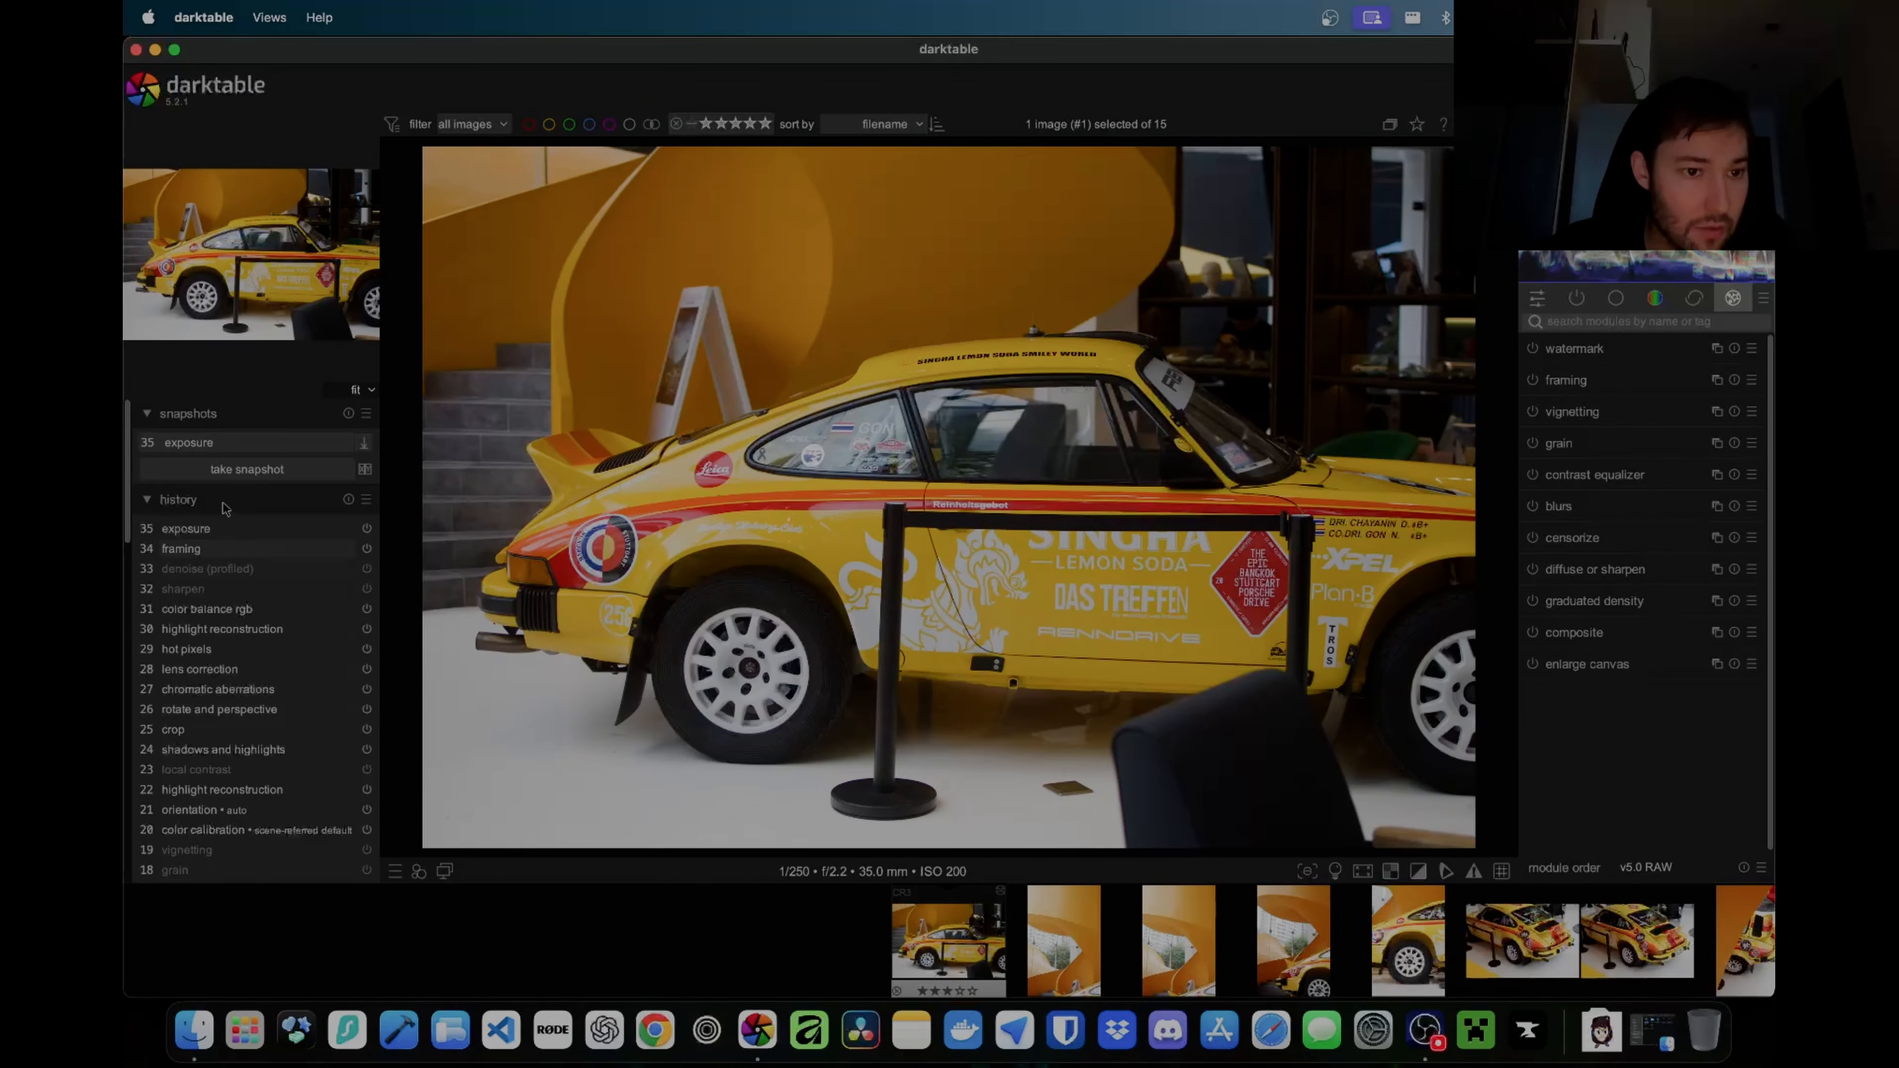
left_click(225, 469)
Step: Compare the sigmoid and exposure snapshots with the current photo, sweeping the dividing line across the exposure comparison
left_click(239, 442)
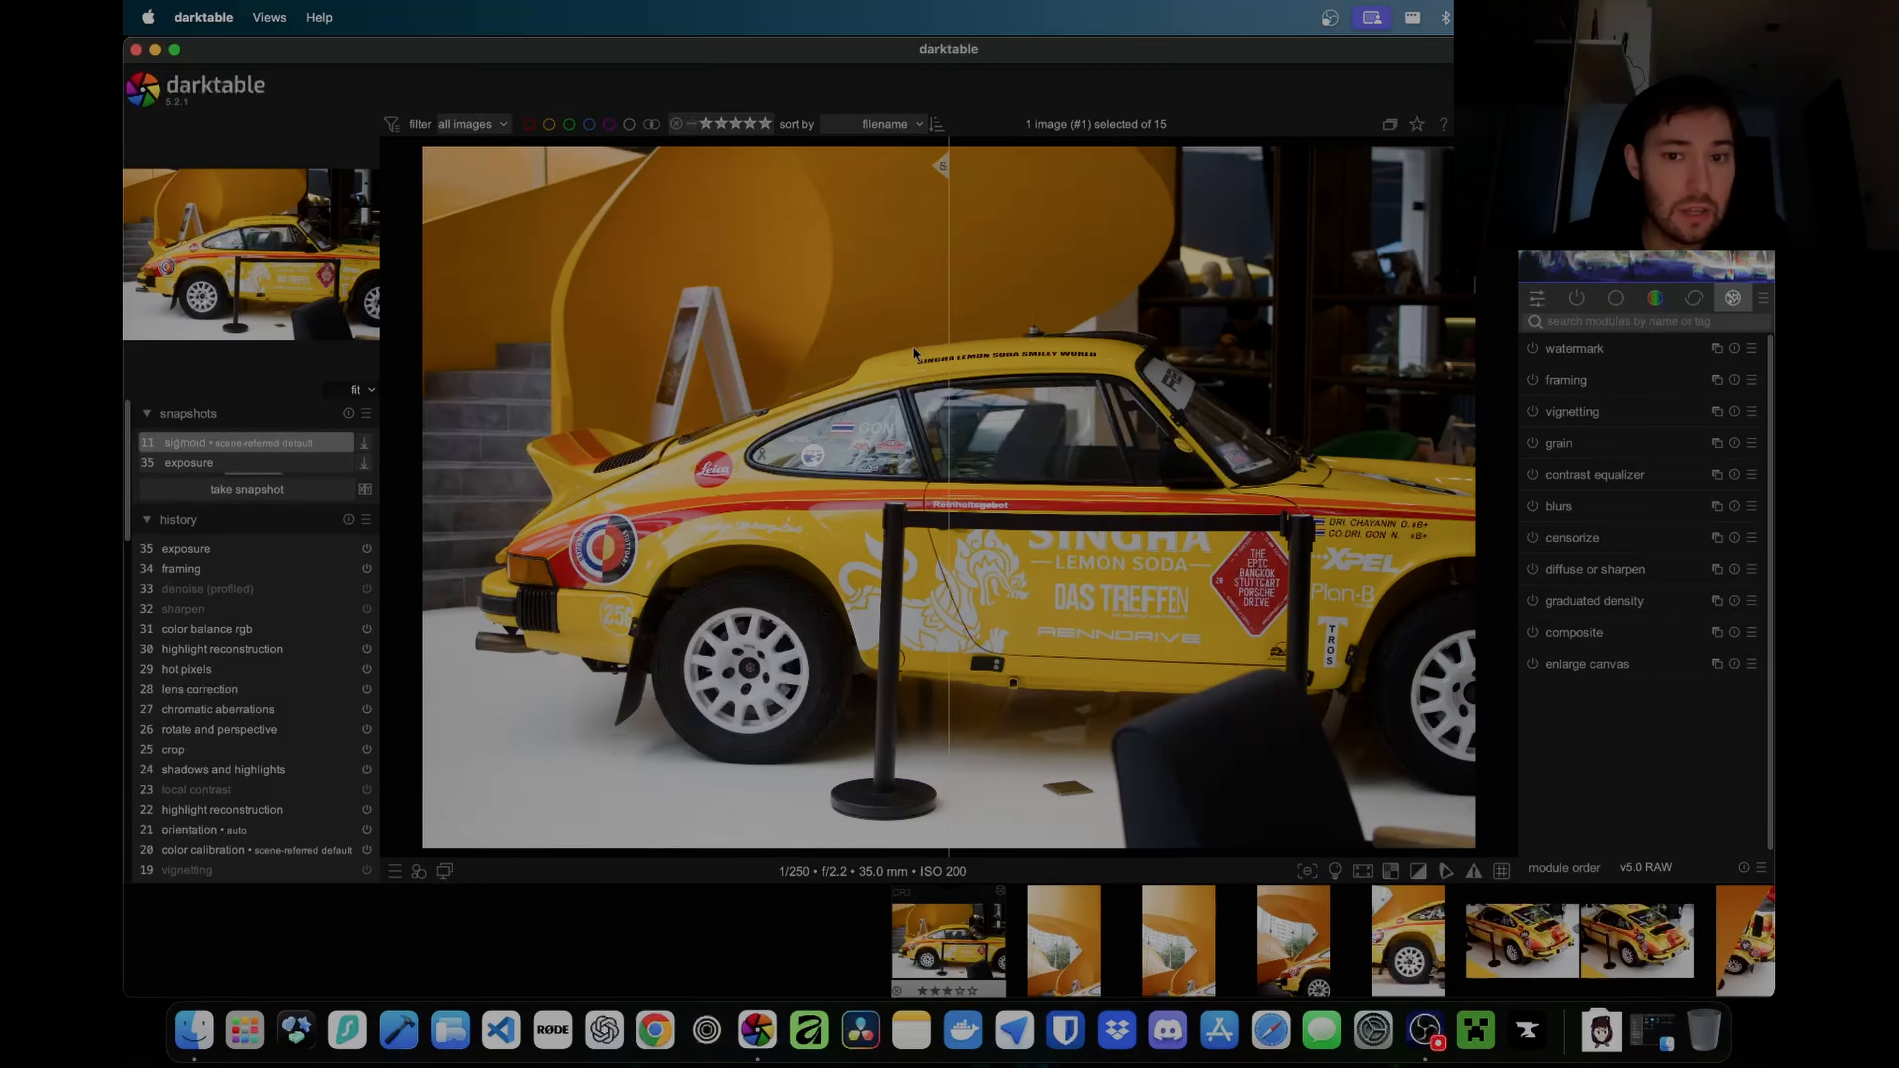
left_click(193, 465)
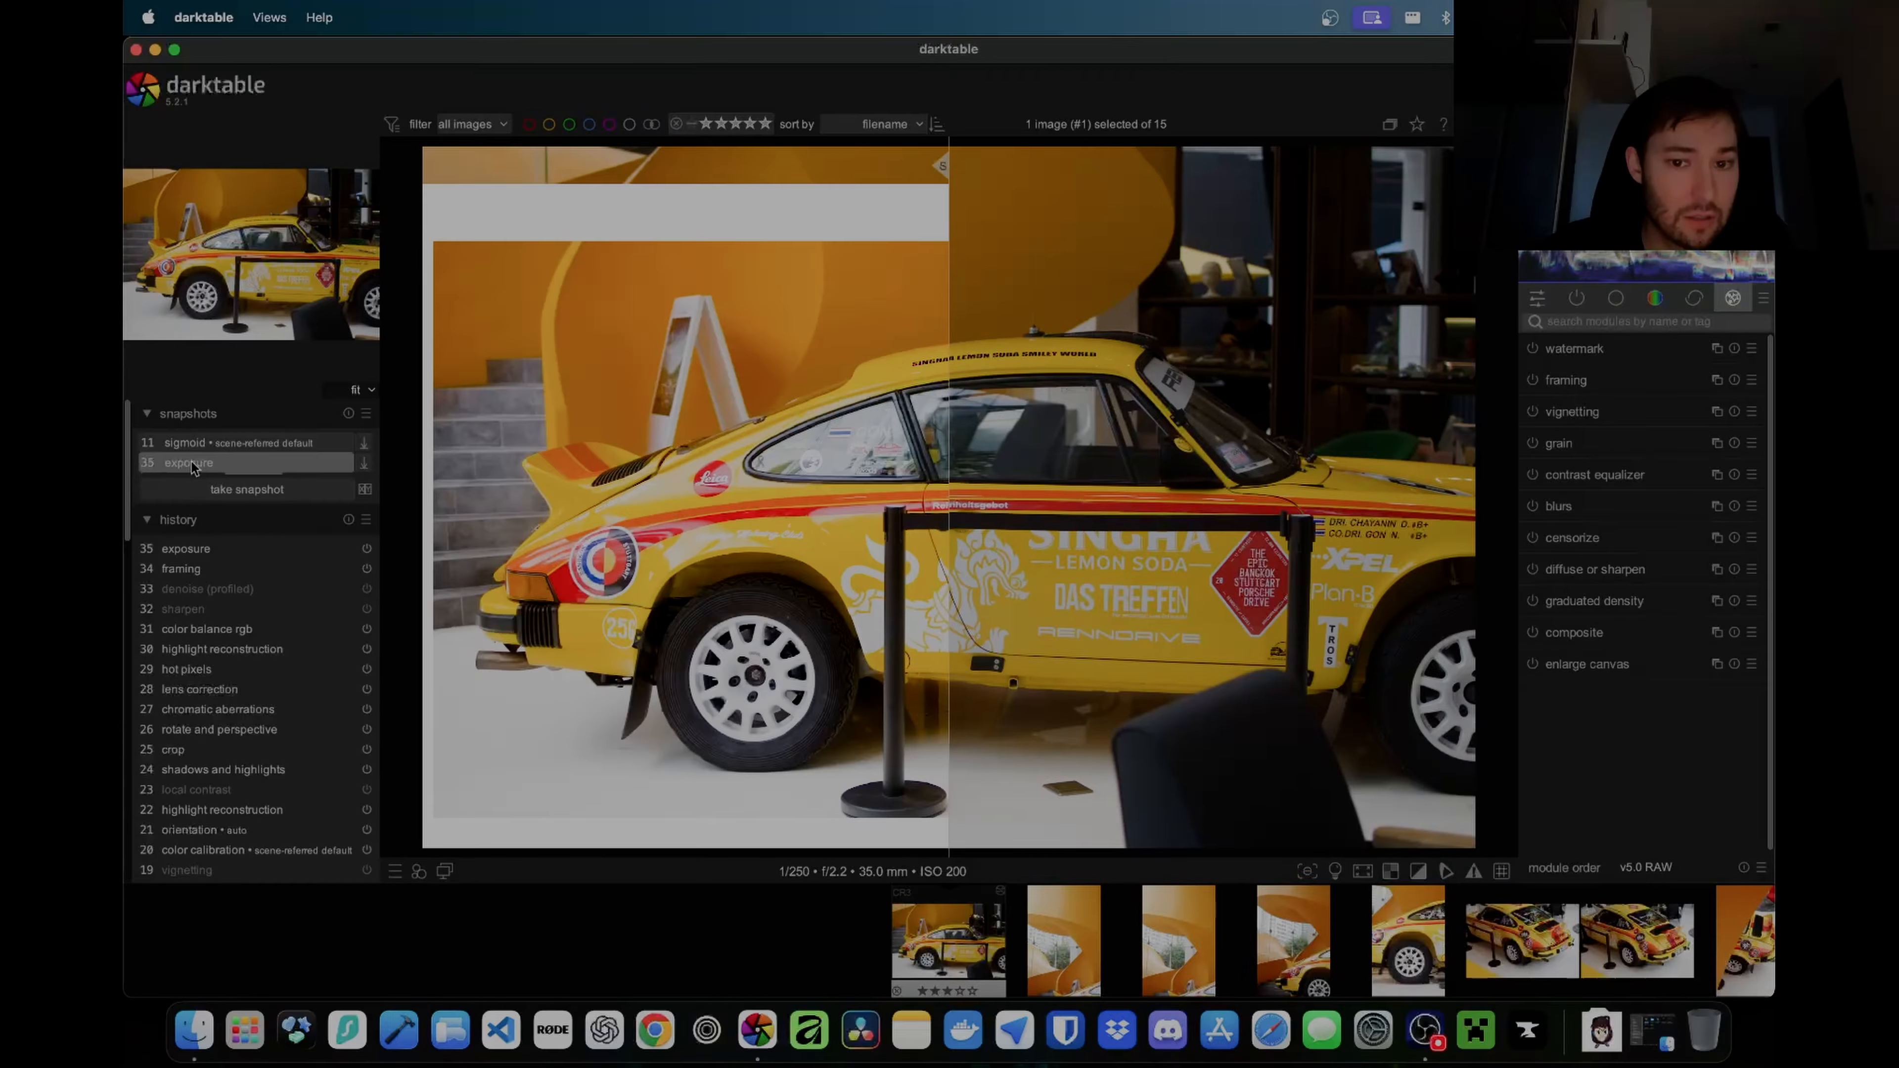
left_click_drag(951, 180, 1353, 236)
left_click_drag(1226, 234, 685, 341)
left_click_drag(807, 342, 1477, 329)
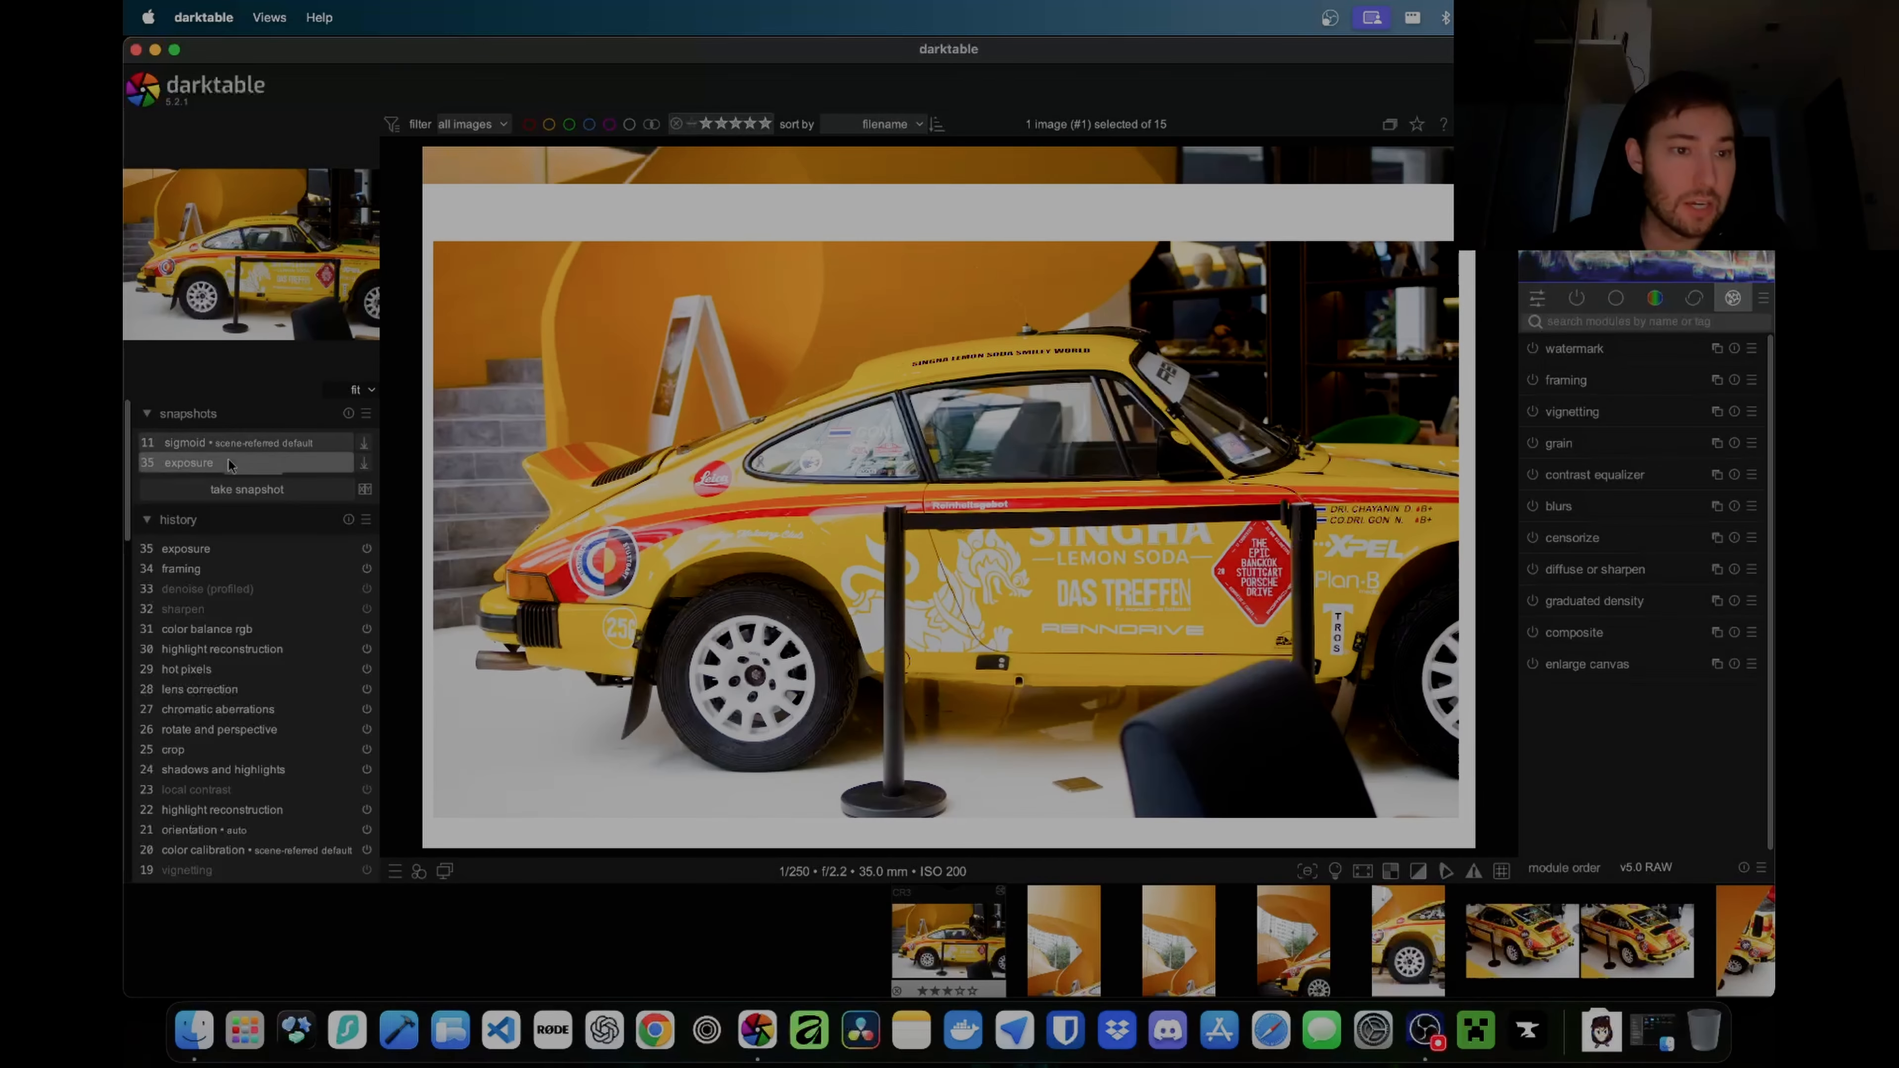
Step: Return the history to entry 35 (exposure), find the exposure module by searching for "expo" and set the exposure to about +1.688 EV
left_click(195, 552)
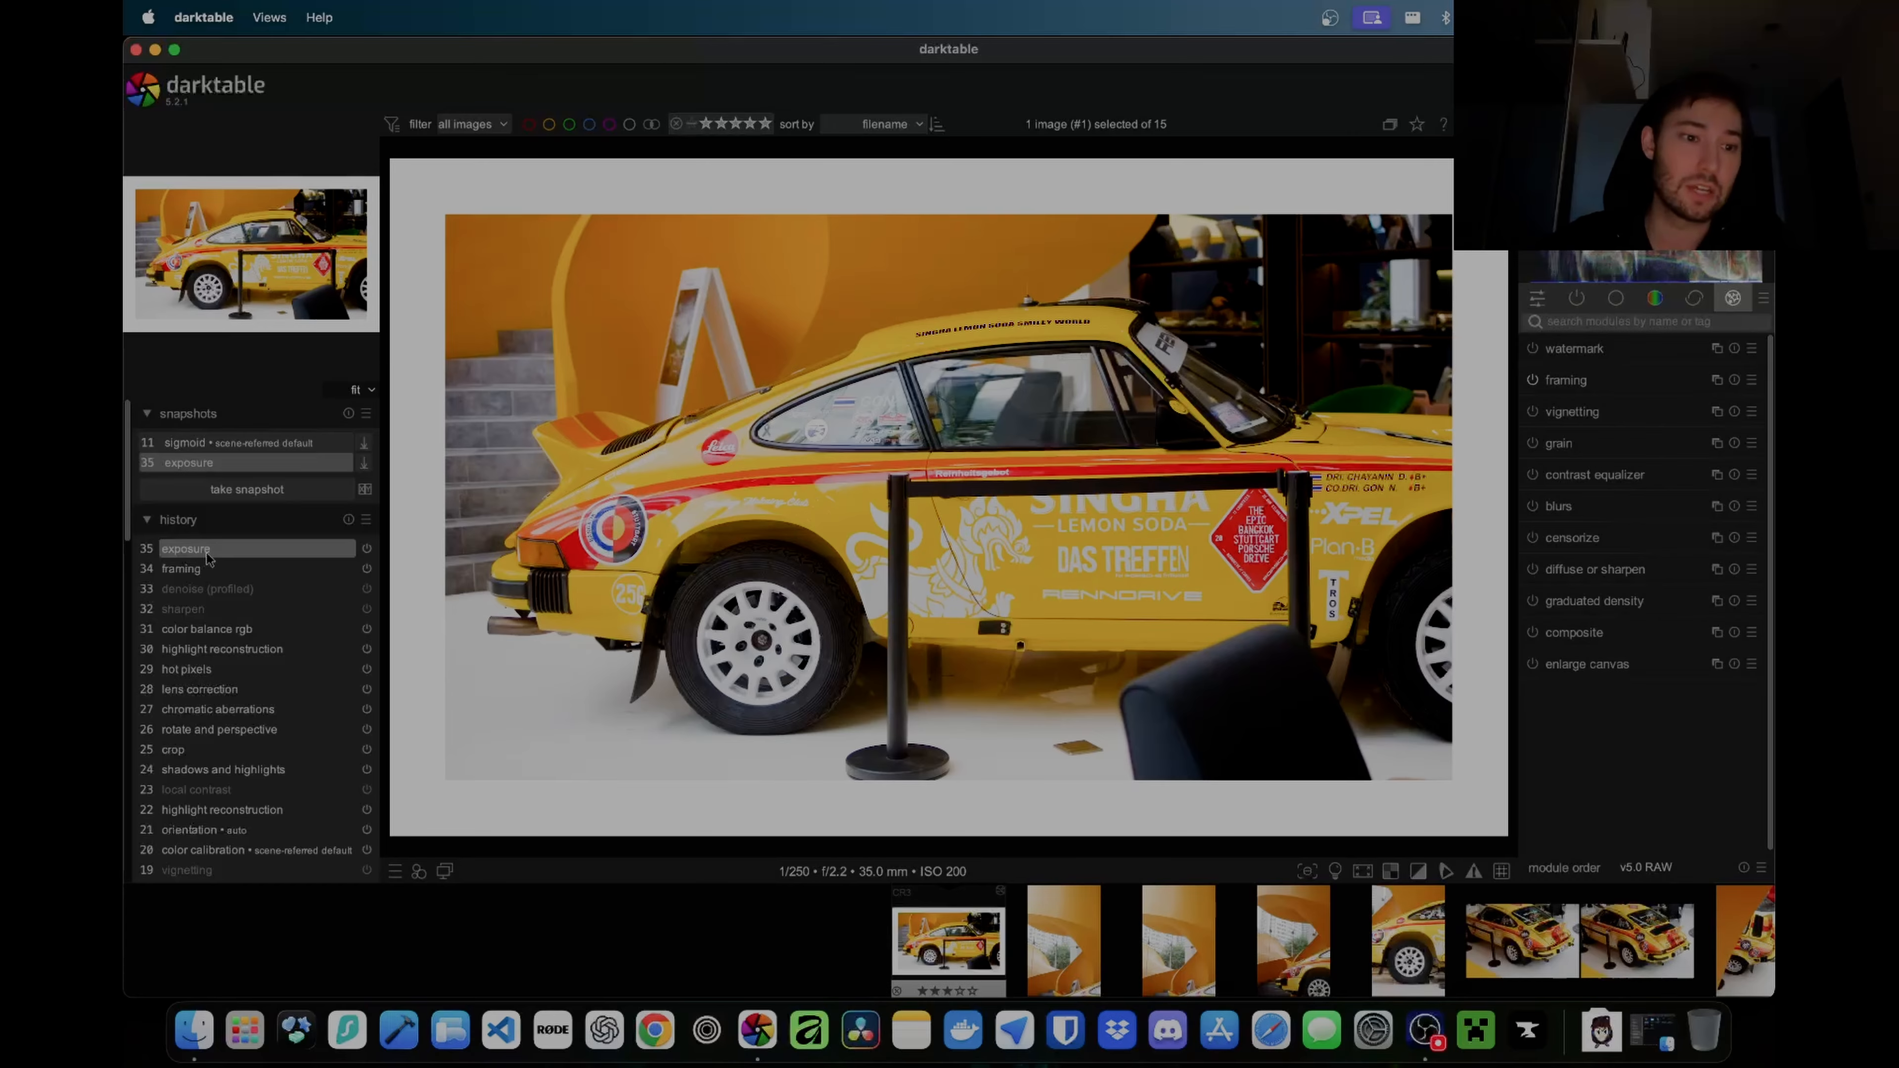
scroll(208, 559, "down", 3)
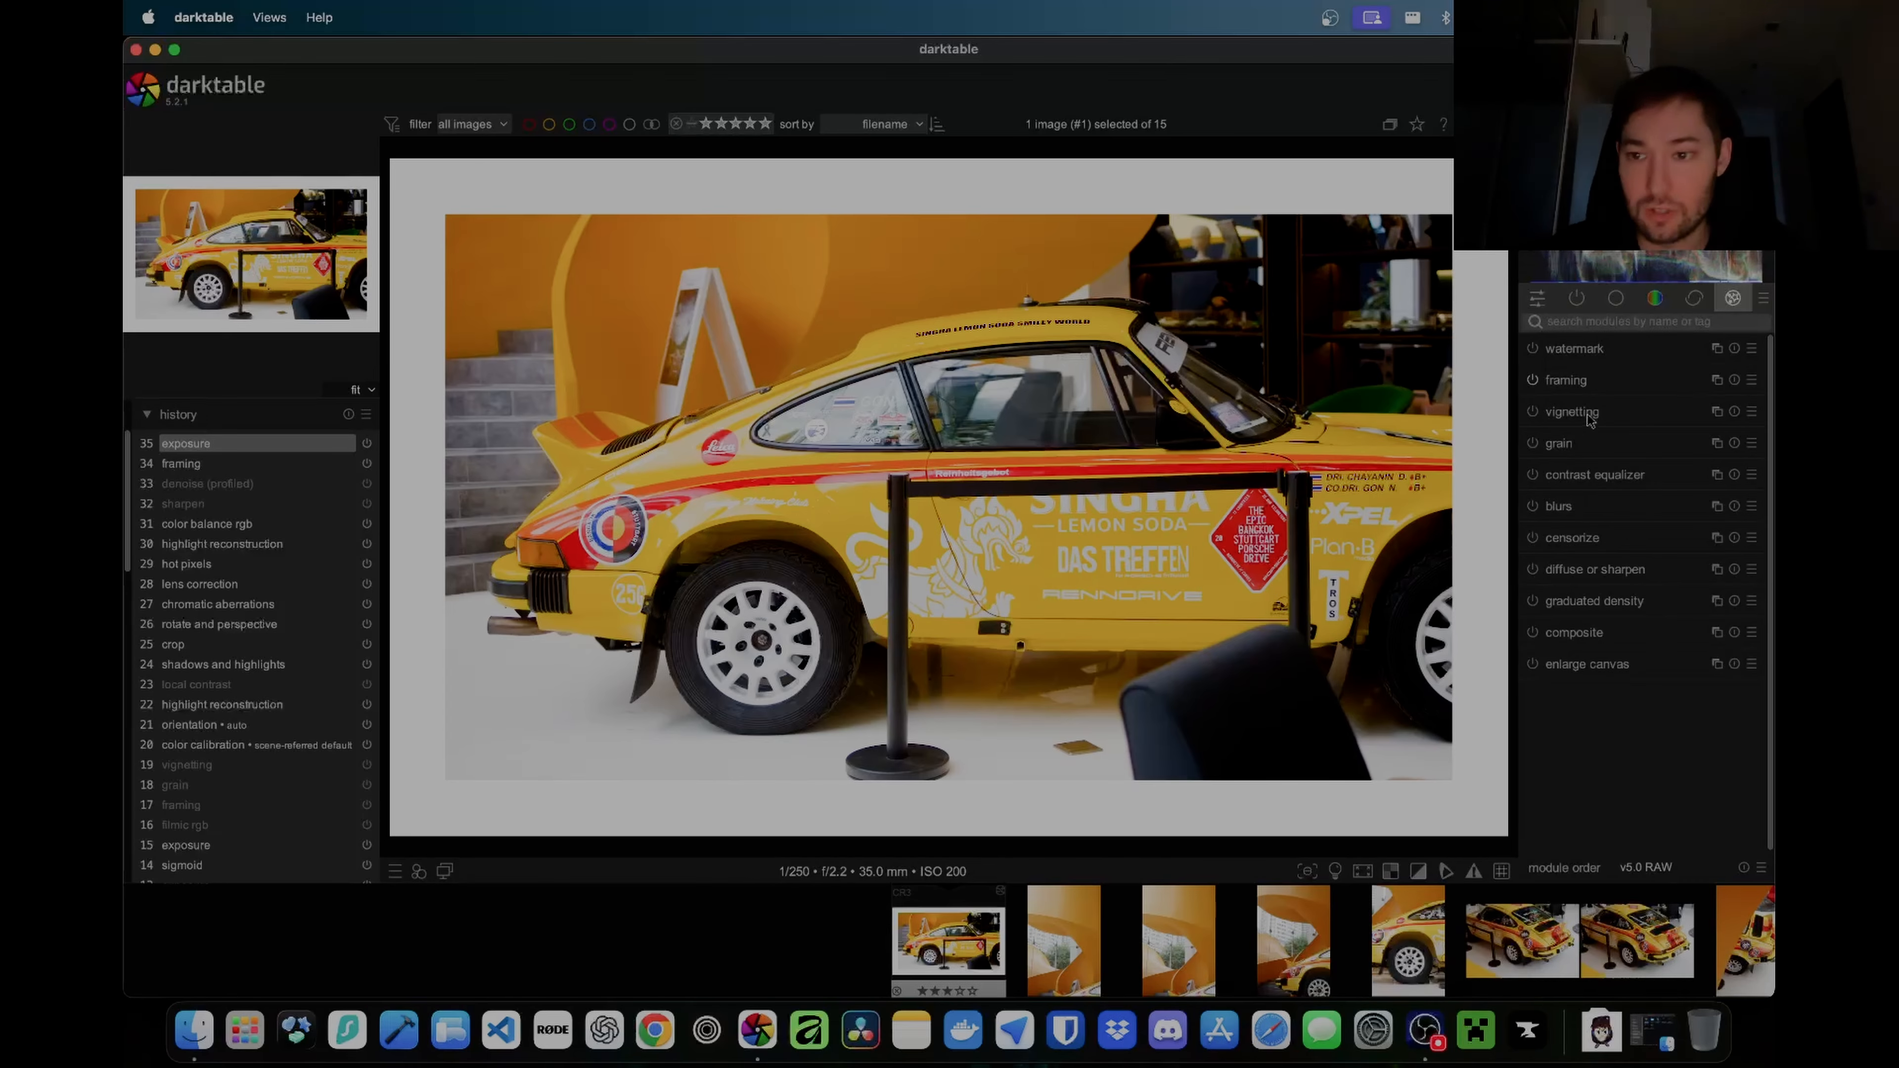
left_click(1595, 329)
type("expo")
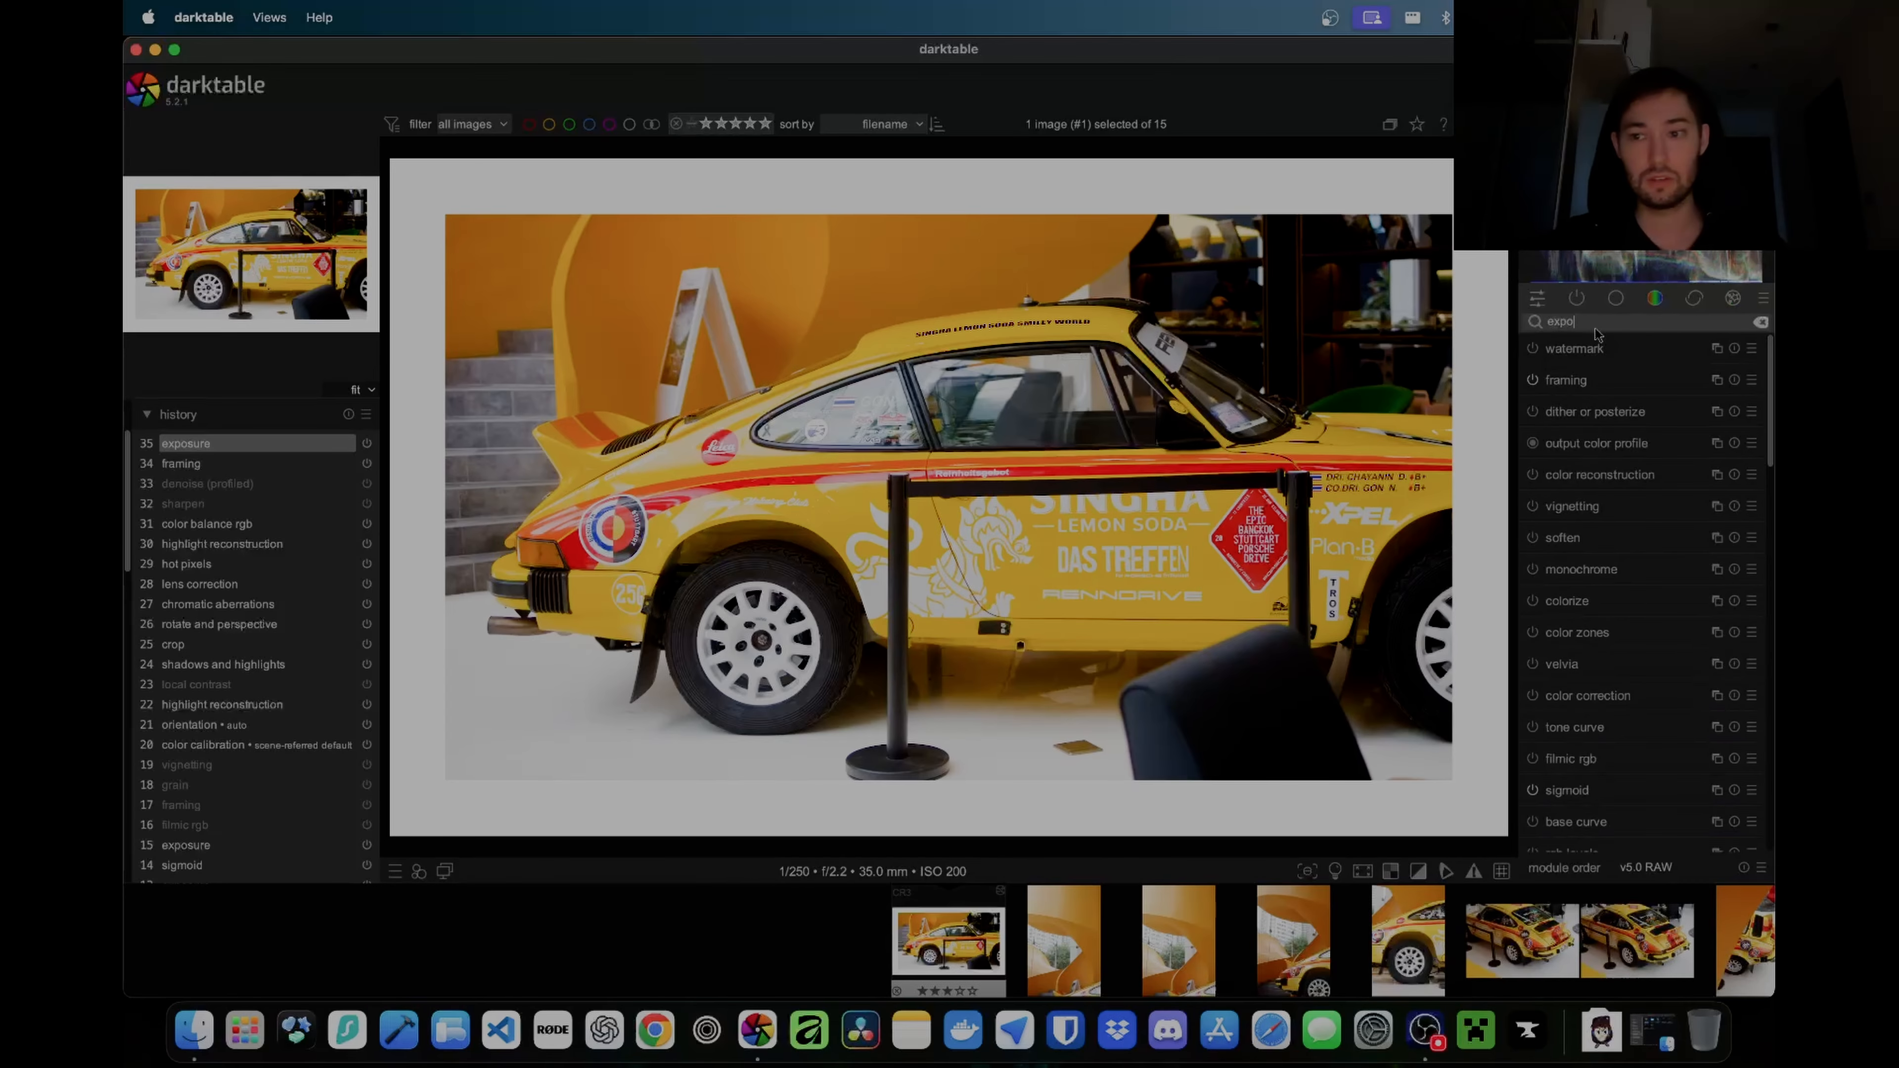
left_click(1667, 433)
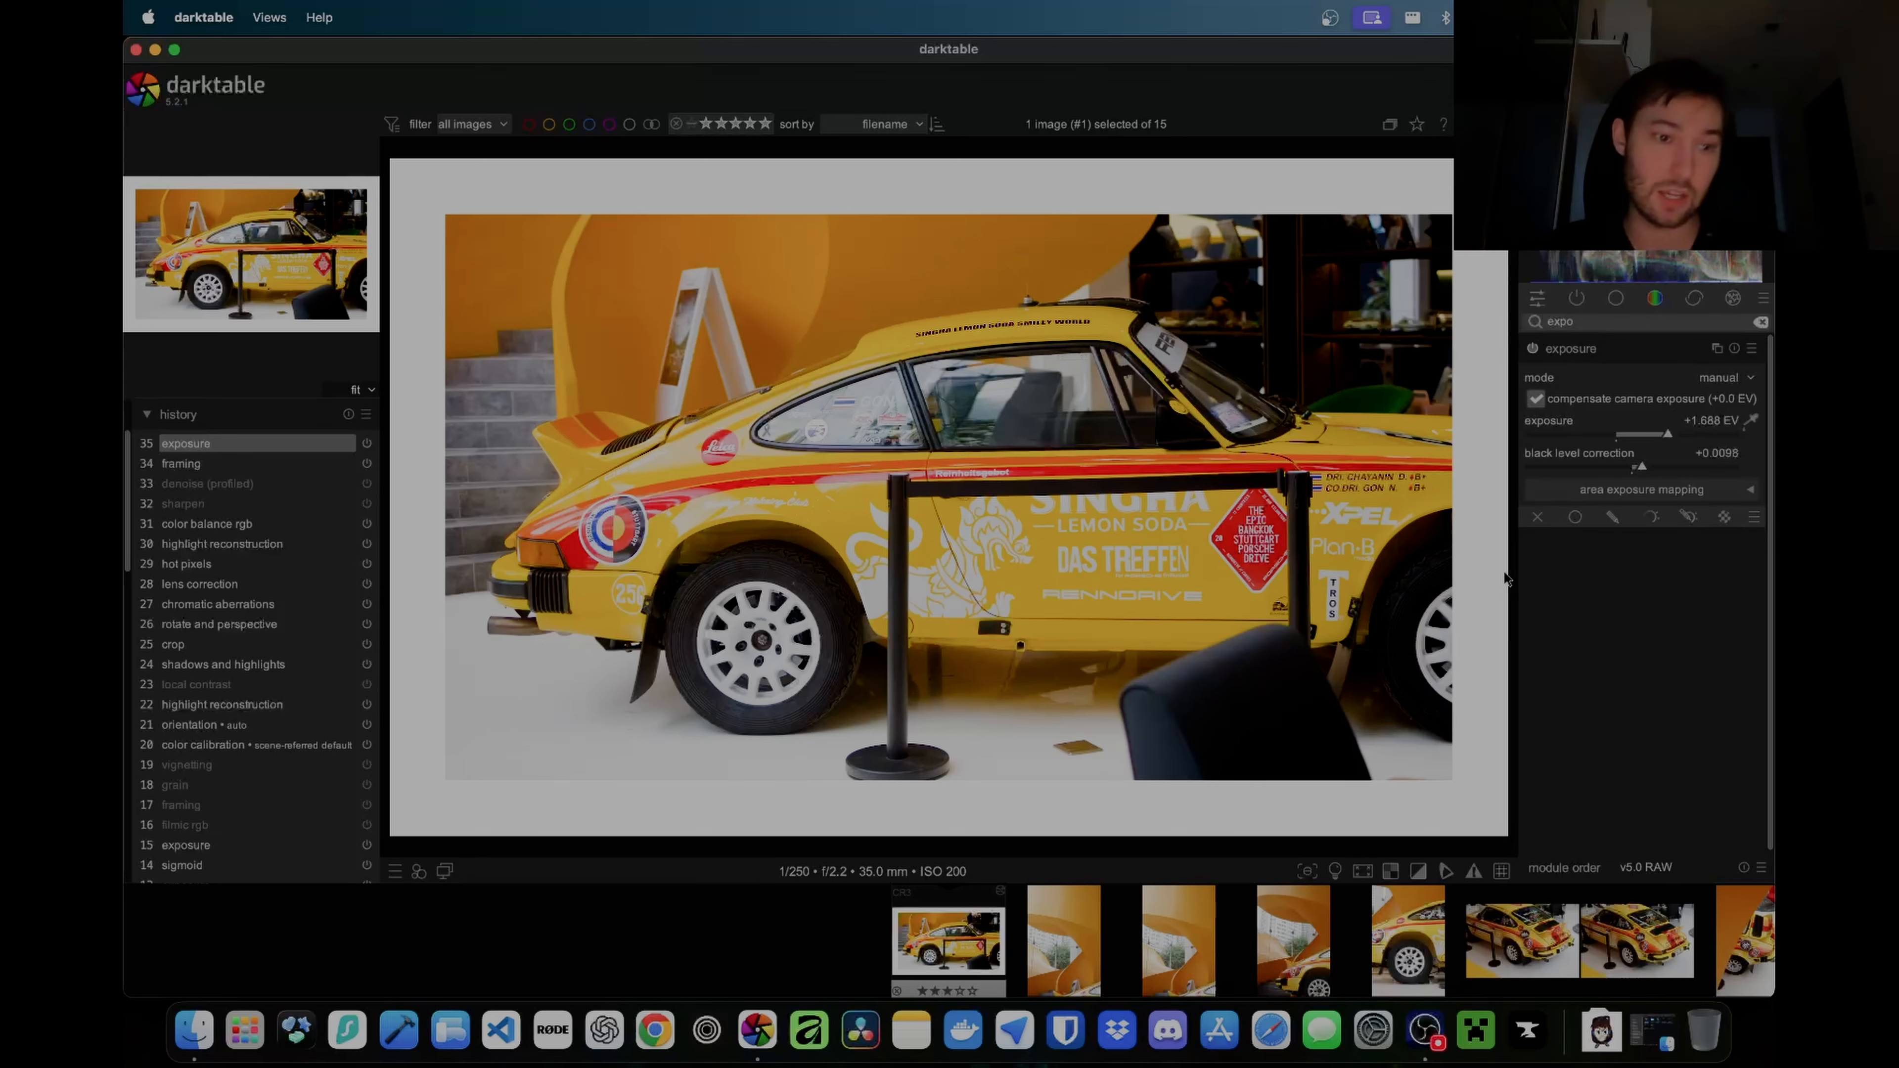
Step: Open the second photo in the filmstrip and turn off the exposure snapshot comparison
left_click(1035, 934)
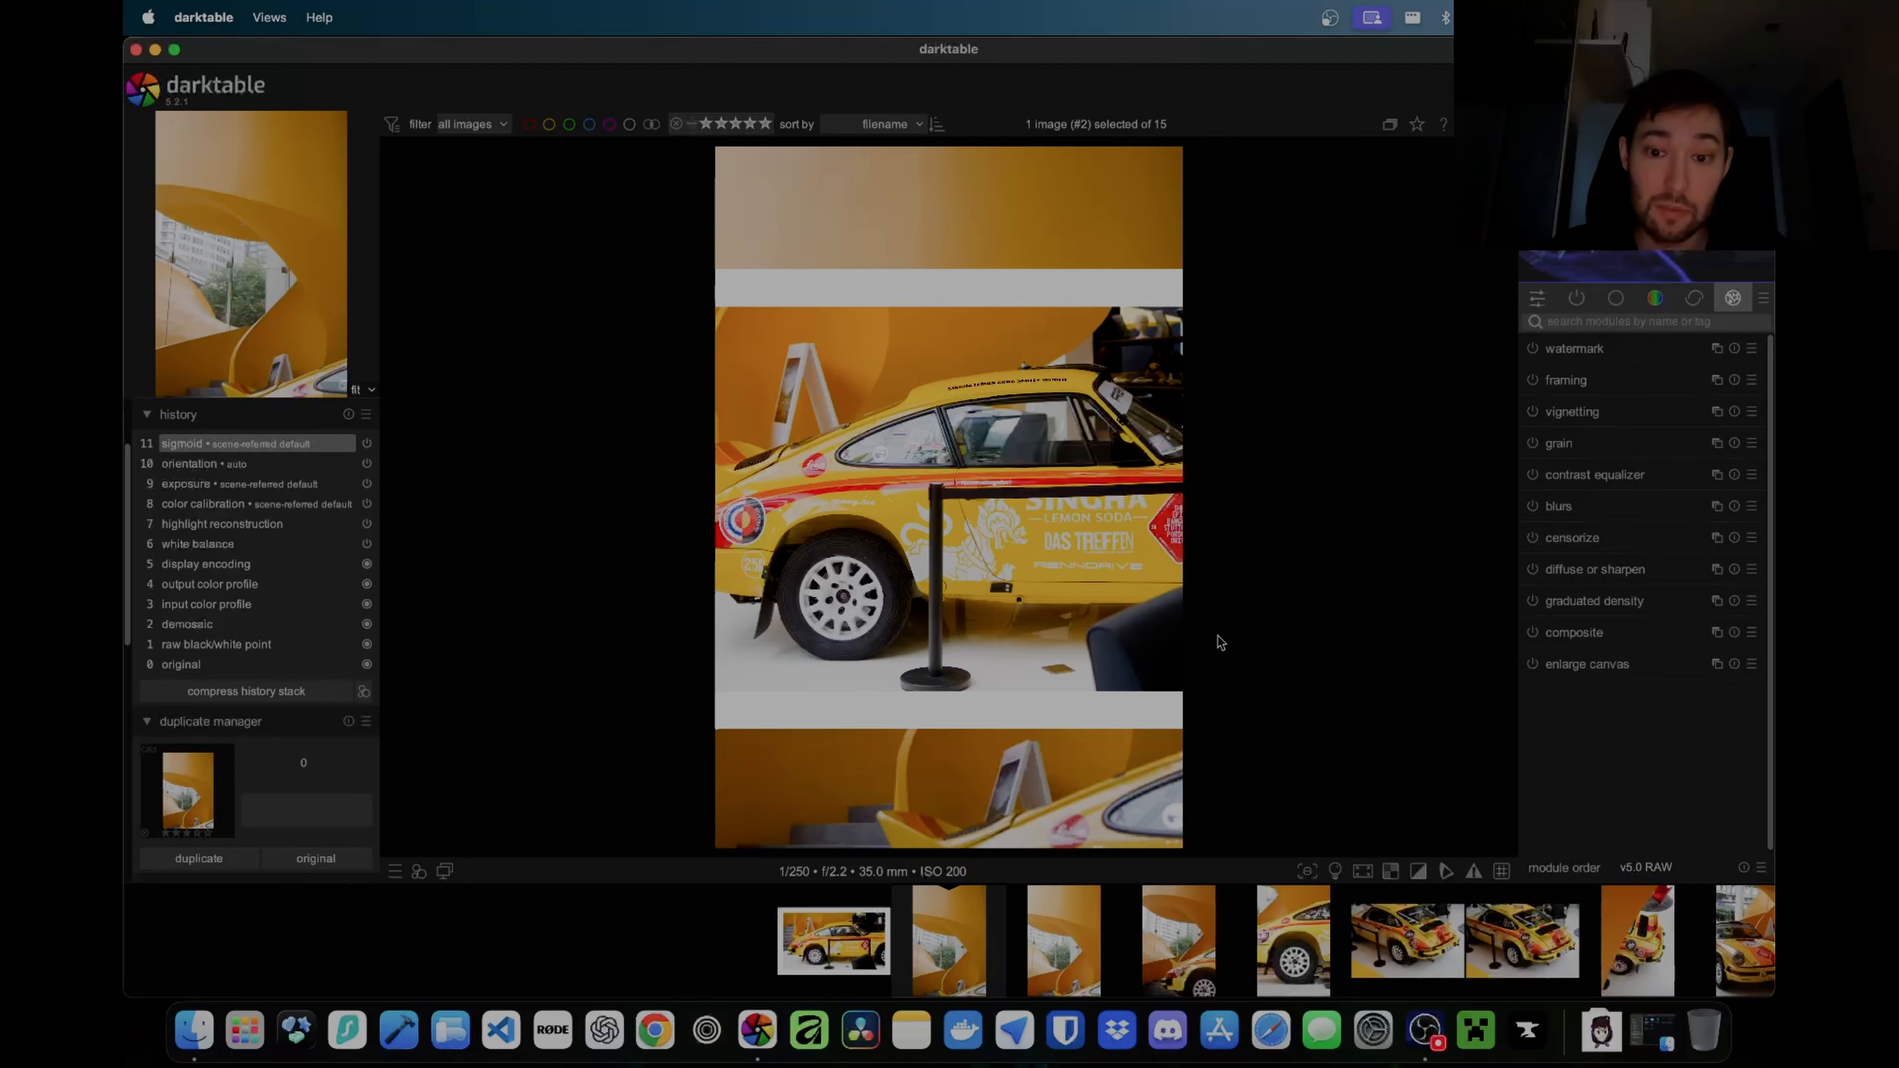
scroll(223, 441, "up", 3)
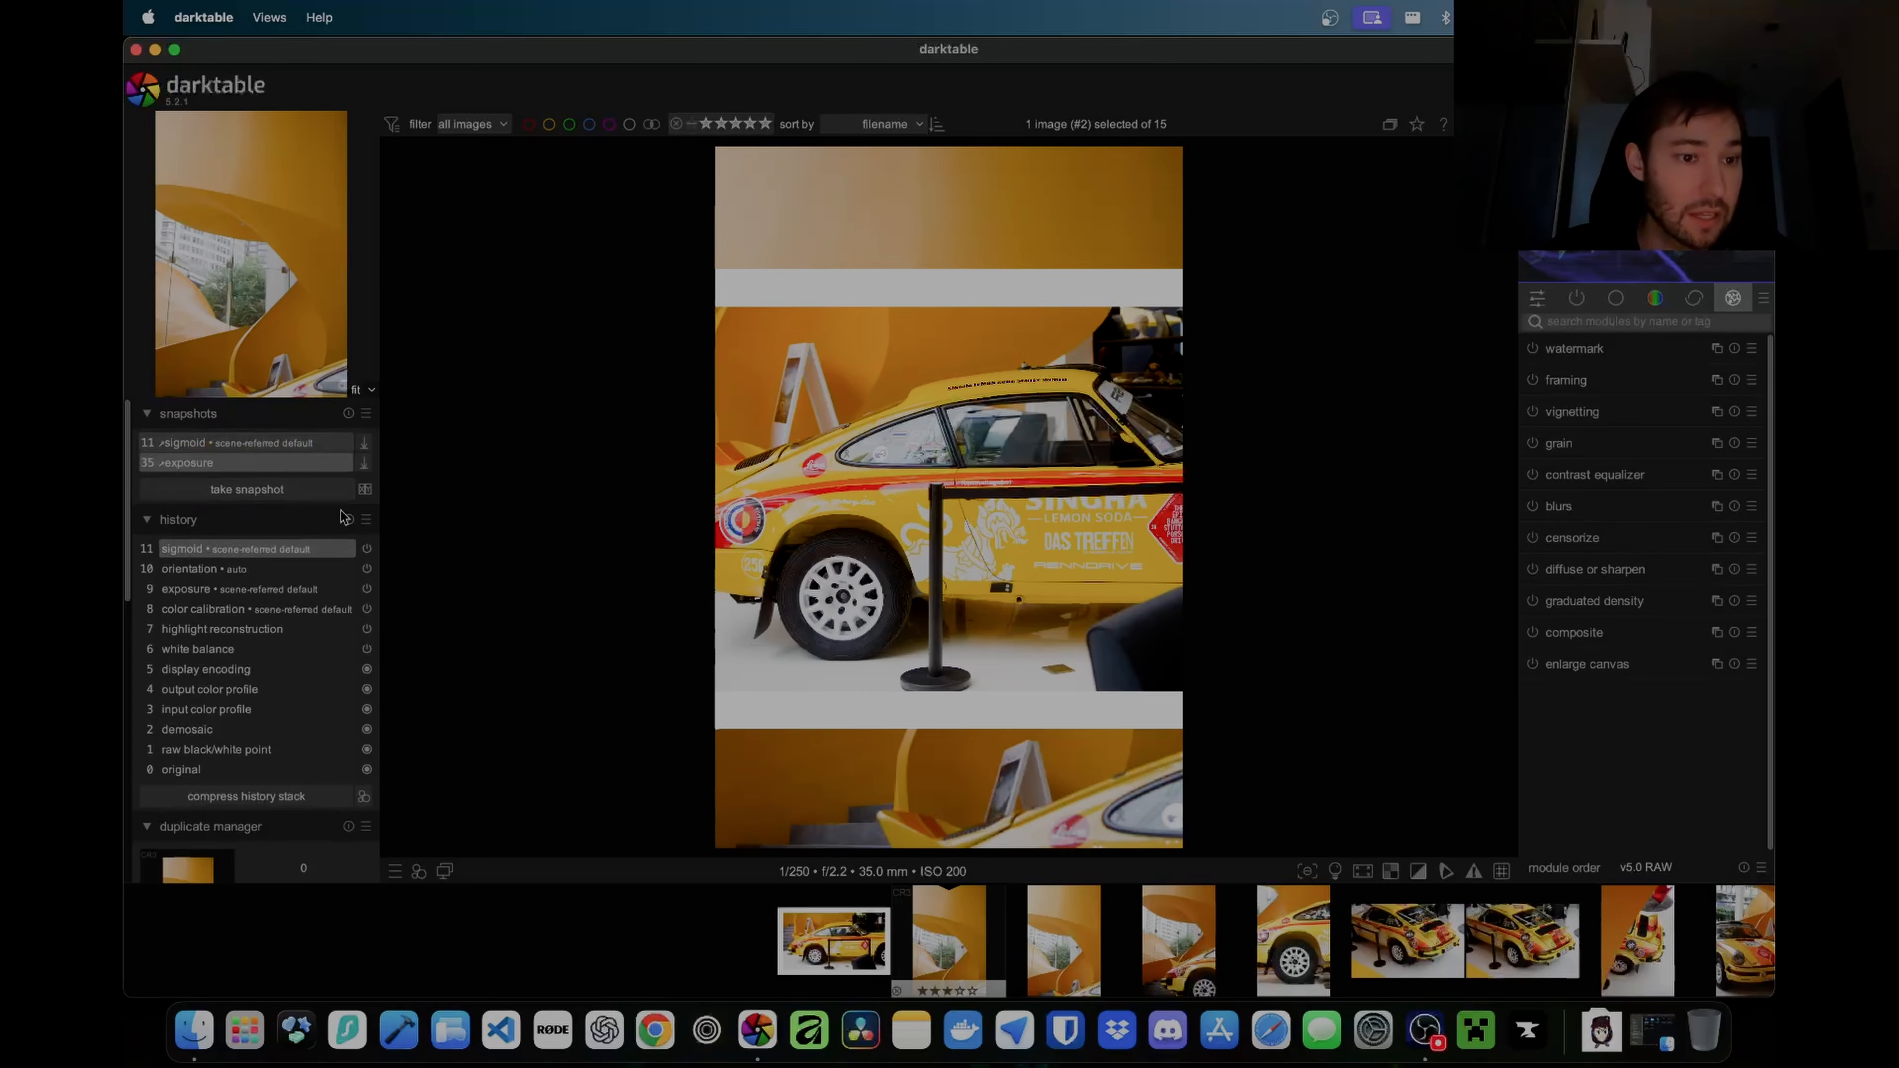
left_click(208, 463)
left_click(208, 463)
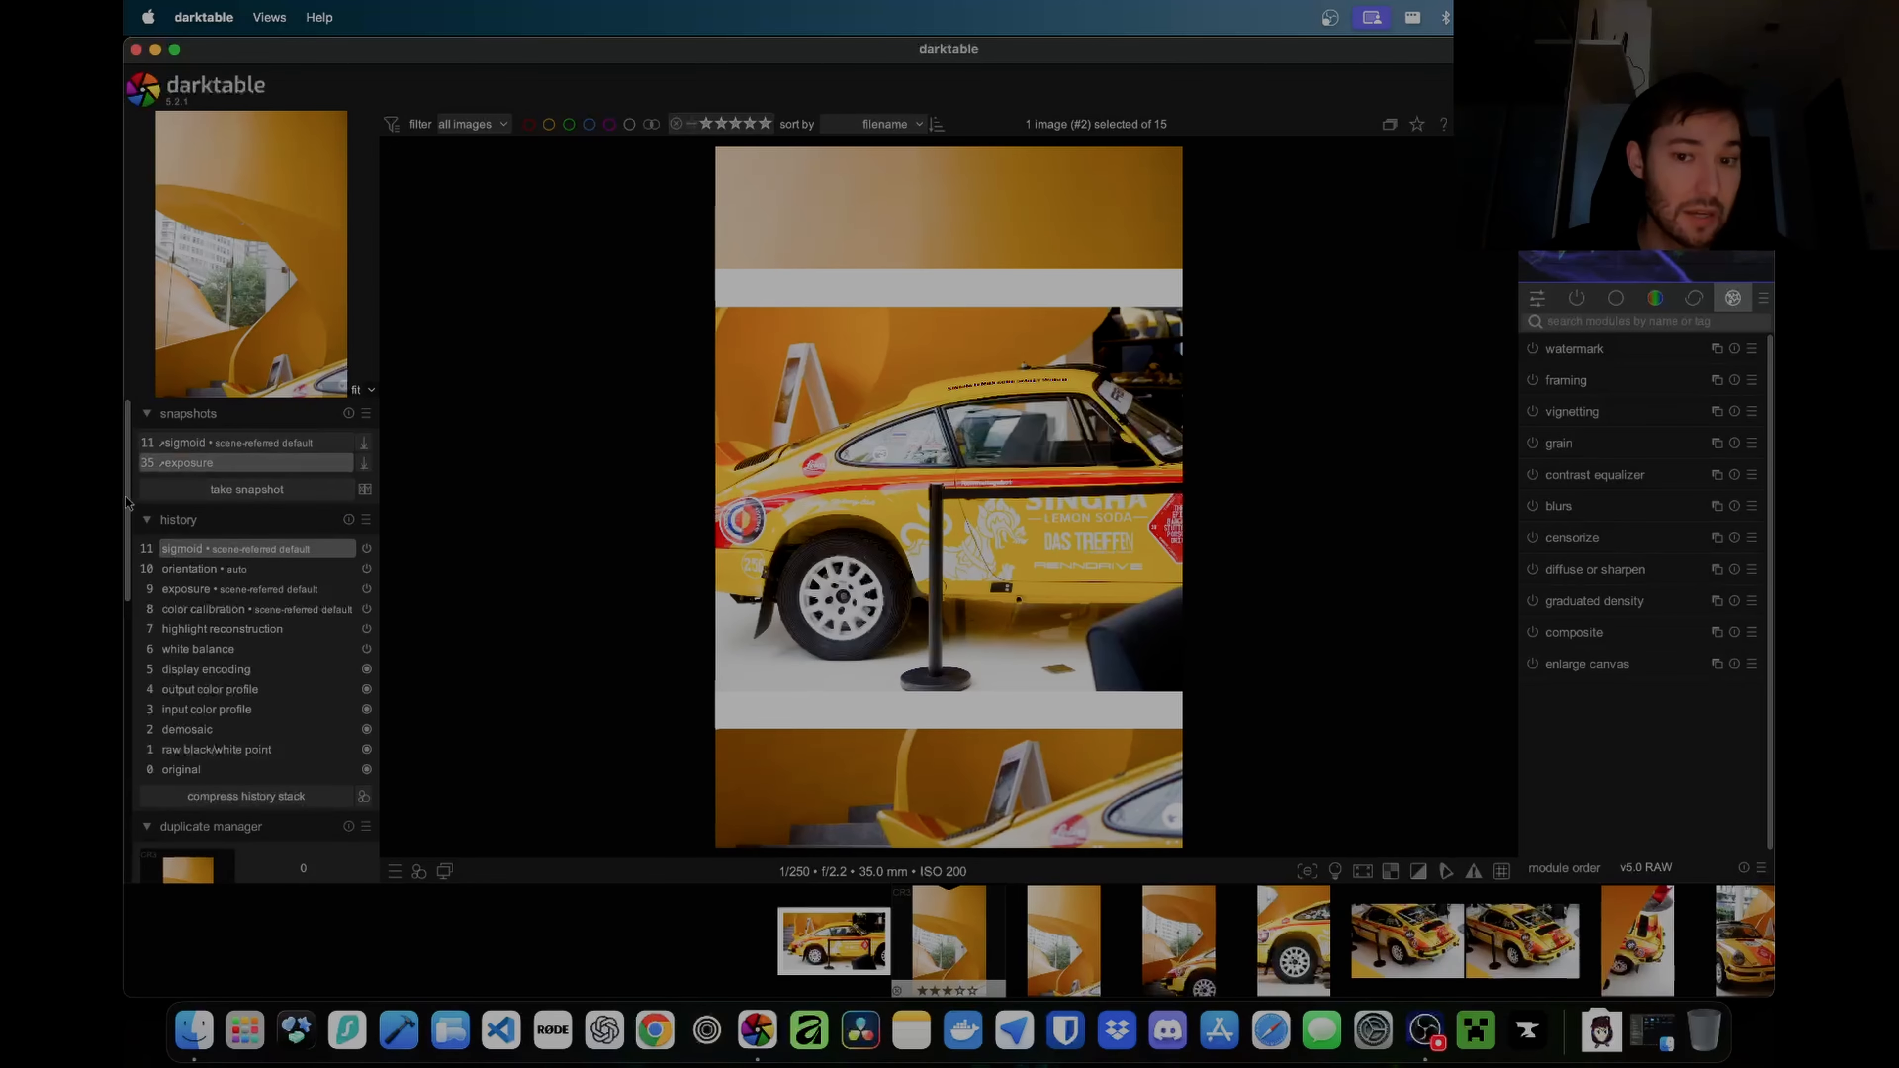
left_click(206, 464)
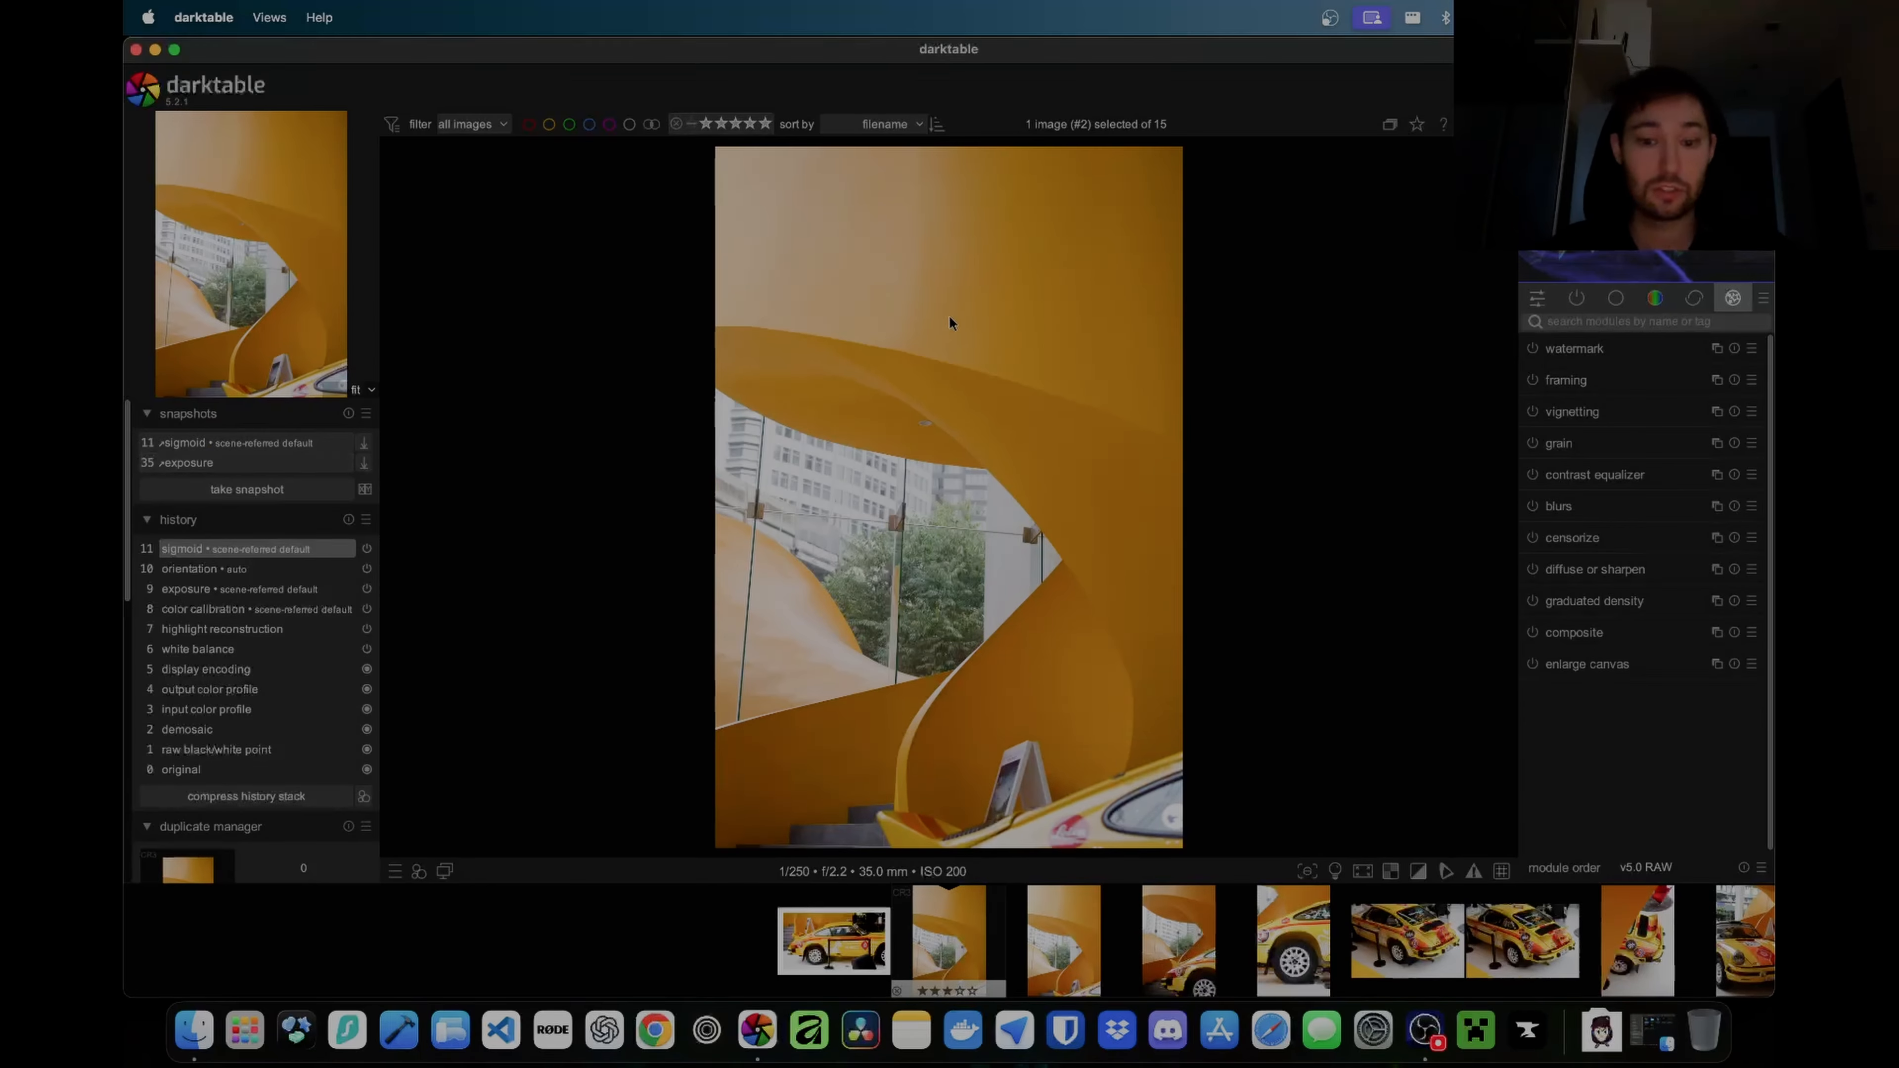
Step: Open the third filmstrip photo, find its exposure module by searching for "expo" and set the exposure to about +0.958 EV
left_click(1072, 914)
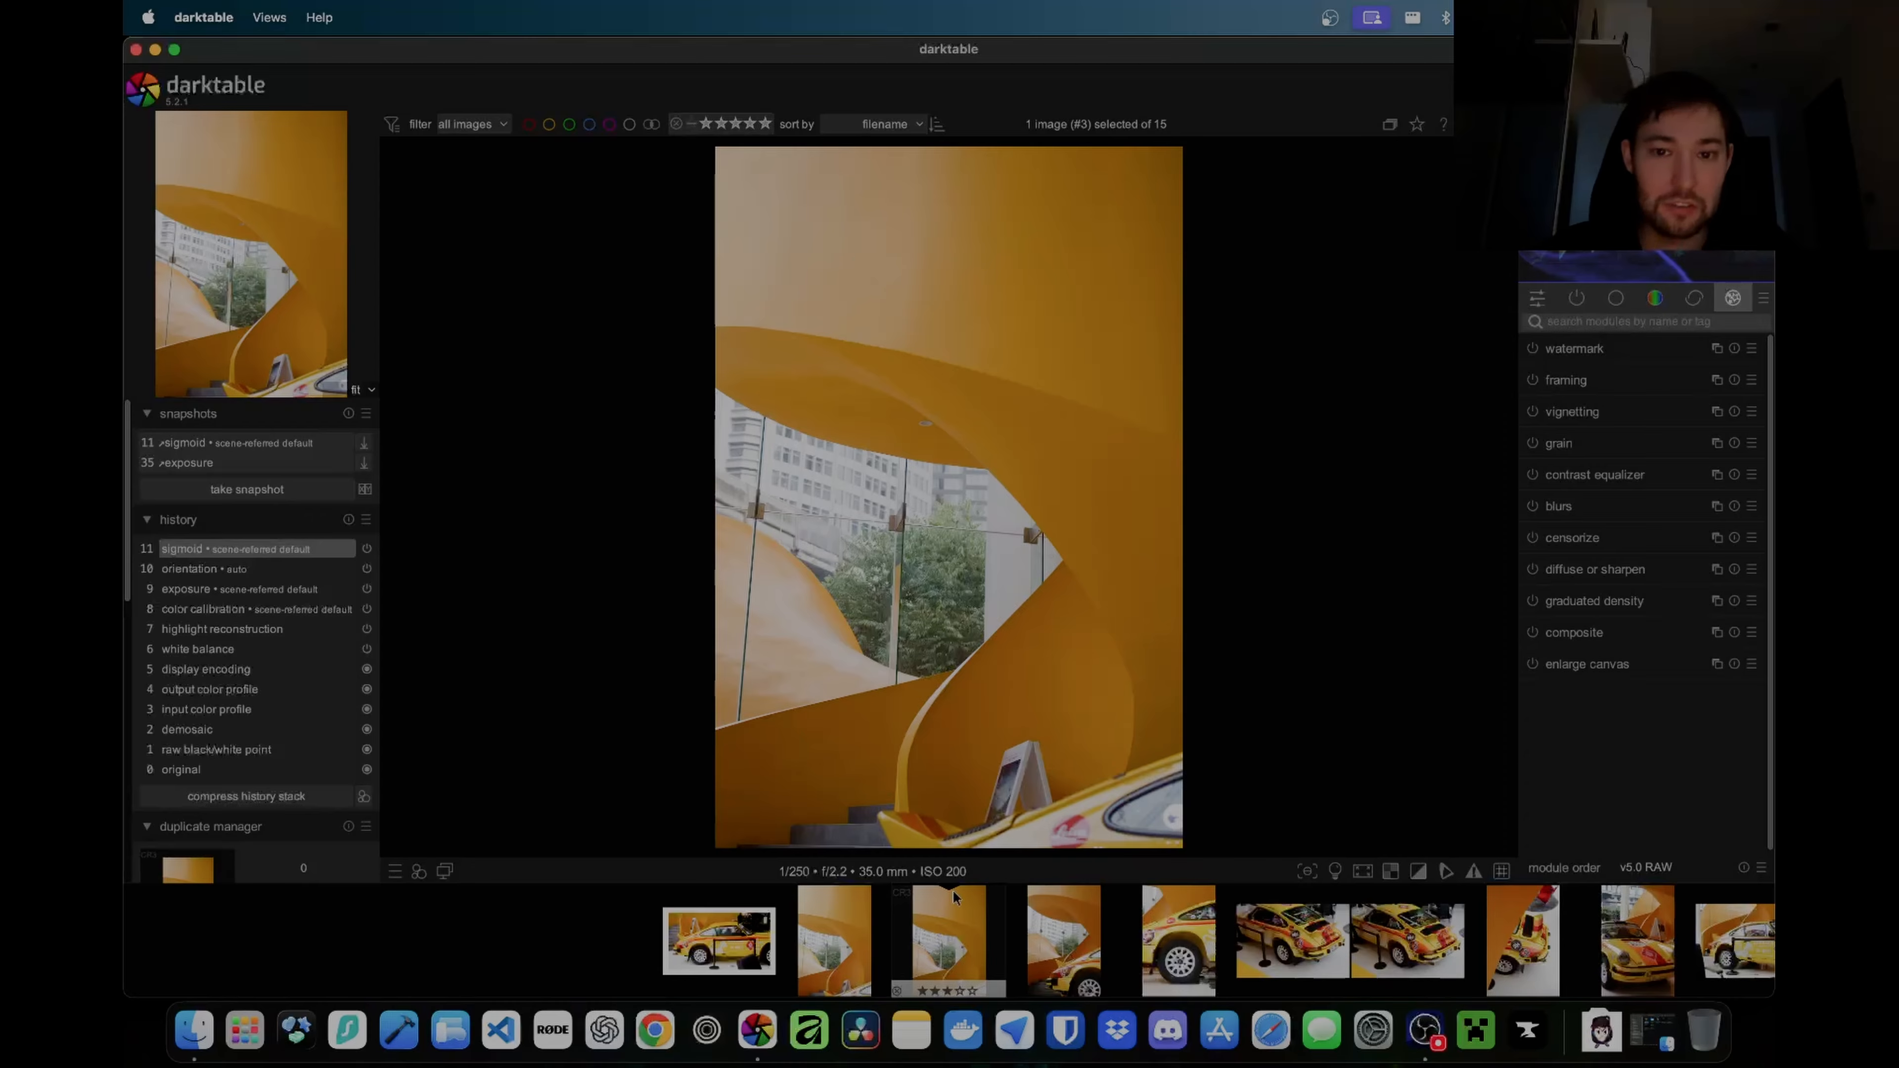
key("space")
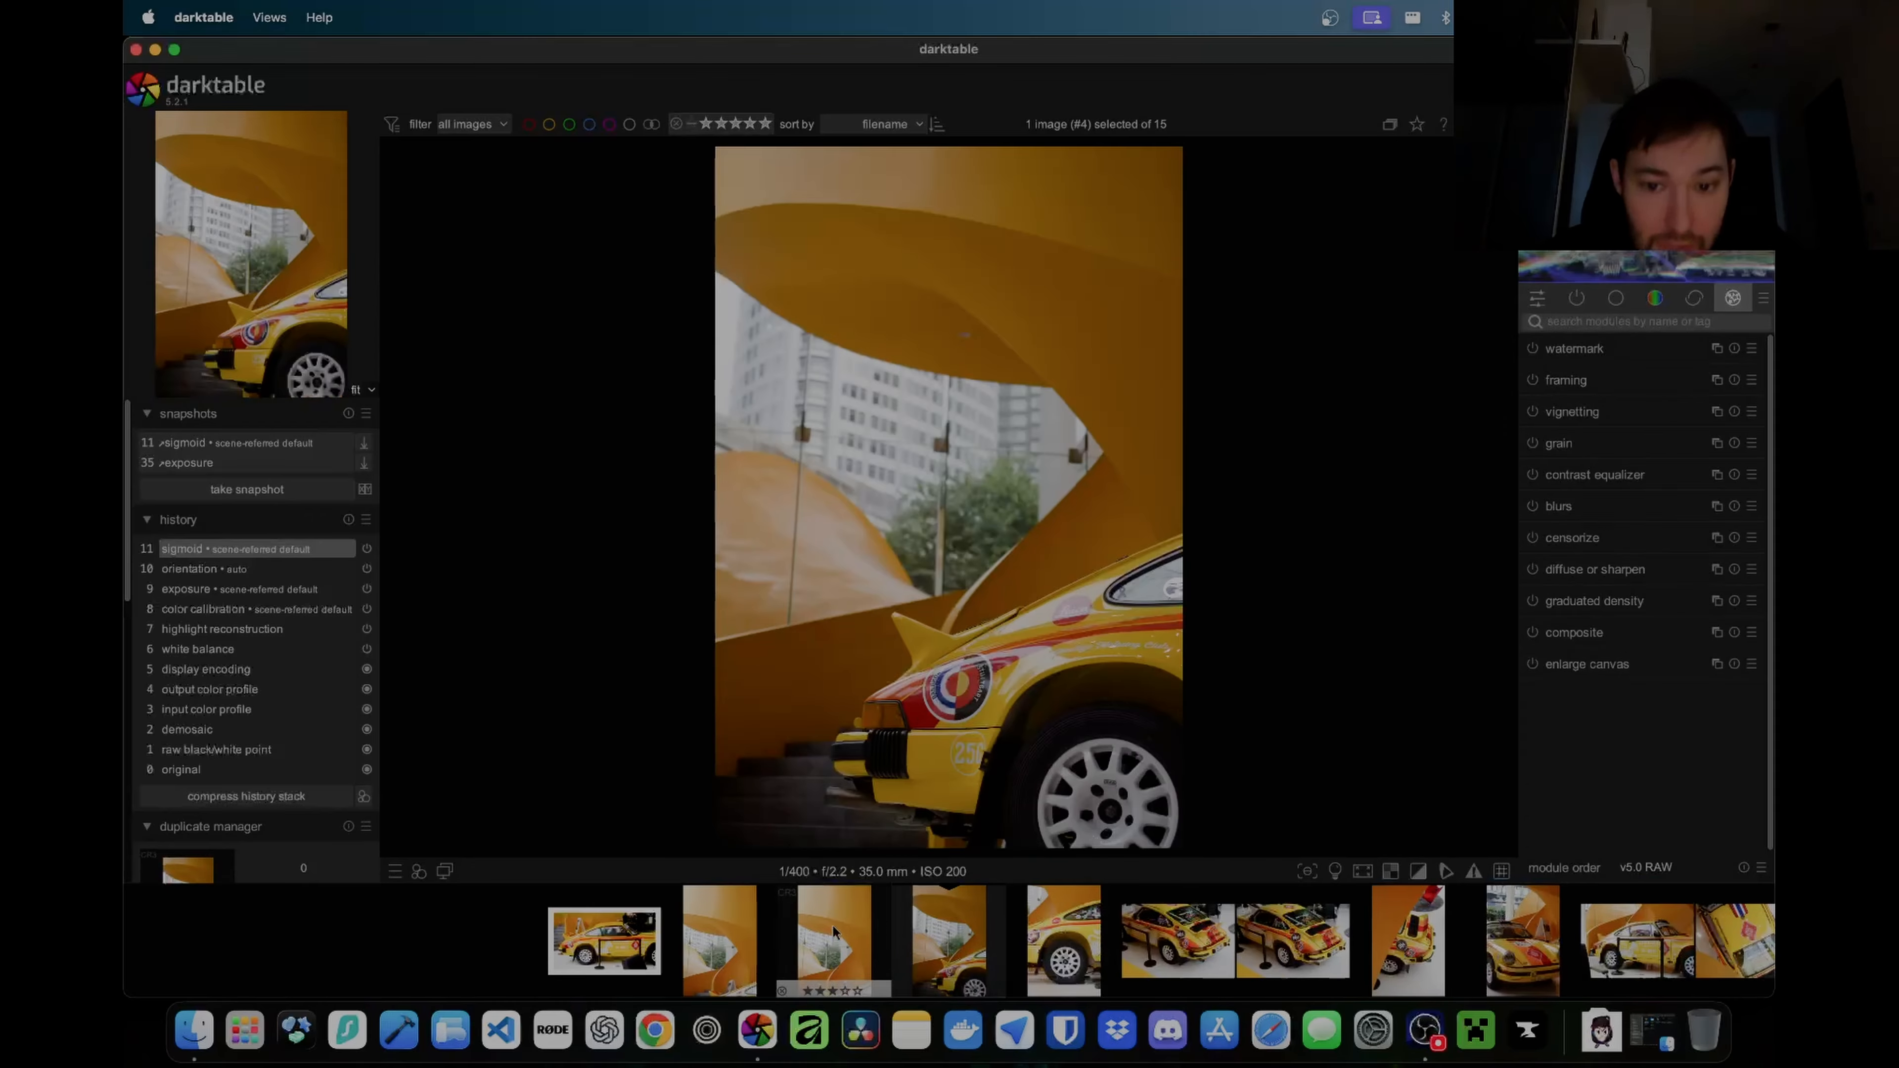
left_click(834, 932)
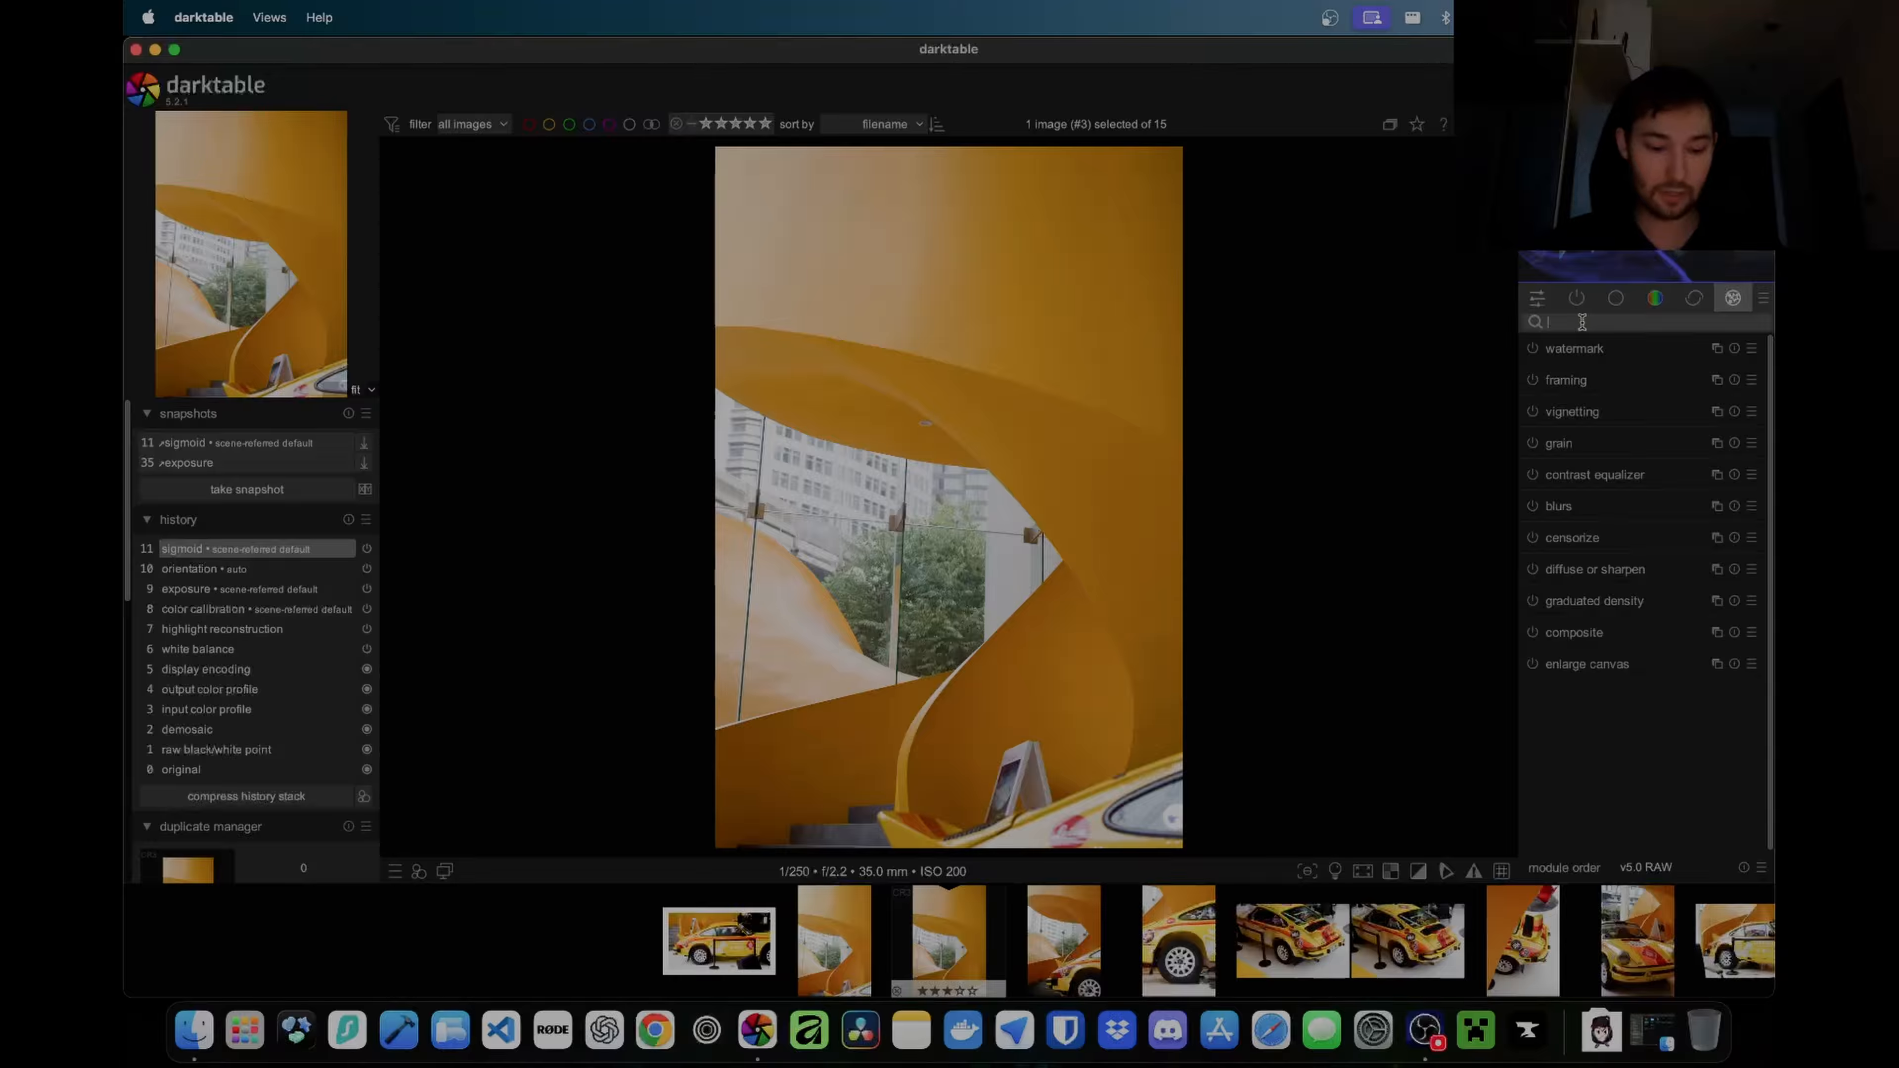
type("expo")
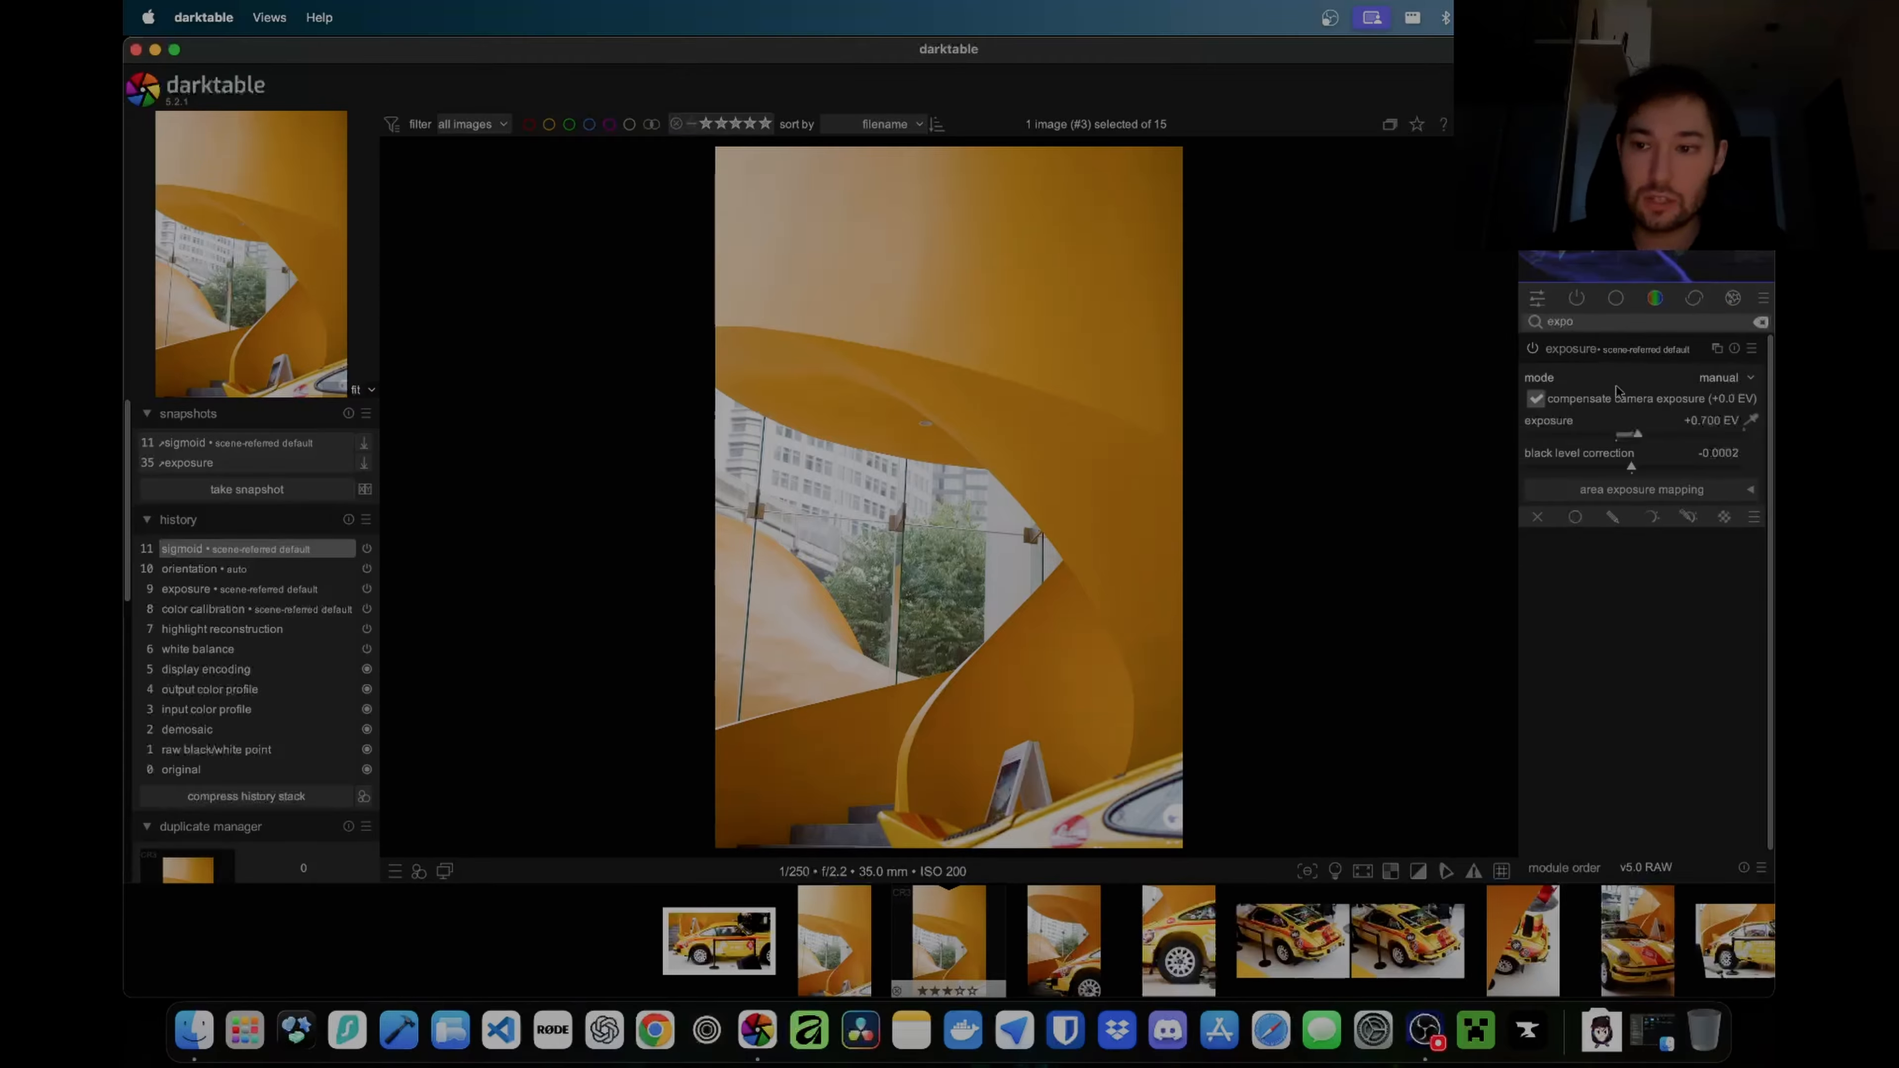
left_click_drag(1635, 435, 1647, 441)
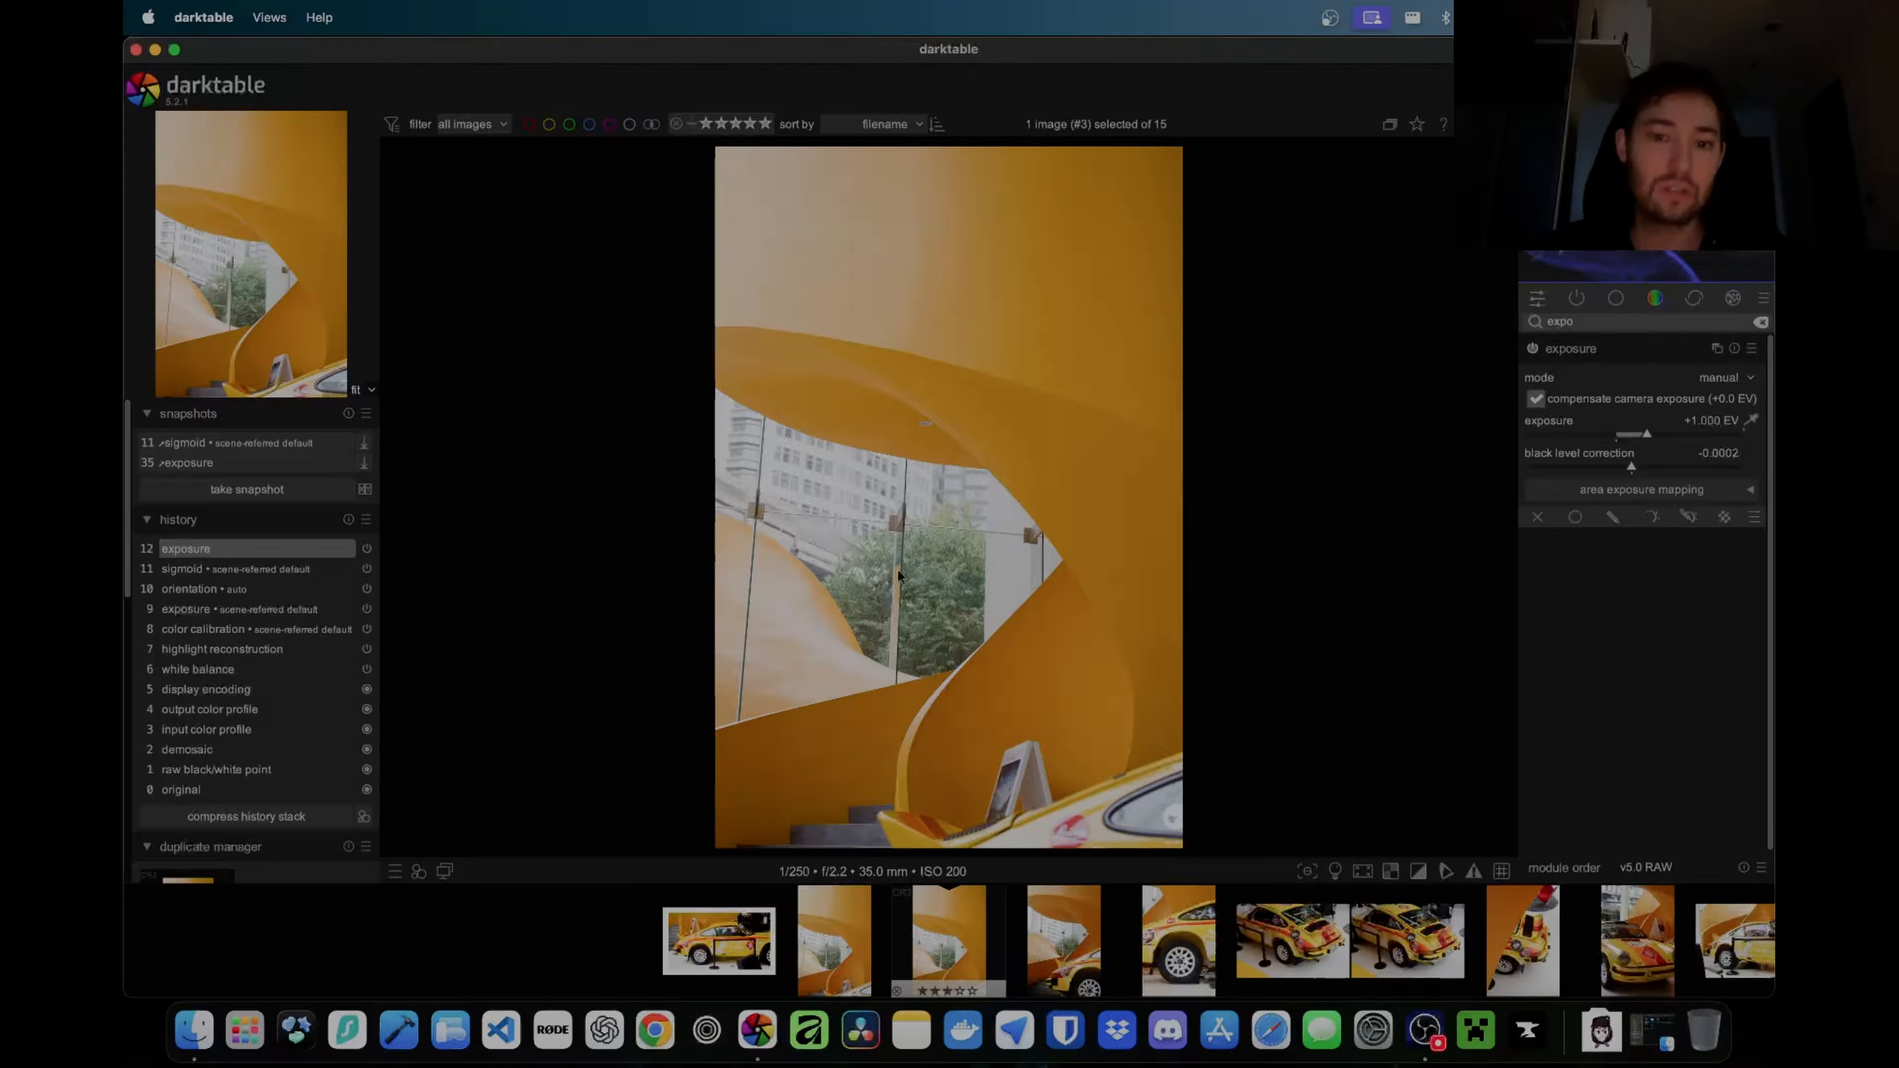
left_click_drag(1647, 441, 1645, 439)
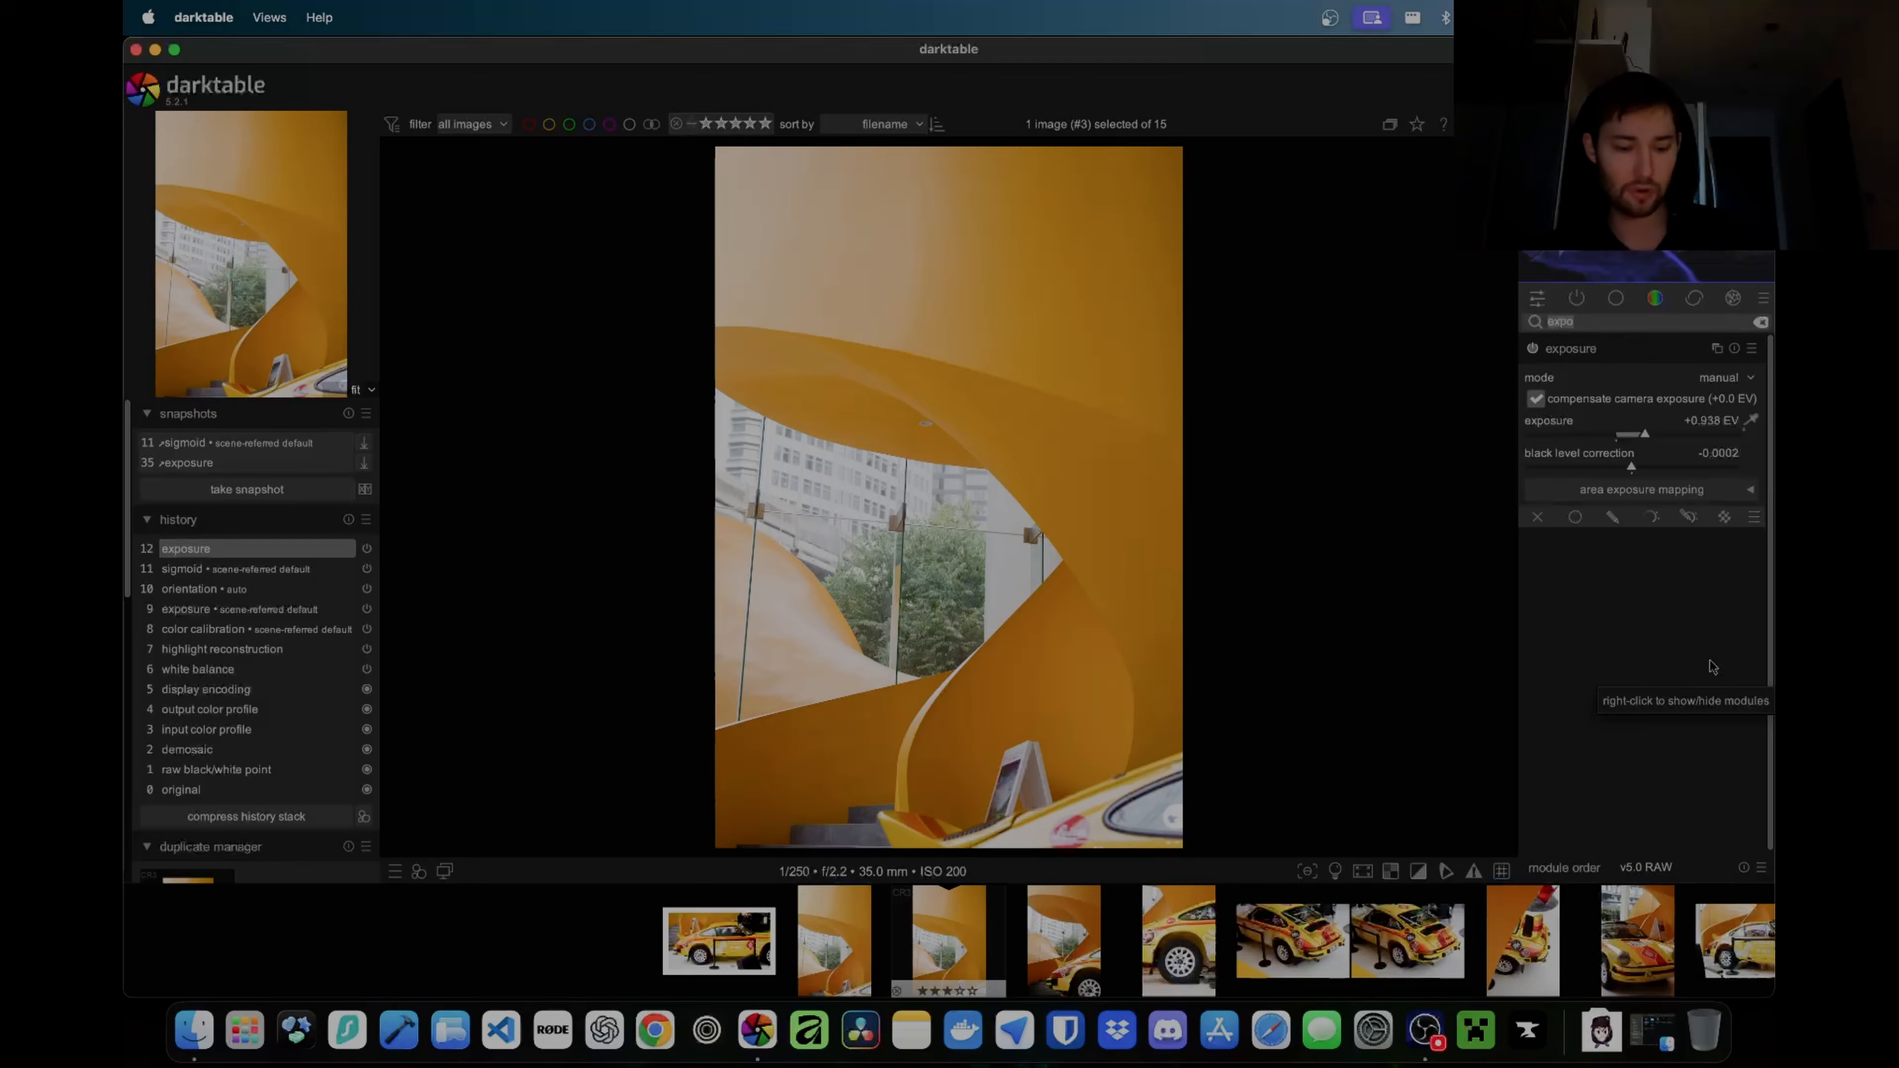
Step: Find the tone curve module by searching for "curve", then expand it and enable it
type("tone")
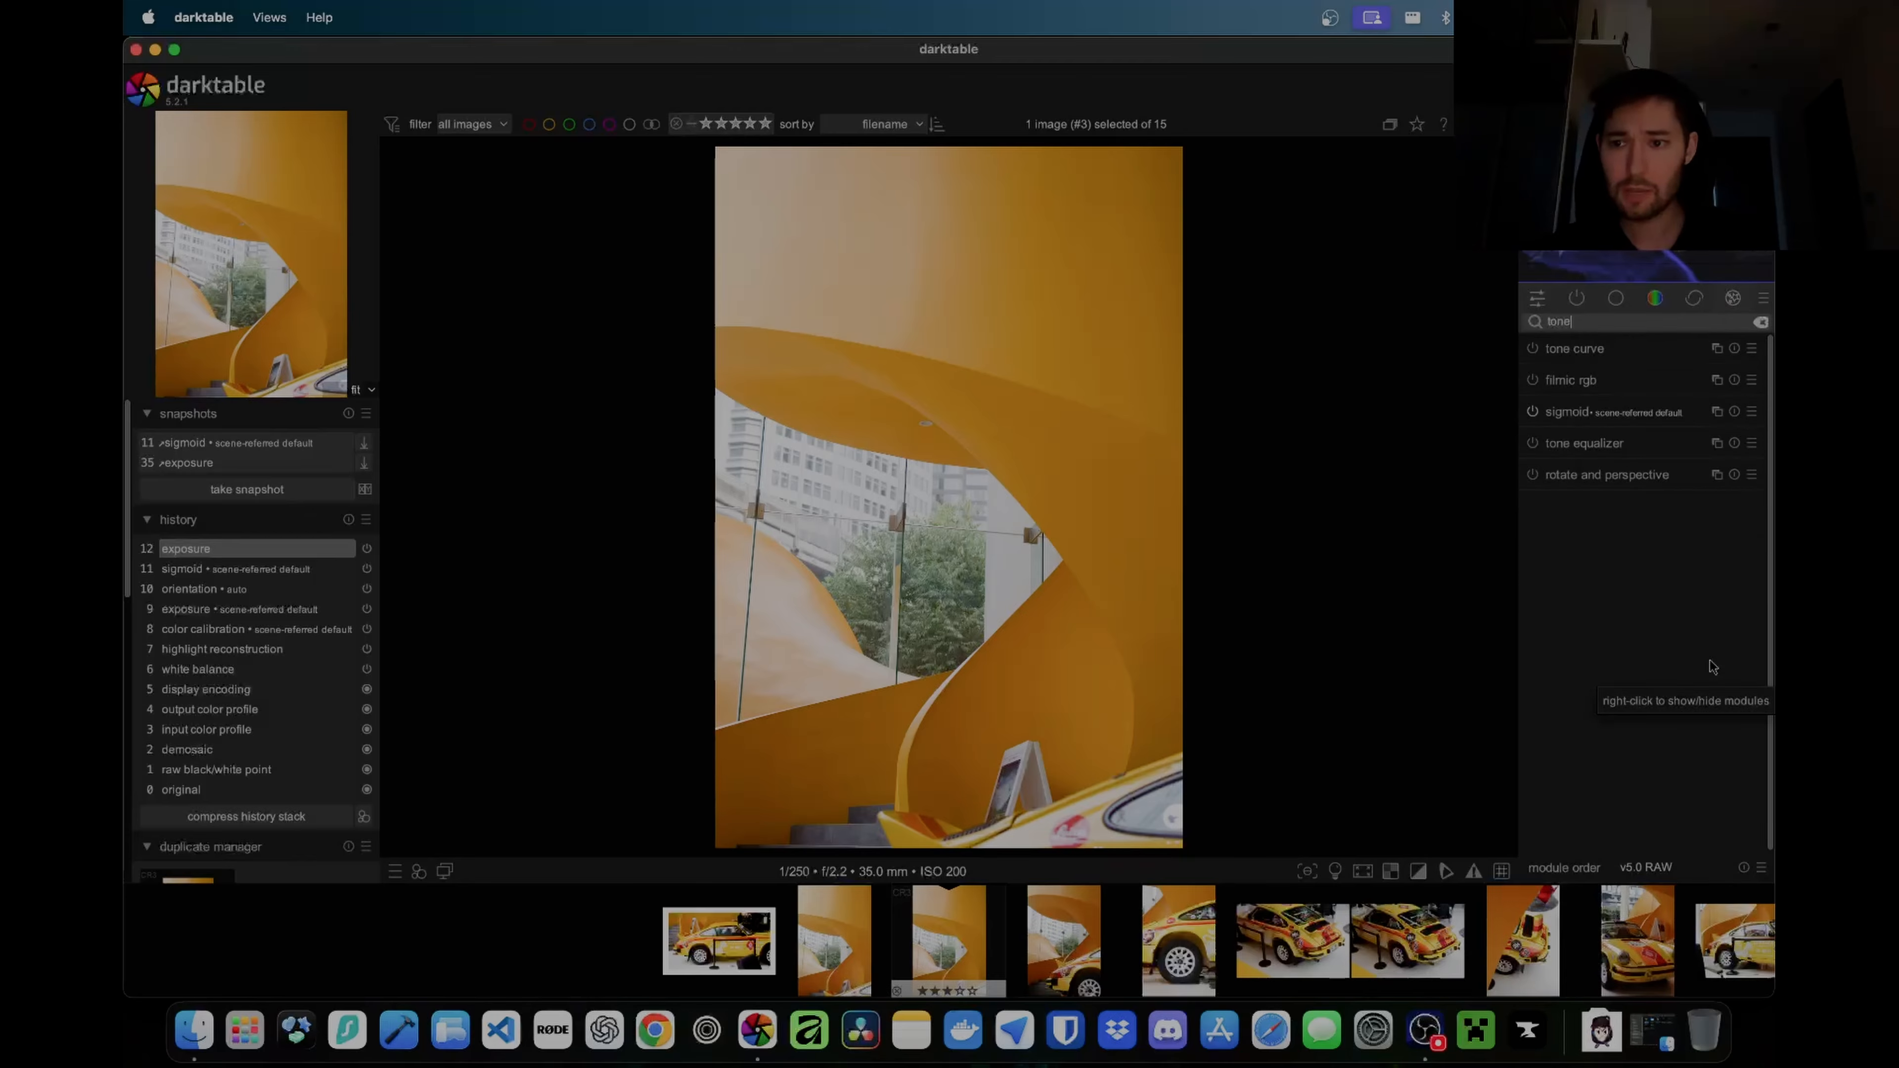
key("BackSpace")
key("BackSpace")
key("BackSpace")
key("BackSpace")
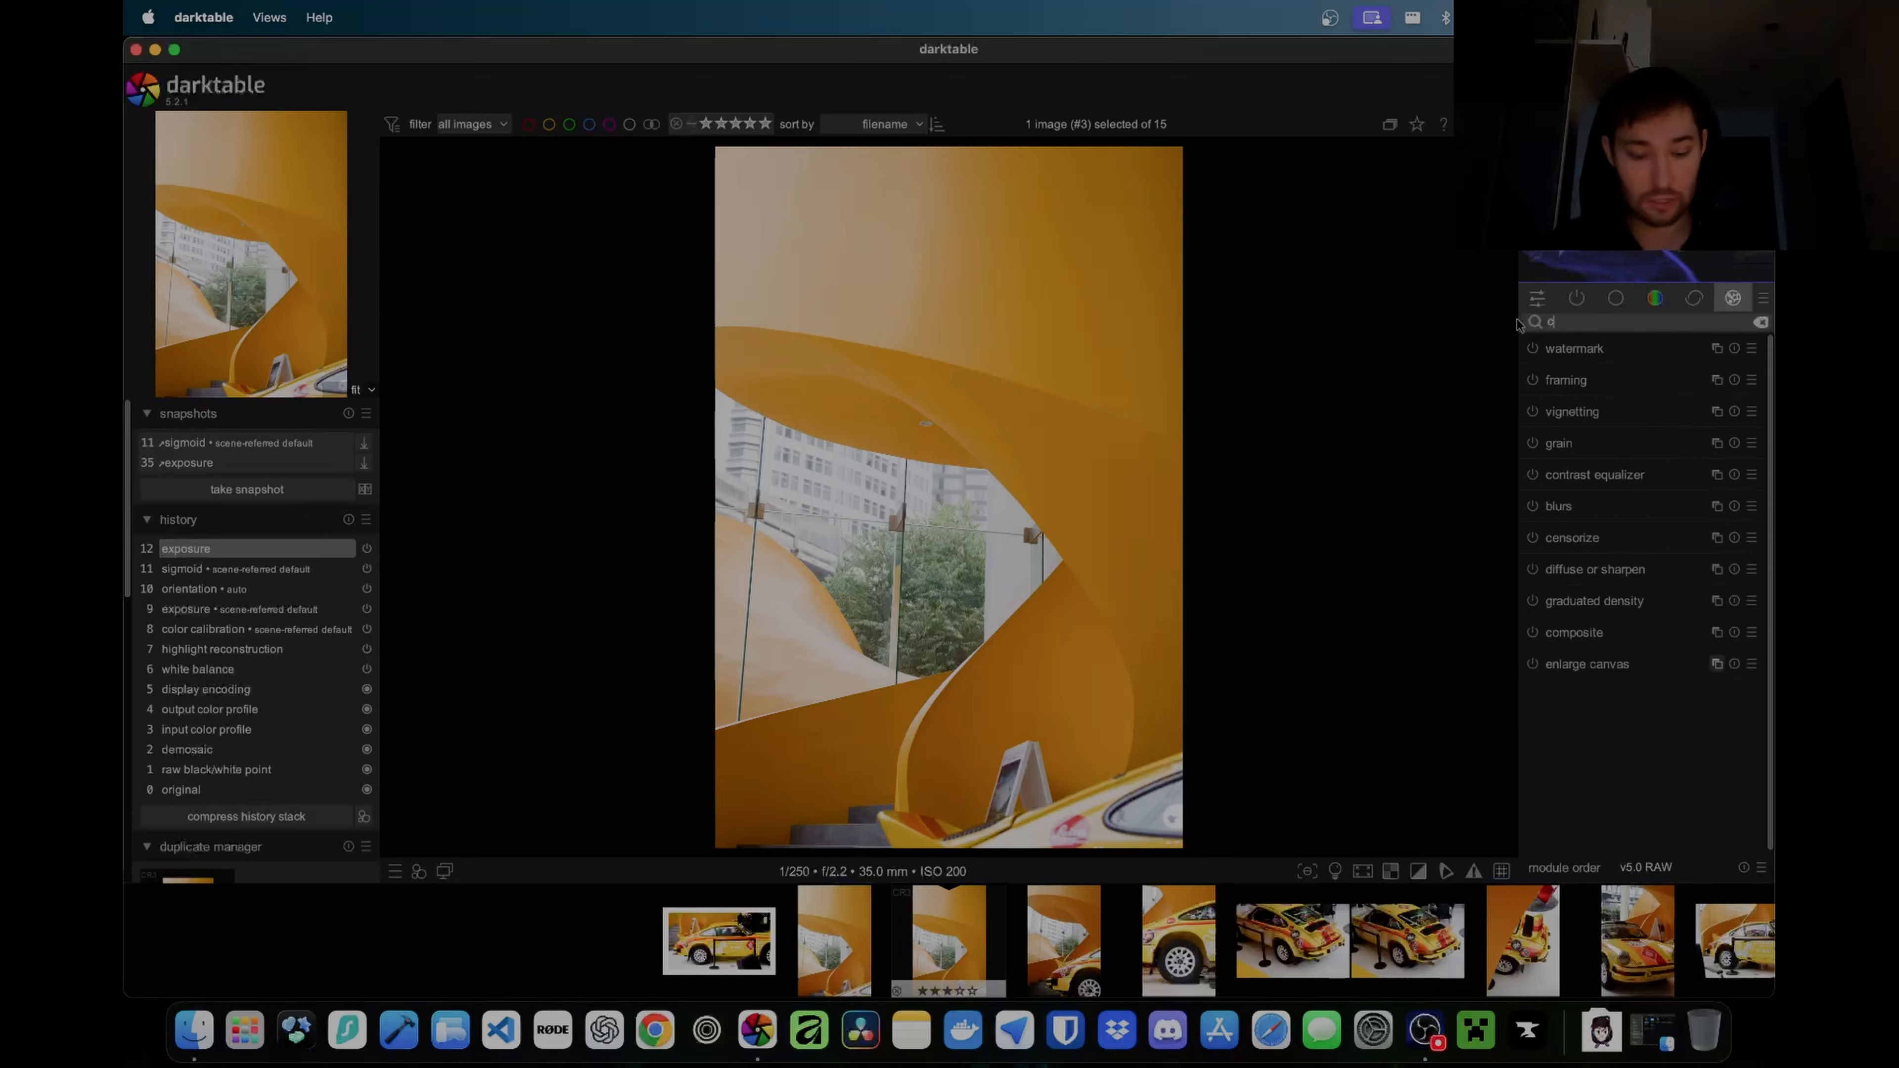
type("curve")
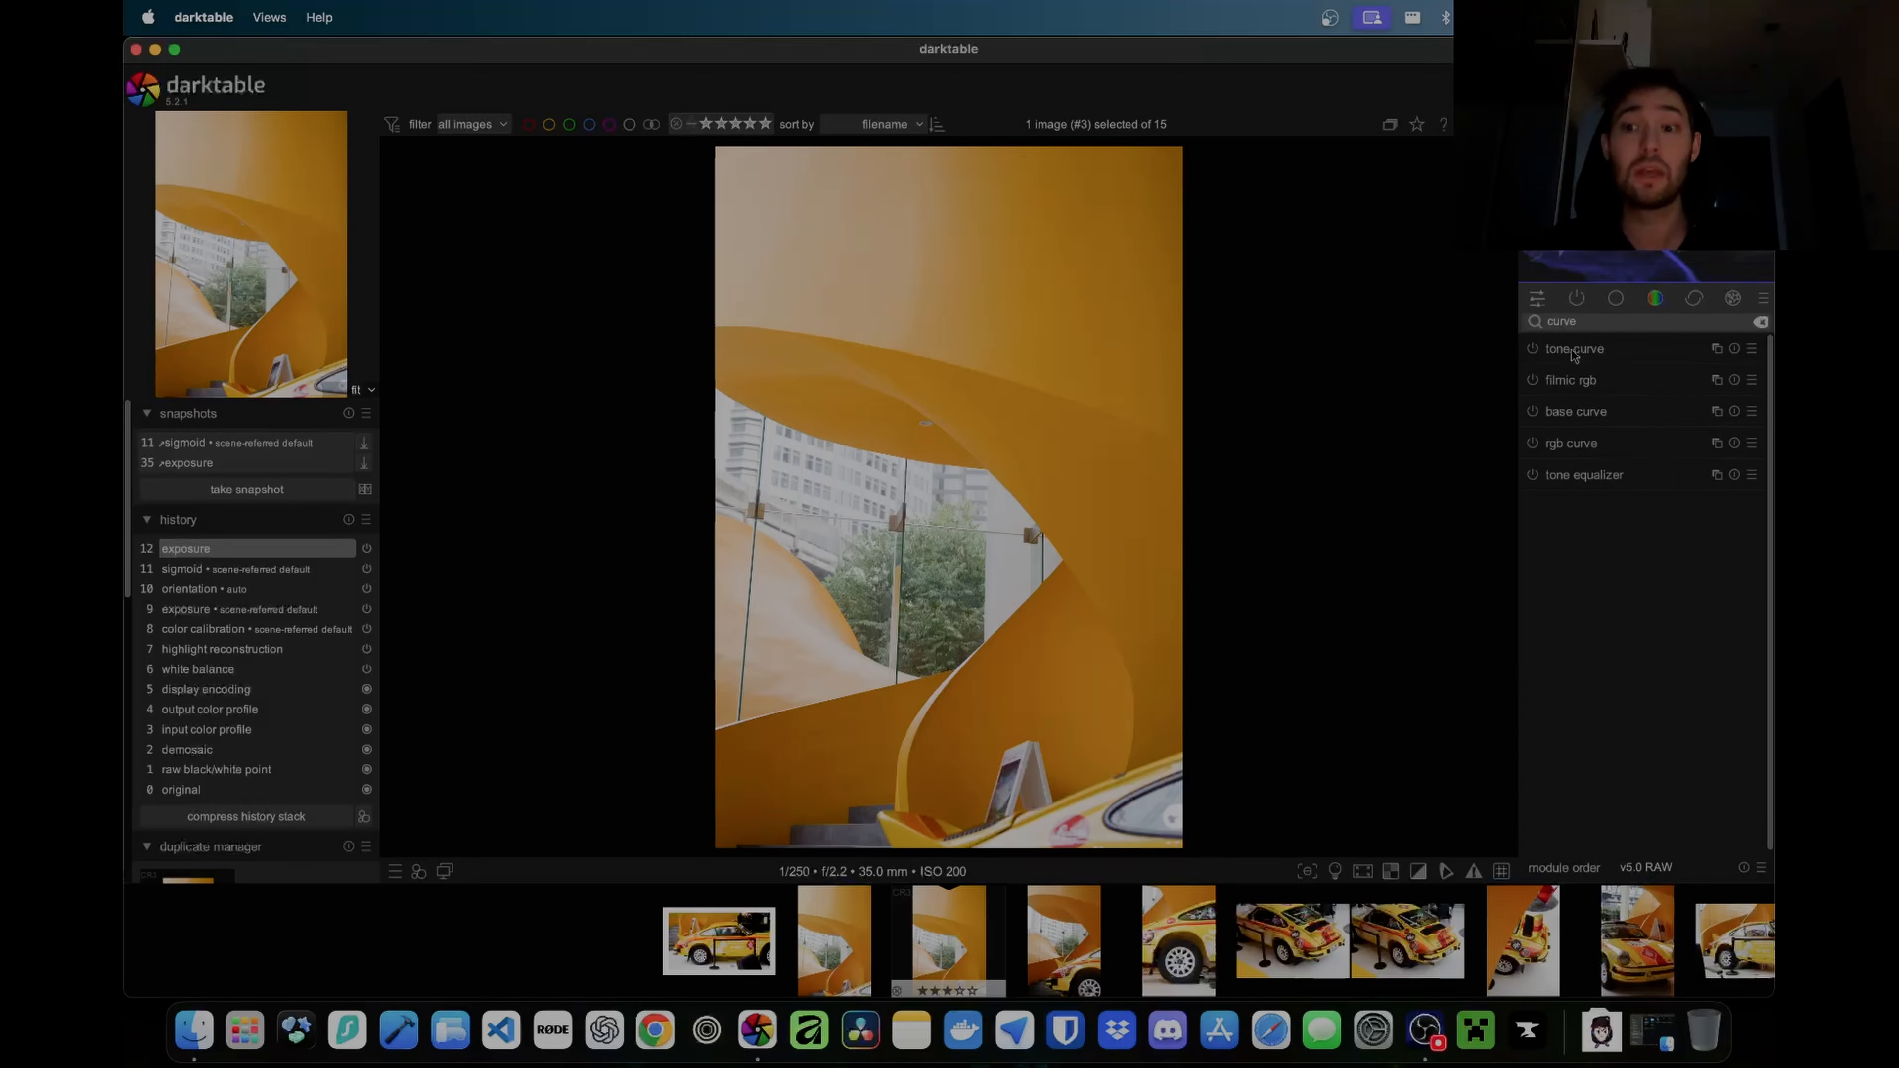
left_click(1573, 349)
left_click(1531, 348)
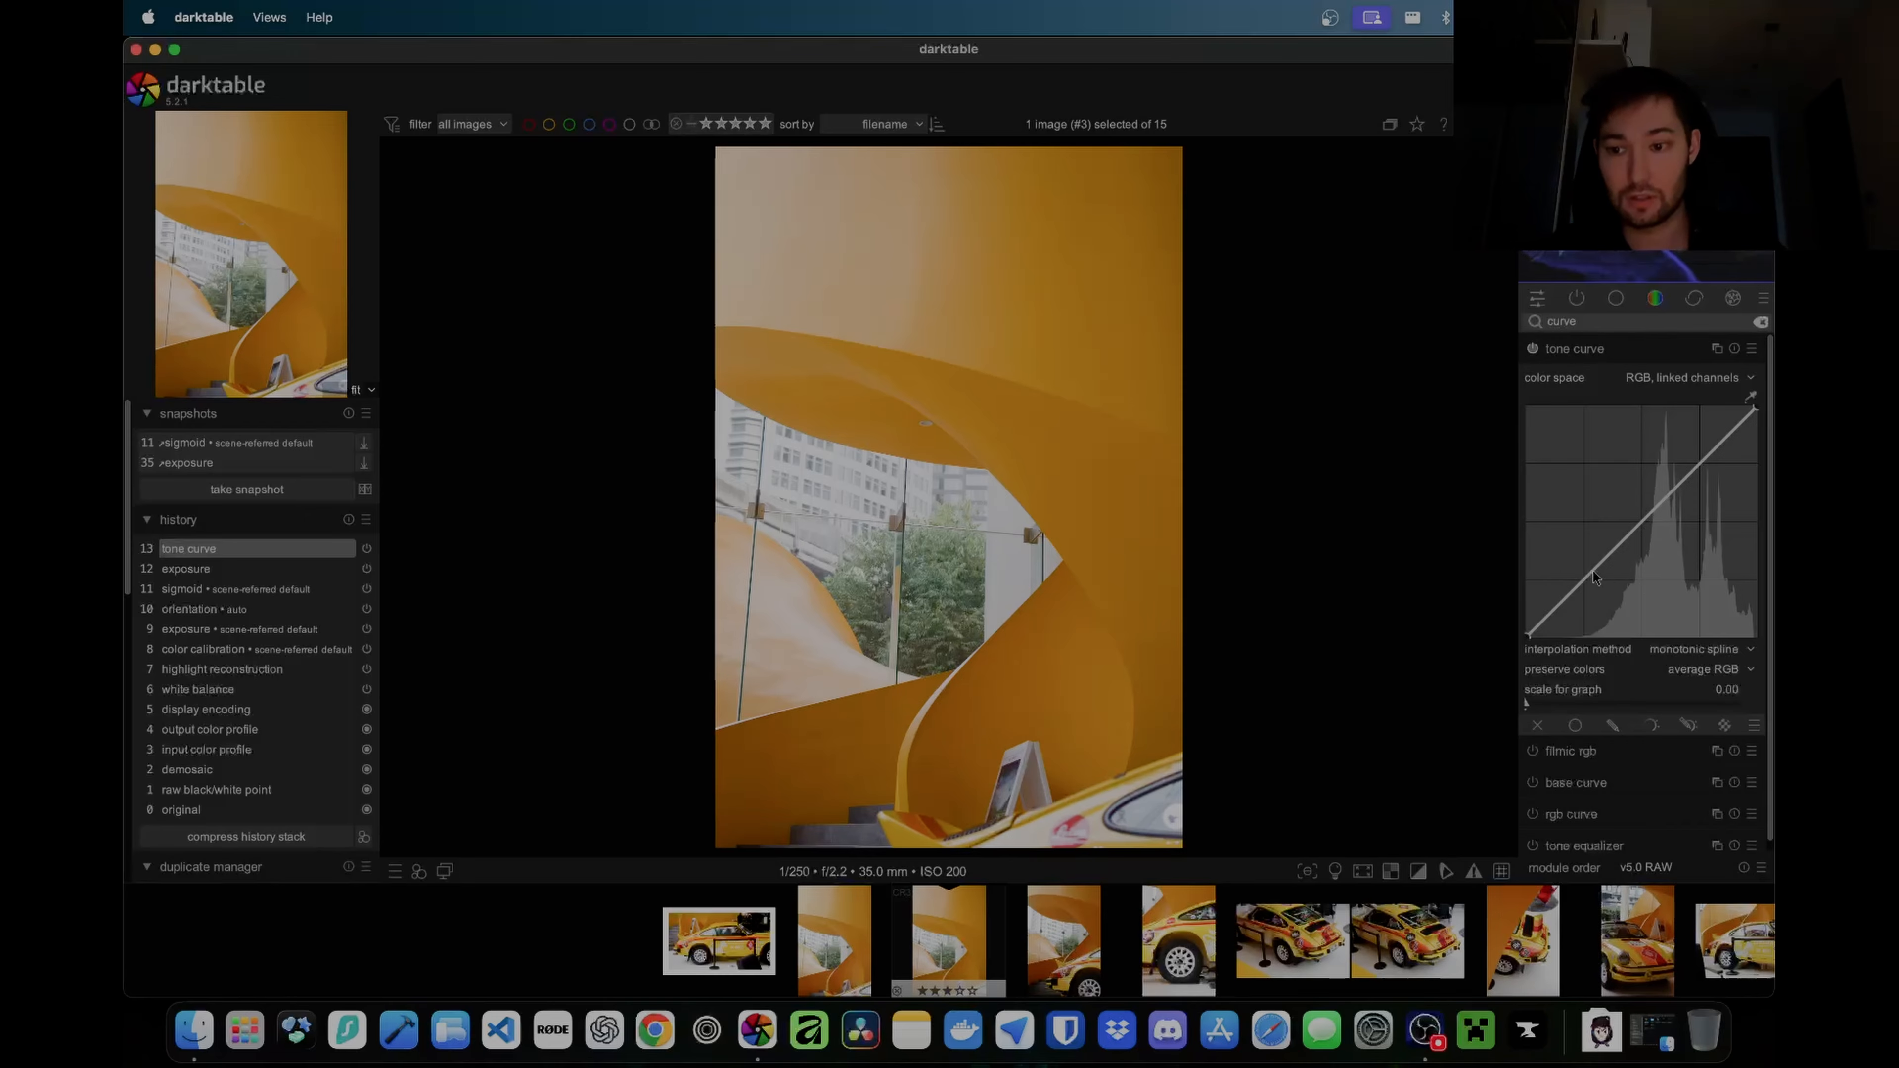
Step: Shape an S-curve with points at about 25.5 / 19.3 and 73.7 / 77.0, and compare the photo with the tone curve off and on
left_click_drag(1590, 584, 1585, 595)
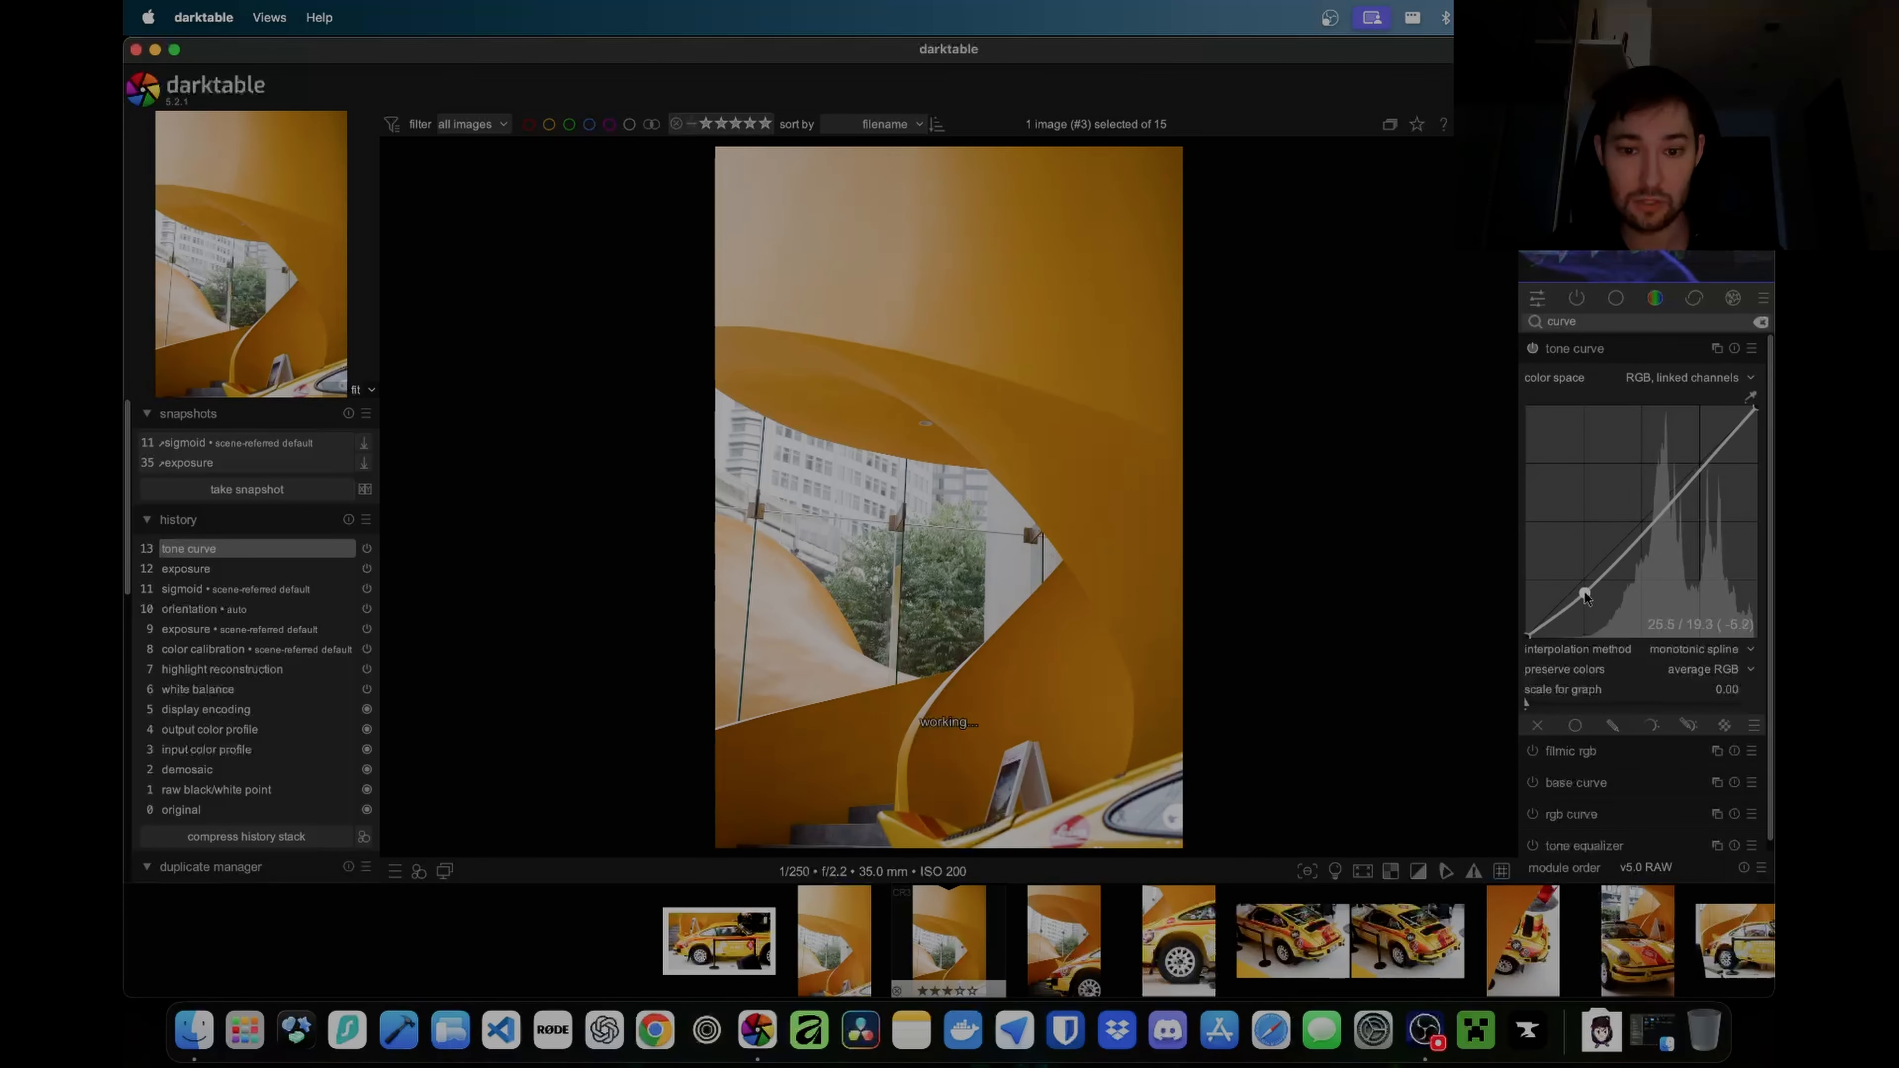
mouse_move(1715, 458)
left_mouse_down()
mouse_move(1695, 443)
mouse_move(1698, 464)
left_mouse_up()
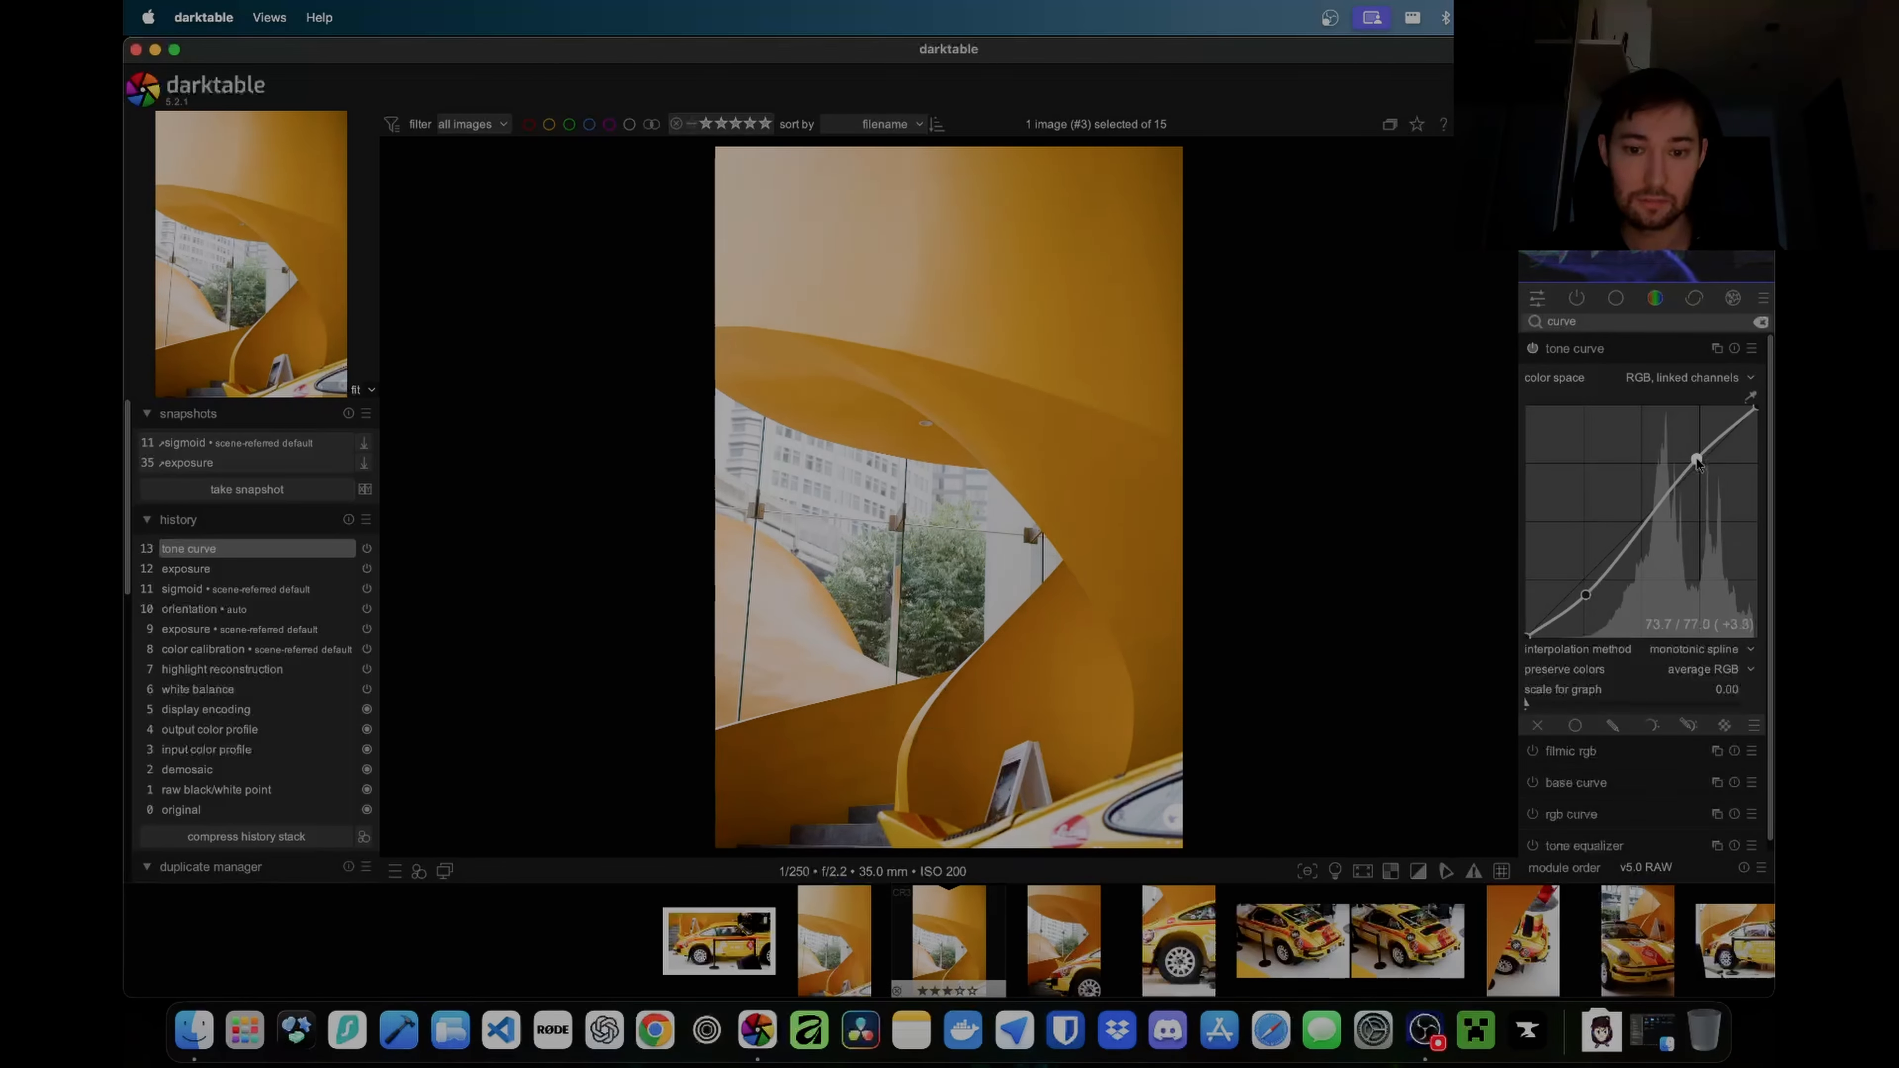
left_click(1534, 350)
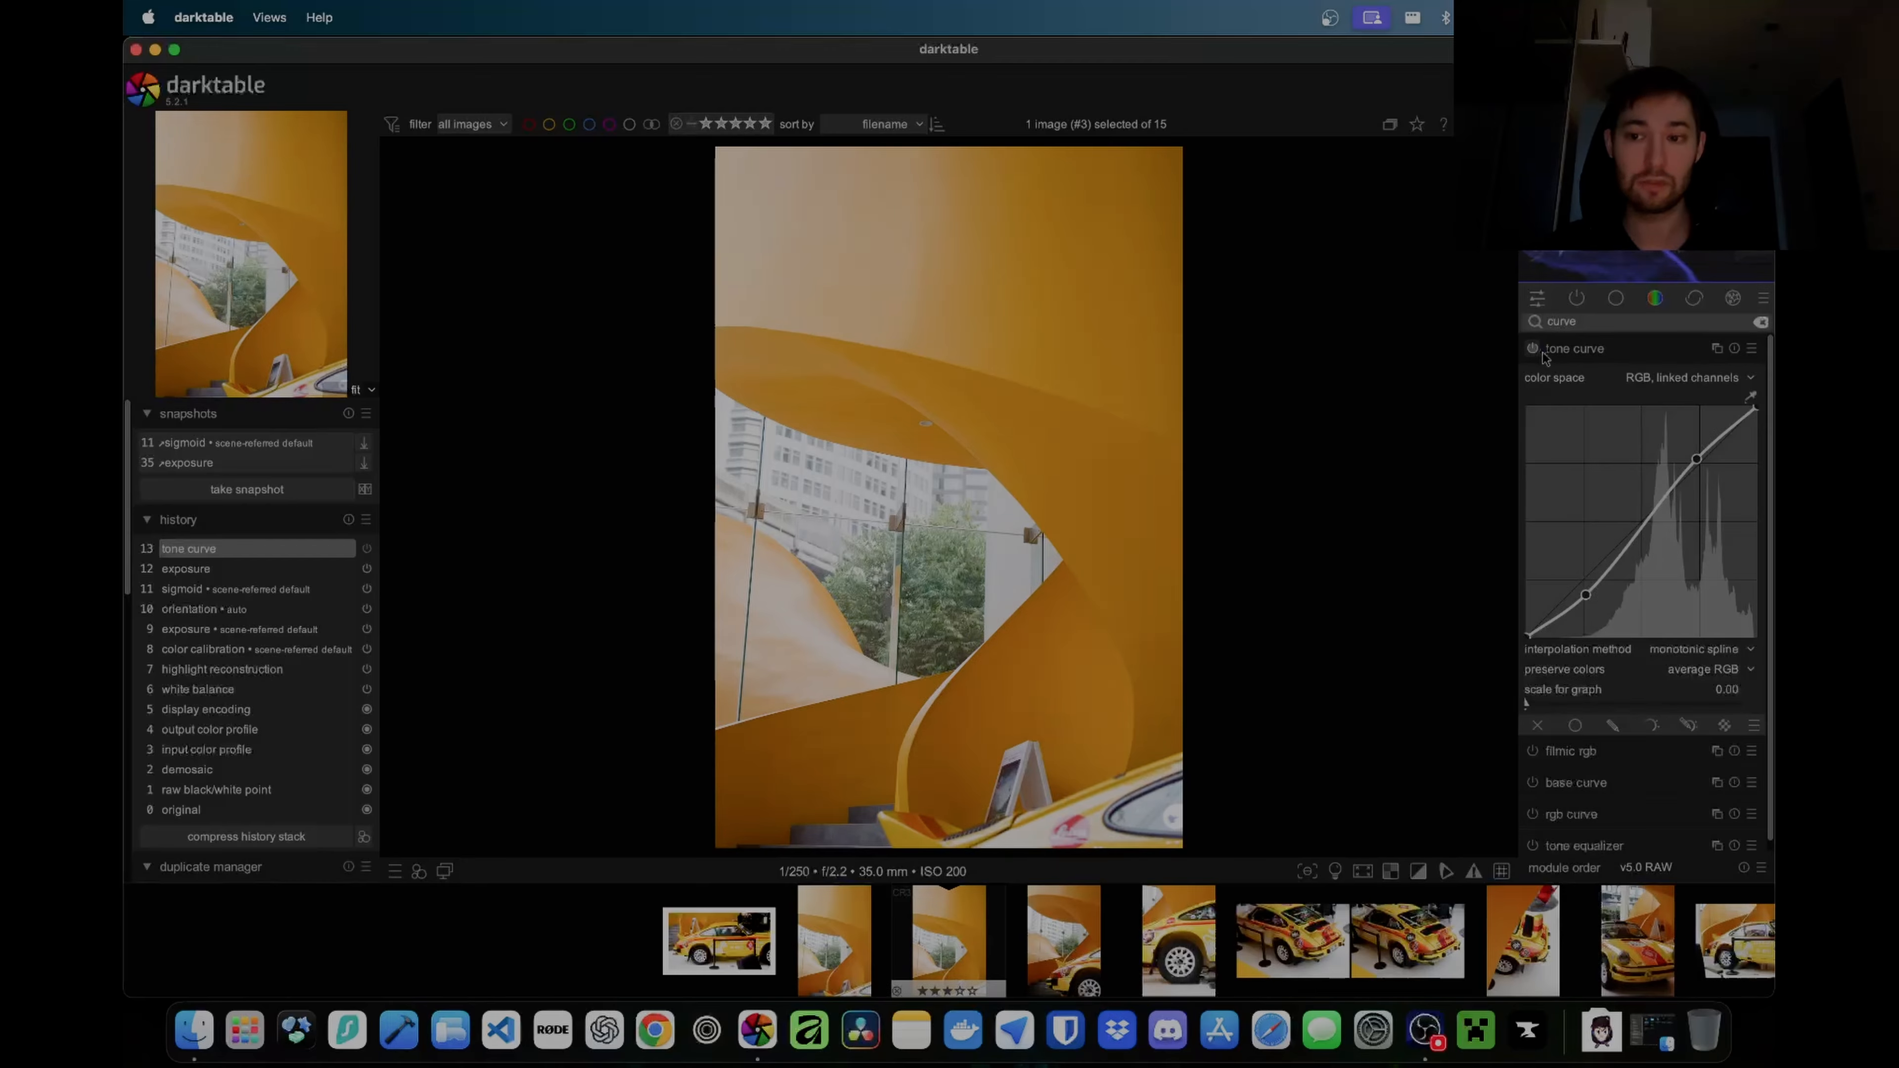
left_click(1534, 350)
left_click(1533, 350)
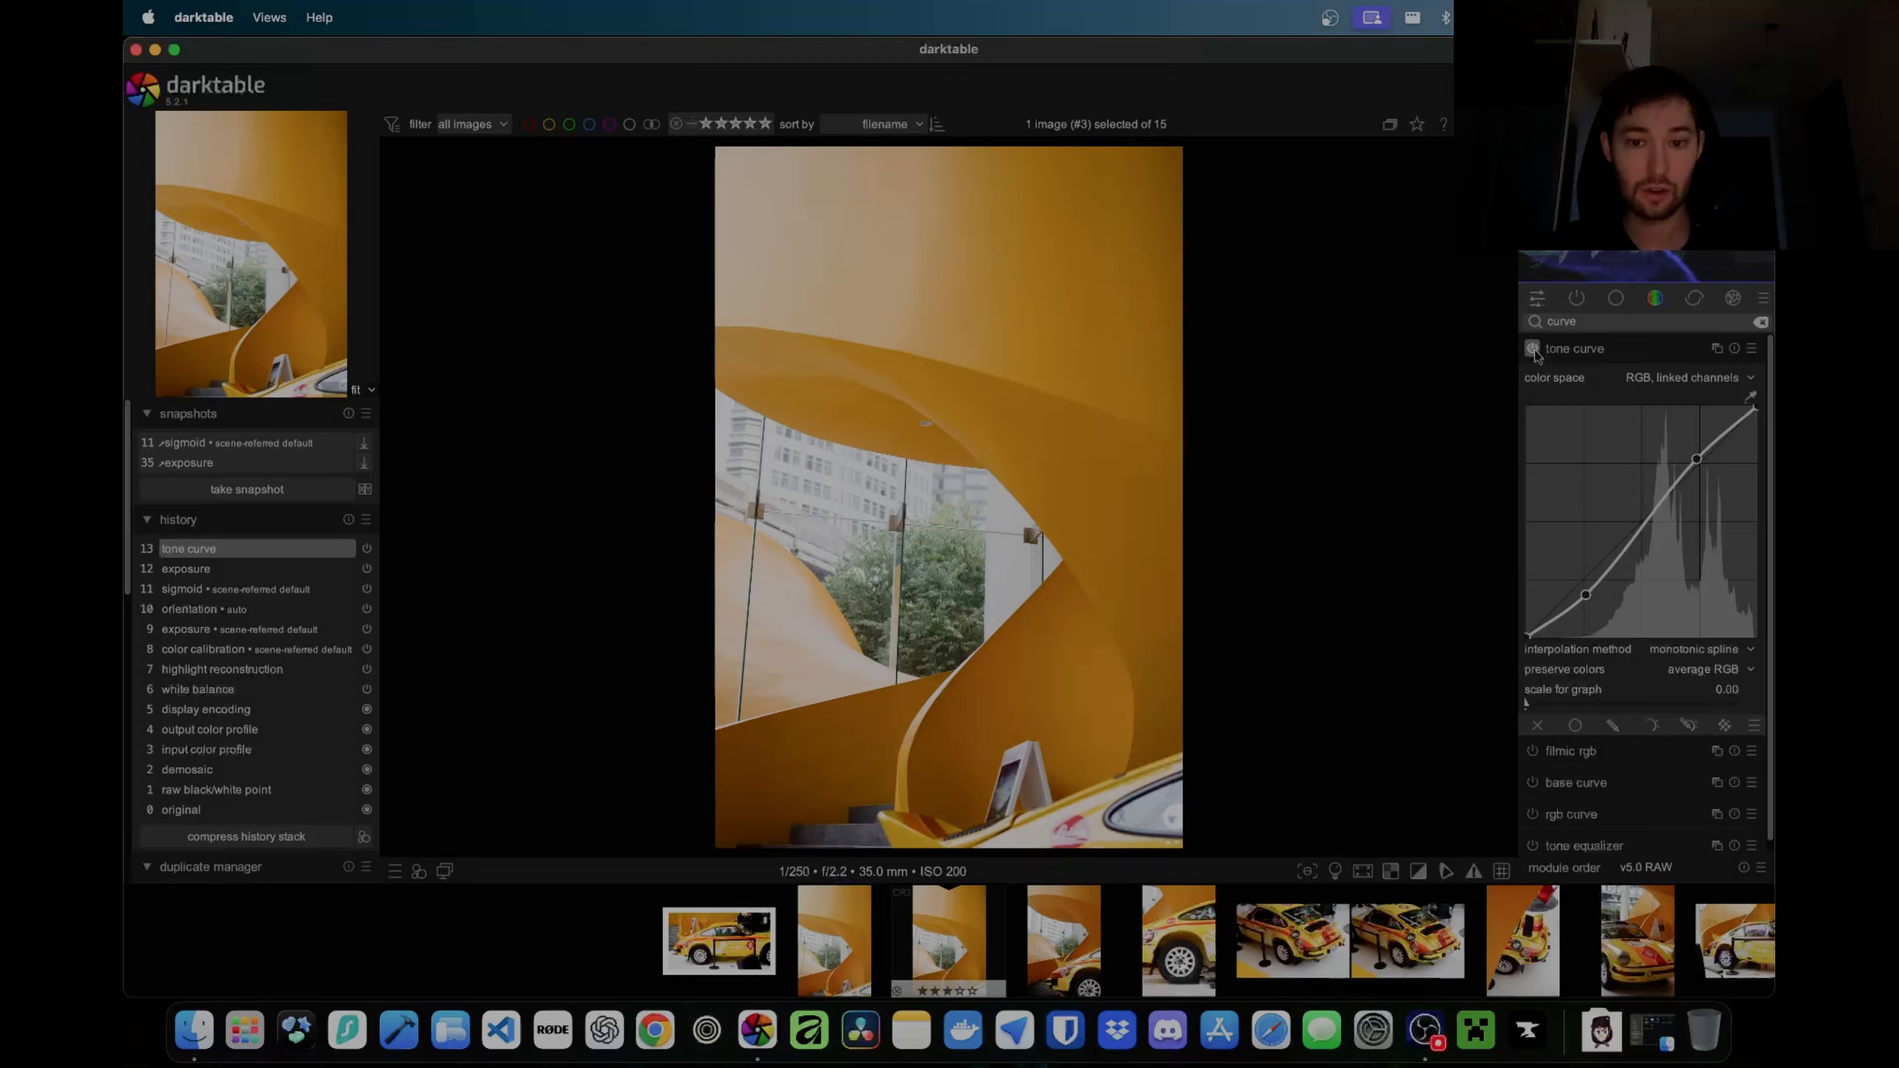
left_click(1533, 350)
left_click(1534, 350)
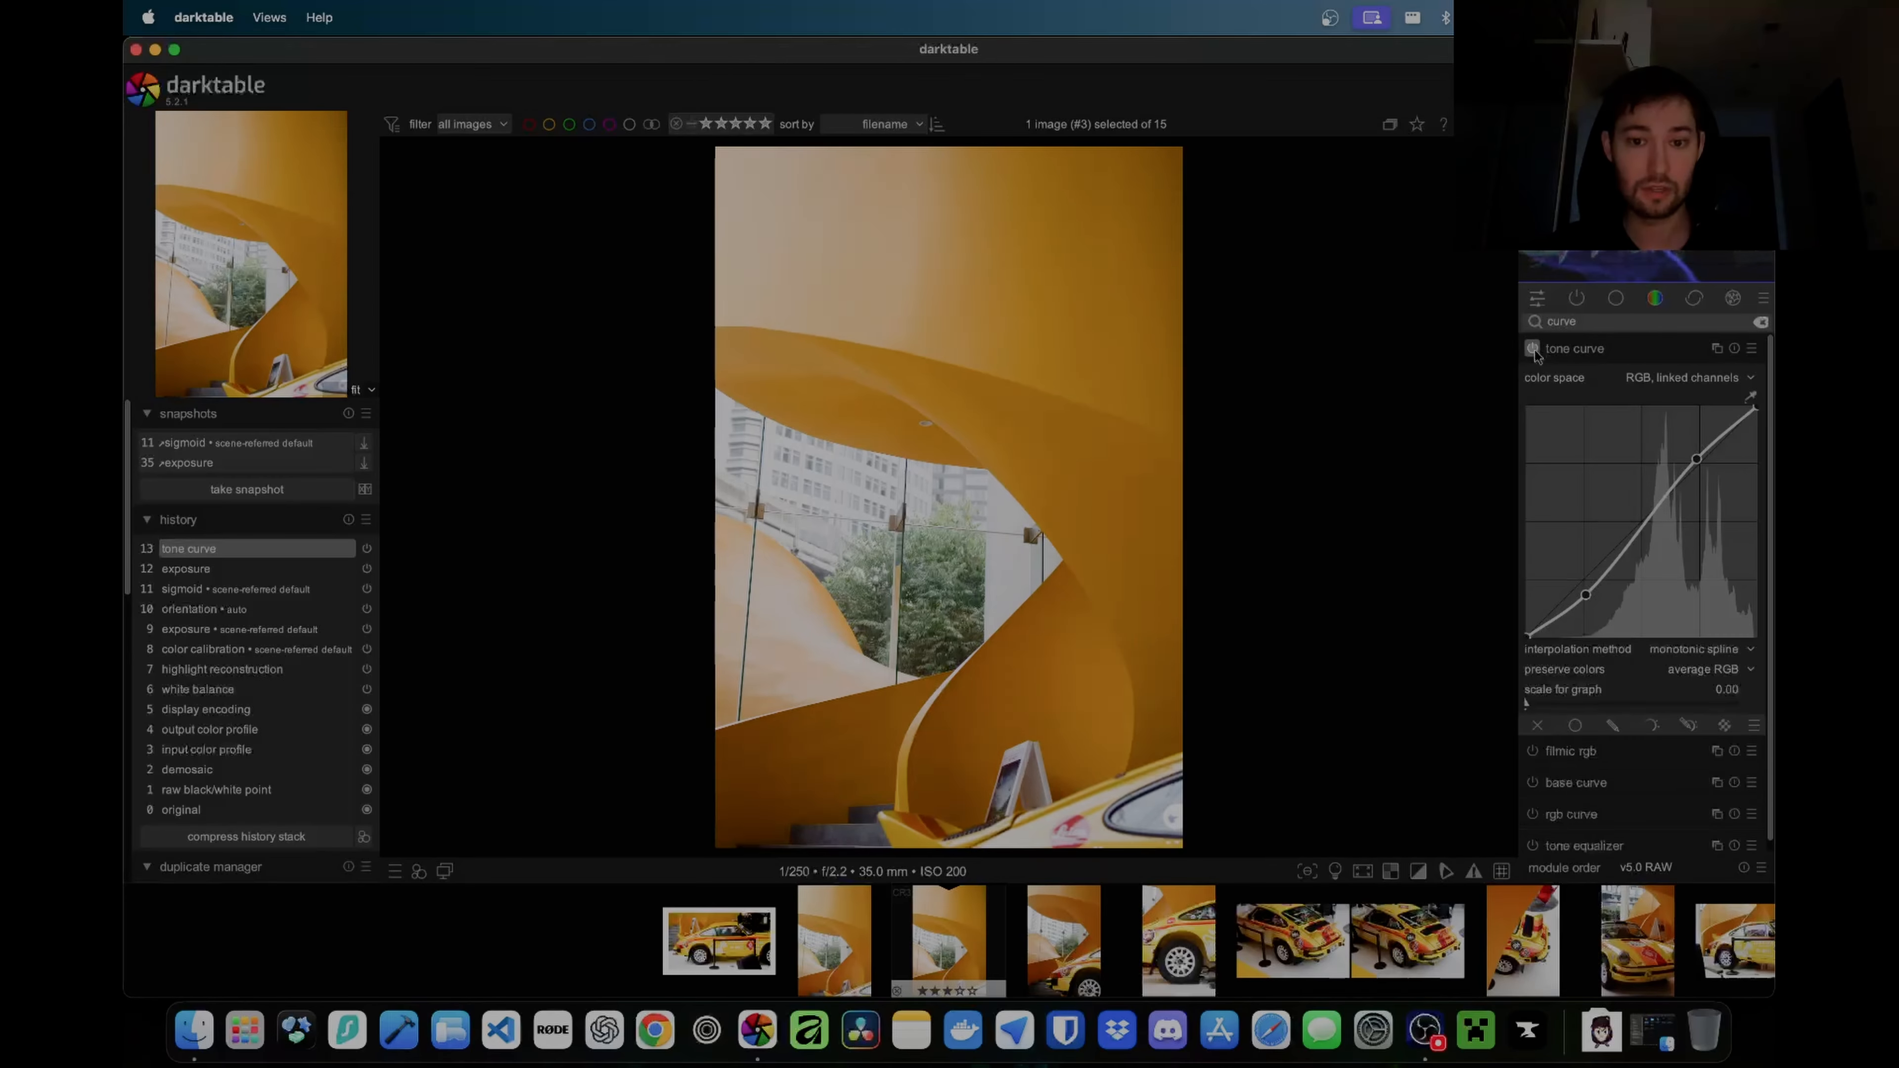
Step: Add a midtone point at about 47.3 / 47.7 to the tone curve and compare the photo with and without the module
left_click(1637, 530)
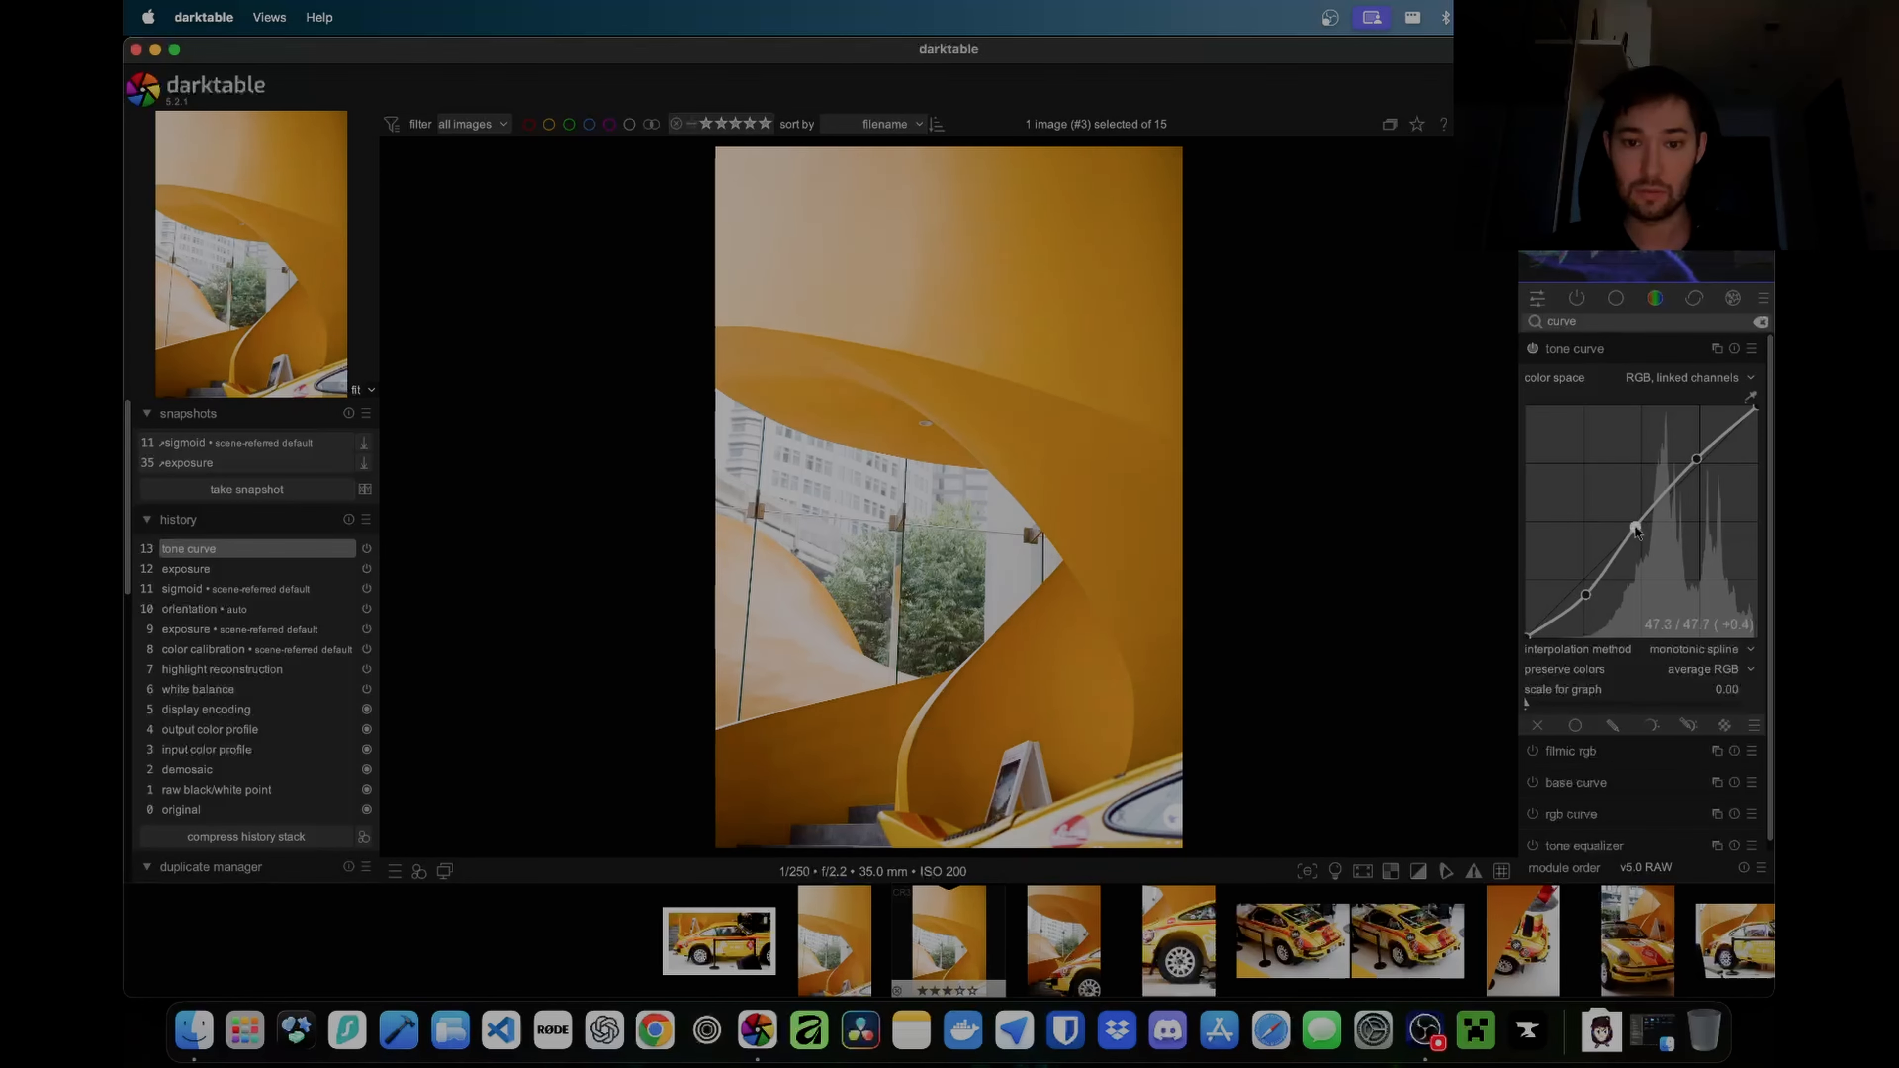
left_click(1532, 348)
left_click(1532, 349)
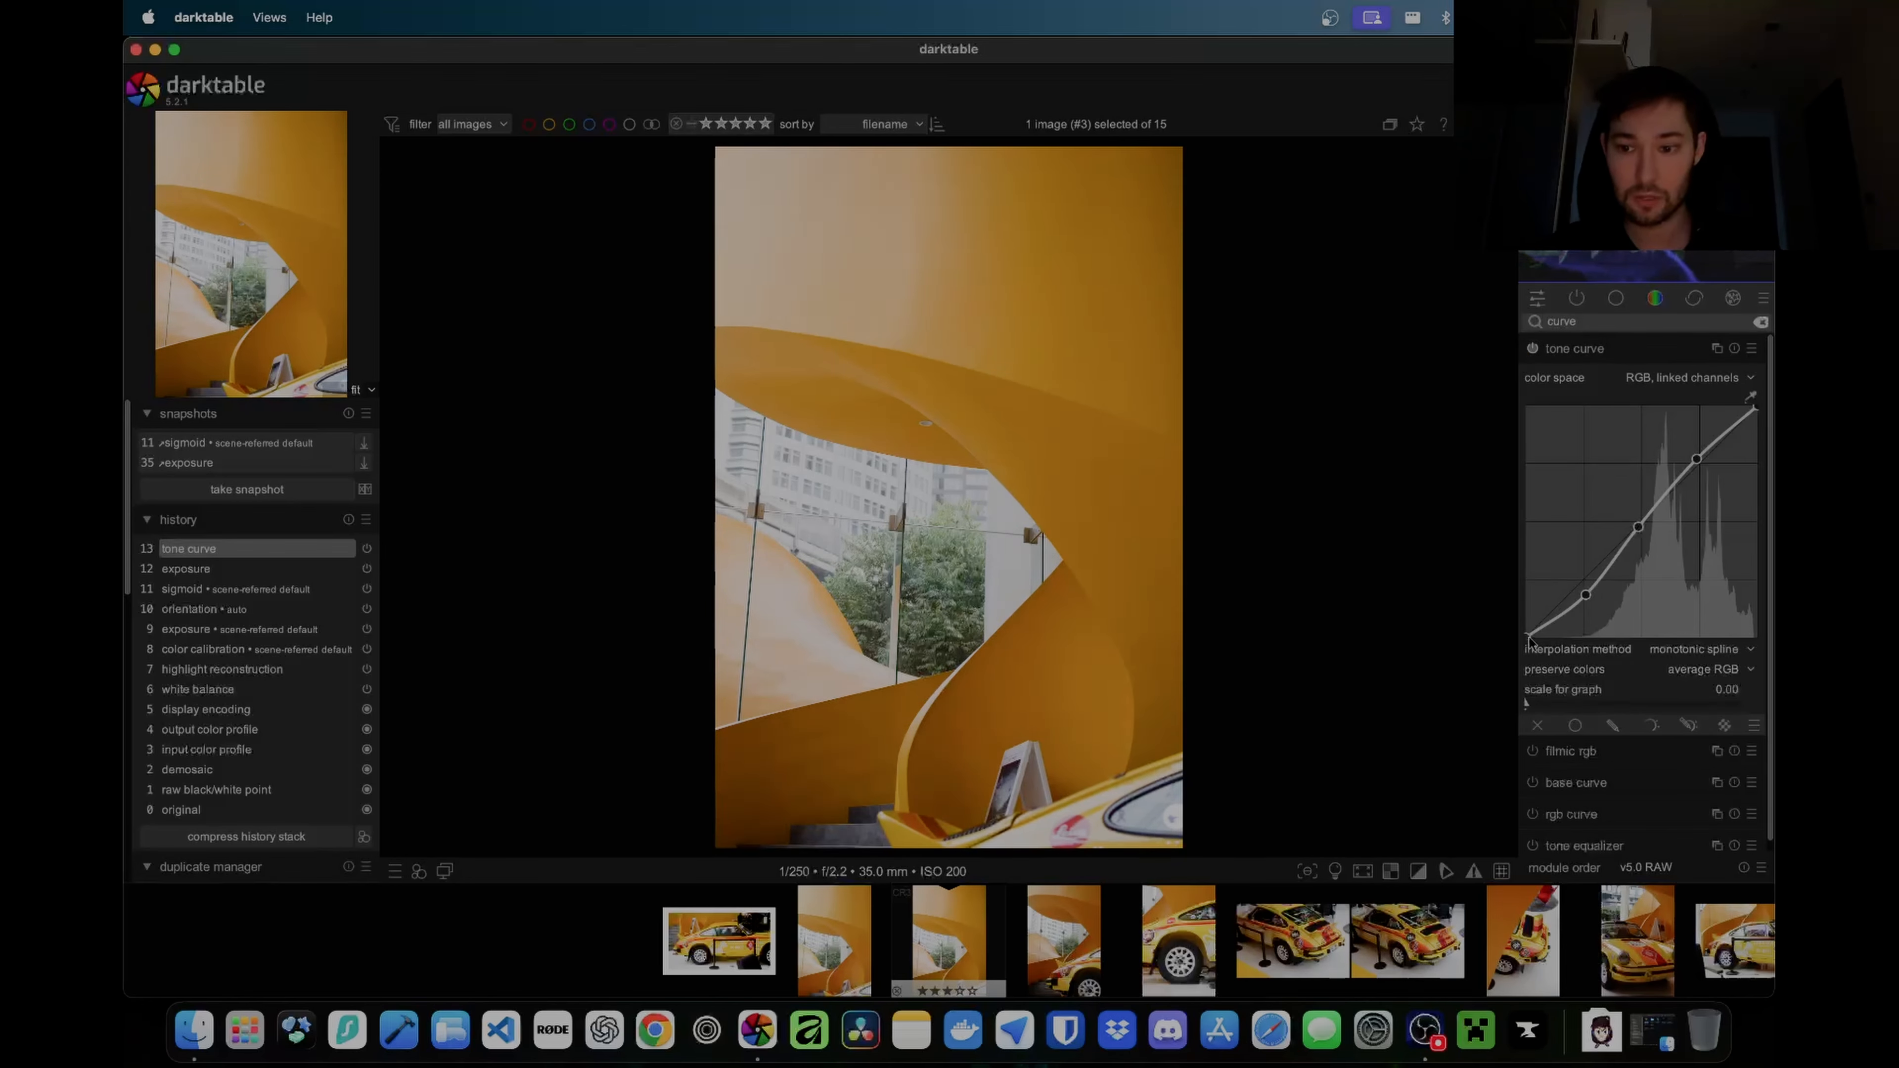
Step: Move the tone curve's black point inward and lower the shadow point to about 31.3 / 15.2
left_click_drag(1527, 637, 1599, 610)
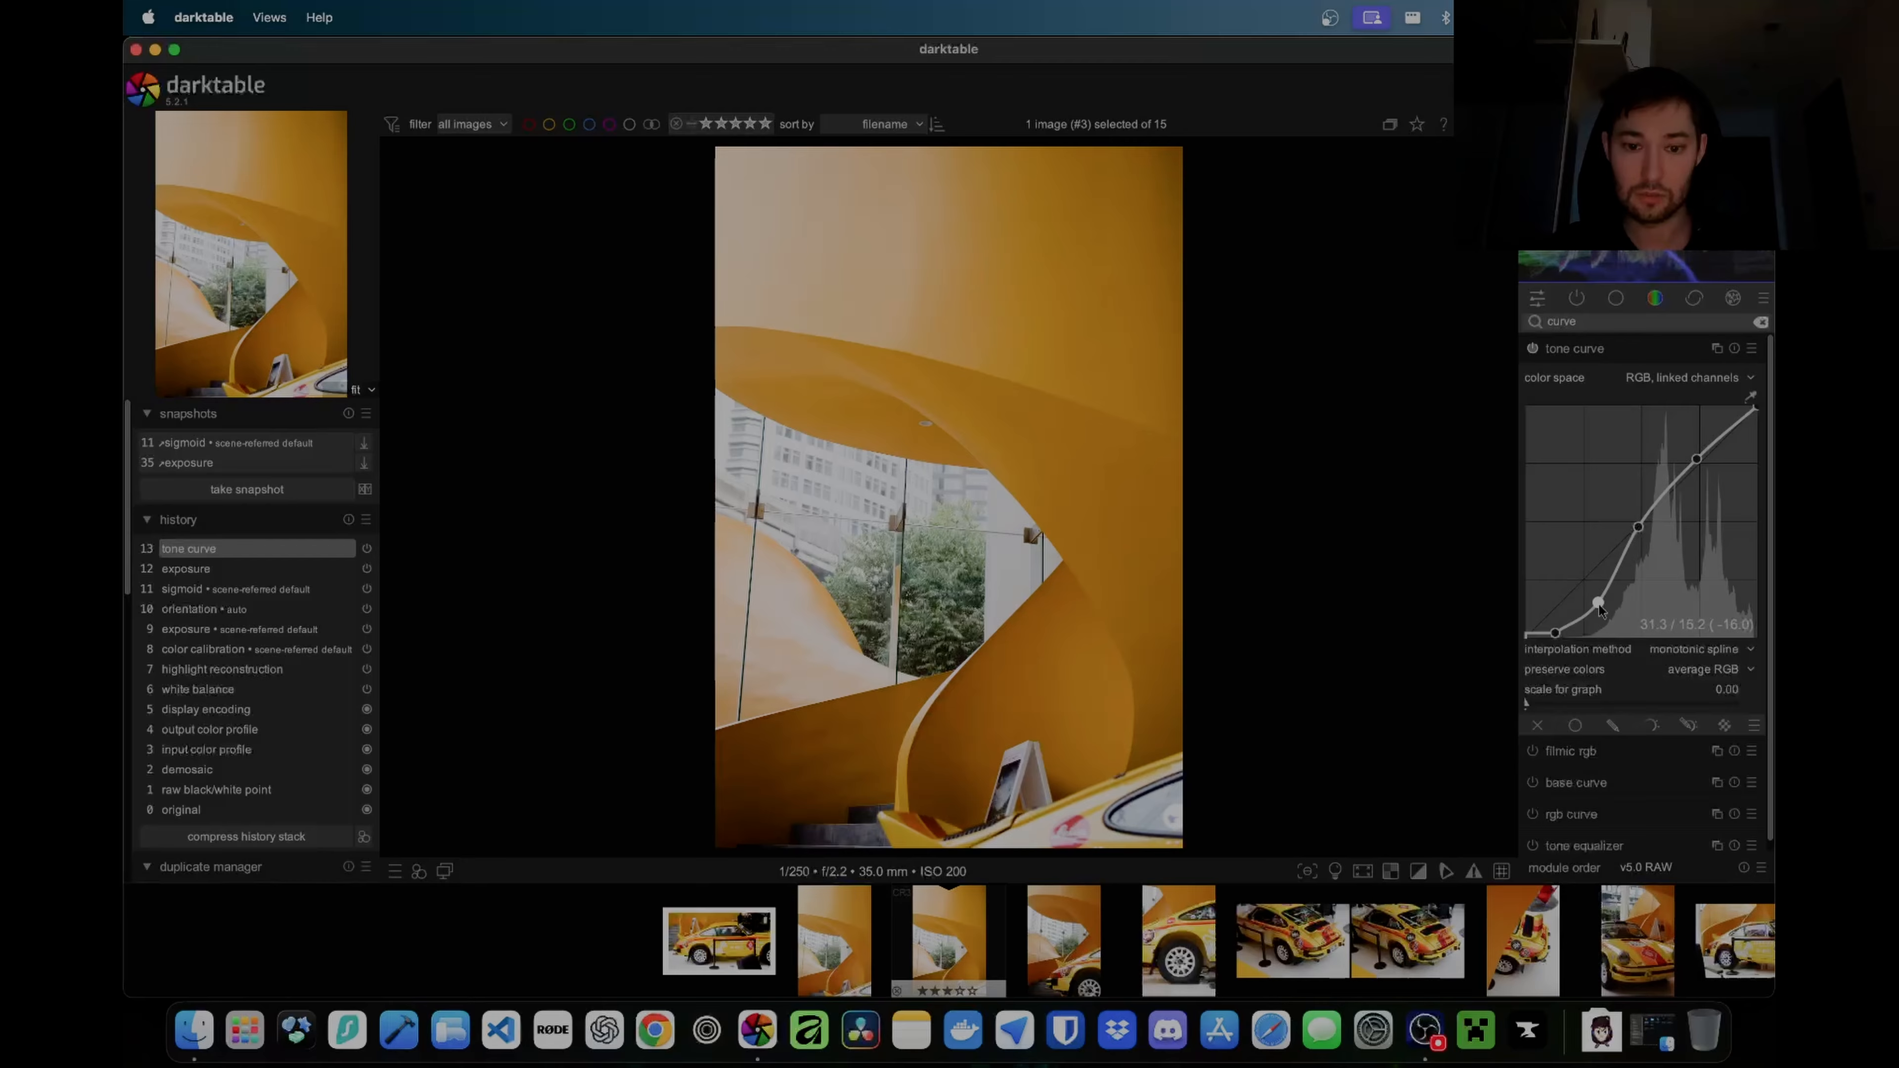
double_click(1598, 604)
left_click(1731, 298)
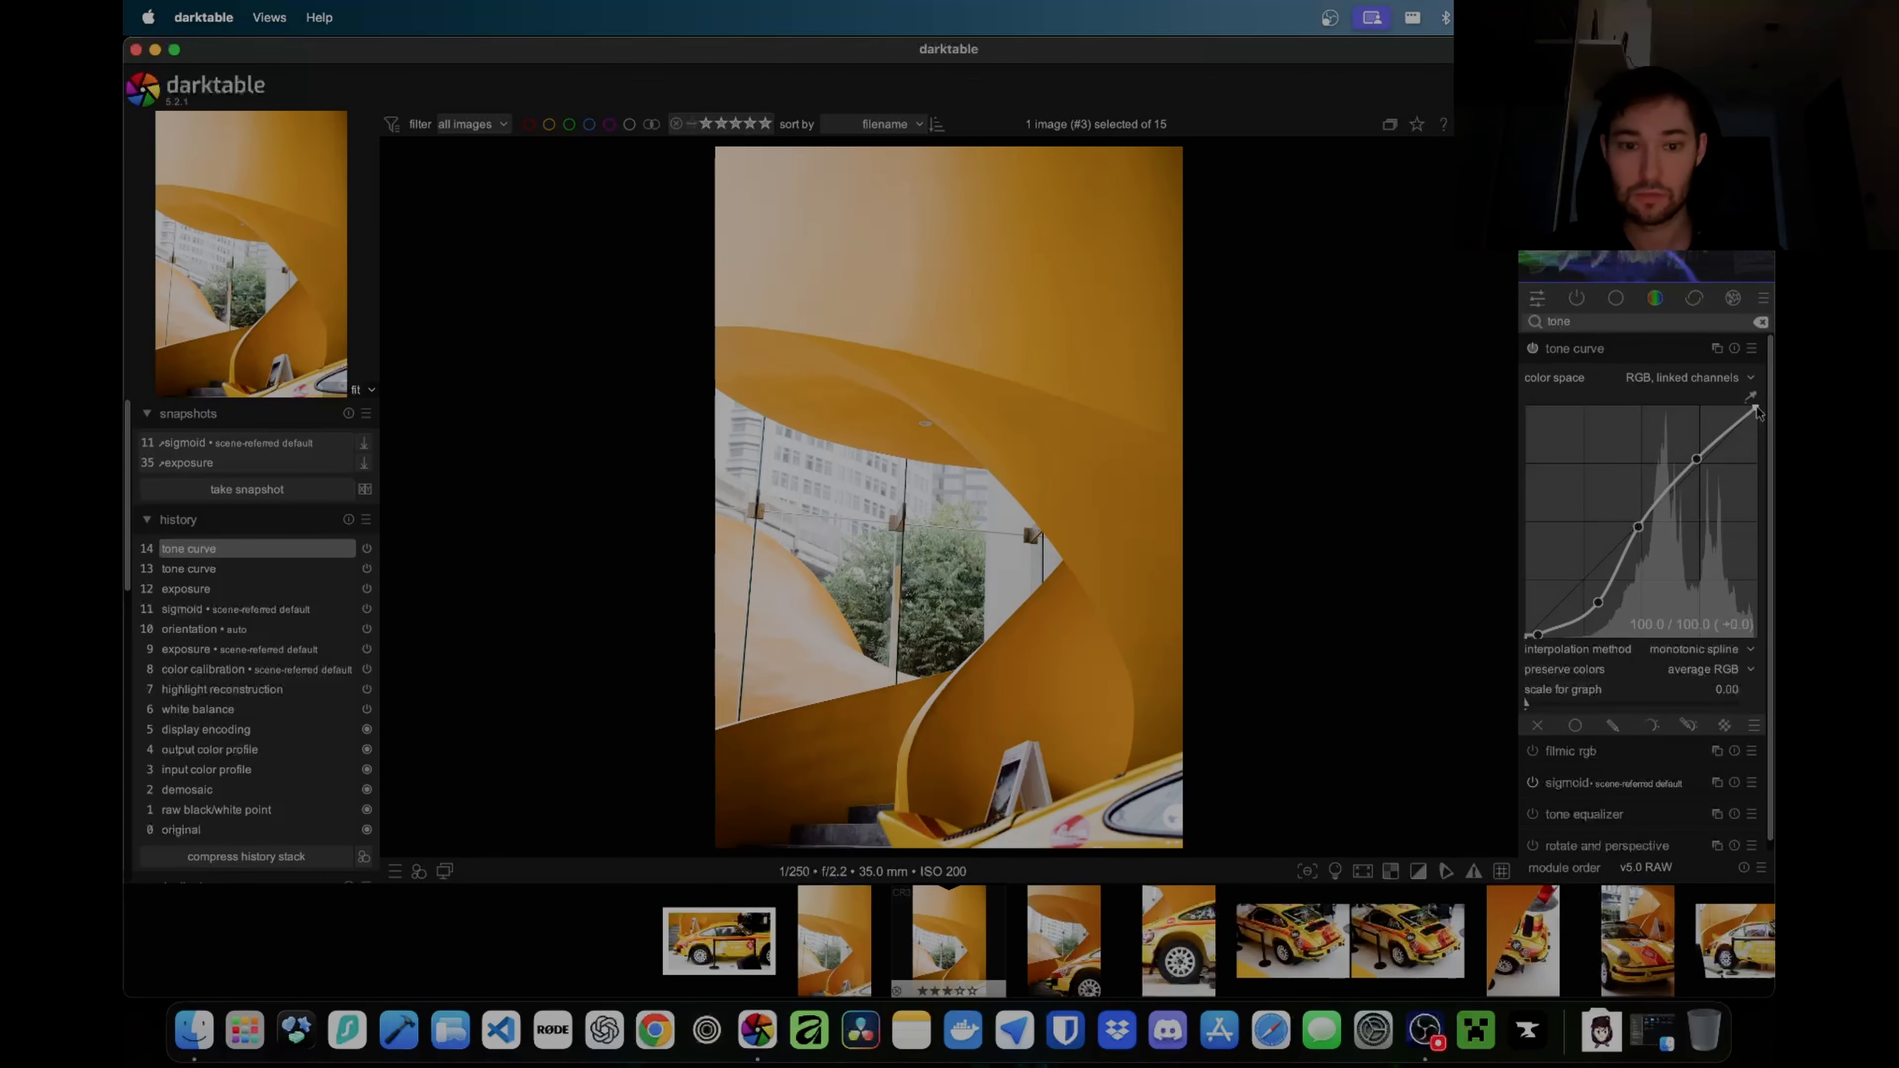
Step: Lower the tone curve's white end and highlight point slightly, and toggle the module to compare the result
left_click_drag(1753, 411, 1699, 467)
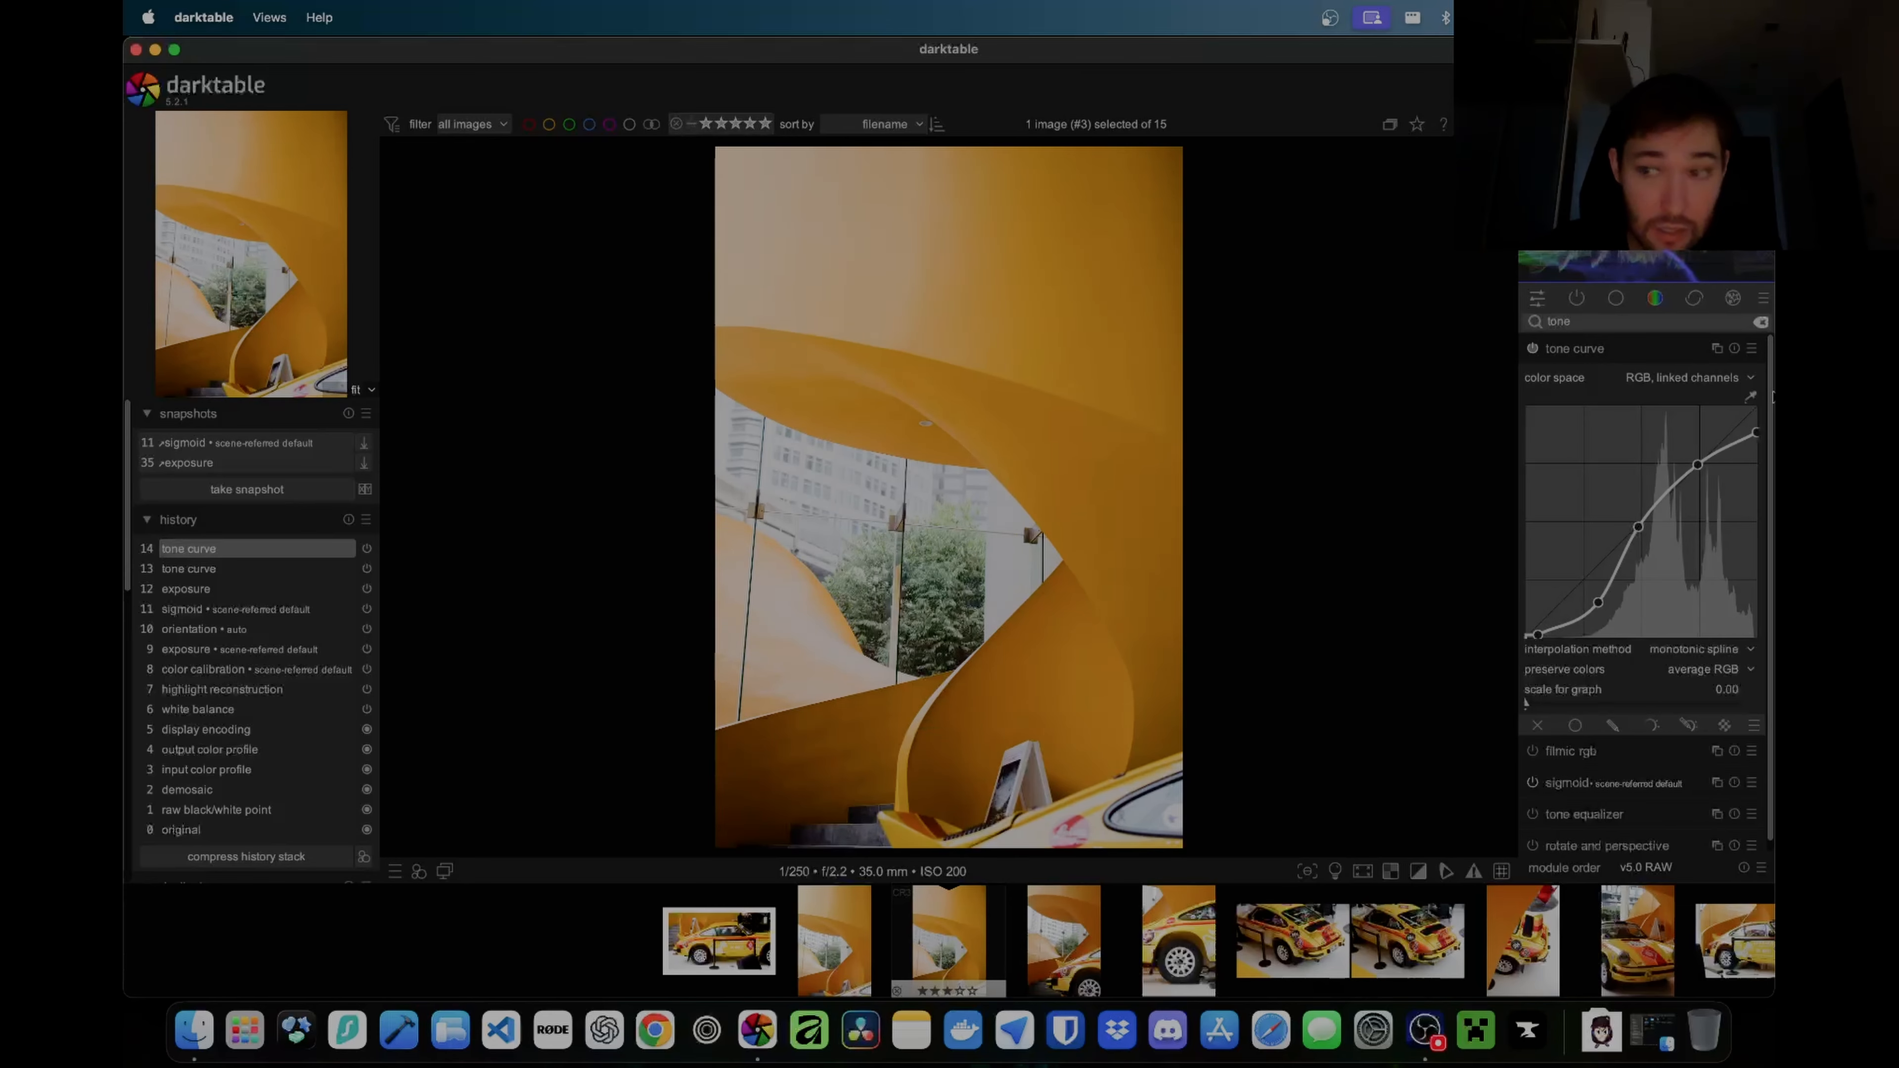
left_click(1532, 349)
left_click(1532, 349)
left_click(1532, 349)
left_click(1532, 349)
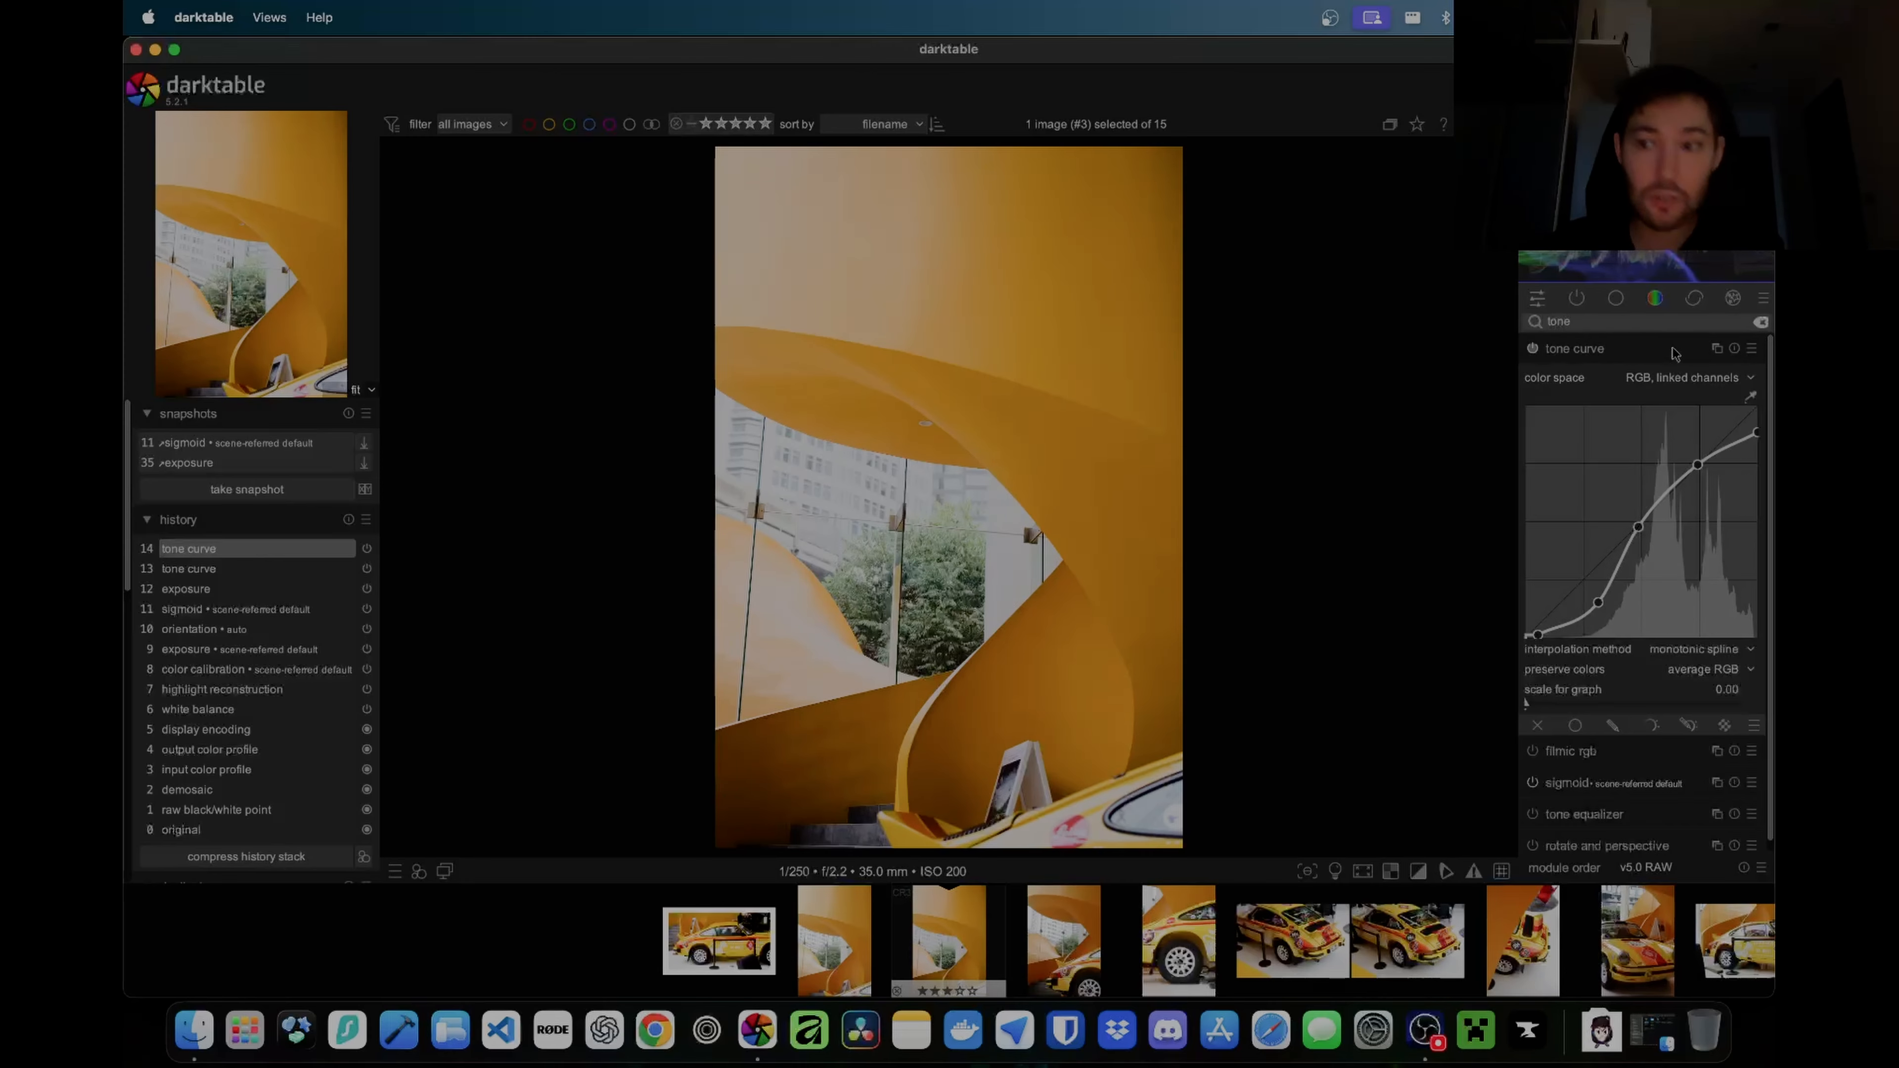
Step: Find the sigmoid module by searching for "sigm" and set its contrast to about 1.419
key("ctrl+f")
type("sigm")
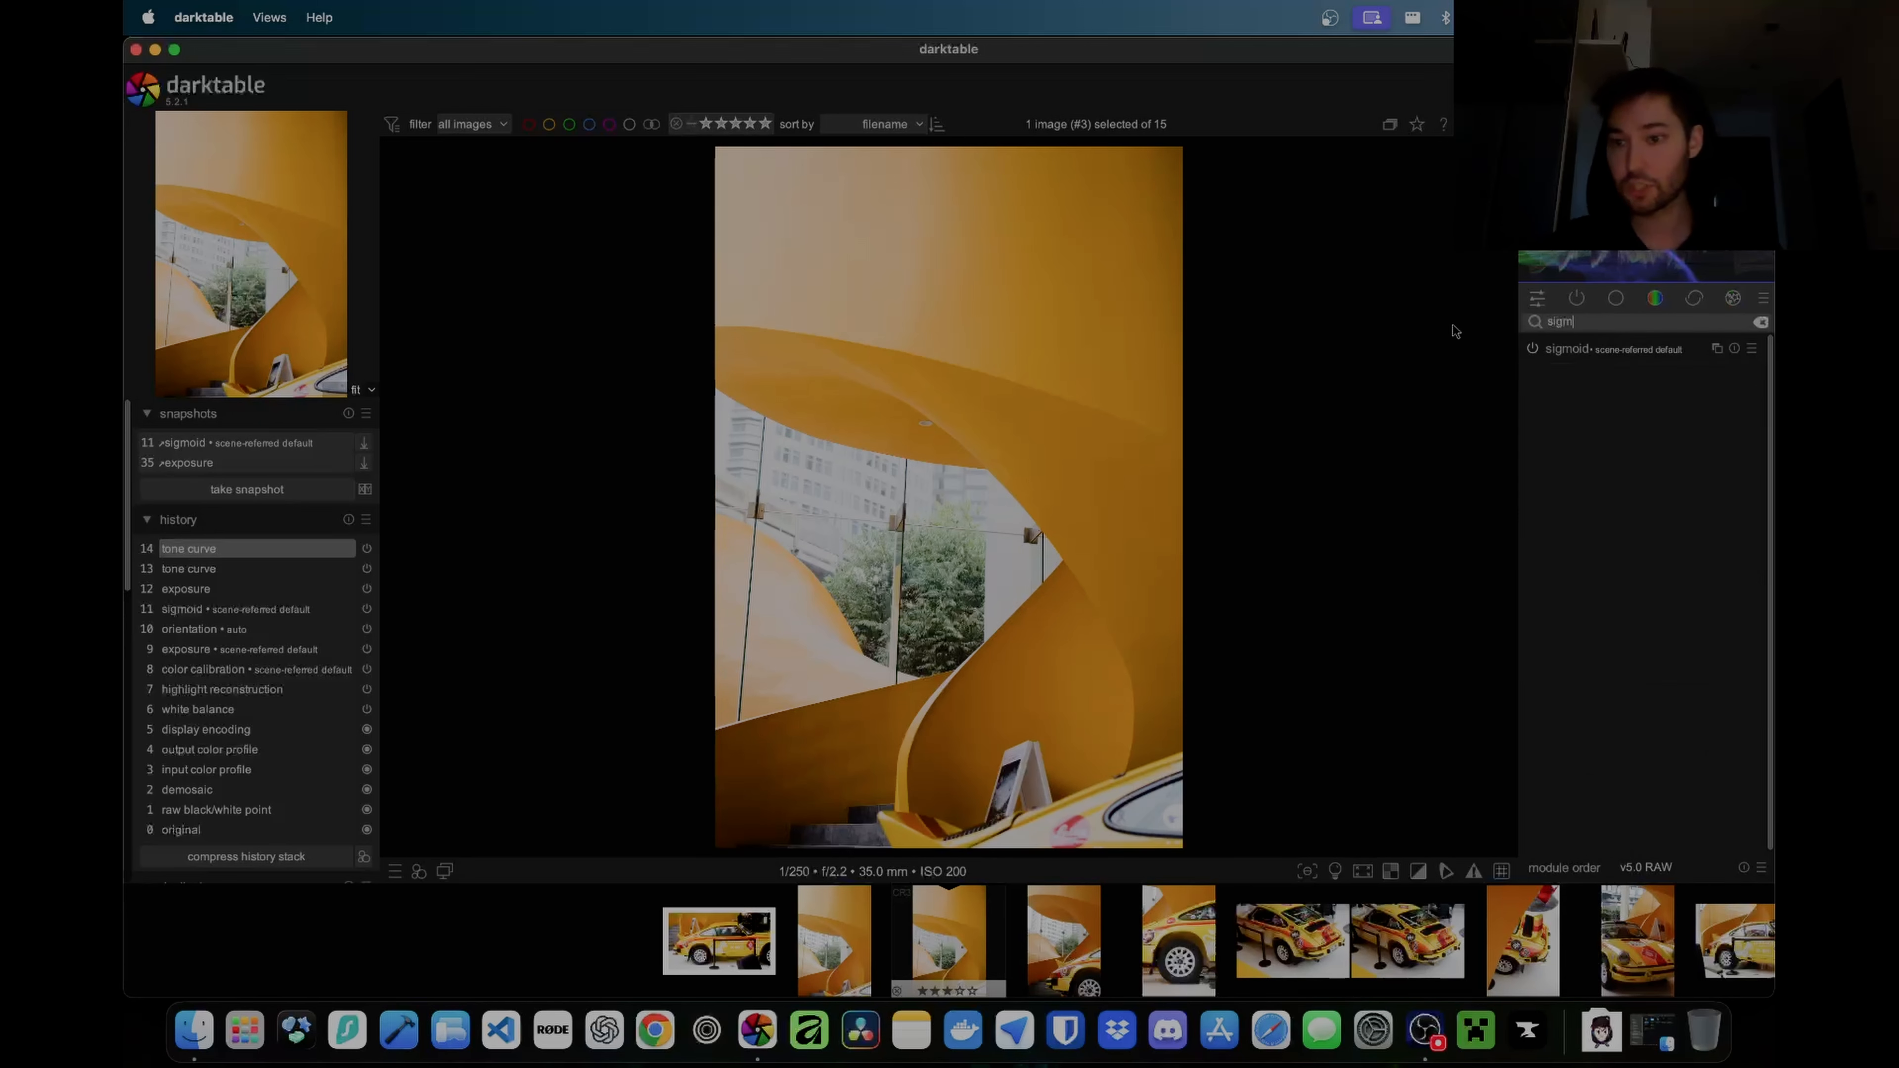
left_click(1578, 359)
left_click(1602, 393)
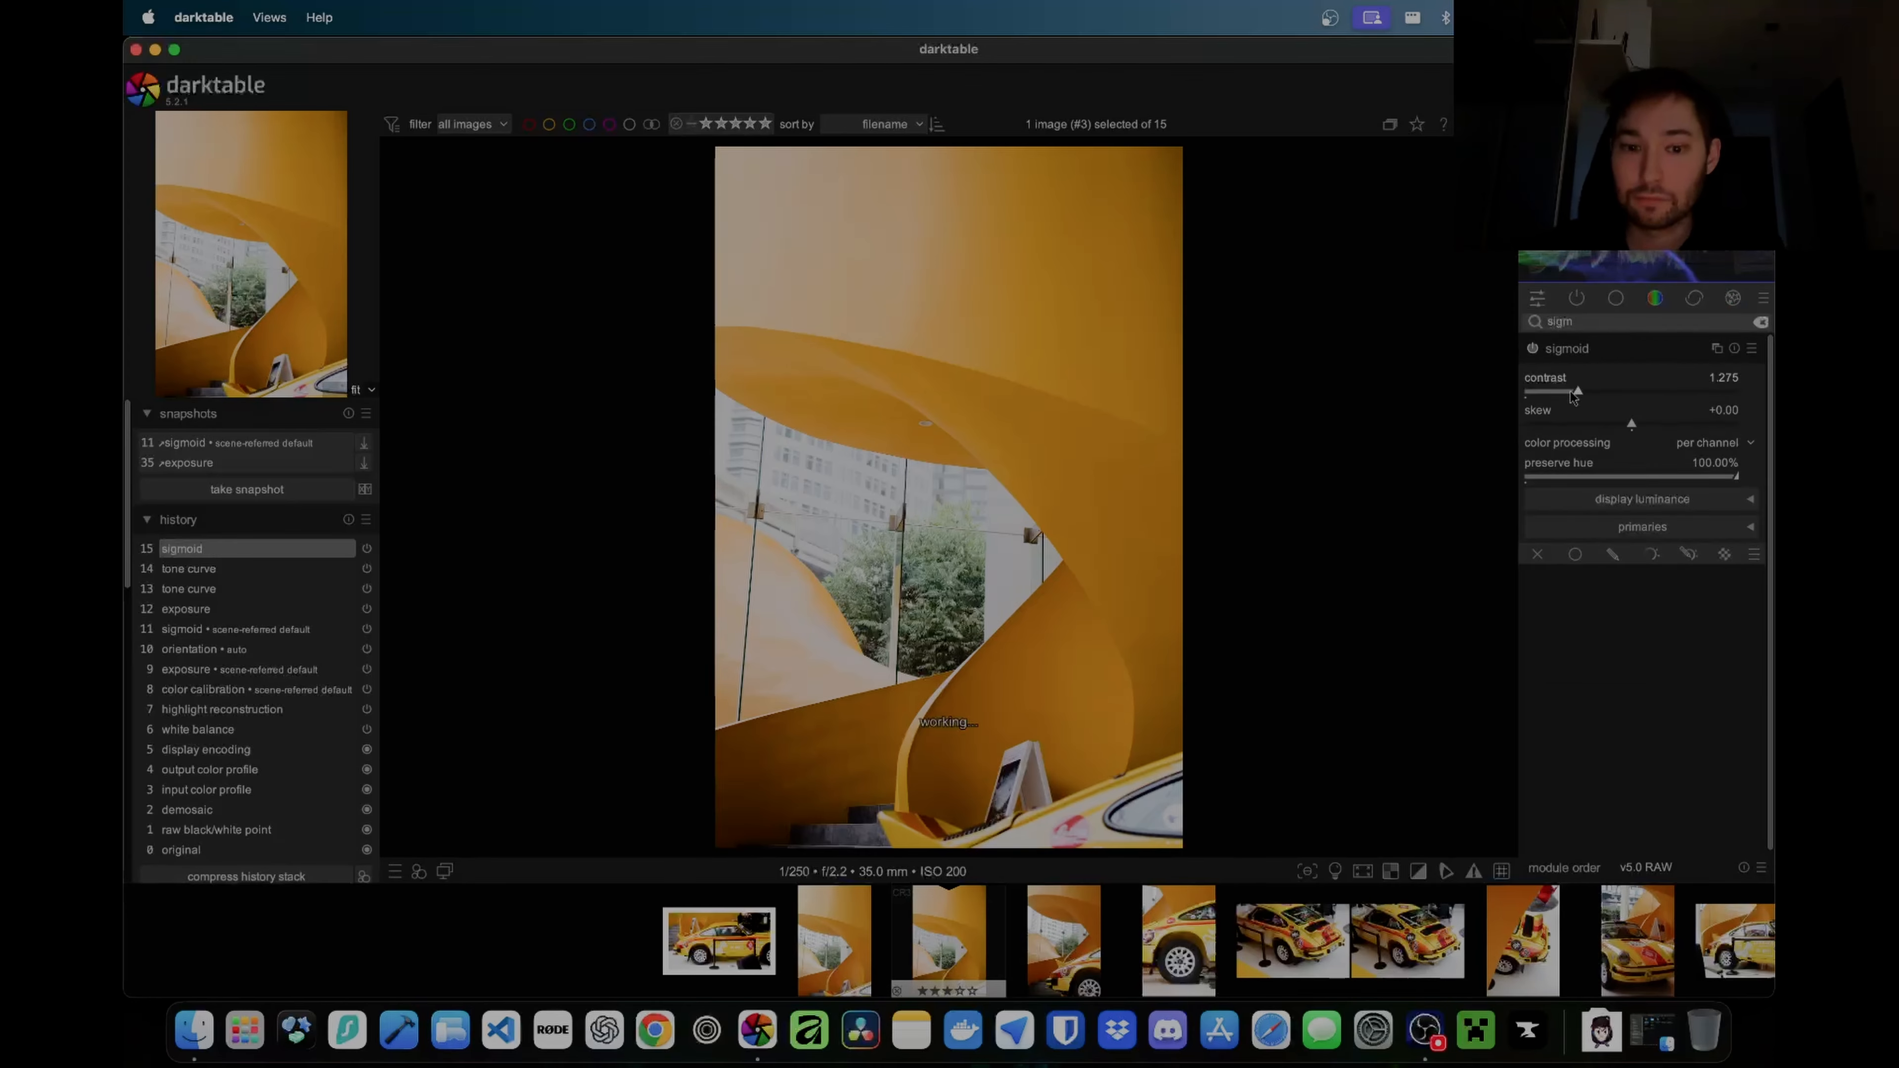
mouse_move(1602, 394)
left_mouse_down()
mouse_move(1570, 392)
mouse_move(1590, 391)
left_mouse_up()
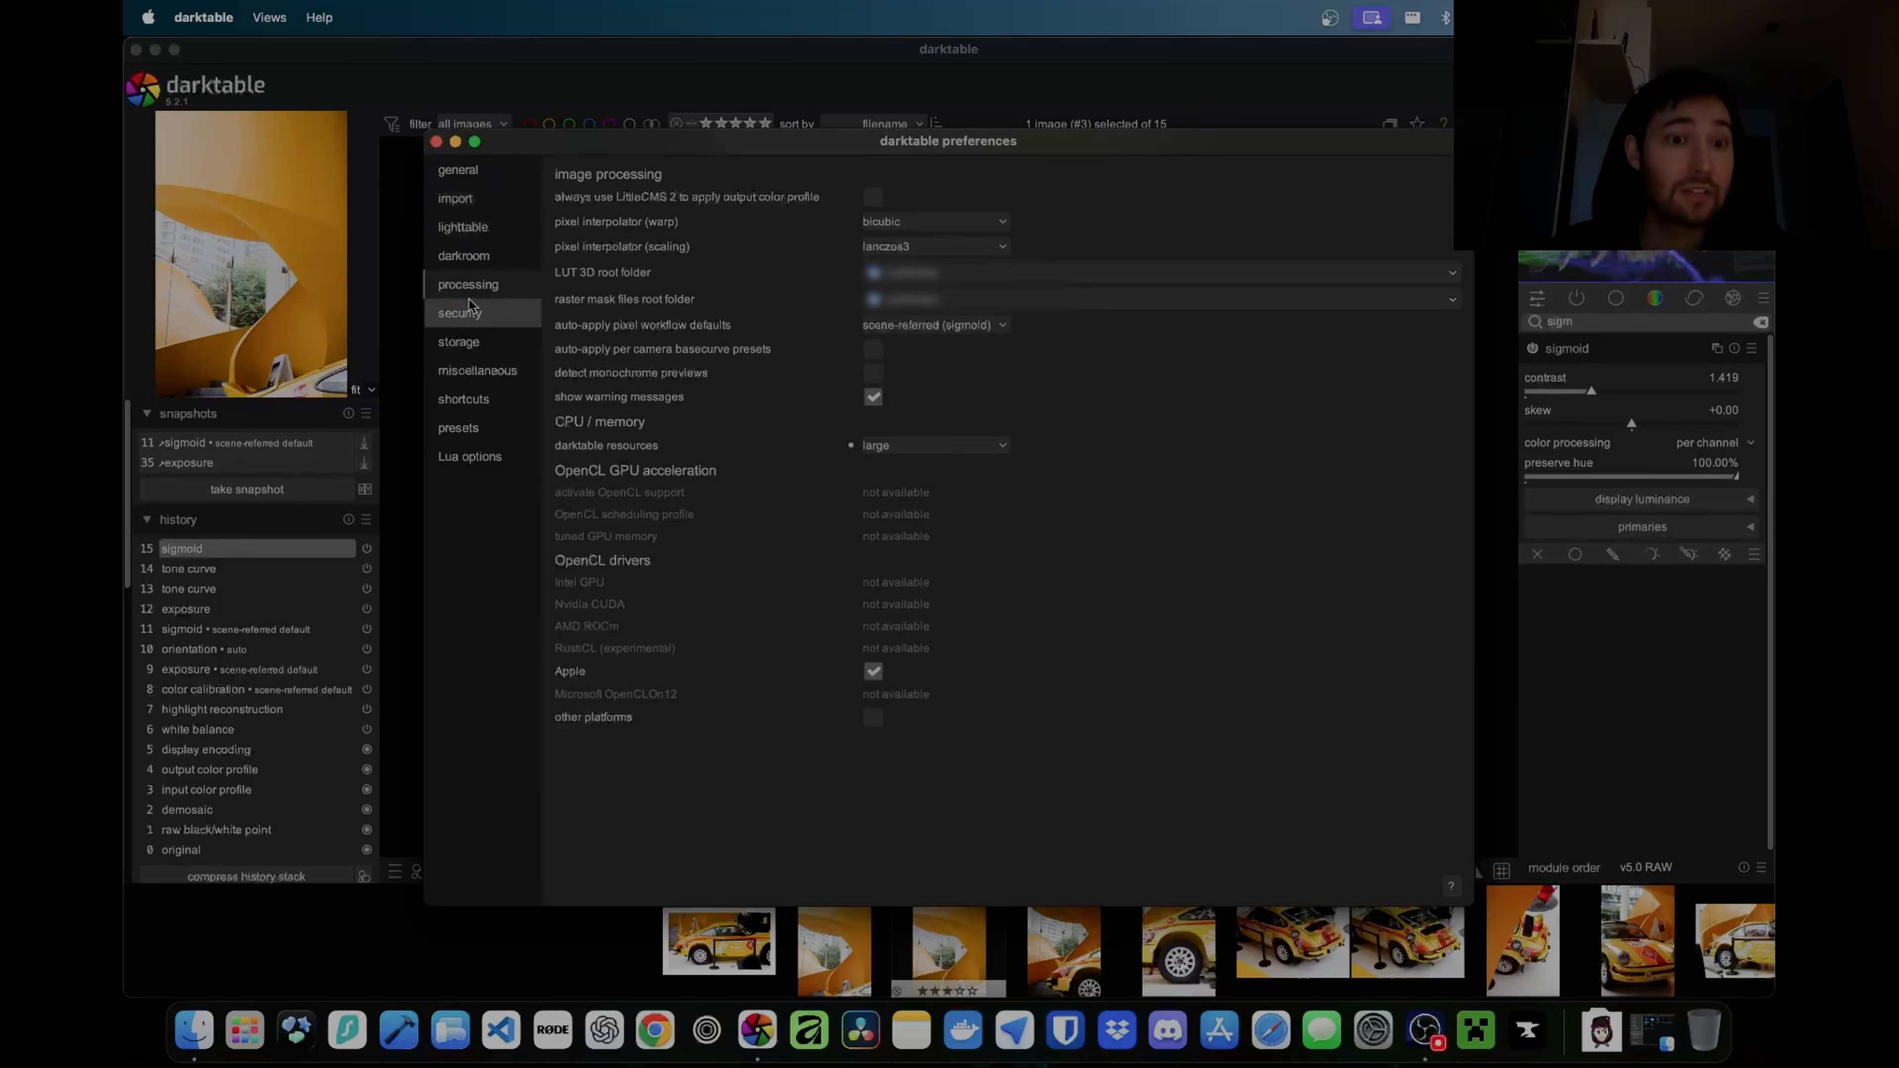
Step: Check the auto-apply pixel workflow defaults options in the processing preferences, keep scene-referred (sigmoid) and close the preferences
left_click(907, 328)
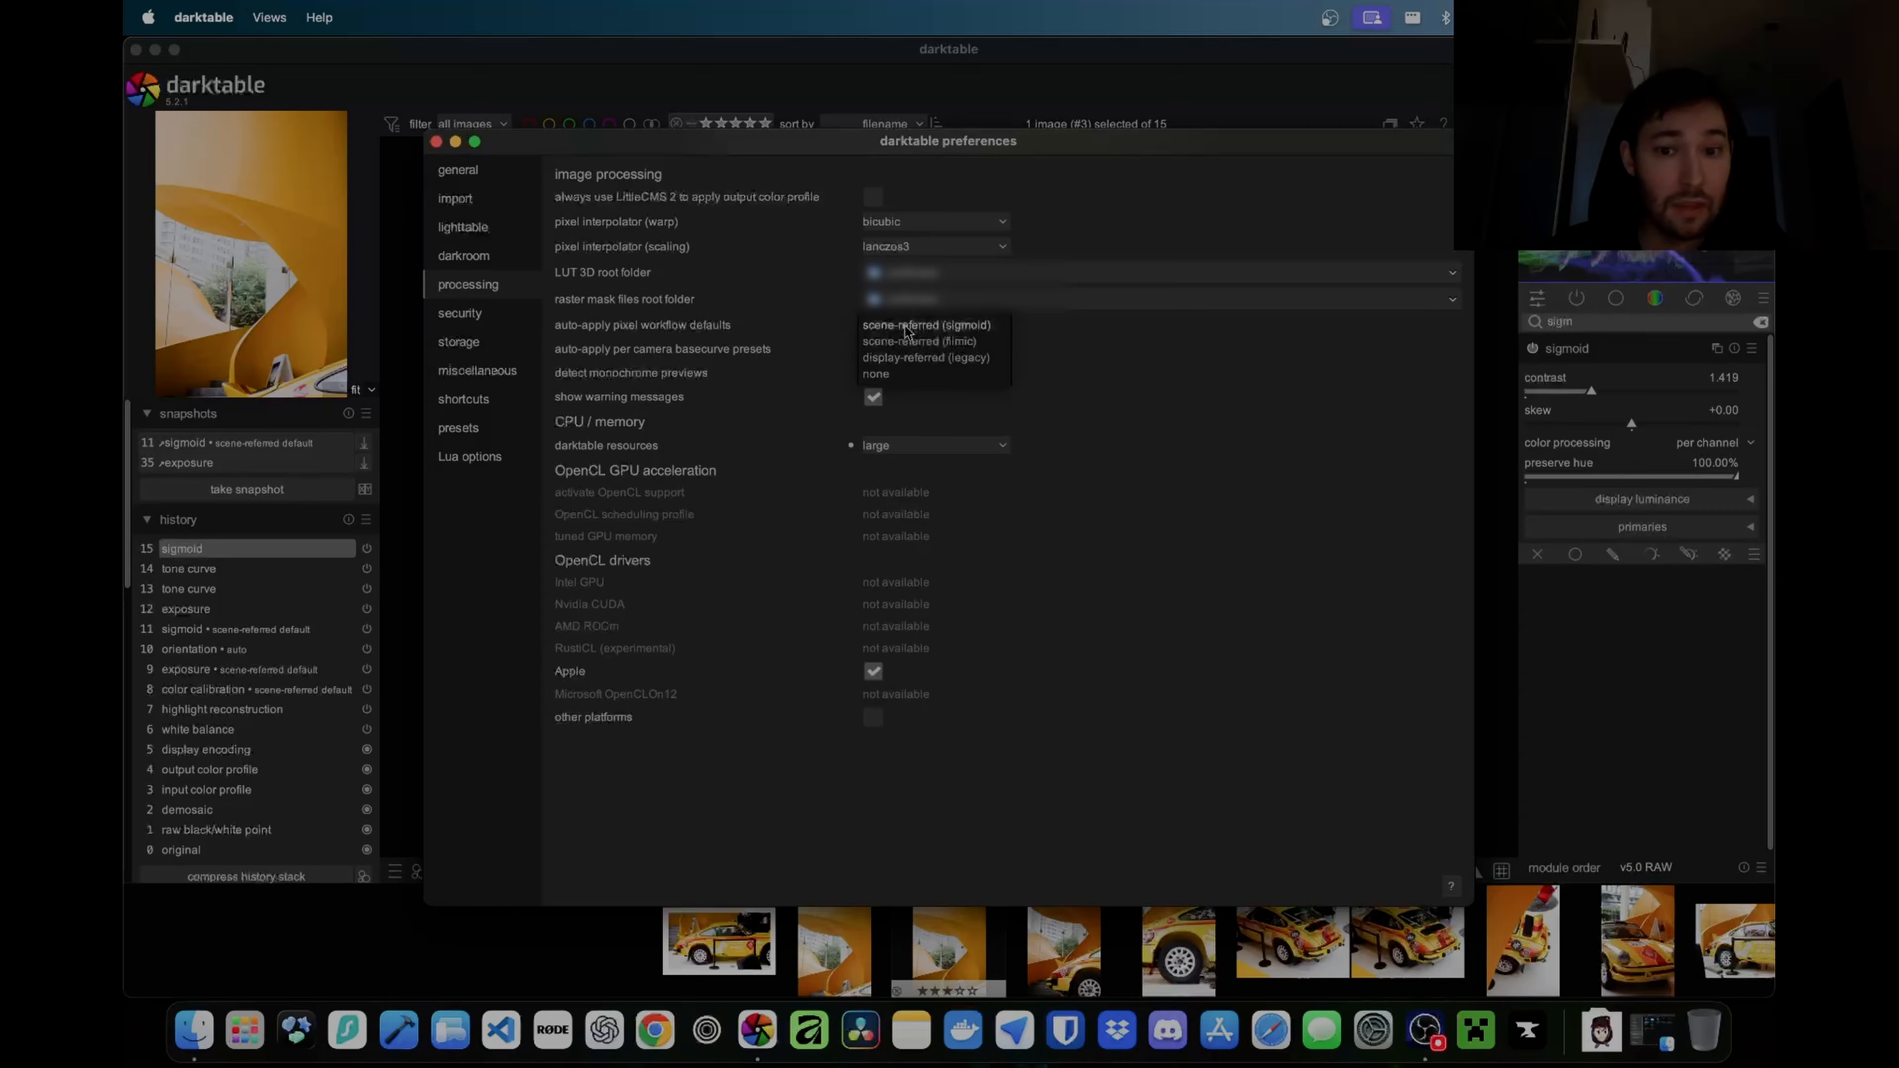
left_click(937, 327)
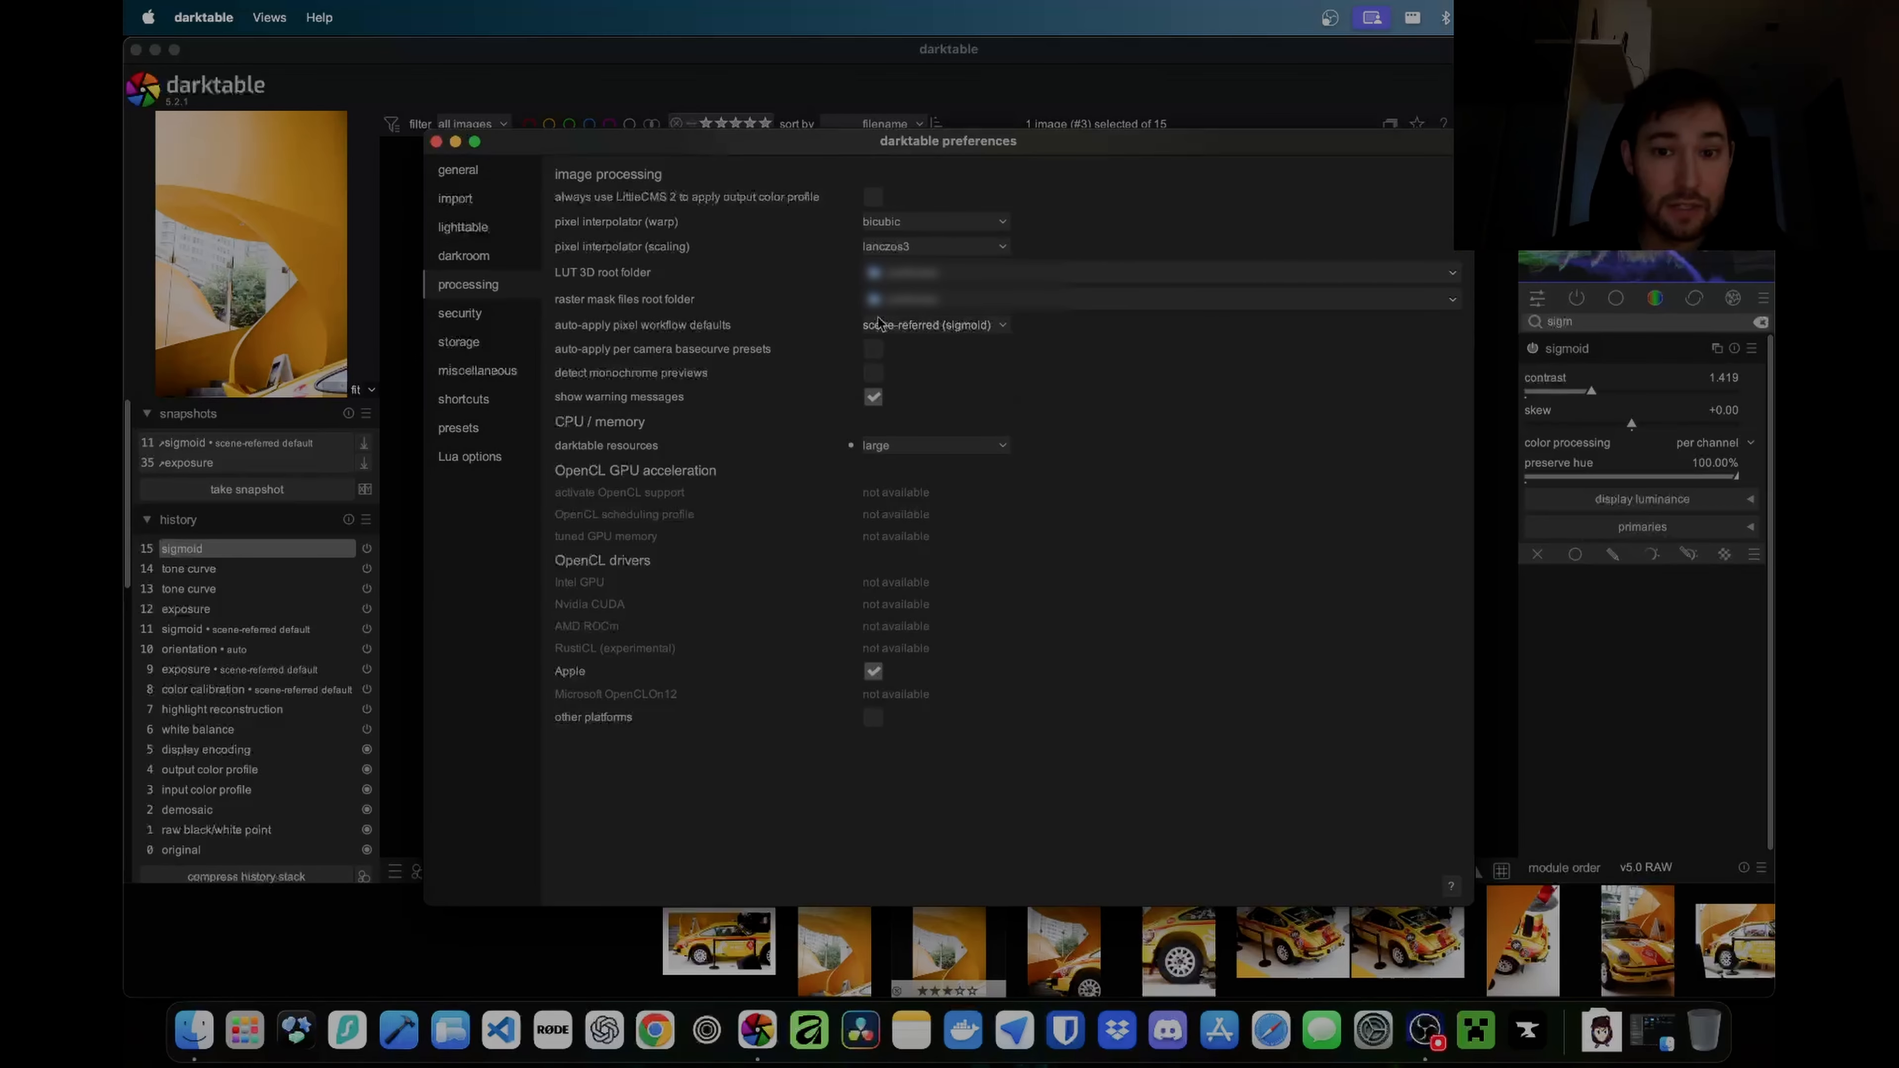
left_click(435, 142)
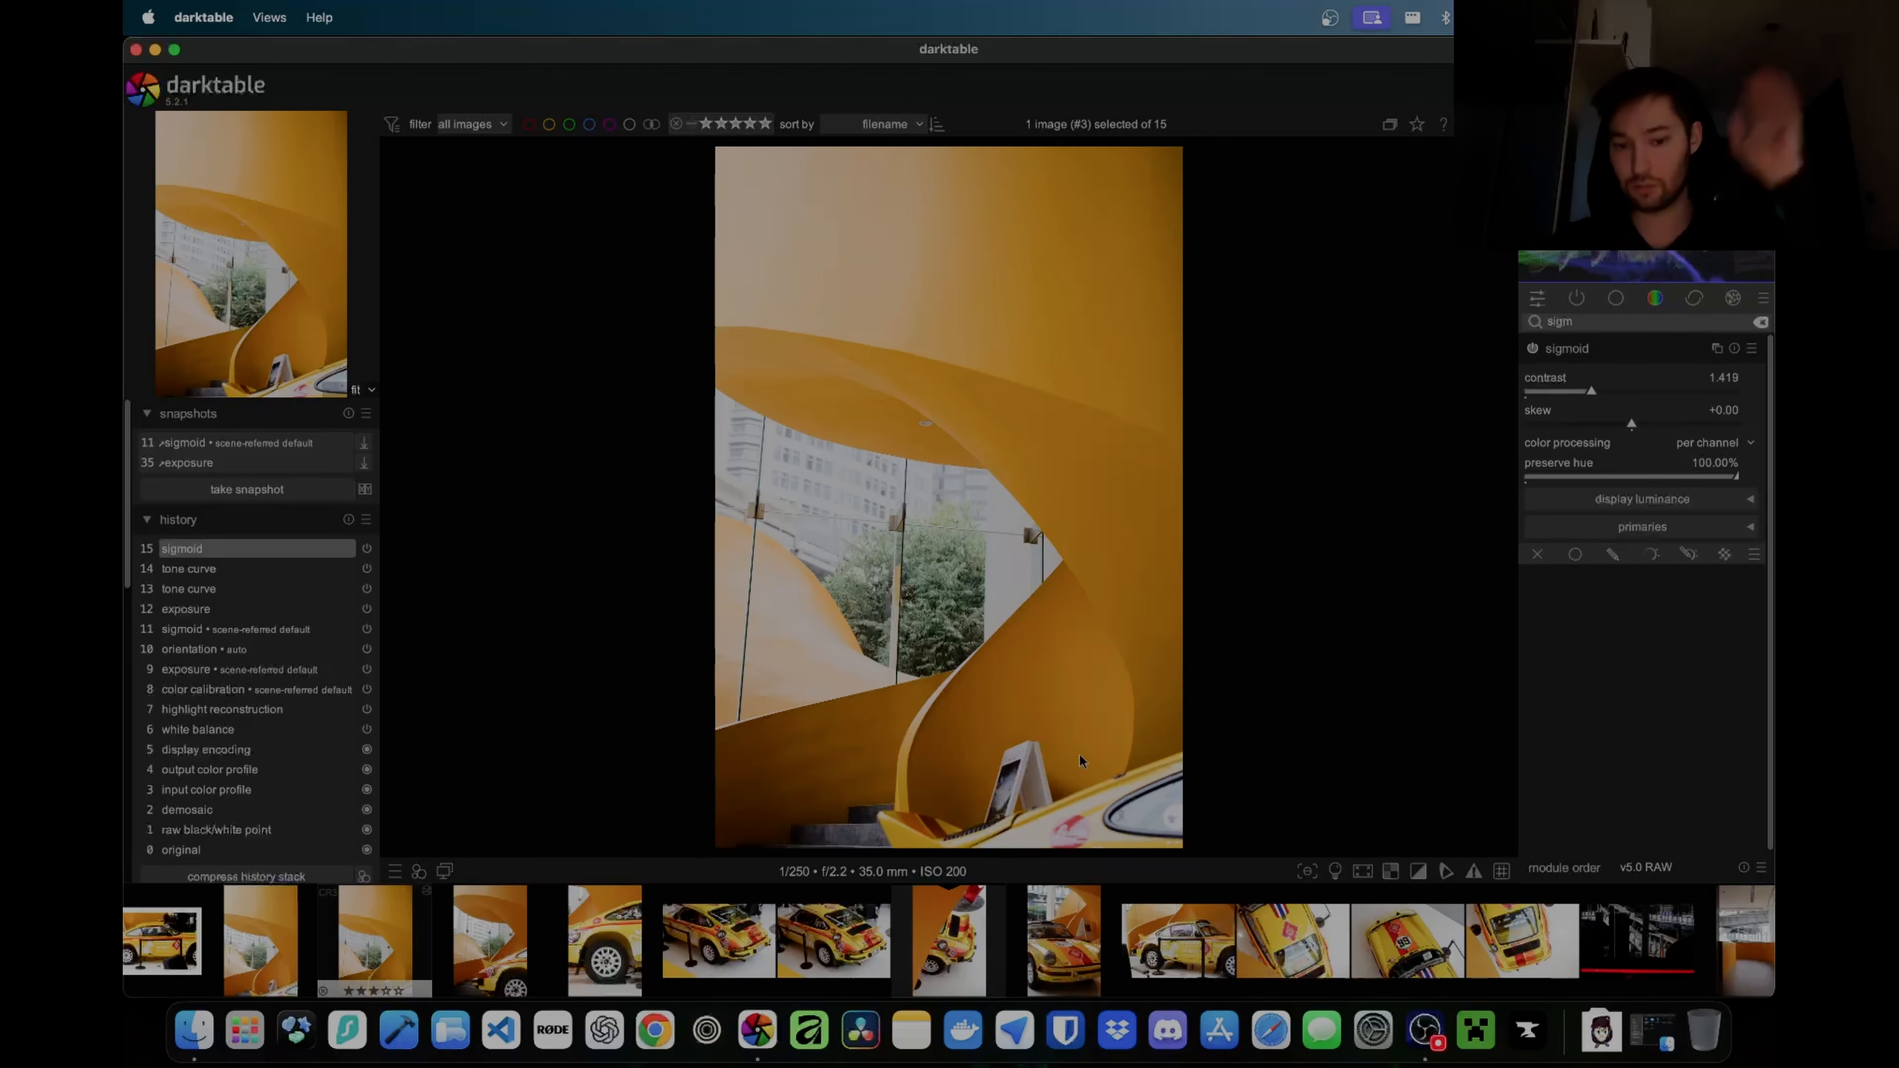
Step: Clear the module search and compare the edited staircase photo with the neighbouring unedited photos, returning to the edited one
left_click(1760, 321)
left_click(490, 940)
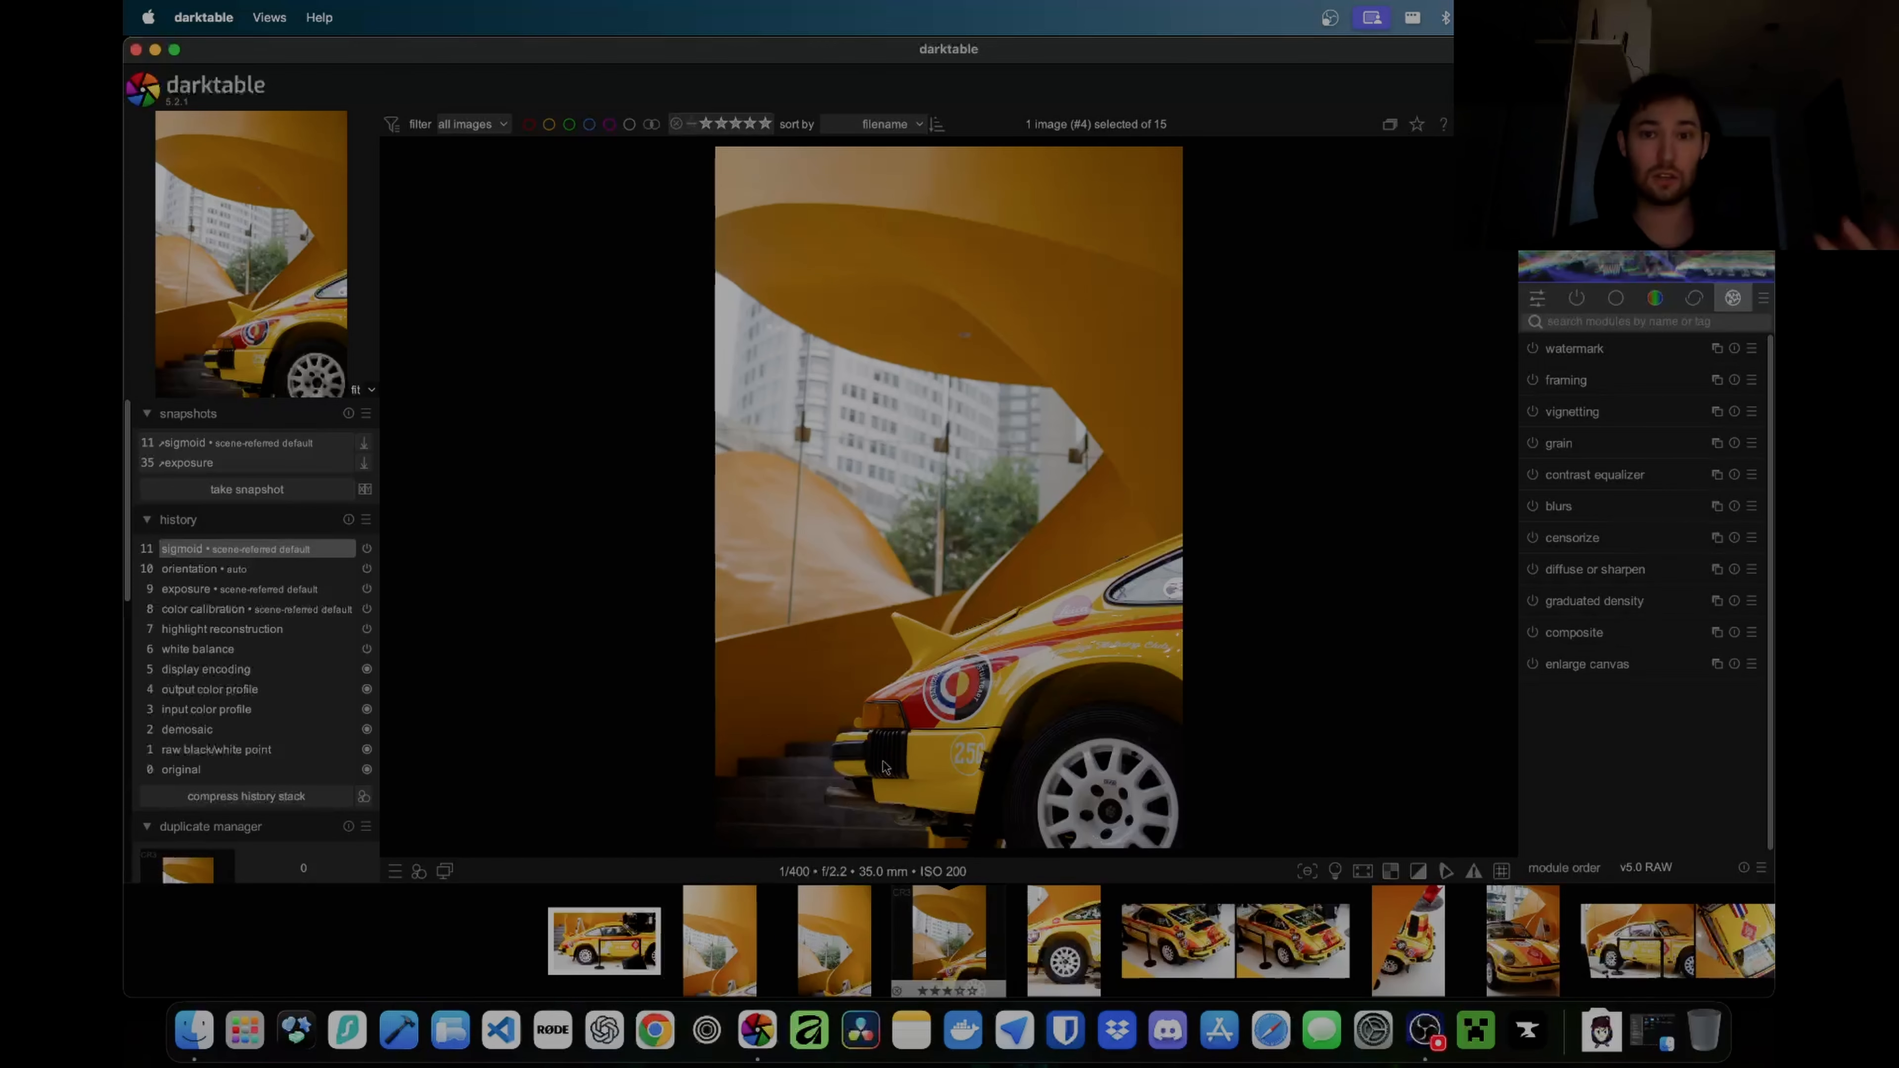
scroll(841, 944, "up", 1)
left_click(841, 943)
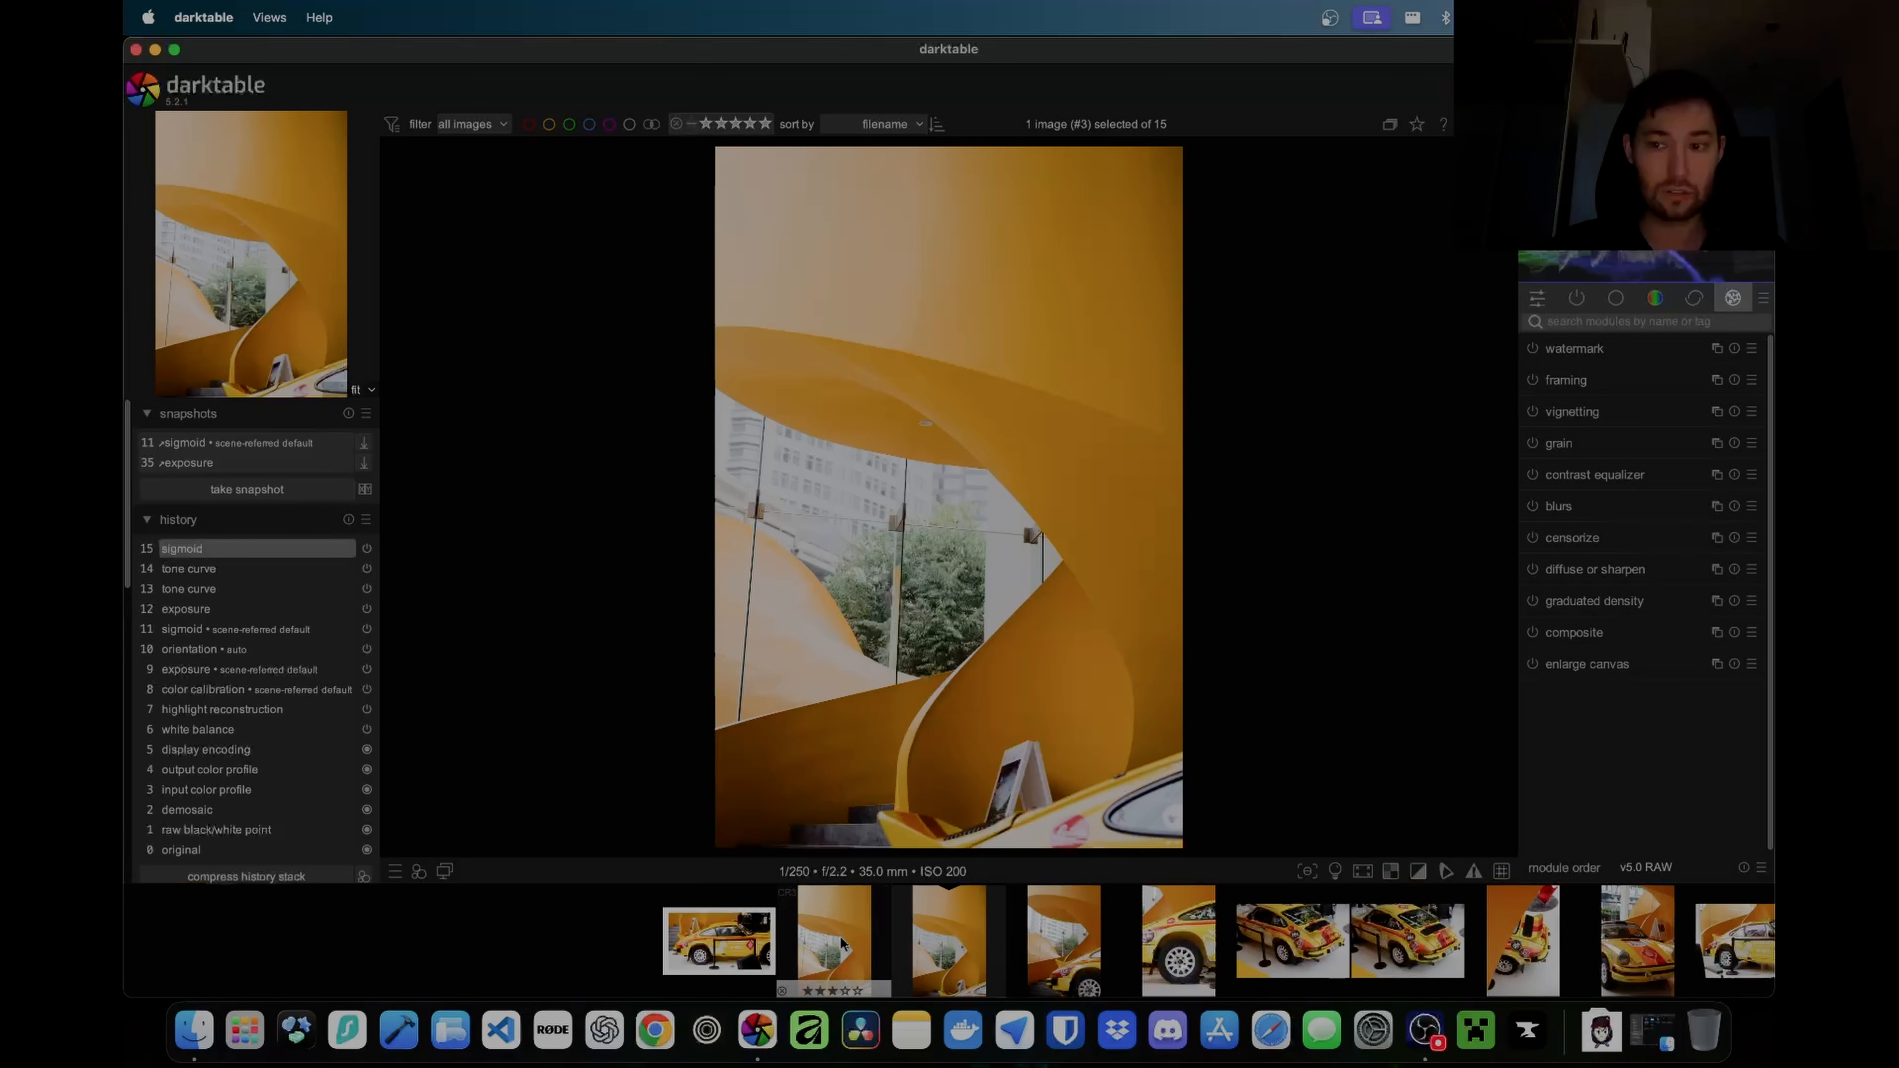
left_click(868, 941)
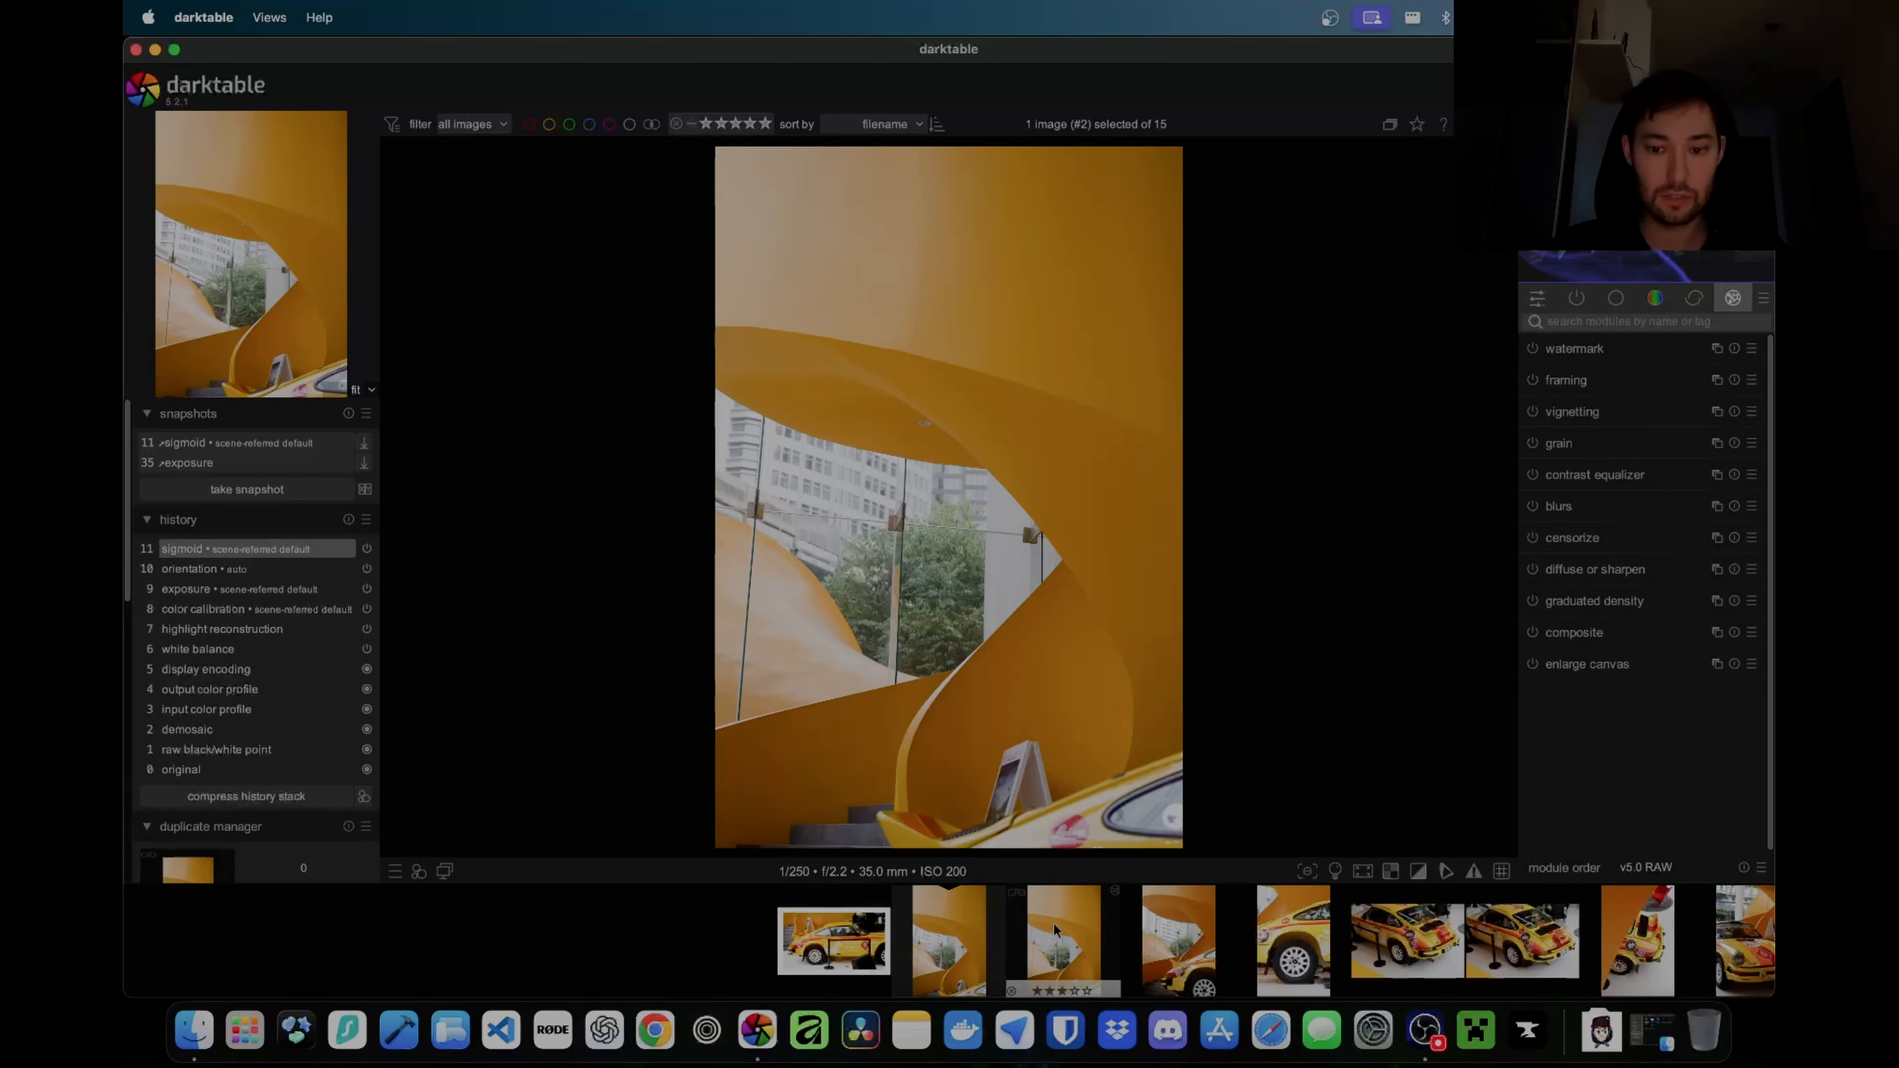
left_click(1062, 941)
Step: Toggle the tone curve to compare, and paste the staircase photo's edits onto the next photo, showing the car's rear
left_click(1615, 299)
left_click(1532, 442)
left_click(1532, 443)
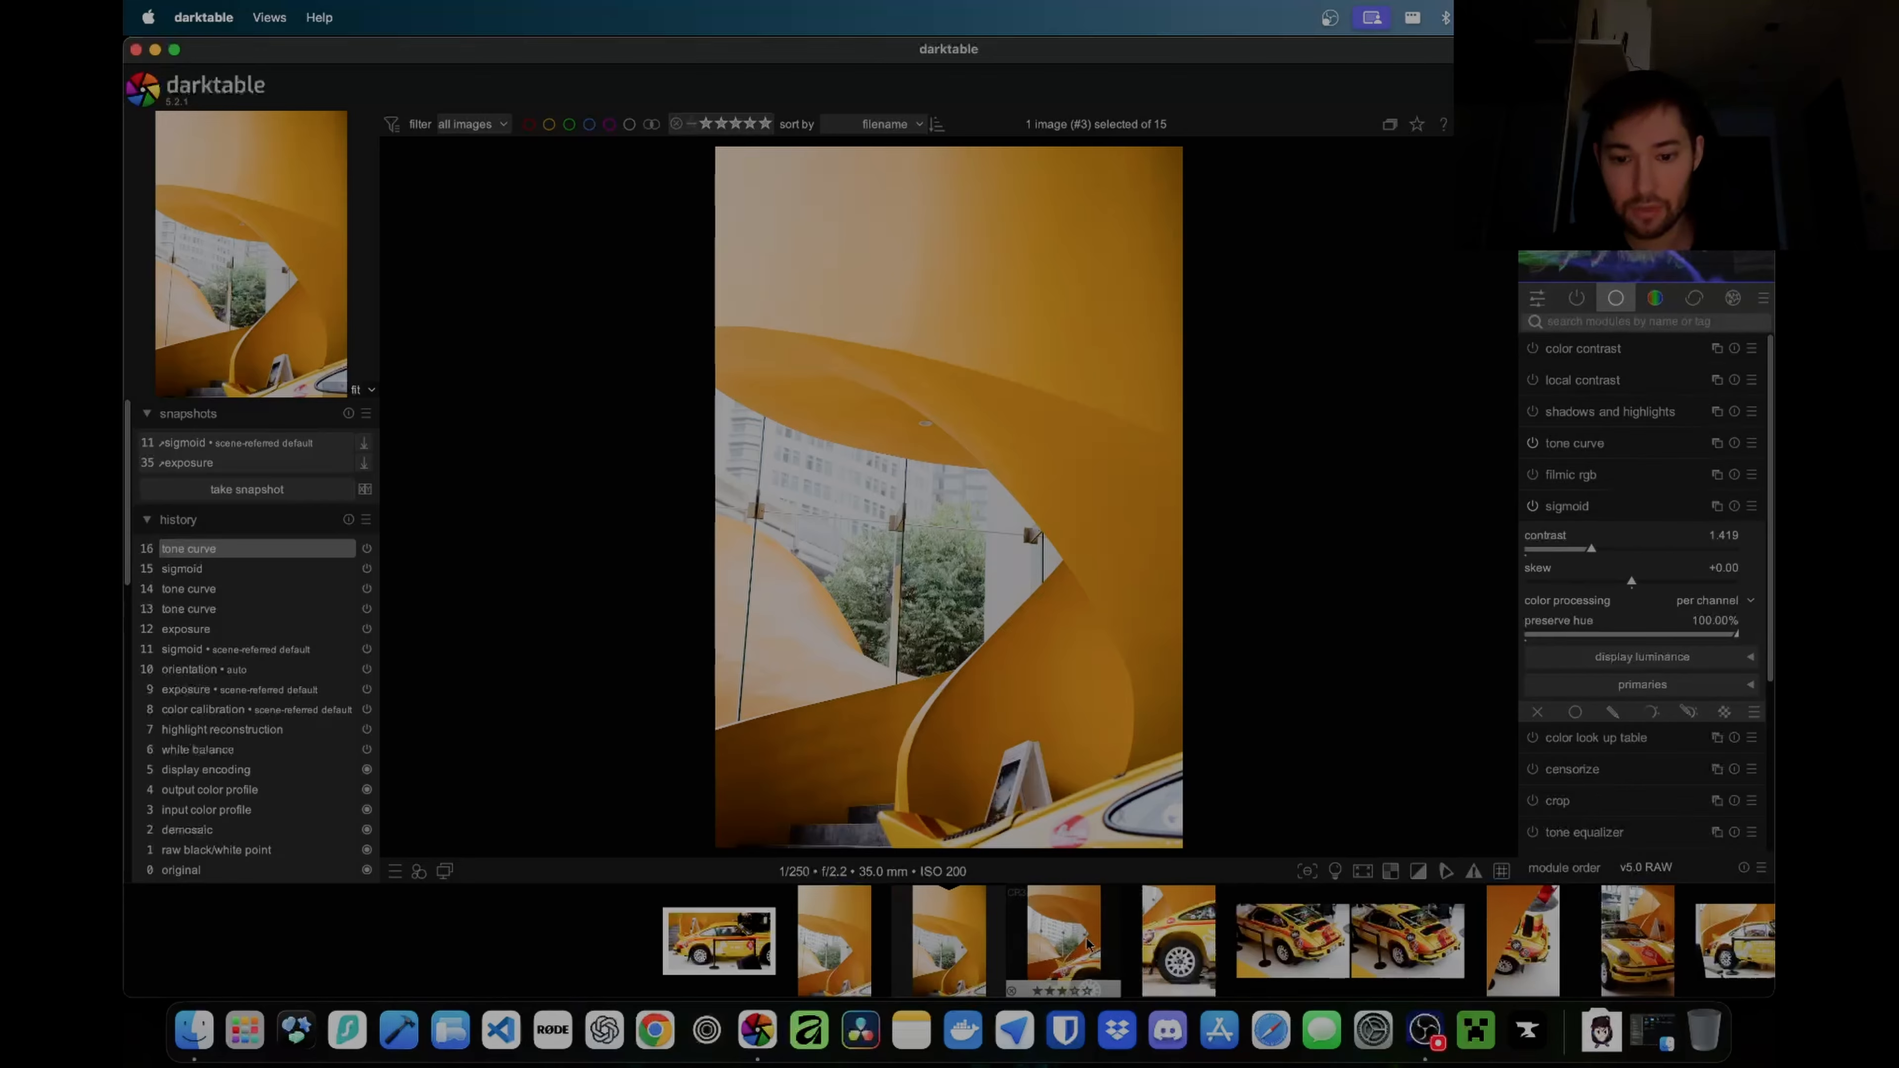
left_click(1064, 941)
key("ctrl+v")
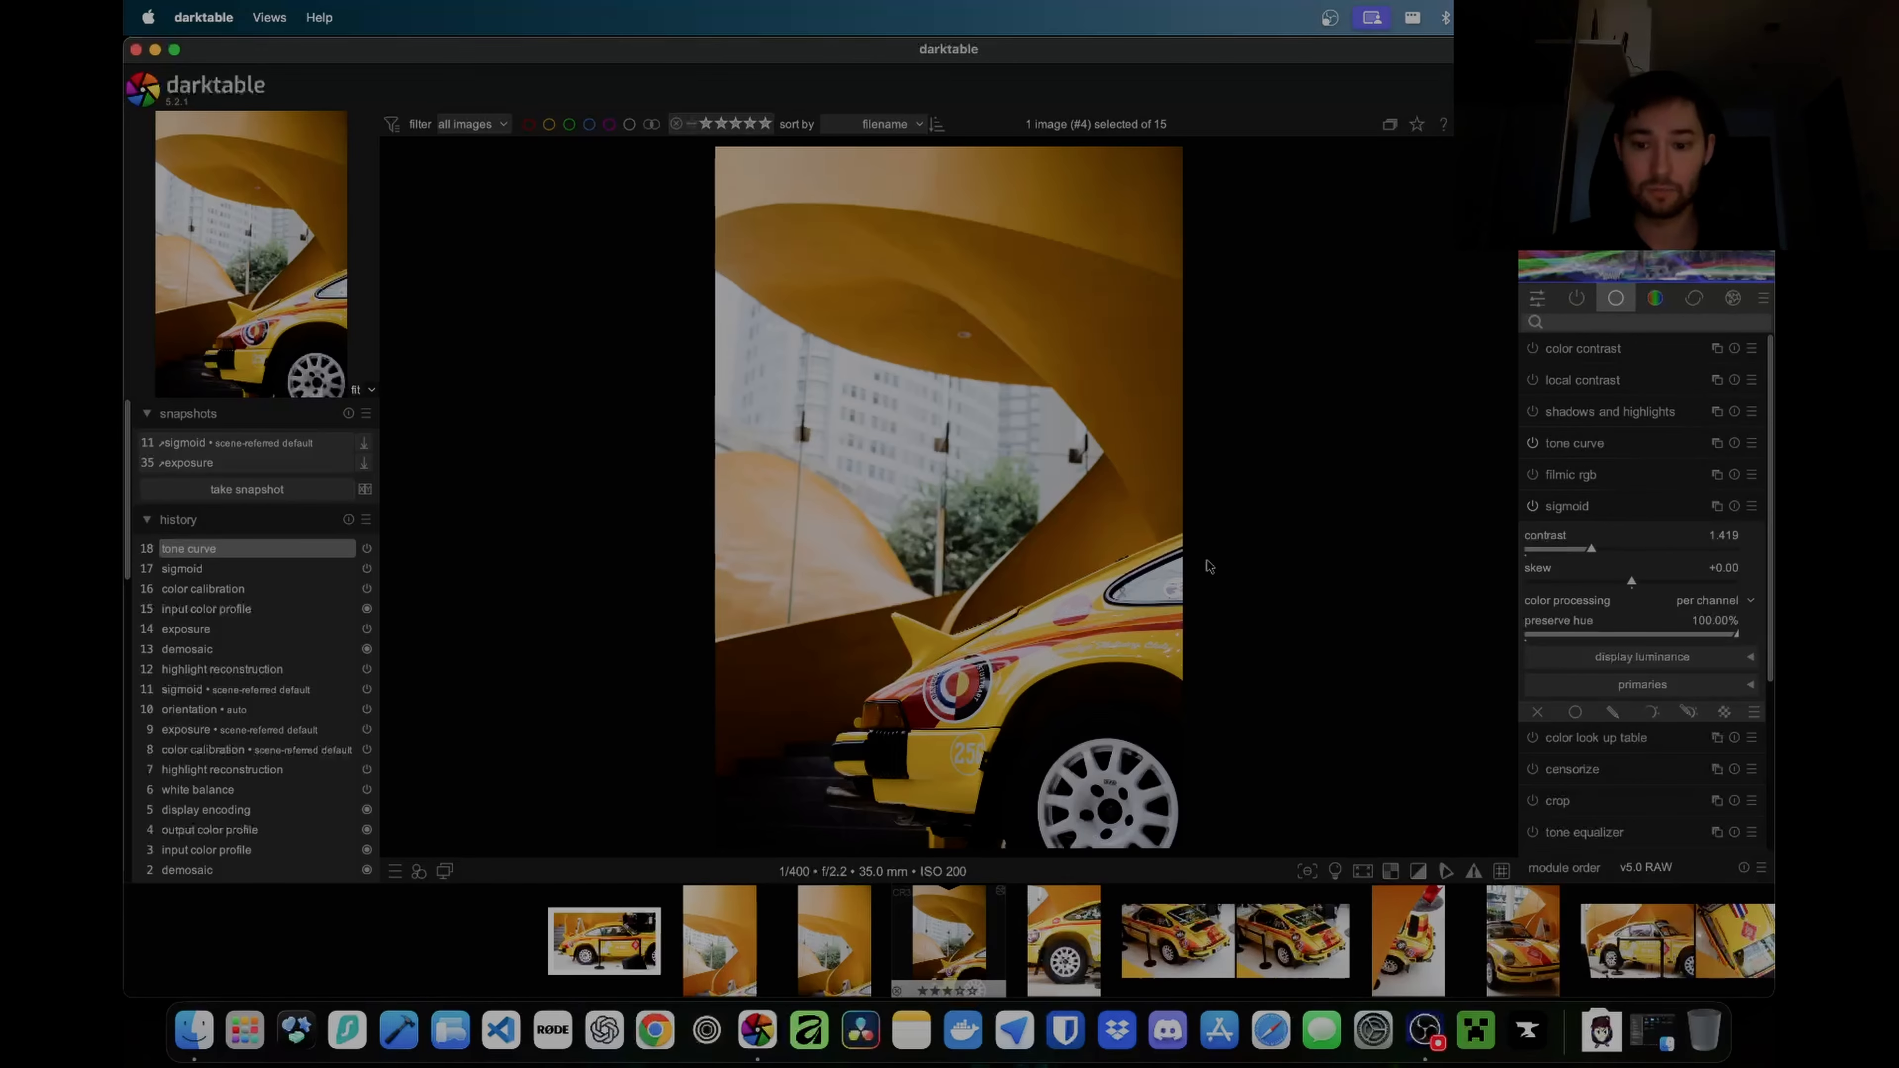
Step: Turn on color assessment, find the exposure module by searching for "exposure", and raise the exposure to about +1.69 EV
left_click(1334, 870)
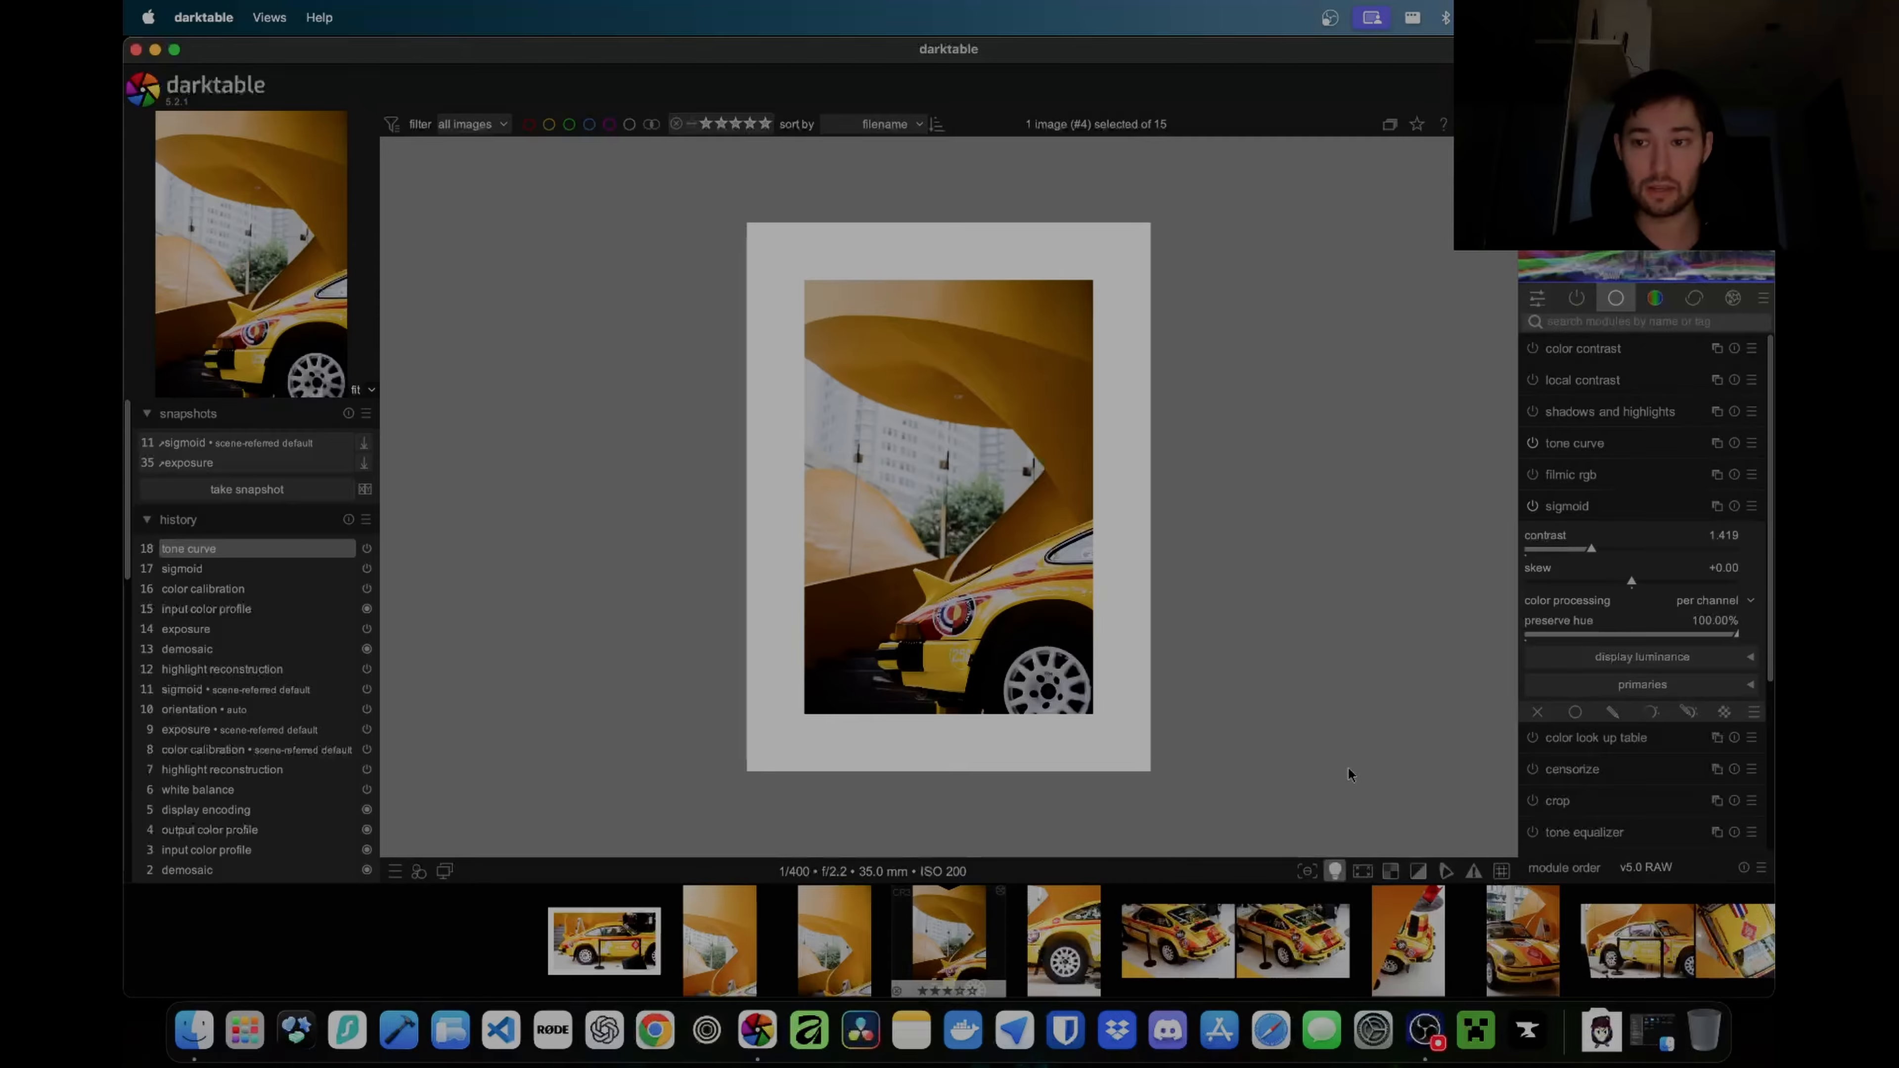
type("exposure")
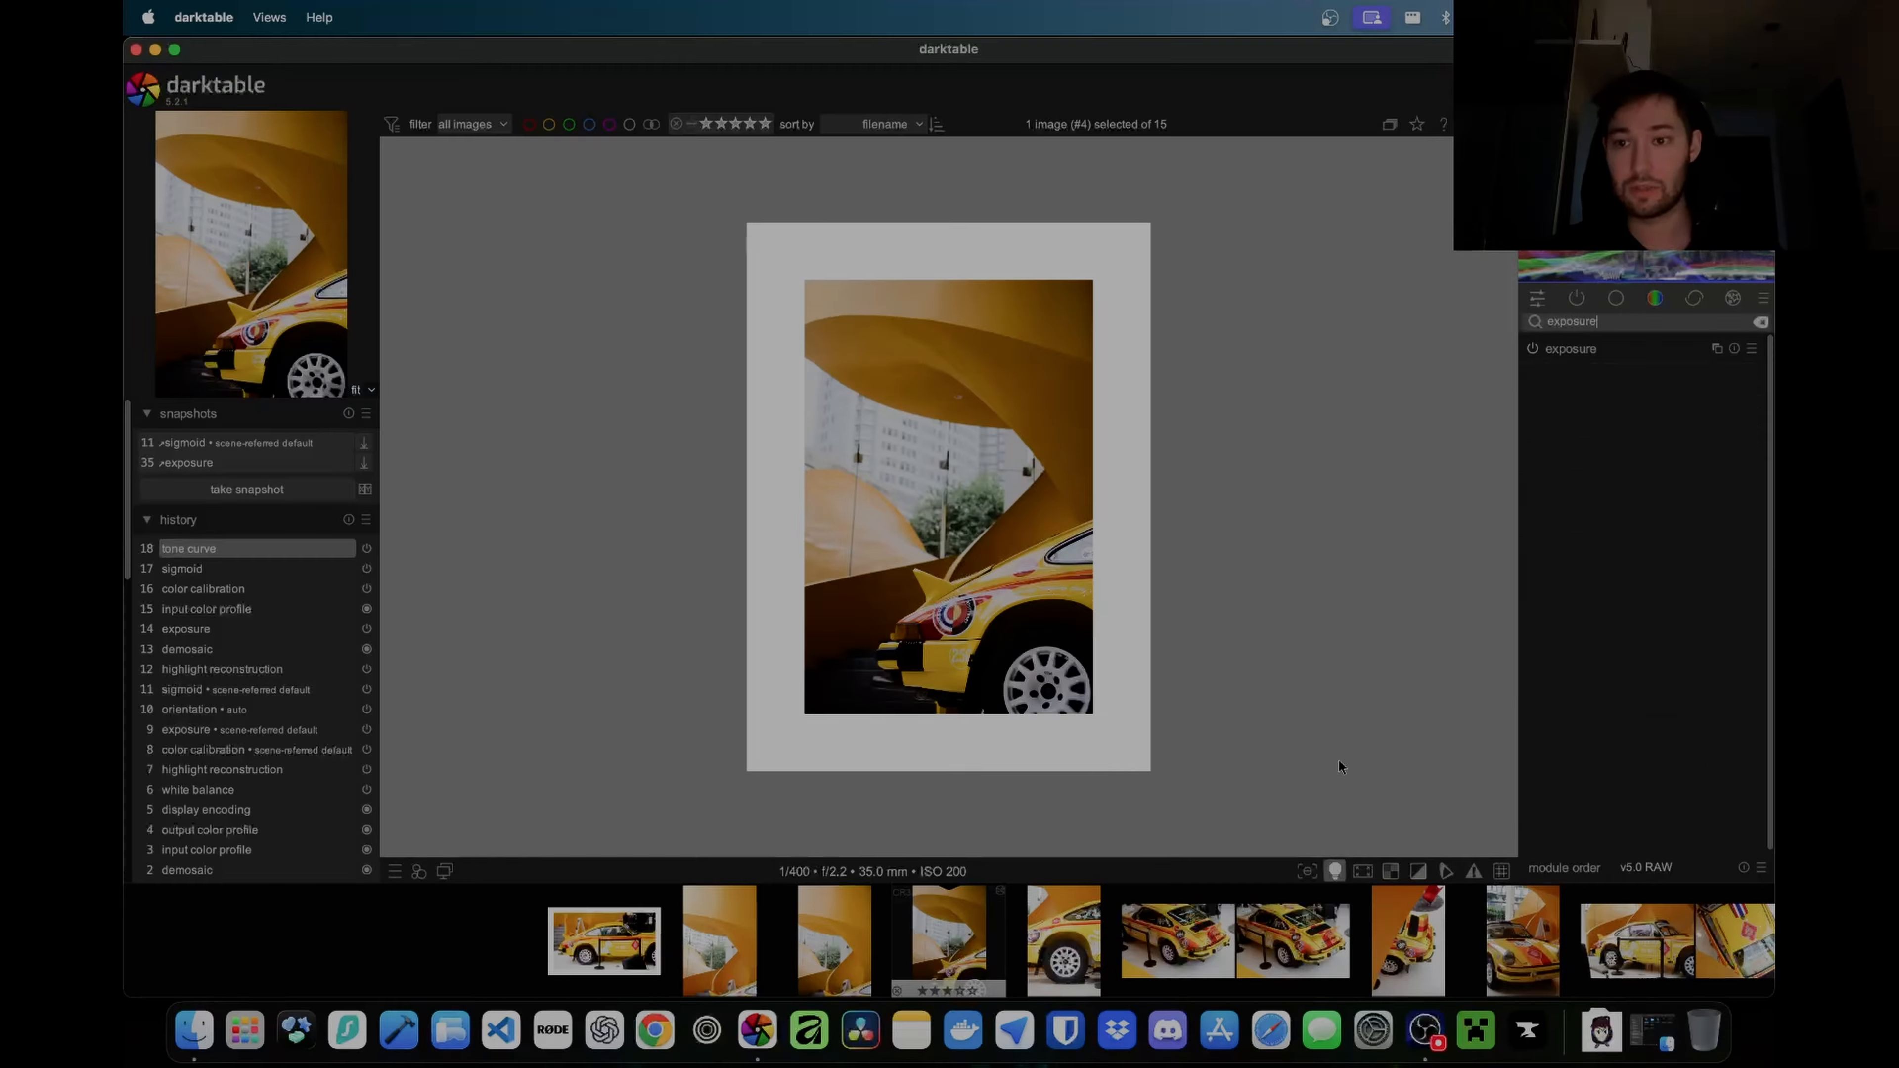
left_click(1577, 348)
left_click_drag(1644, 440, 1668, 440)
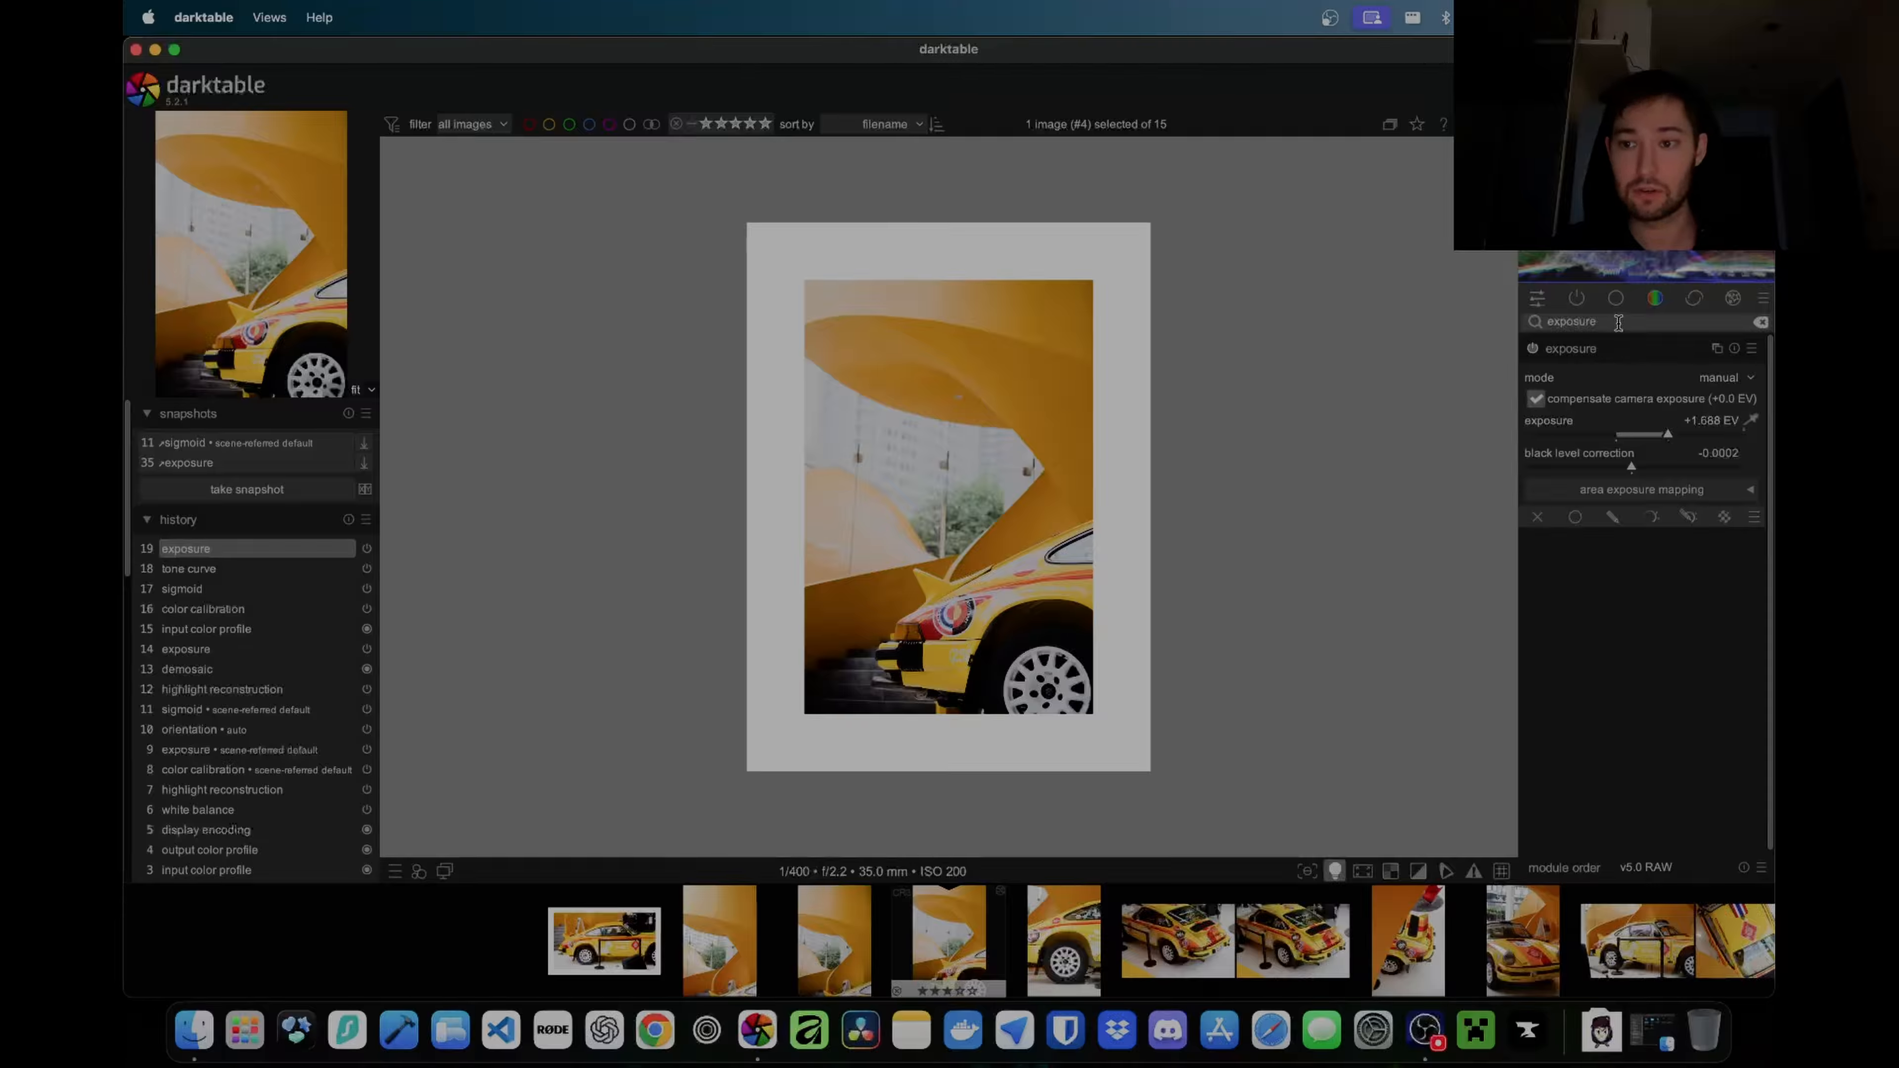
Step: Find the tone curve module by searching for "curve" and reset its pasted curve to a straight line
left_click(1756, 323)
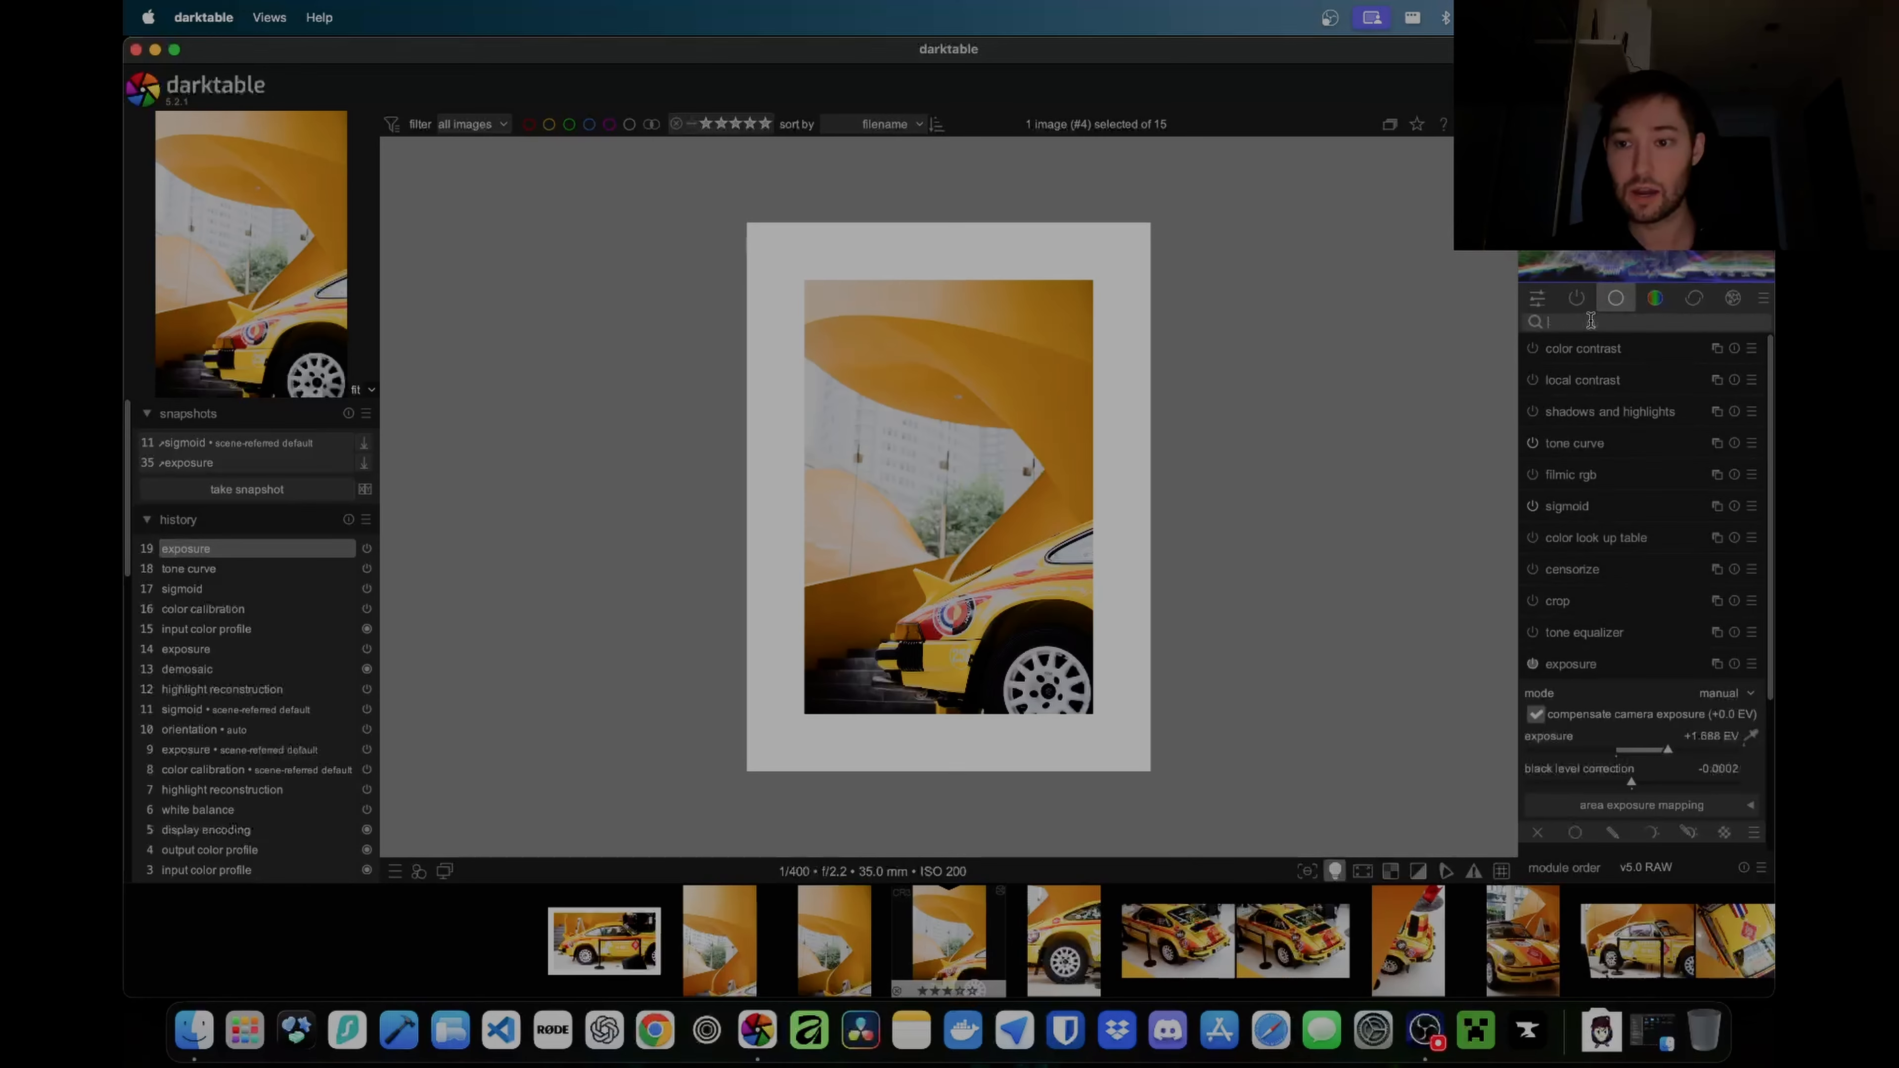
type("curve")
left_click(1593, 348)
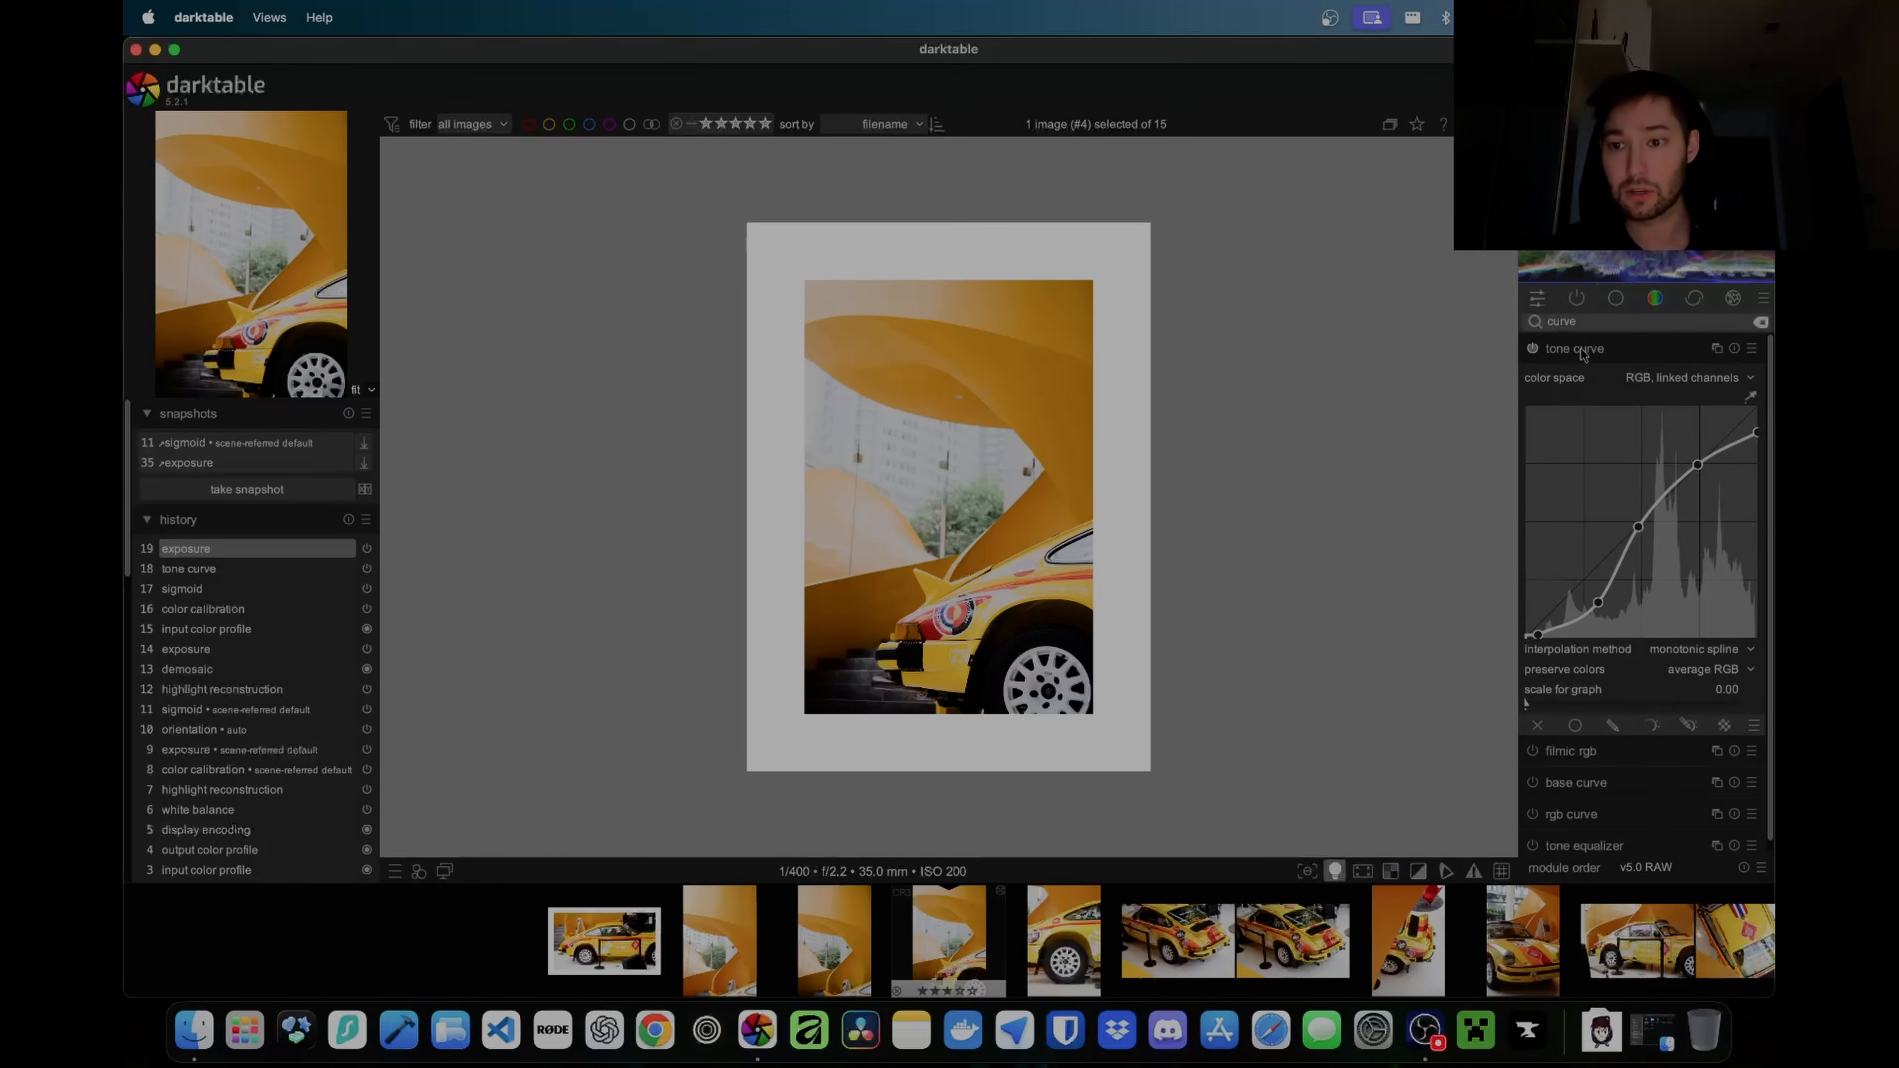
left_click_drag(1606, 594, 1595, 597)
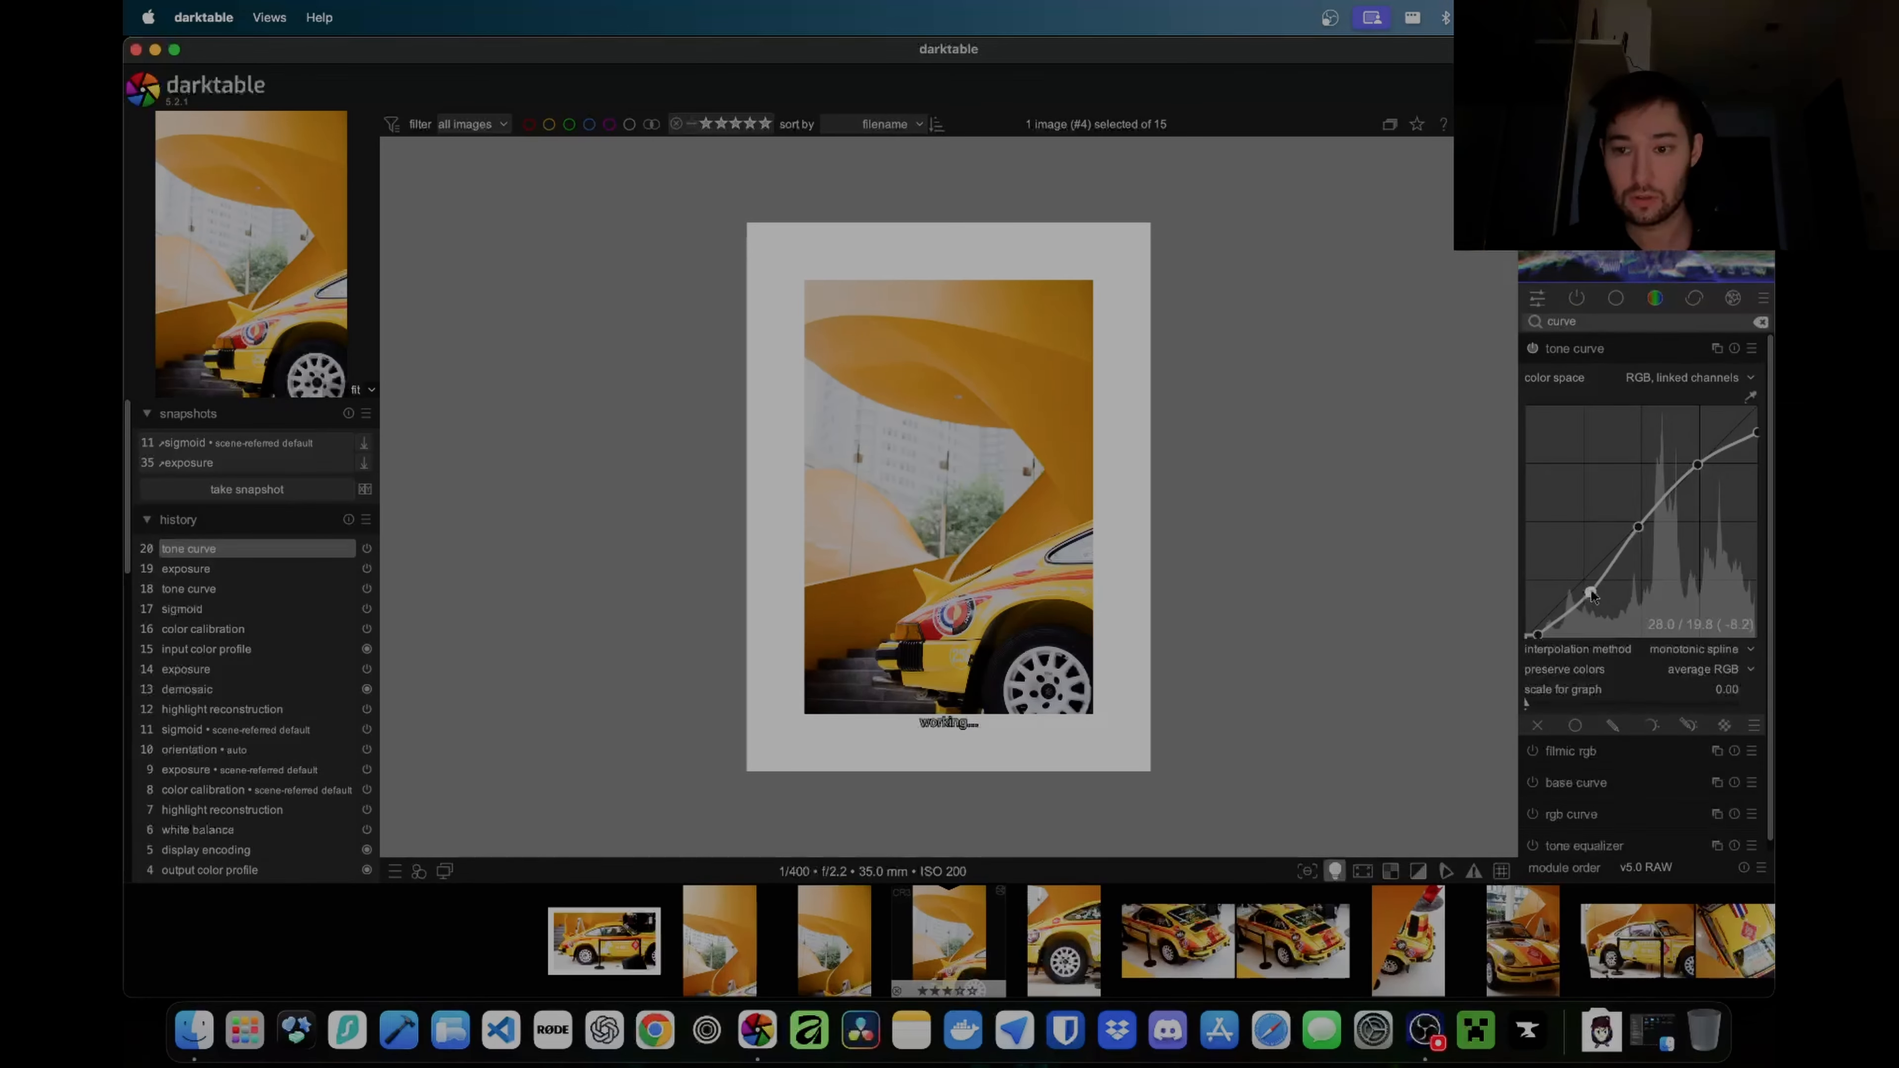
left_click(1734, 349)
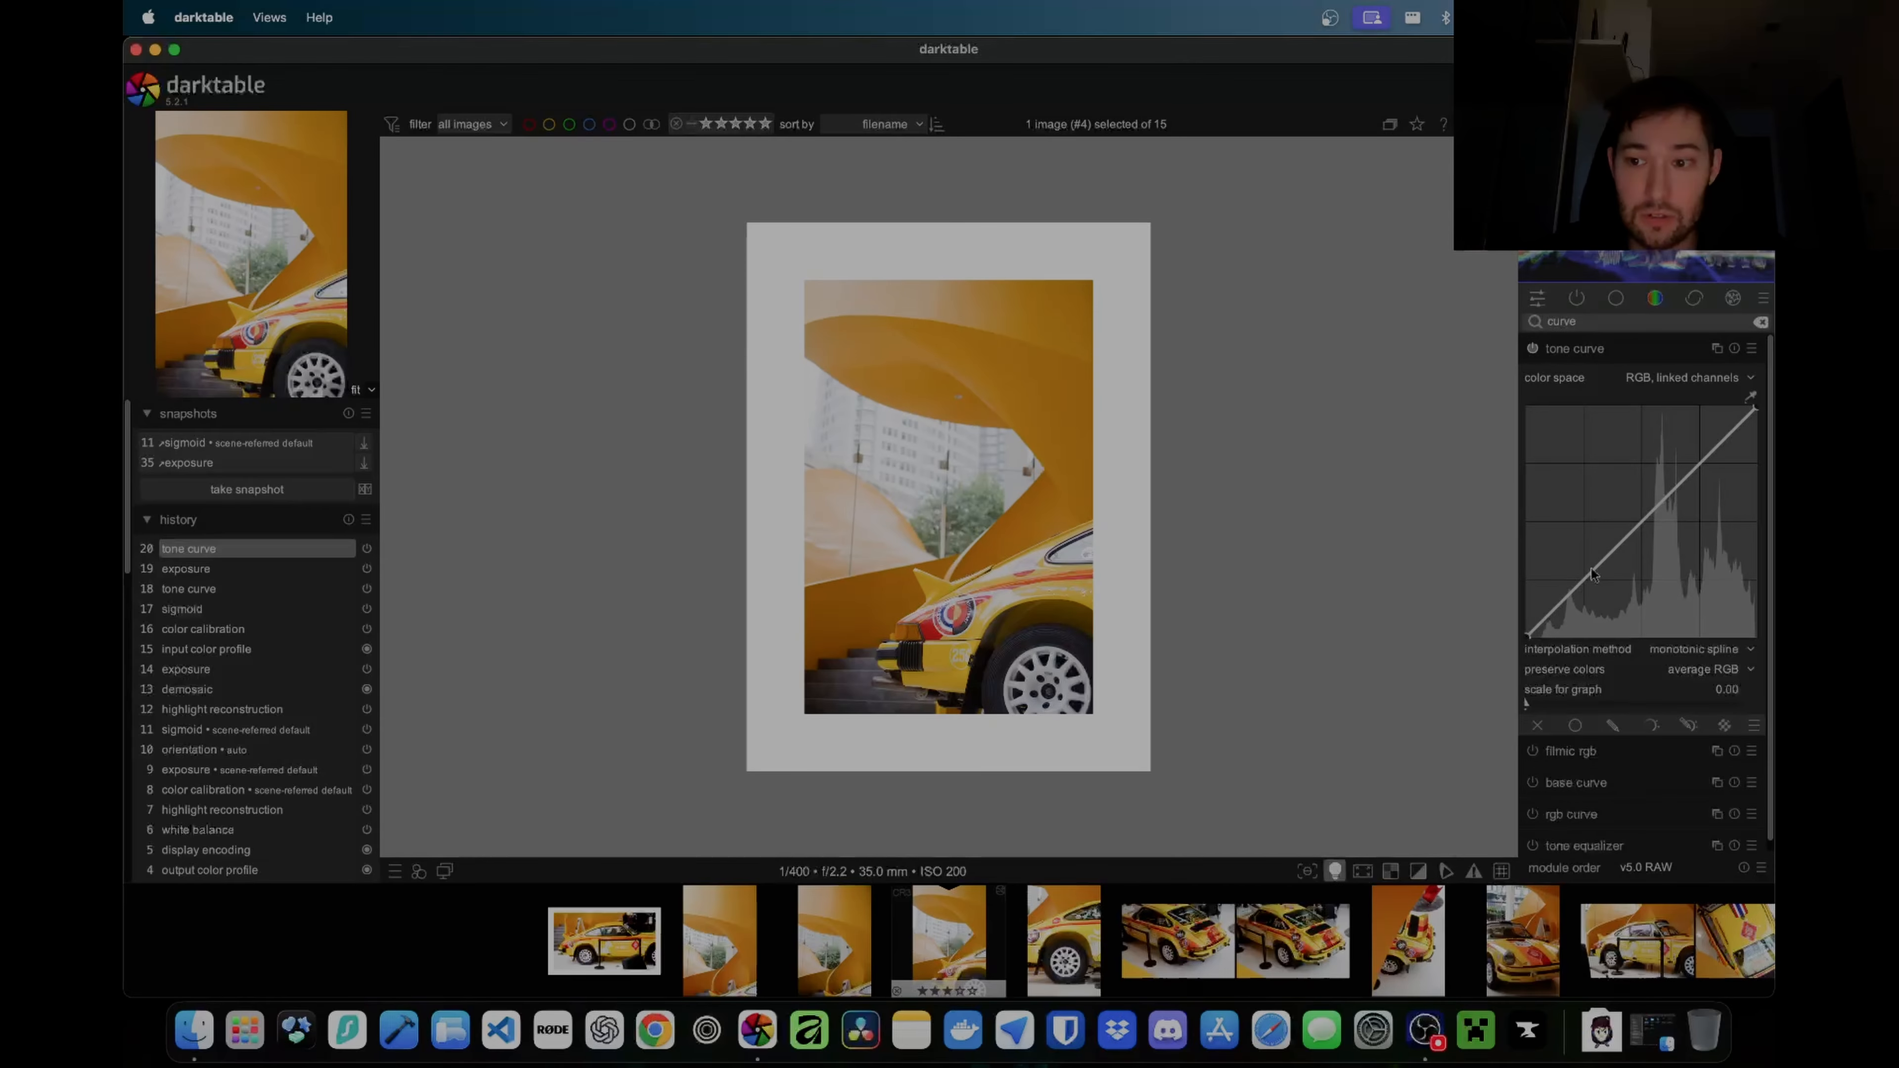
Step: Add a shadow point at about 26.3 / 24.3 and a slightly raised highlight point to the tone curve, and turn off color assessment
left_click_drag(1594, 572, 1598, 584)
left_click_drag(1697, 473, 1699, 469)
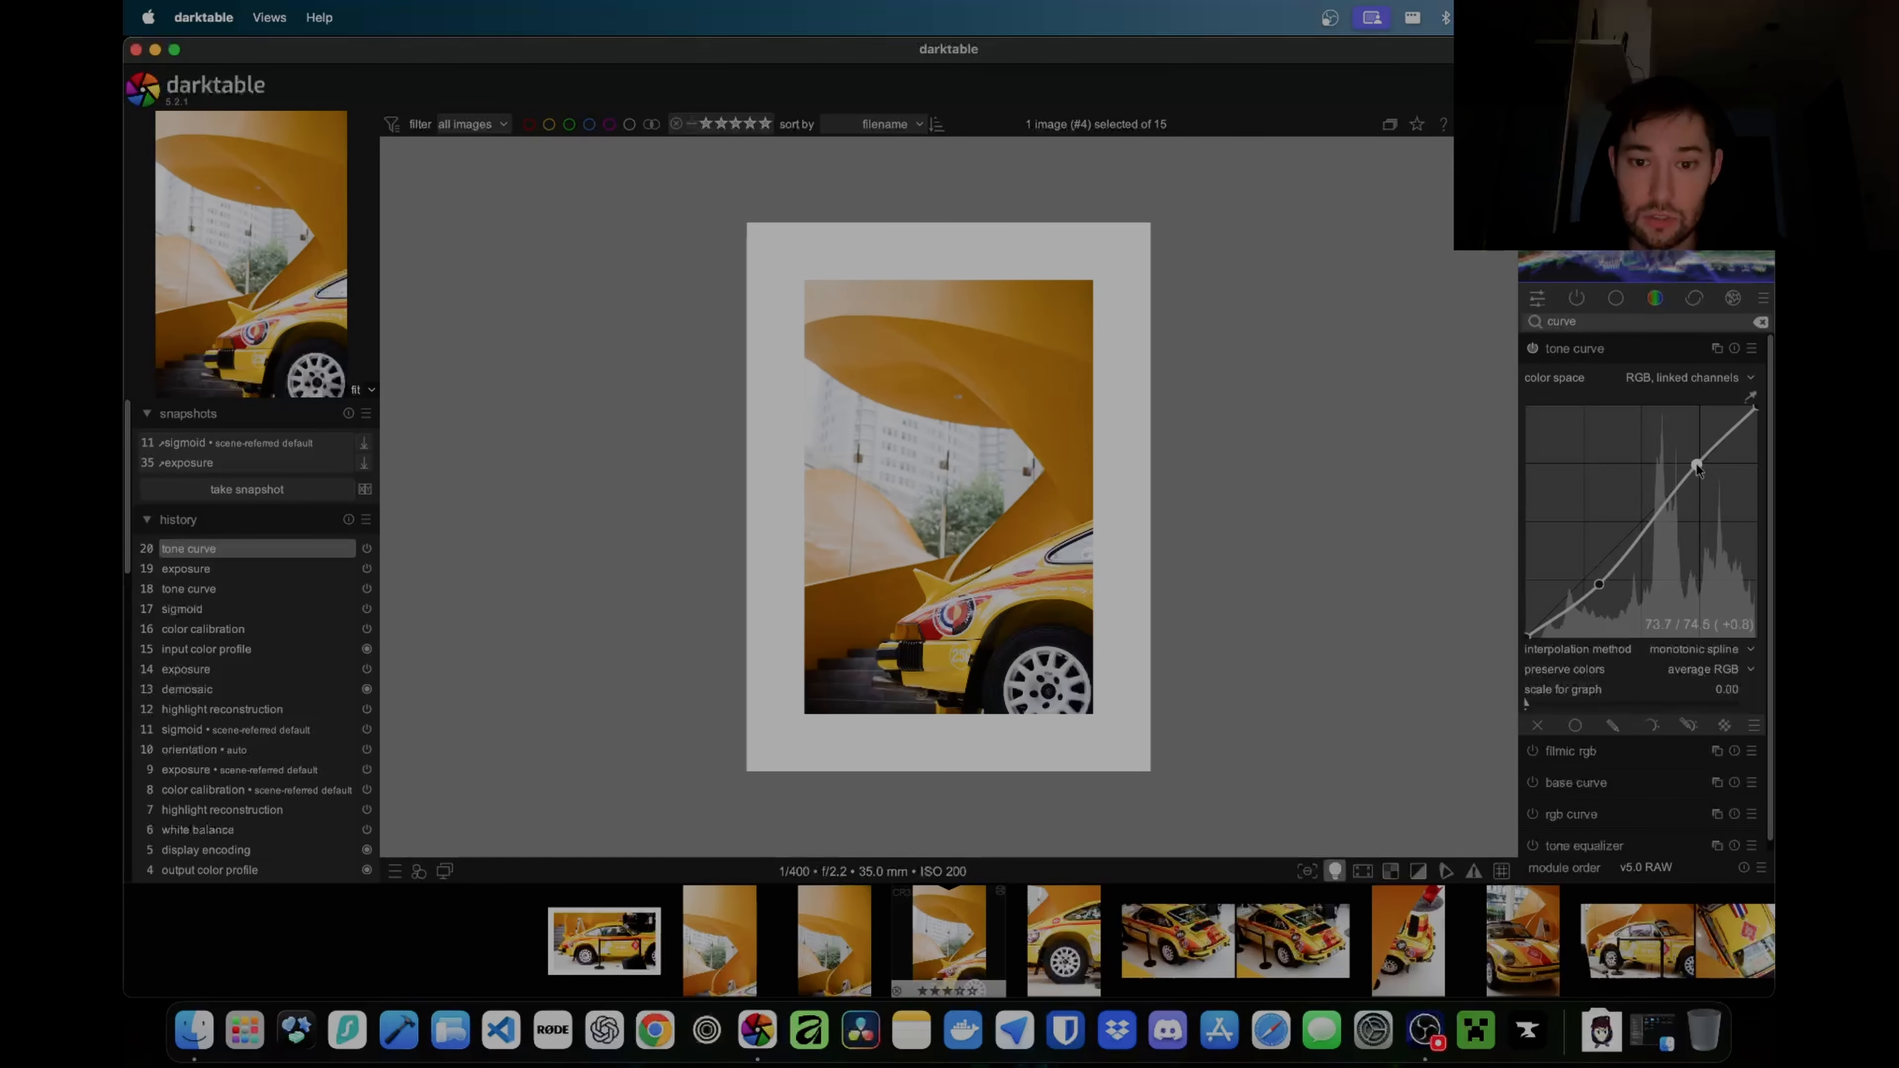
left_click_drag(1598, 584, 1585, 589)
left_click(1334, 870)
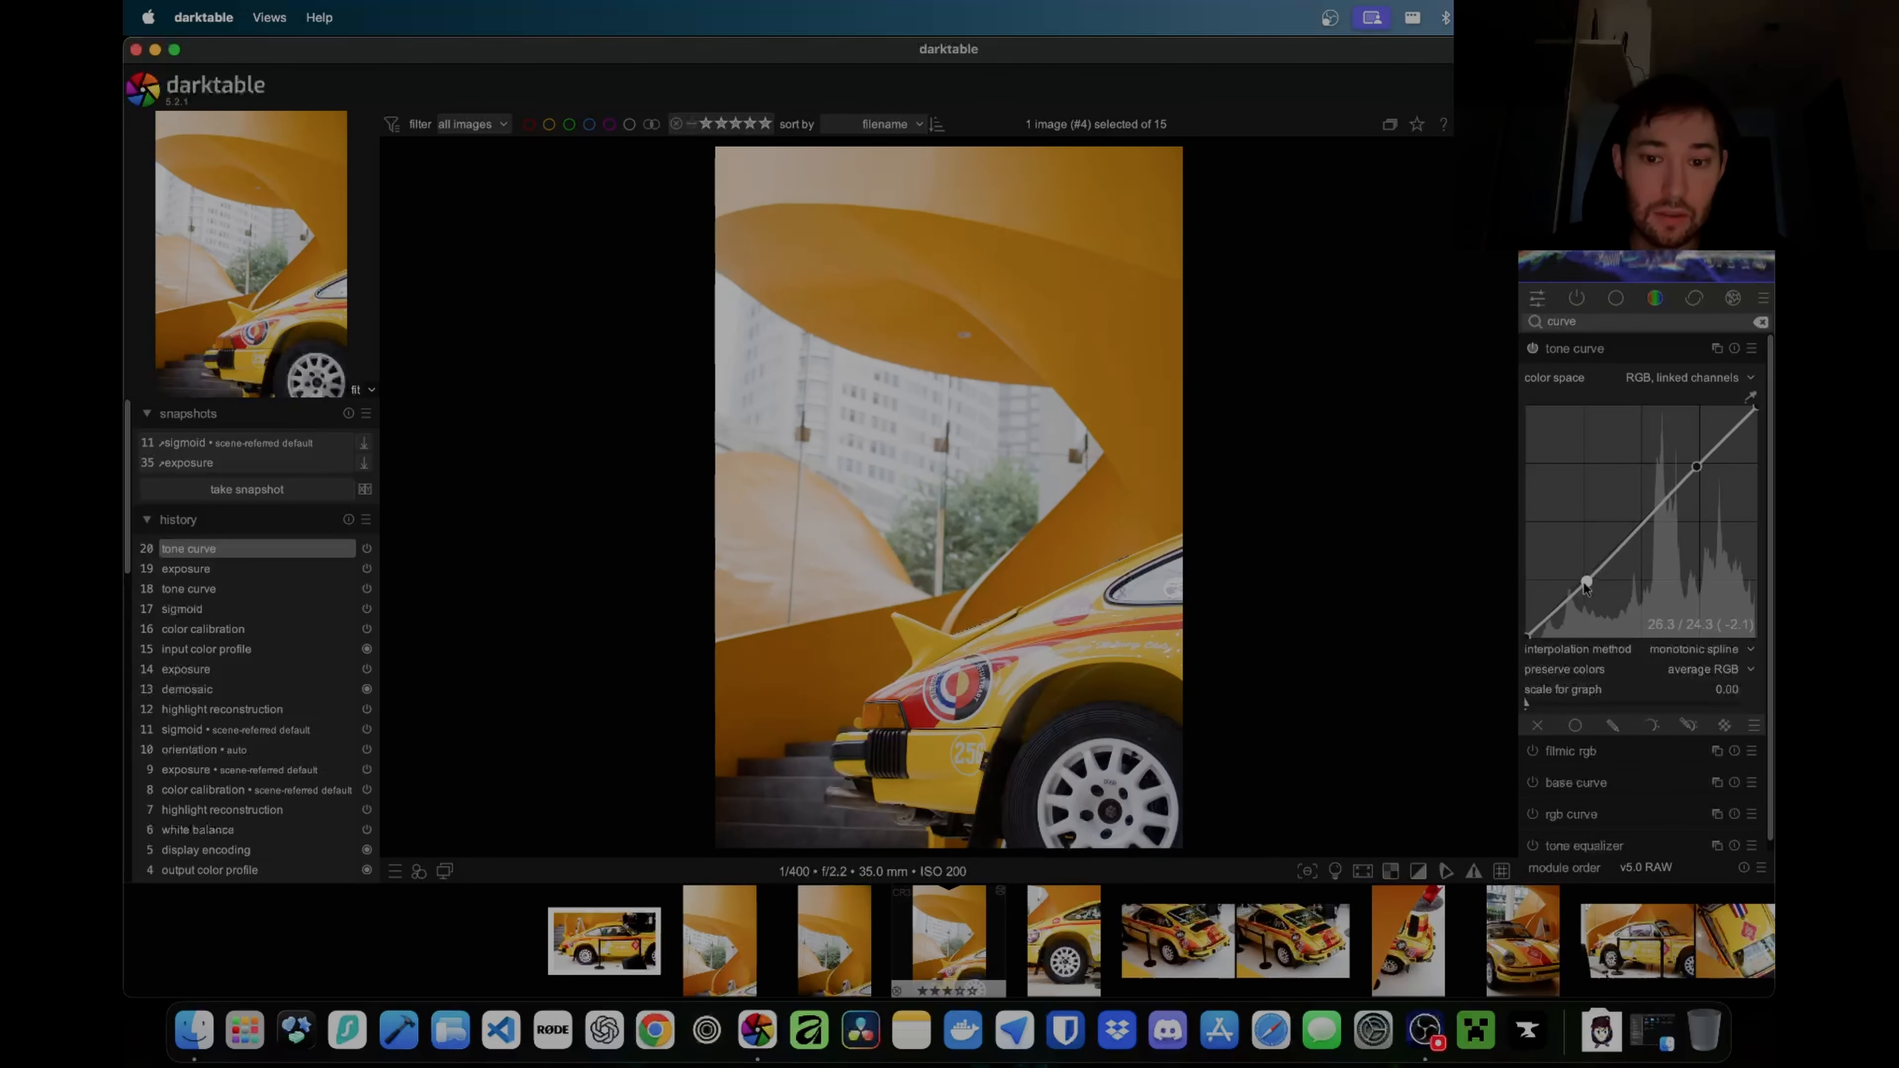
left_click_drag(1697, 467, 1691, 458)
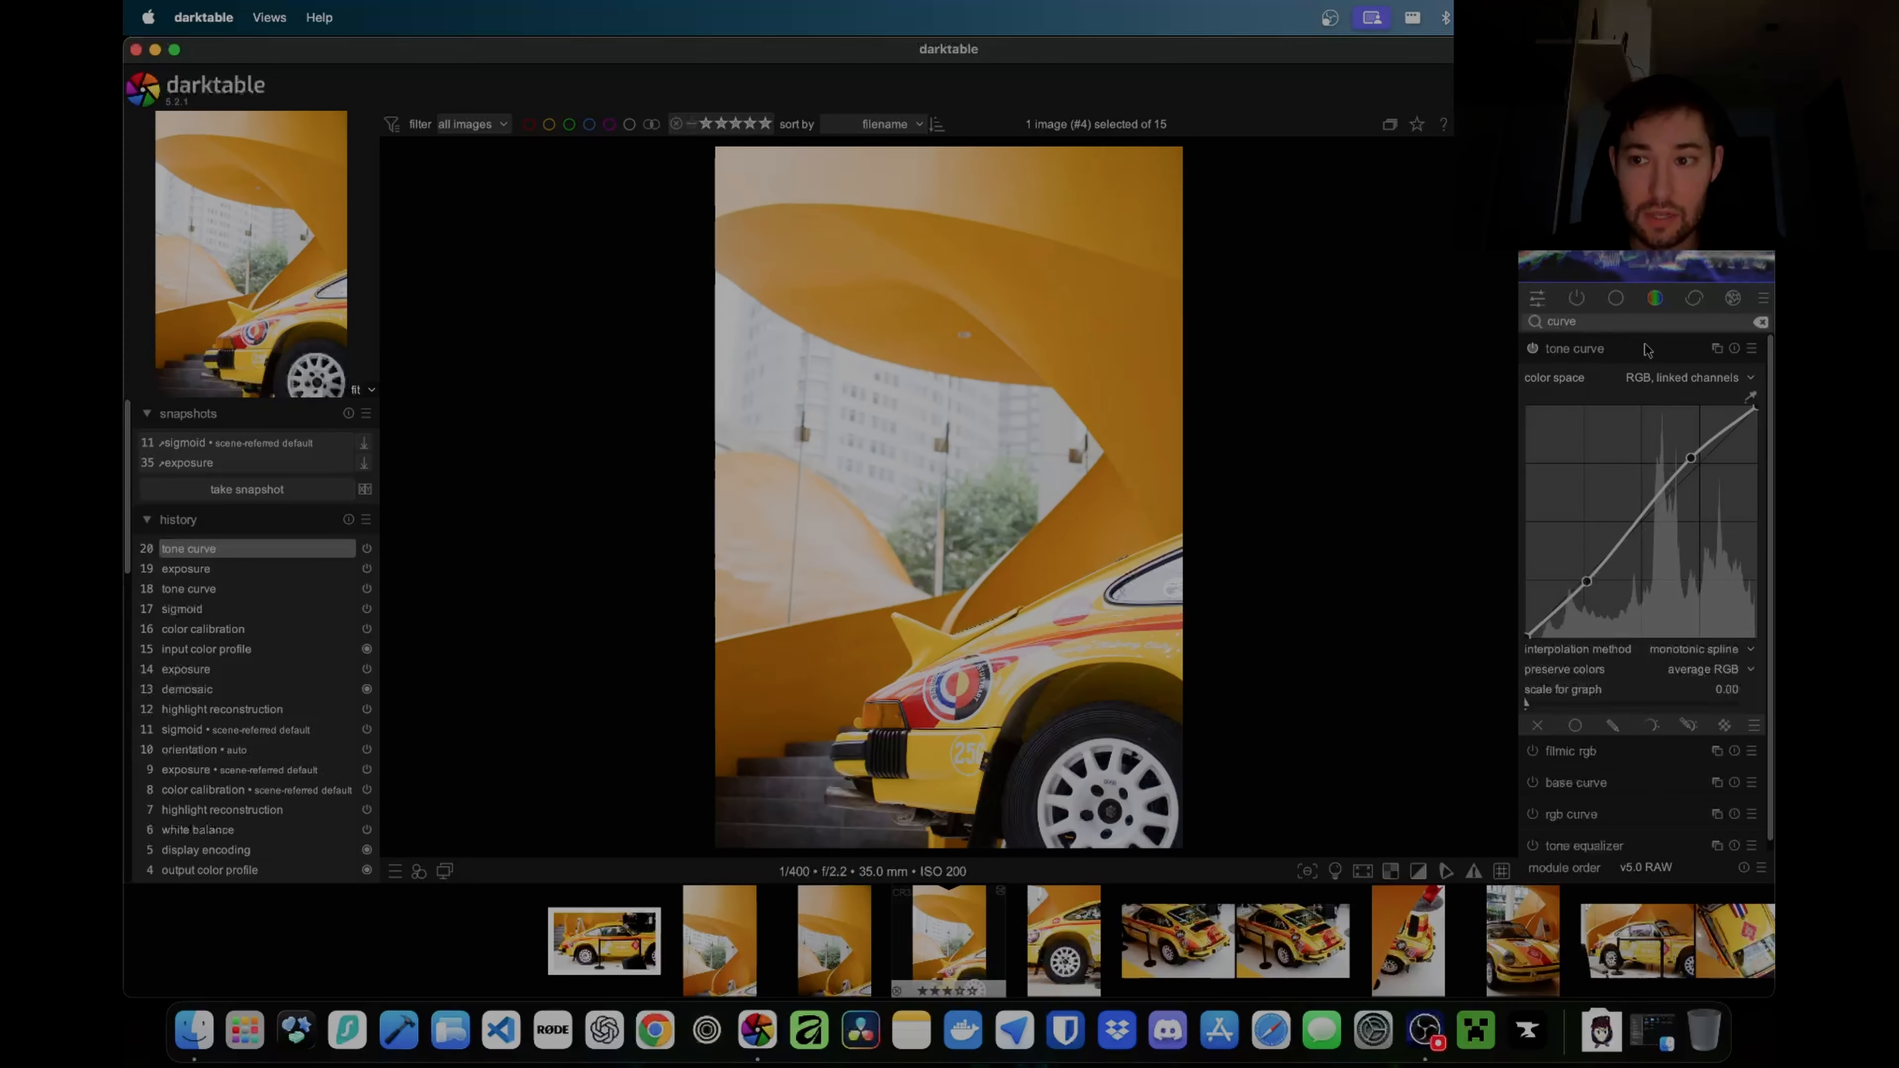
Step: Try the shadows and highlights module with shadows at about -9.82 and highlights at about -40.18, and switch it off again
type("highligh")
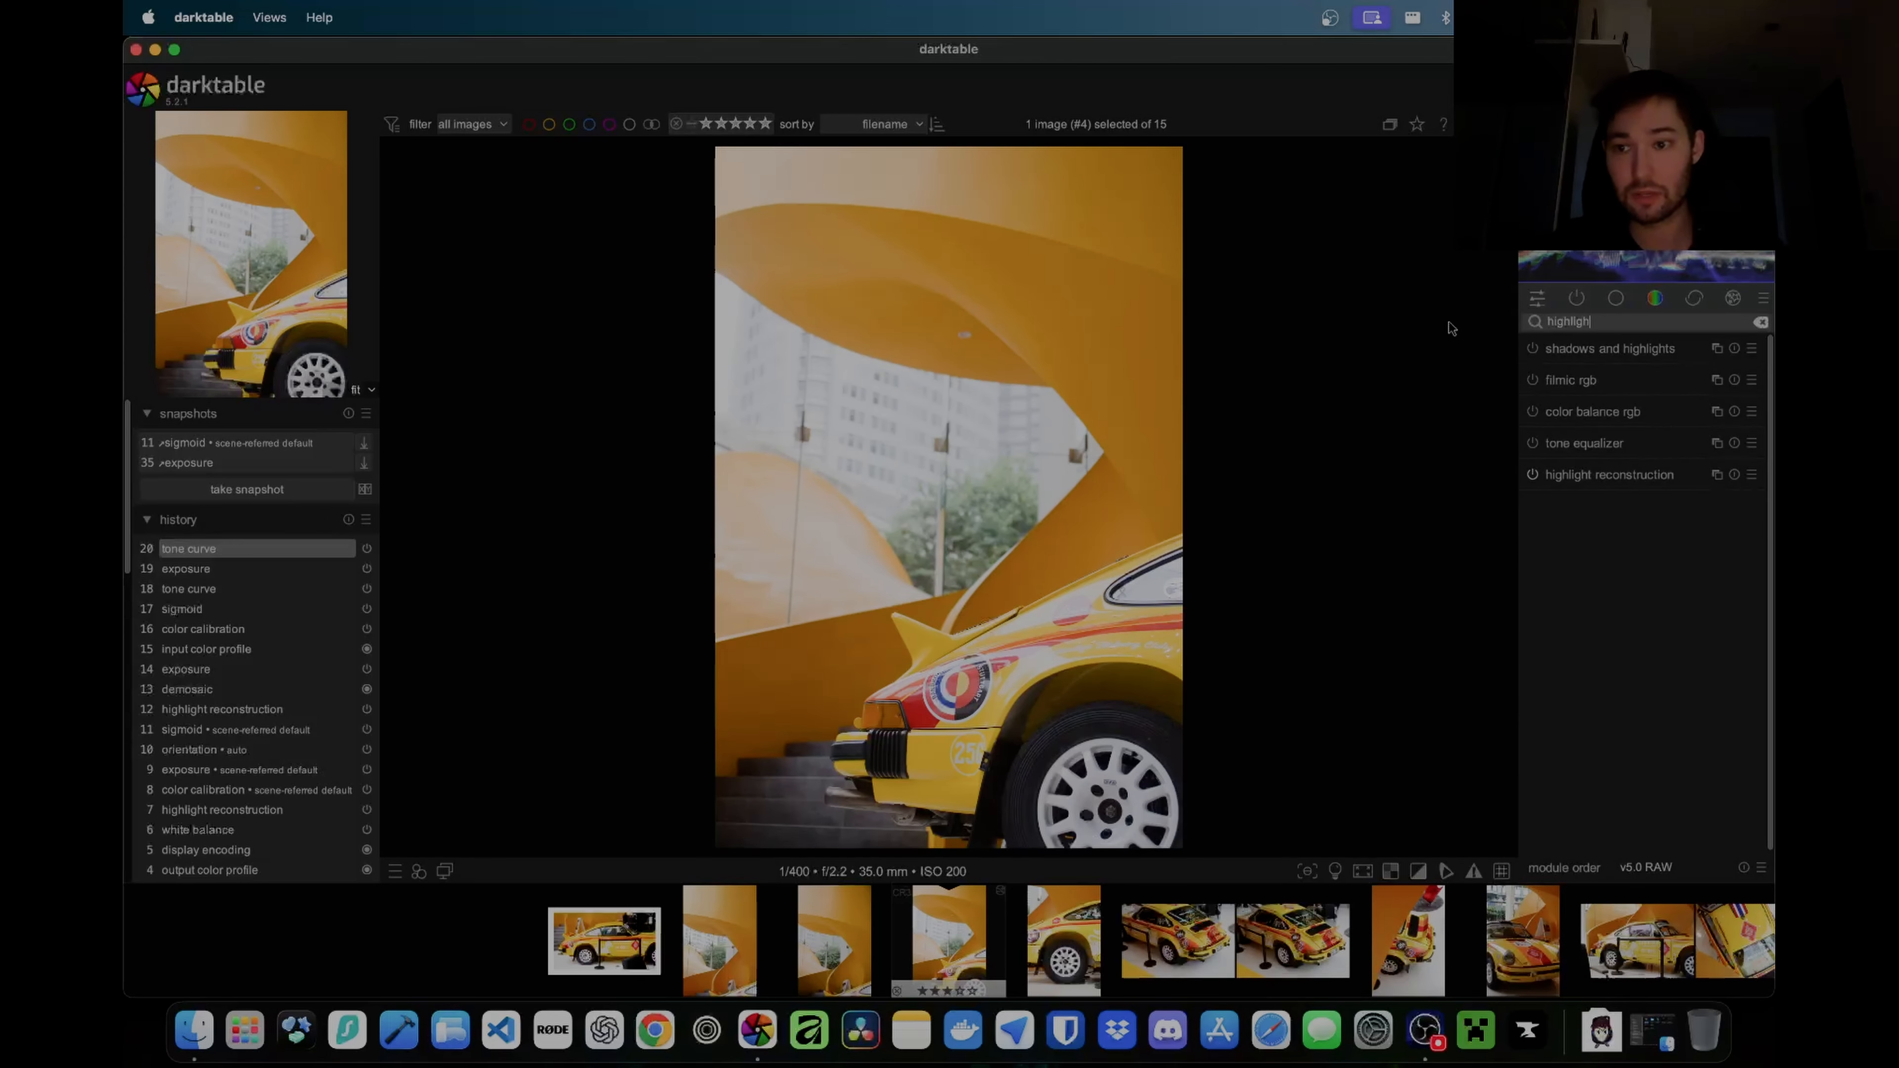
left_click(1532, 347)
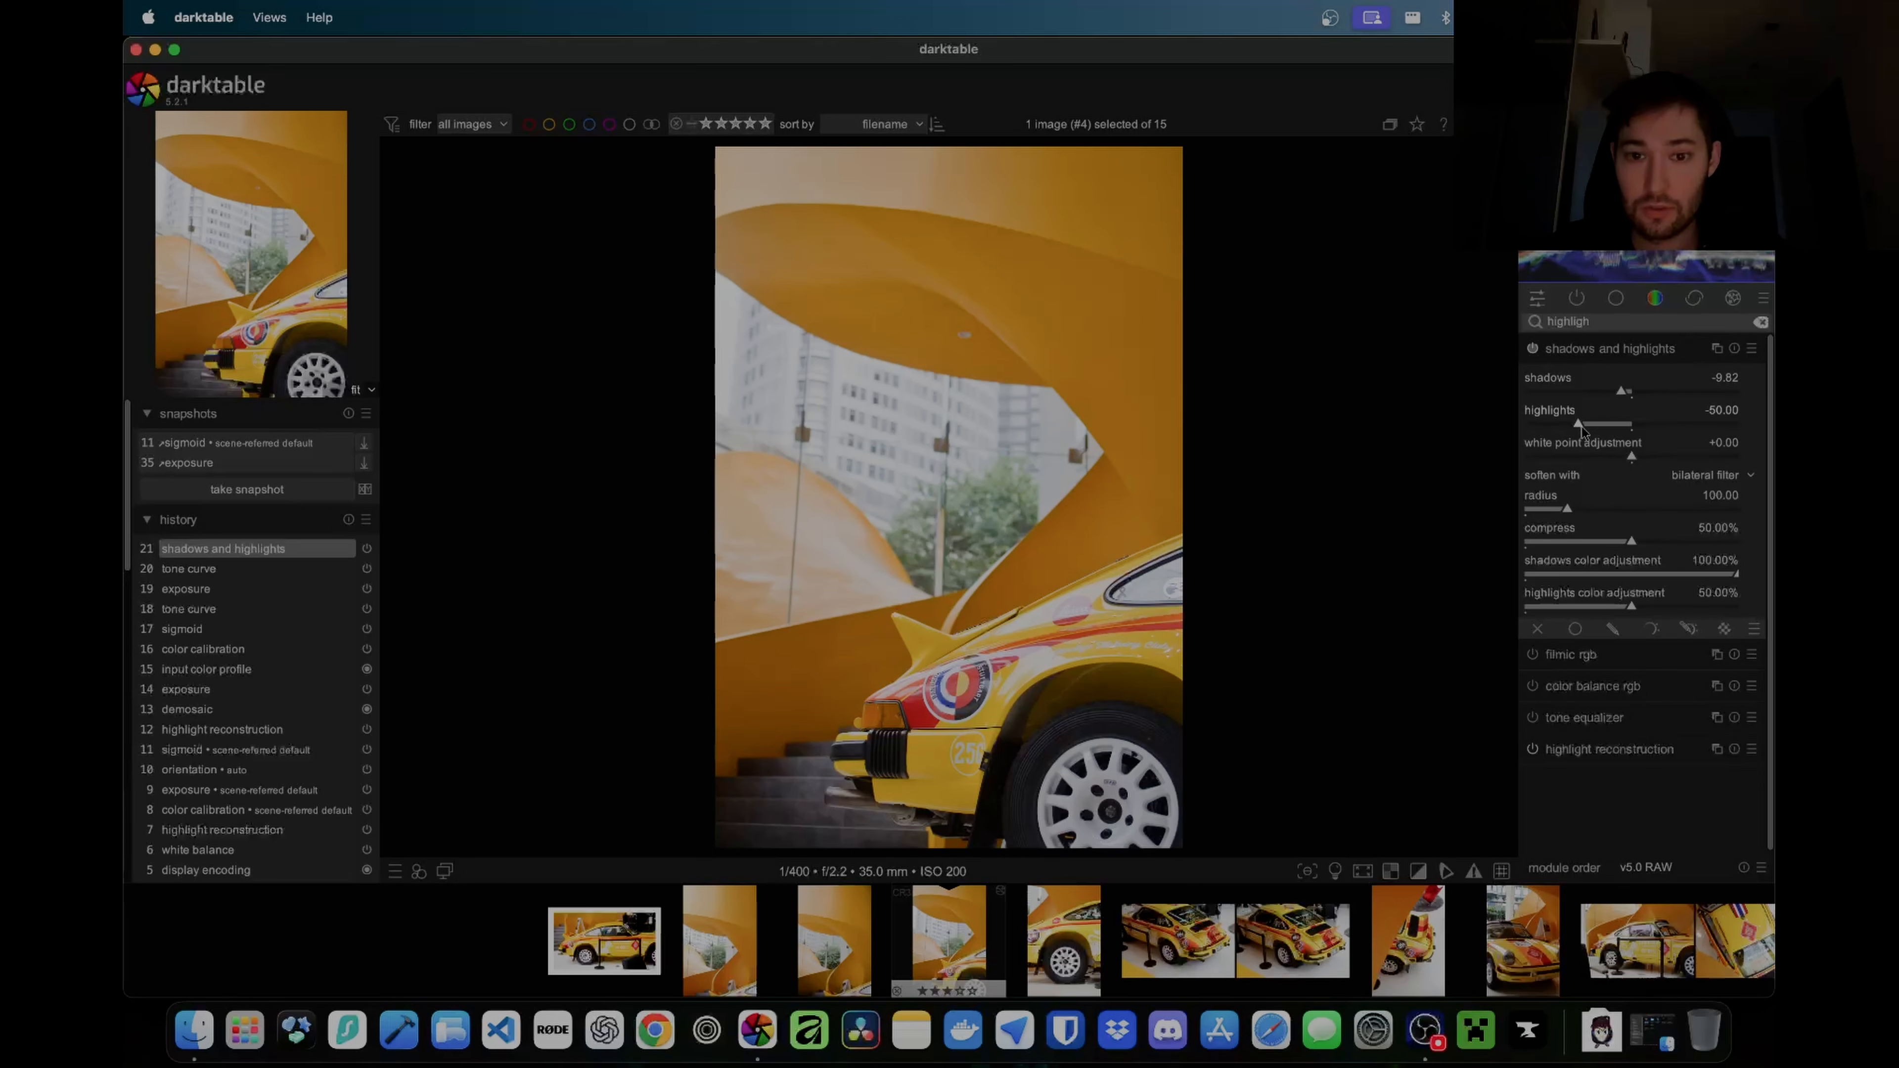
left_click_drag(1581, 427, 1597, 430)
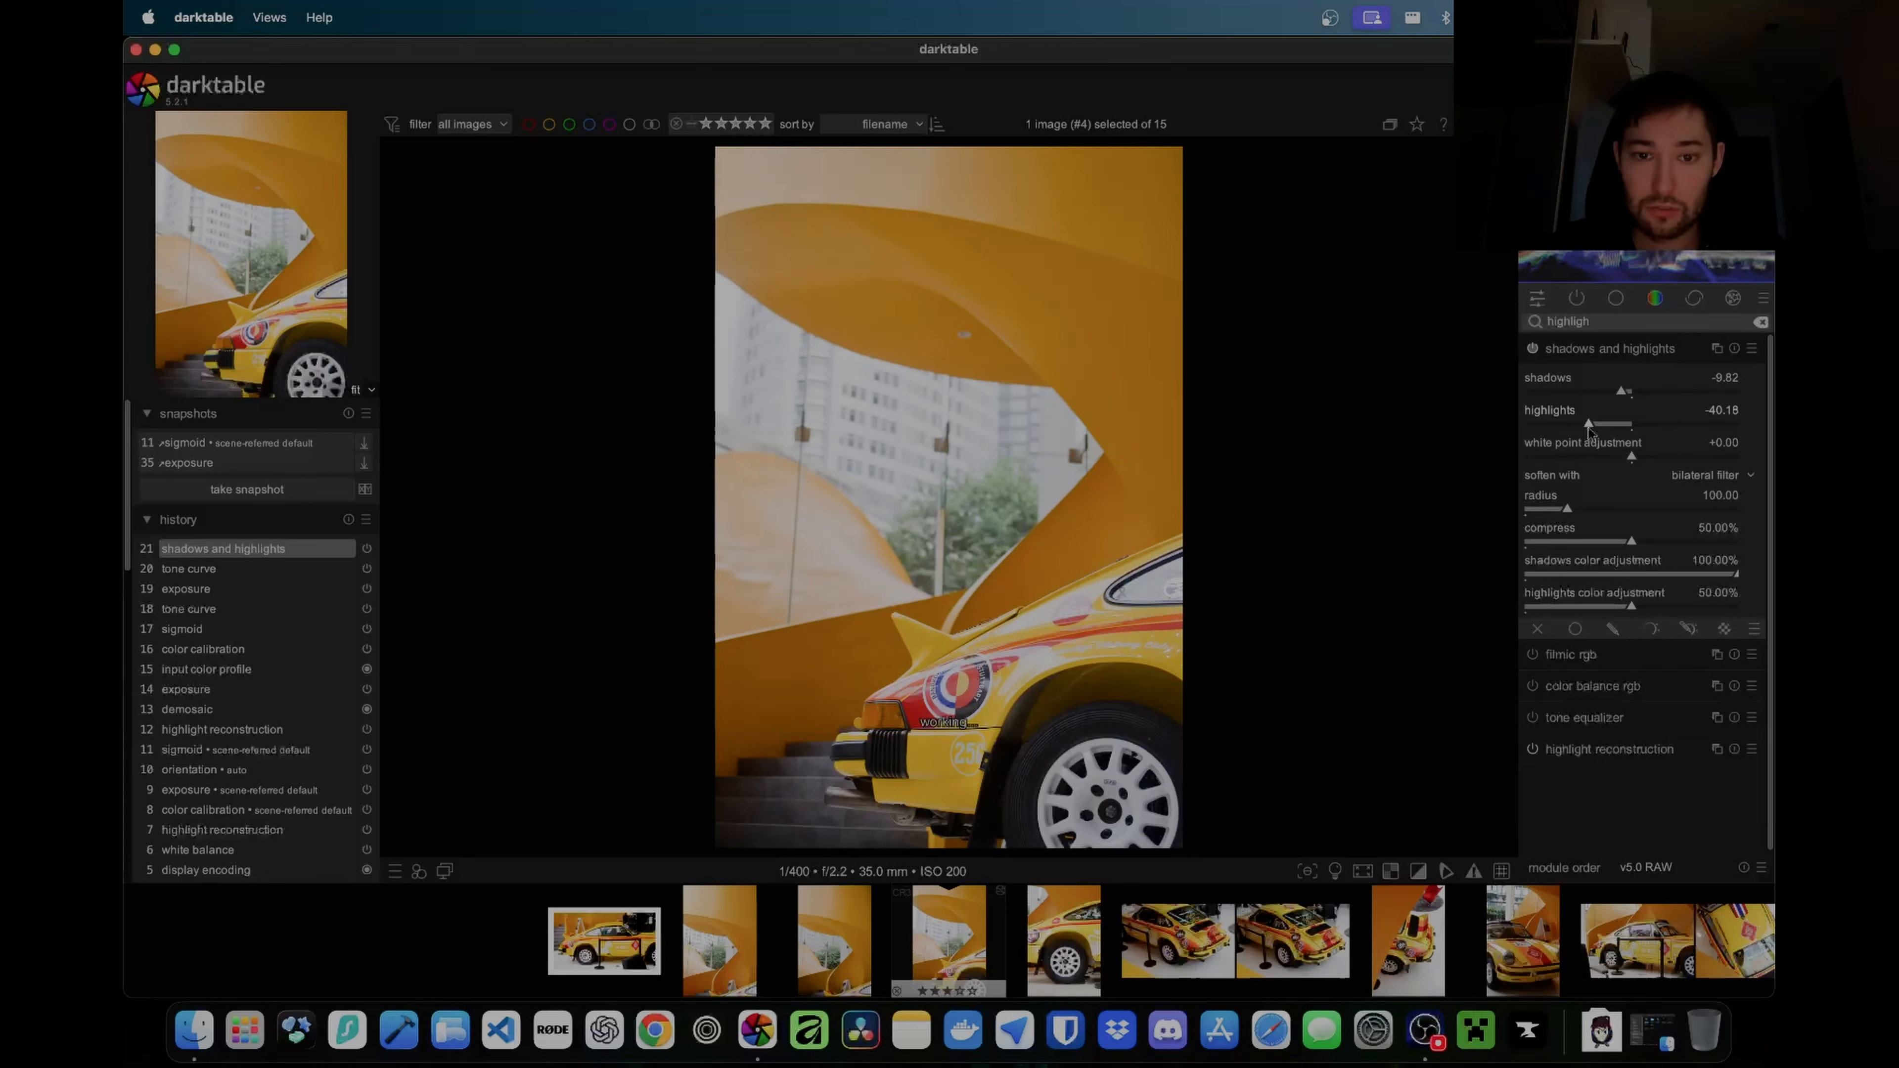
left_click(1538, 349)
Step: Find the grain module by searching for "grain" and enable it on the photo
triple_click(1688, 321)
type("frame")
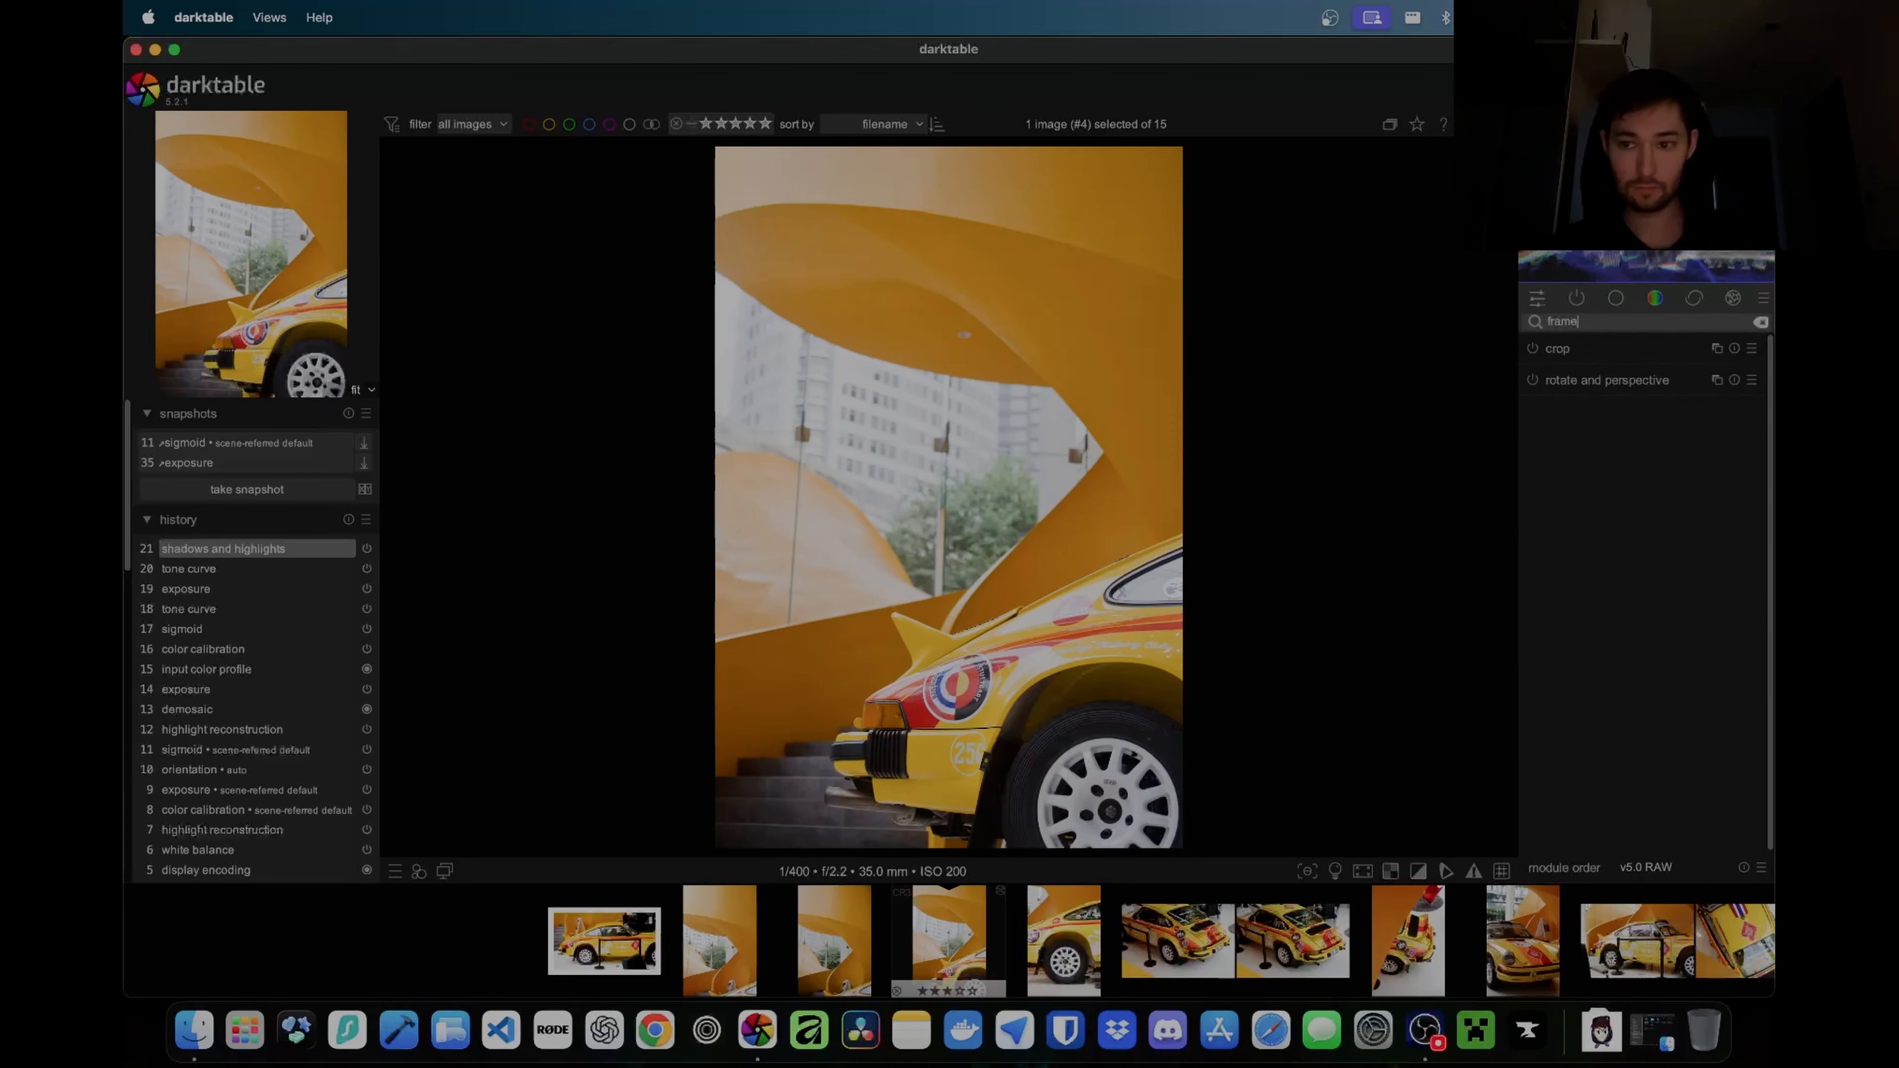
triple_click(1596, 327)
type("grain")
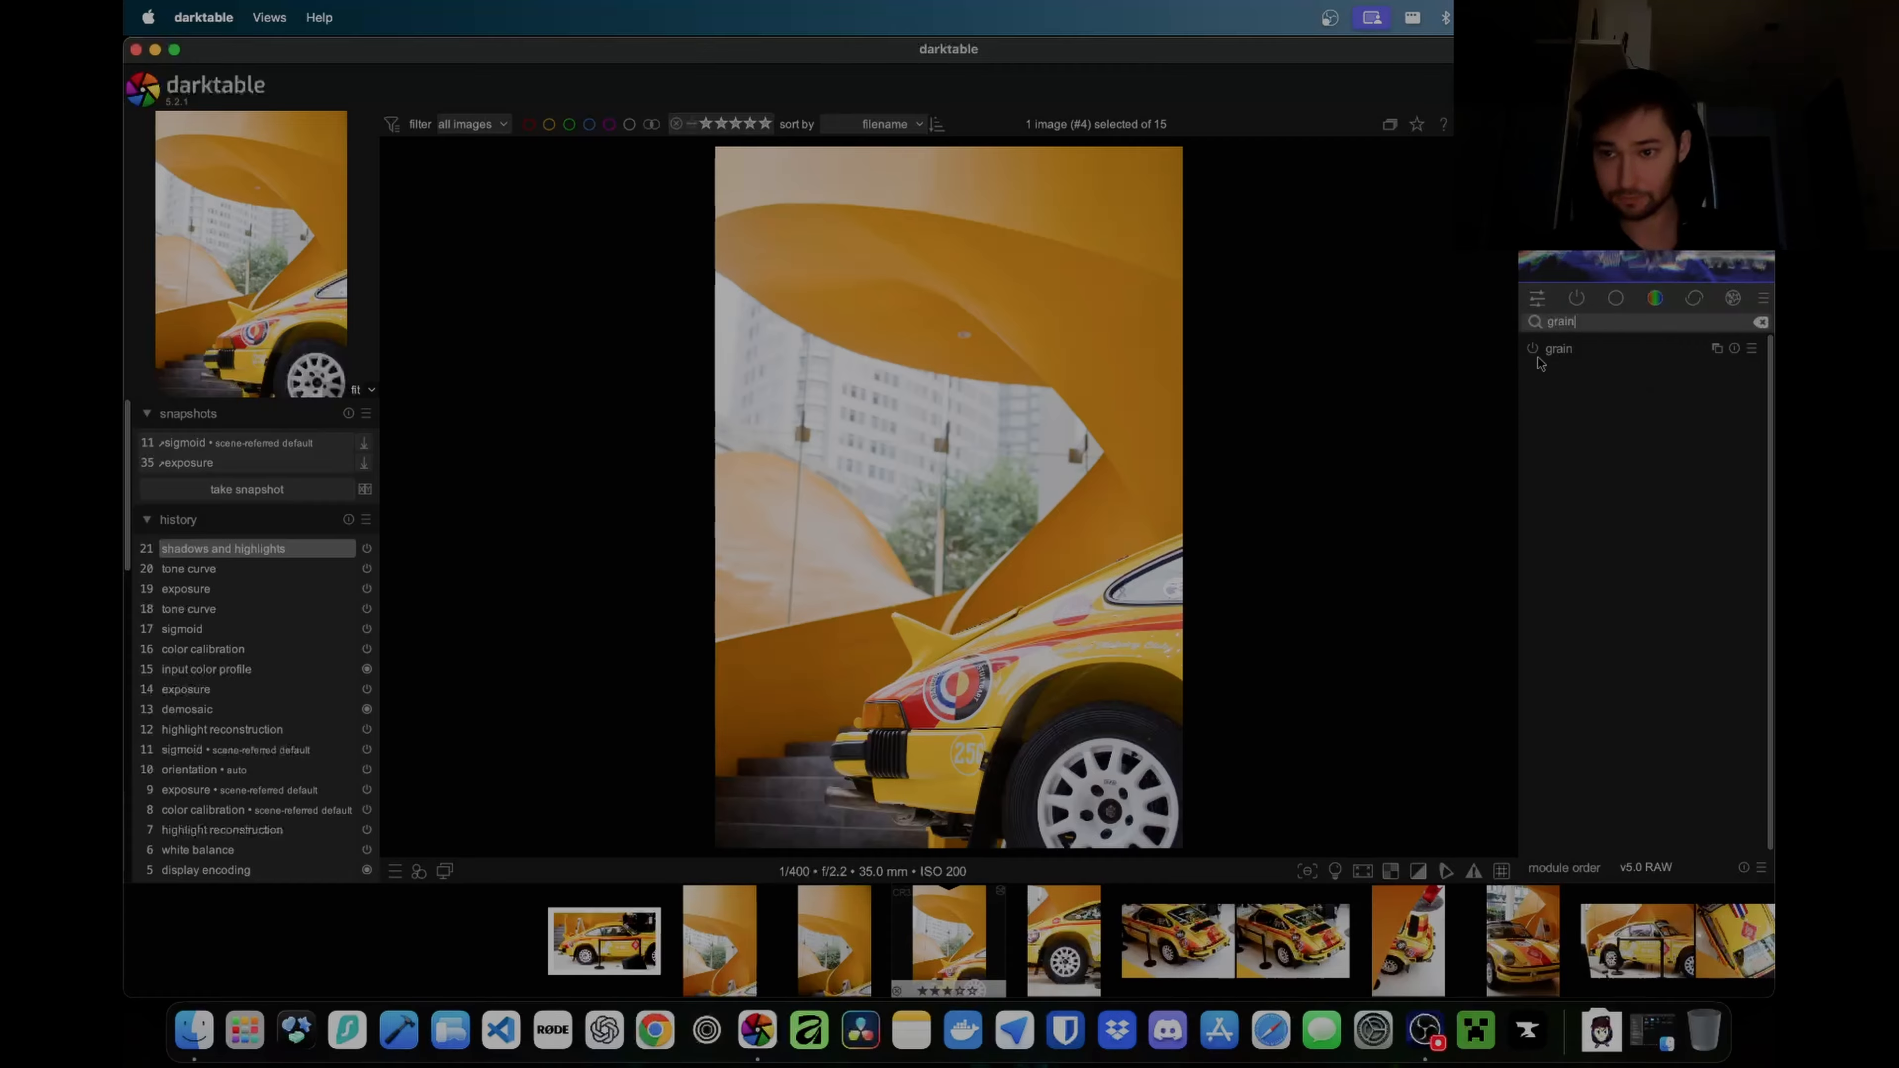
left_click(1538, 356)
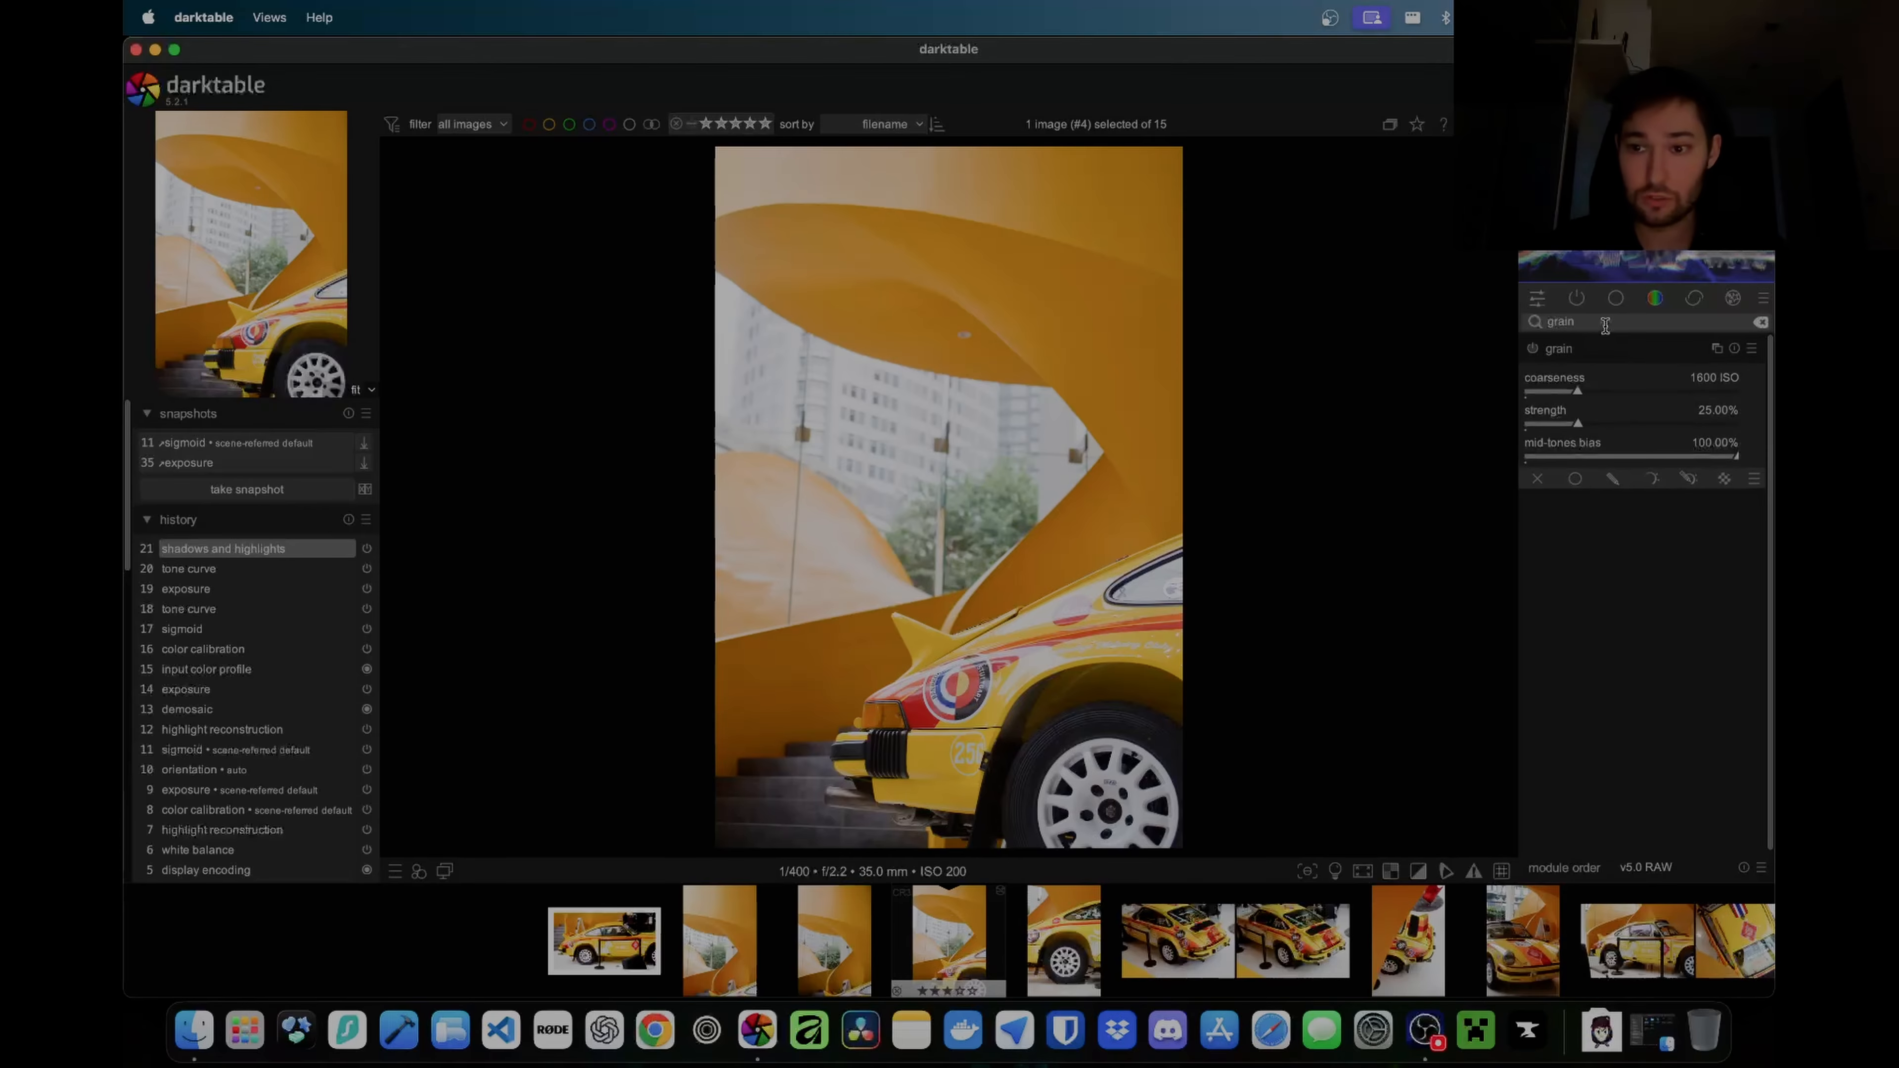
left_click(1531, 347)
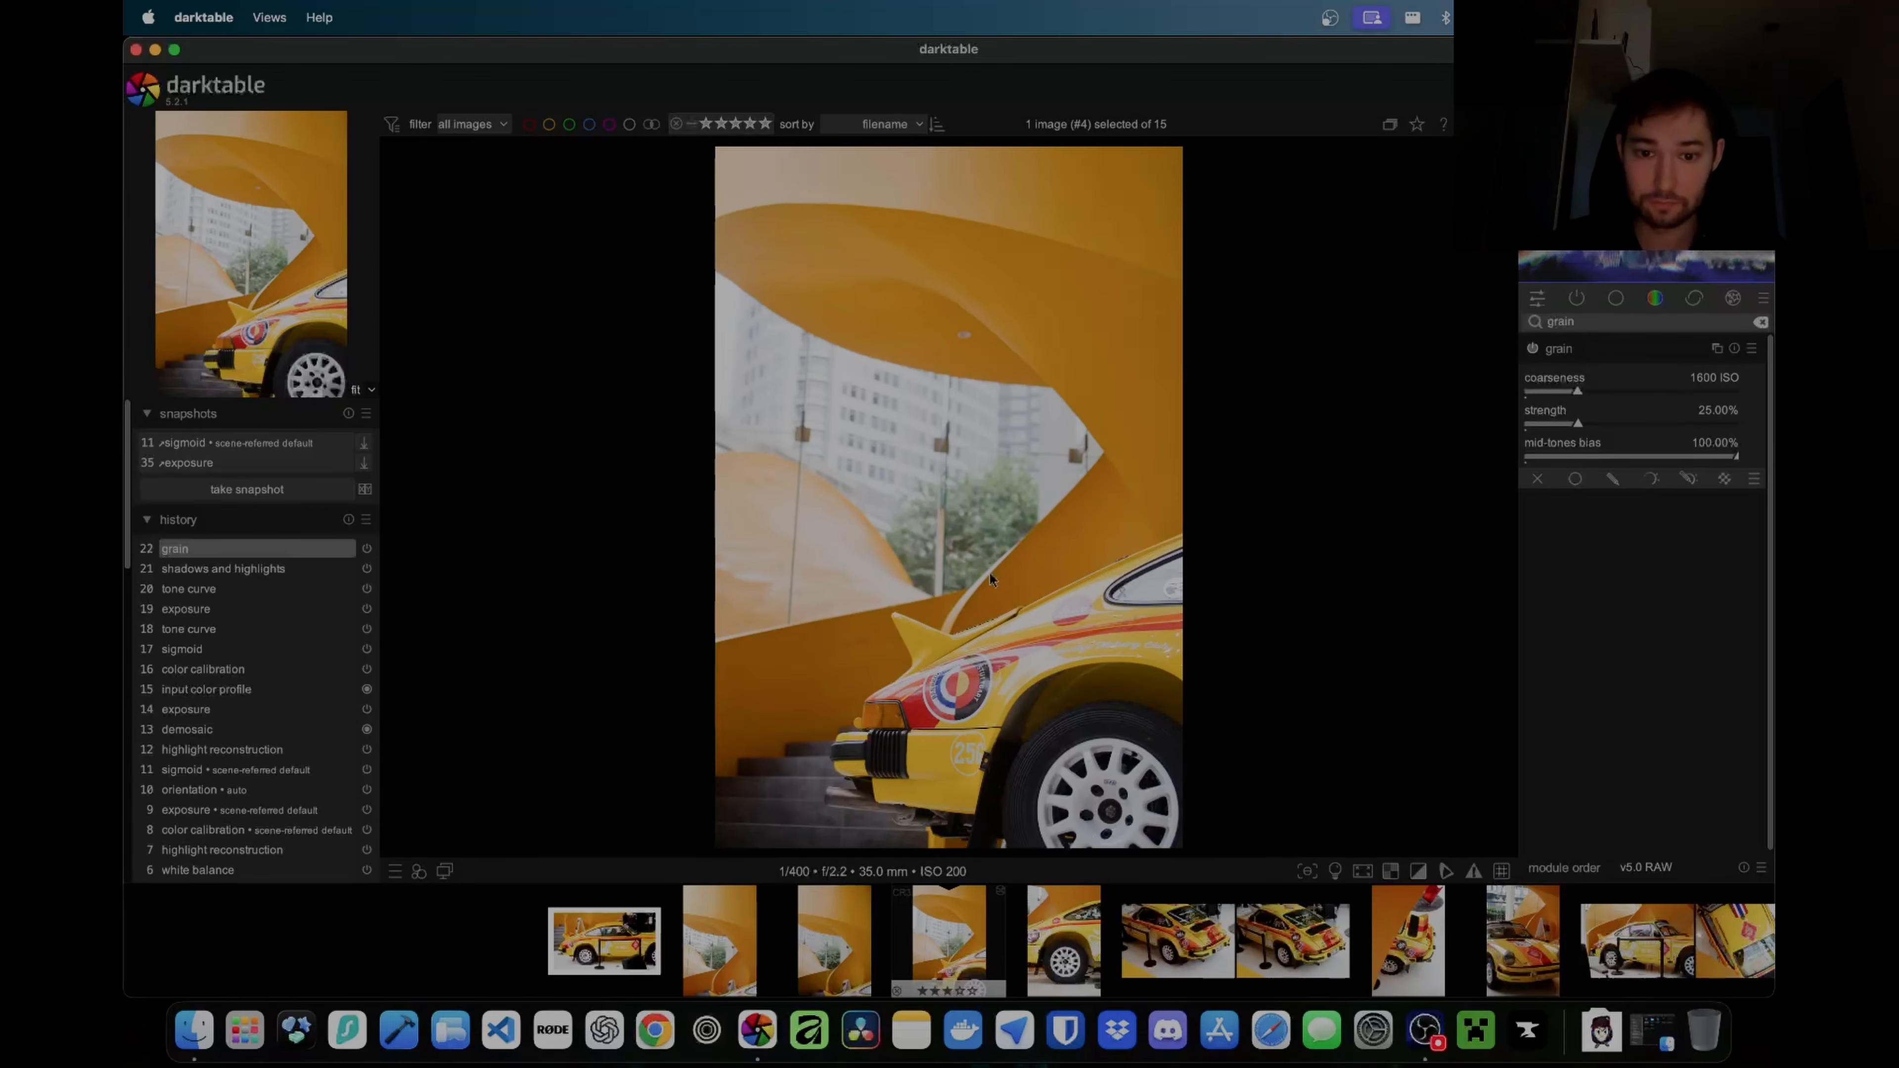
Step: Compare the car's rear at 100% with grain off and on, leaving the module enabled
middle_click(998, 690)
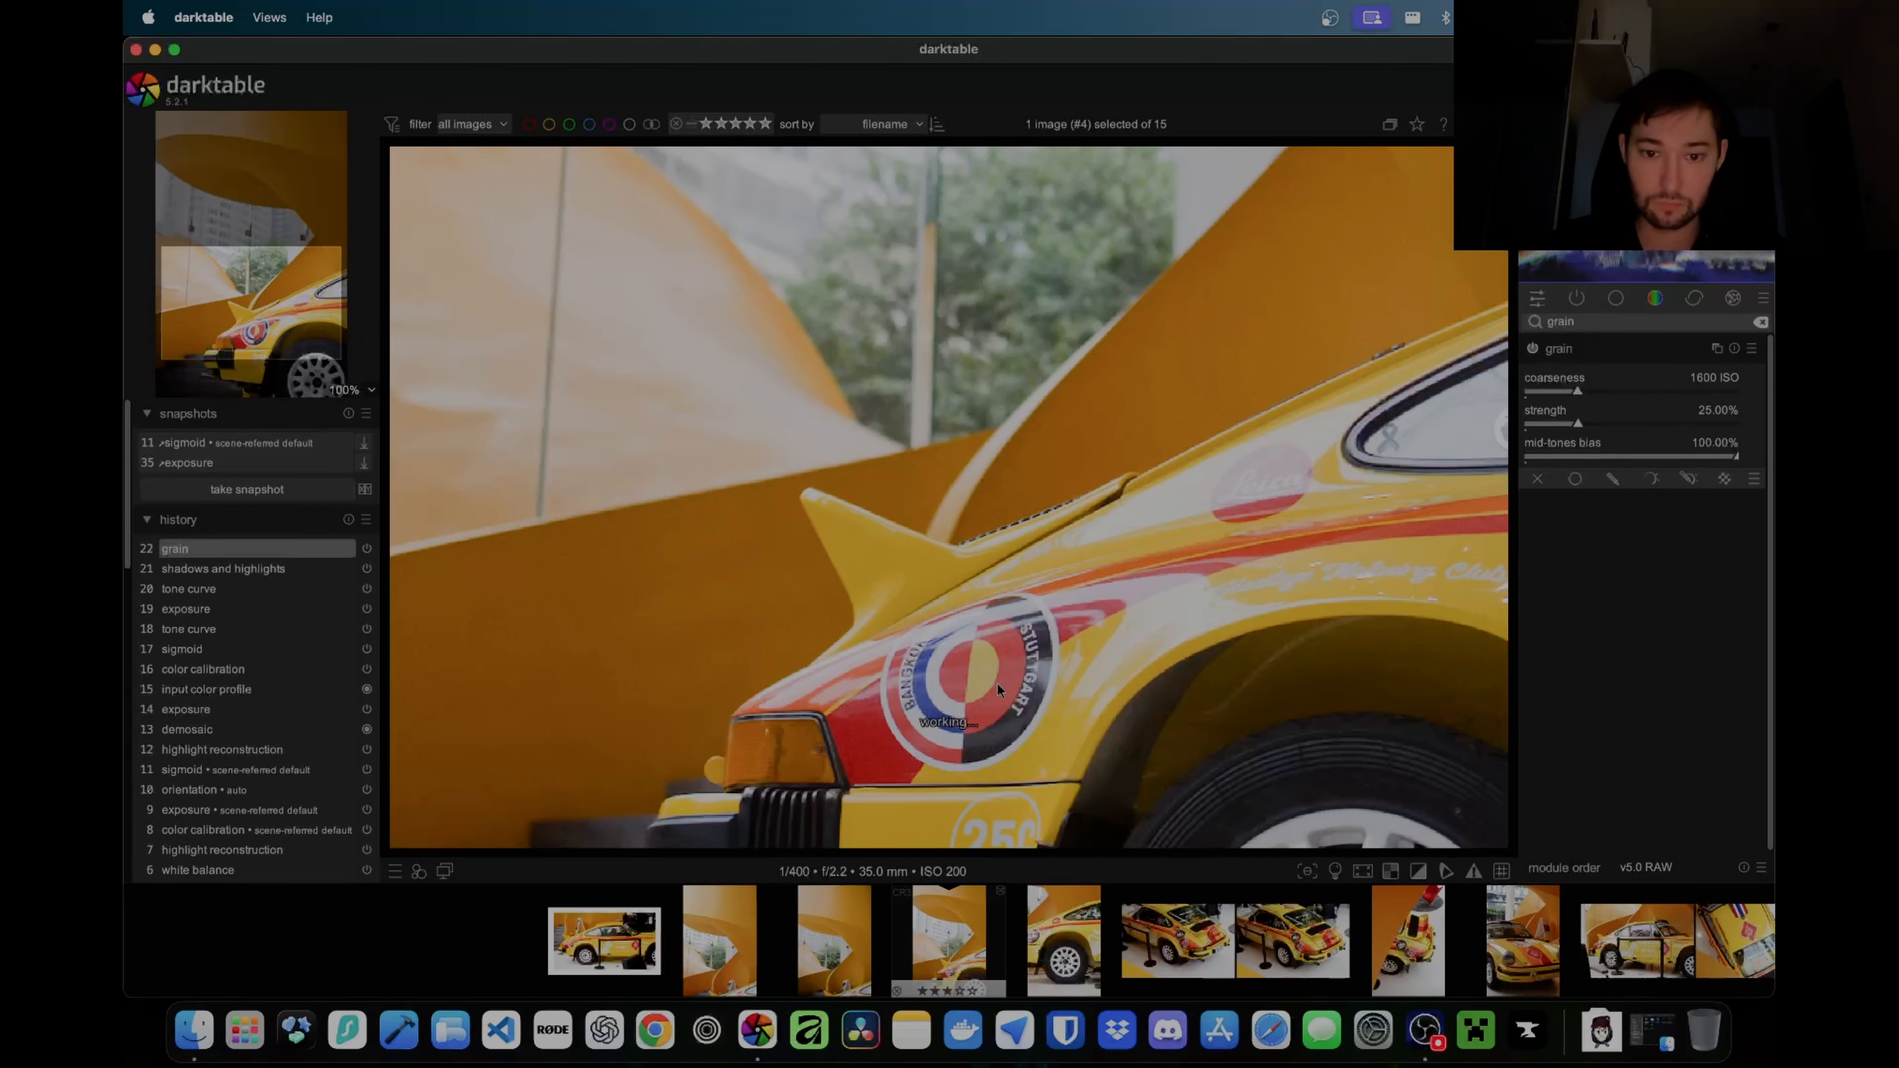
left_click(1532, 348)
left_click(1532, 349)
left_click(1532, 348)
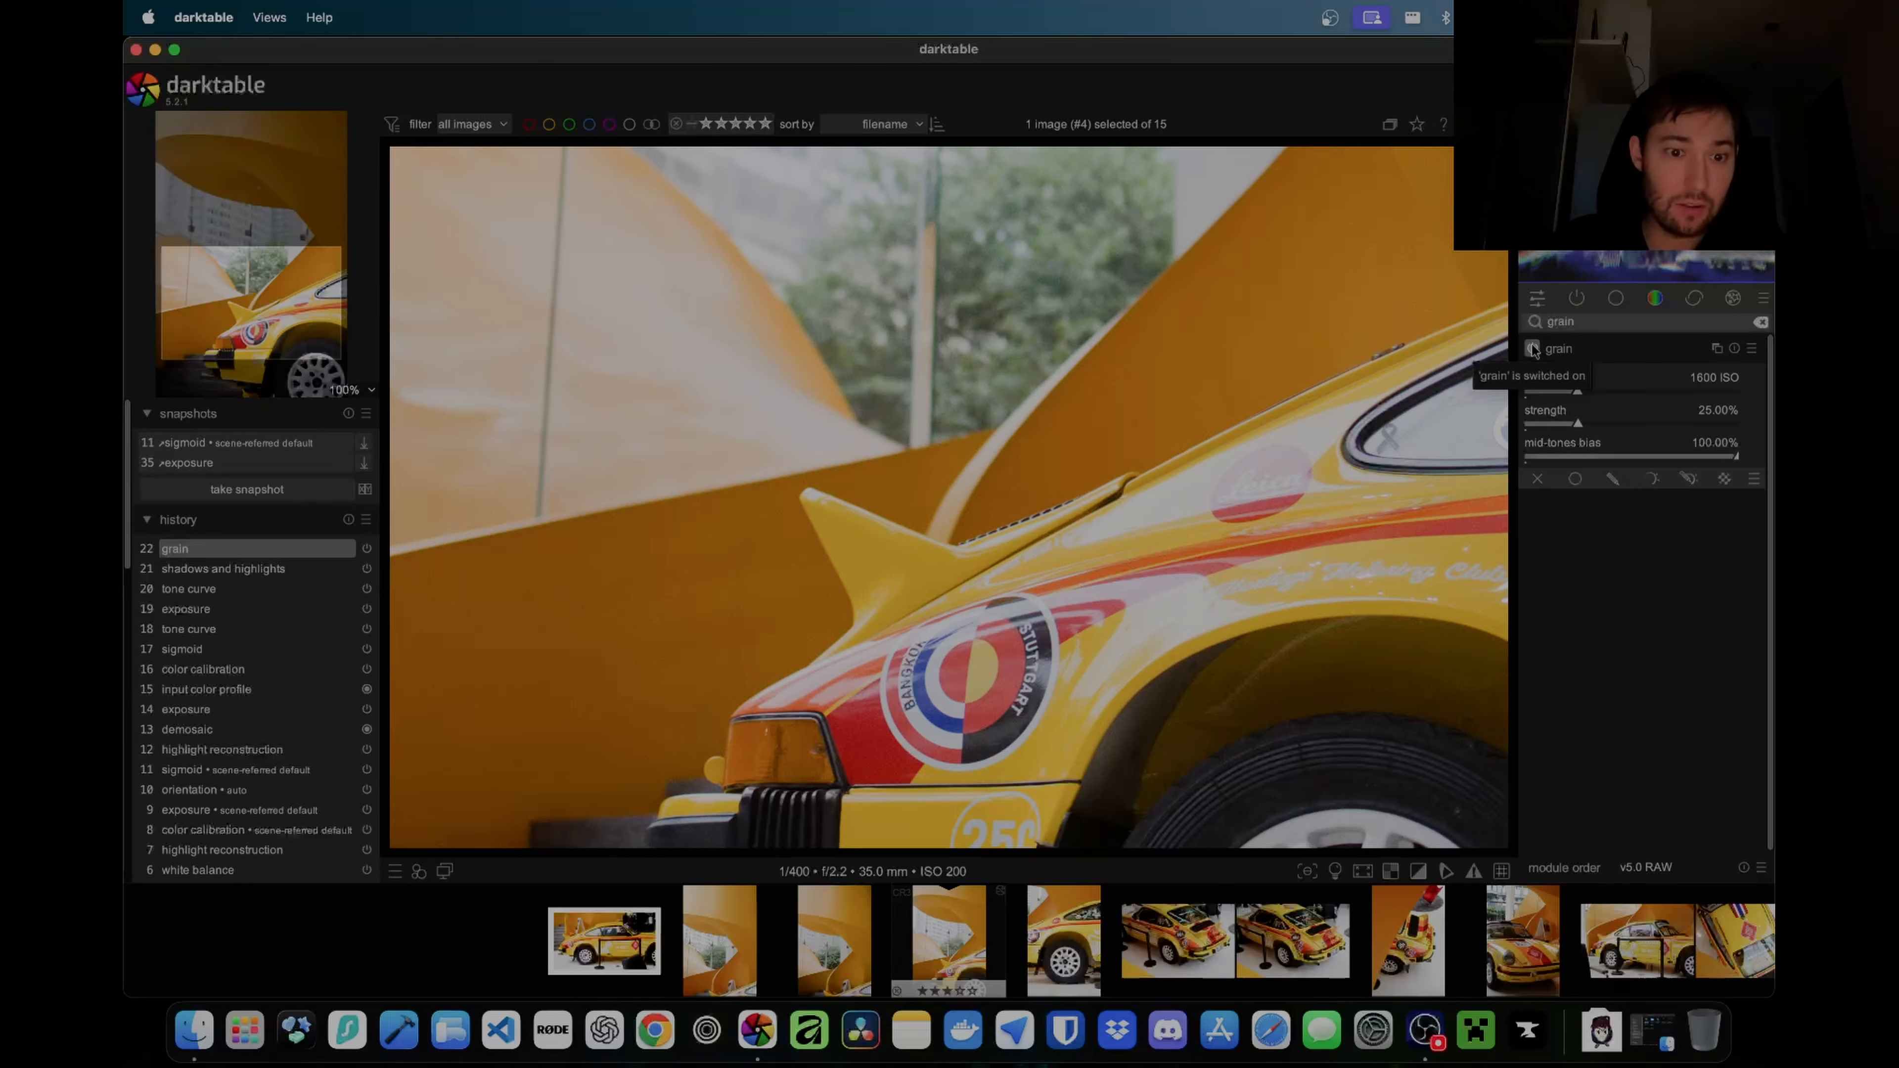
left_click(1532, 349)
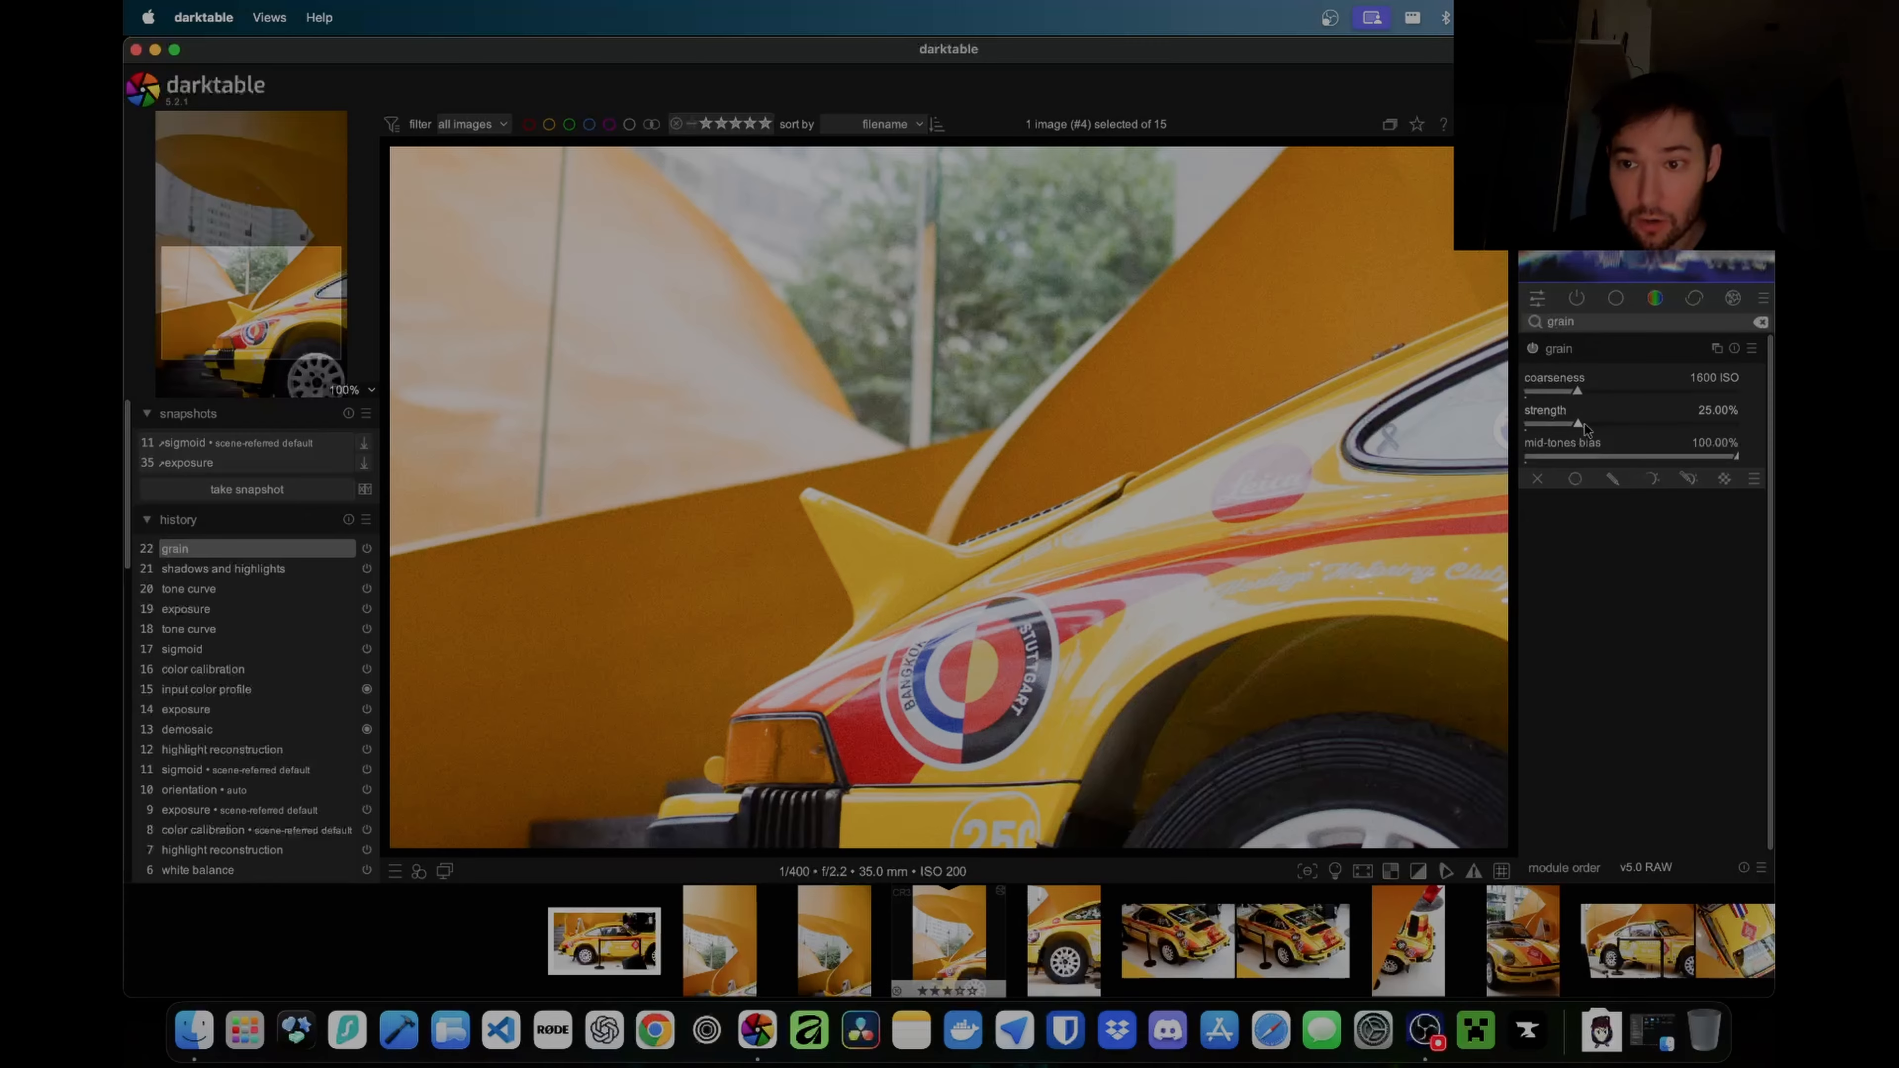
Step: Set the grain coarseness to about 1615 ISO and its strength to about 8.04%, checking the effect on the photo
mouse_move(1584, 425)
left_mouse_down()
mouse_move(1642, 392)
mouse_move(1566, 425)
left_mouse_up()
left_click(1653, 392)
scroll(1169, 458, "down", 3)
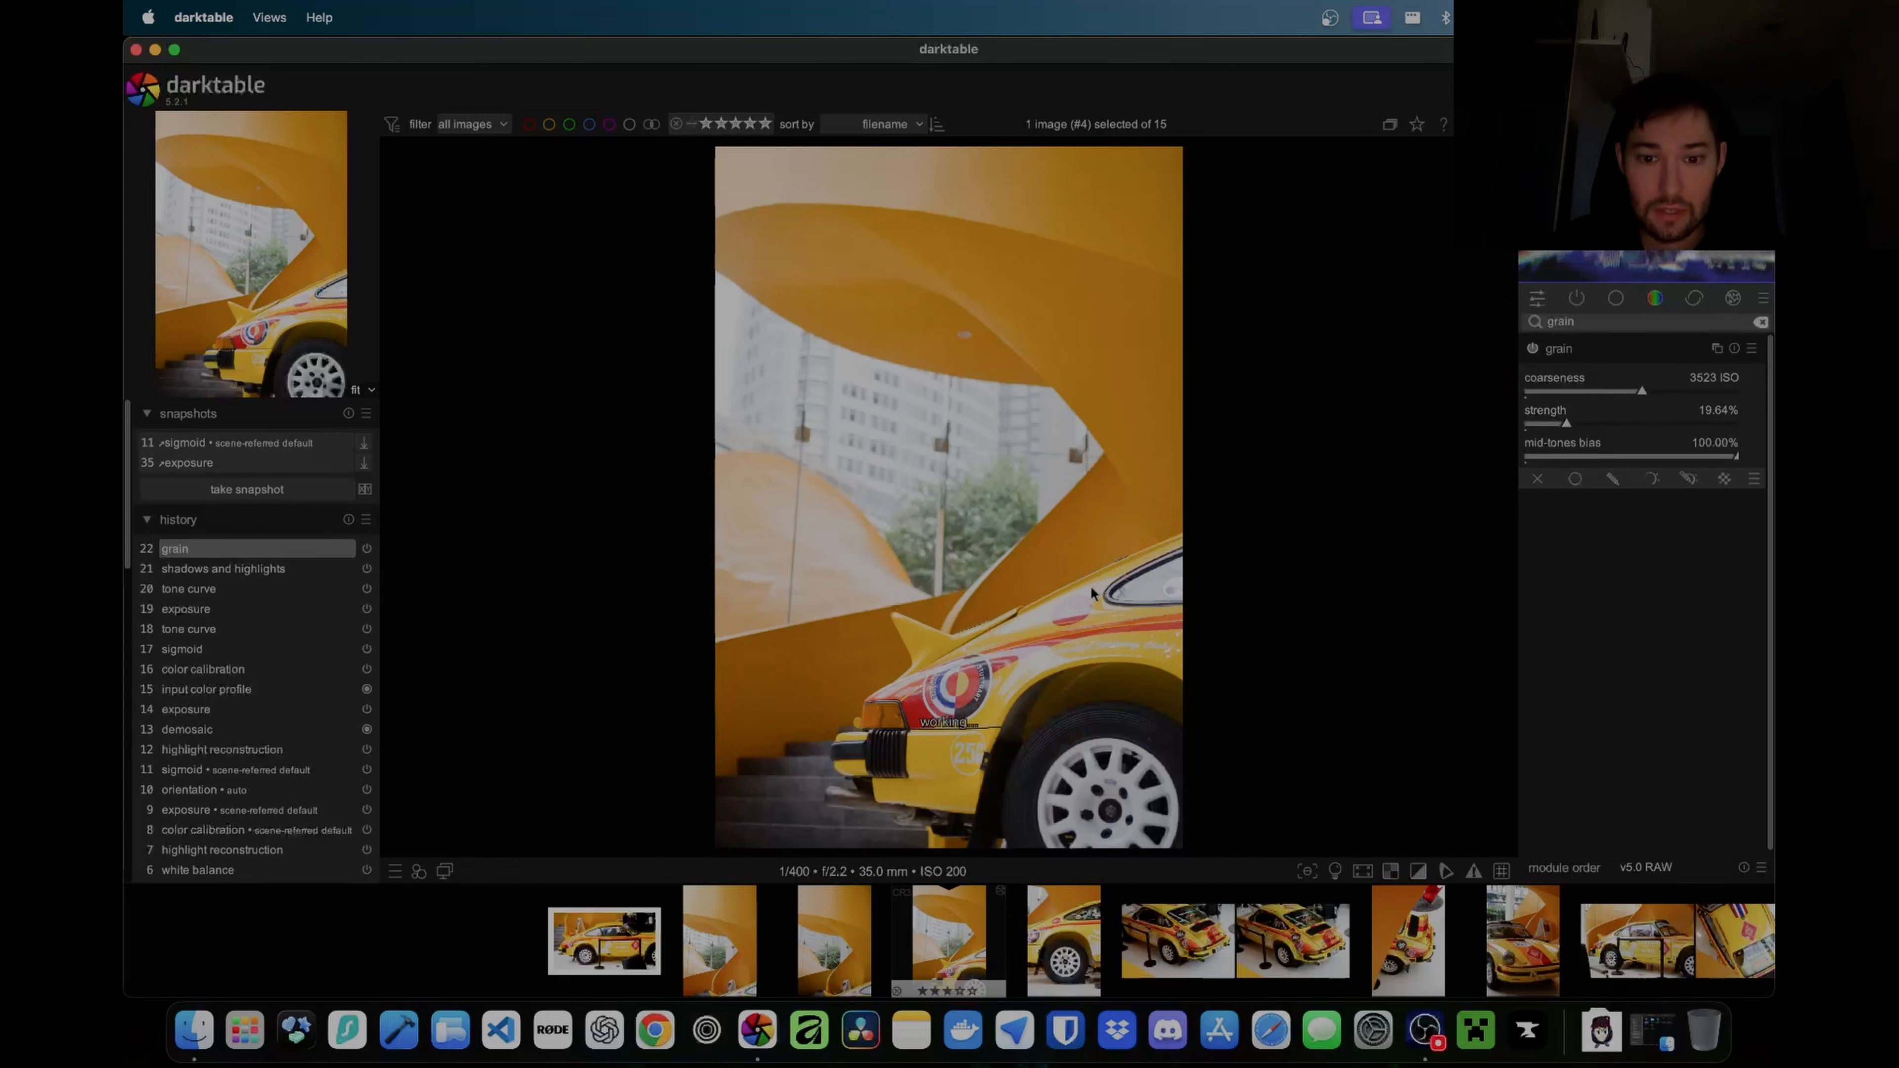
scroll(1232, 548, "up", 3)
scroll(1420, 340, "down", 3)
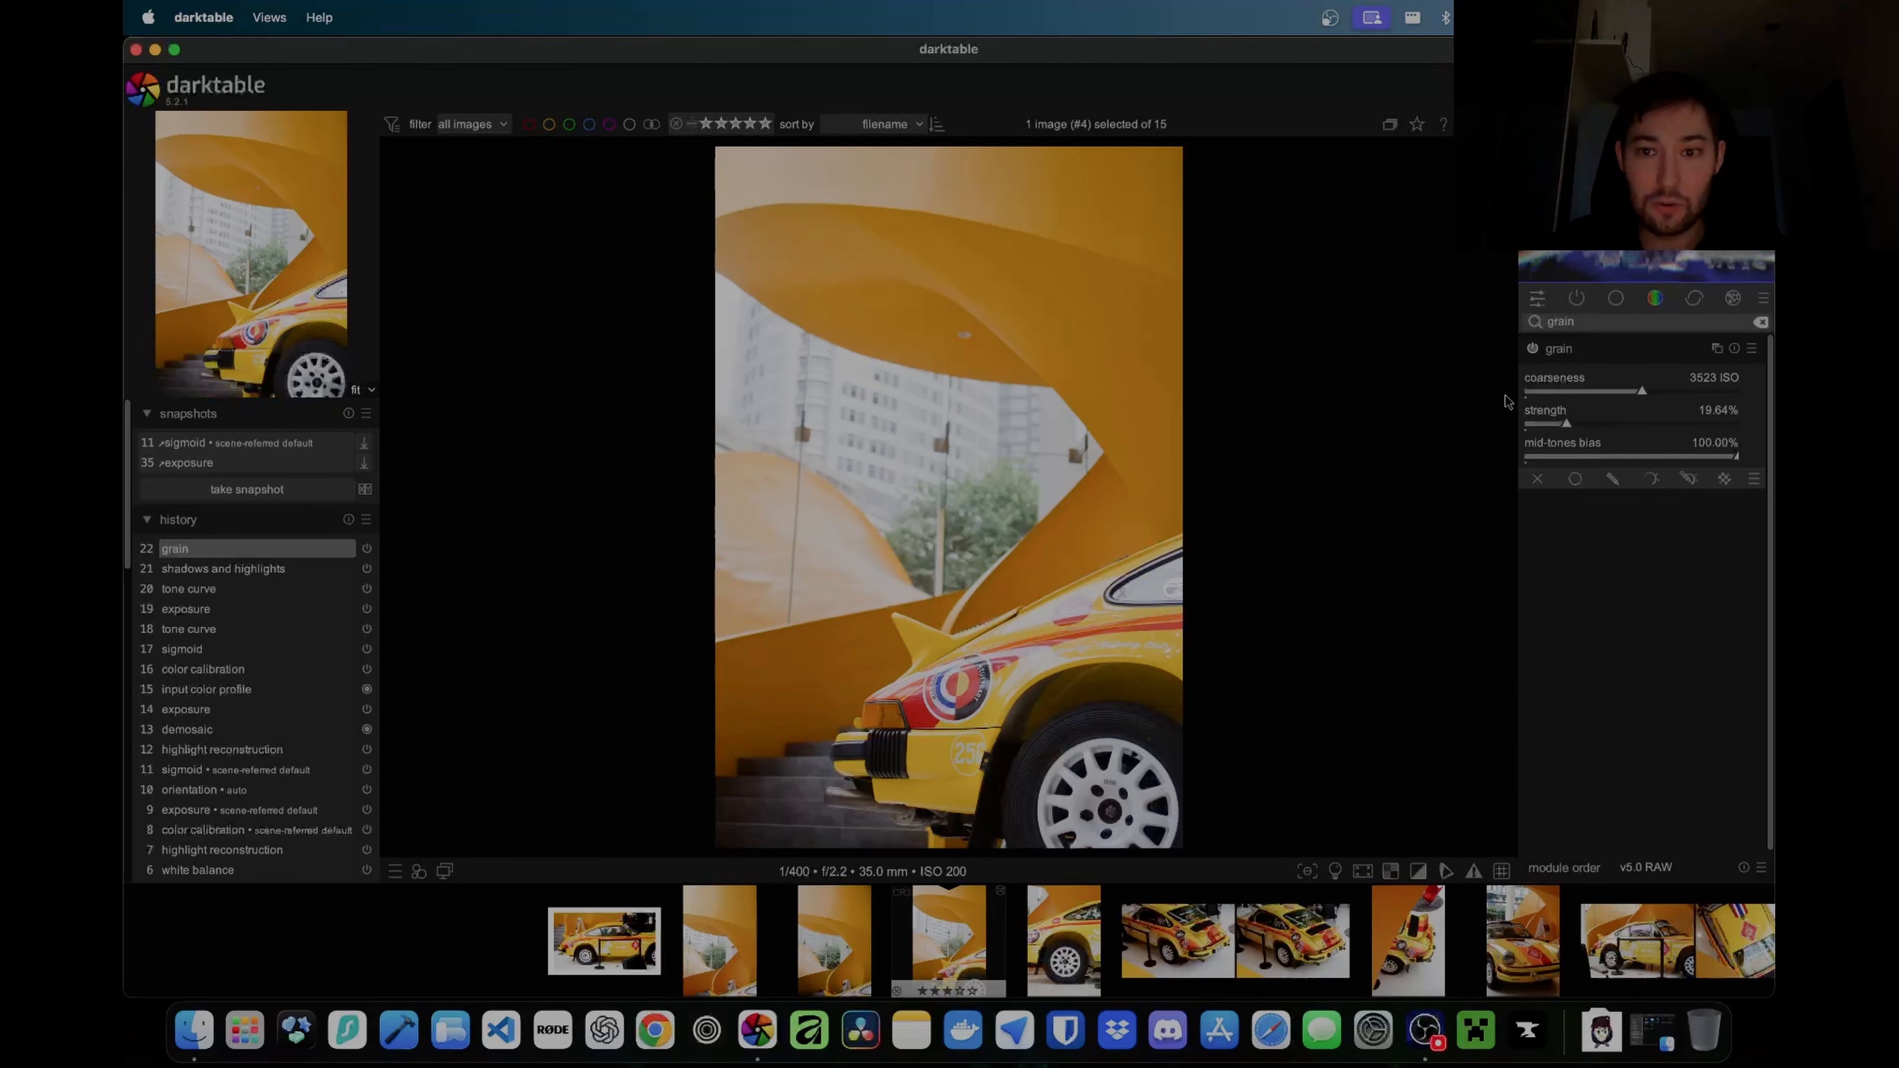
left_click_drag(1561, 424, 1546, 425)
scroll(1457, 441, "up", 2)
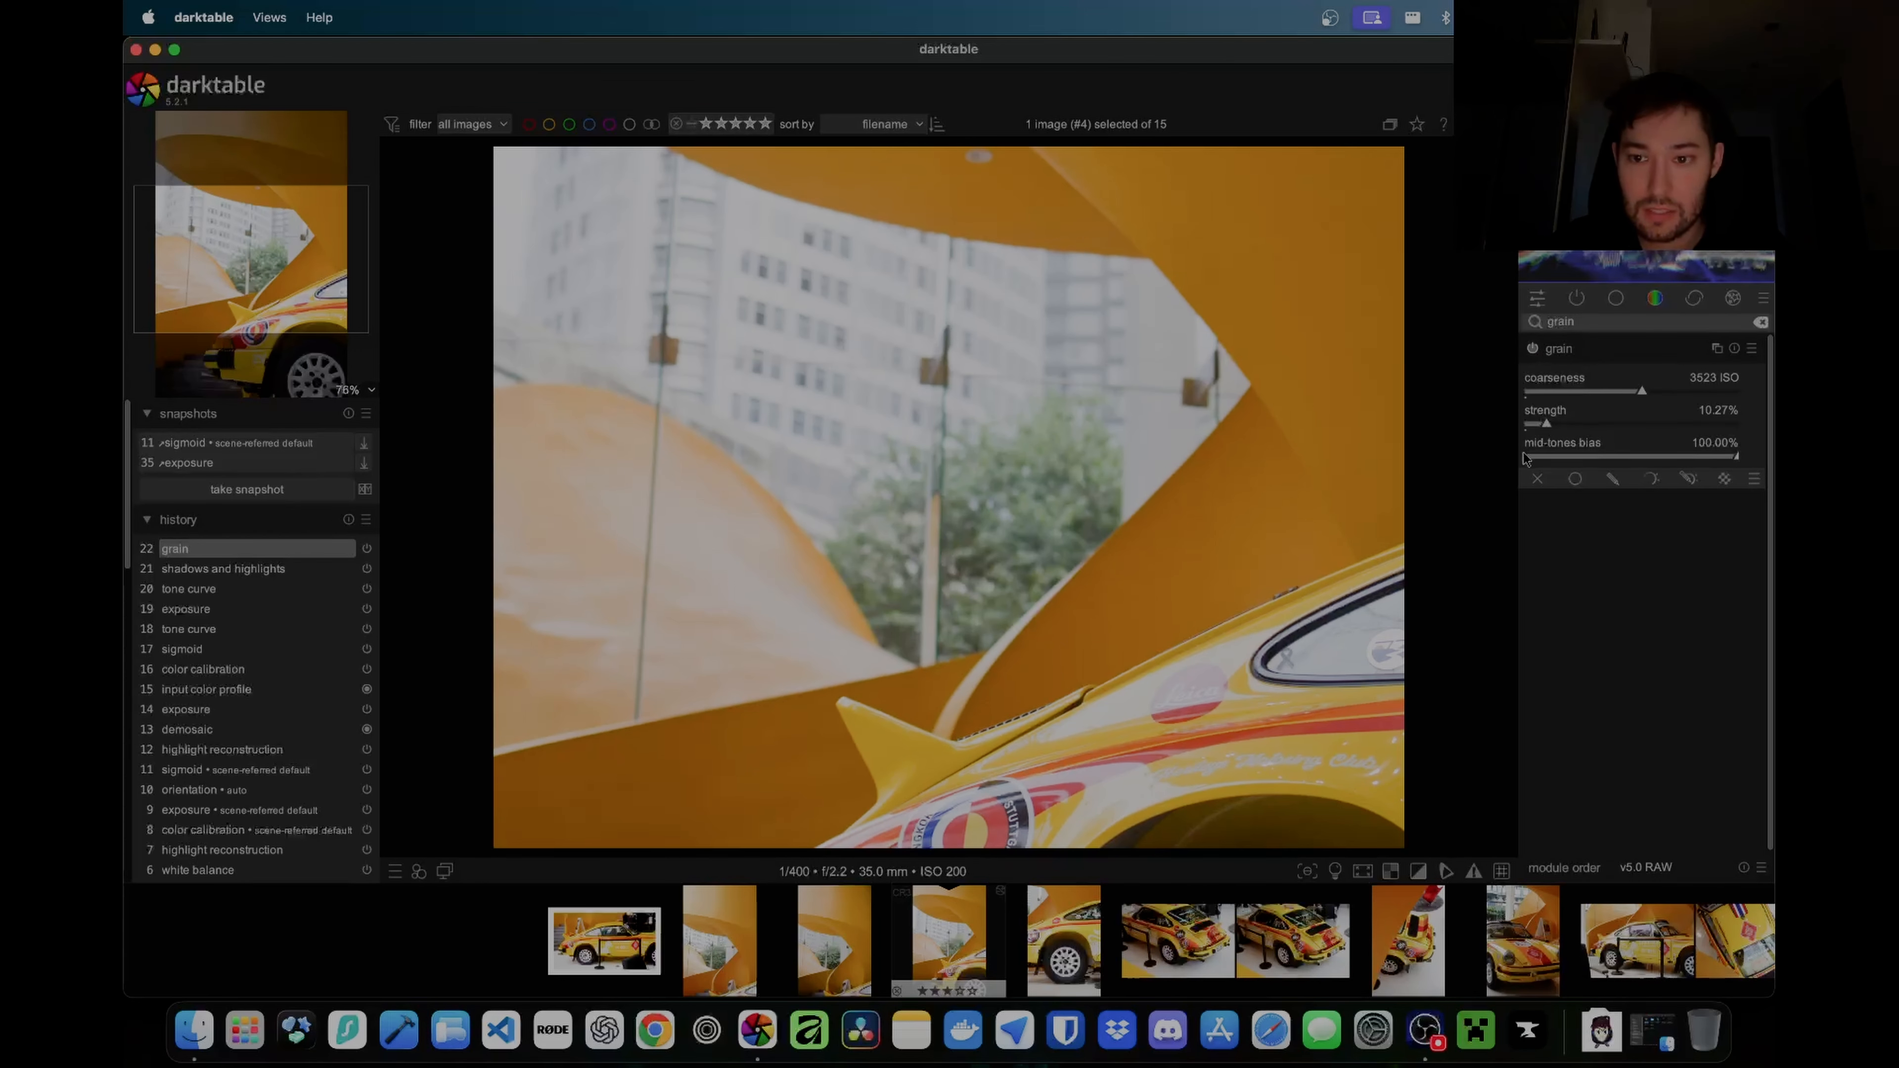
left_click_drag(1547, 425, 1513, 387)
scroll(1286, 456, "down", 2)
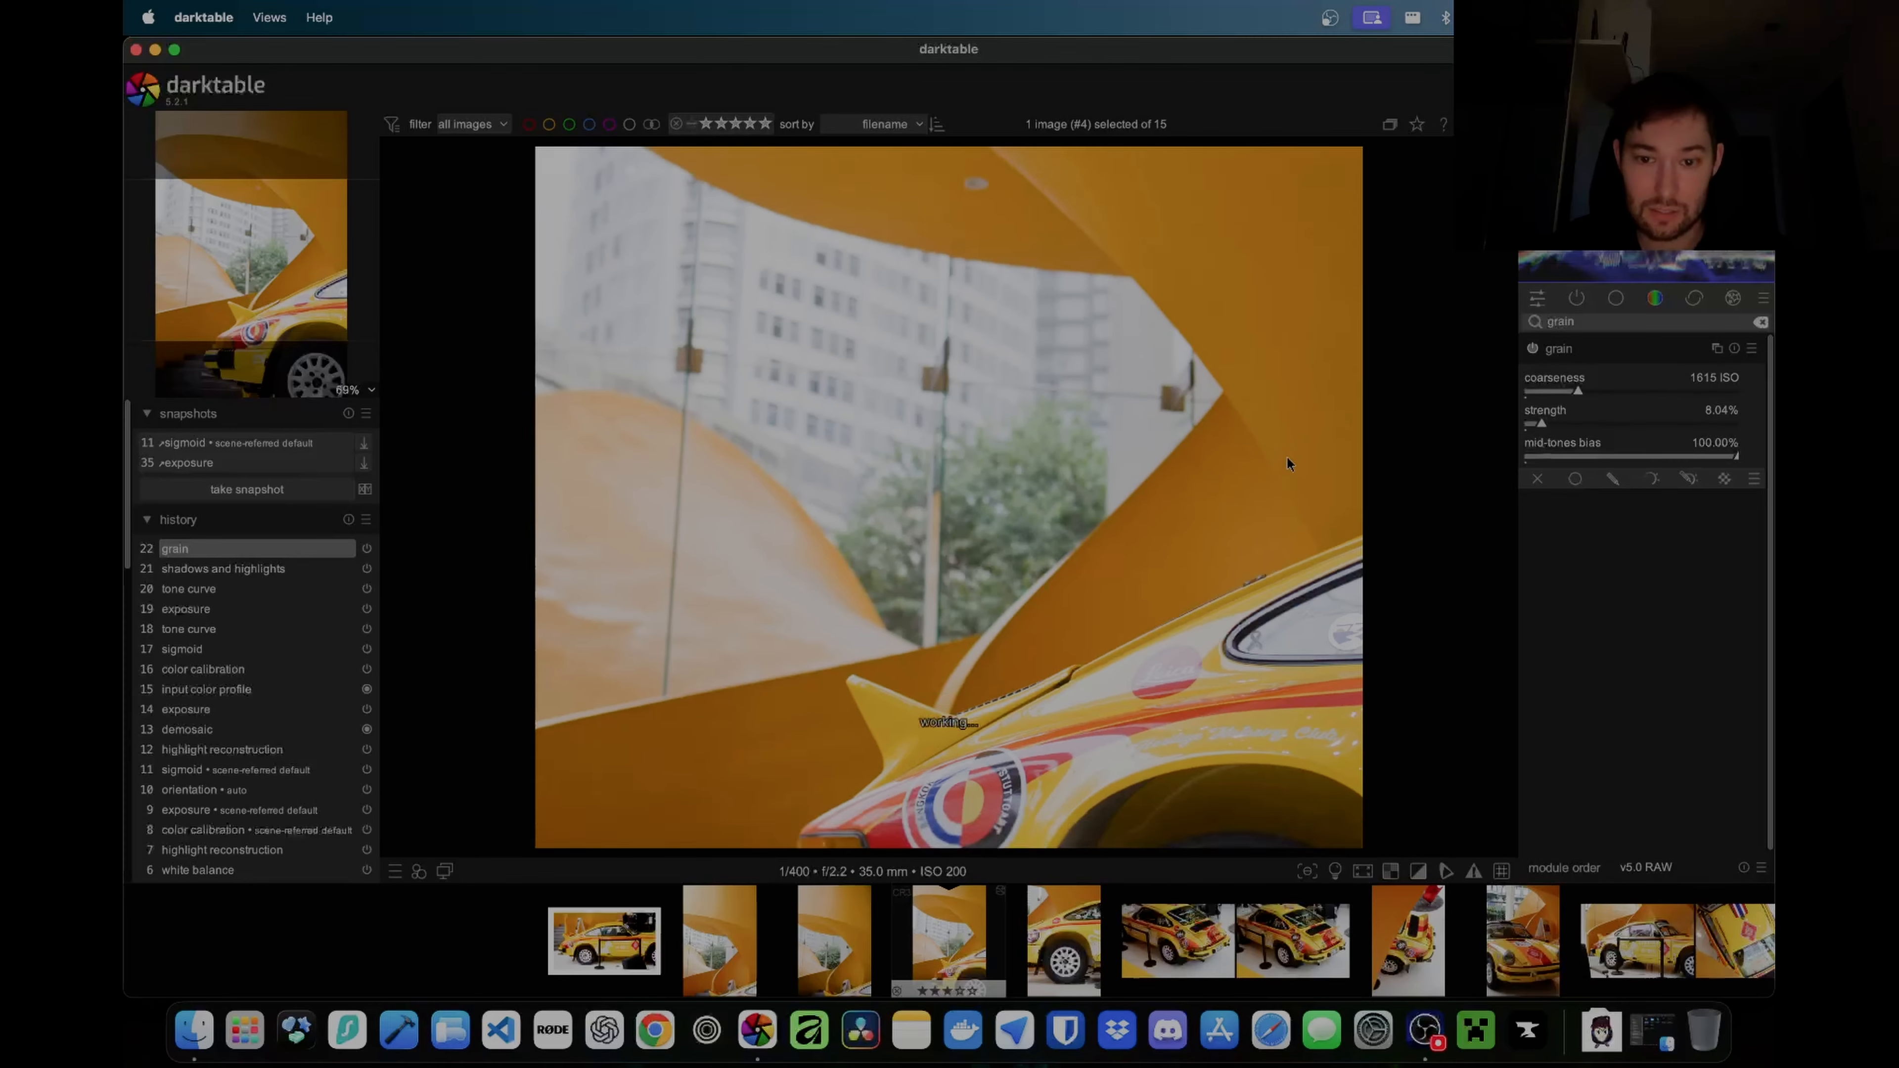
Step: Clear the module search, find the framing module among the effects, and enable it to put a constant 10% border around the photo
key("BackSpace")
key("BackSpace")
key("BackSpace")
key("BackSpace")
key("BackSpace")
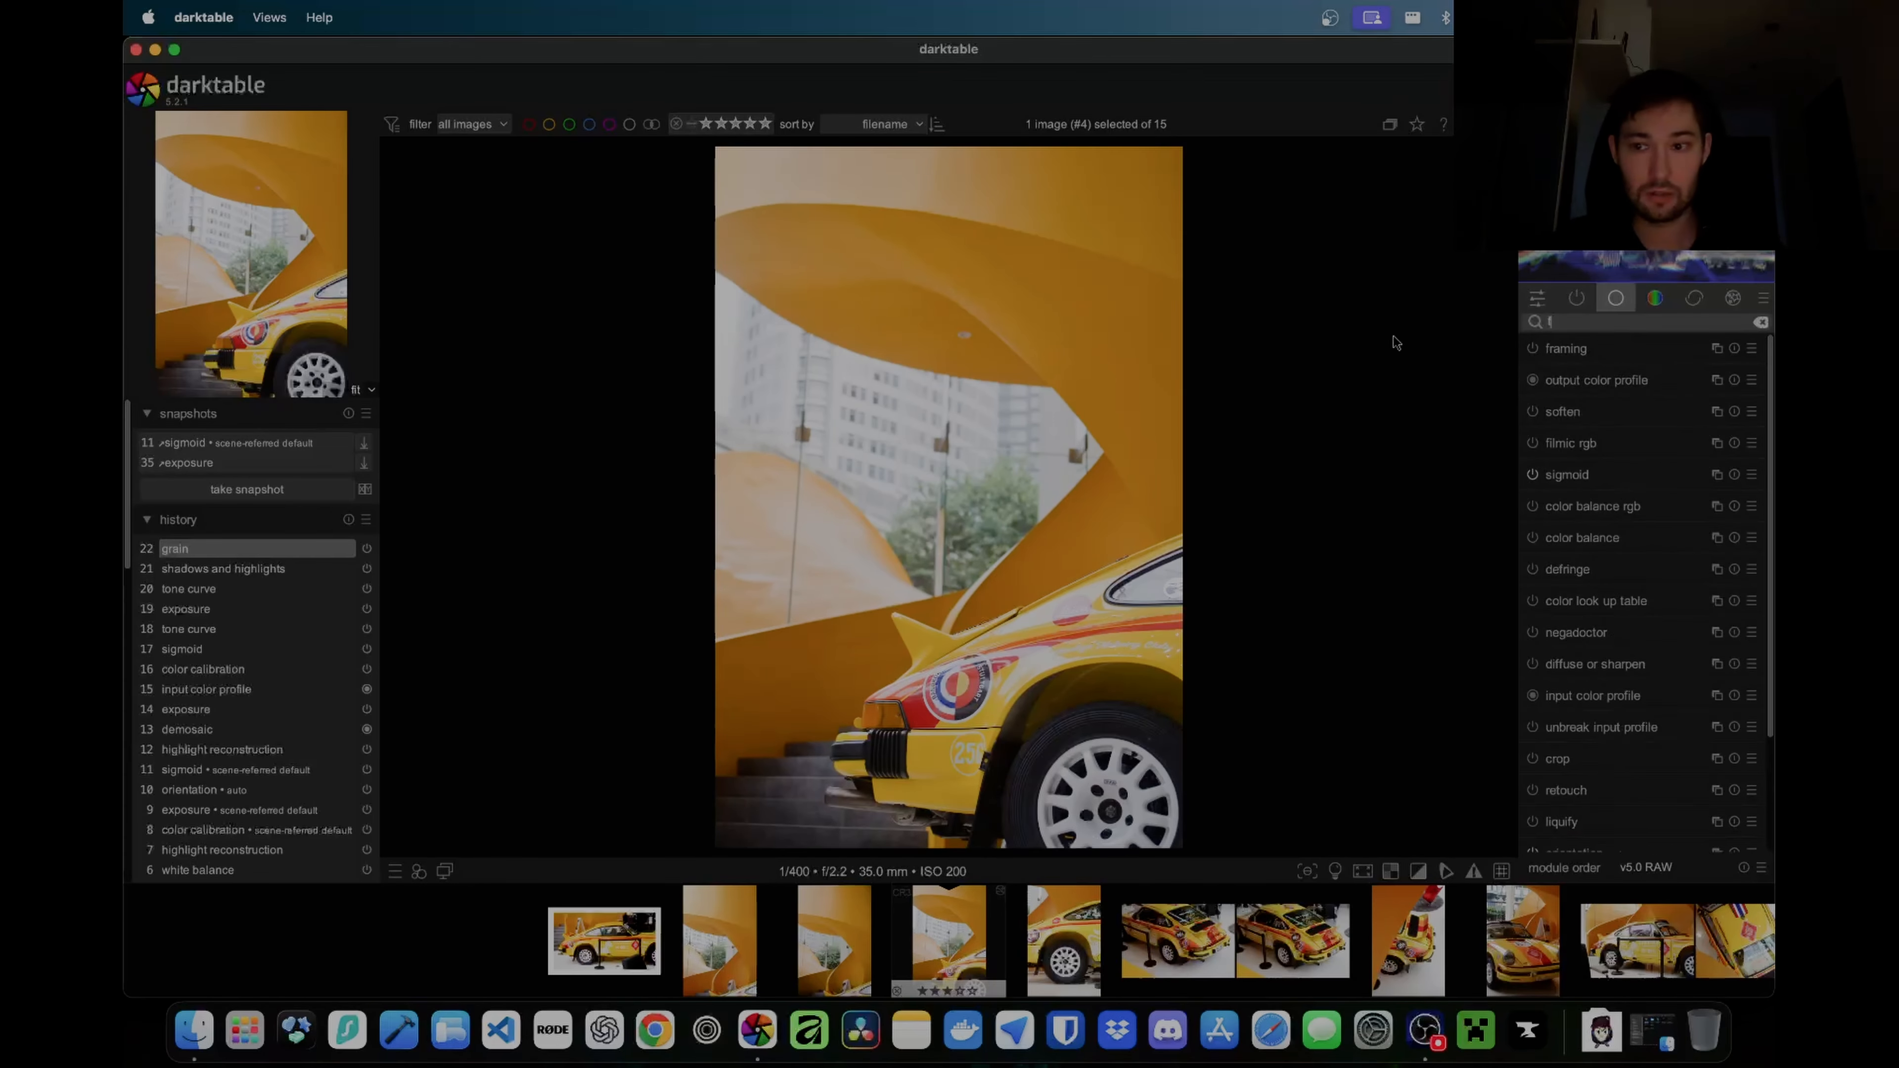
type("frame")
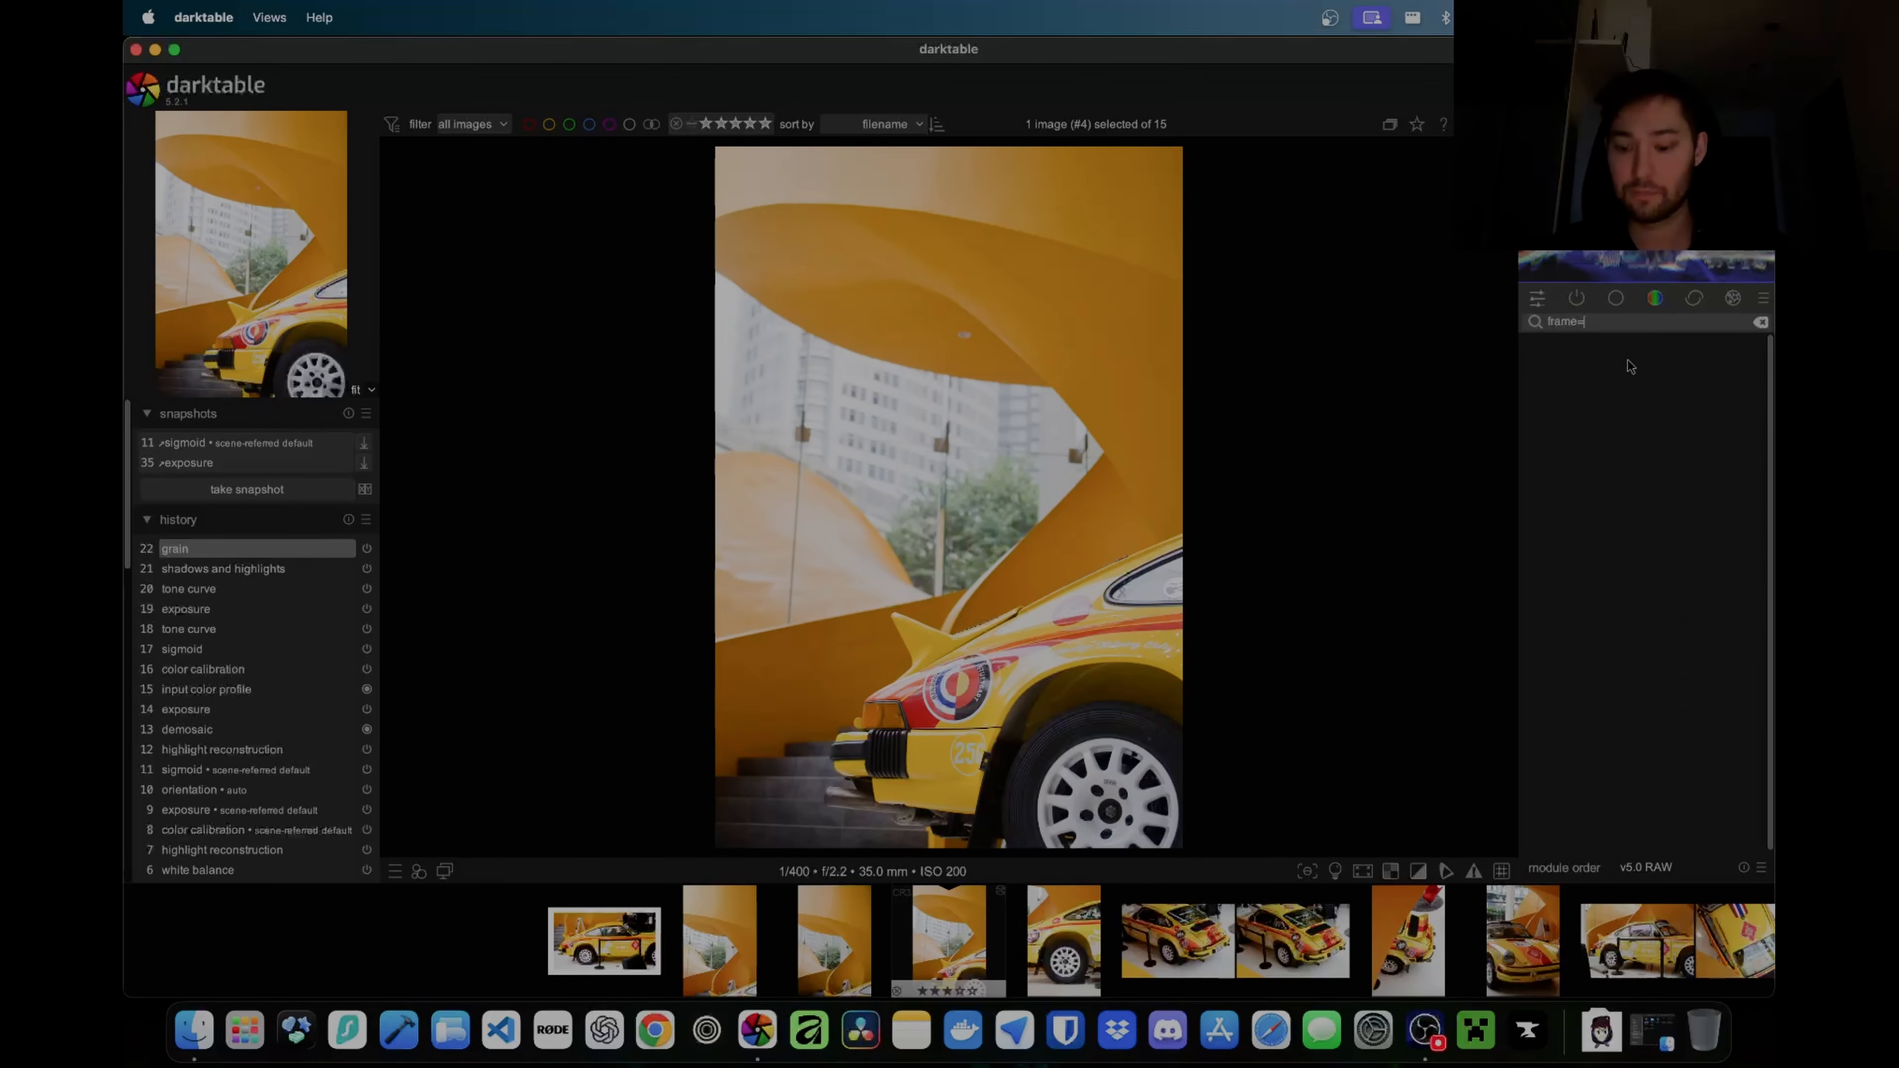
left_click(1760, 322)
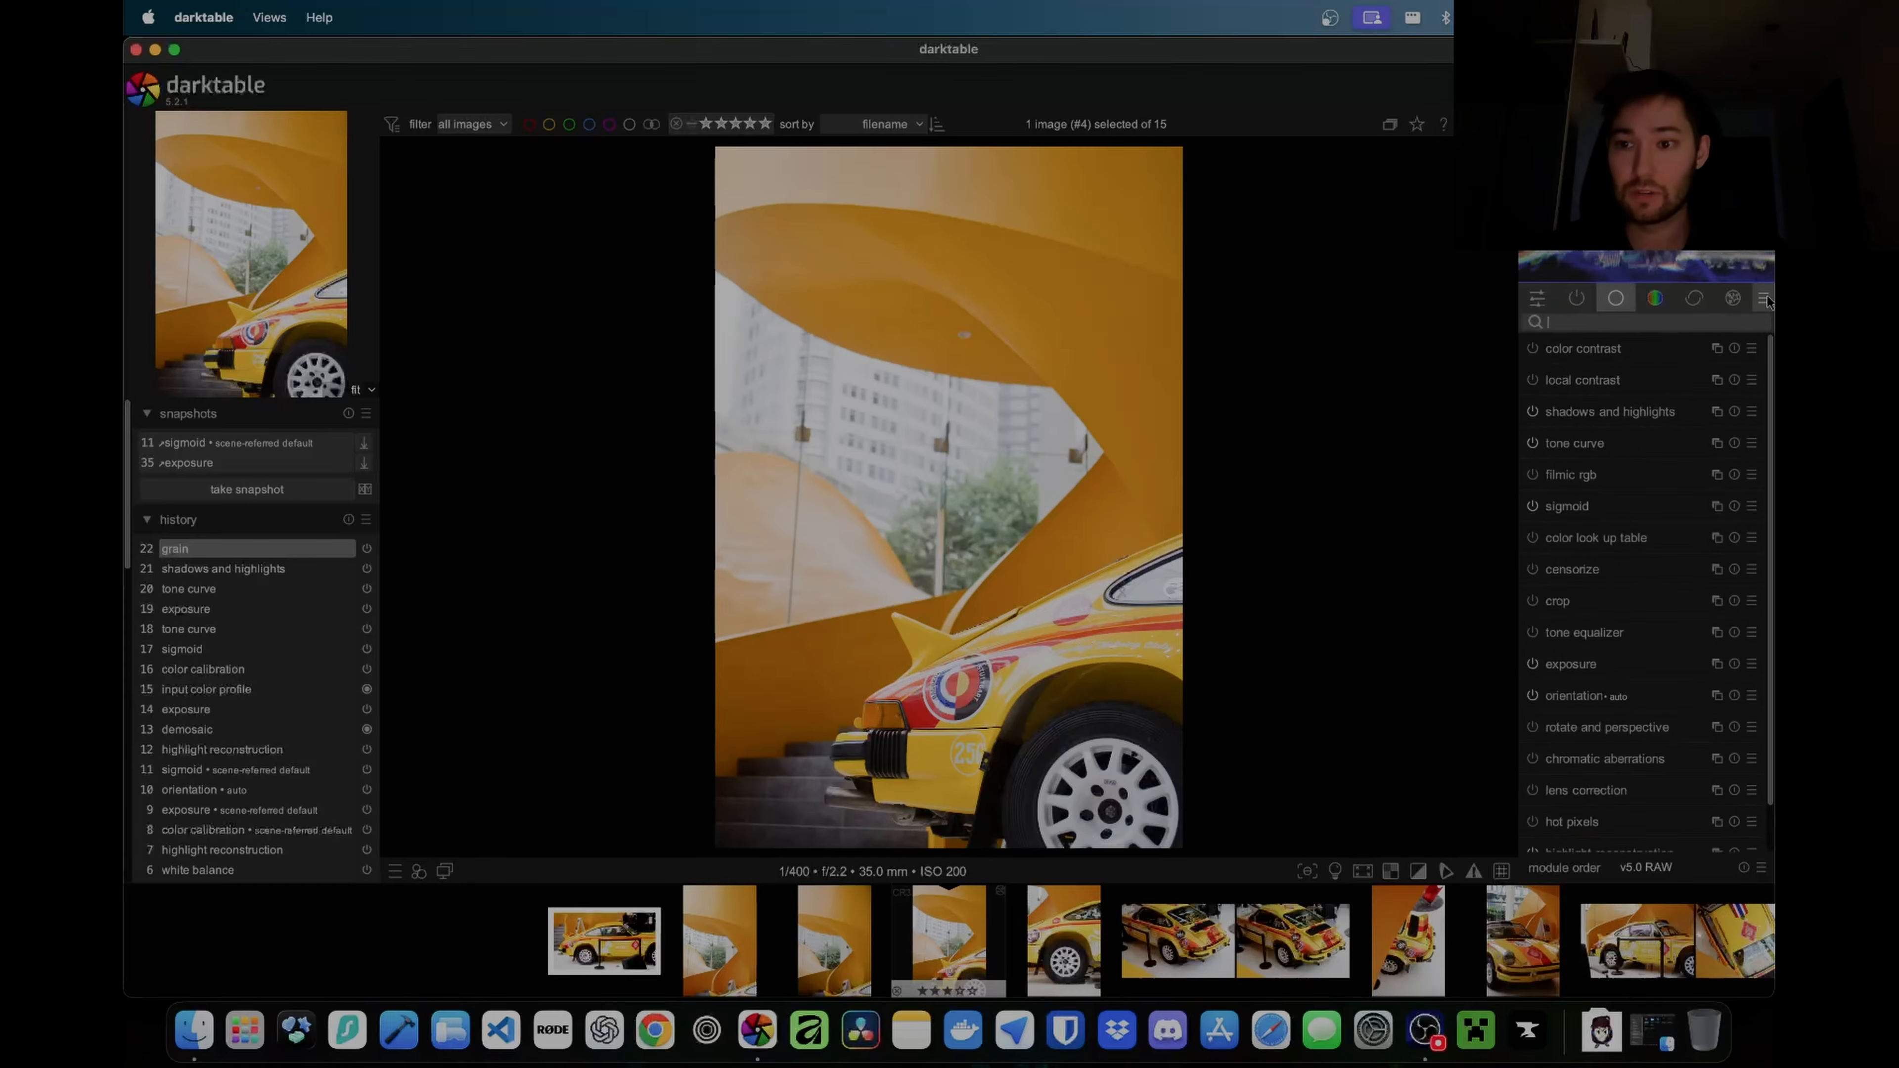
left_click(1733, 297)
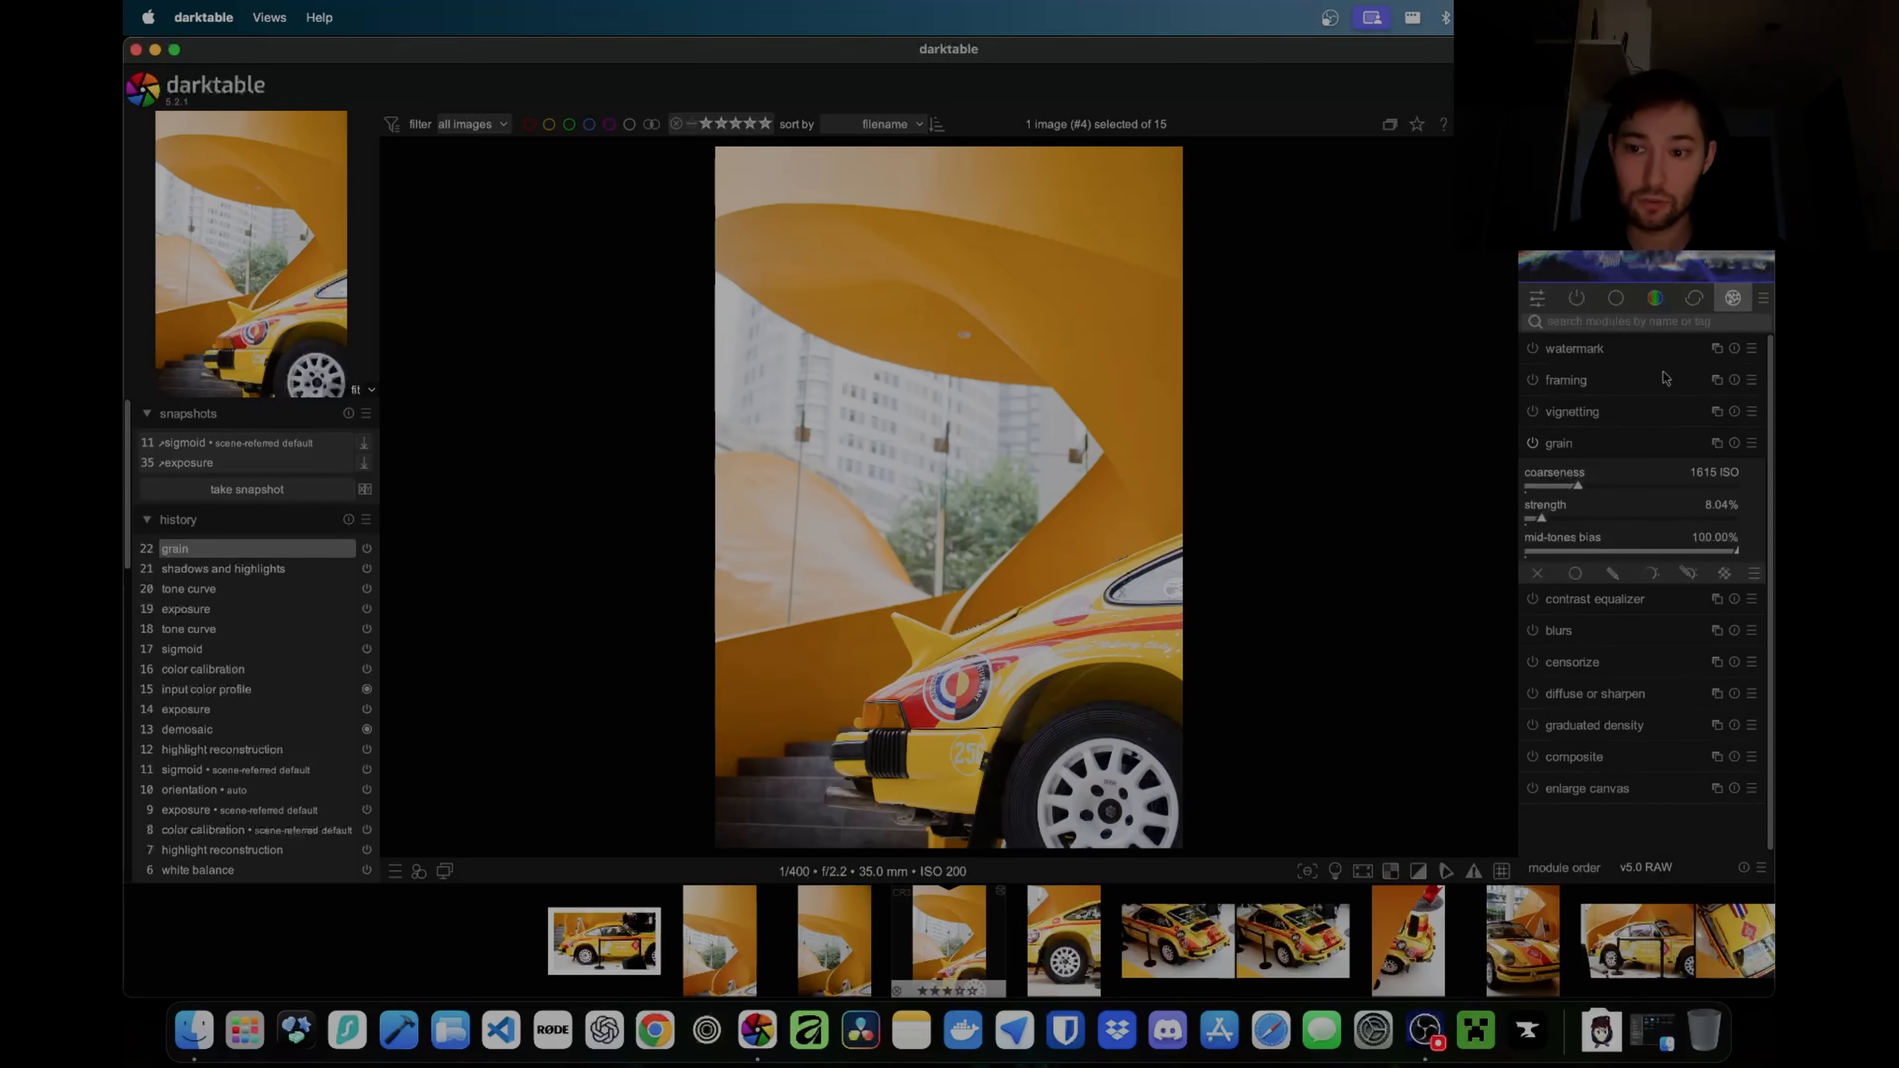
left_click(1566, 379)
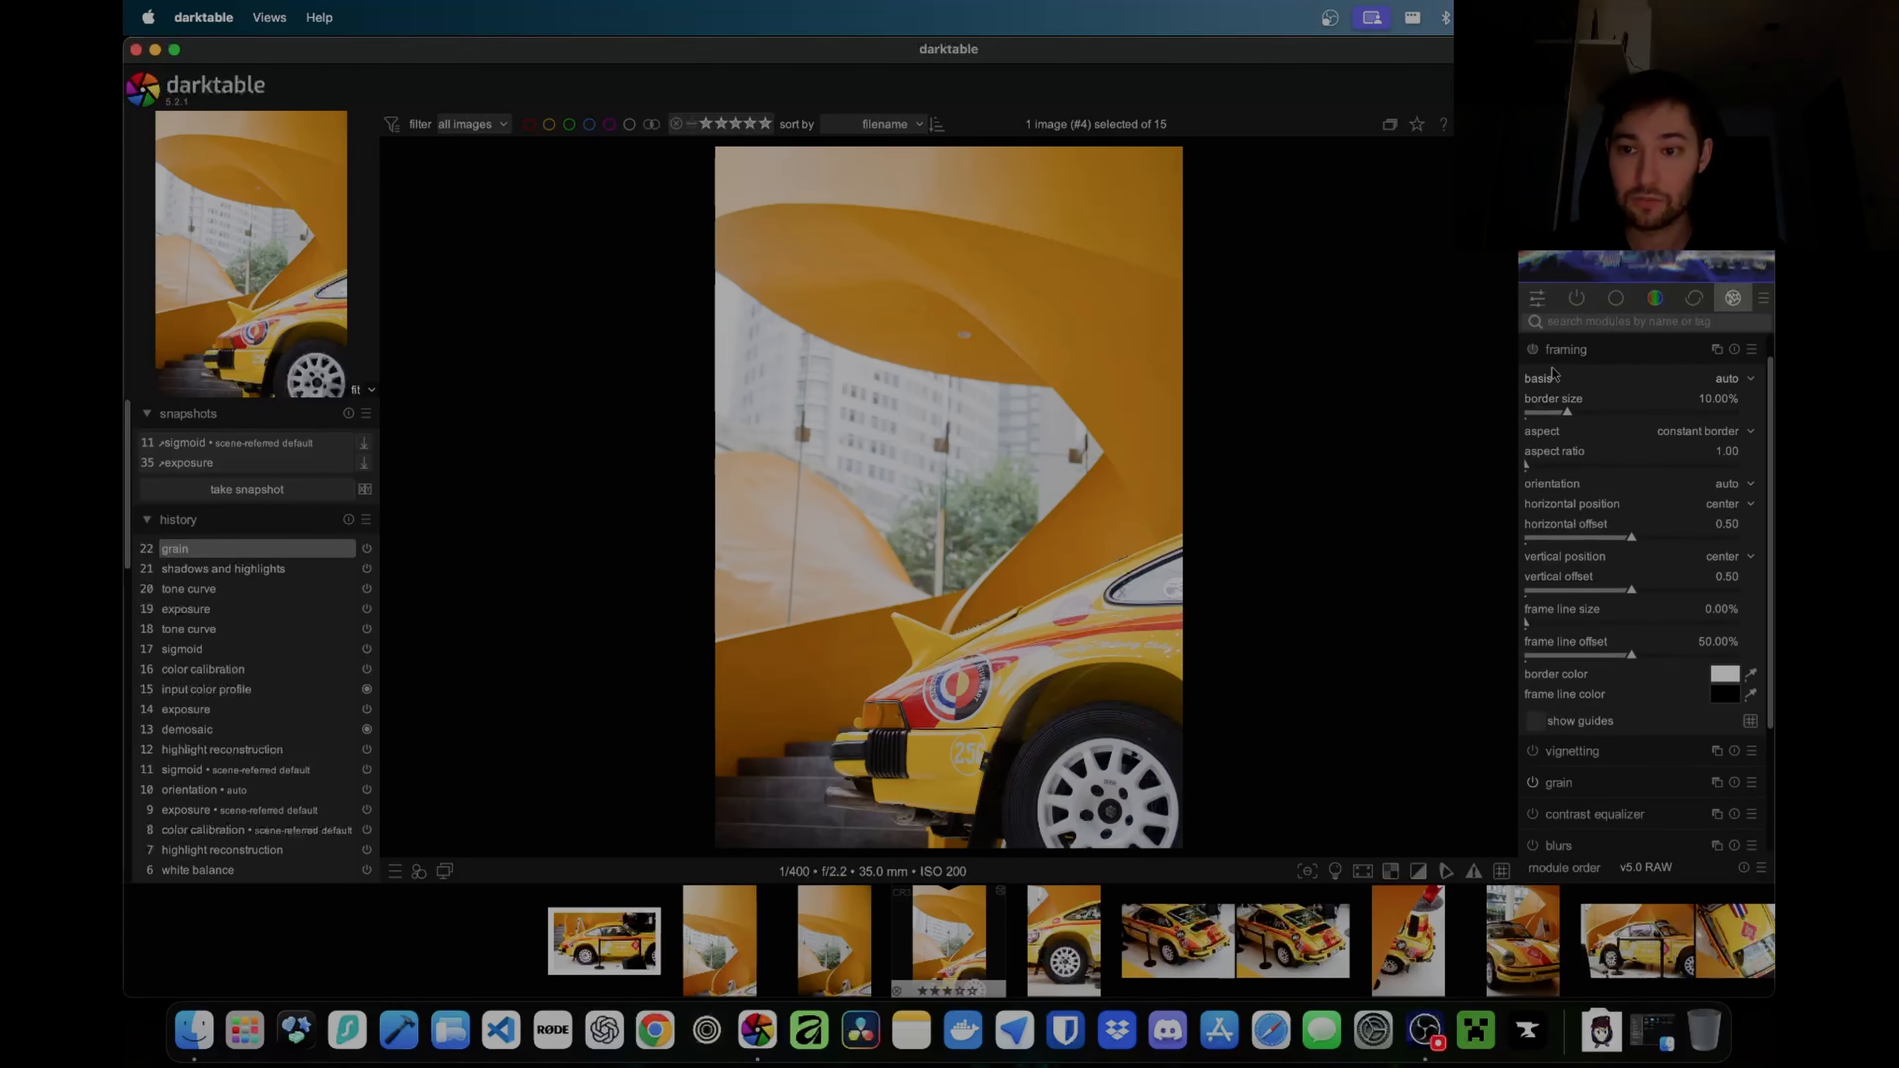
left_click(1533, 350)
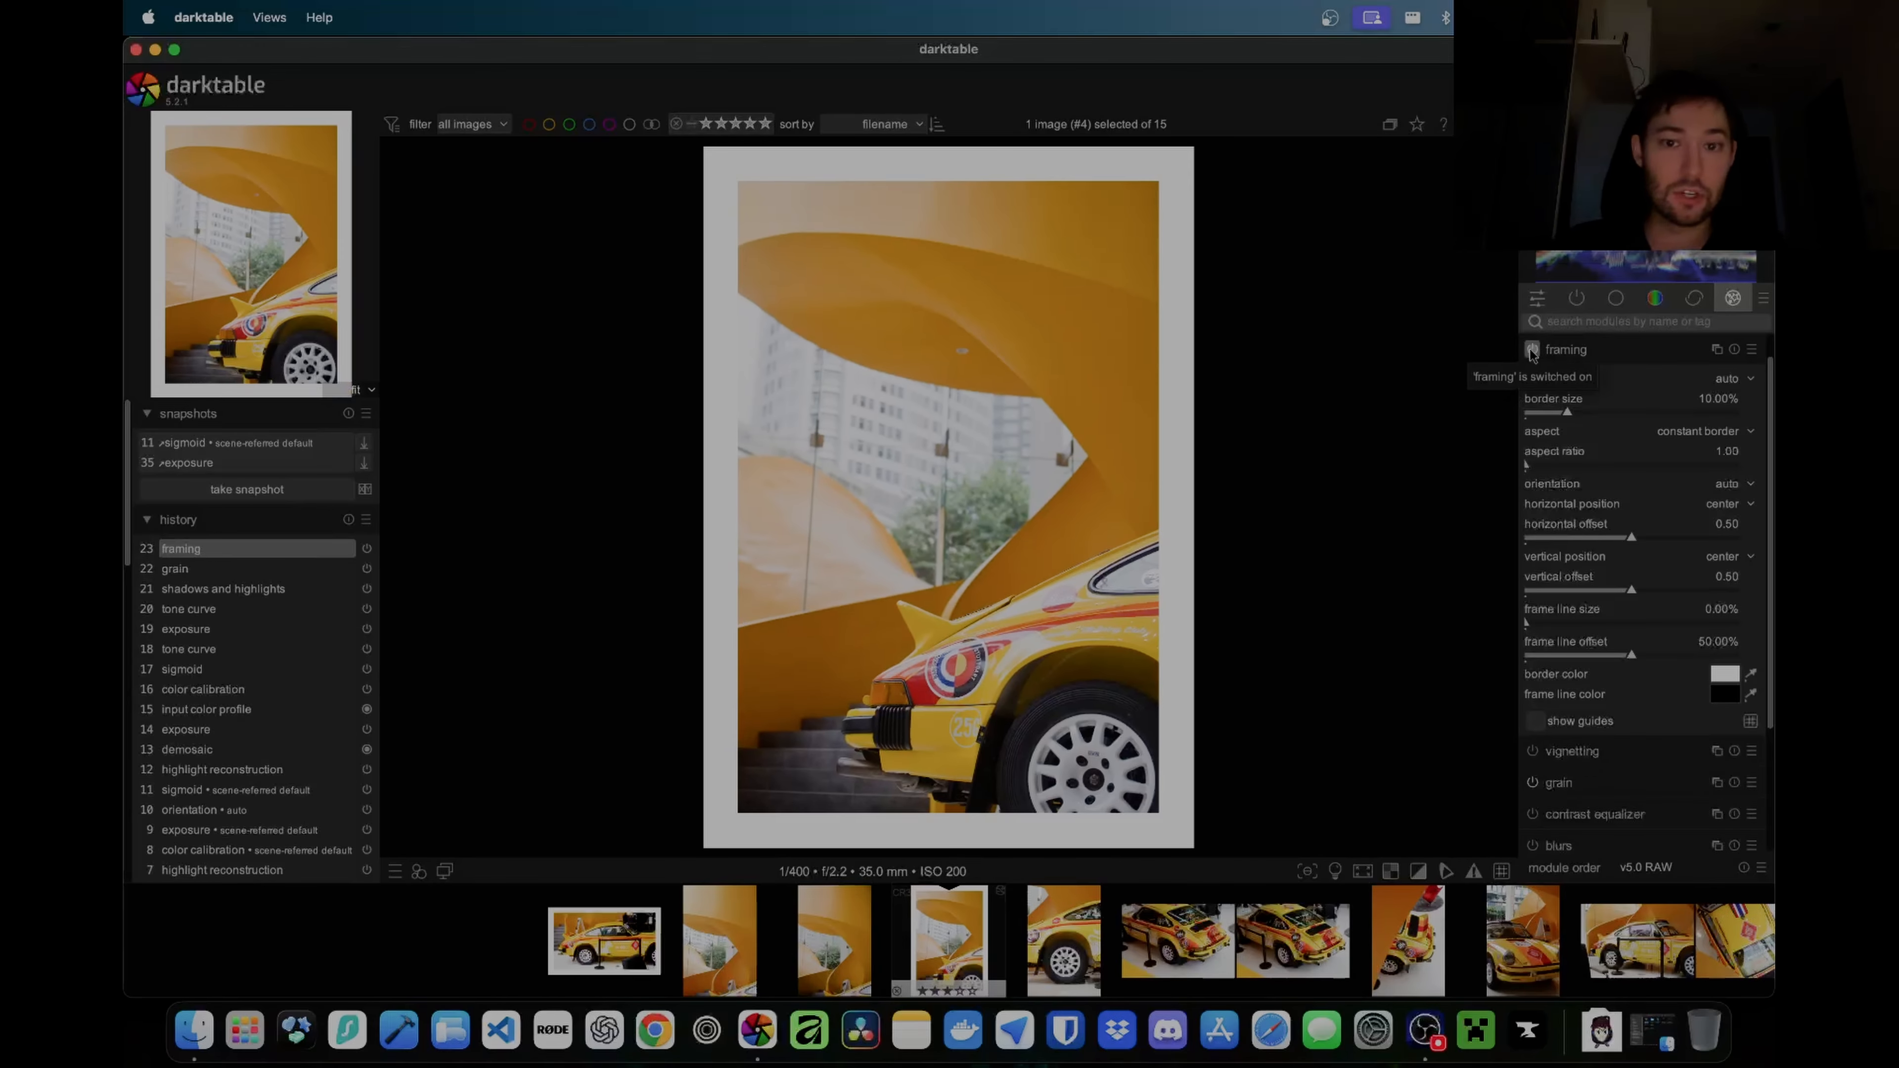
Step: Open the close-up photo of the car's wheel, find the exposure module by searching for "expo", and set the exposure to about +0.906 EV
key("4")
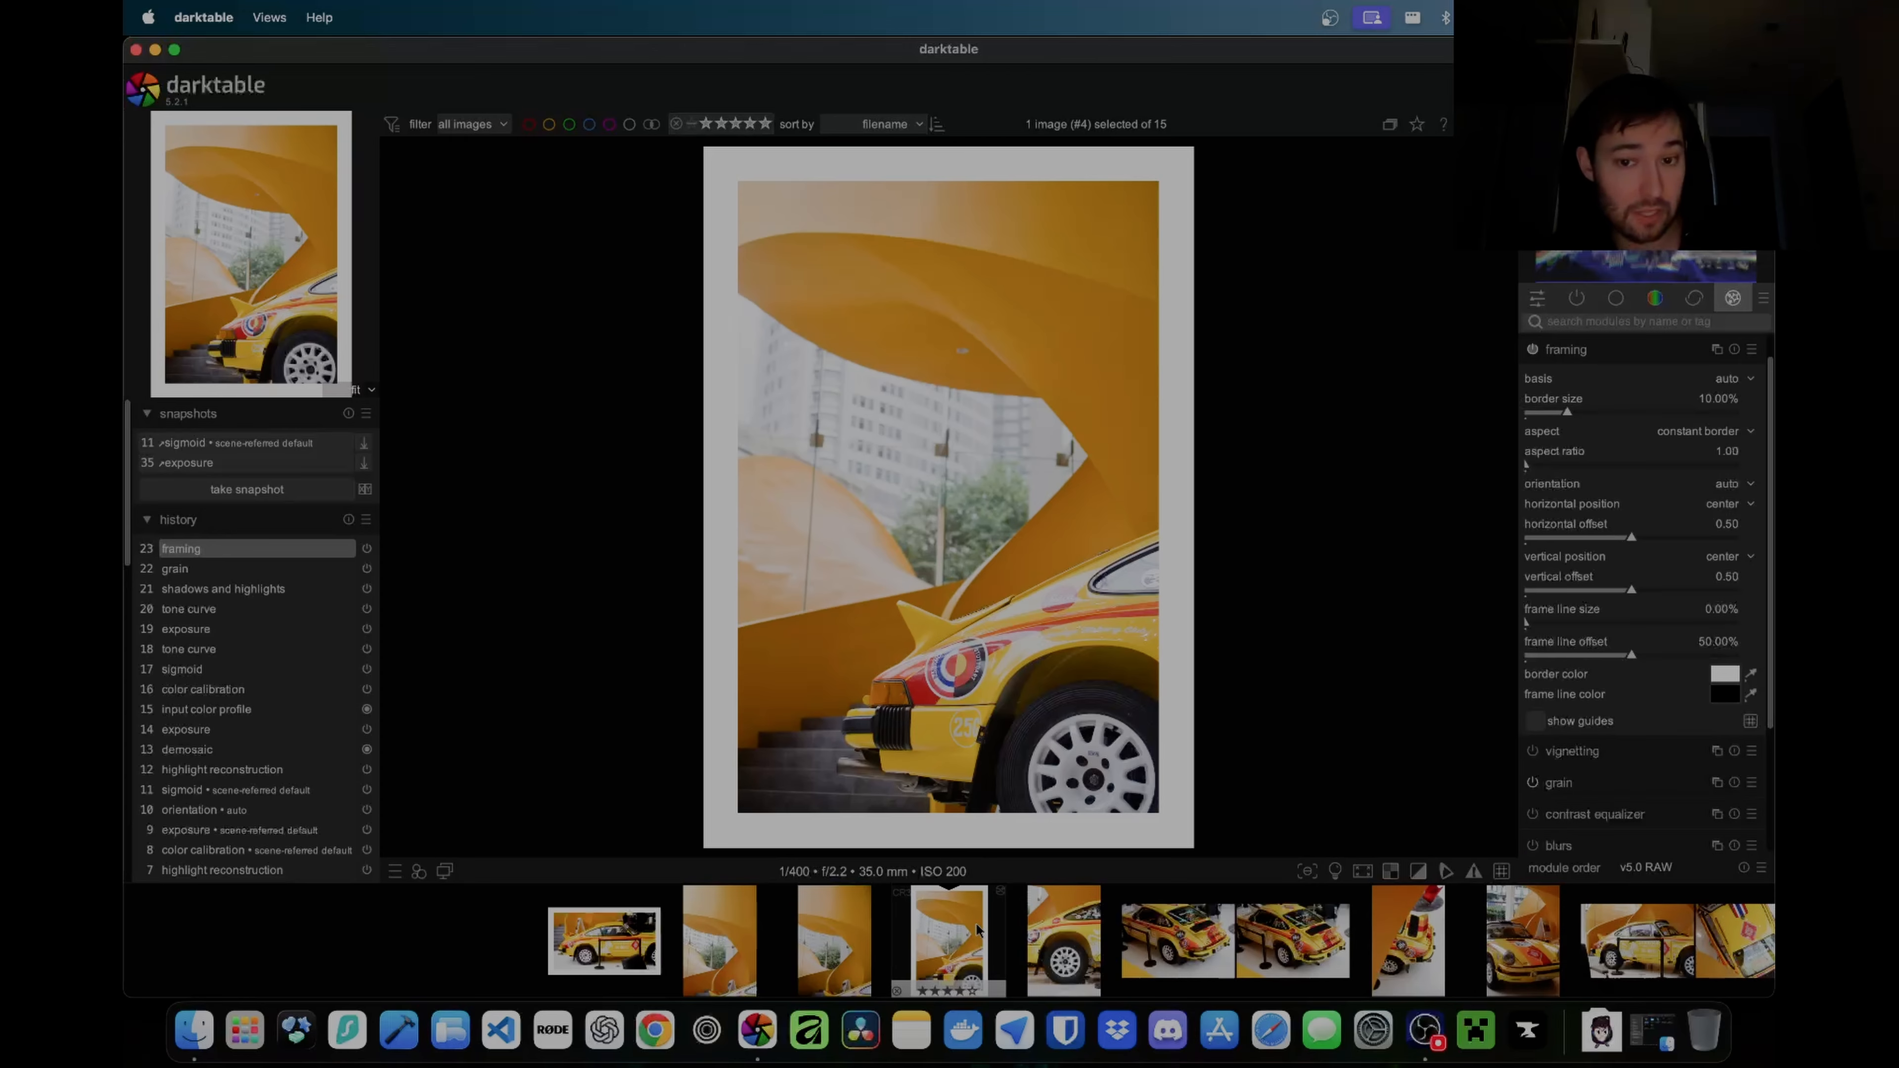
left_click(1085, 931)
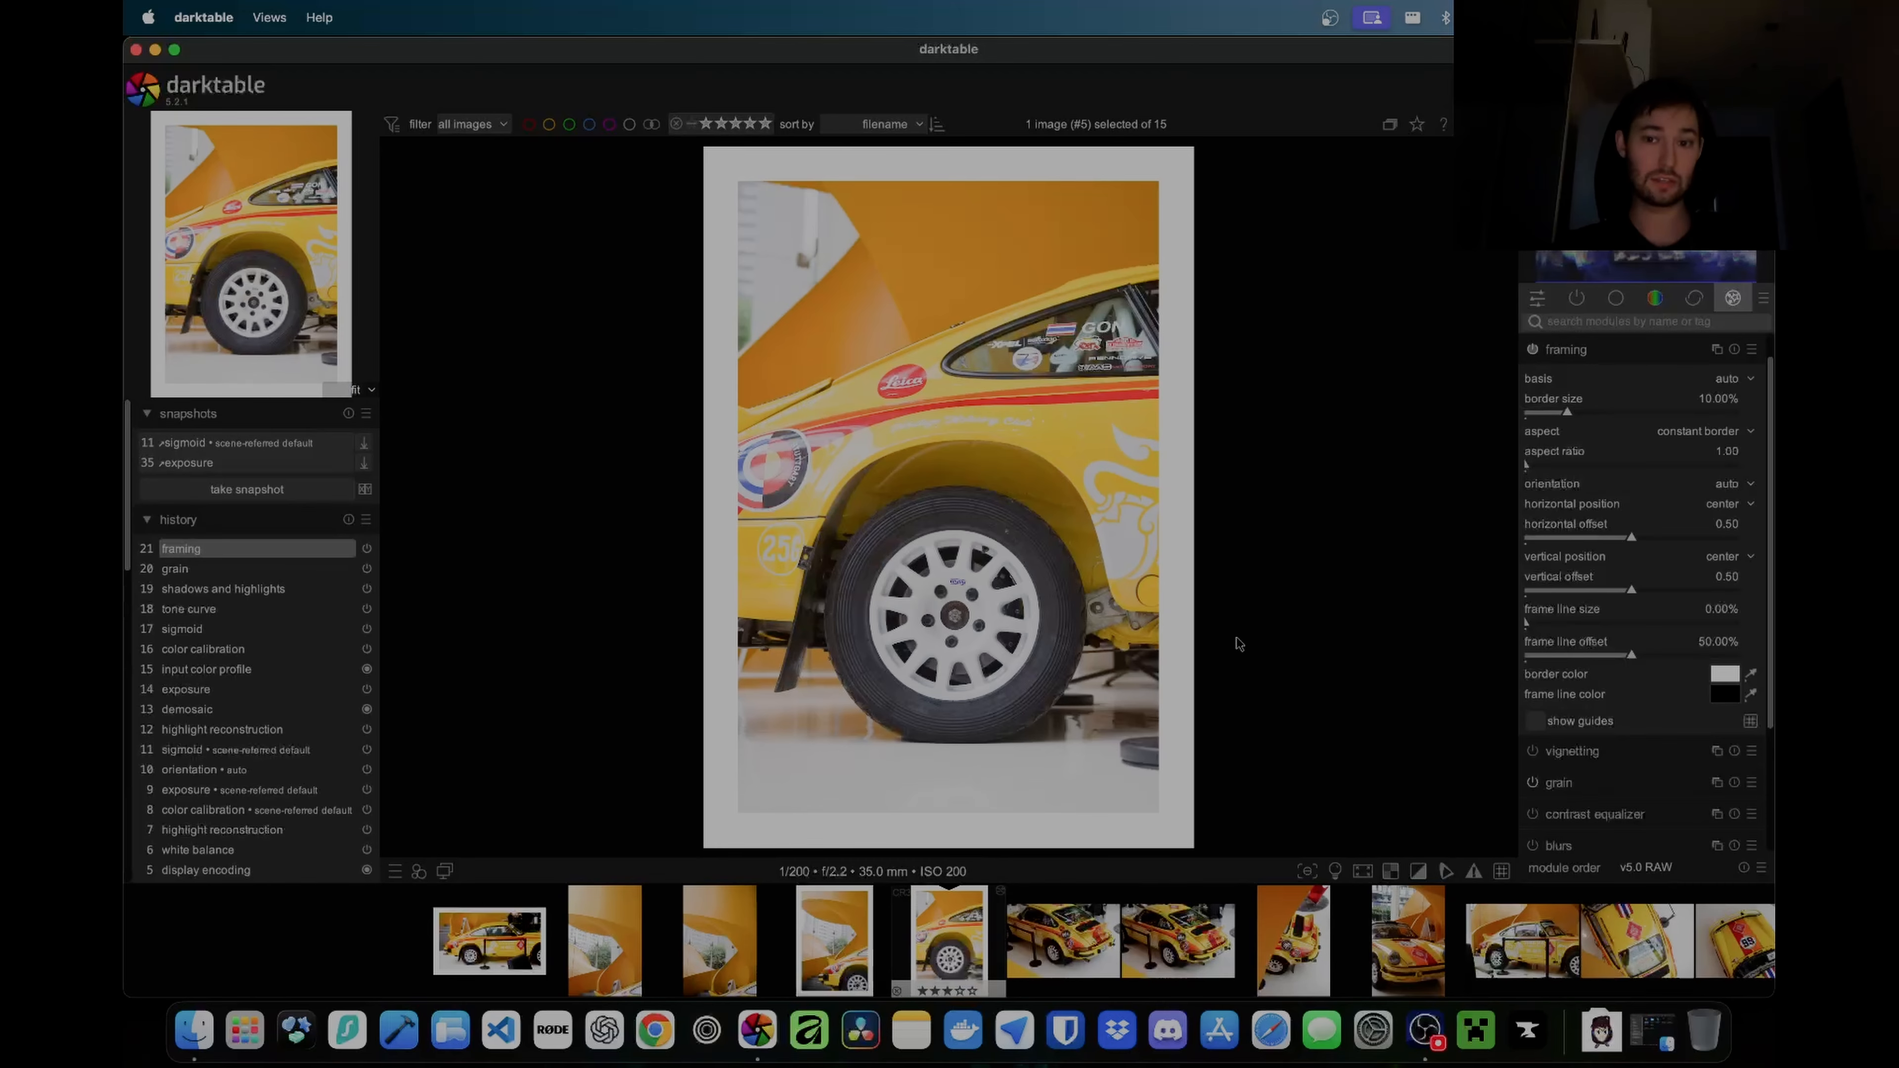
key("ctrl+f")
type("expo")
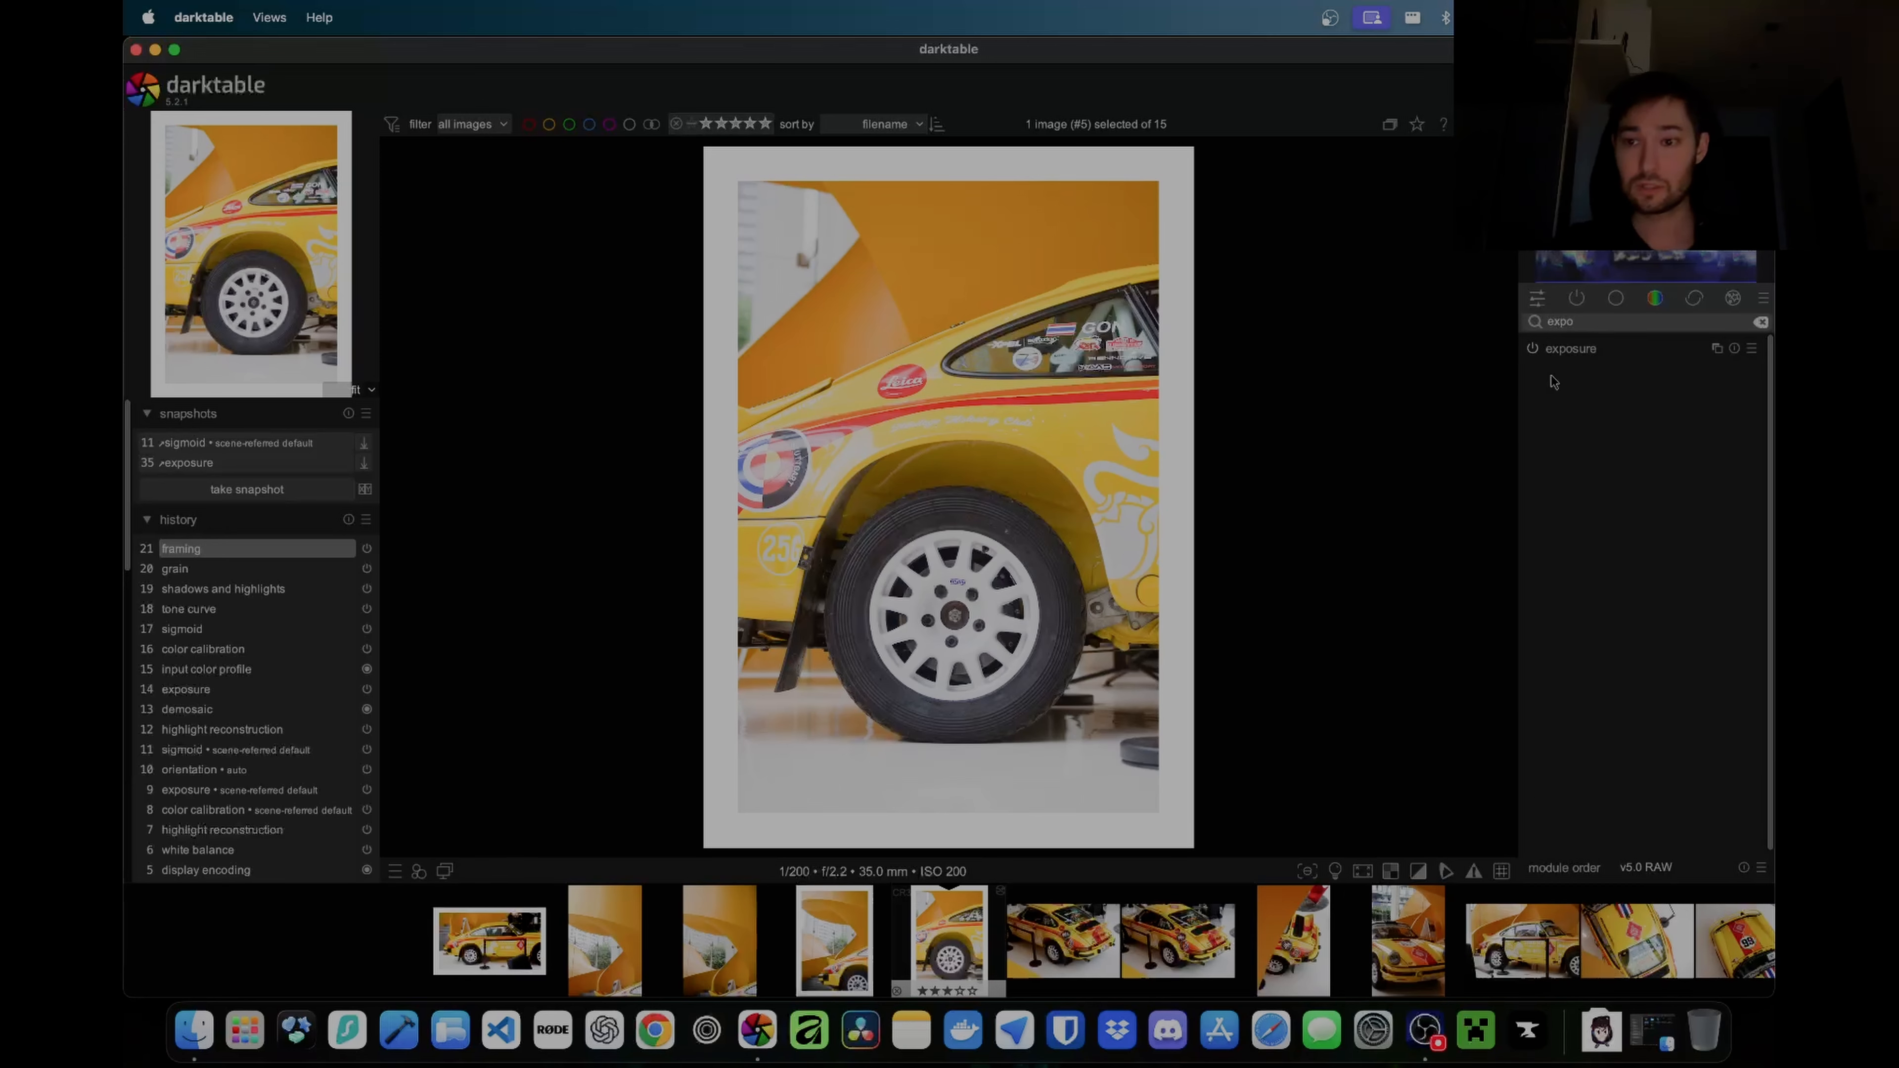
left_click(1573, 350)
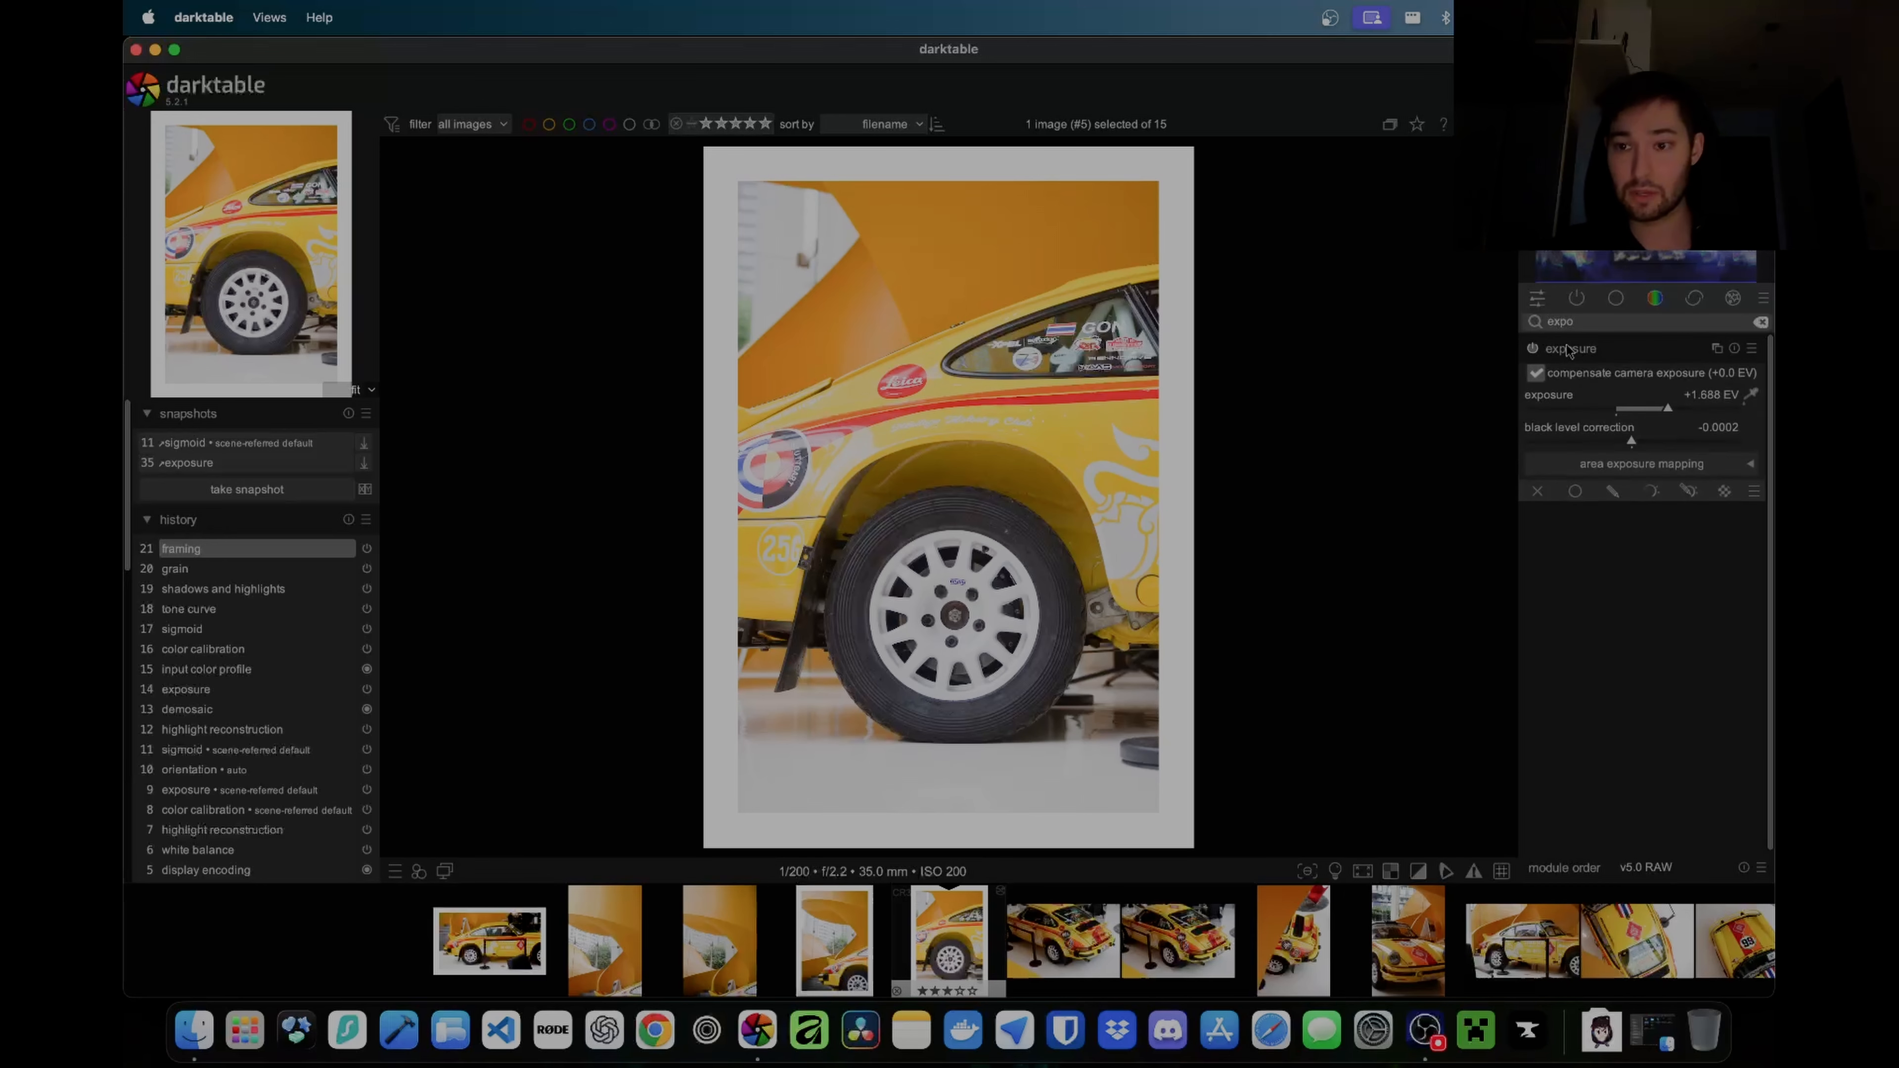
left_click(1658, 438)
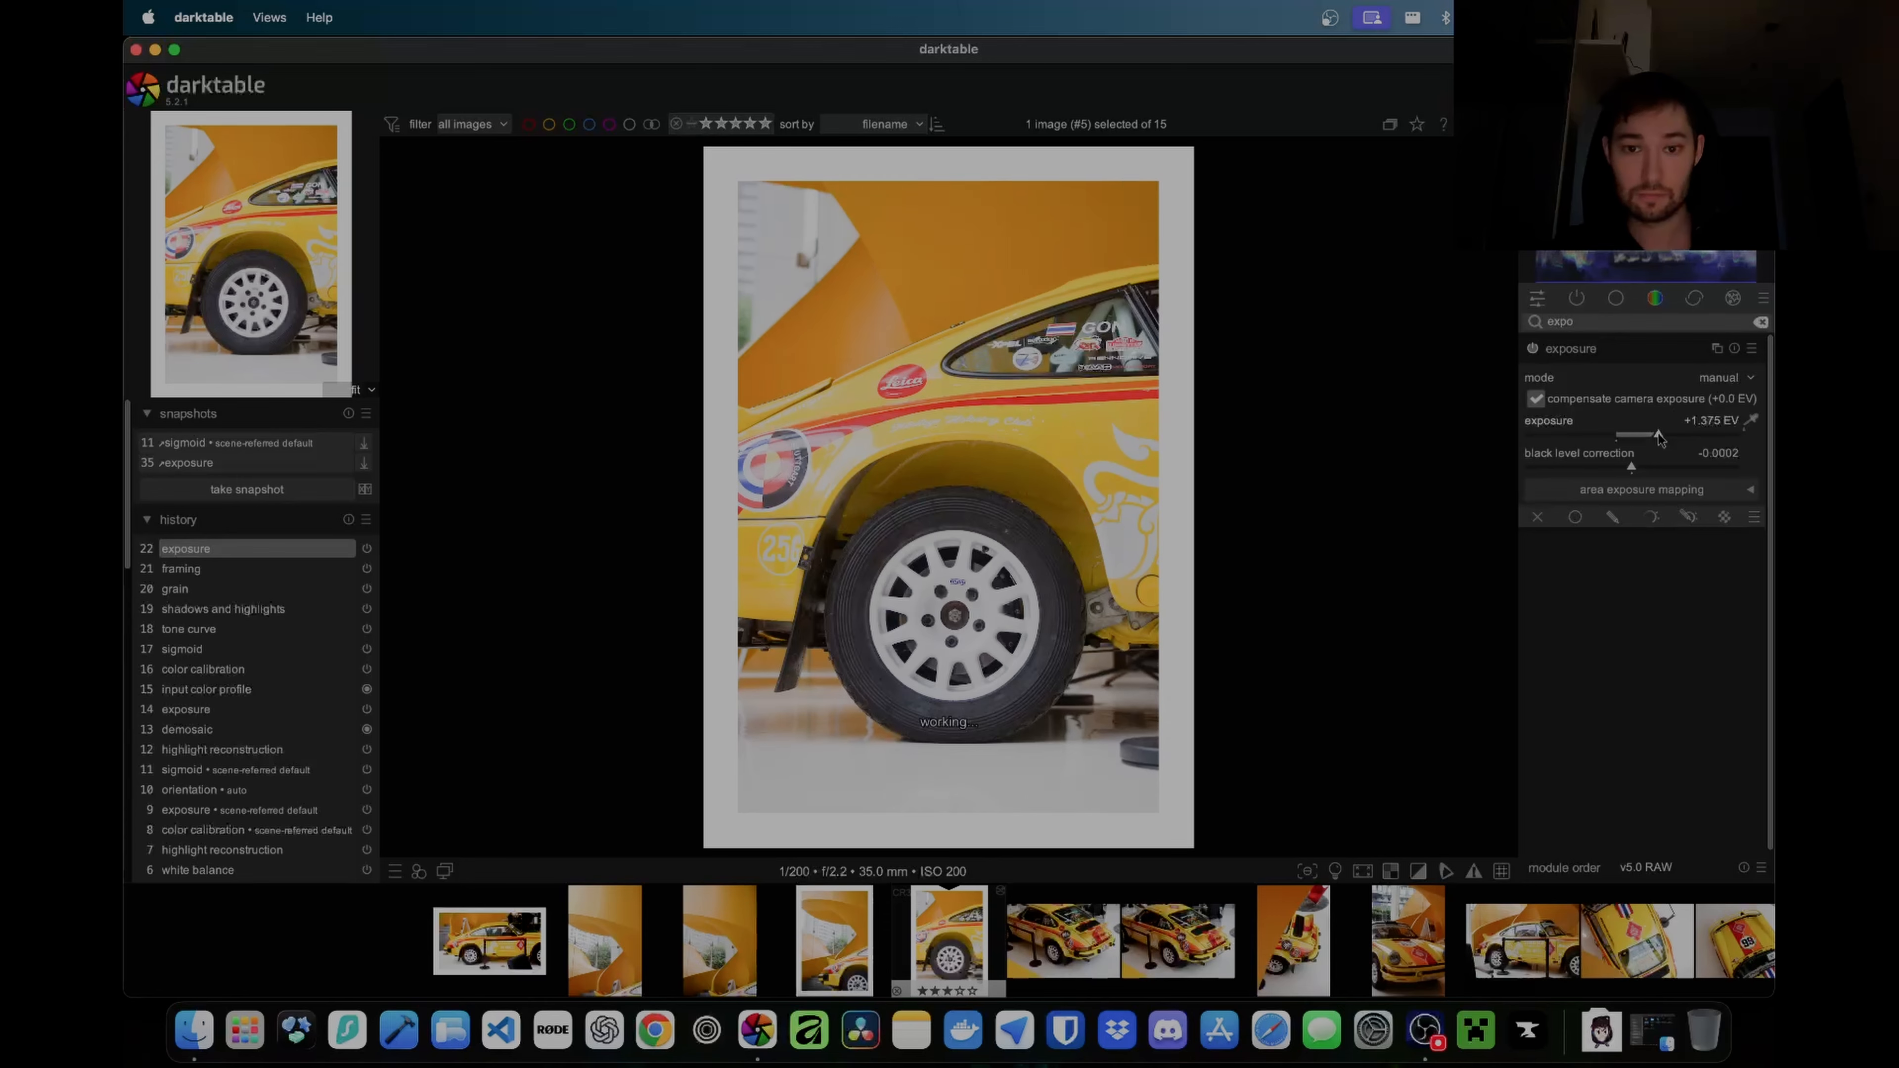
left_click_drag(1658, 438, 1648, 437)
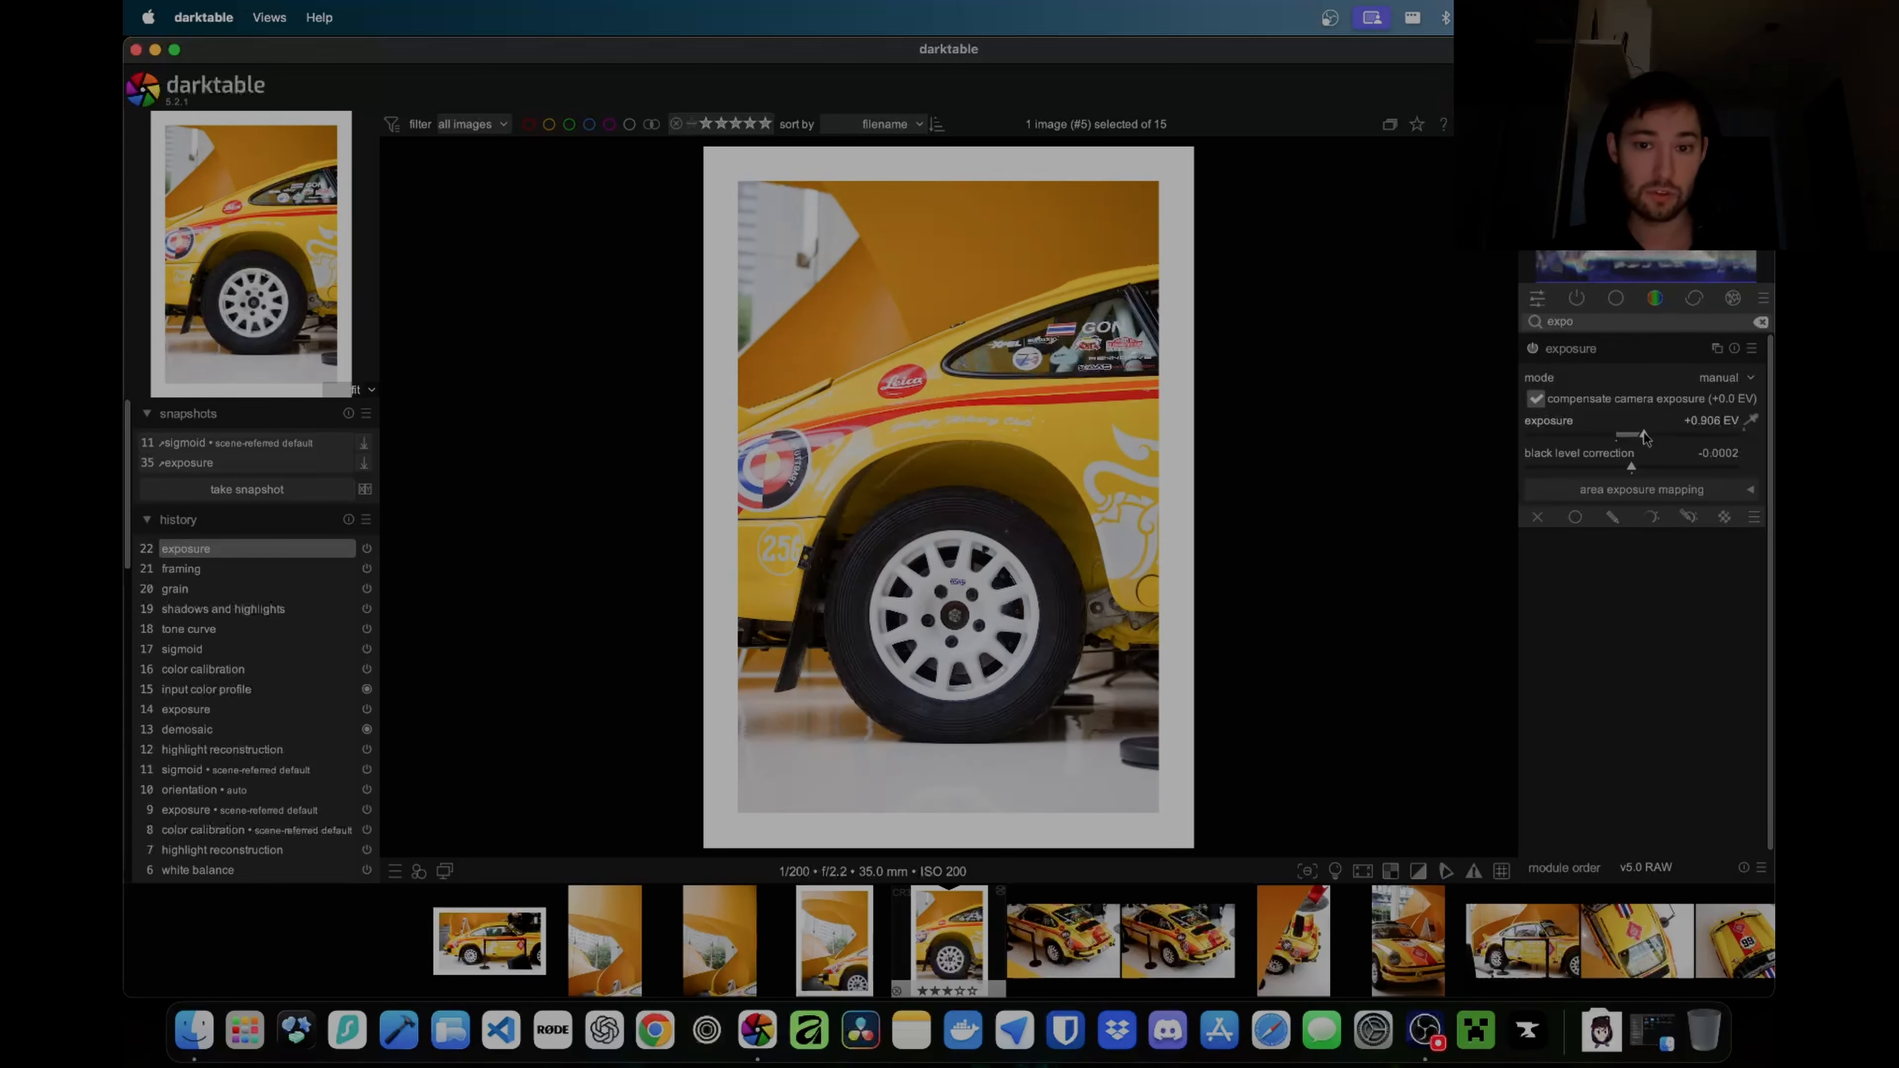
Step: Turn off the grain and framing modules on the wheel photo
left_click(1733, 297)
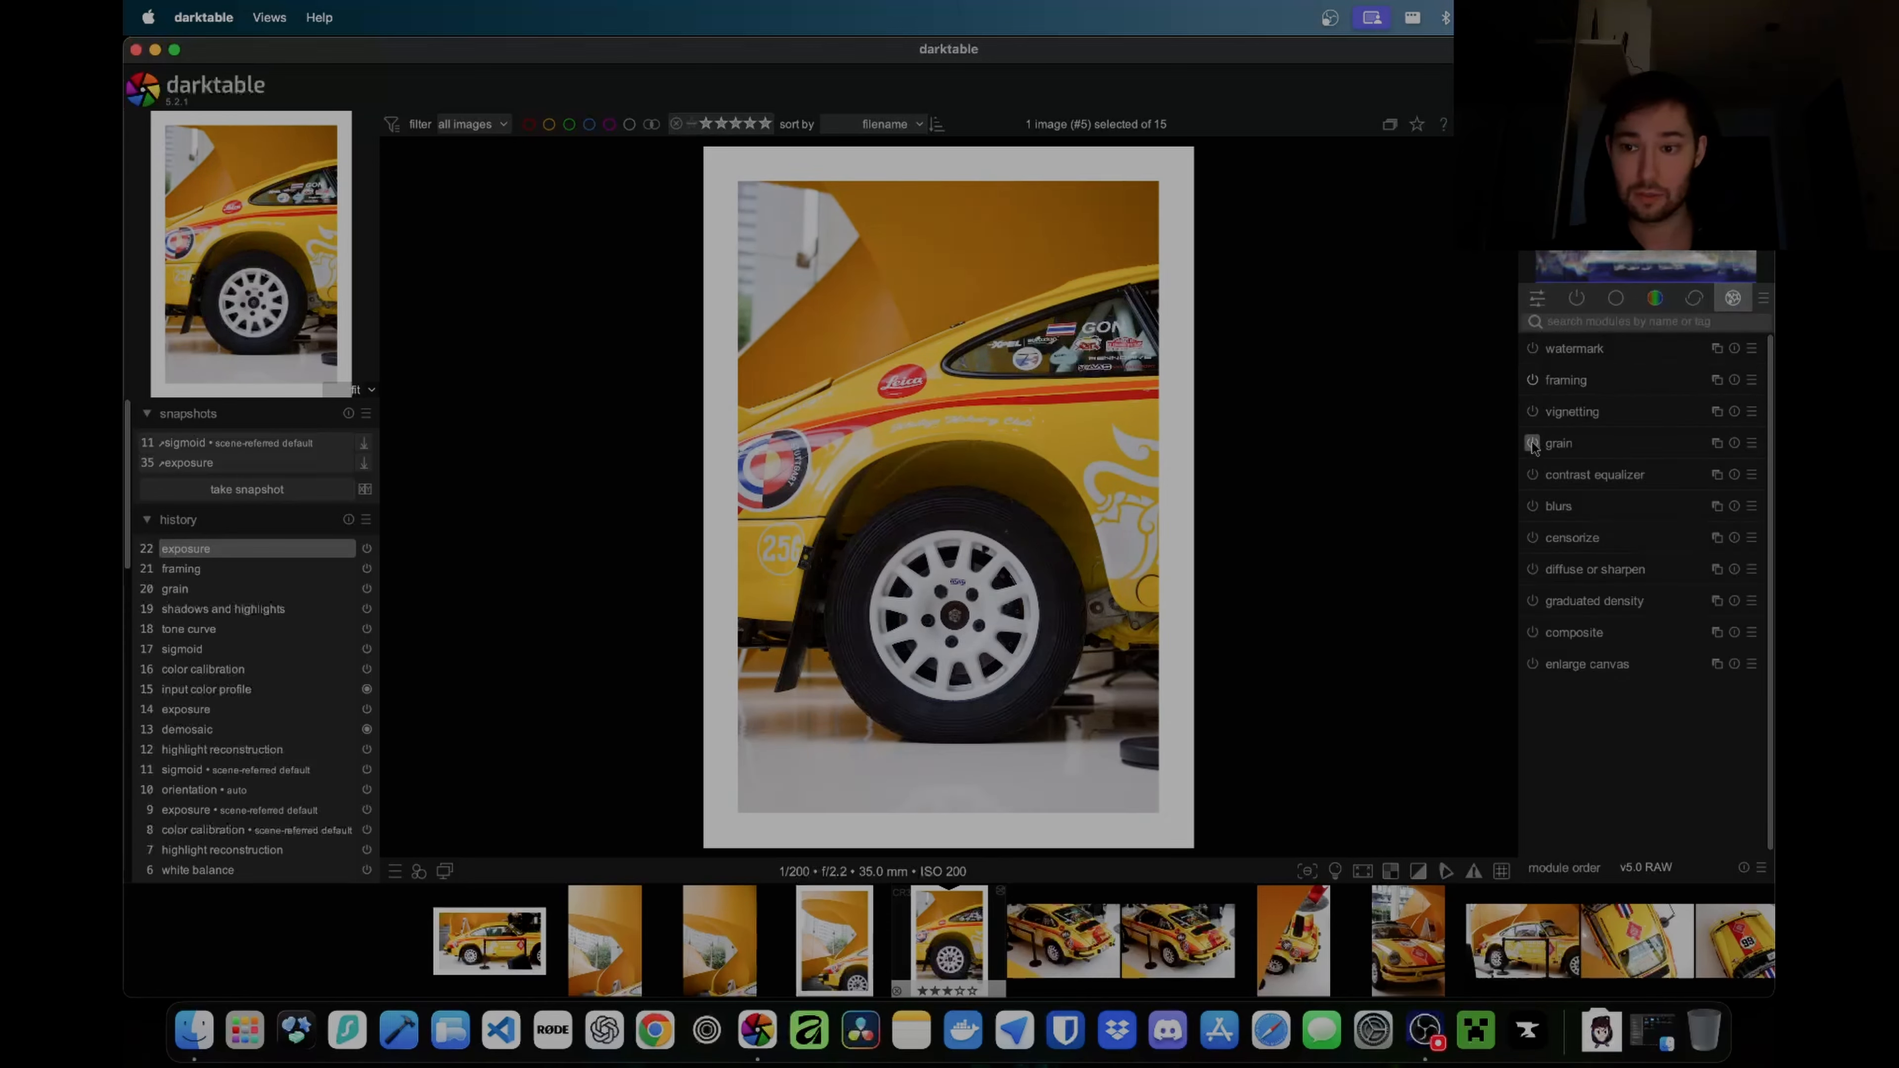
left_click(1532, 443)
left_click(1532, 380)
left_click(1733, 297)
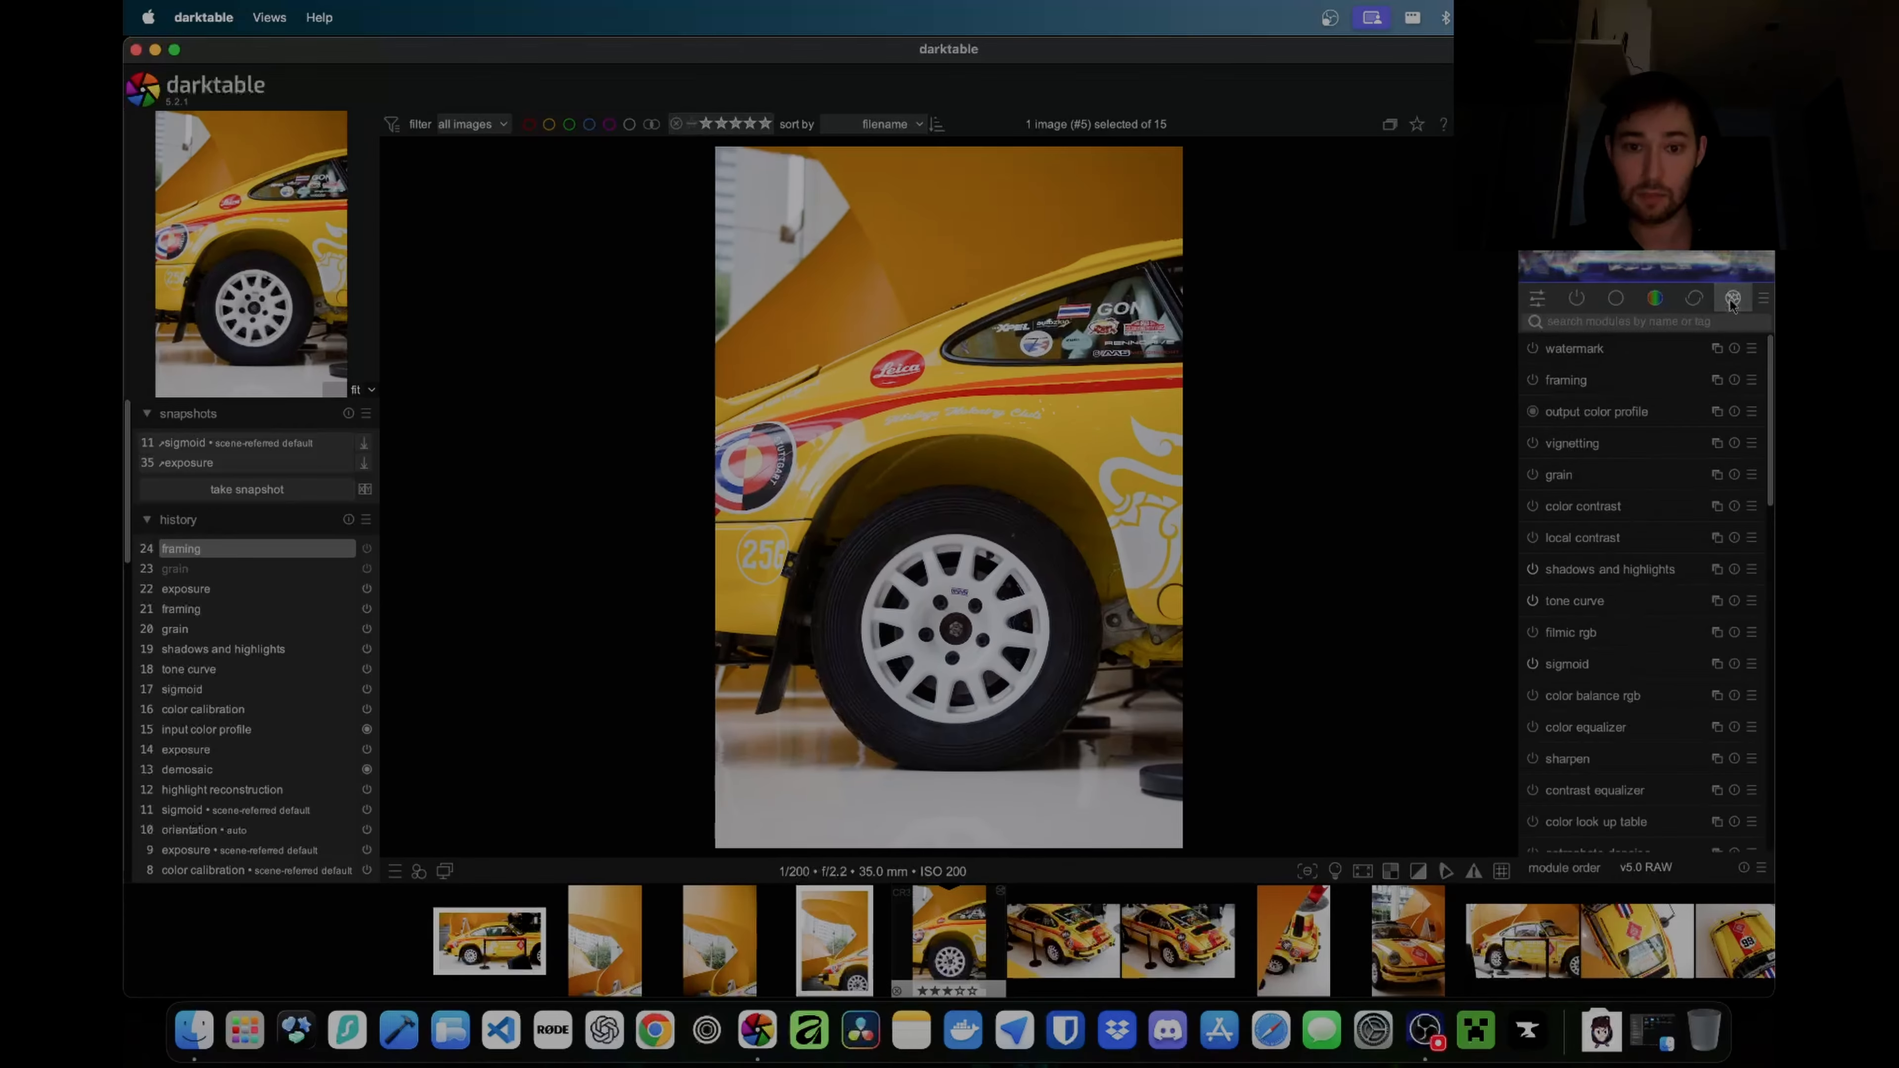
Step: Open the three-quarter rear photo of the car, set its exposure to about +0.875 EV, and clear the module search
left_click(1084, 941)
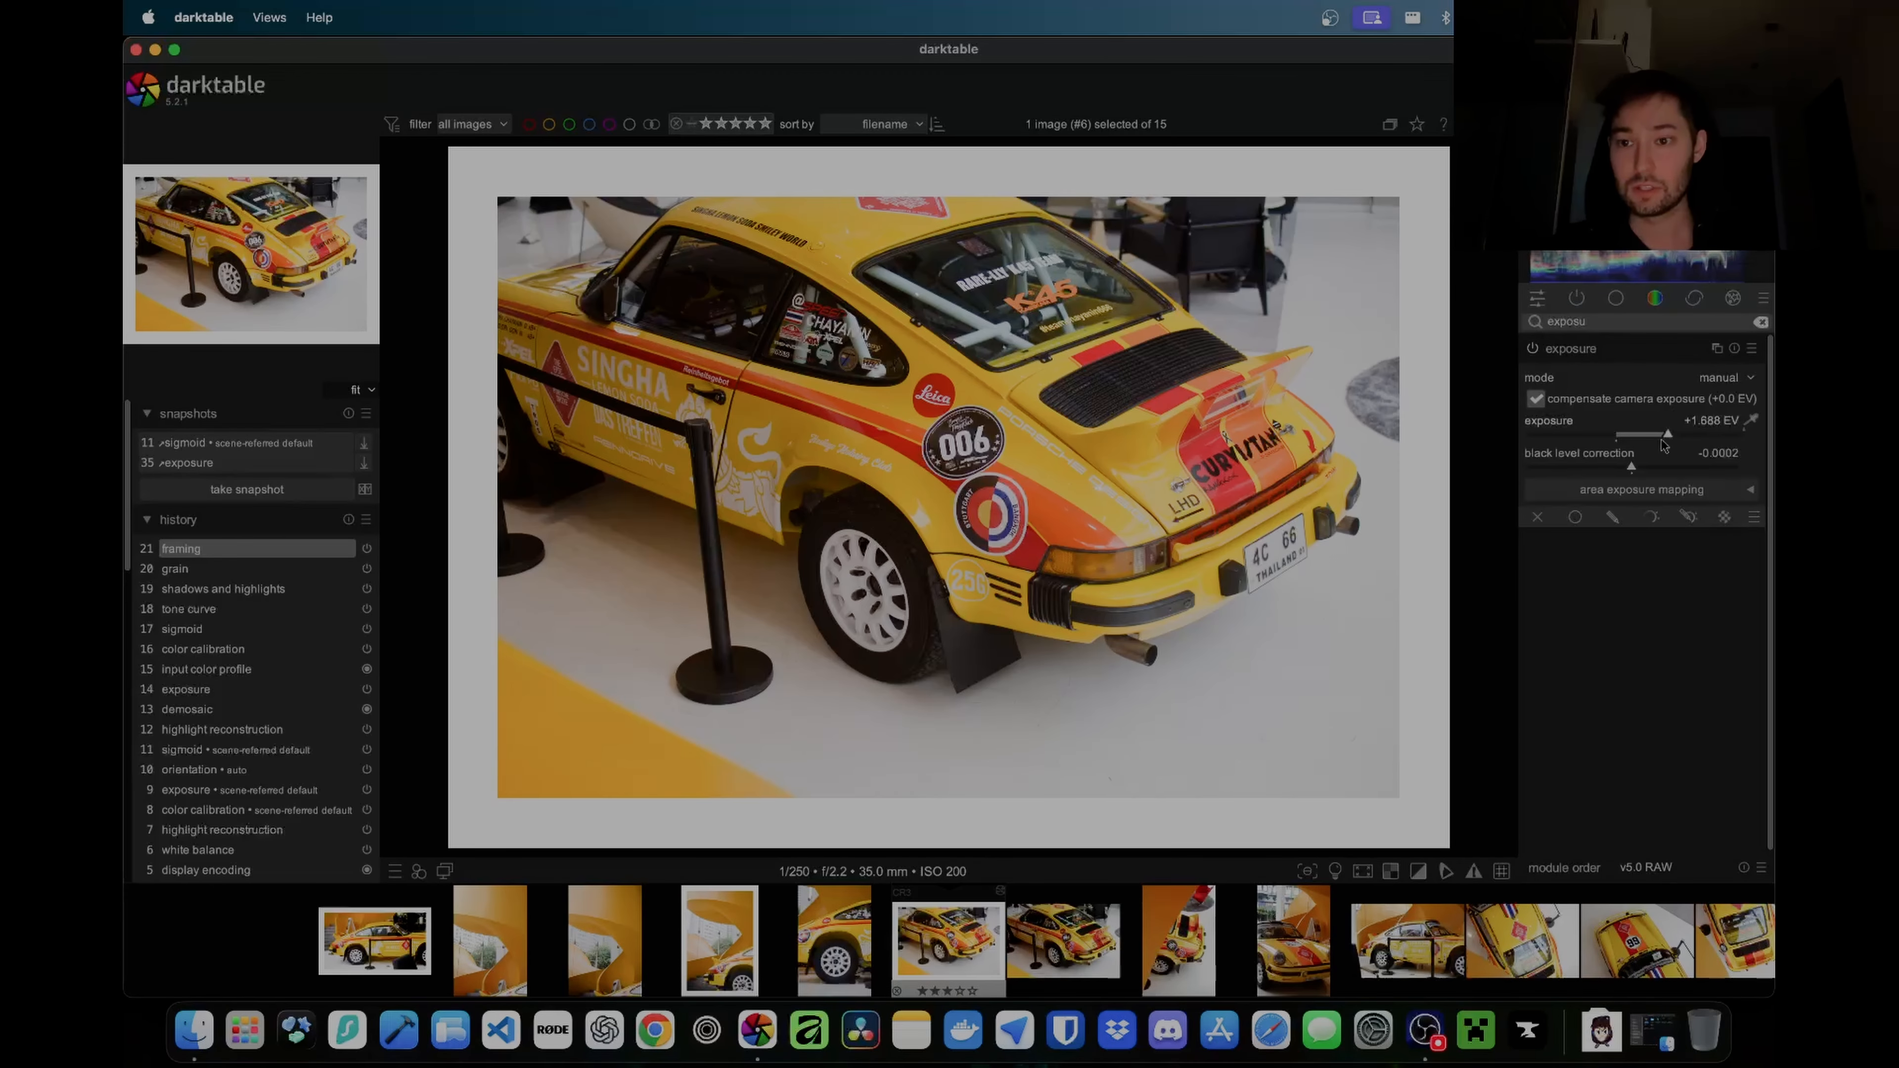
left_click_drag(1666, 436, 1643, 434)
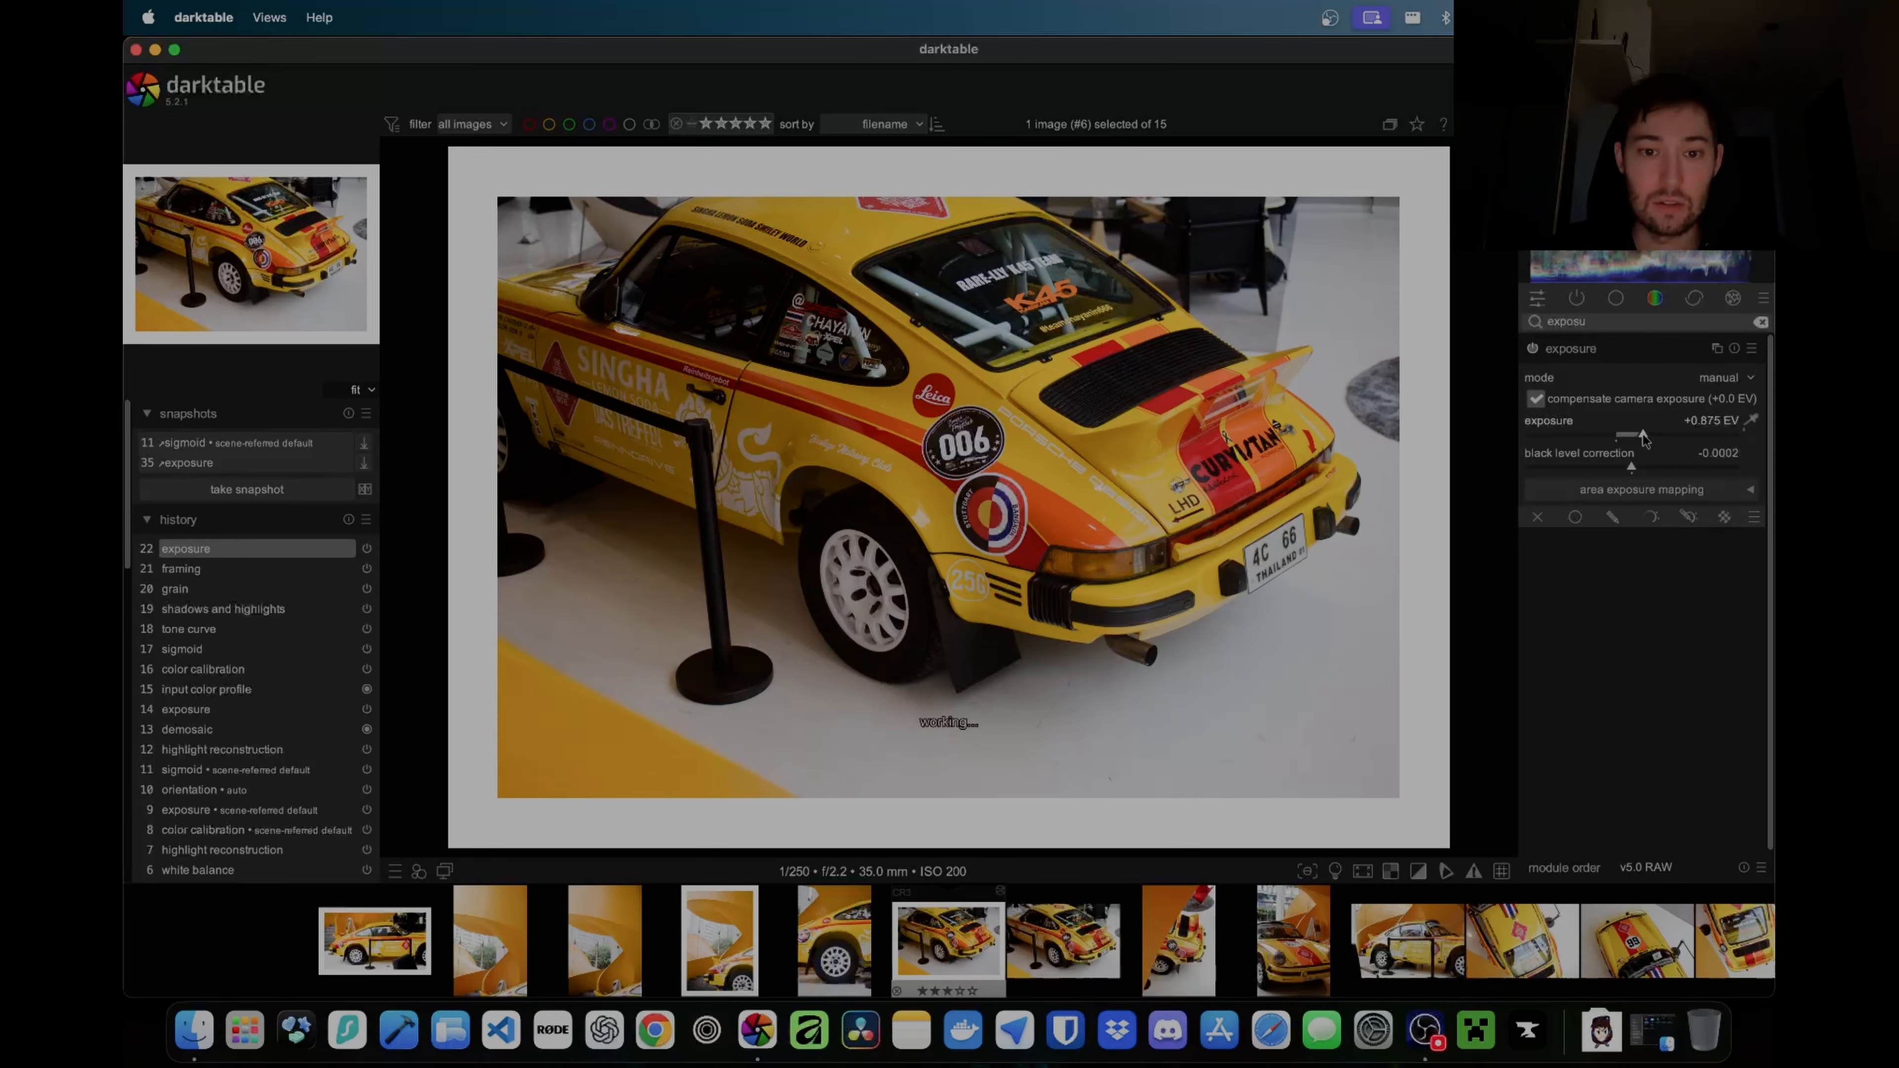
left_click(1759, 323)
Step: Set the shadows to about +10.71 in shadows and highlights on the rear photo and turn off its framing
left_click(1576, 297)
left_click(1584, 476)
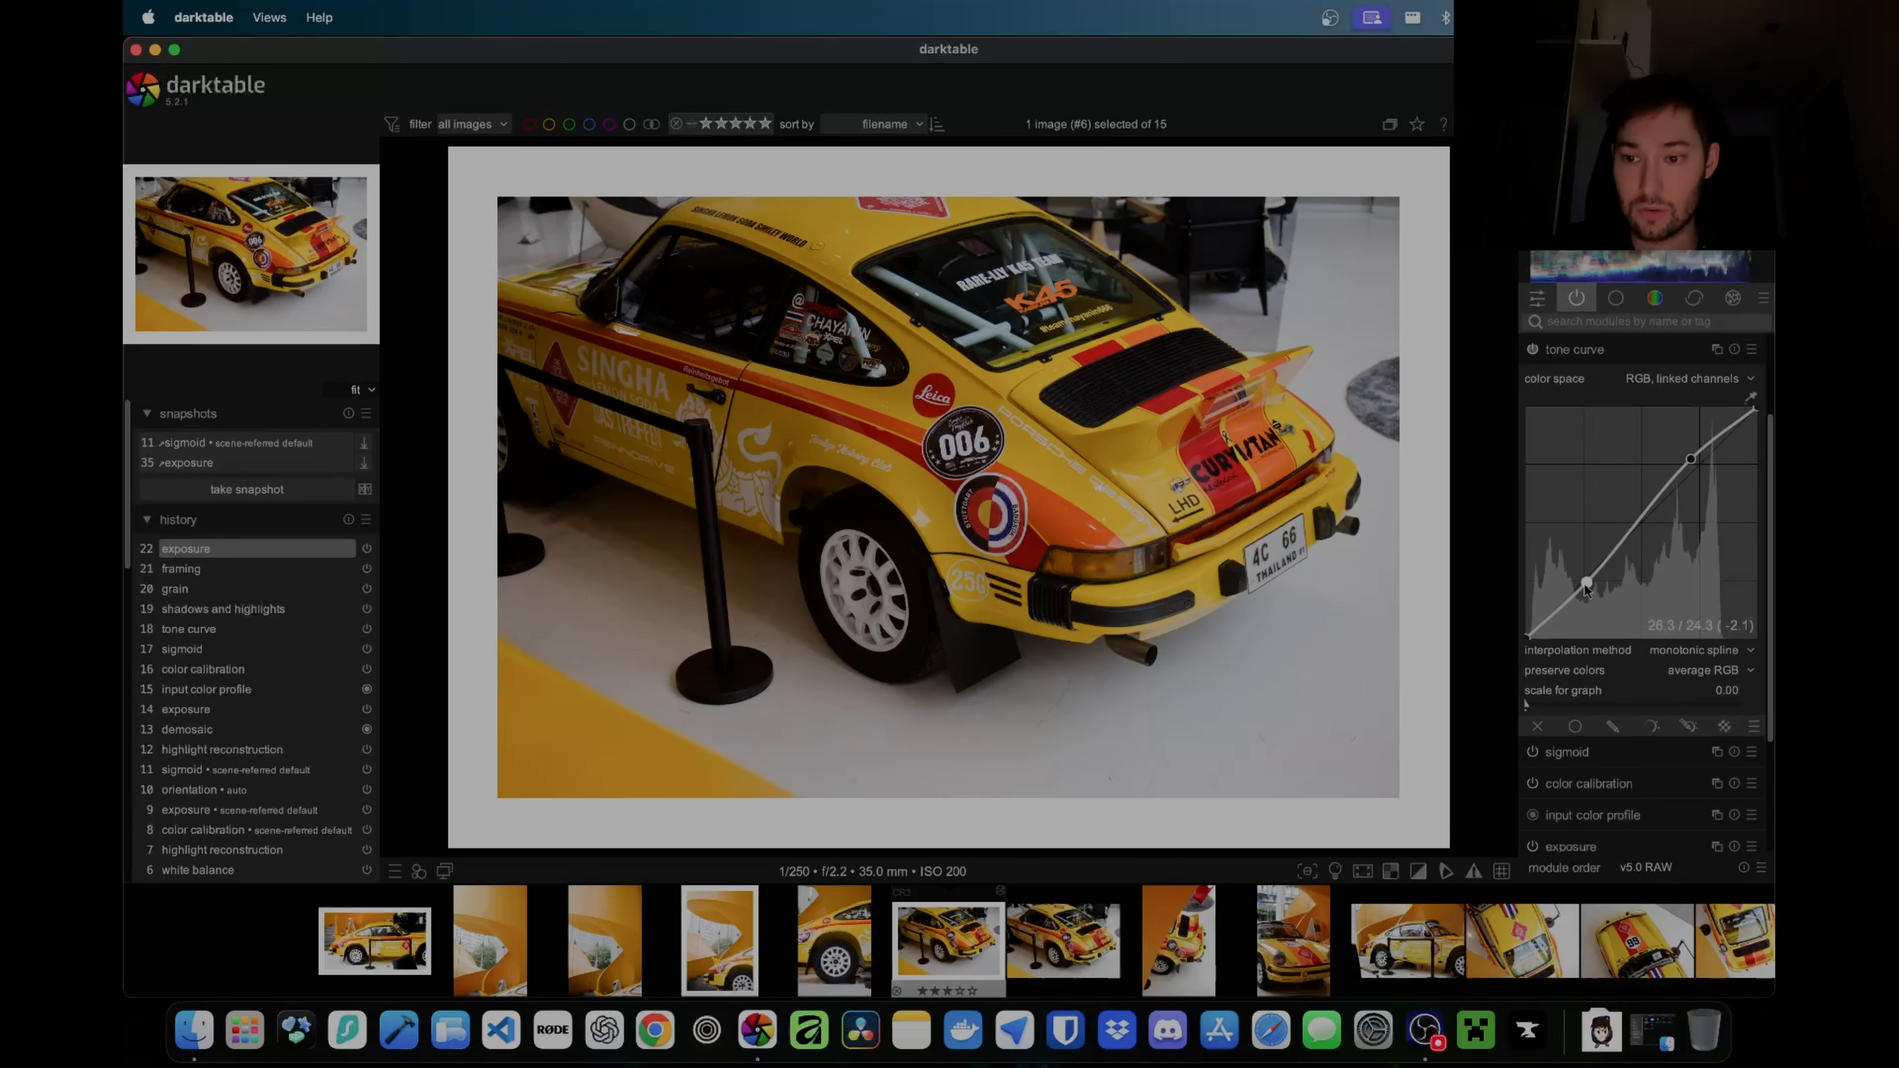
left_click(1597, 350)
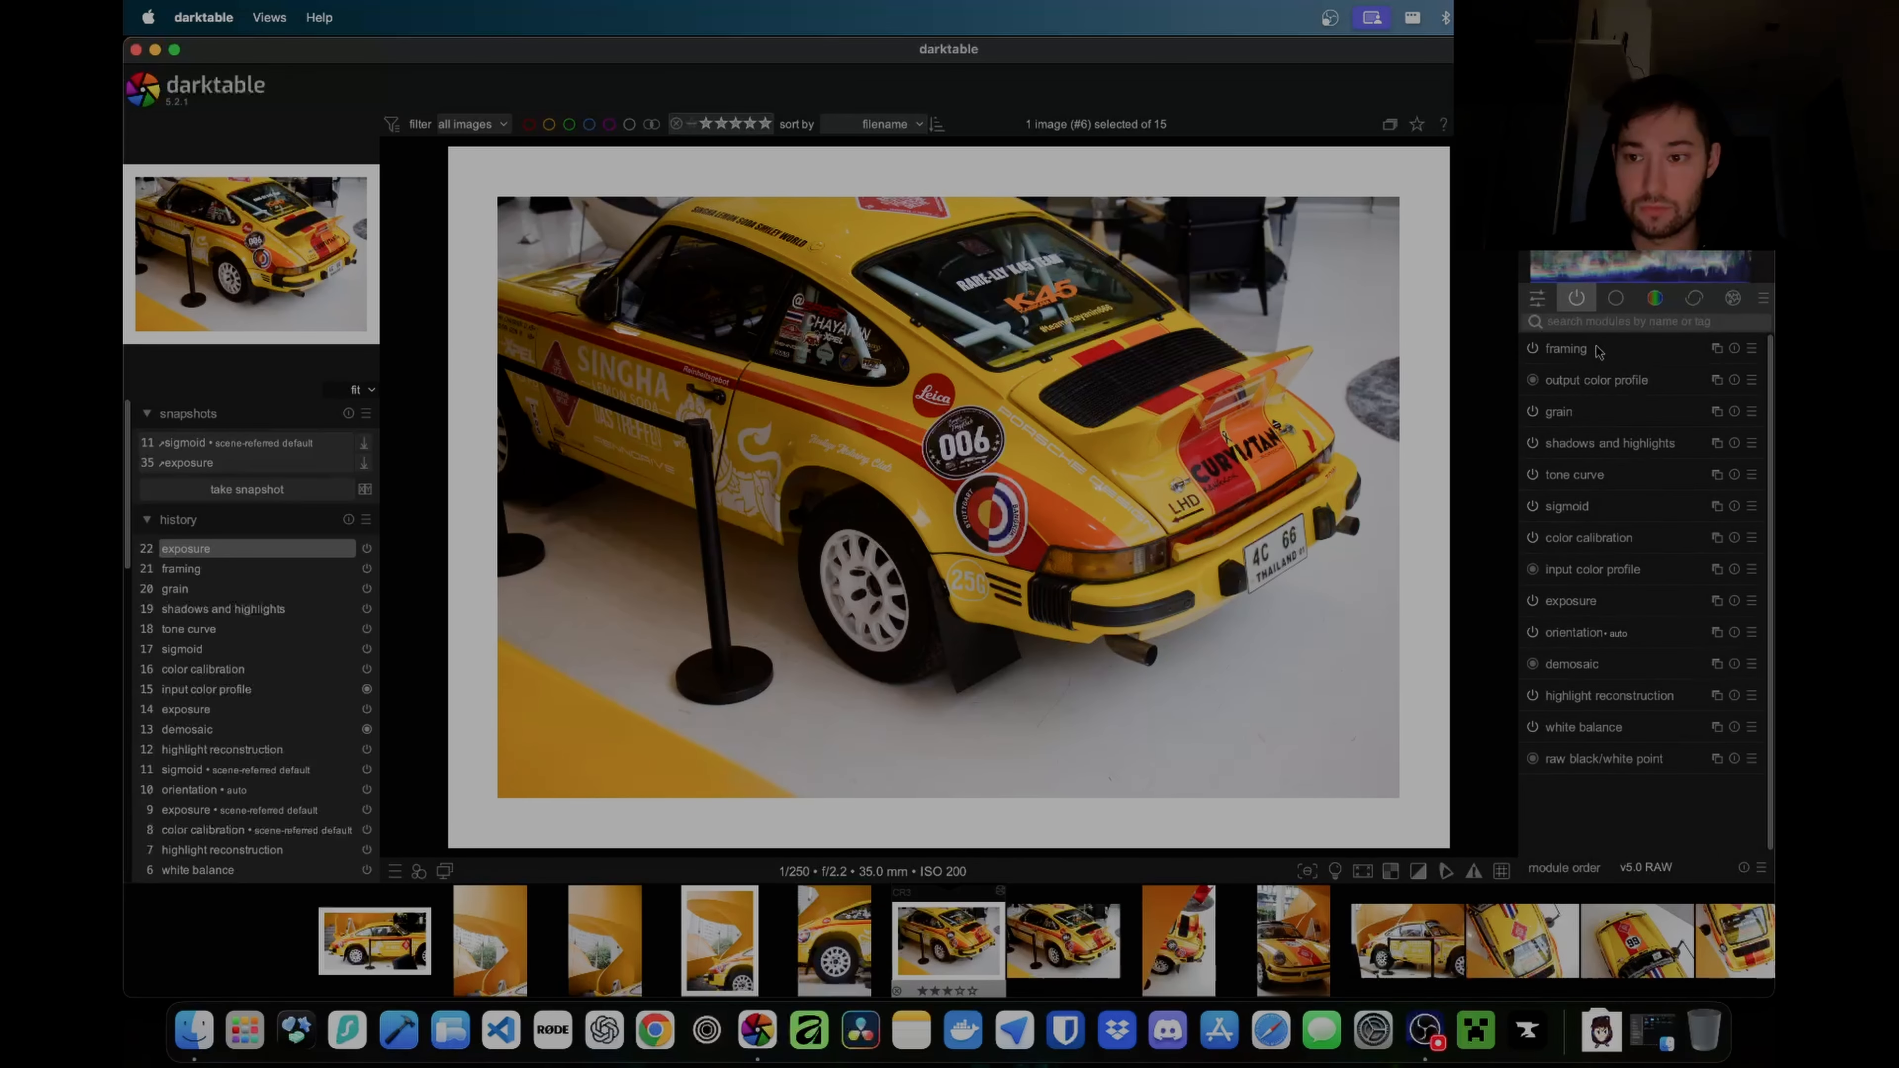
left_click(1580, 442)
left_click_drag(1623, 397, 1659, 396)
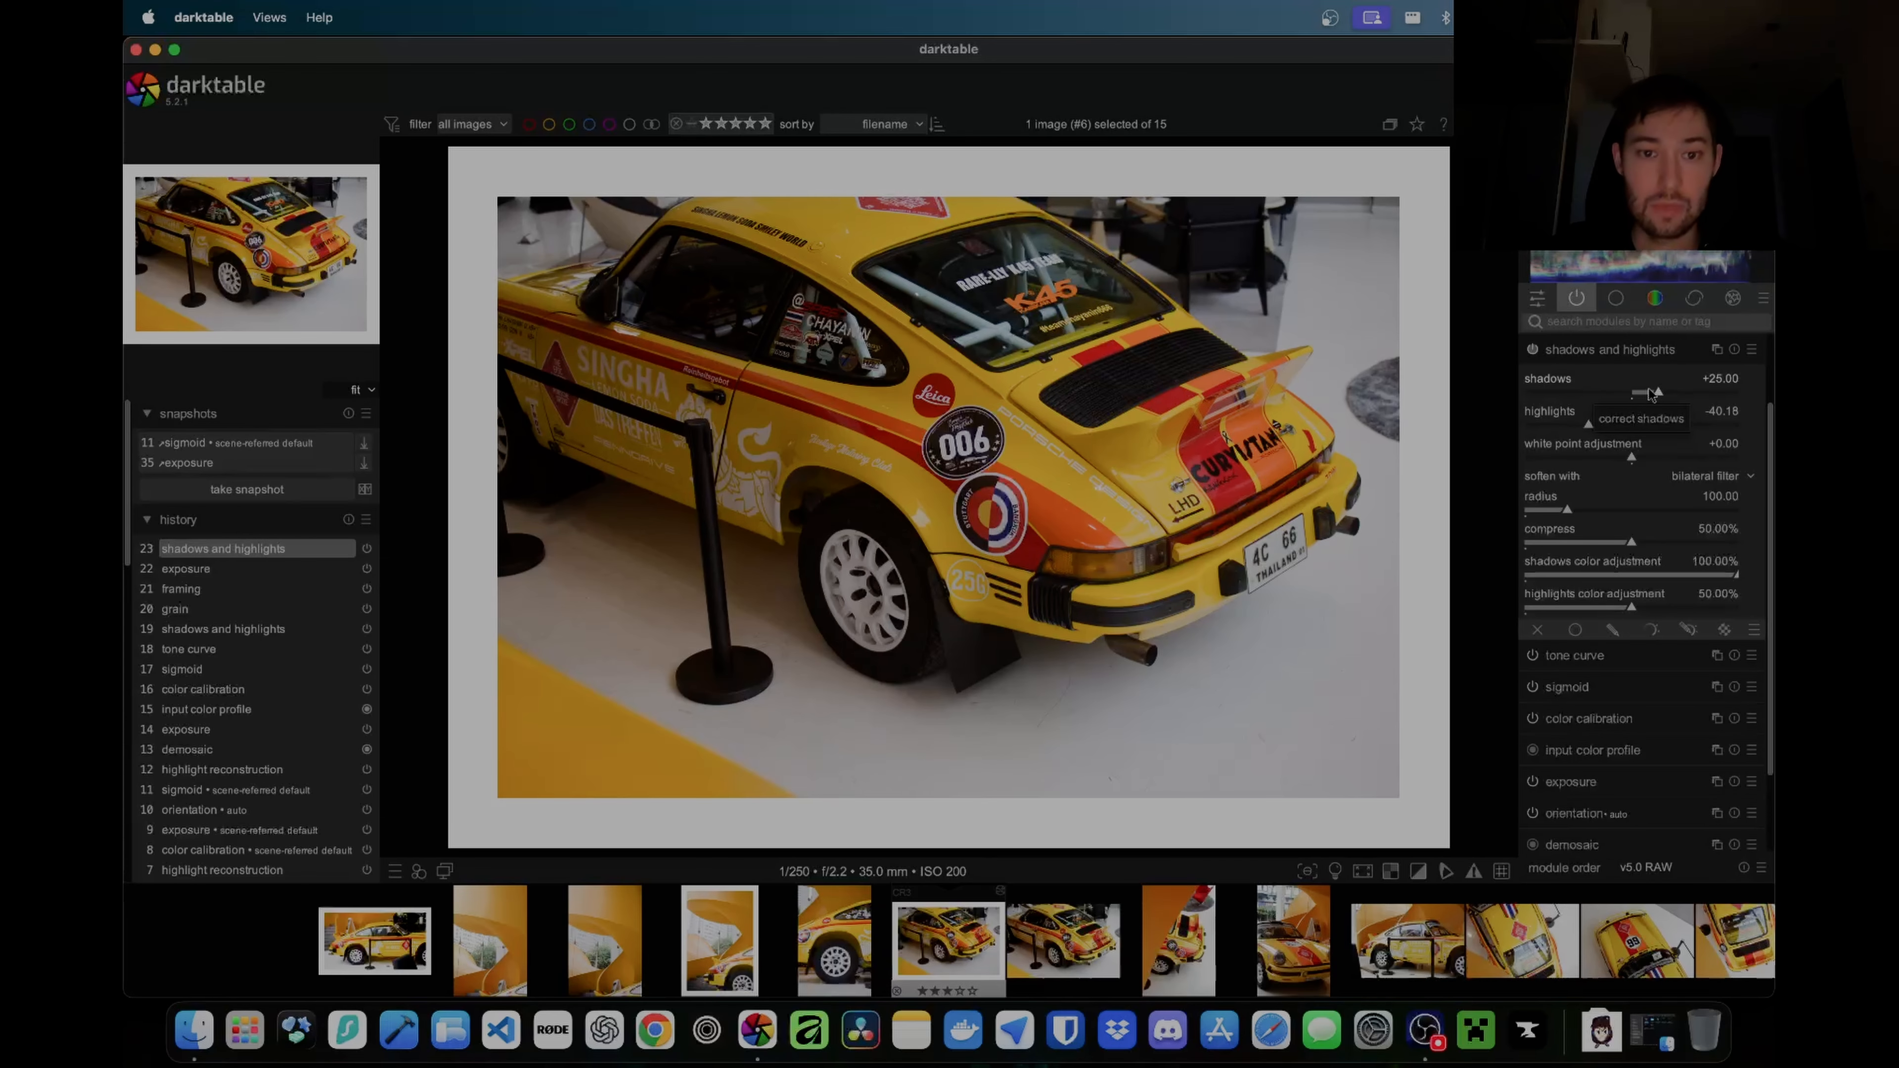
left_click_drag(1650, 397, 1592, 407)
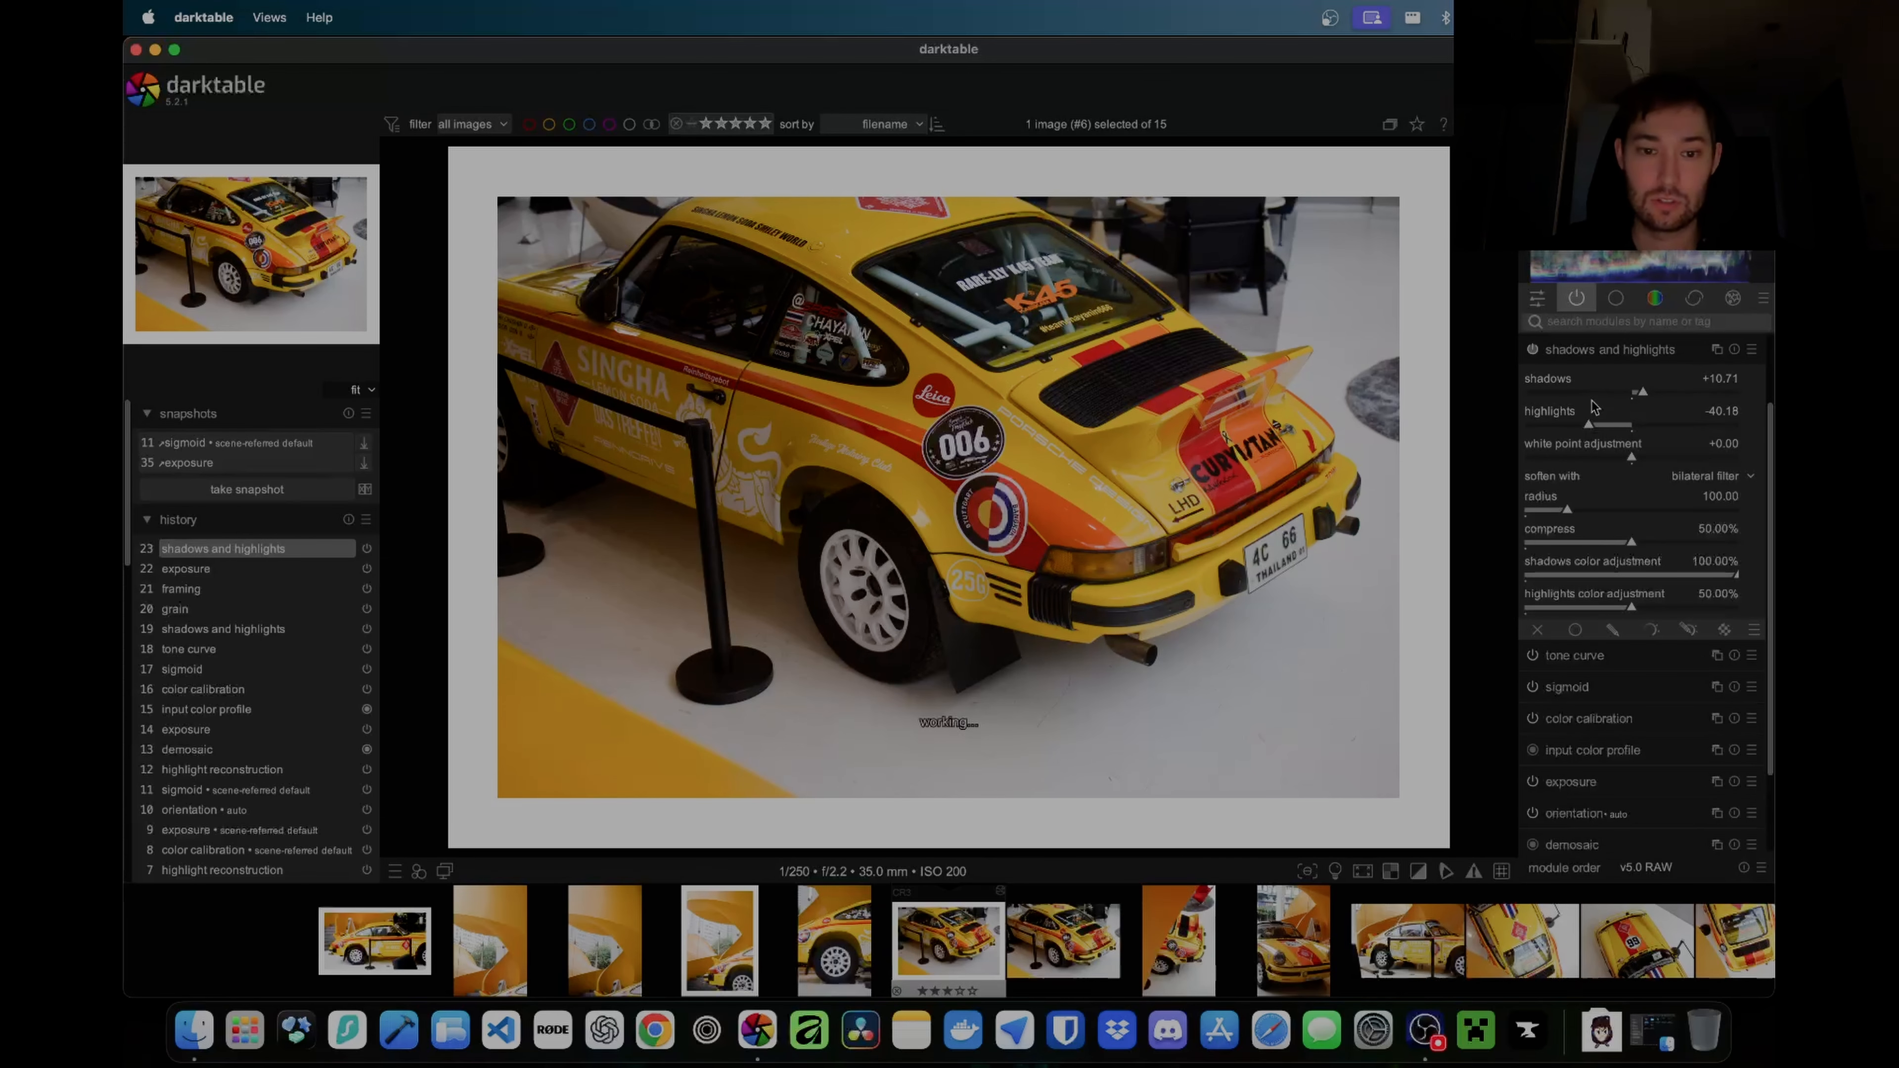
left_click(1731, 298)
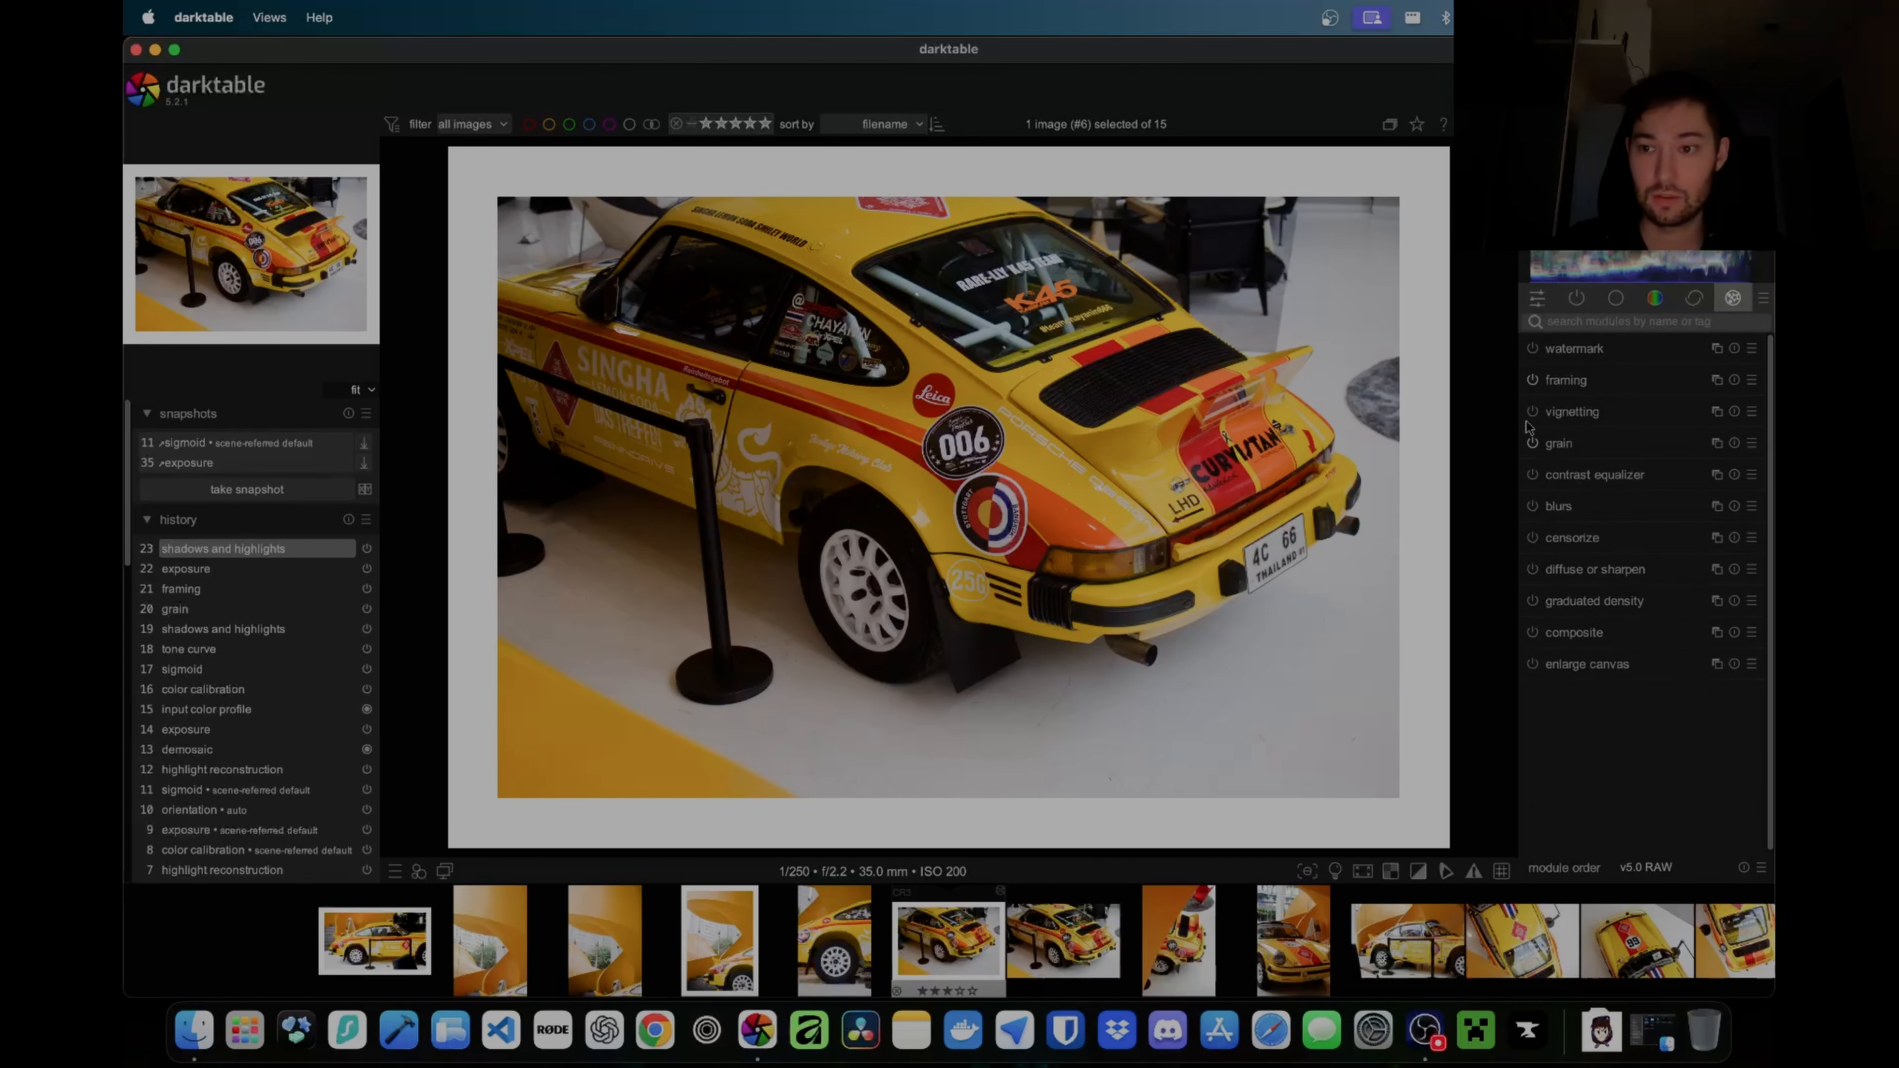
left_click(1532, 379)
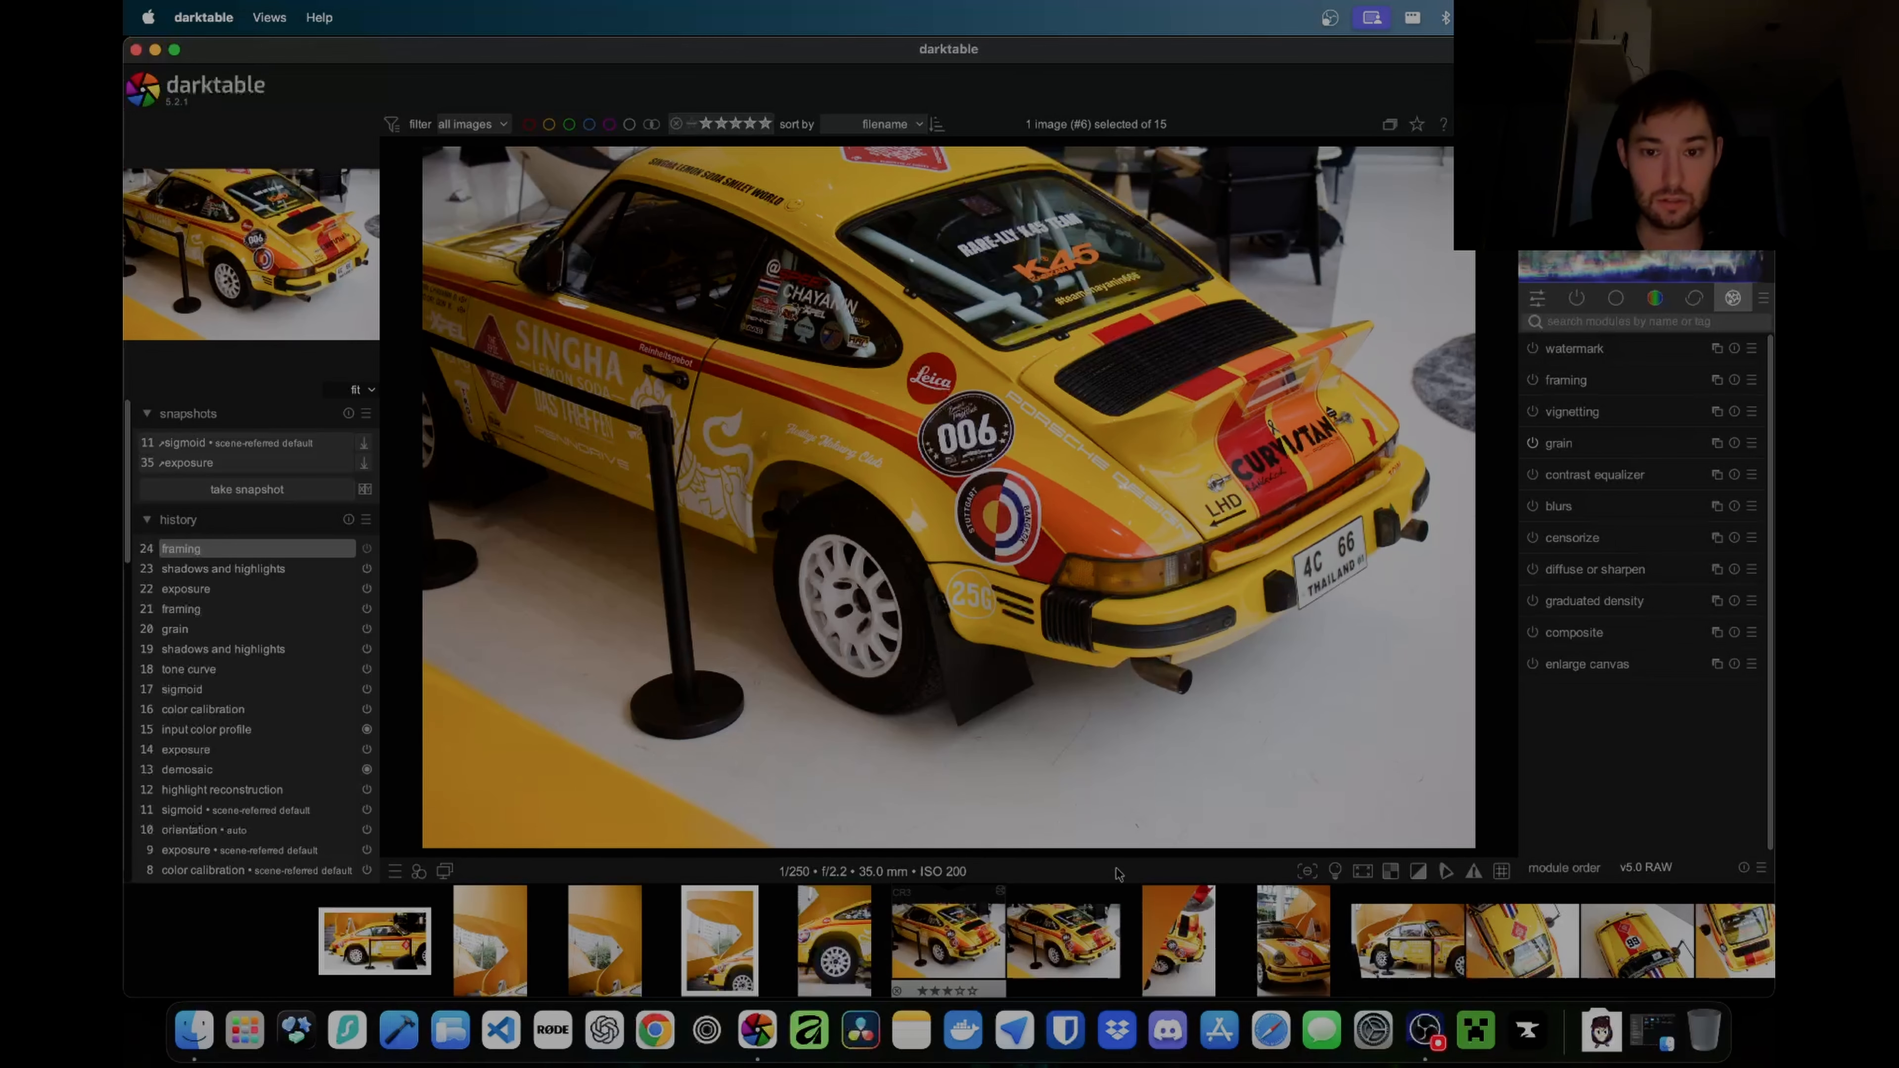
Step: Open the overhead photo of the car's roof and rear window and view it at 100%
scroll(1111, 957, "down", 5)
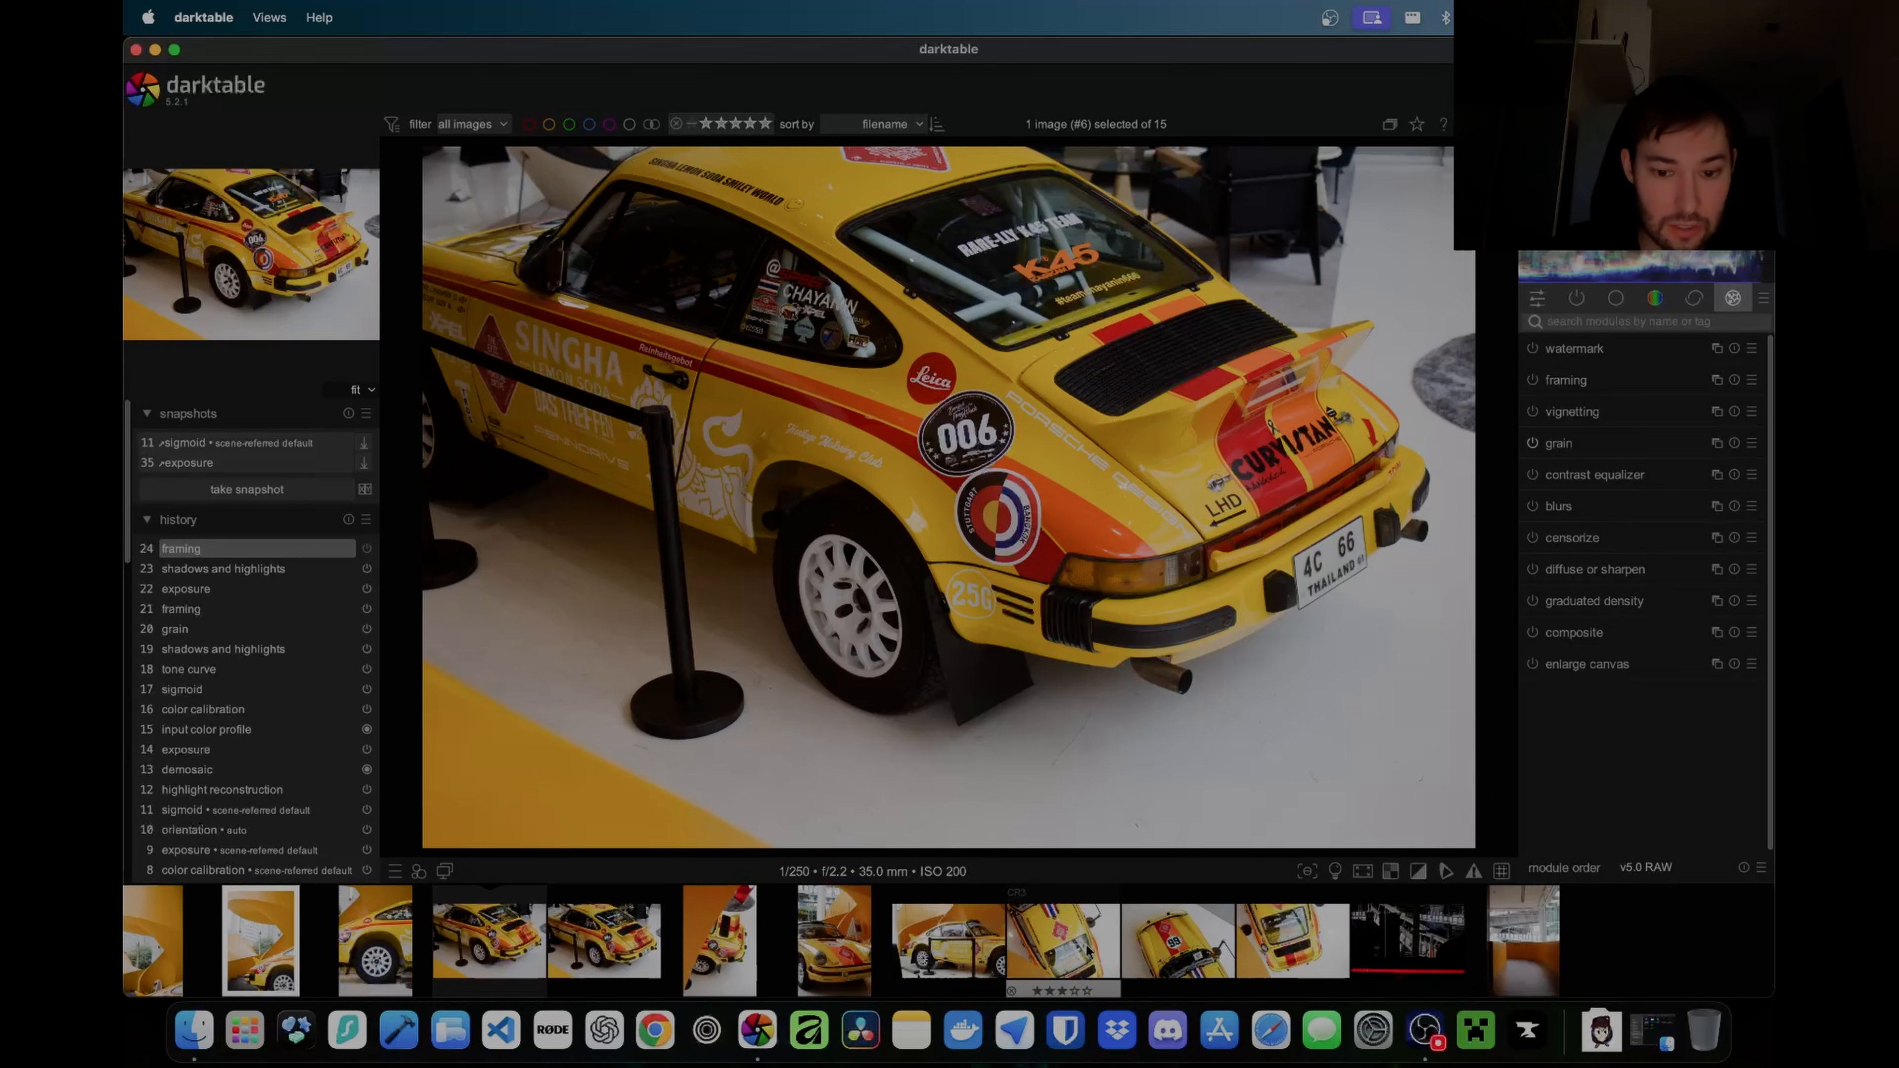
left_click(1017, 927)
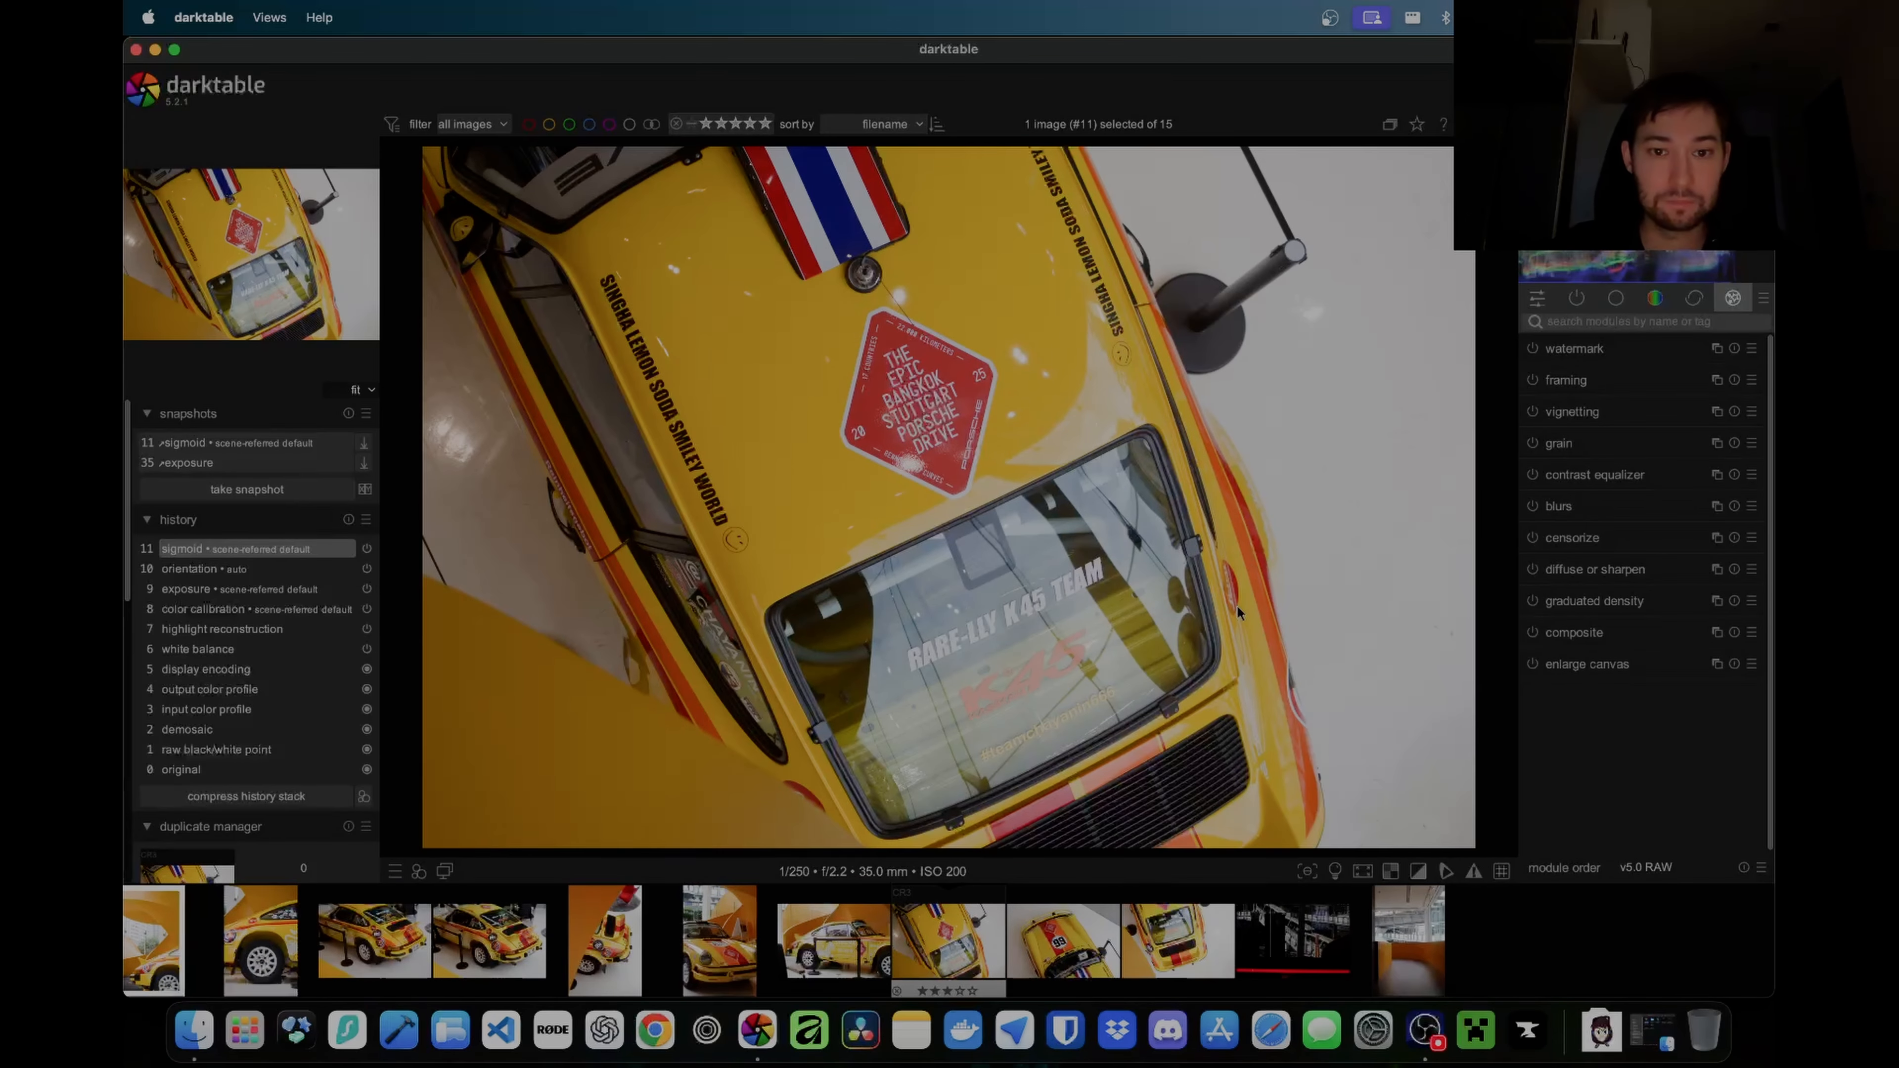
middle_click(860, 606)
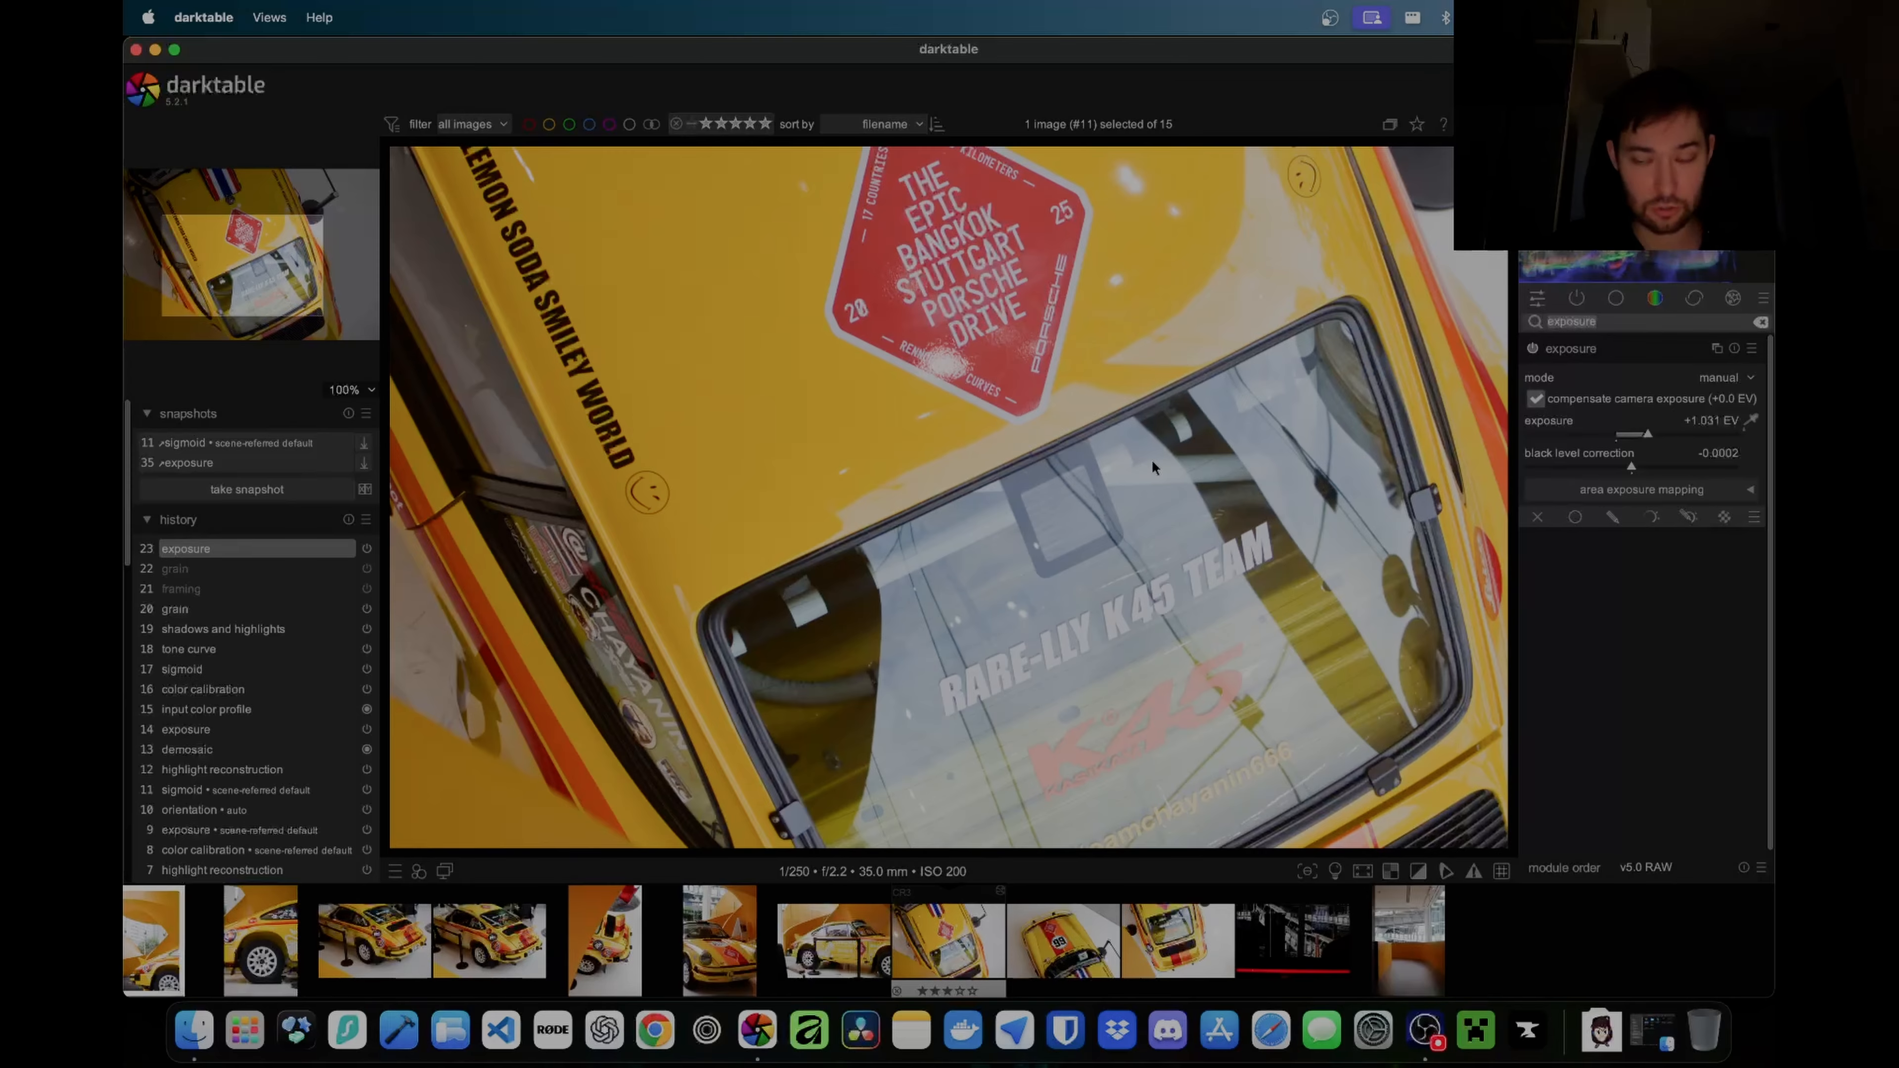
Step: Apply the normal sharpness preset of the diffuse or sharpen module to the overhead photo and check the effect at different zoom levels
left_click(1733, 299)
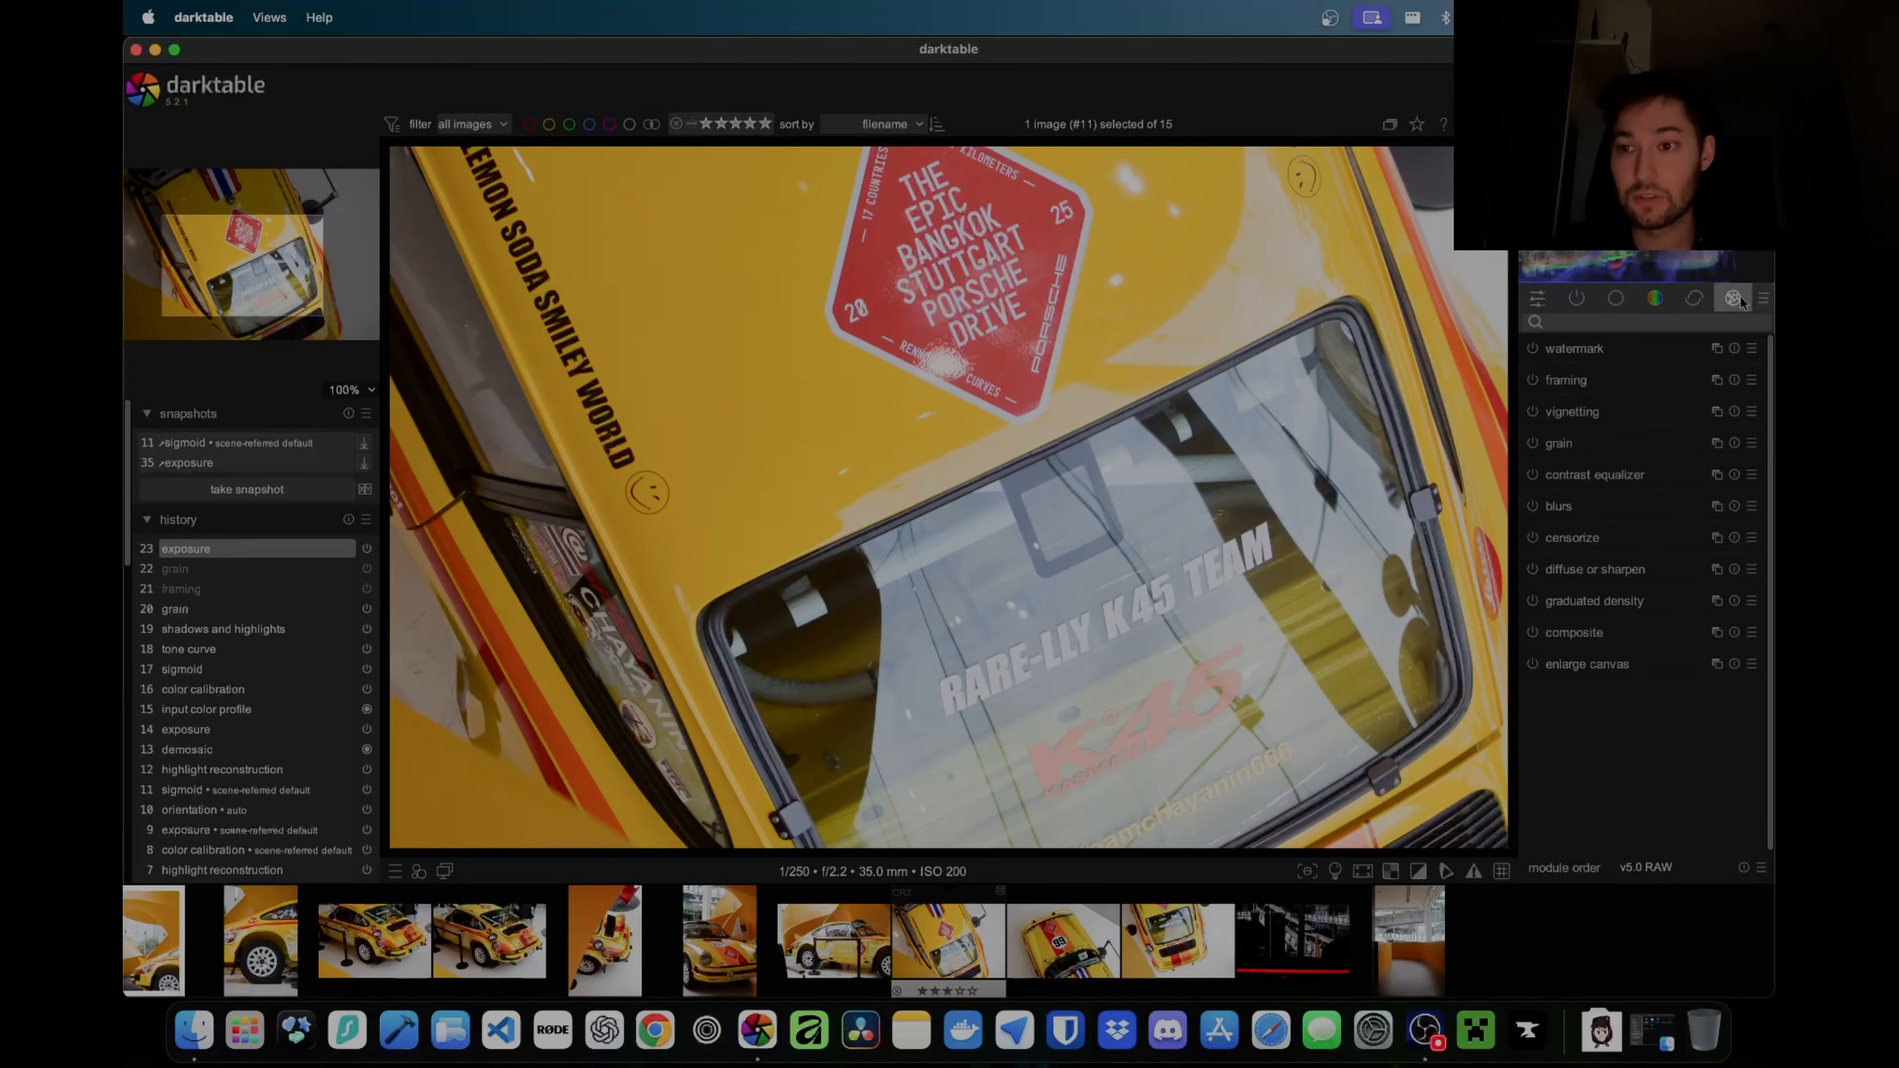
left_click(1622, 570)
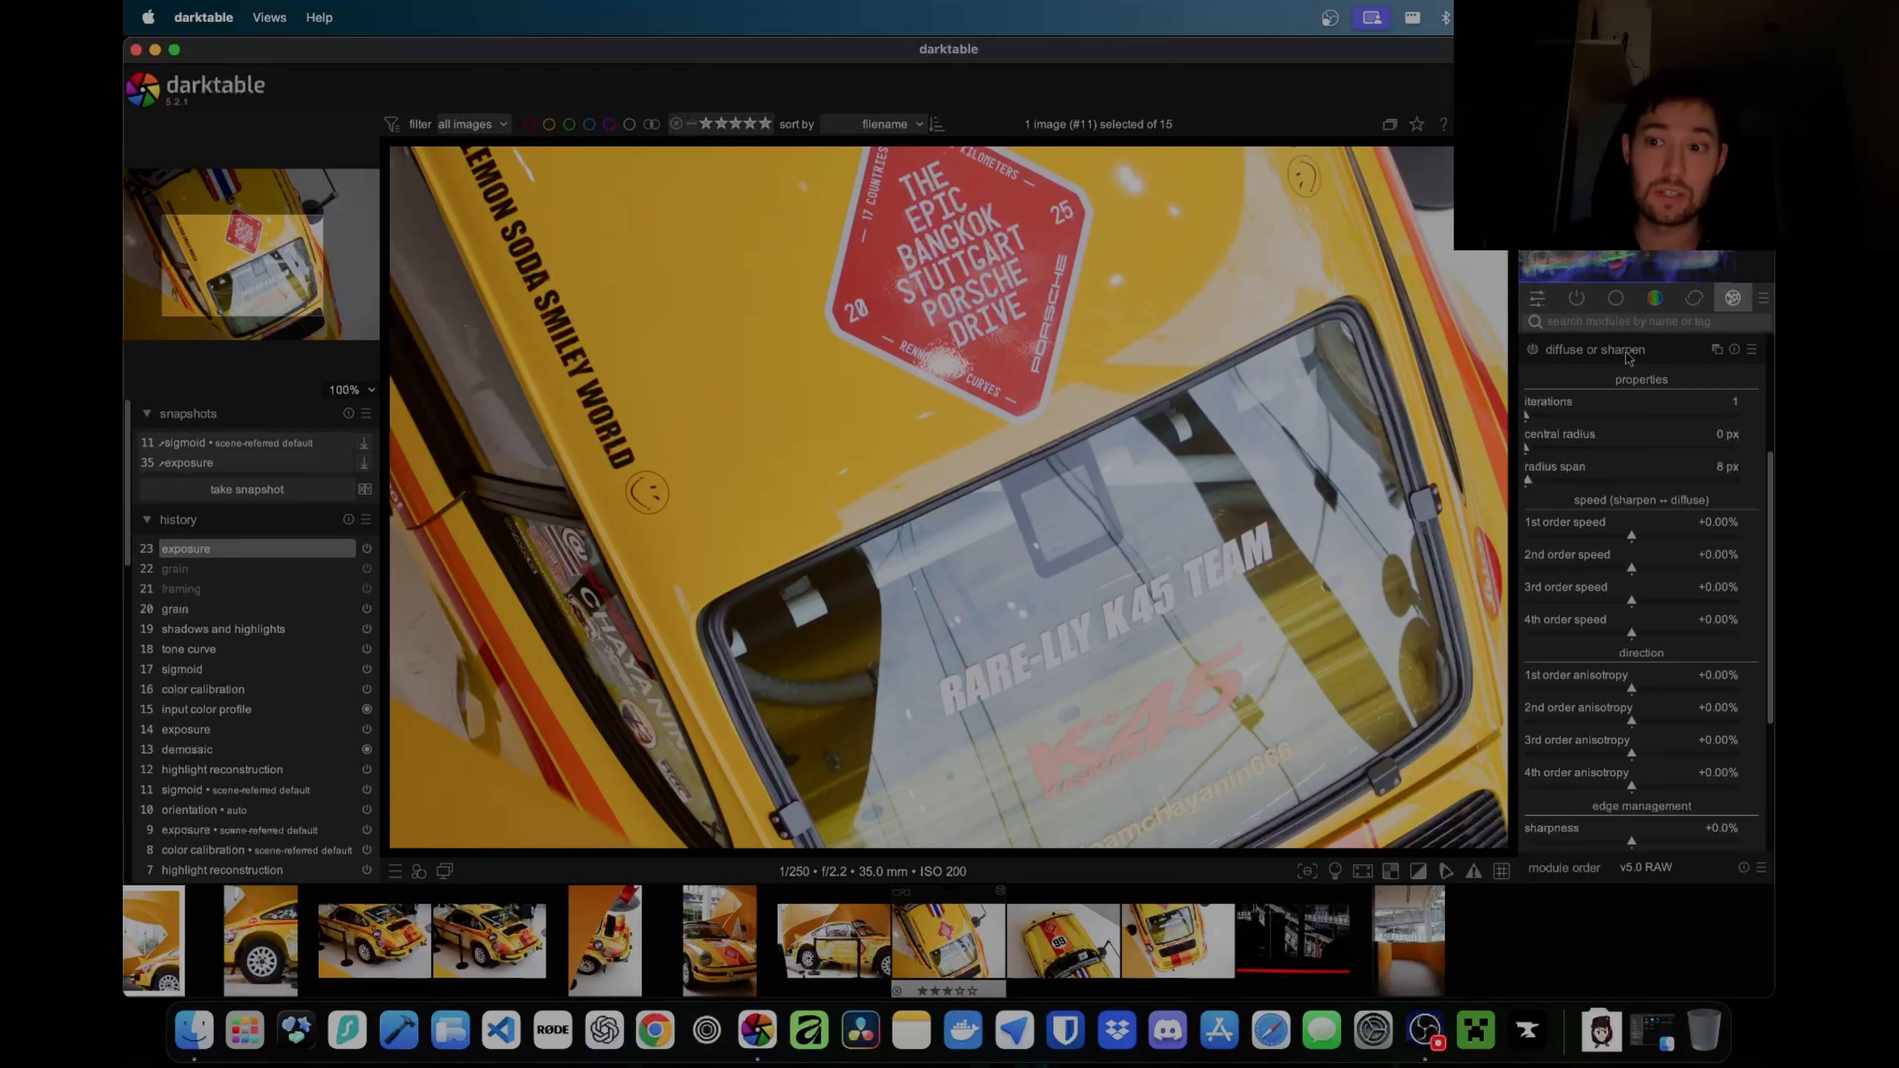
right_click(1595, 353)
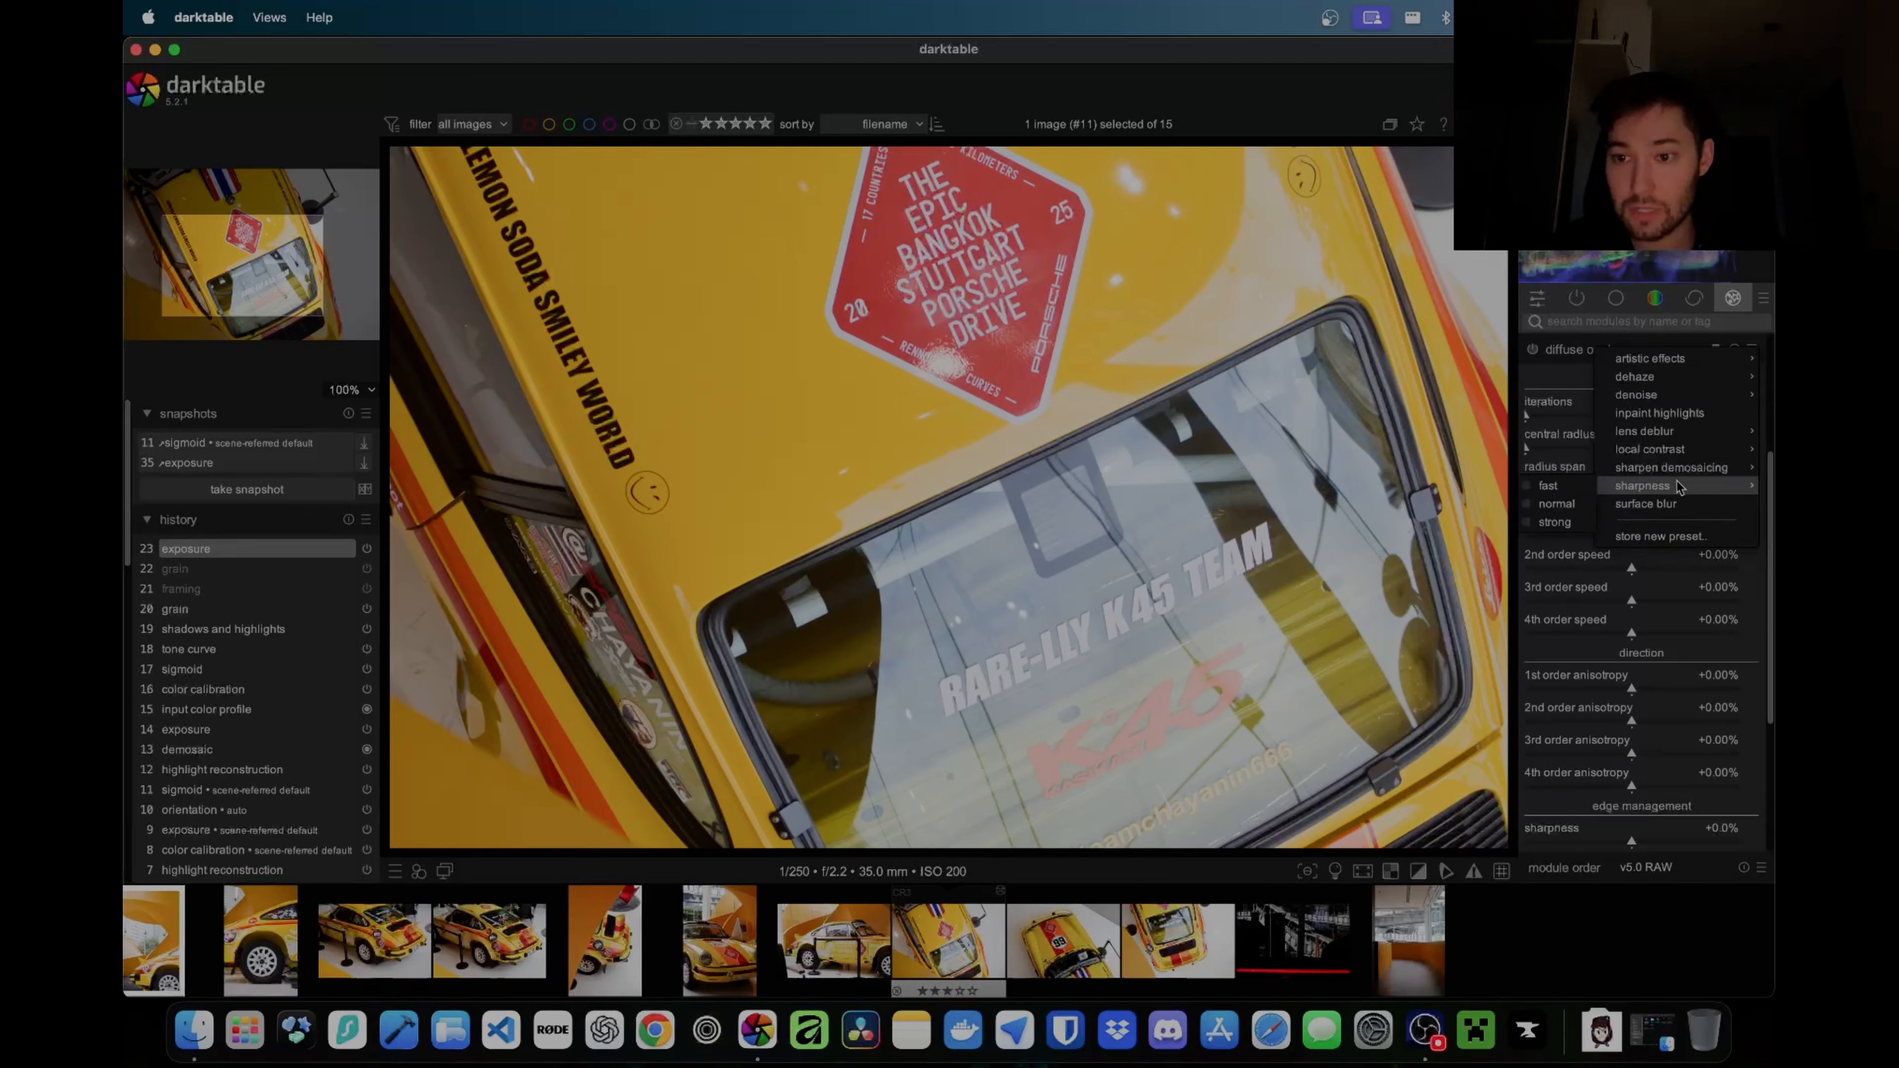
left_click(1566, 506)
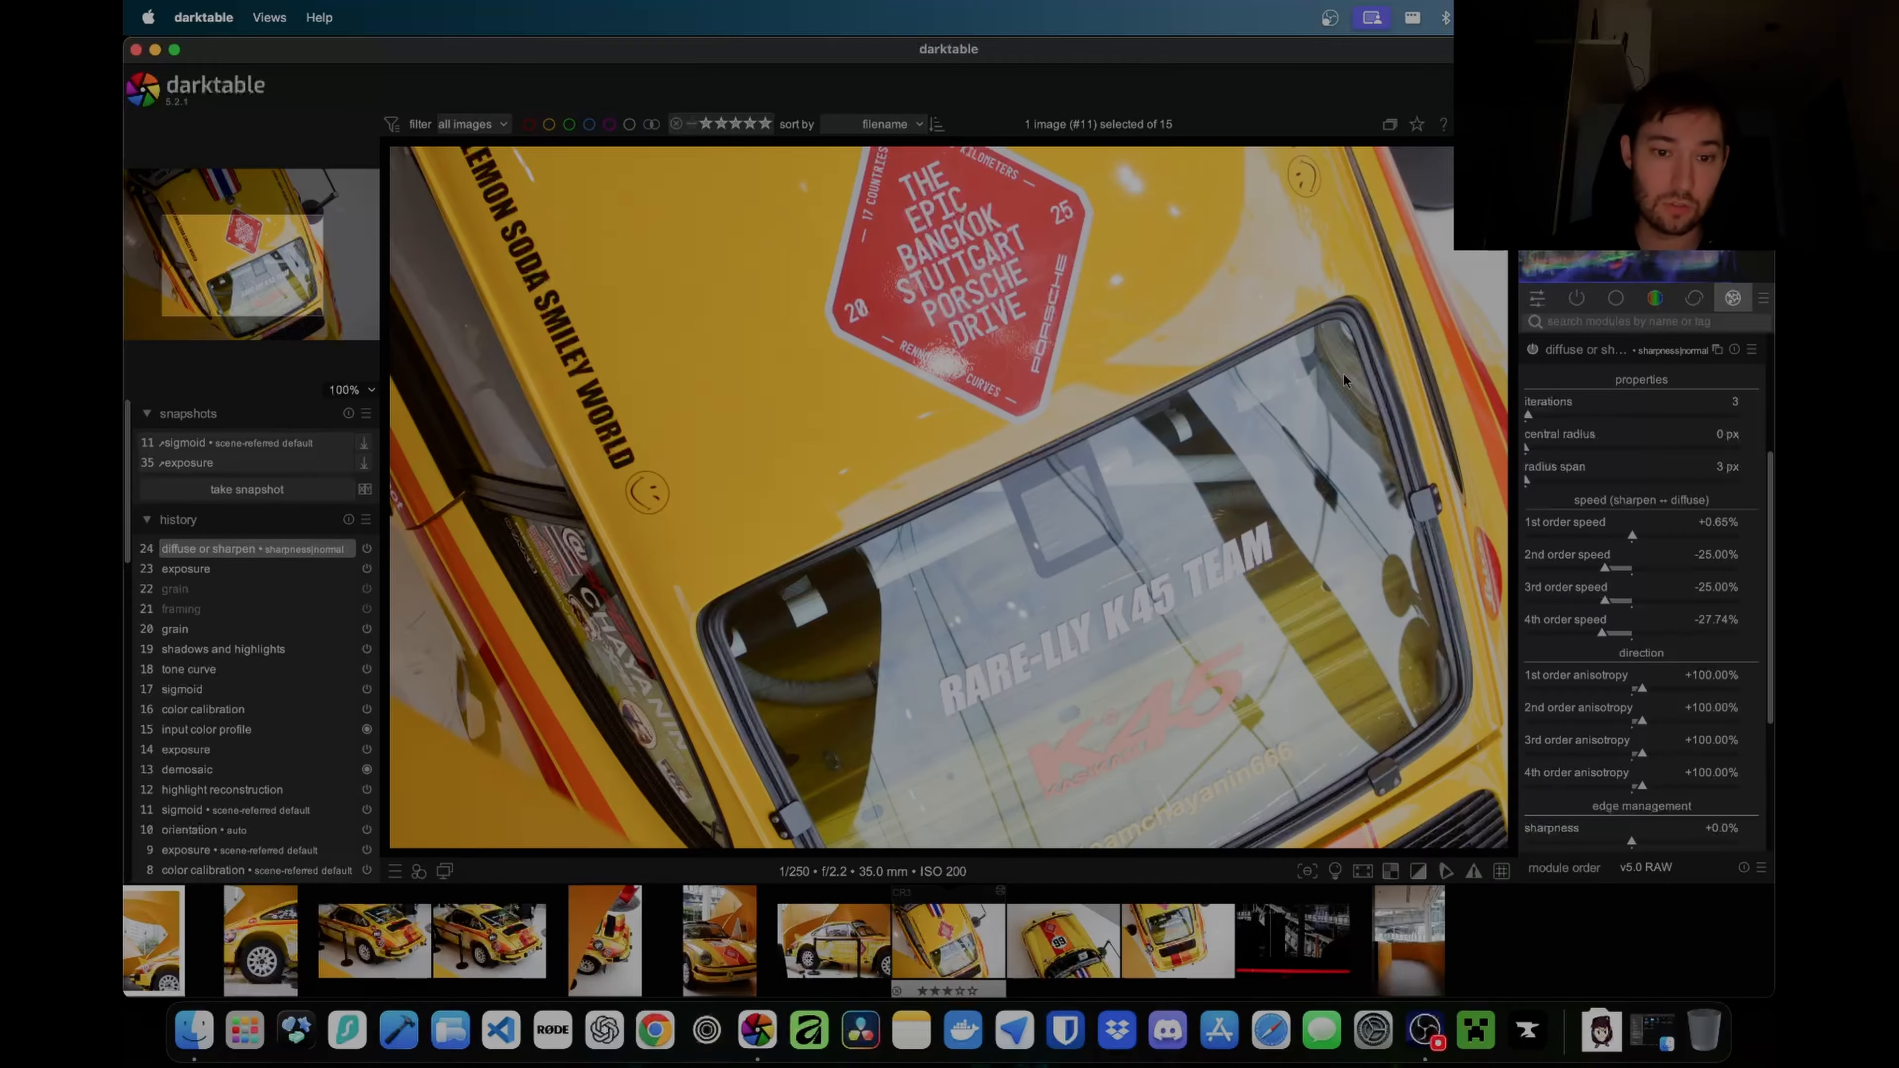
scroll(1222, 404, "down", 3)
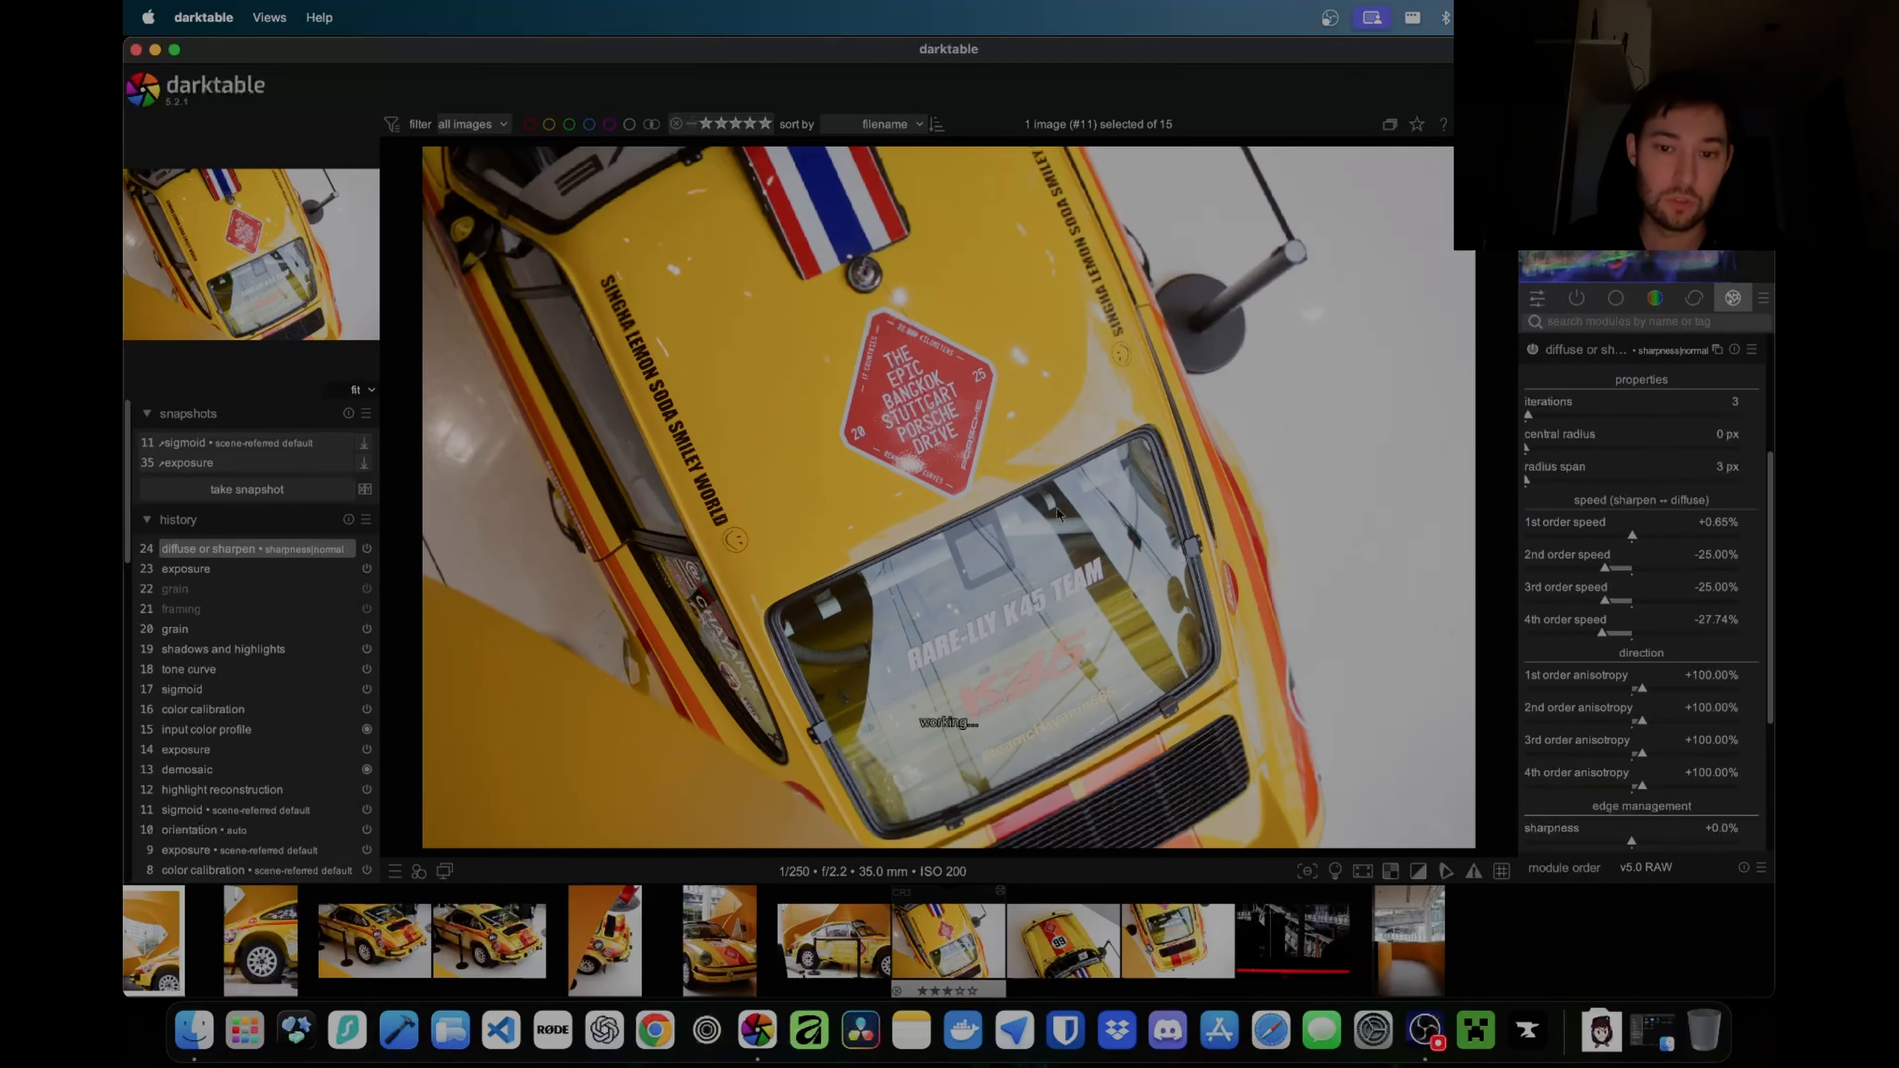
scroll(790, 505, "up", 3)
Step: Look through the correction and effects modules and inspect the vignetting settings on the overhead photo
left_click(1694, 299)
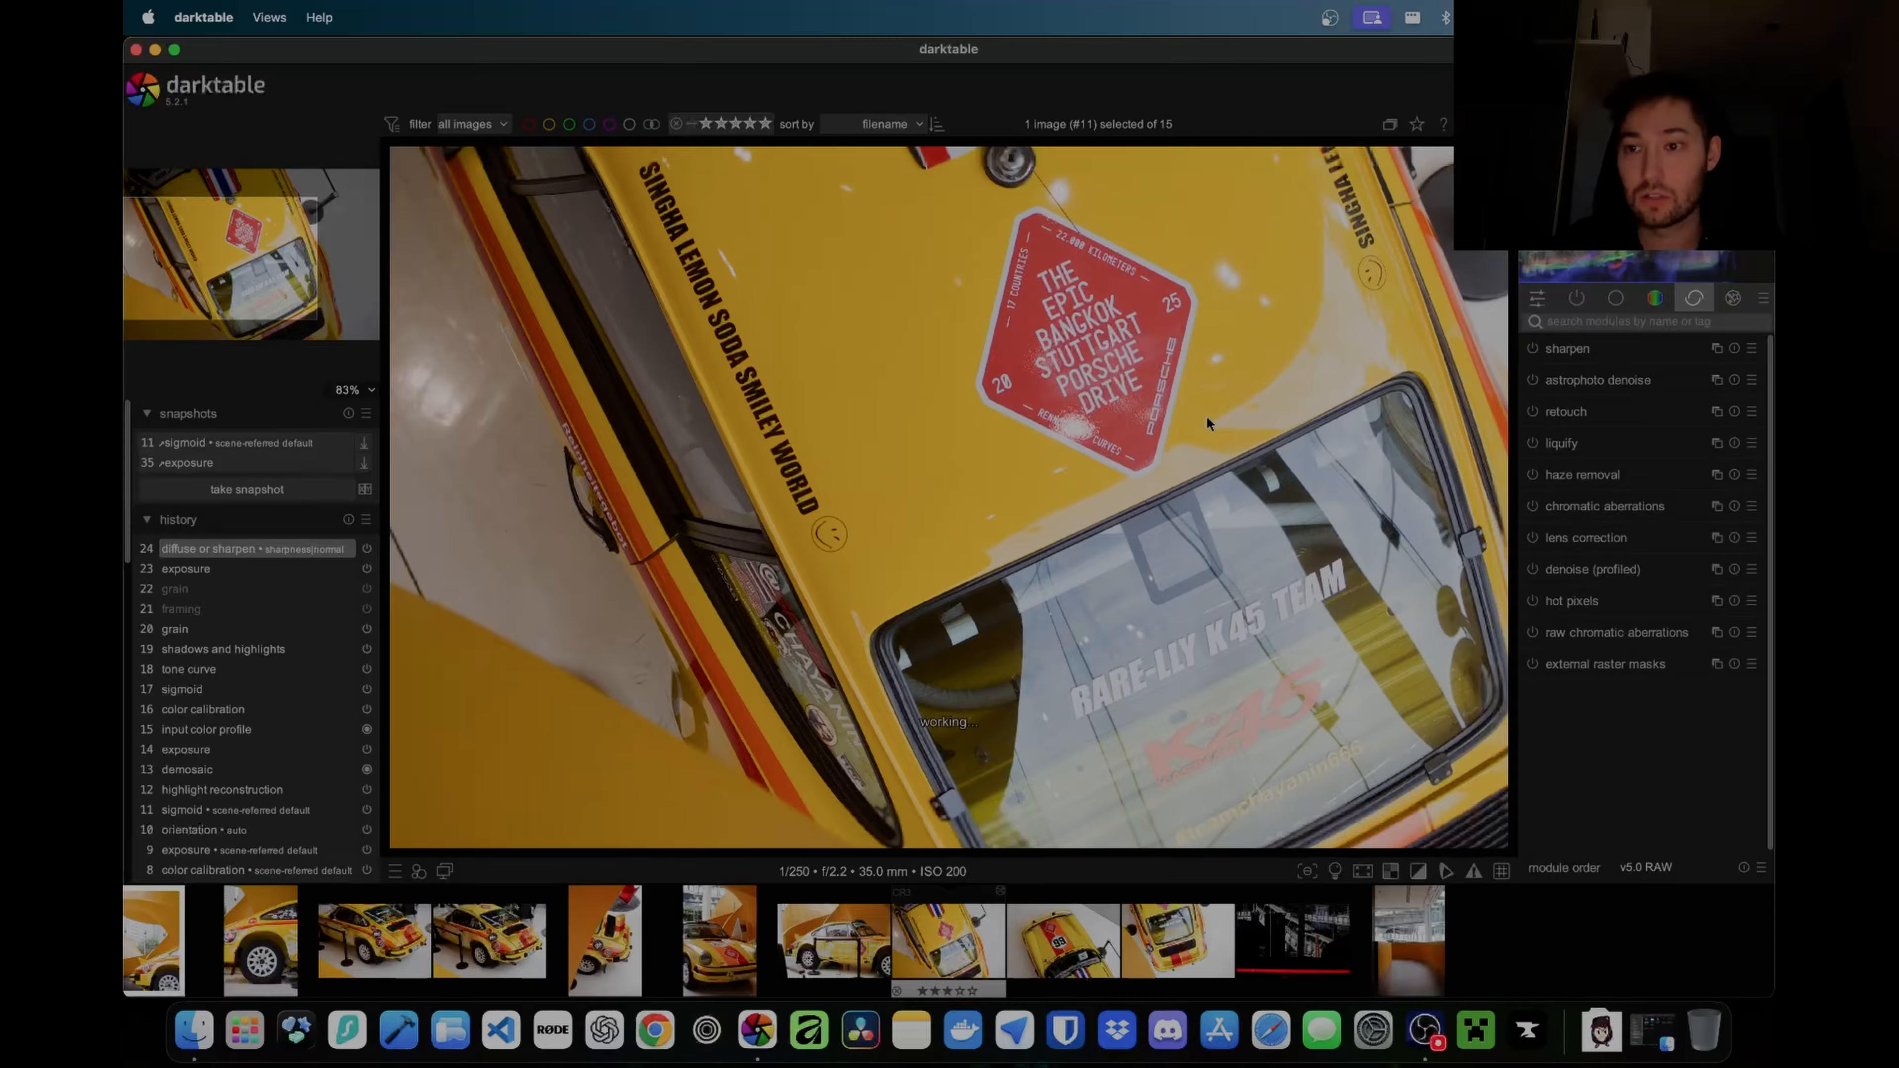
scroll(1206, 417, "down", 3)
left_click(1732, 298)
left_click(1570, 413)
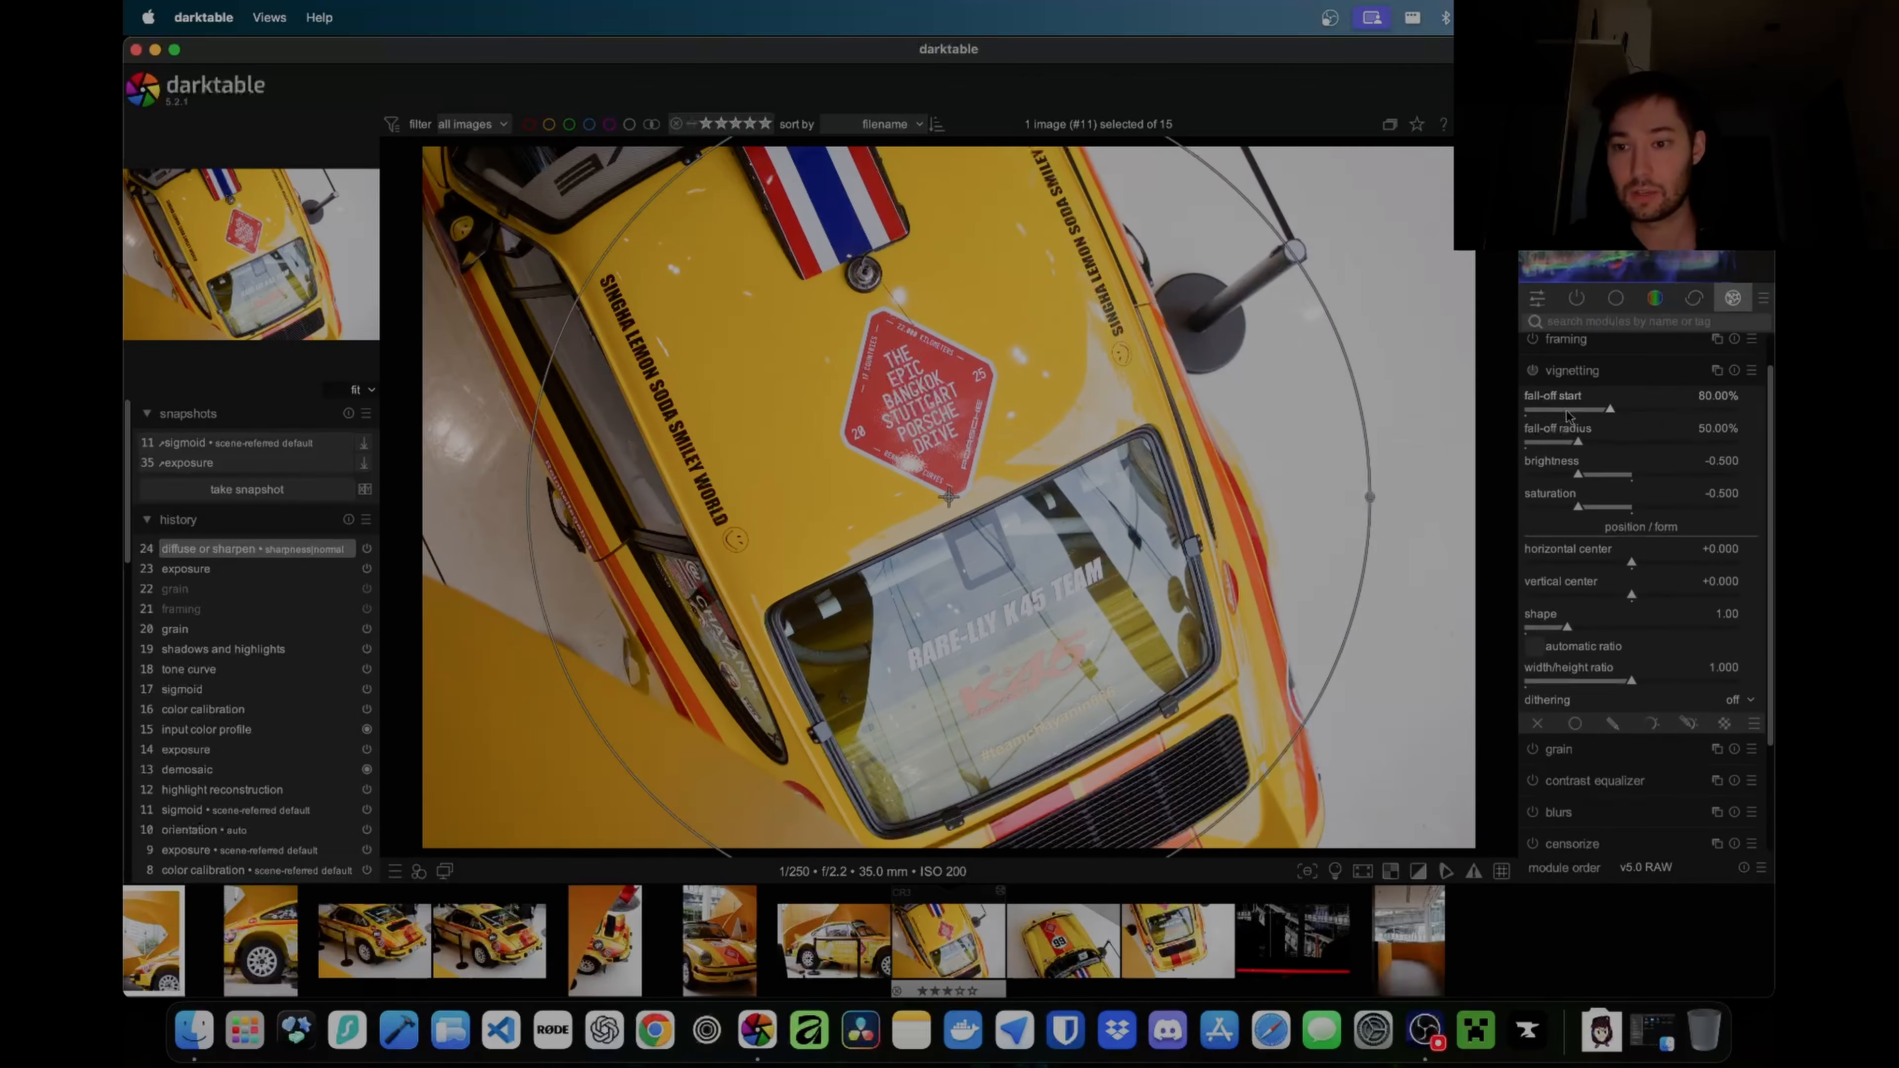
Step: Enable exposure on the side-view photo of the car behind the barrier and set it to about +1.281 EV
left_click(1532, 350)
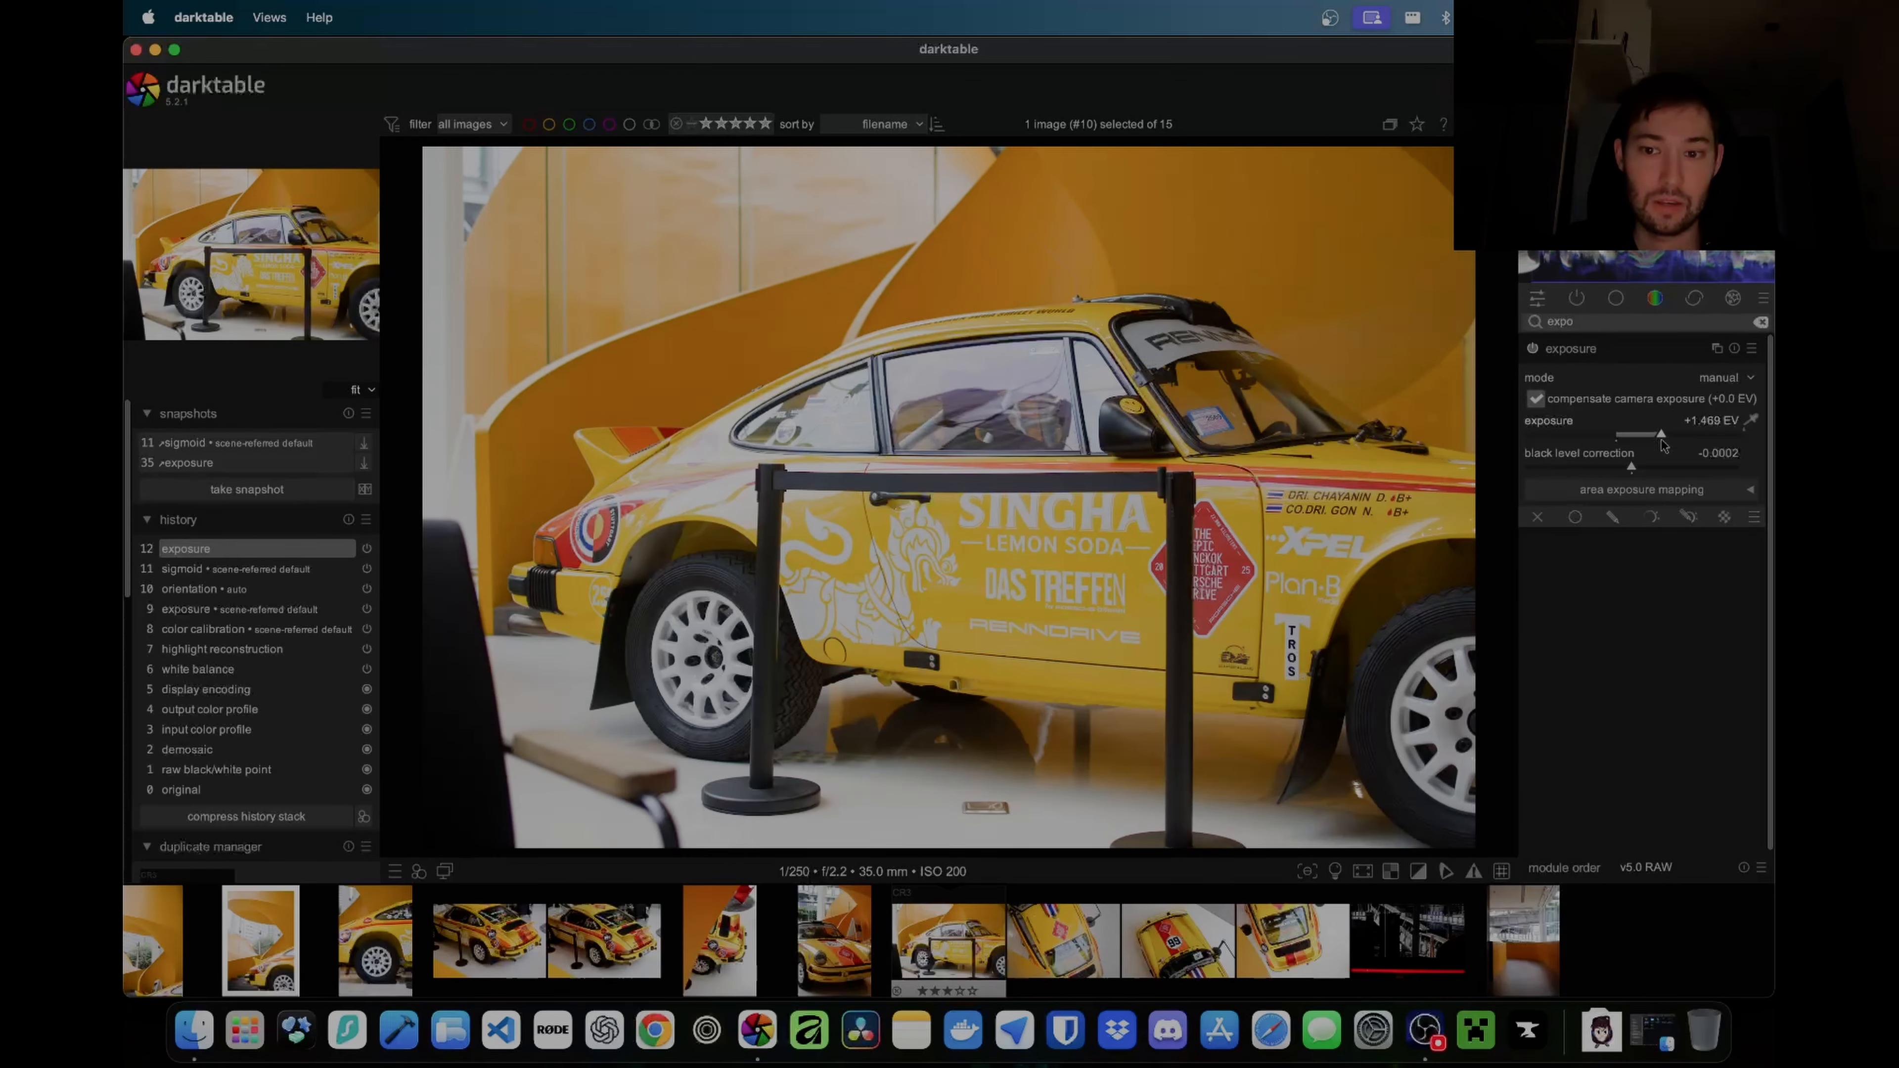
left_click_drag(1659, 440, 1661, 441)
left_click(1591, 321)
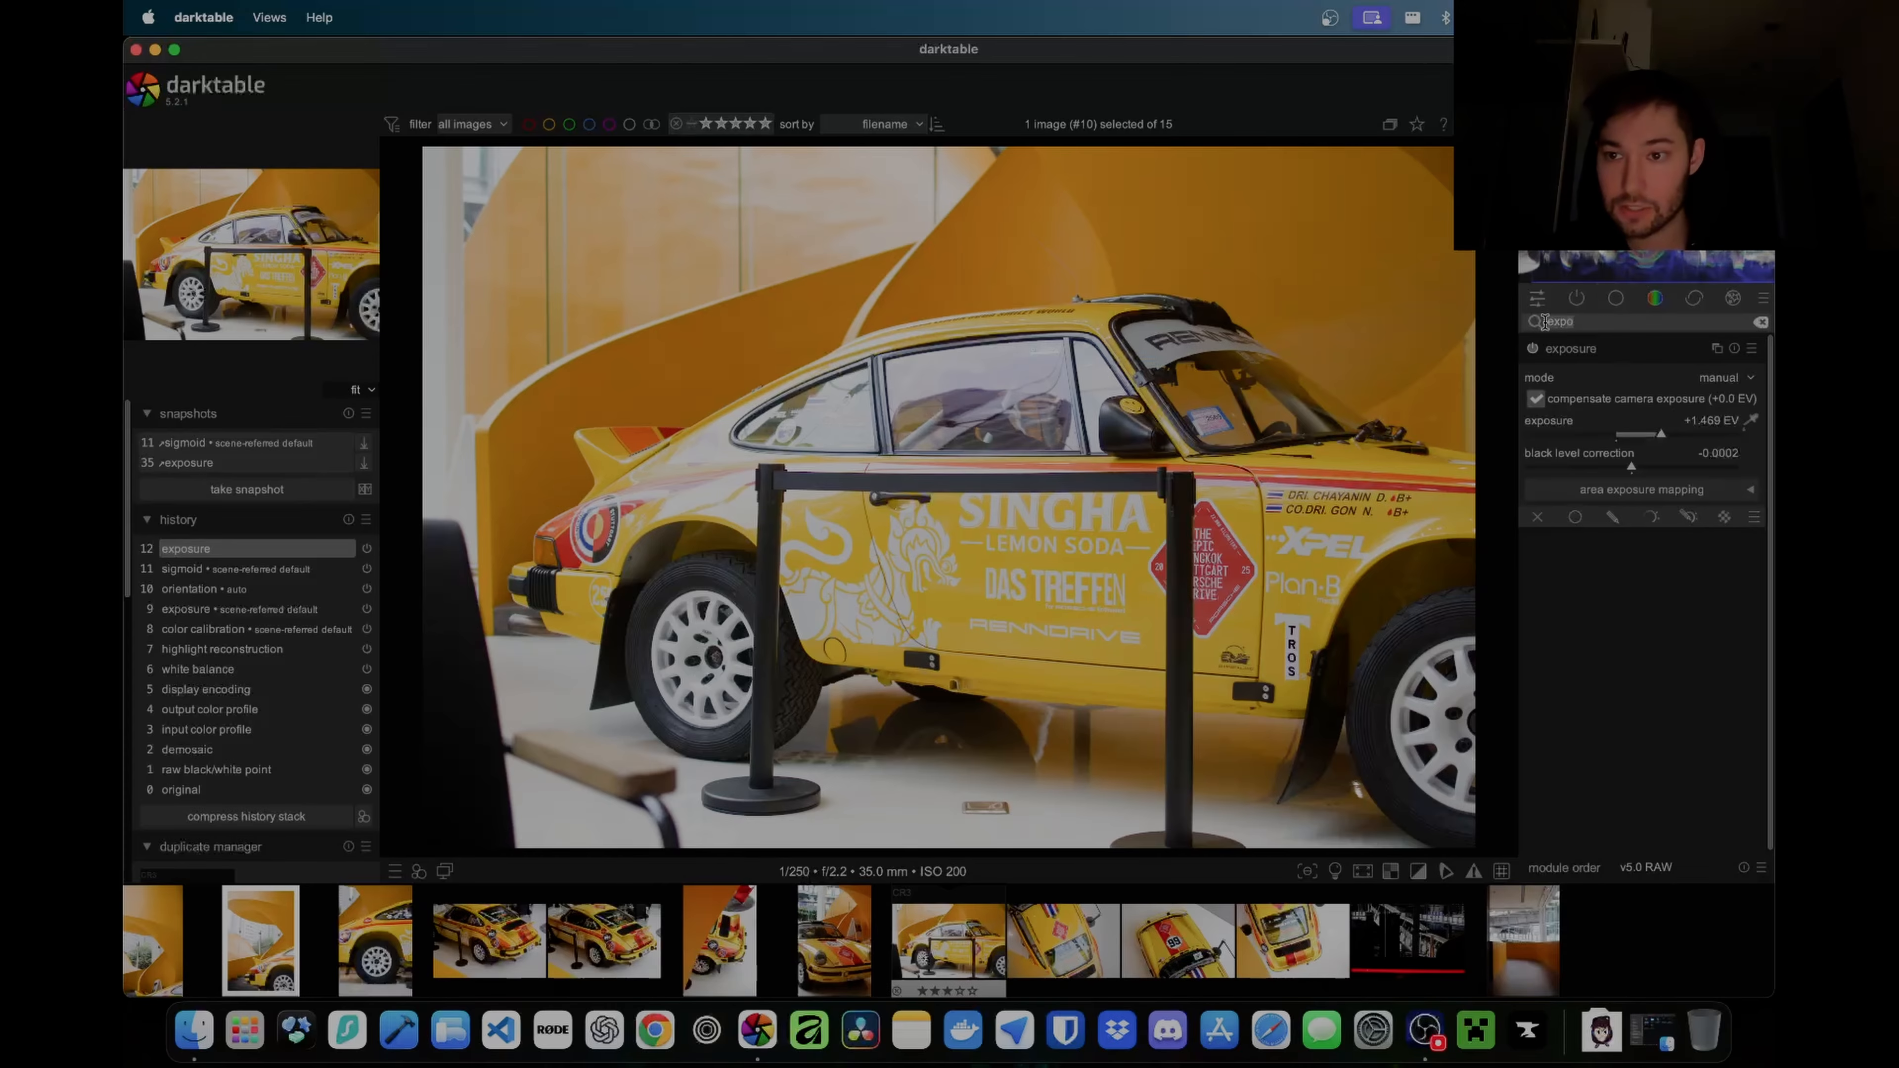
double_click(1573, 323)
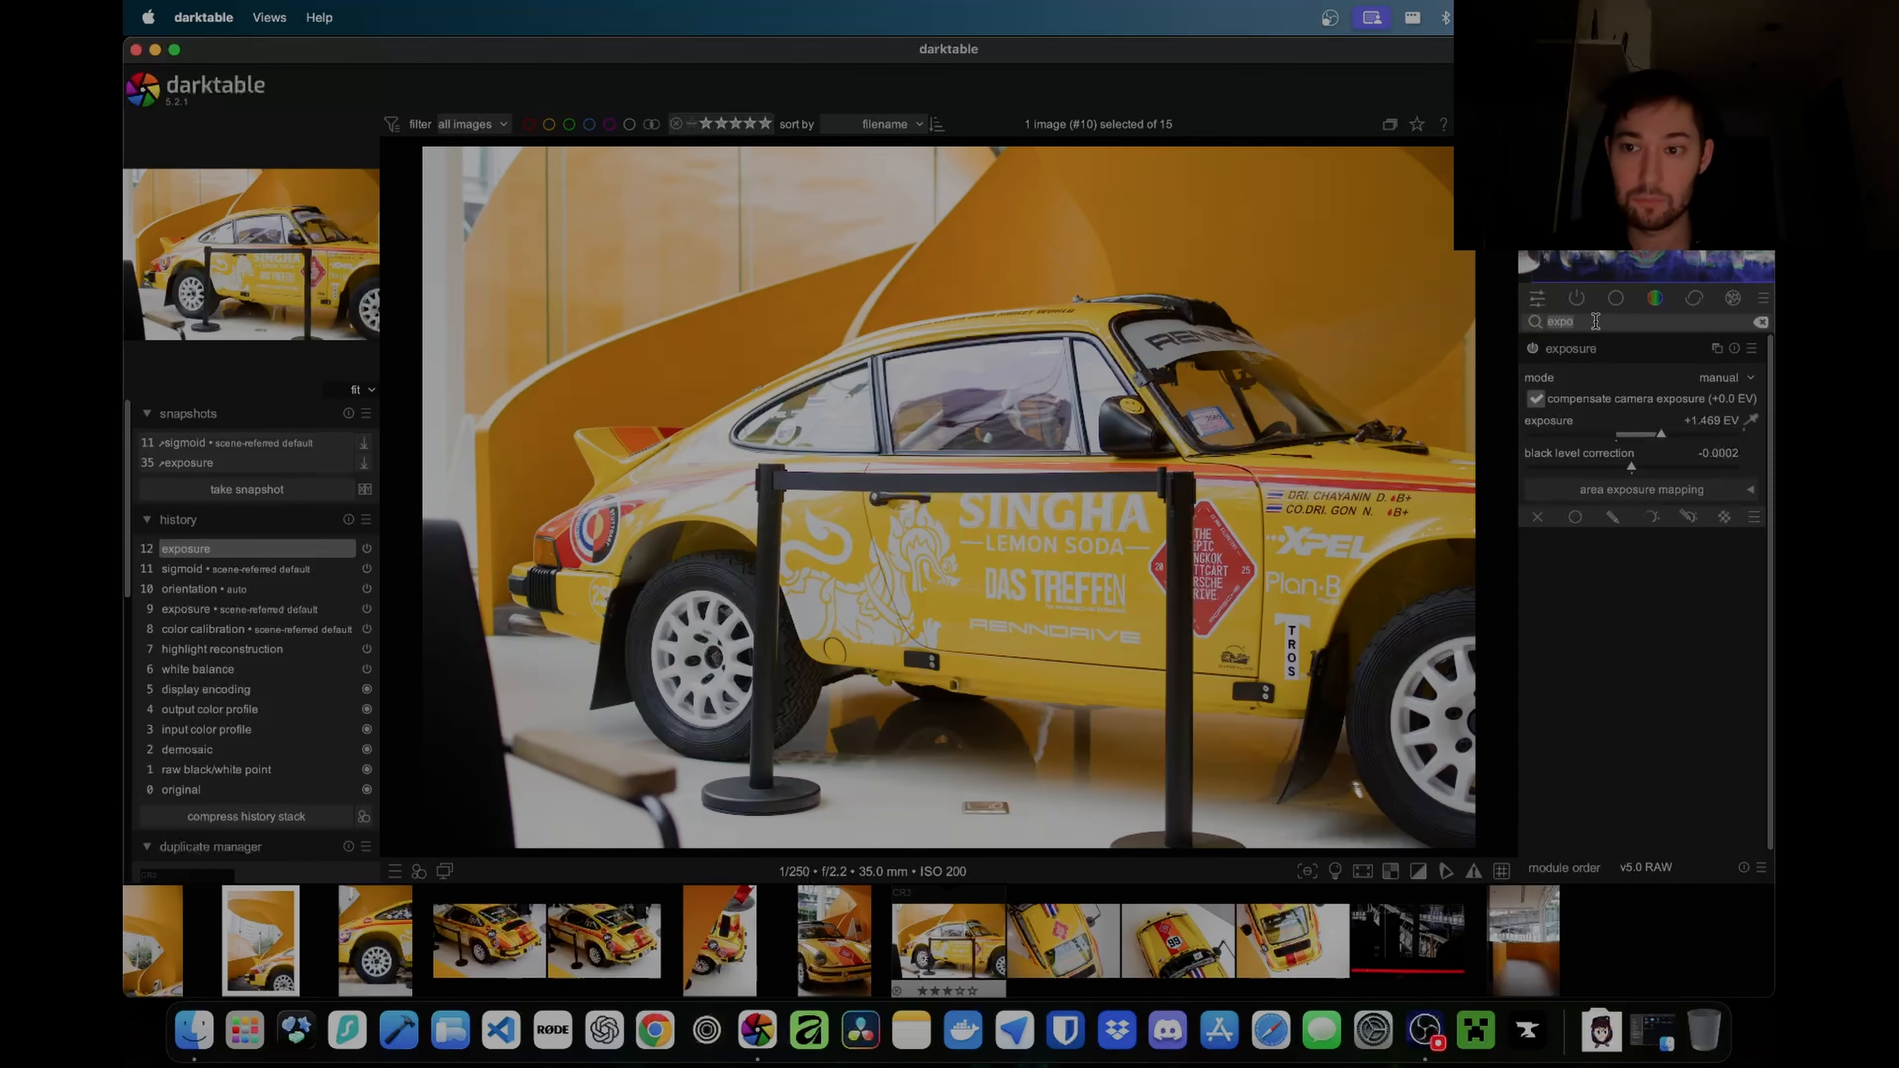
mouse_move(1661, 438)
left_mouse_down()
mouse_move(1641, 438)
mouse_move(1659, 438)
left_mouse_up()
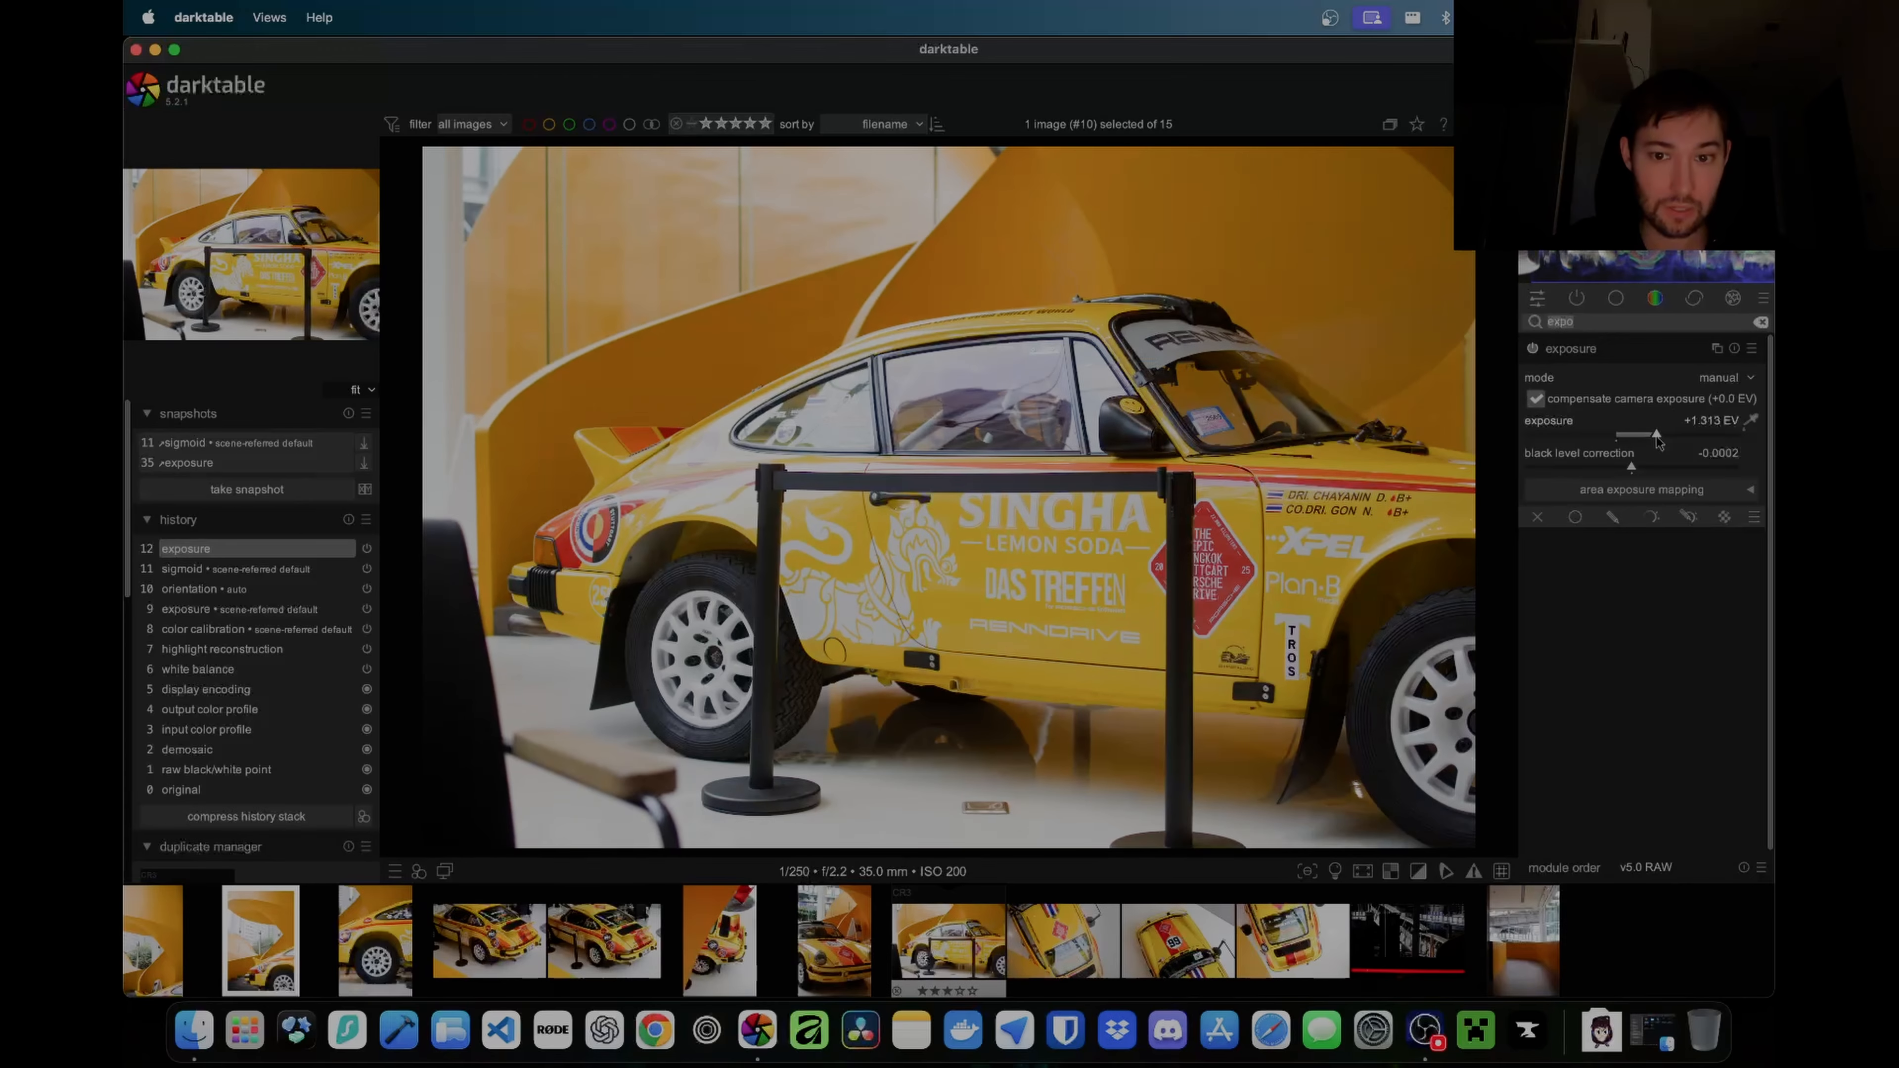
left_click_drag(1659, 436, 1655, 436)
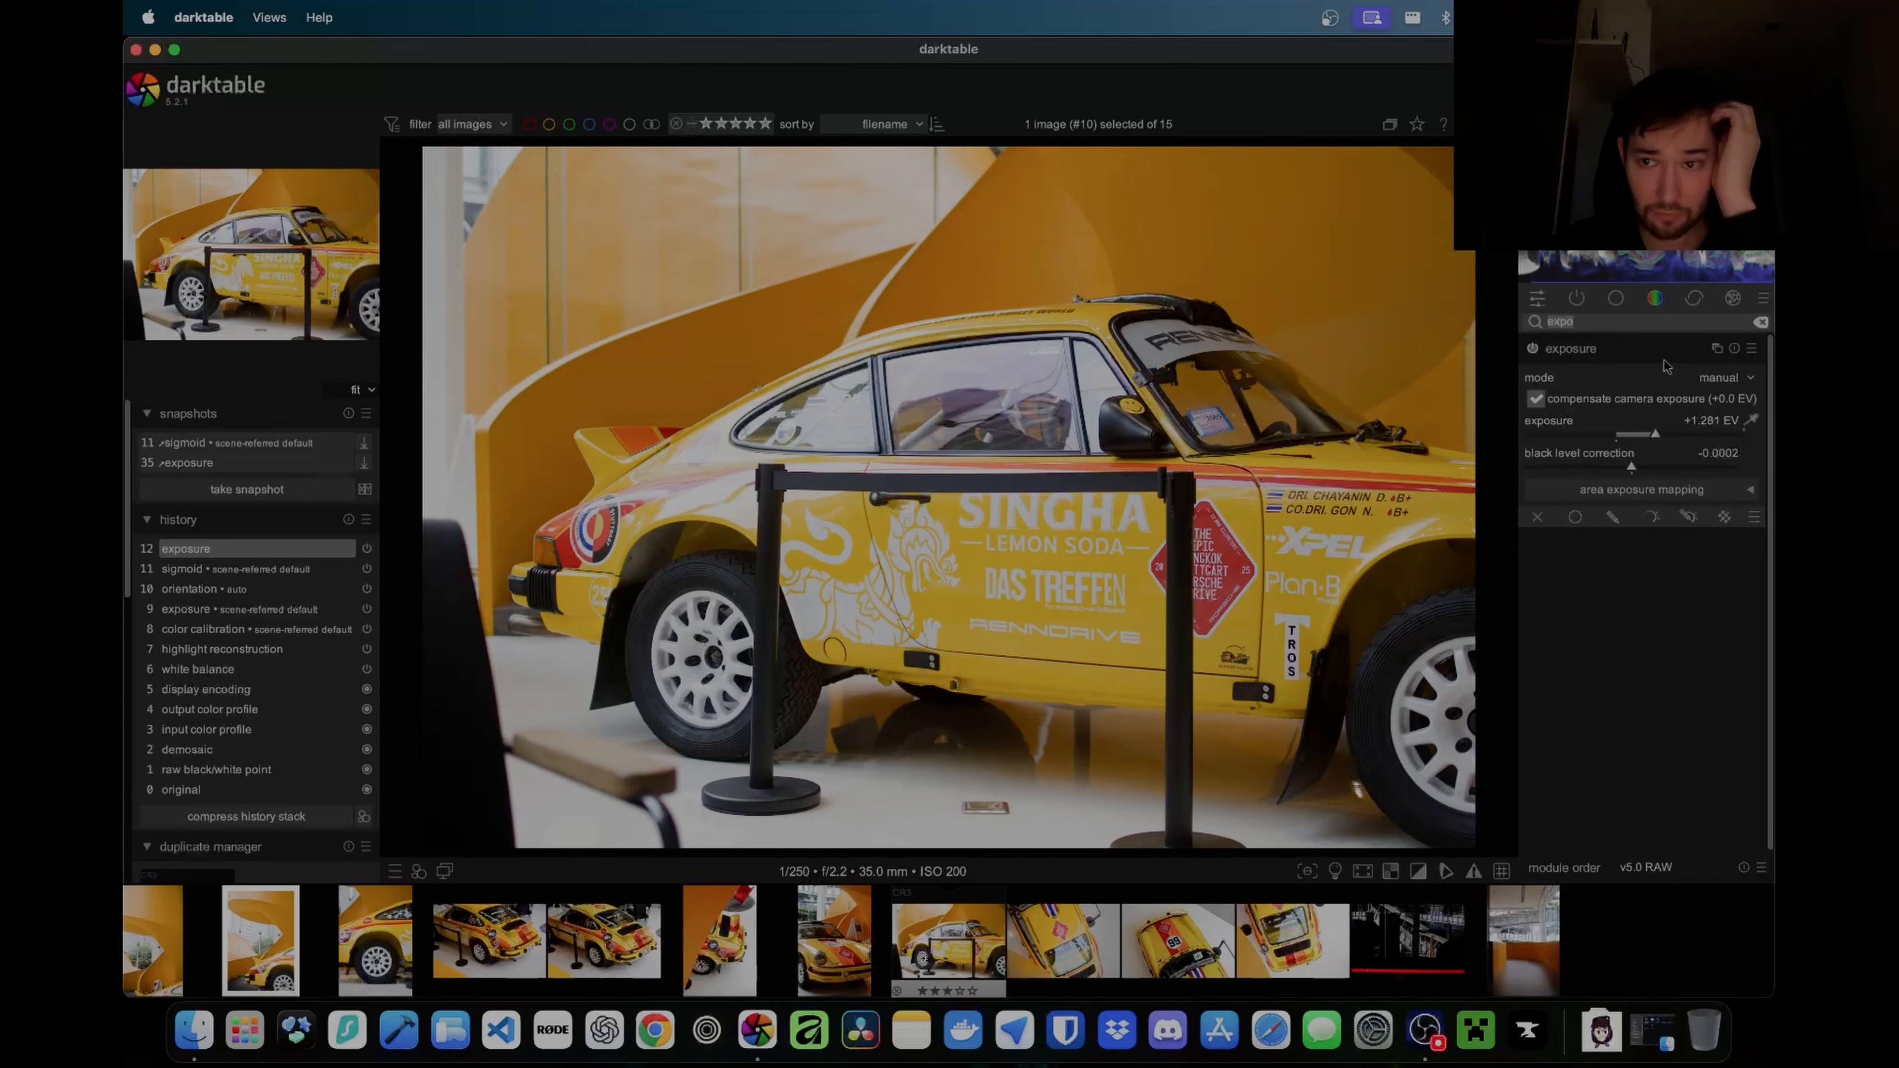
Step: Search for the exposure module again and set exposure to about +1.375 EV and black level correction to about +0.0071
left_click(1655, 299)
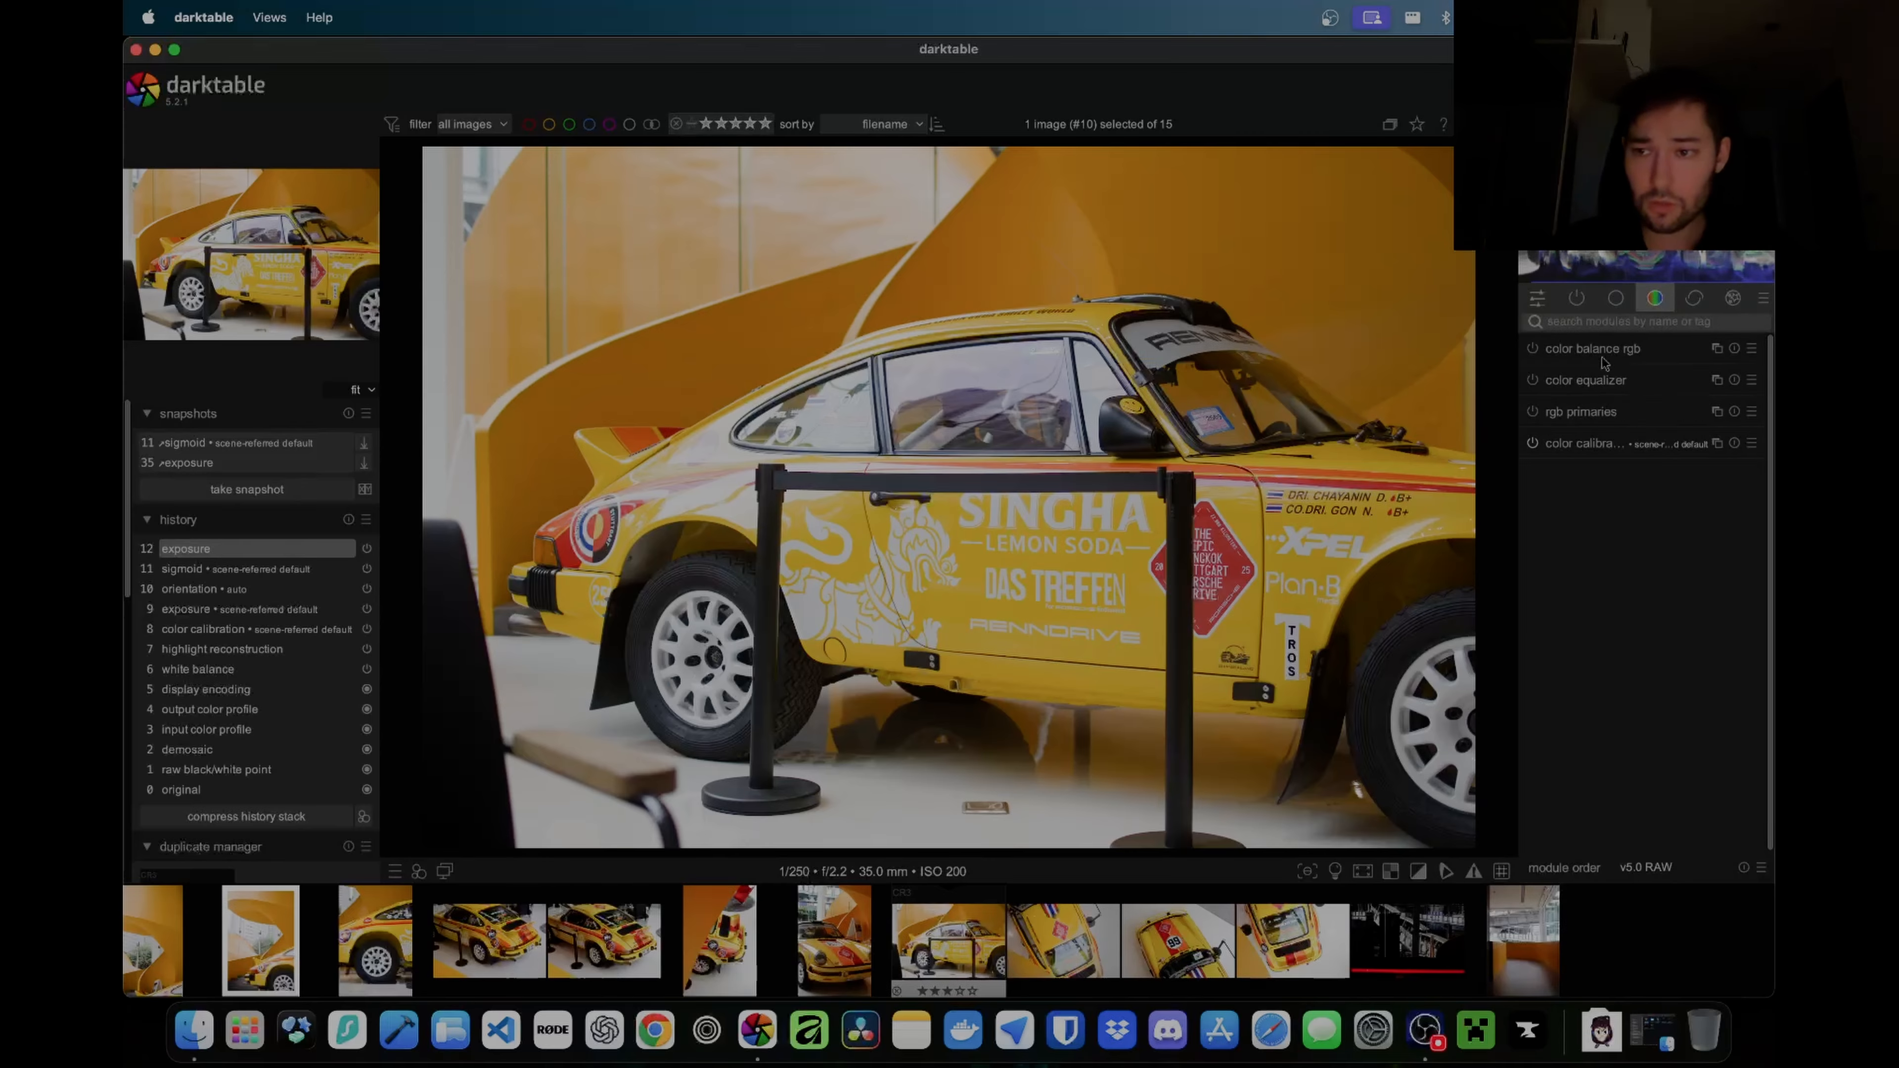
left_click(1634, 321)
type("expo")
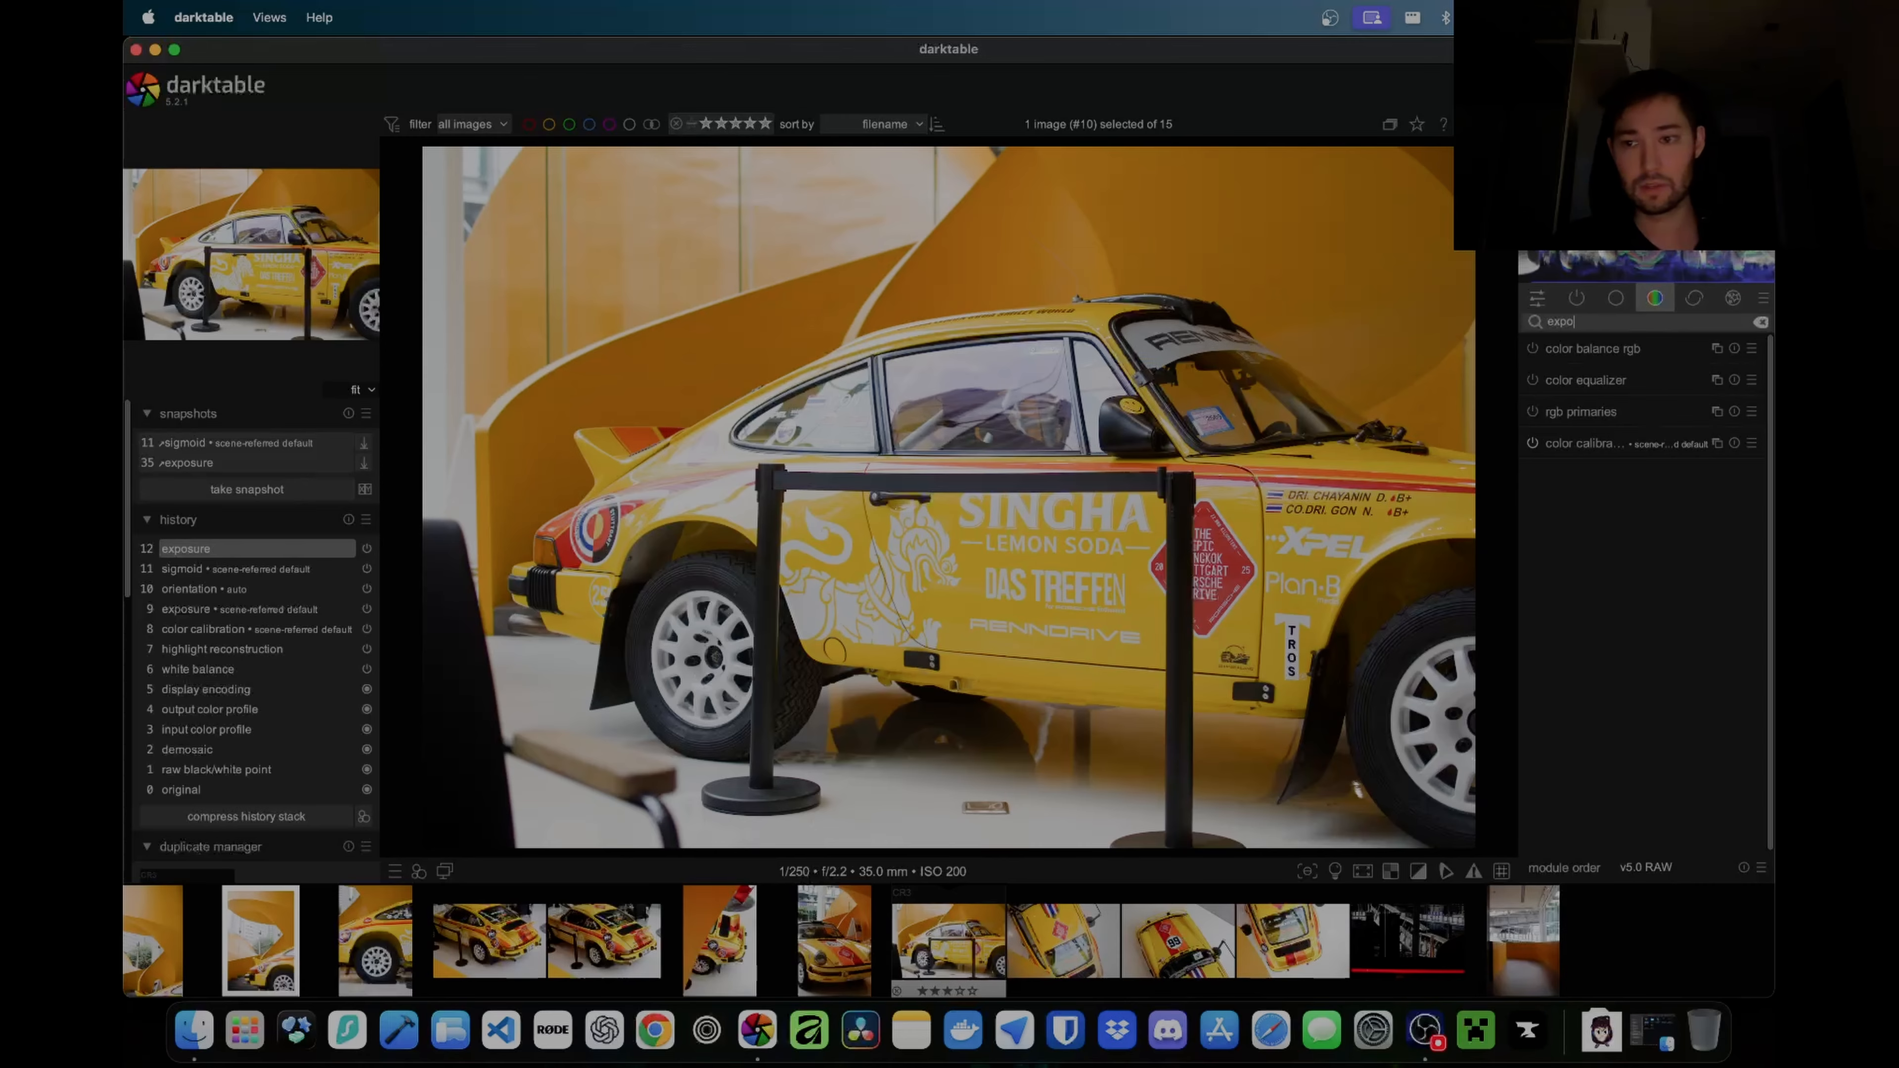
left_click(1652, 435)
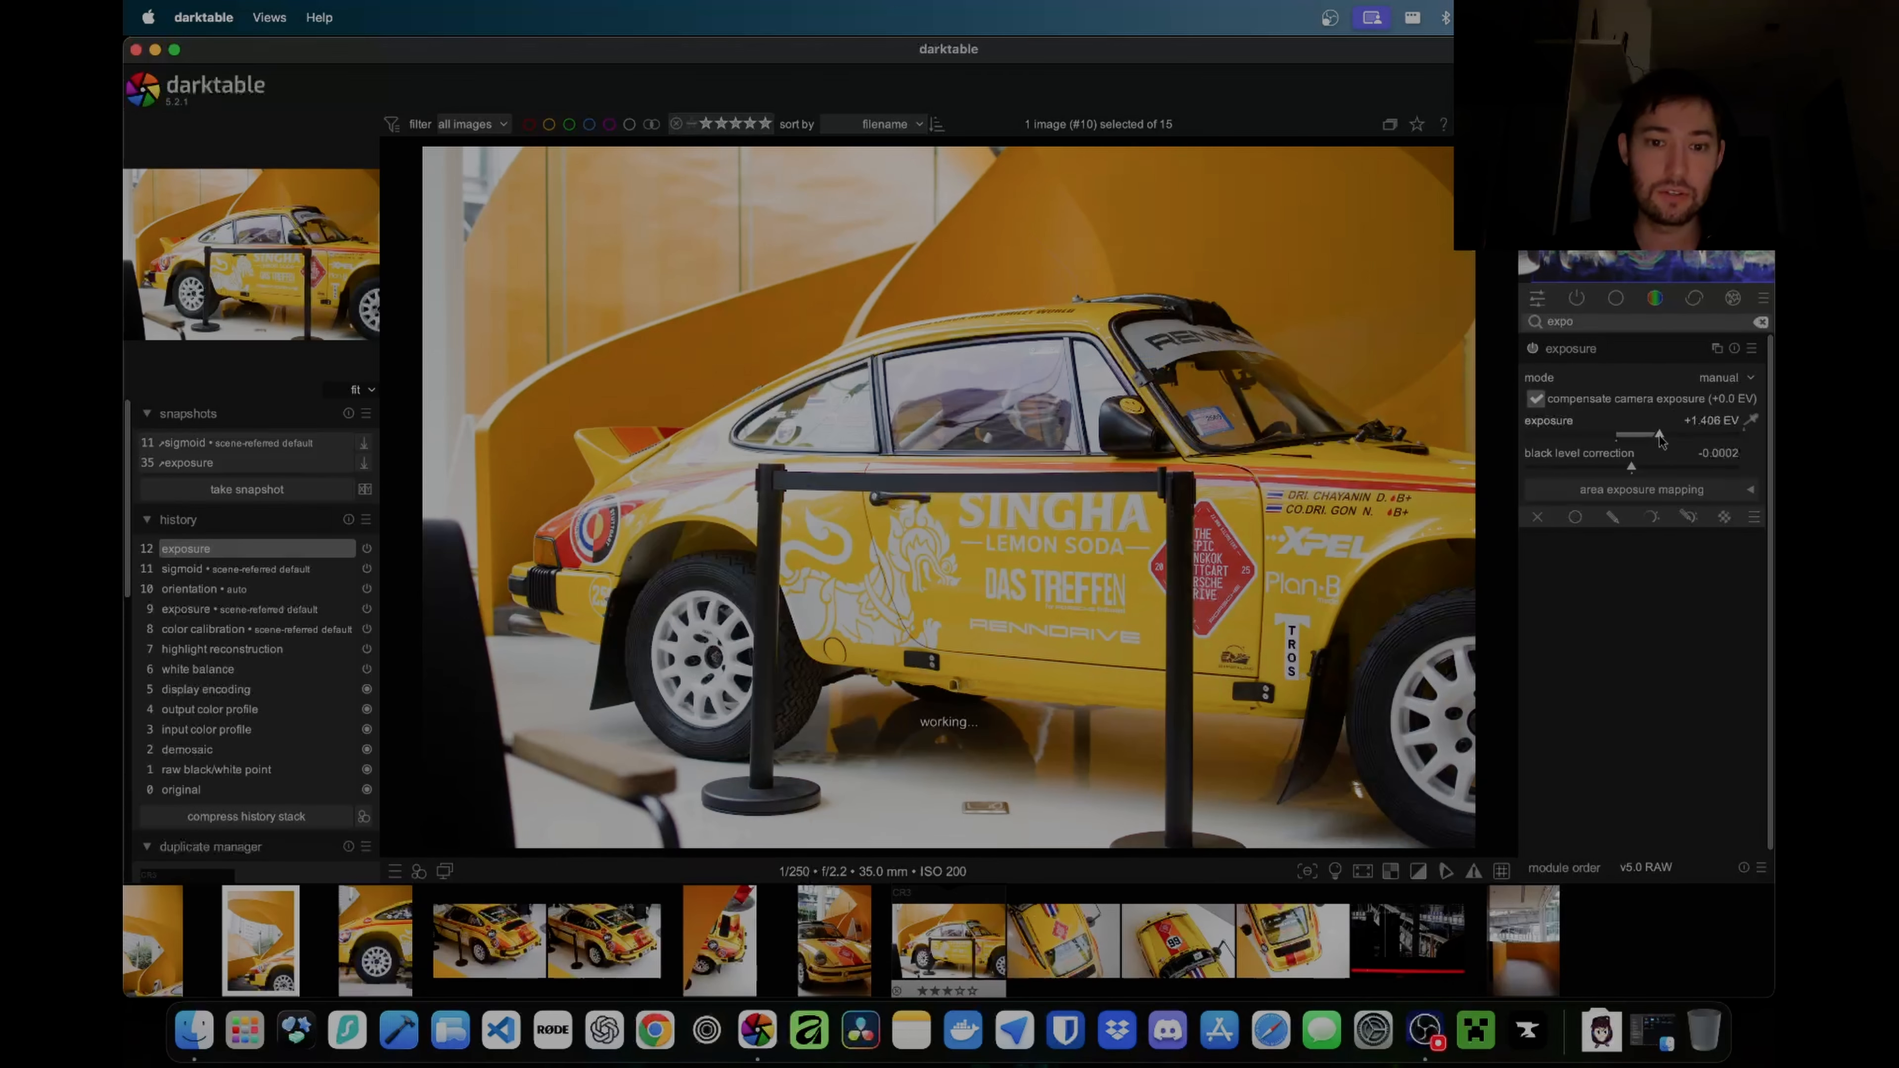
left_click_drag(1665, 437, 1636, 469)
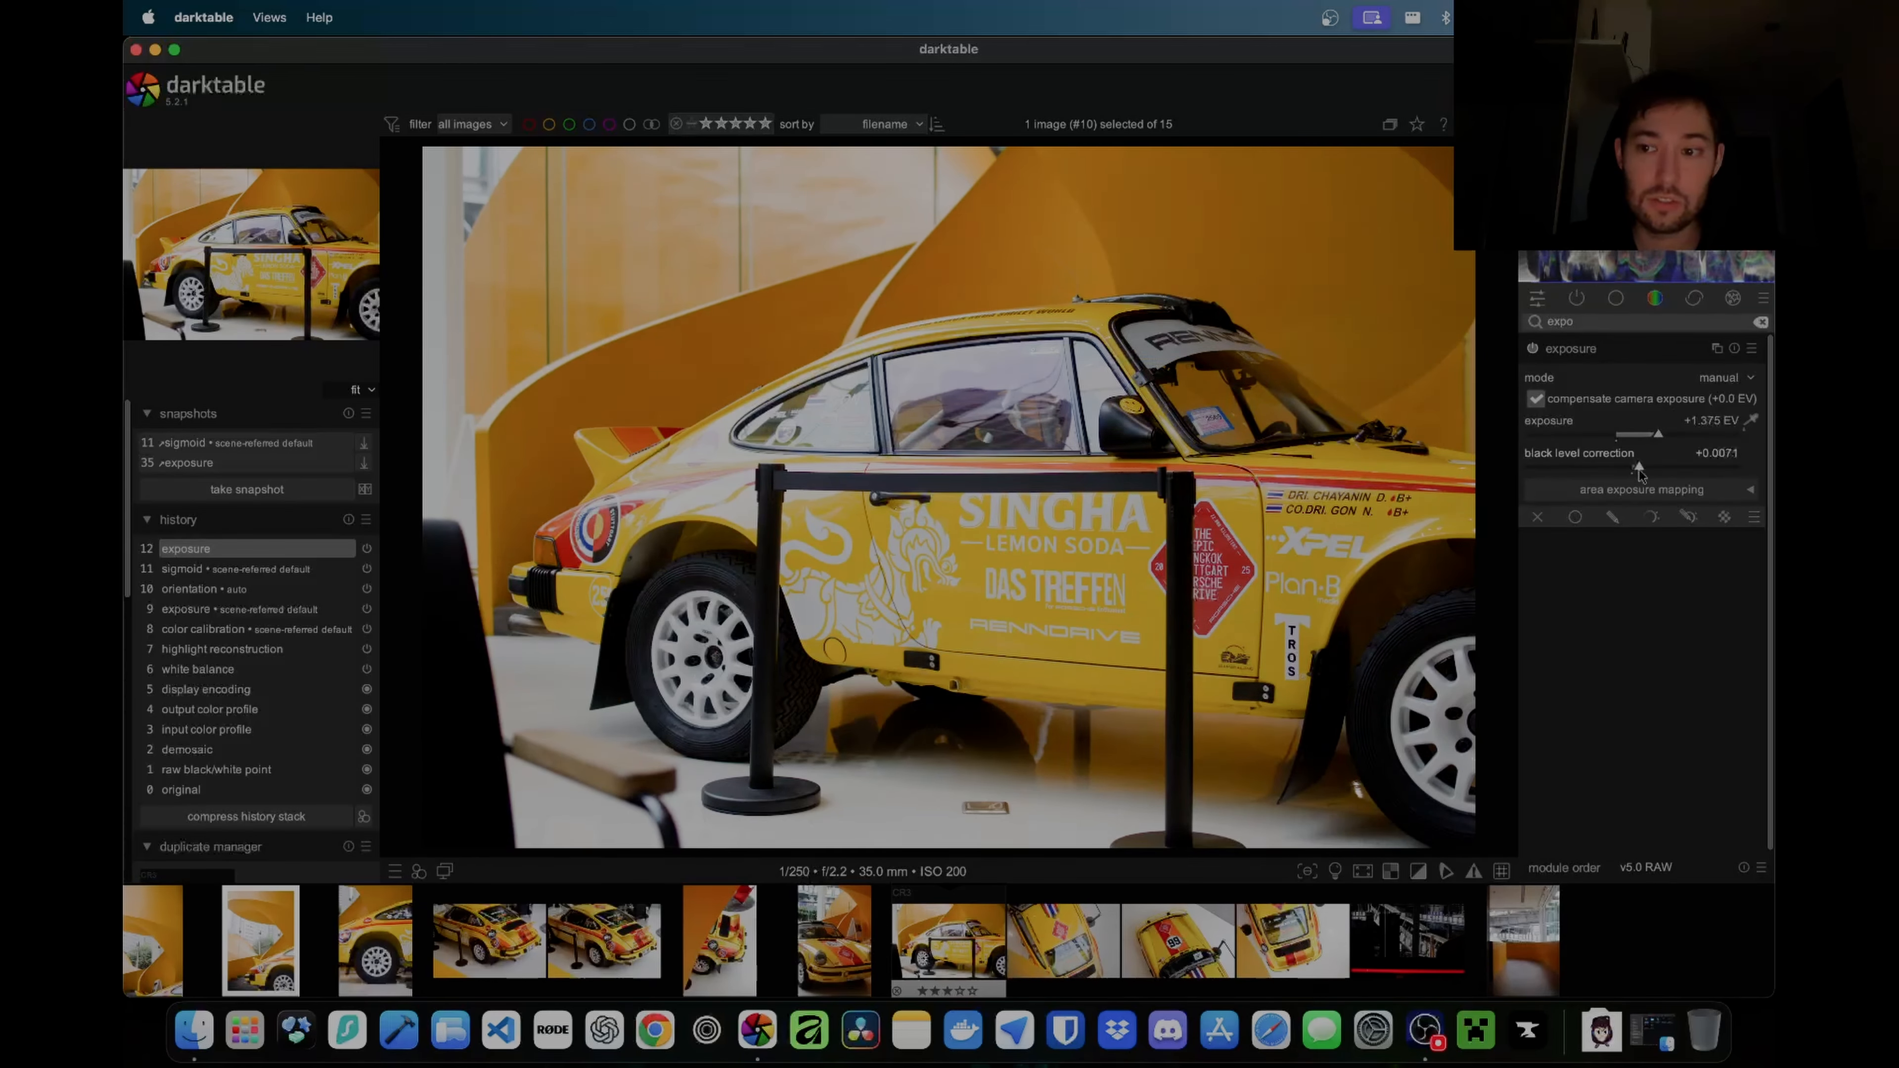
Step: Add a tone curve to the side-view photo, lowering the shadows to about 26.3/21.0 and placing control points in the highlights and midtones
left_click_drag(1636, 469, 1652, 439)
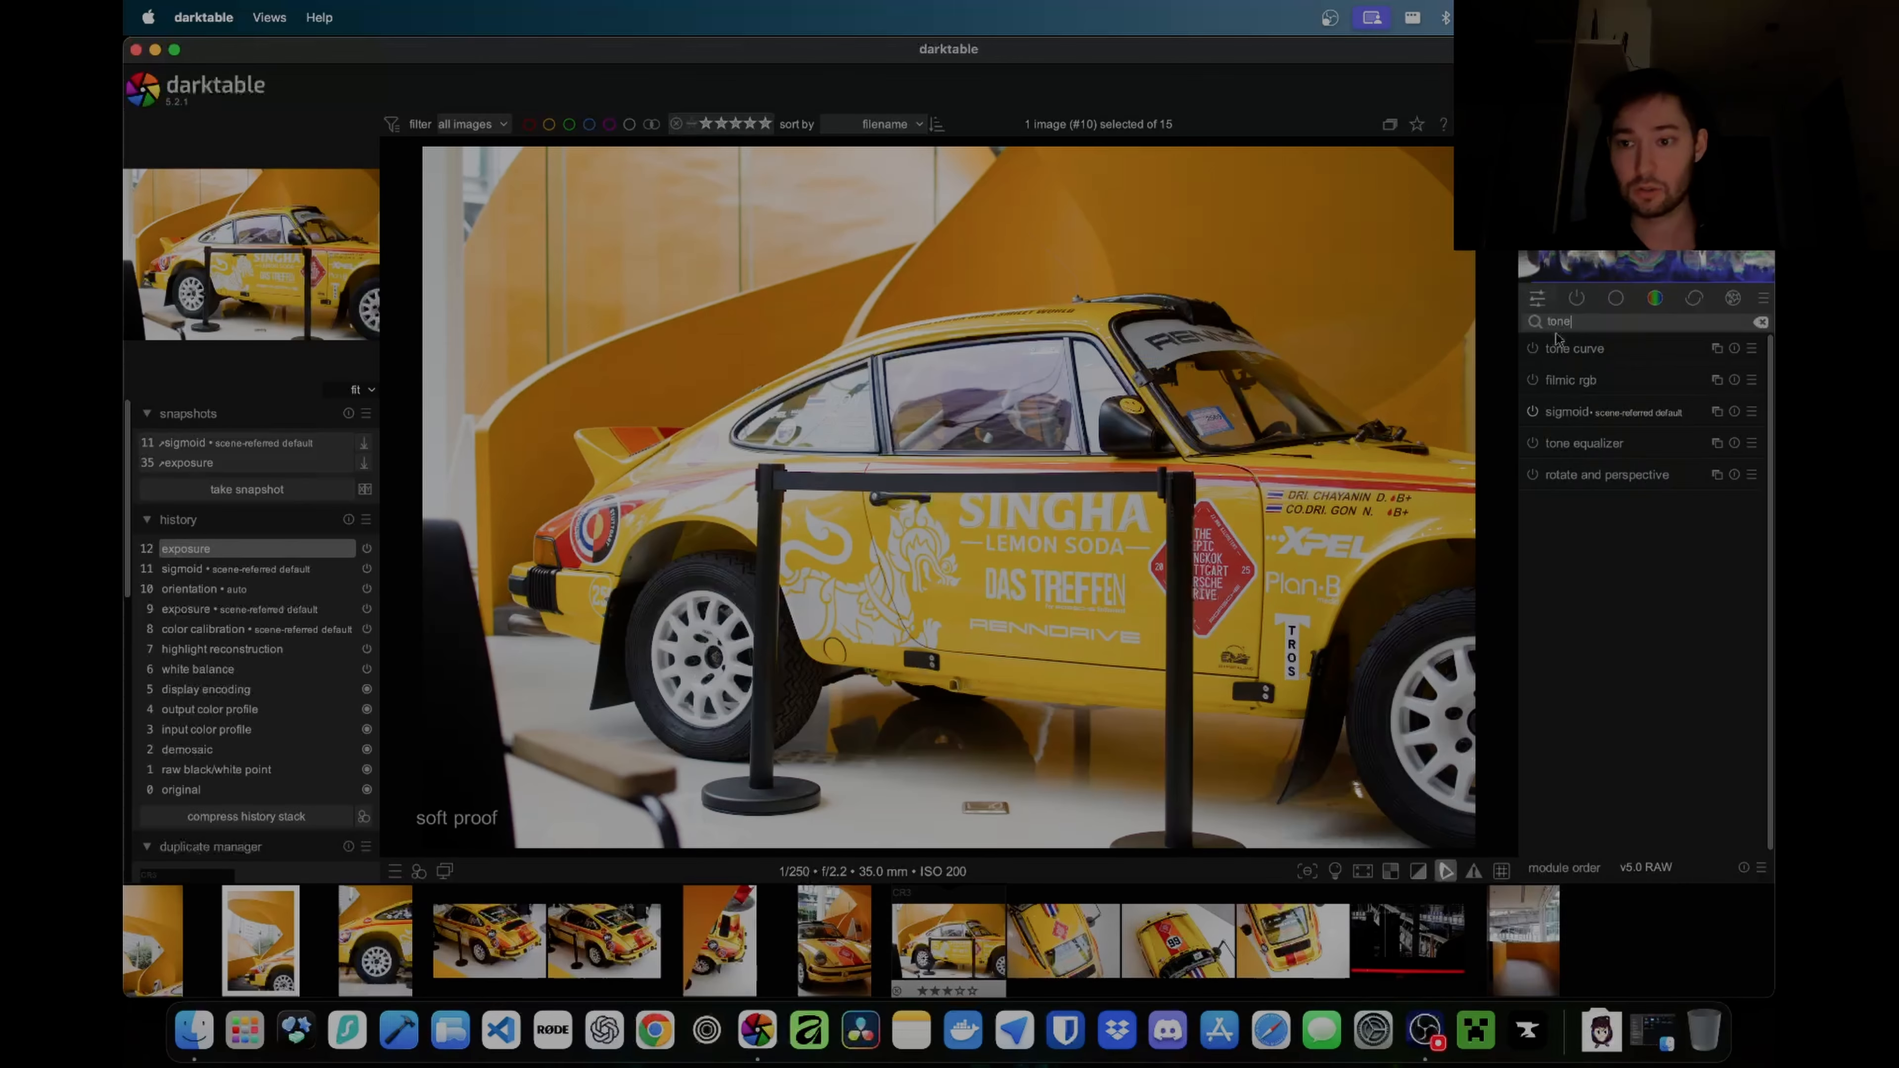
left_click(1564, 352)
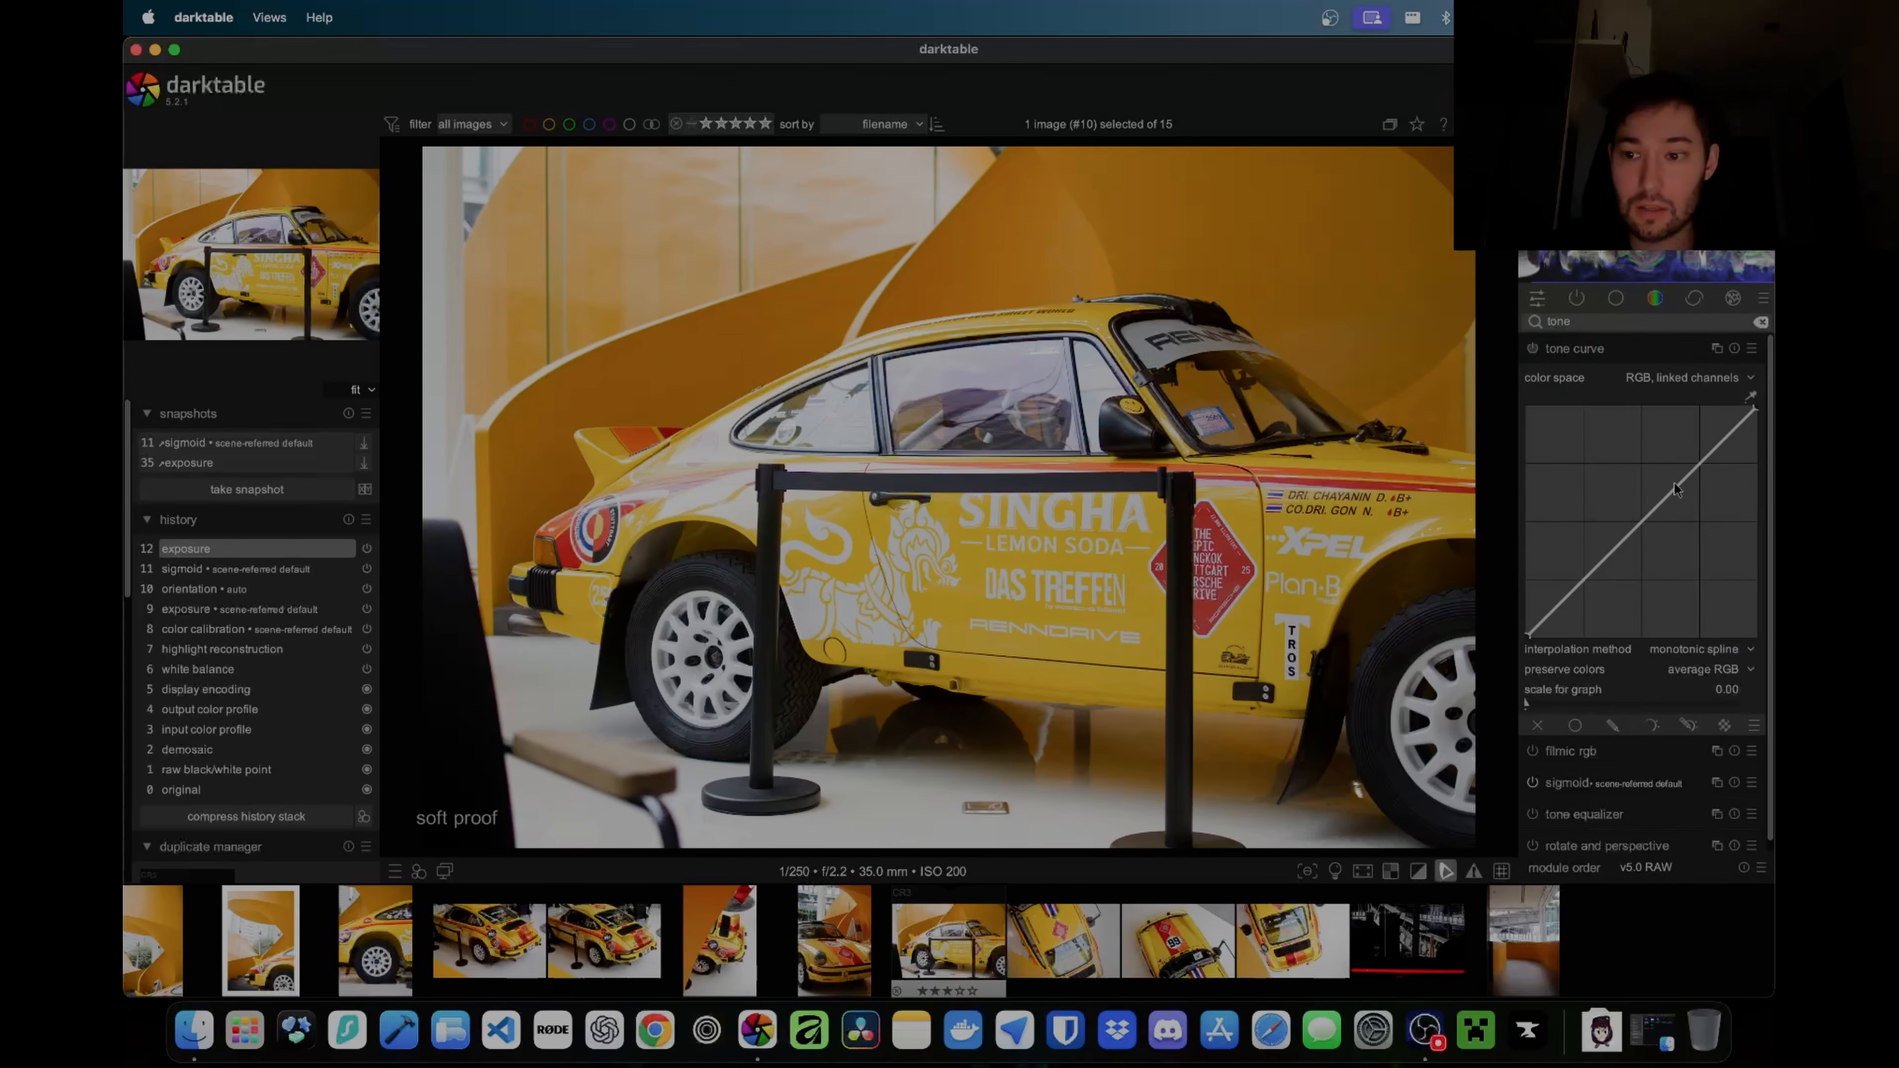
left_click_drag(1586, 583, 1587, 589)
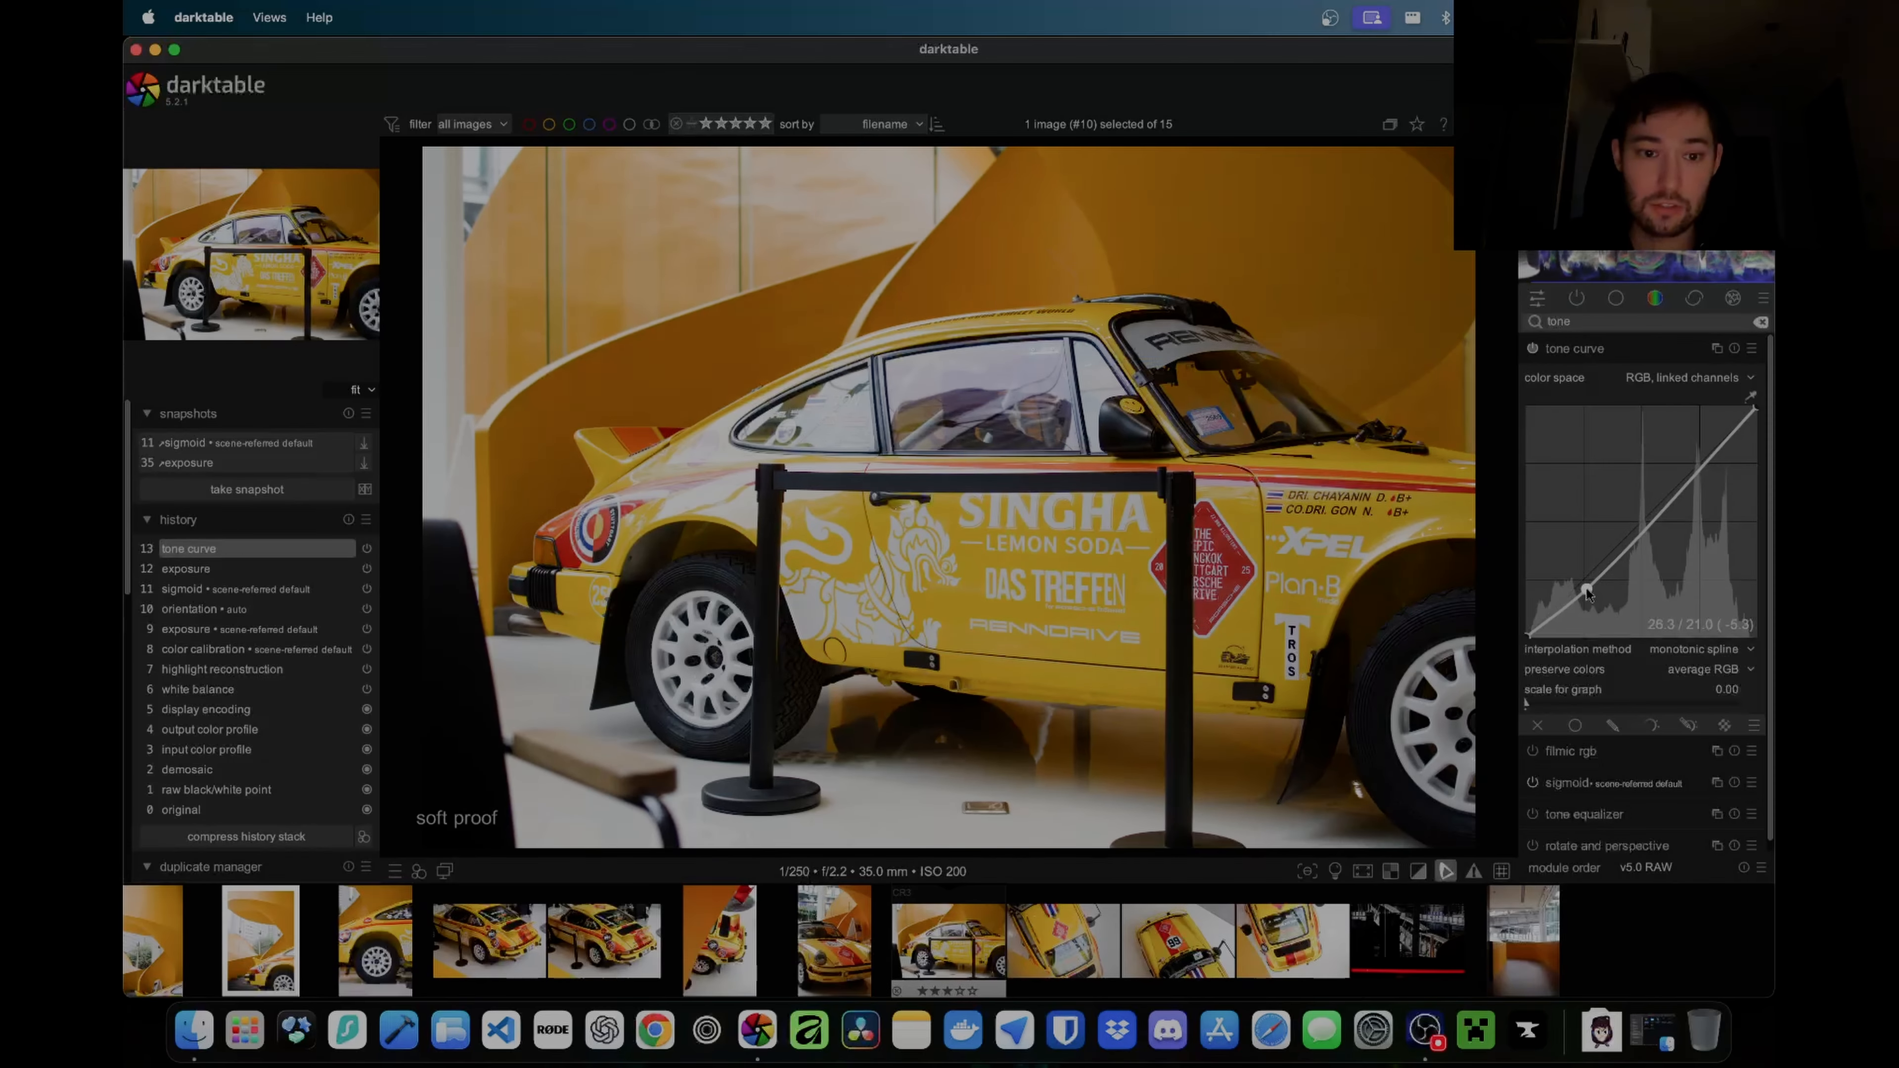
left_click(1694, 469)
left_click(1634, 526)
left_click_drag(1636, 525, 1642, 527)
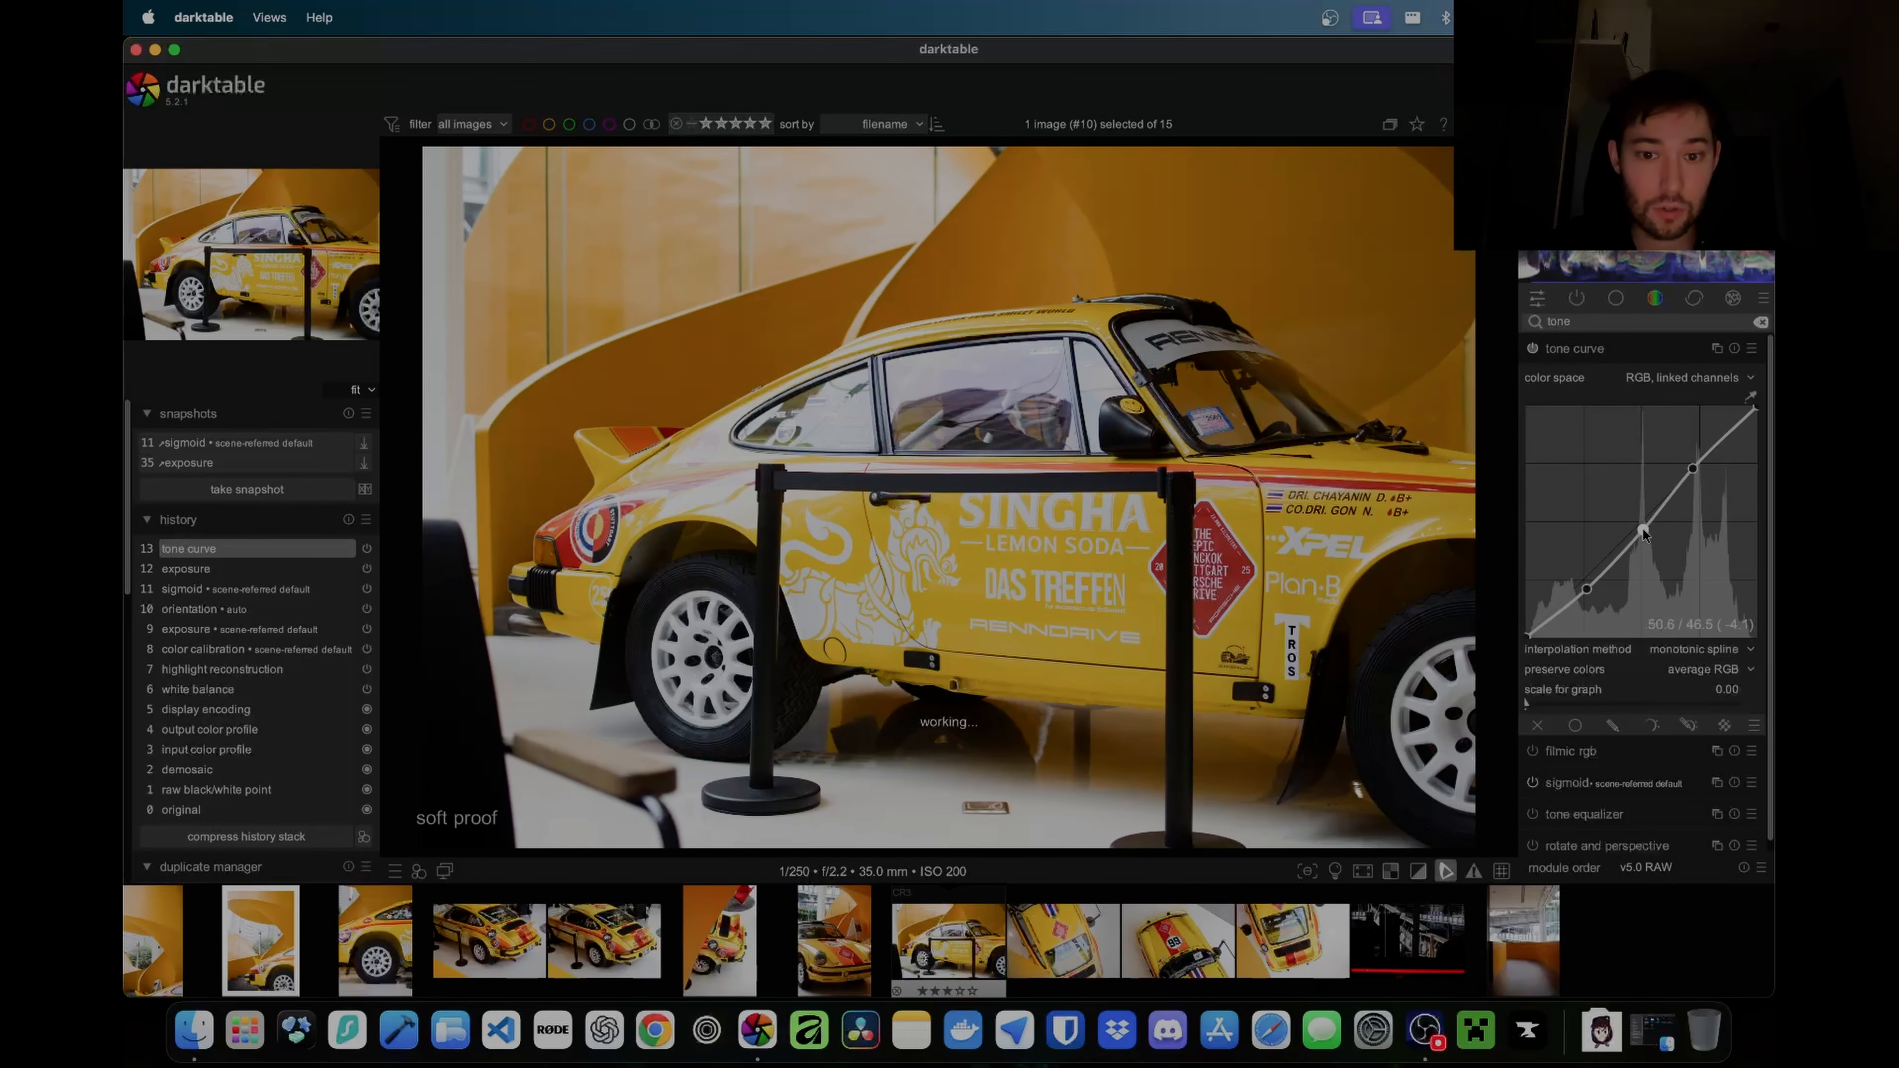
Step: Try a lower white point on the tone curve, restore it to the corner, and shift the black point to about 4.1/0.0
left_click_drag(1754, 409, 1769, 446)
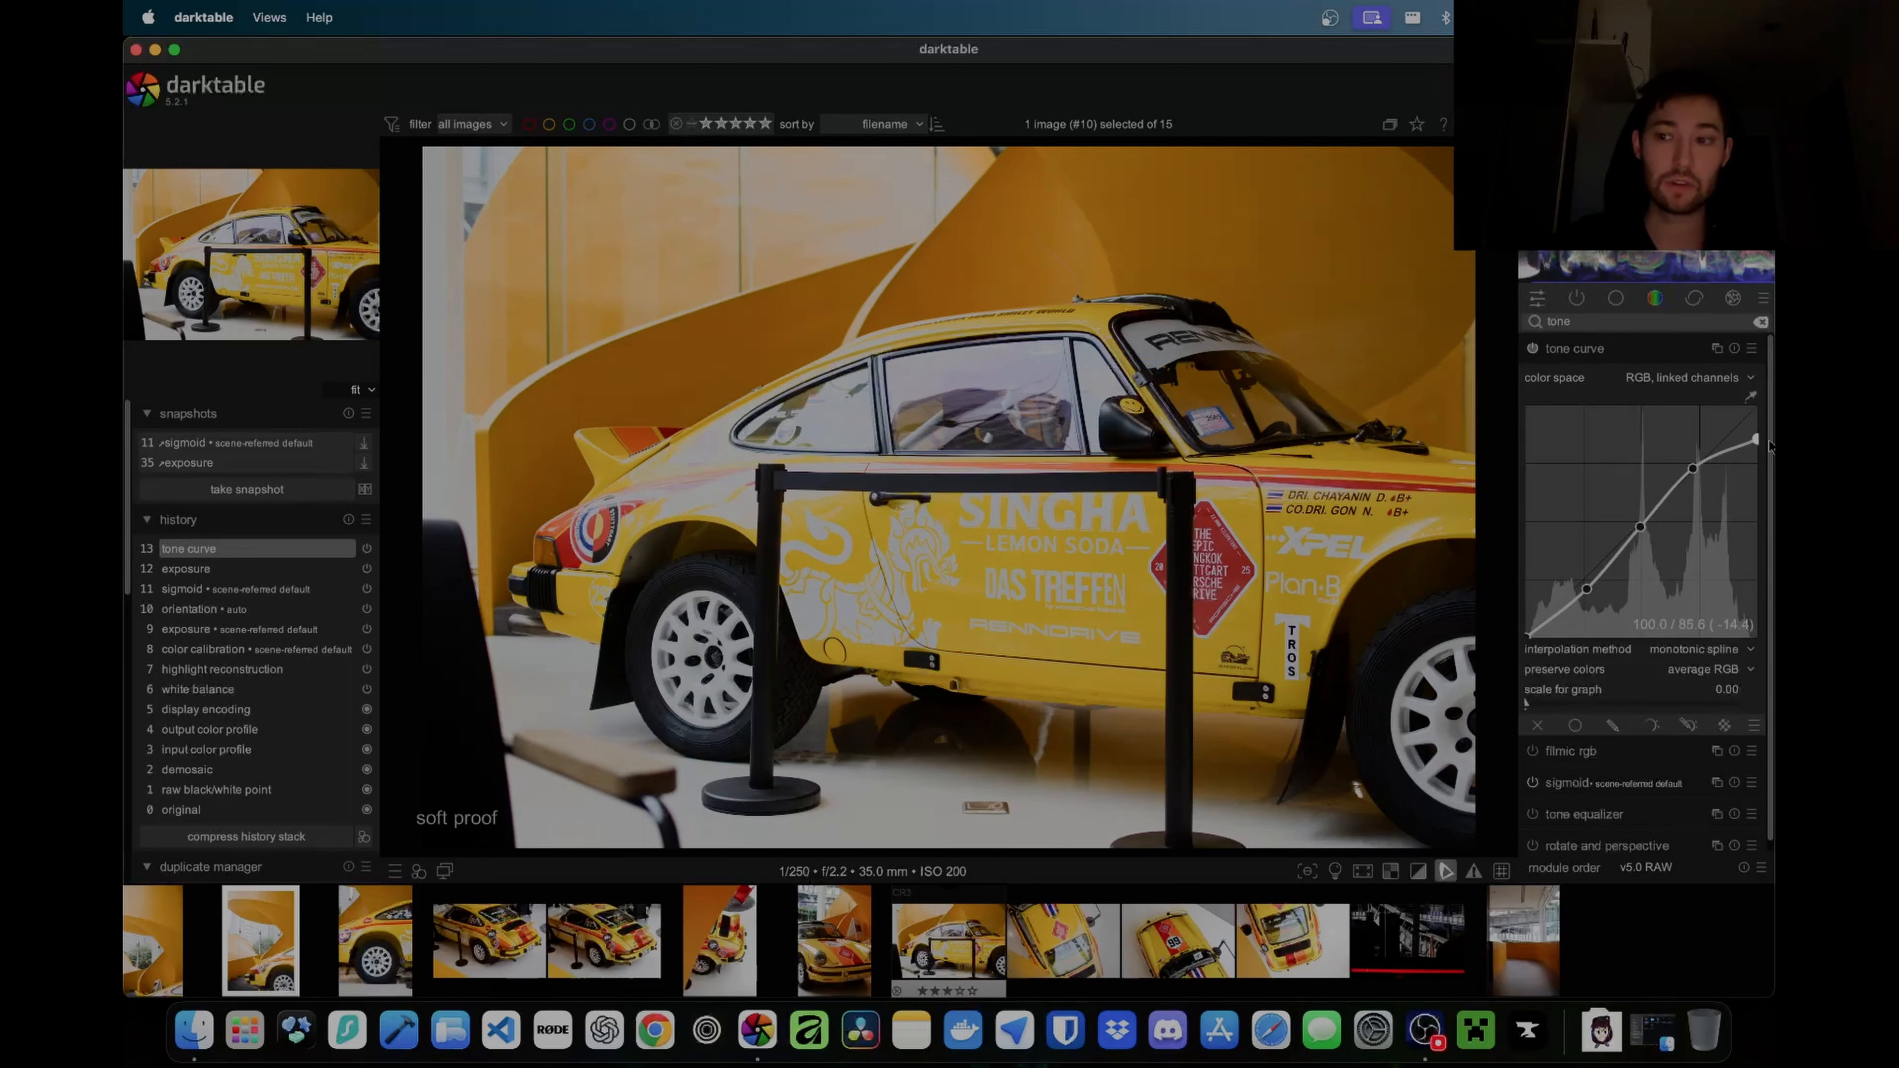
left_click_drag(1766, 438, 1772, 424)
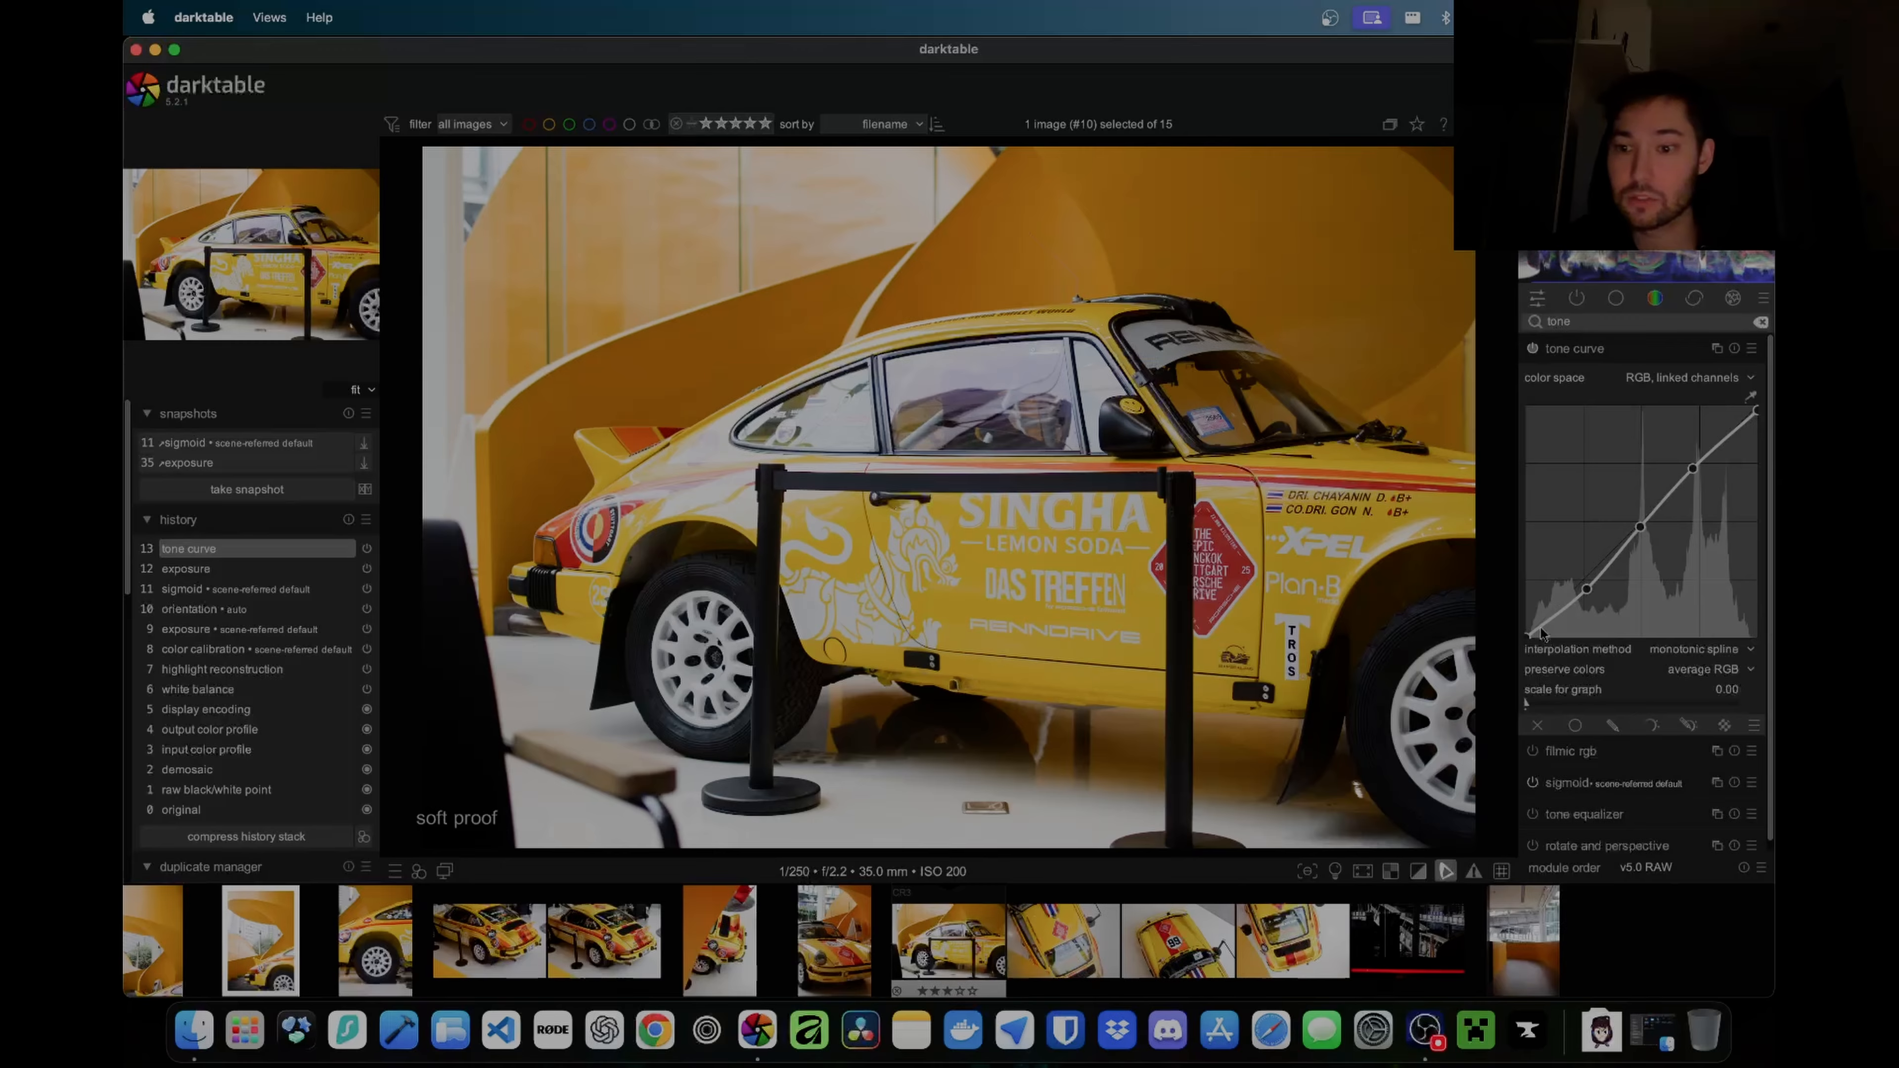
left_click_drag(1529, 636, 1538, 643)
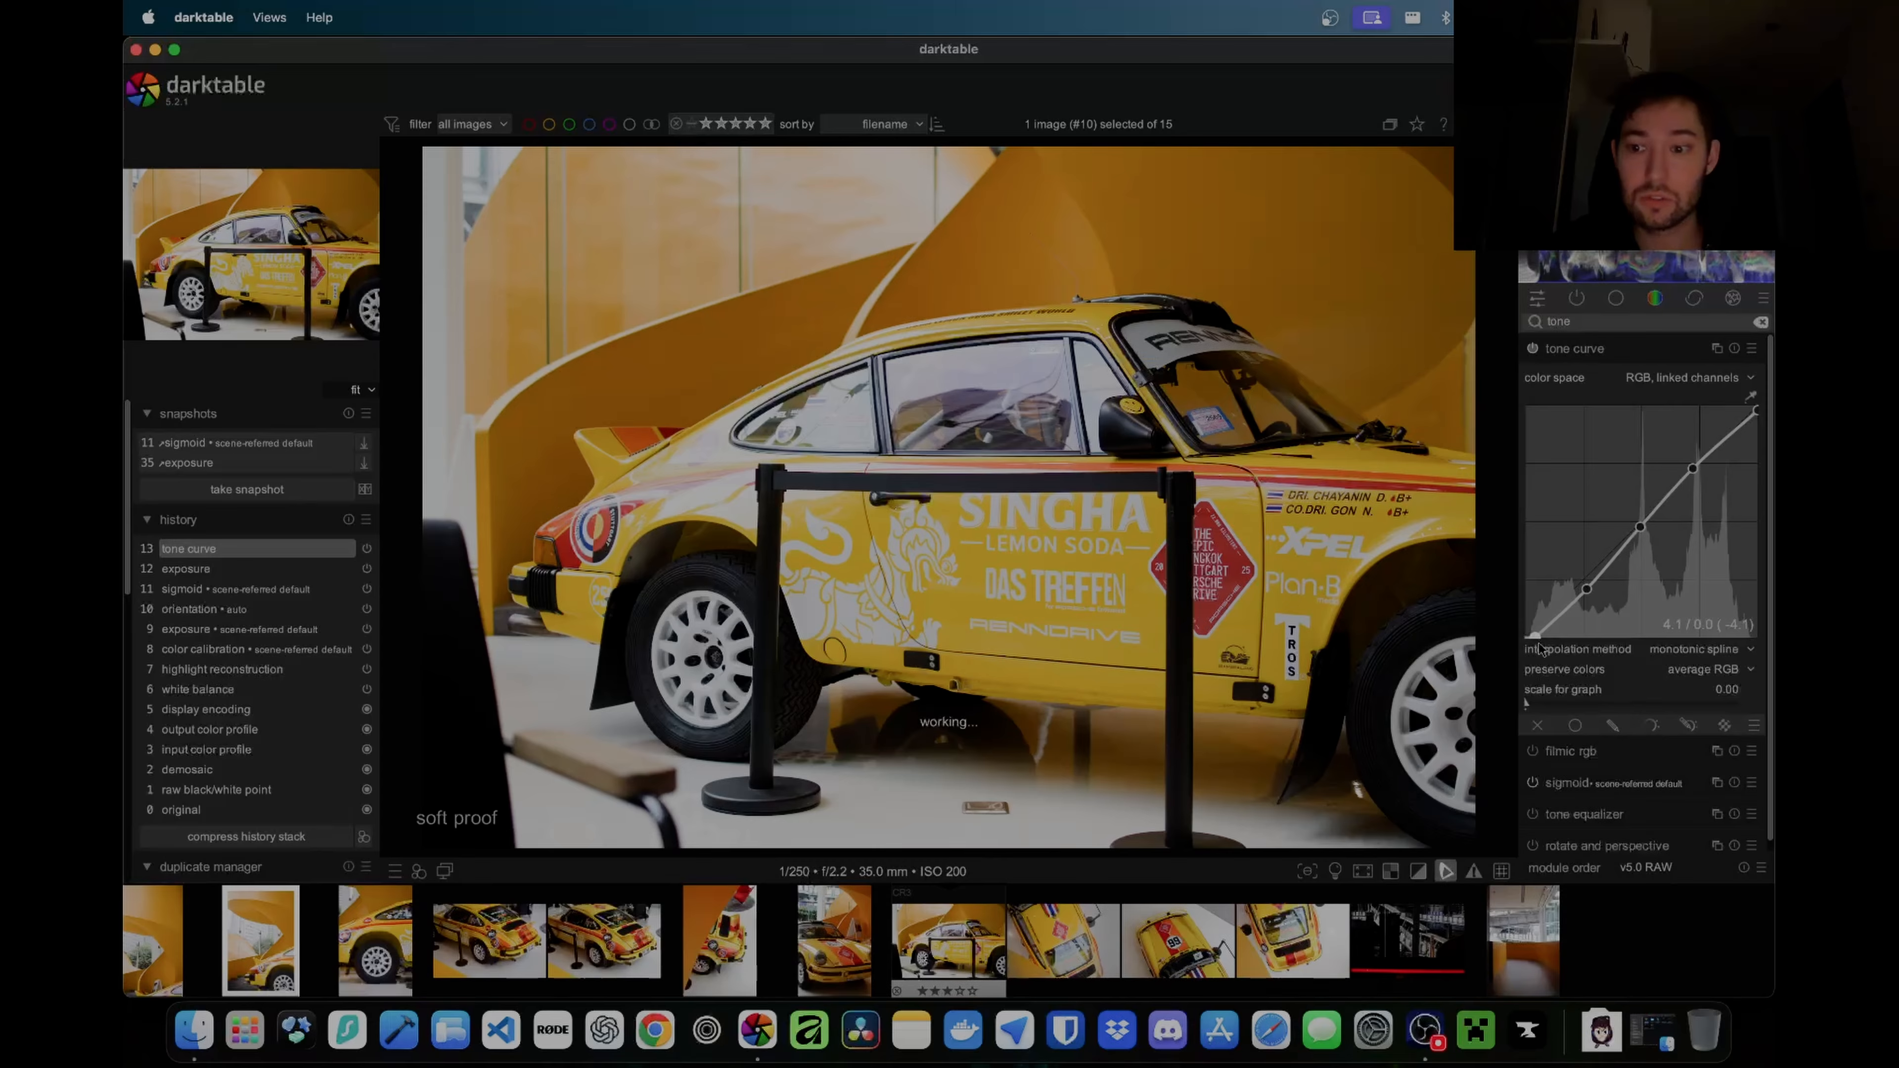
Step: Apply the strong sharpness preset of the diffuse or sharpen module to the side-view photo and inspect the car's details at close range
double_click(1589, 321)
type("sharp")
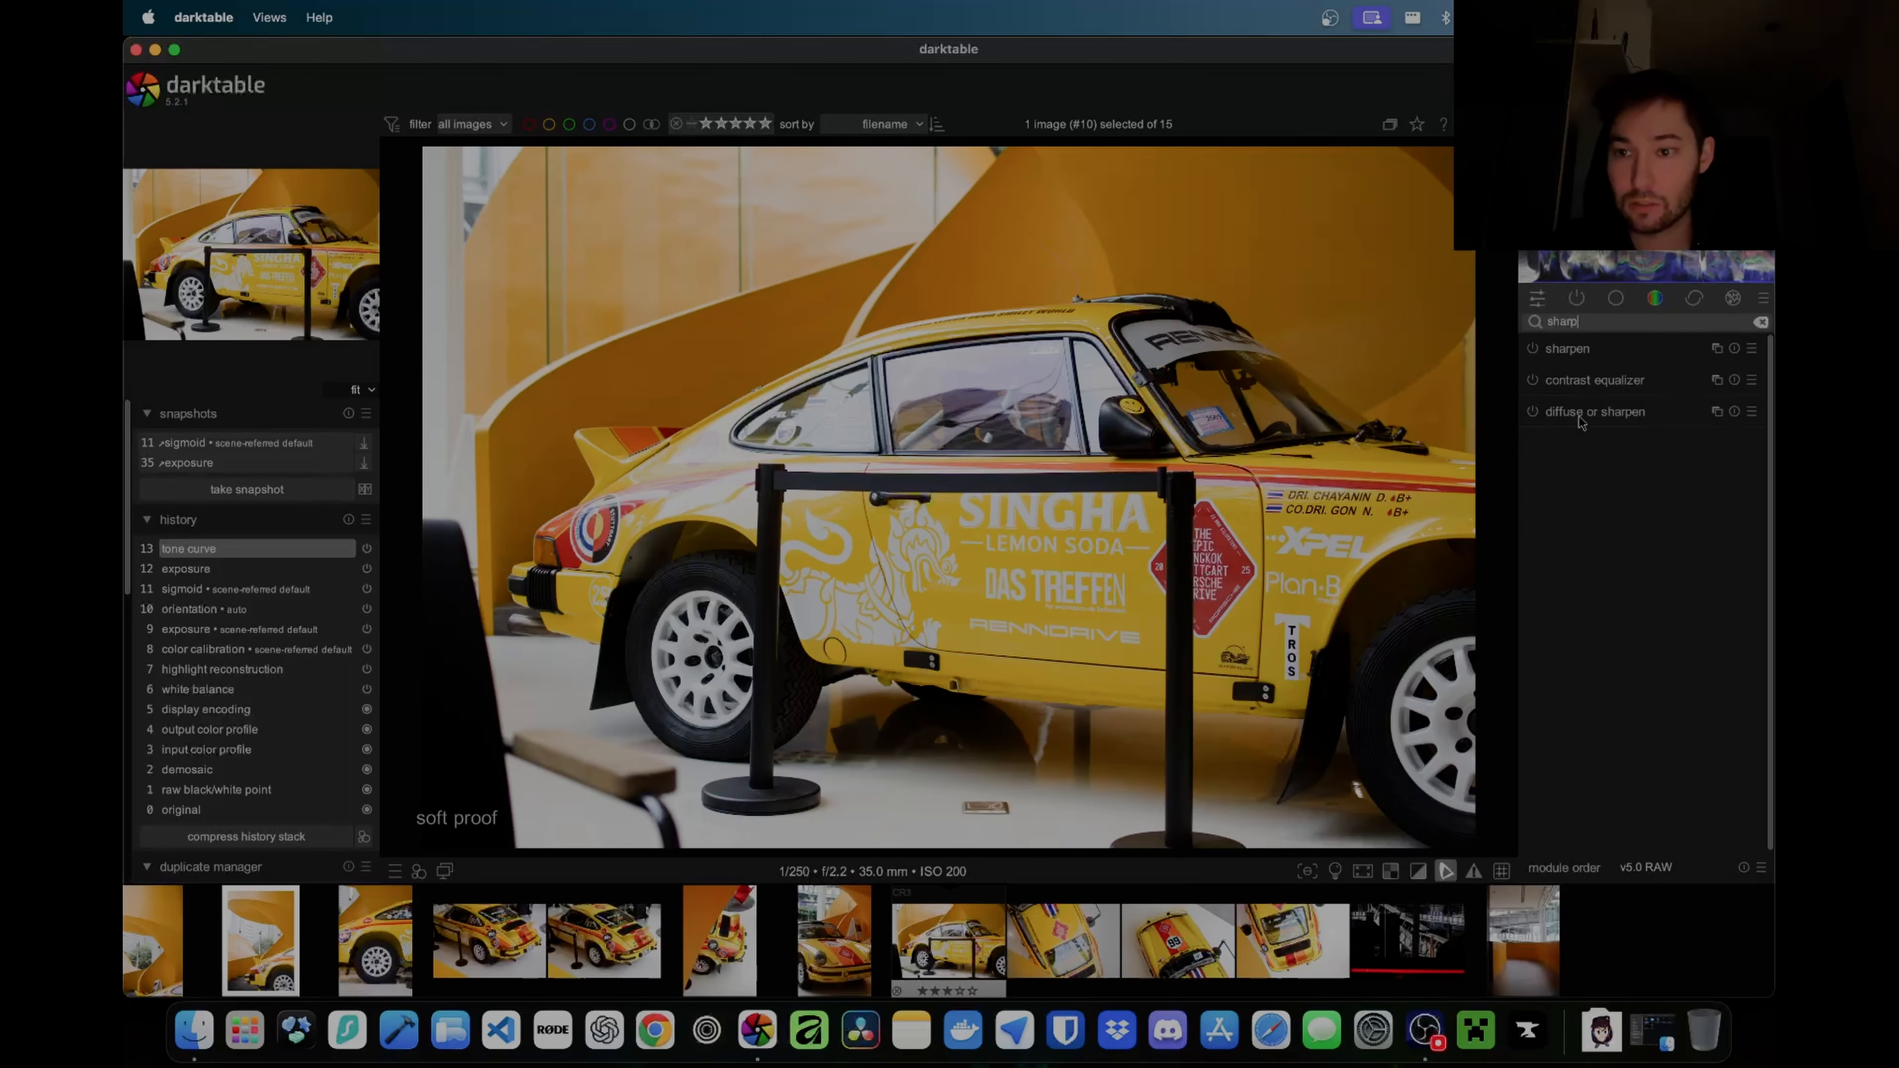
left_click(1578, 414)
right_click(1580, 358)
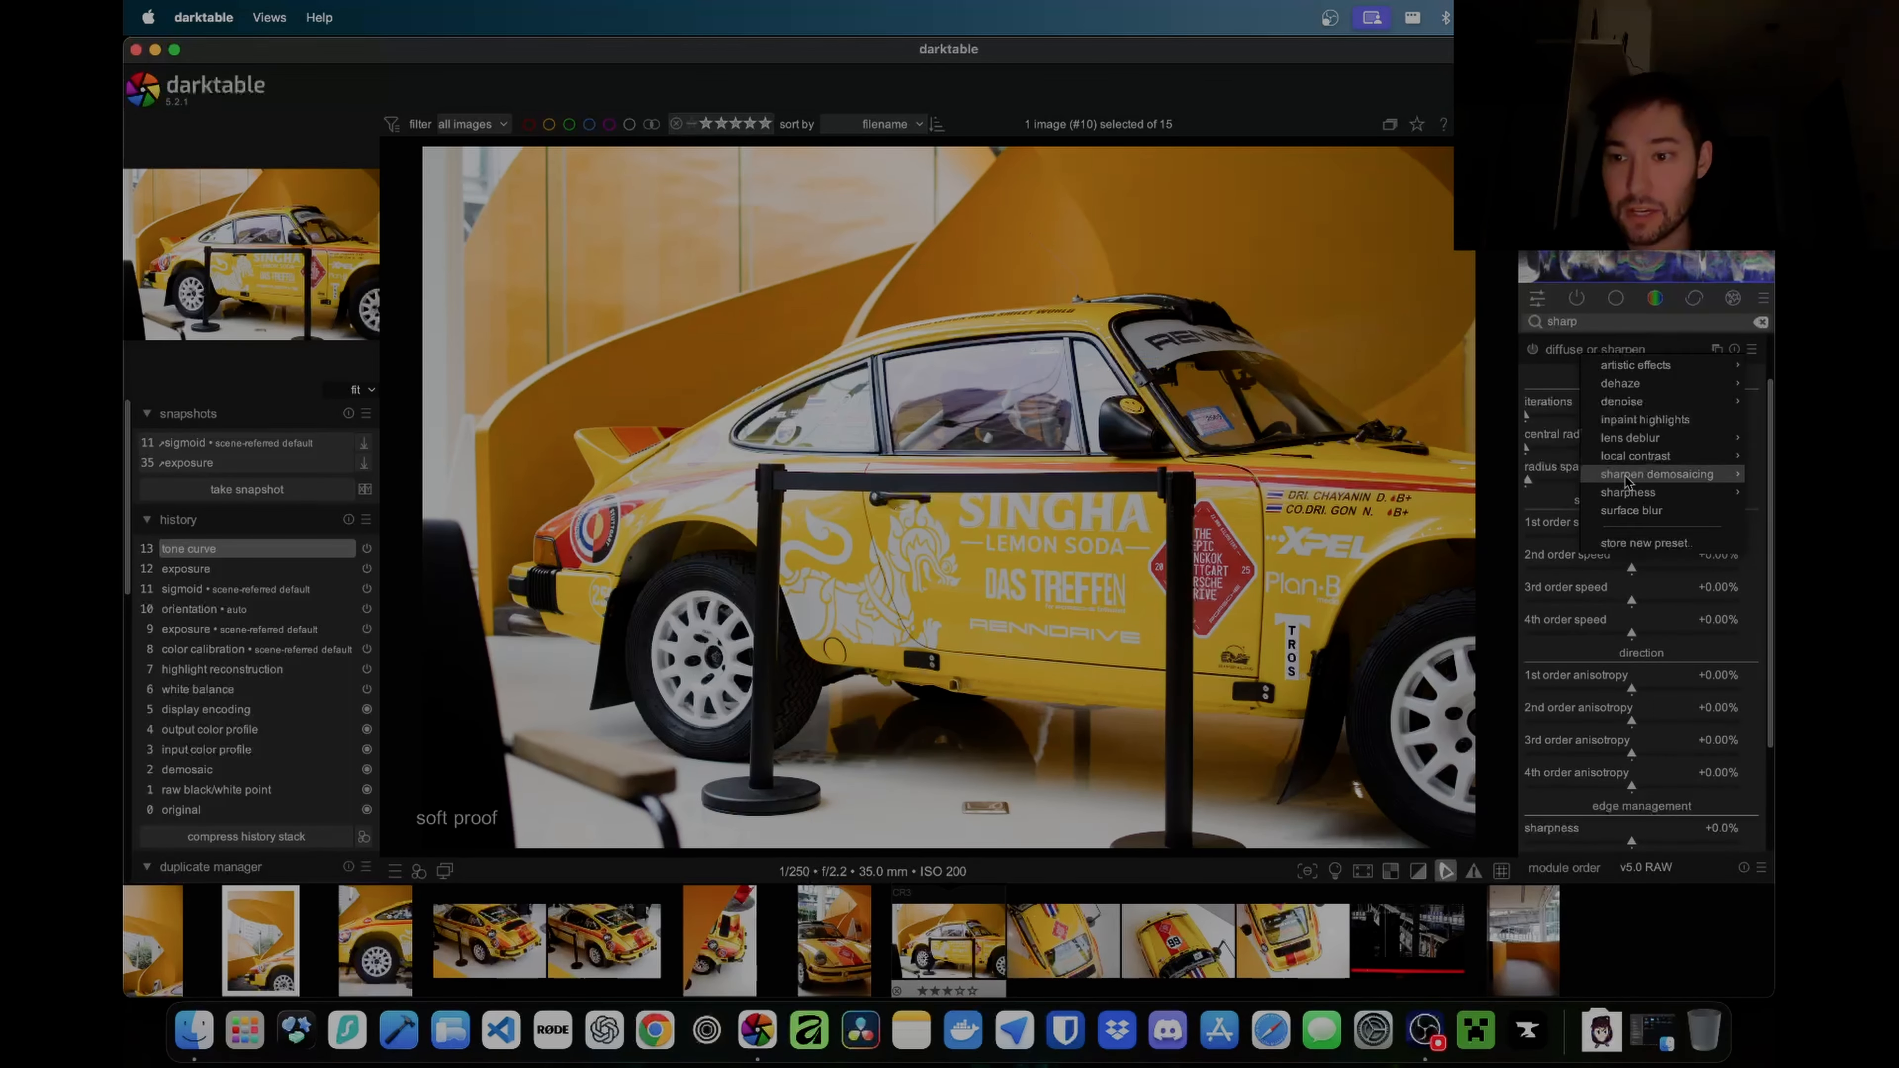
mouse_move(1628, 487)
left_click(1541, 528)
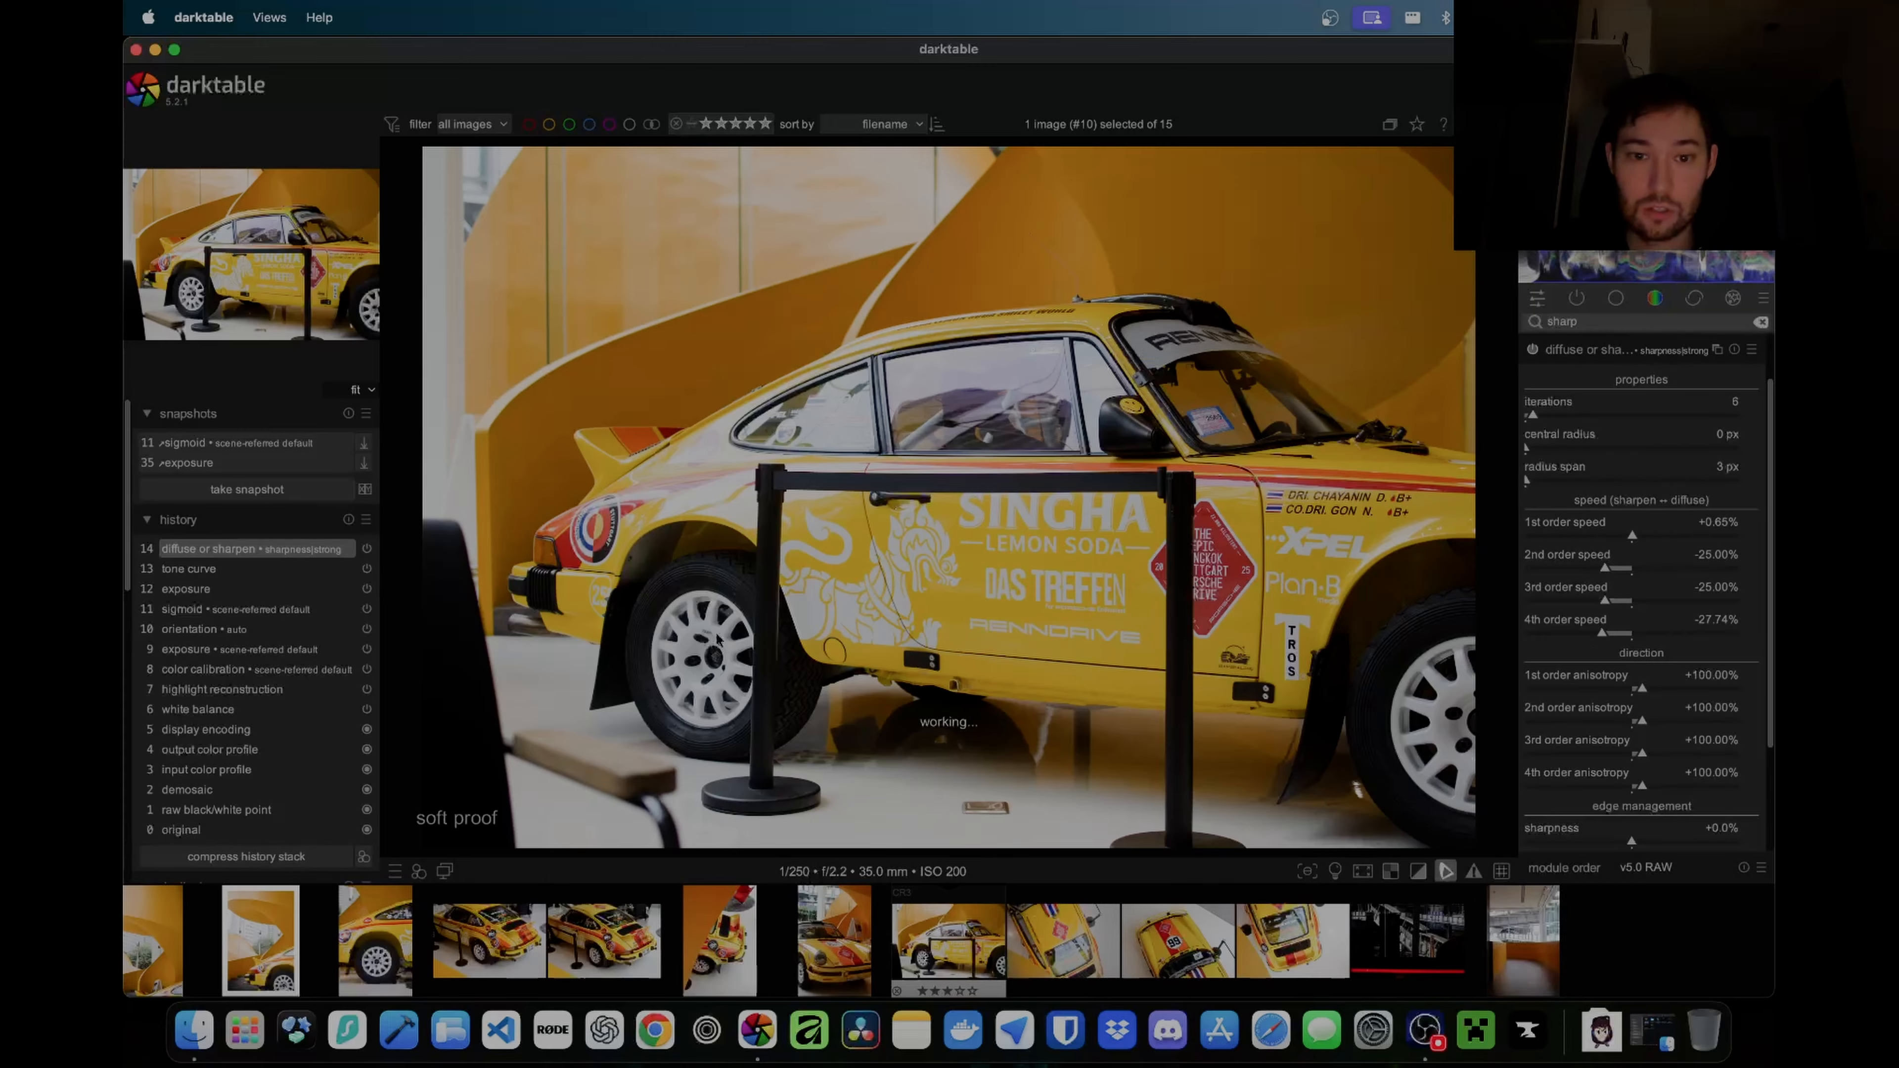
scroll(826, 588, "up", 1)
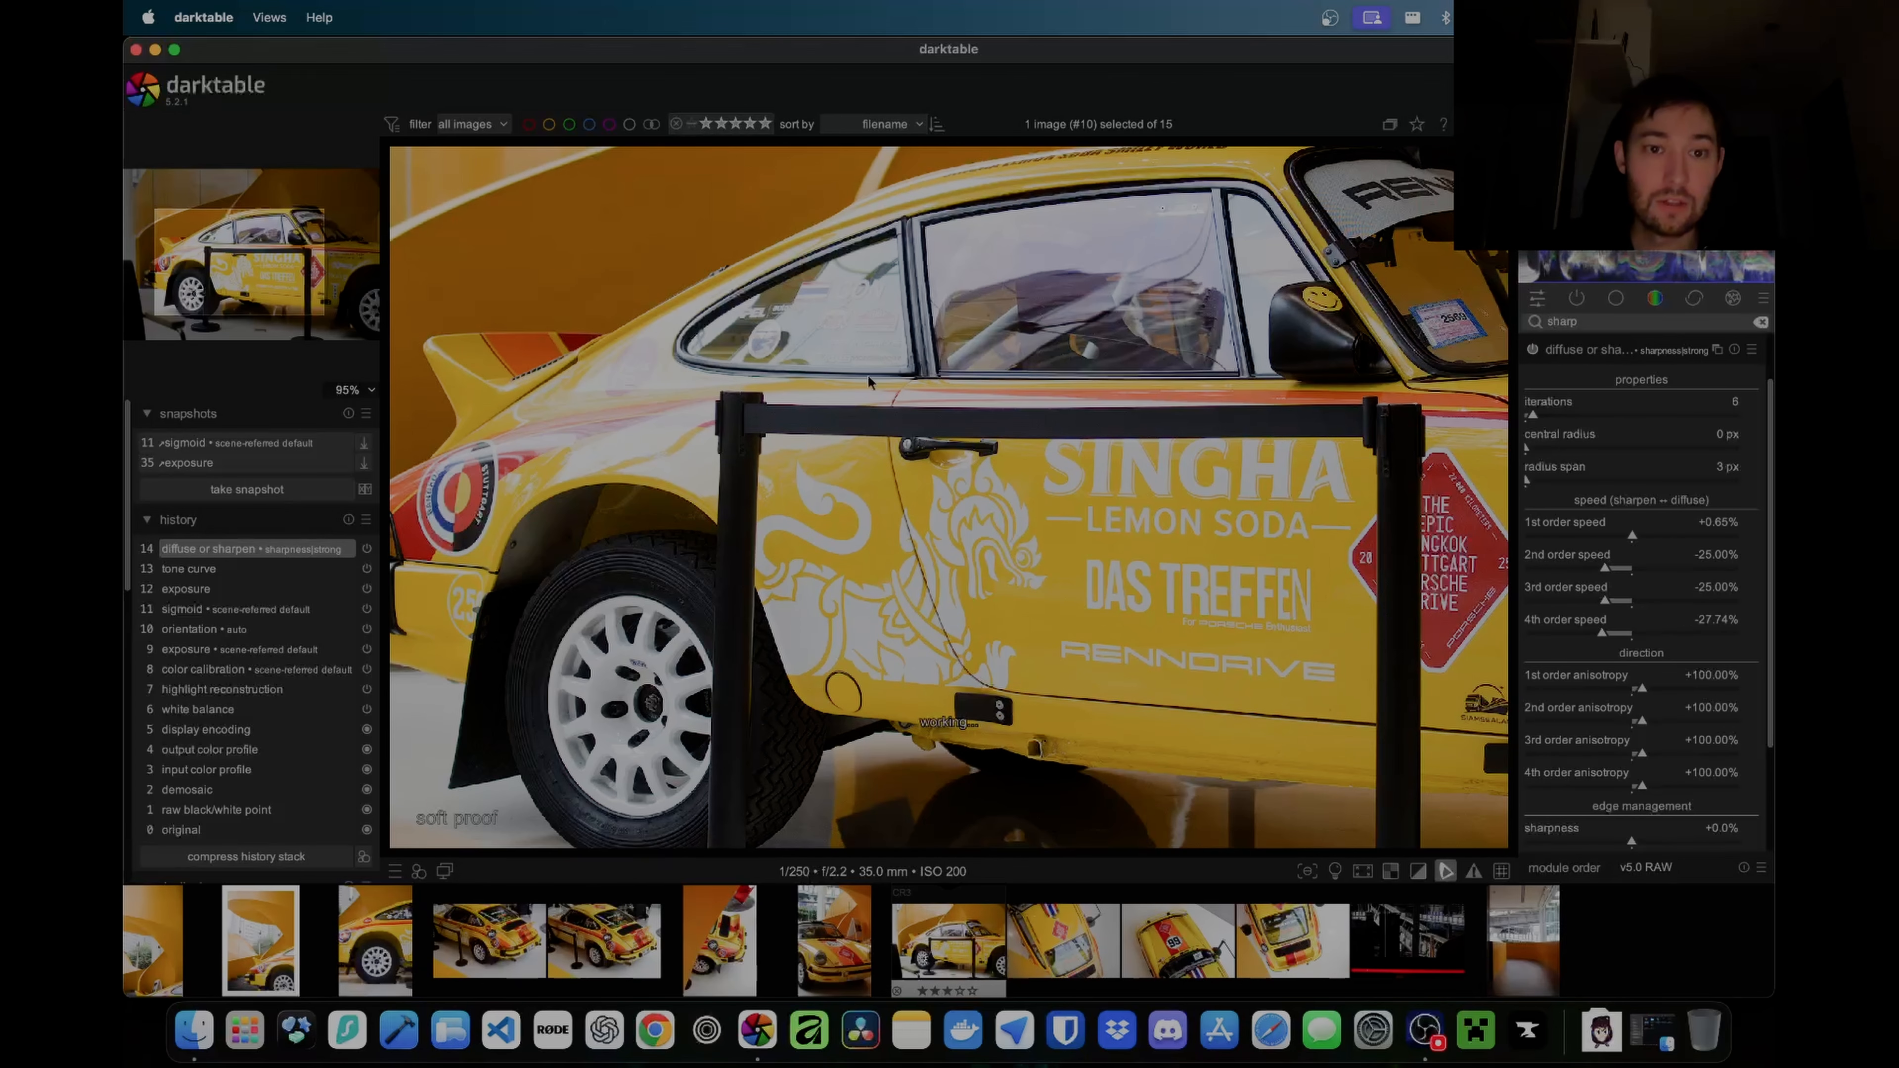
scroll(1258, 464, "down", 1)
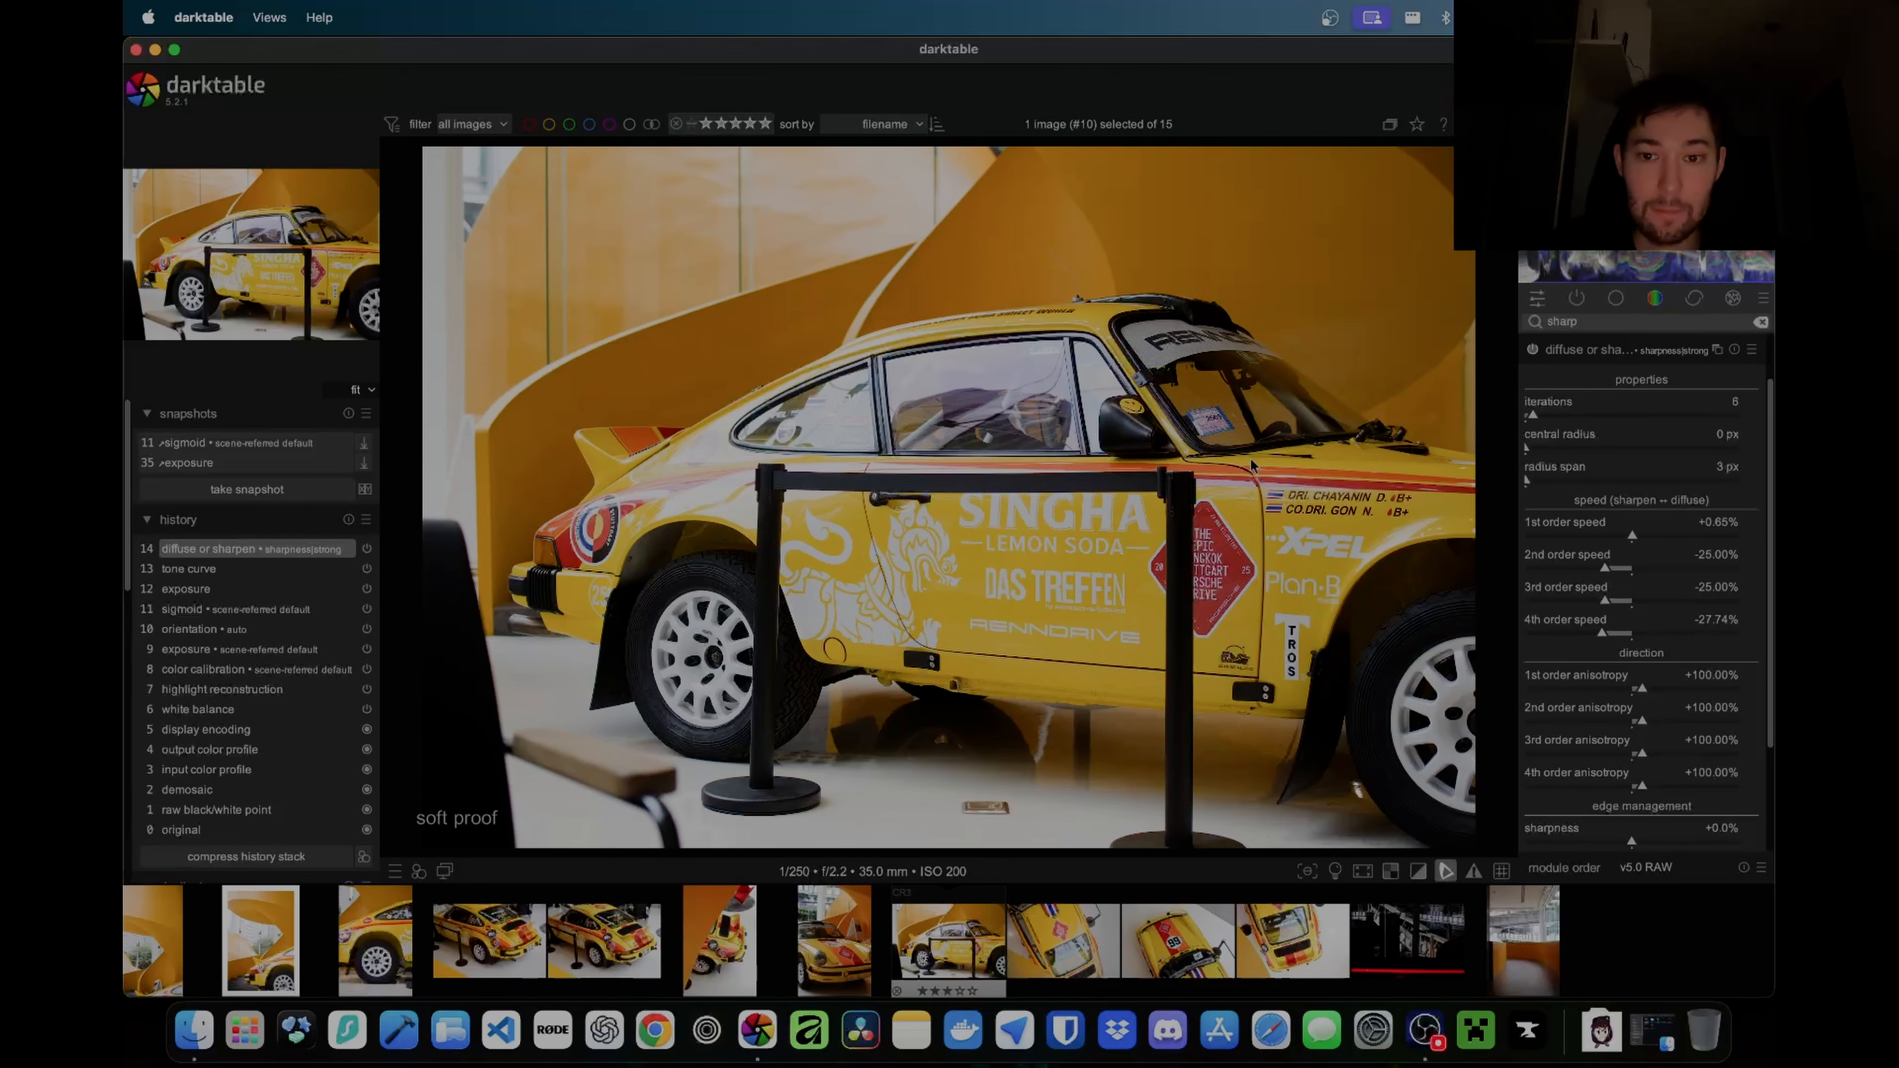
scroll(1298, 523, "up", 1)
scroll(1298, 523, "down", 1)
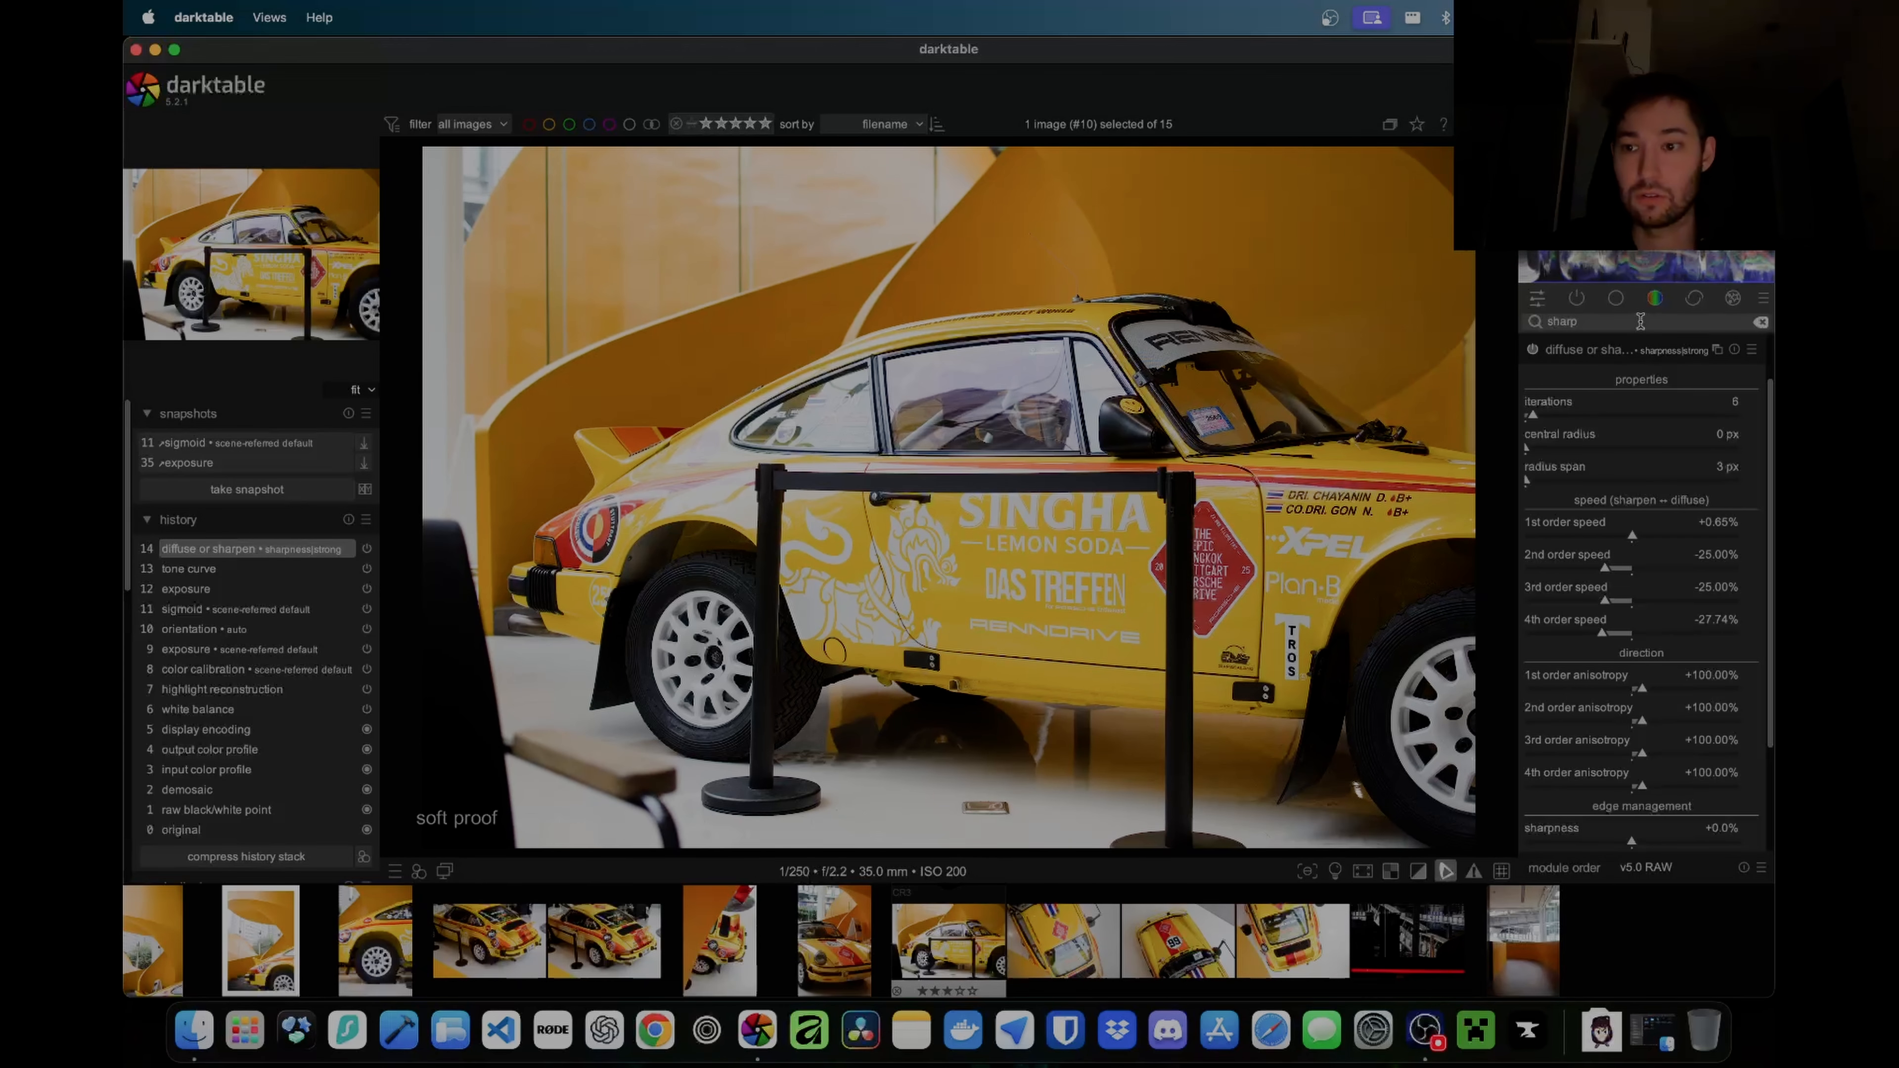
Step: Enable the framing module with its default 10% white border and take a snapshot of the edited side-view photo
left_click(1762, 322)
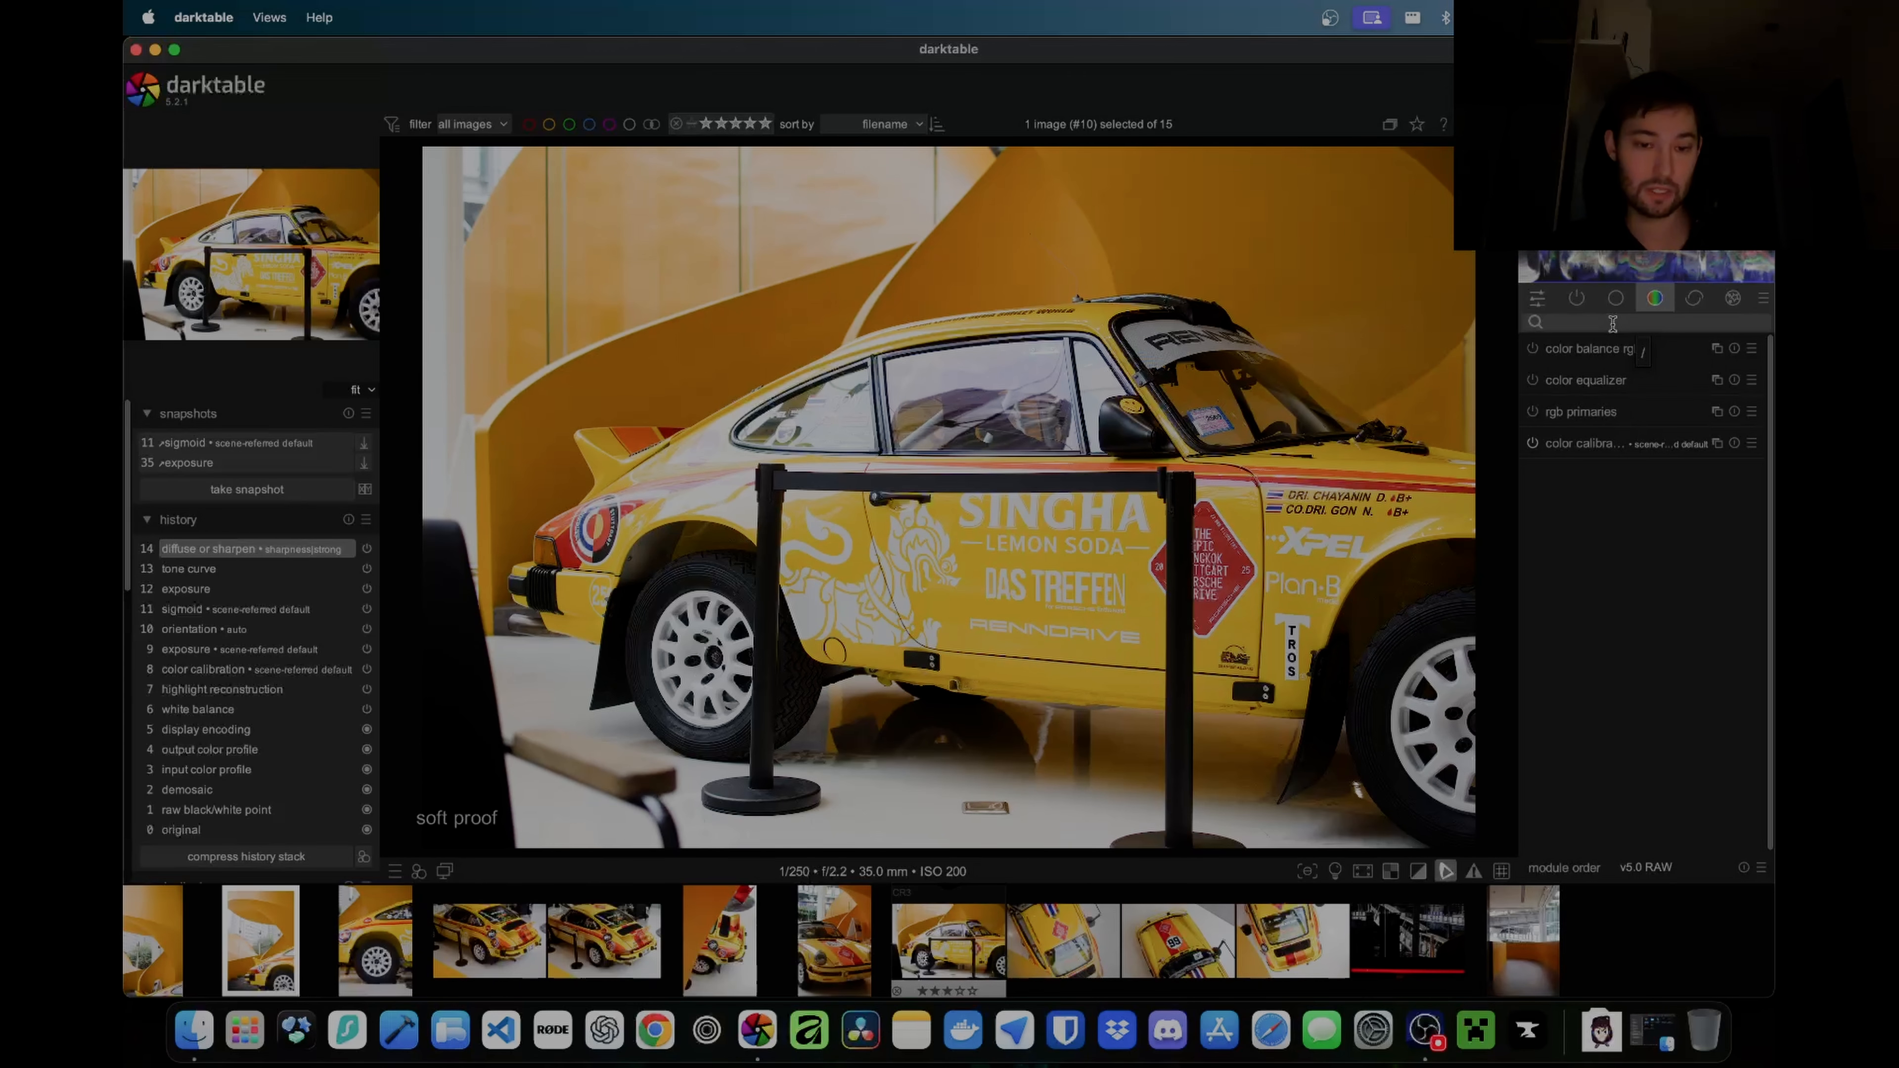
left_click(1612, 323)
type("frame")
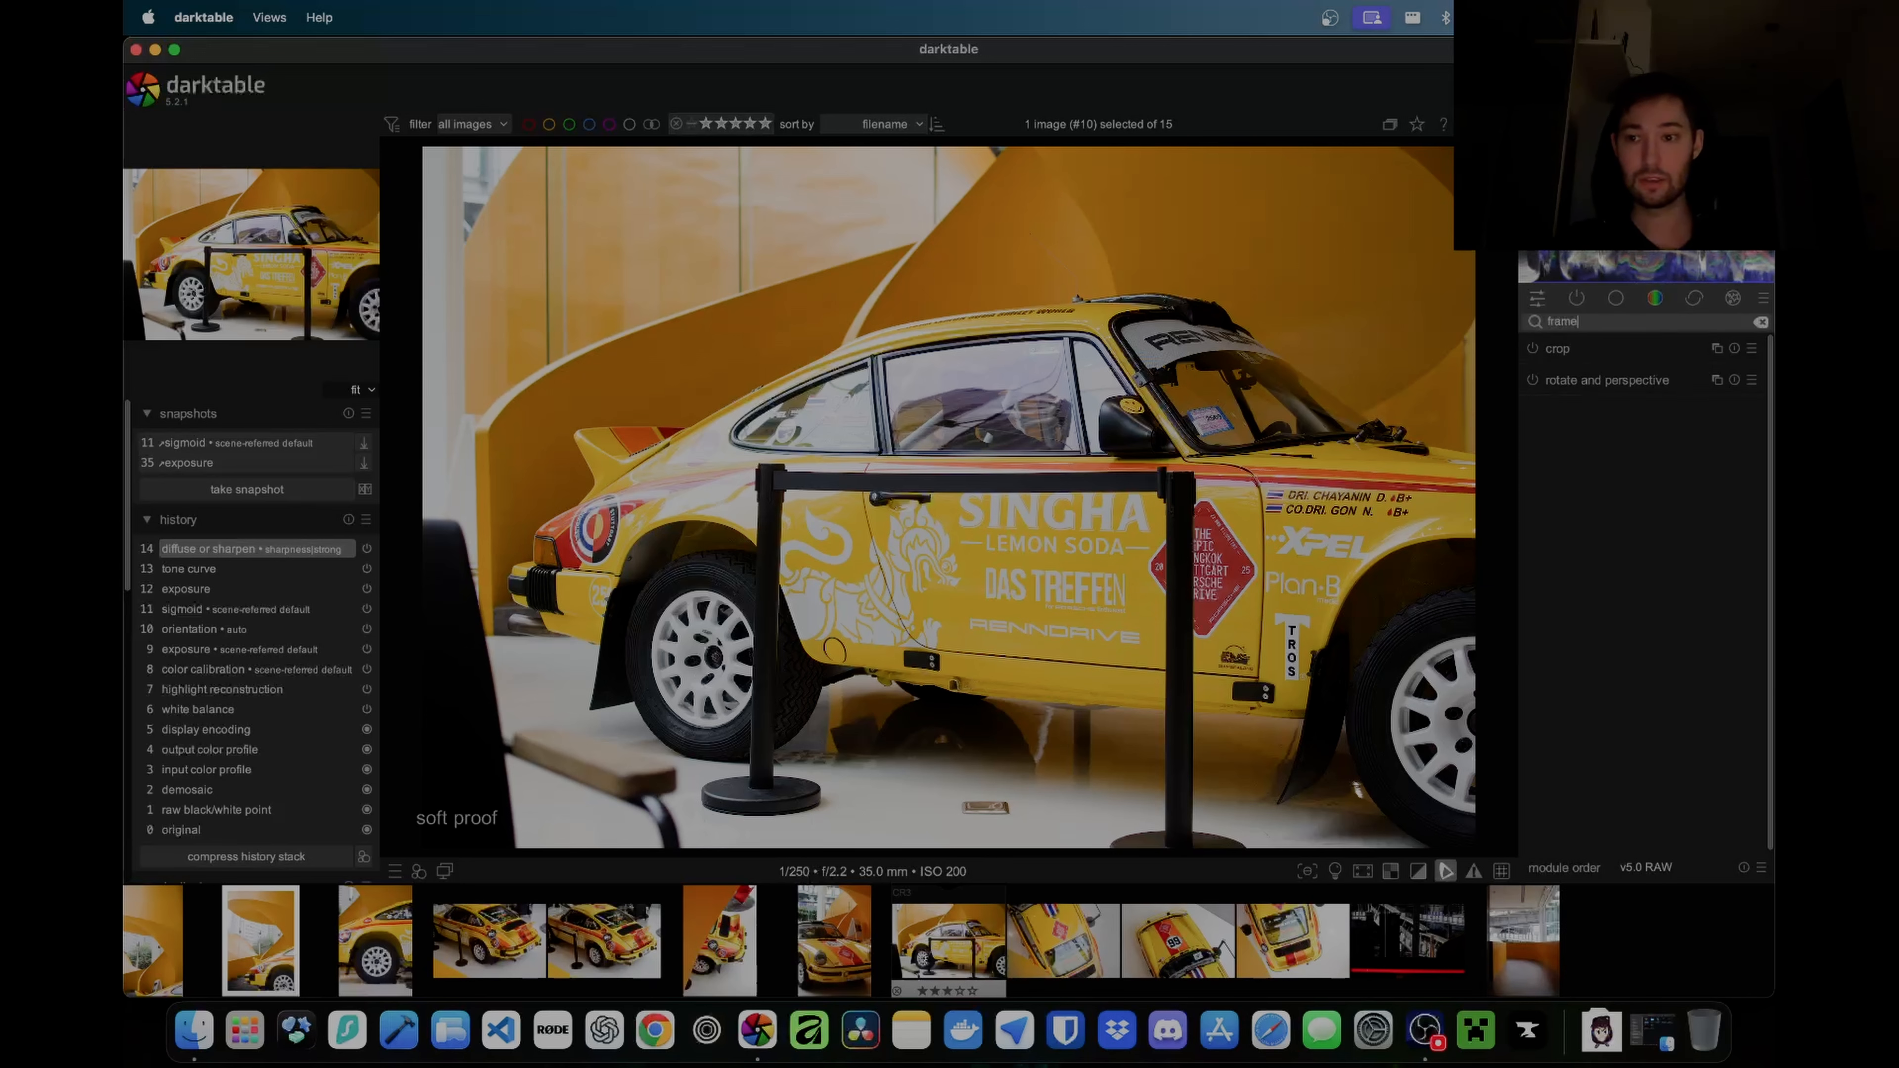
key("BackSpace")
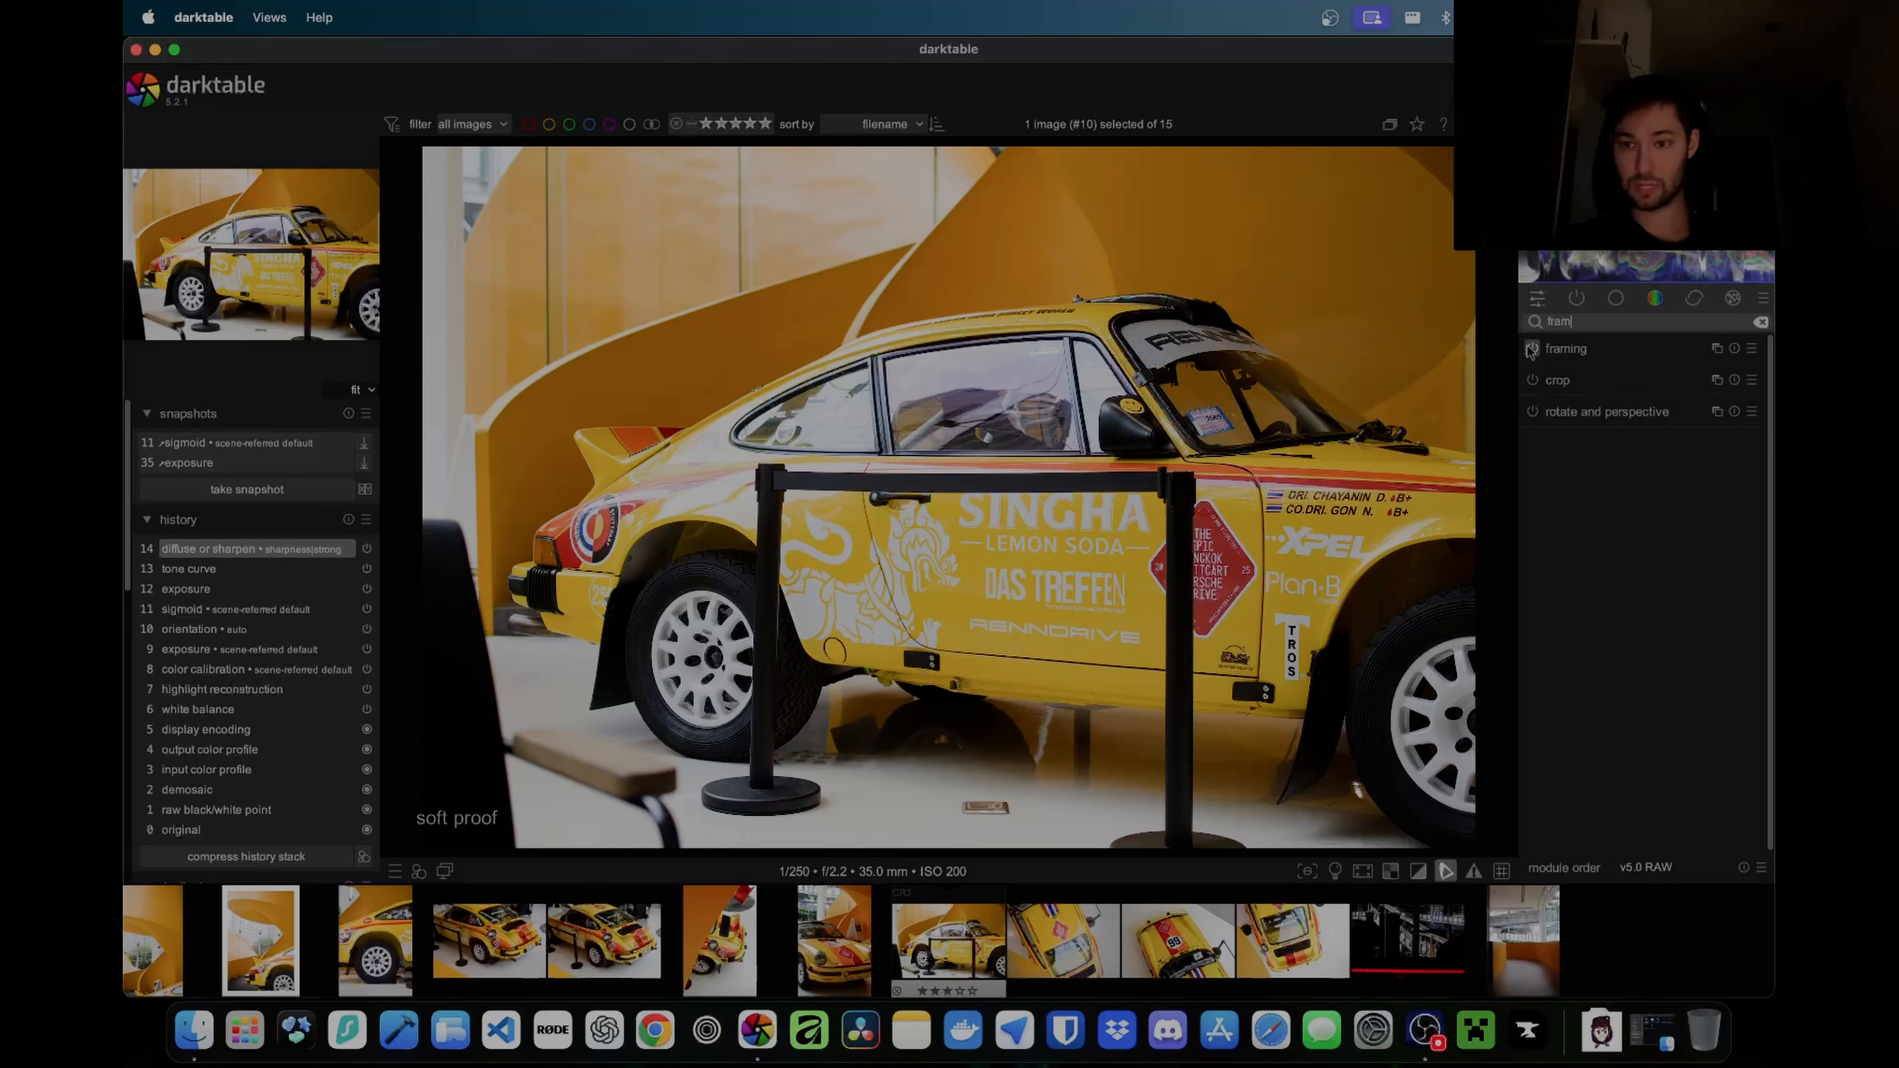
left_click(1530, 349)
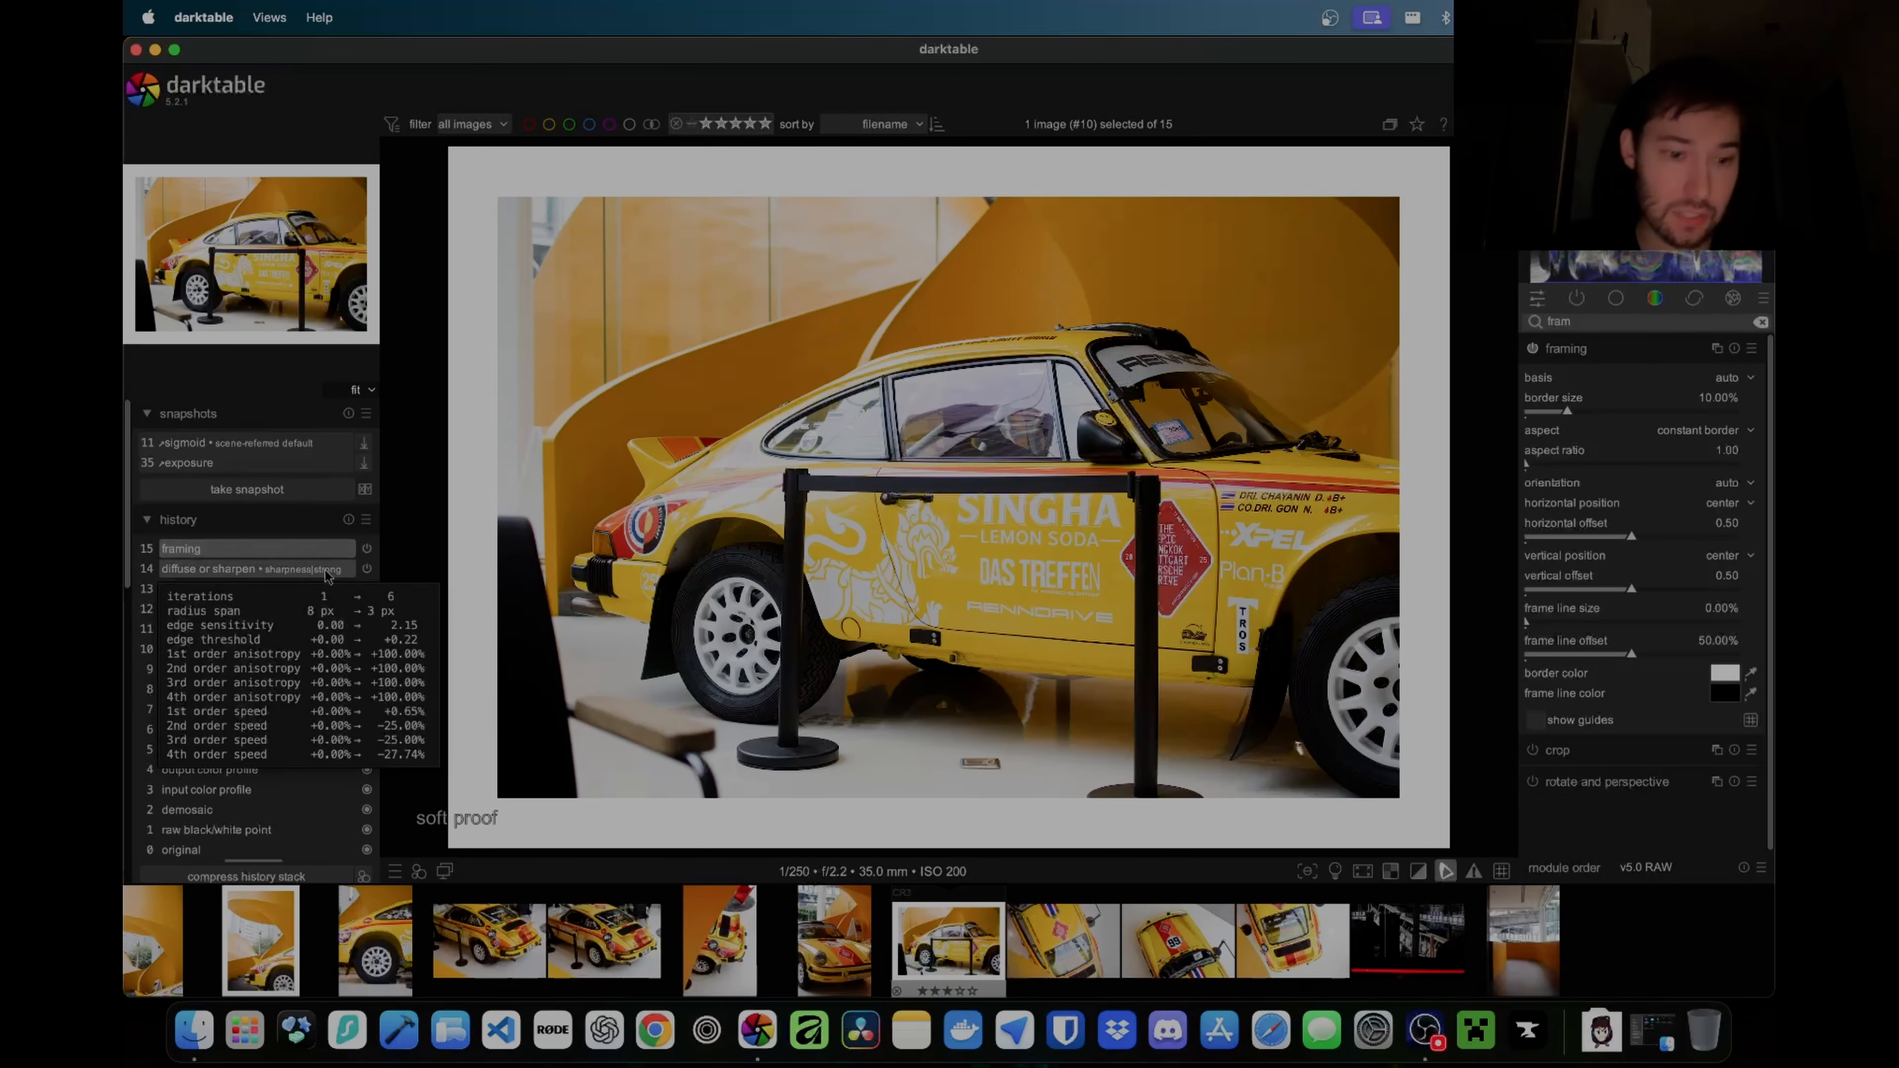
scroll(321, 584, "down", 3)
scroll(314, 587, "up", 3)
left_click(243, 489)
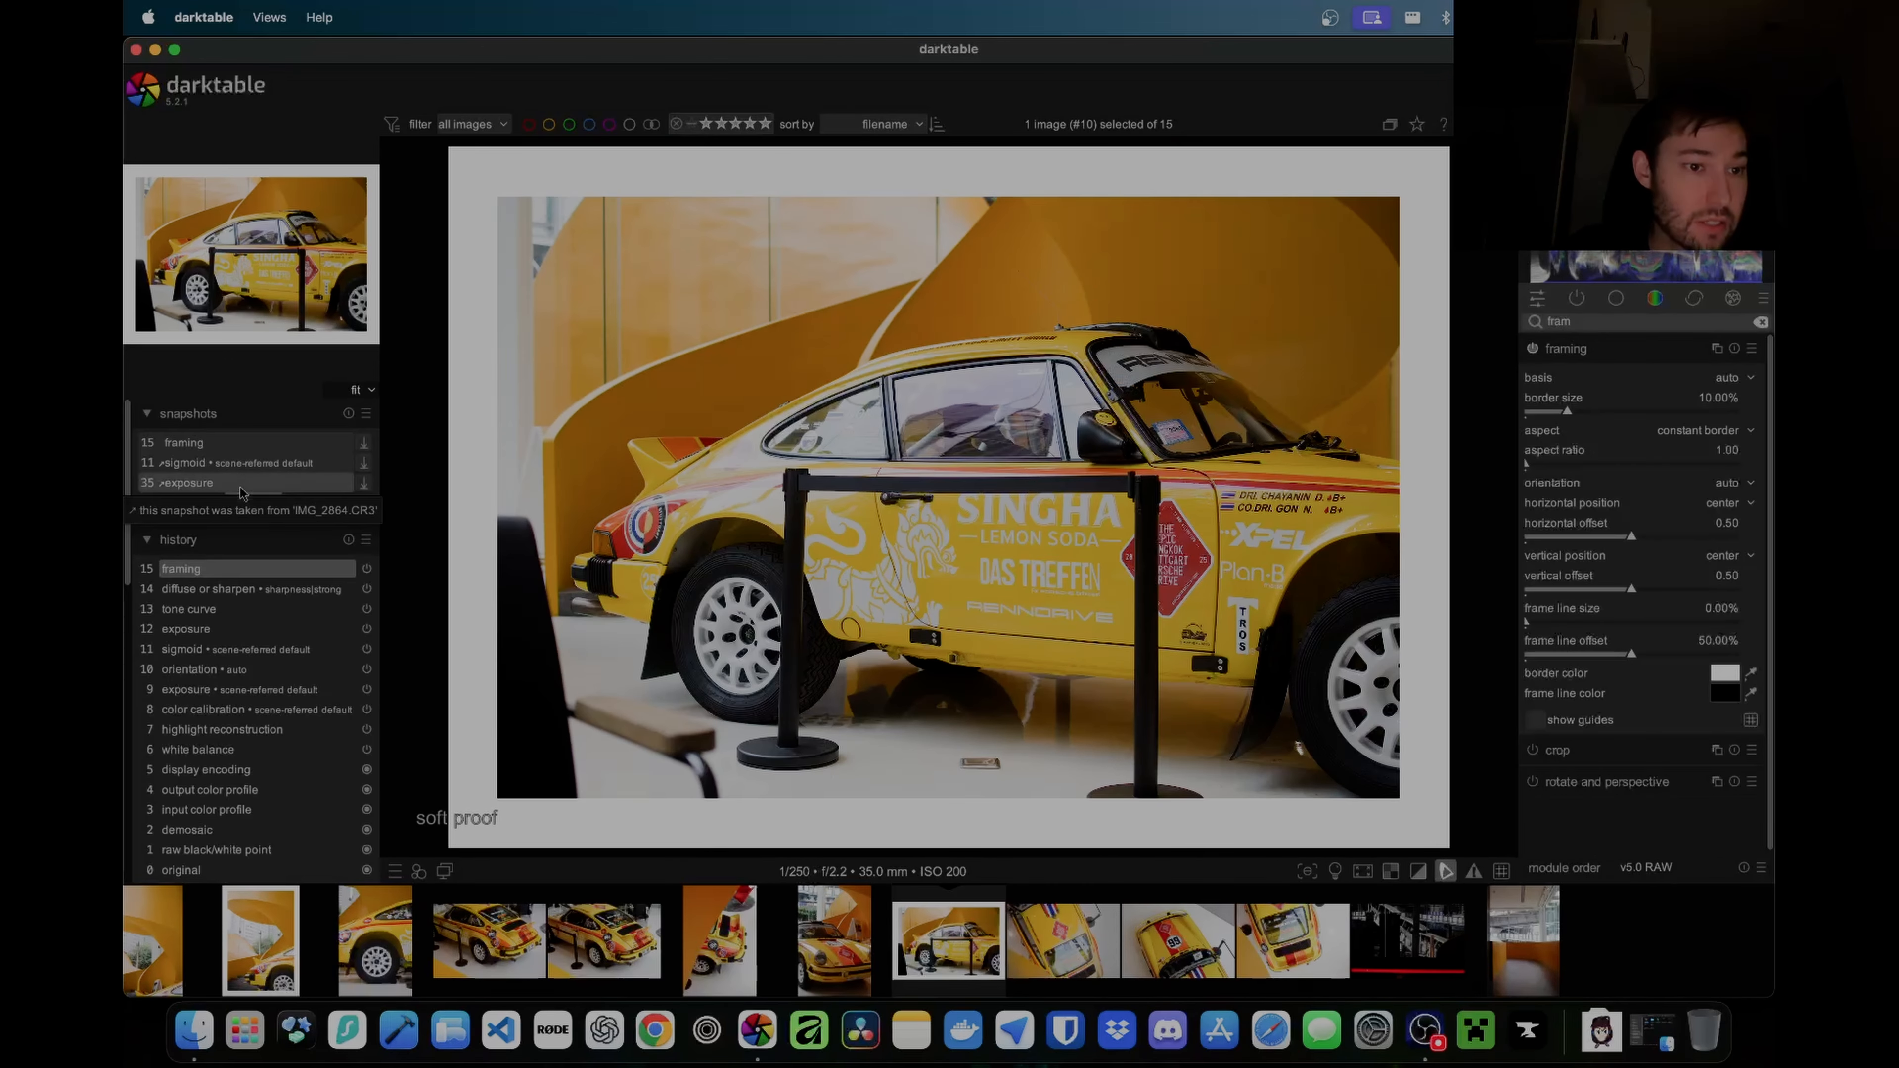
Step: Step back through the photo's edit history to the scene-referred default exposure state and take a snapshot of it
scroll(216, 553, "down", 5)
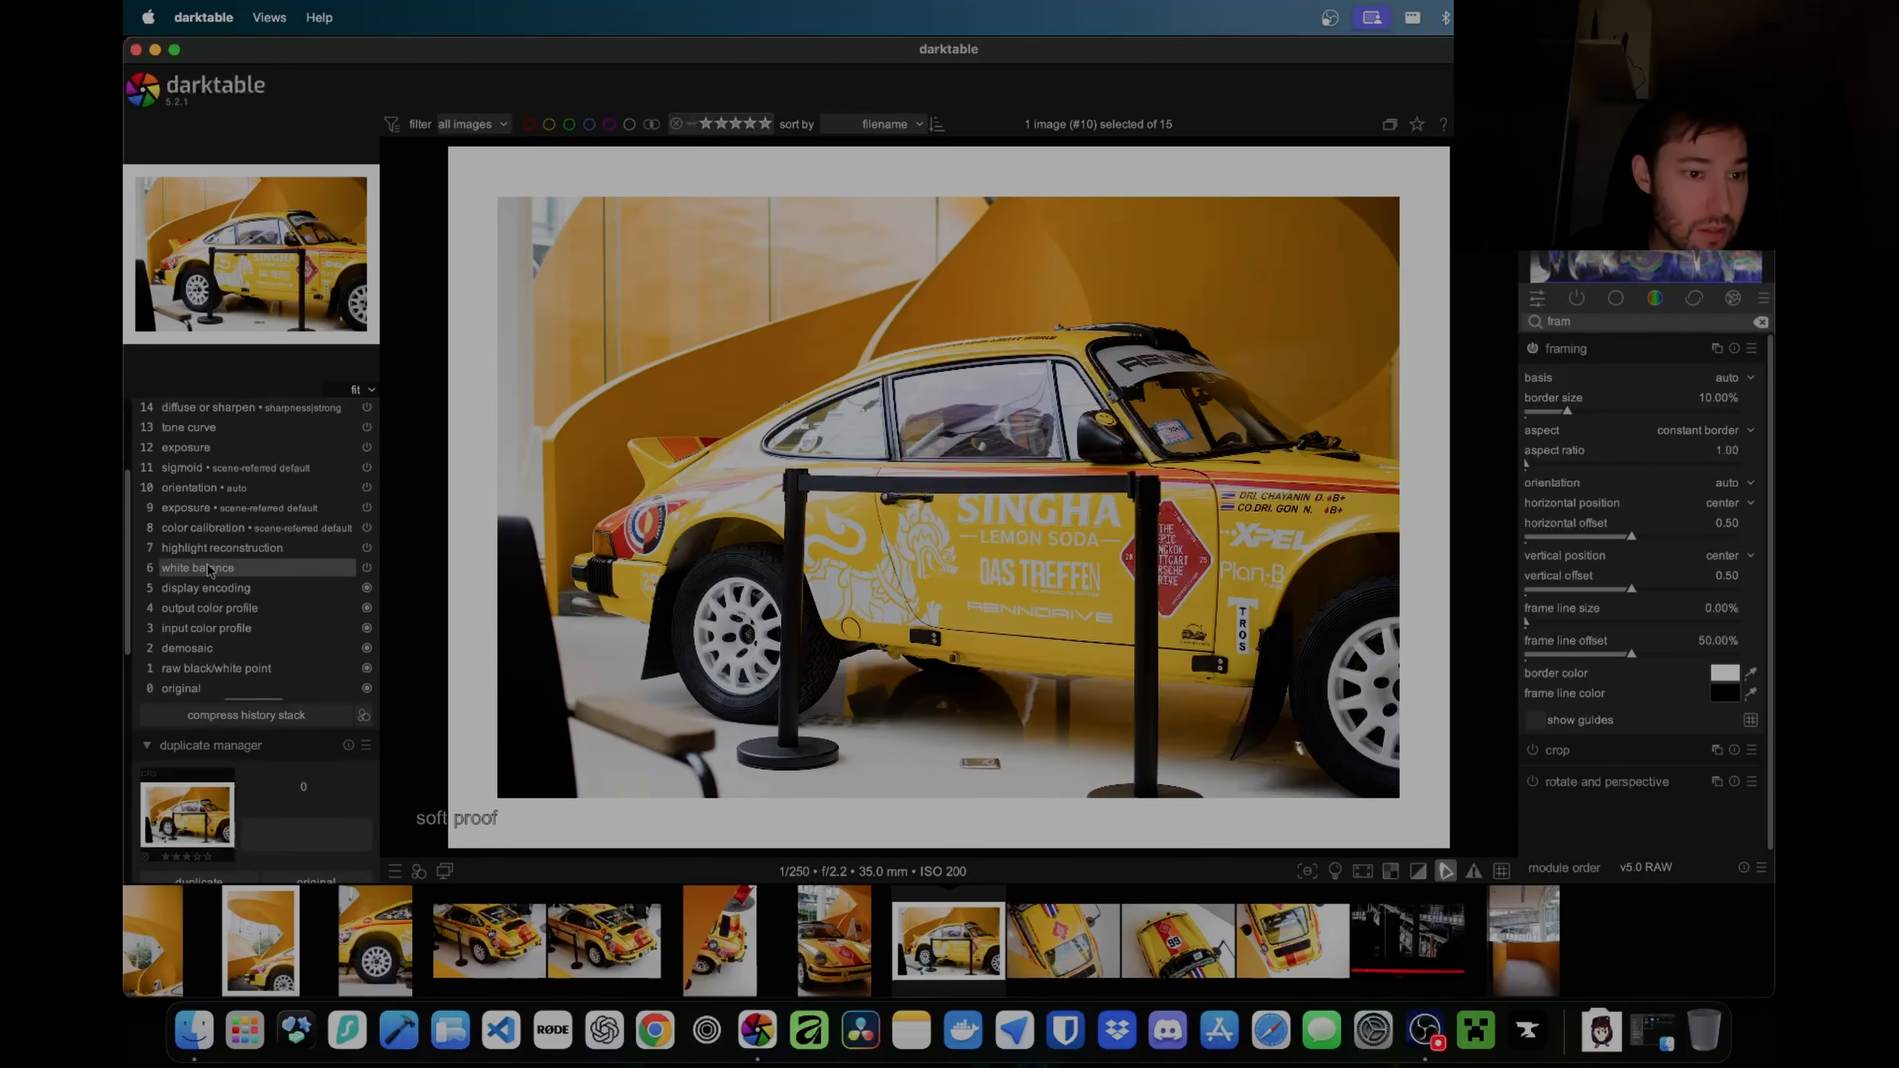
left_click(207, 566)
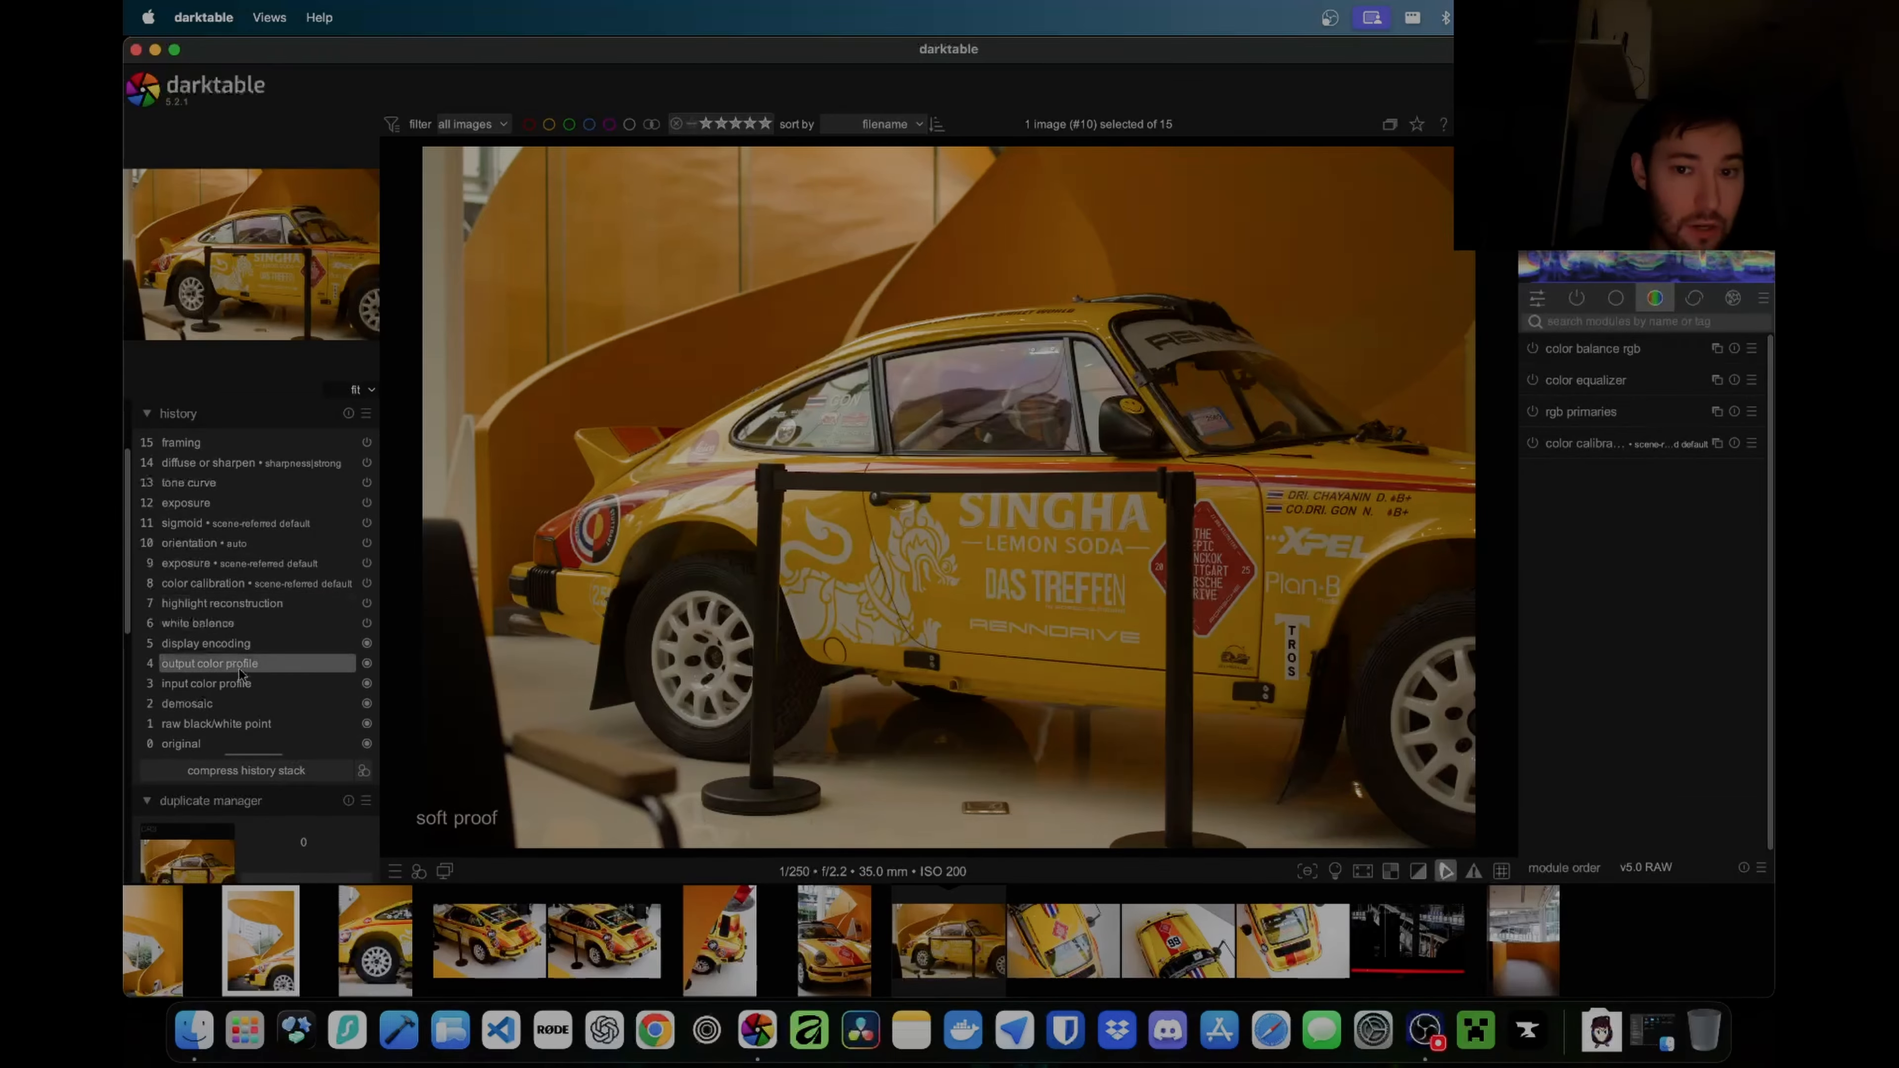
left_click(239, 584)
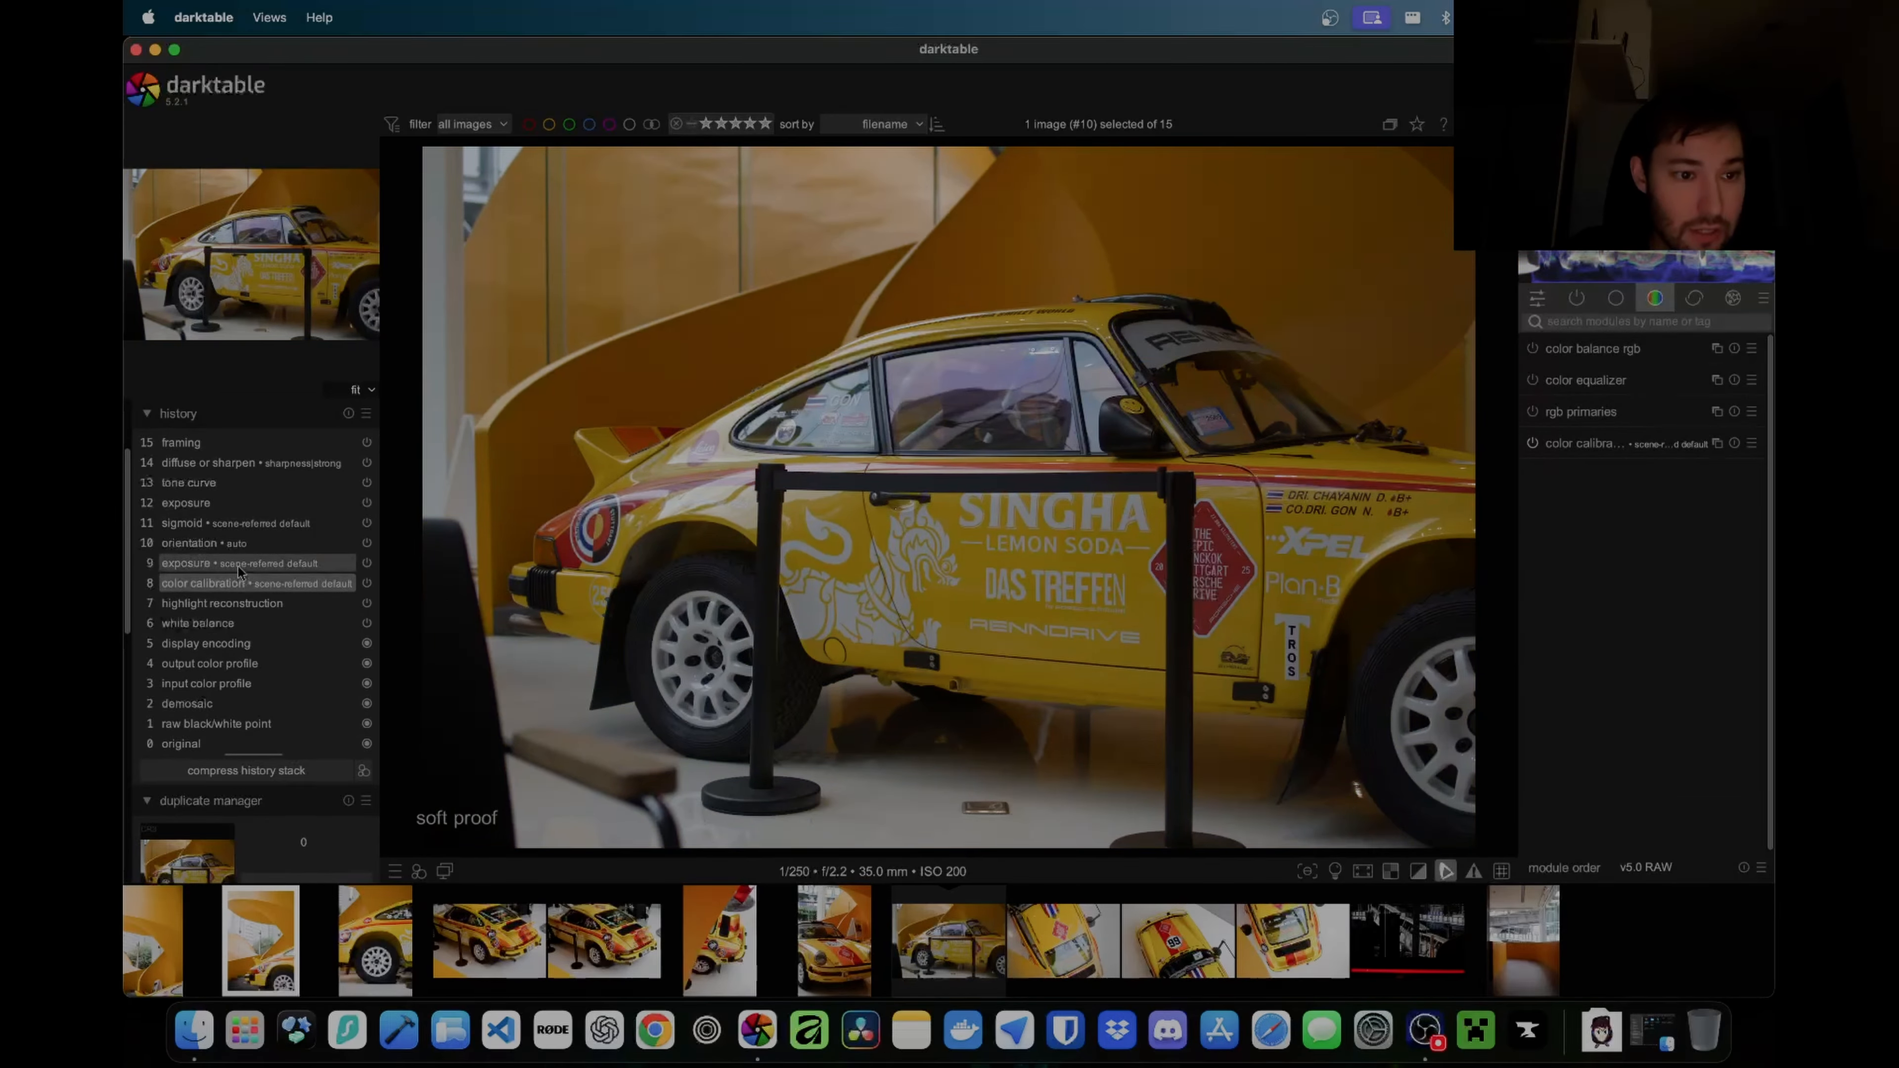
left_click(238, 567)
left_click(238, 581)
left_click(238, 567)
scroll(246, 539, "up", 4)
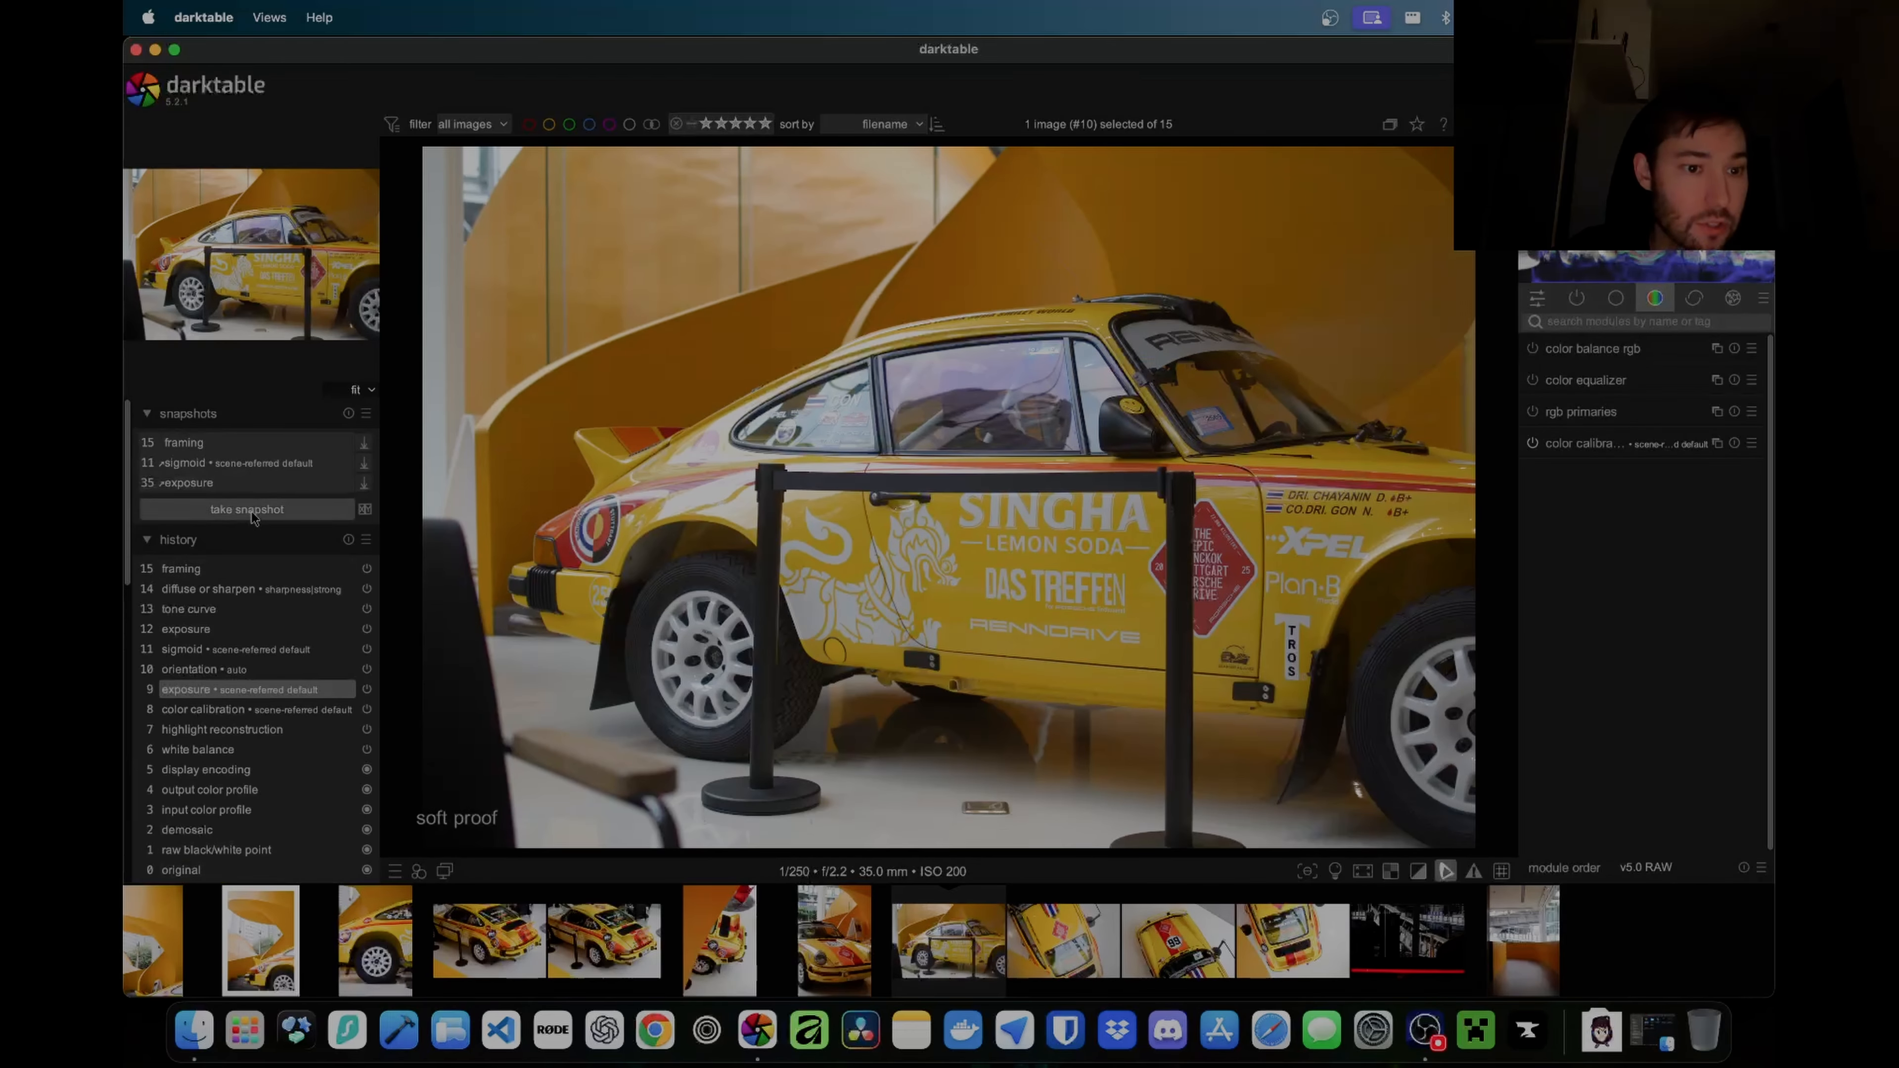
left_click(250, 513)
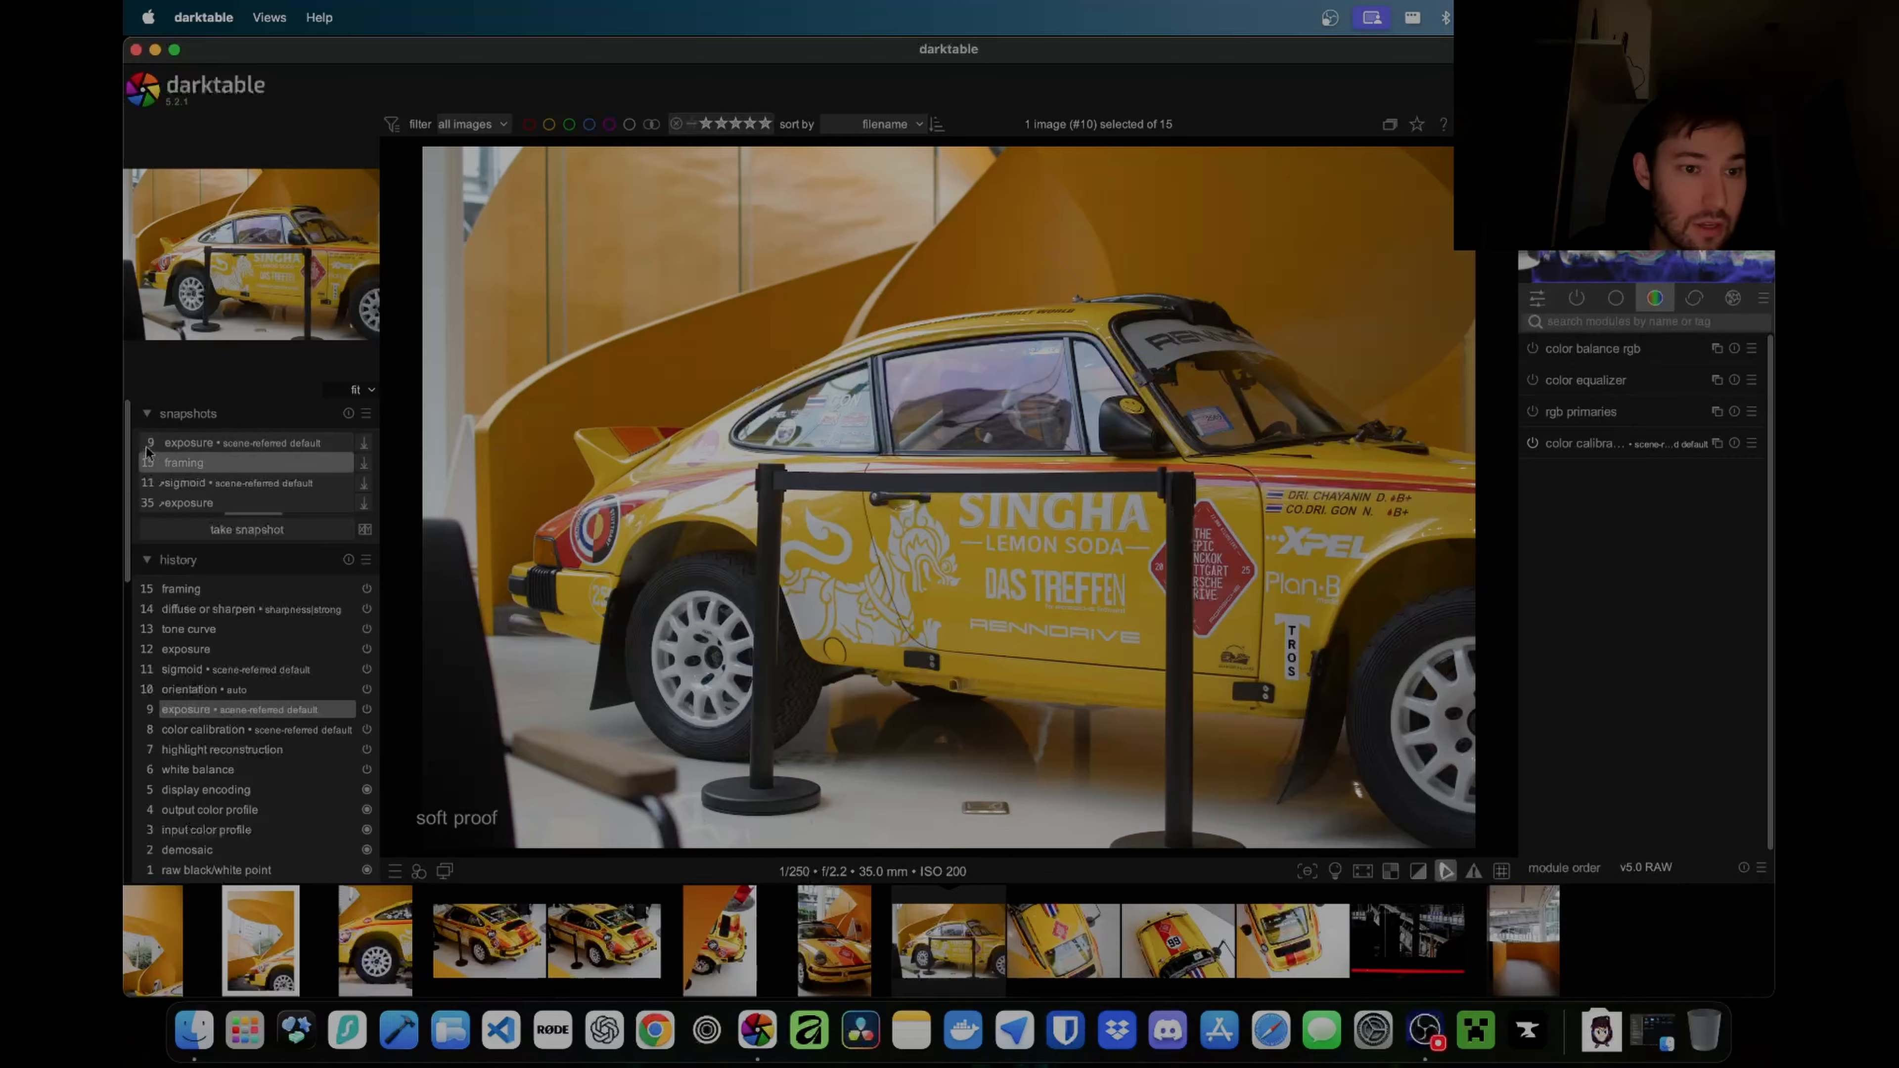
Step: Compare the framing snapshot with the scene-referred default exposure state by moving the split line across the photo
left_click(261, 445)
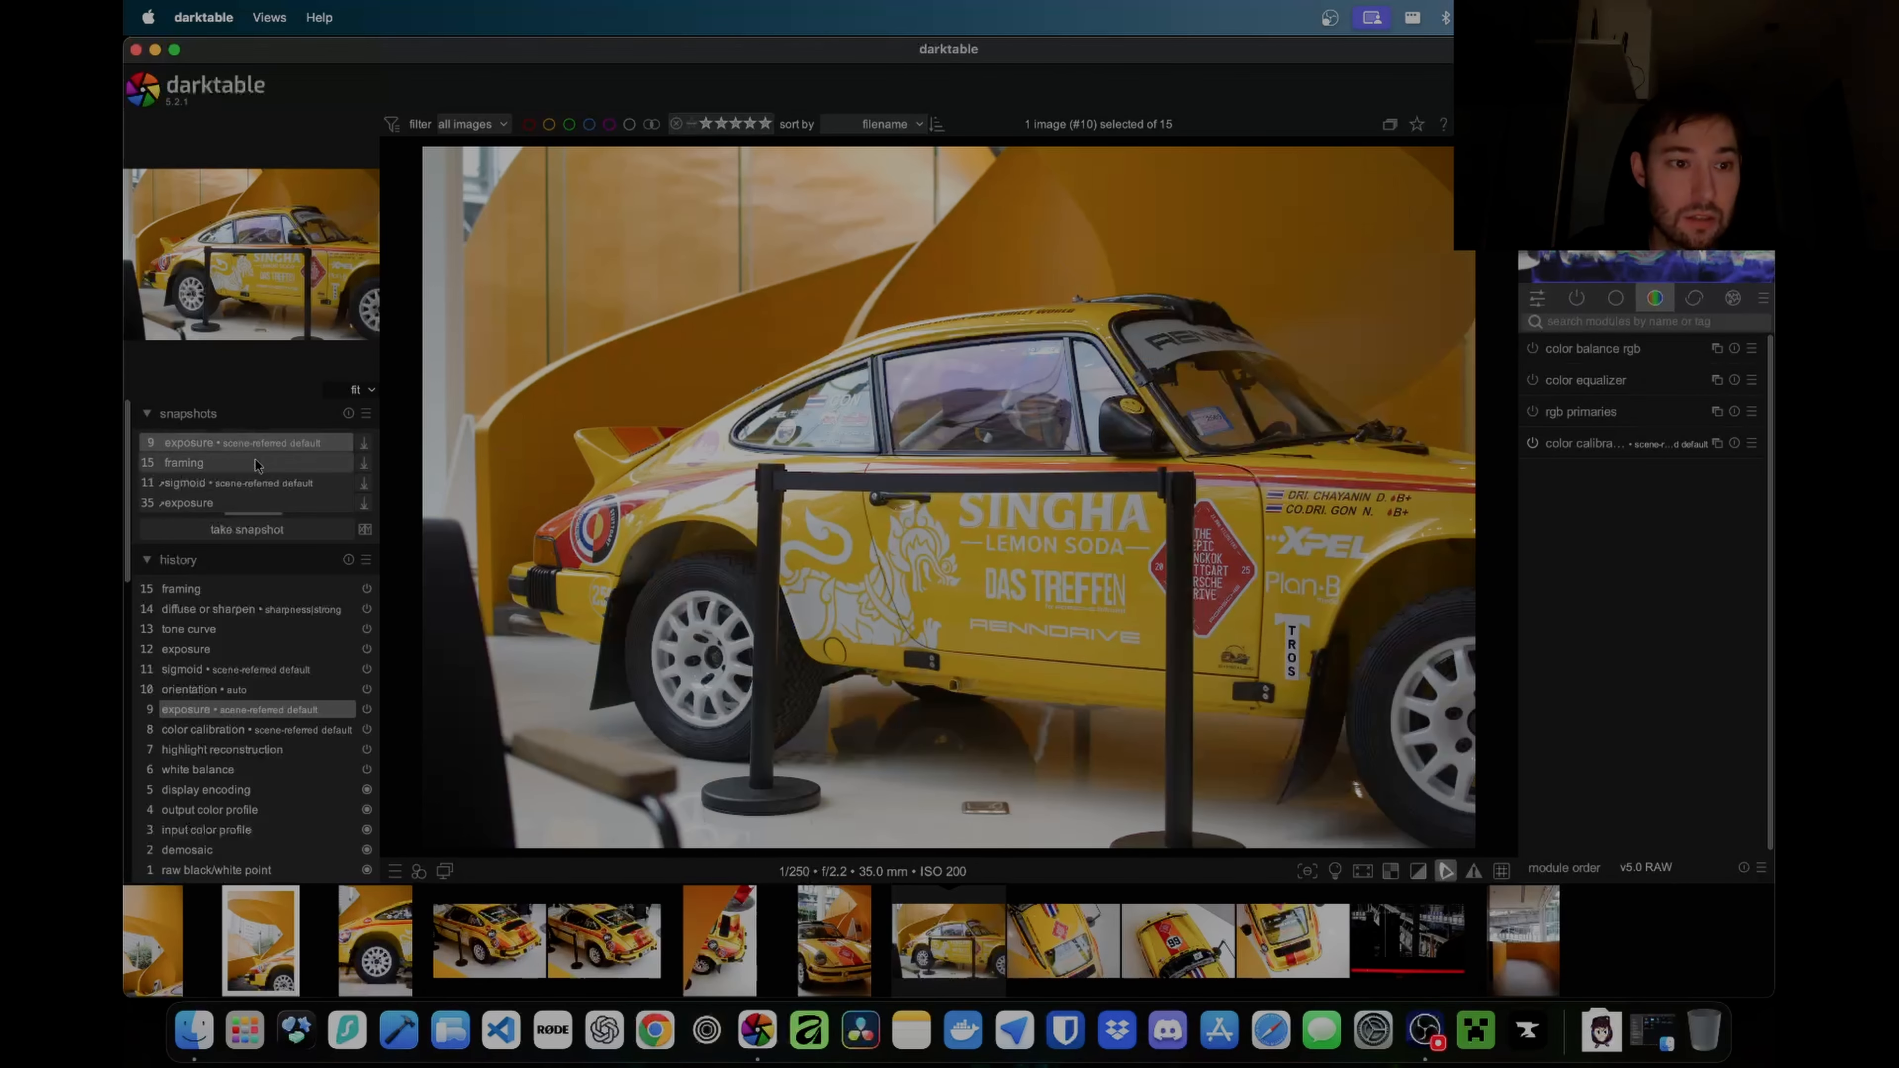
left_click(255, 462)
left_click_drag(1003, 261, 1059, 441)
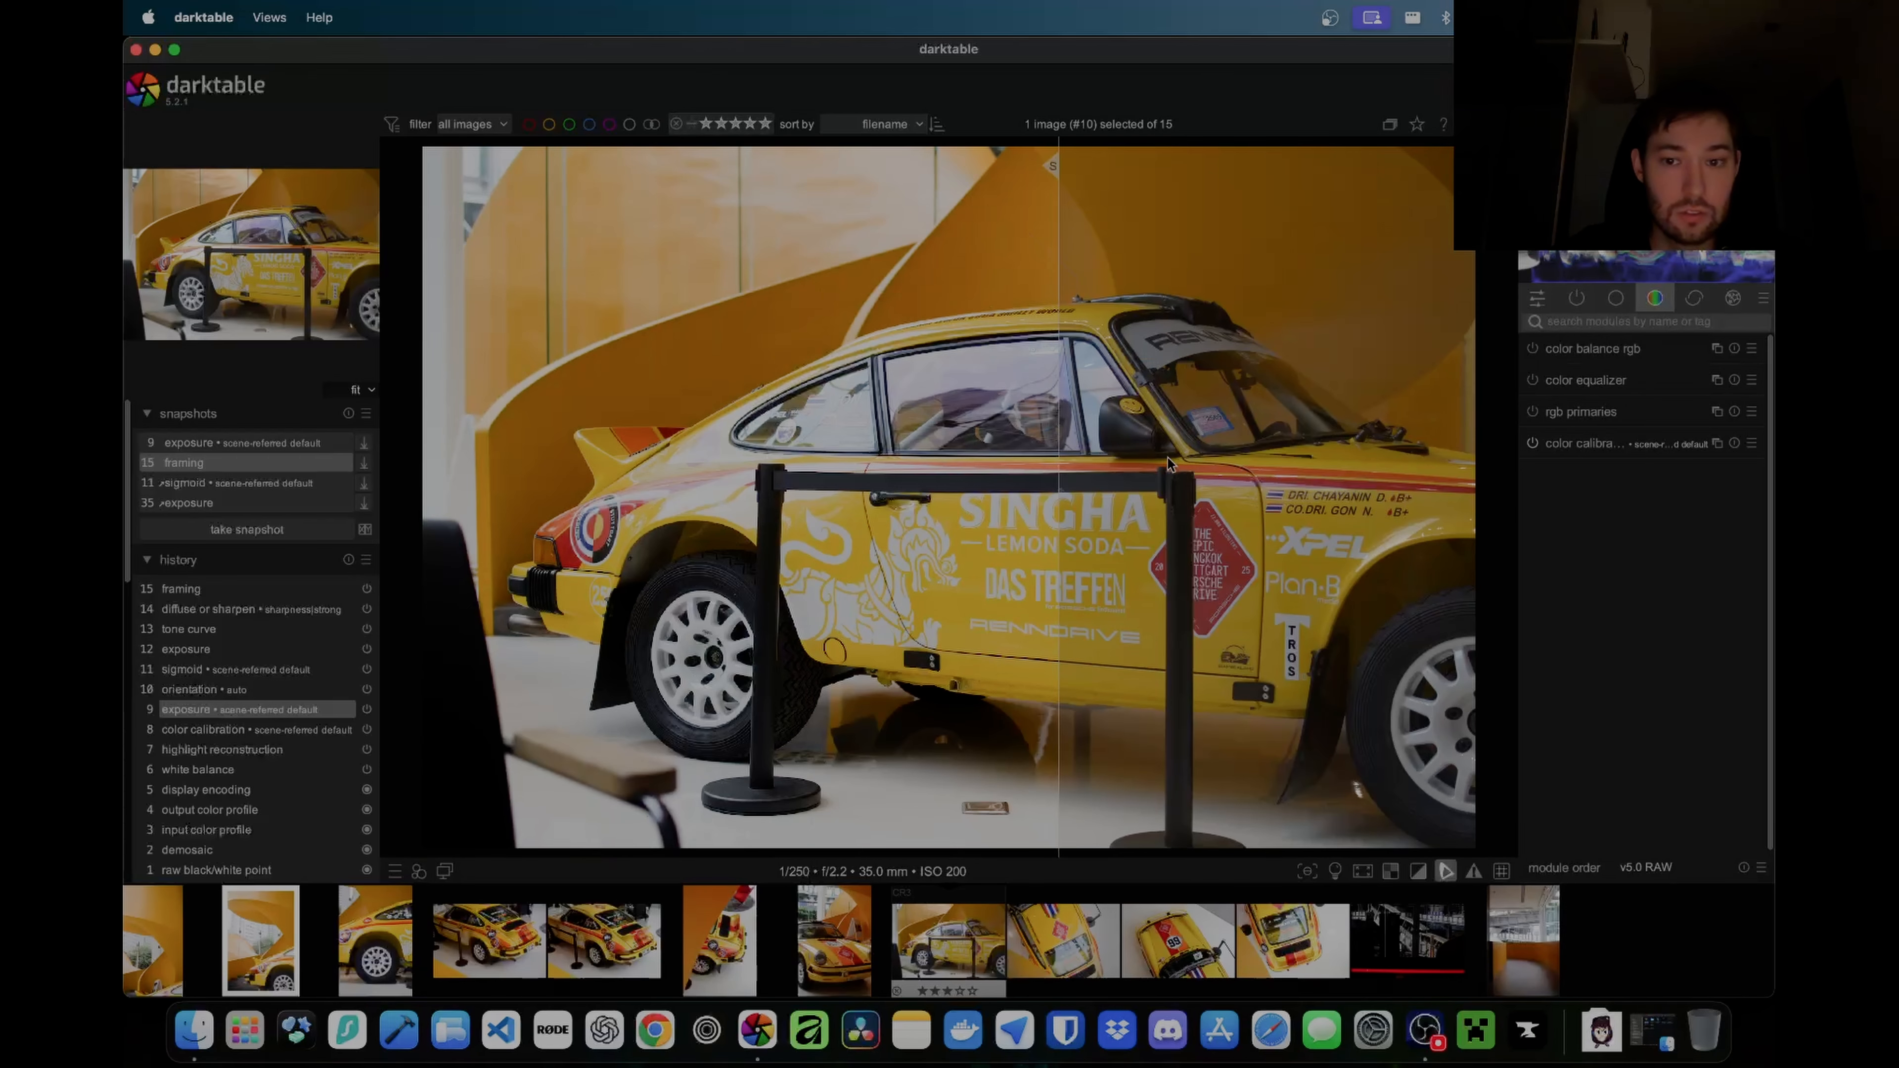
left_click_drag(1169, 462, 1741, 422)
scroll(774, 490, "up", 1)
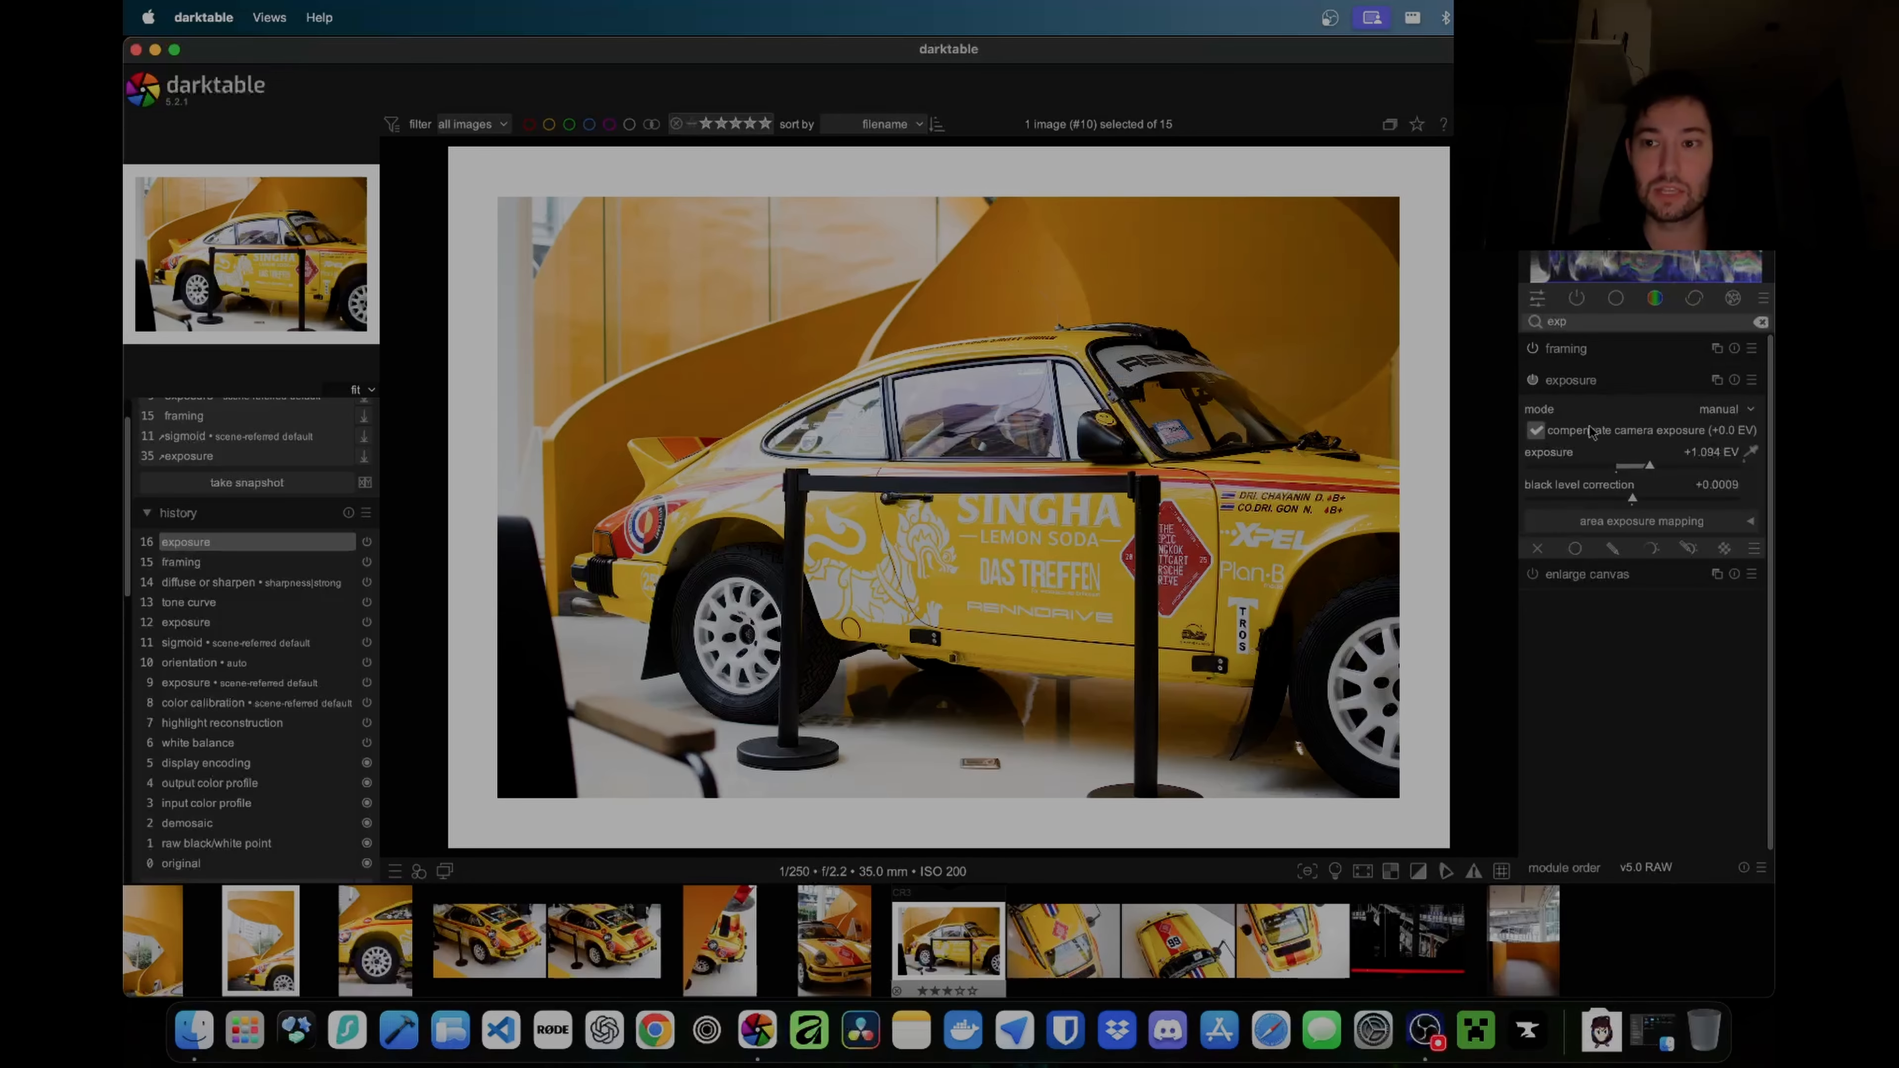
Step: Preview the first framed side-view photo in the lighttable and show the whole film roll as a thumbnail grid
scroll(233, 498, "down", 10)
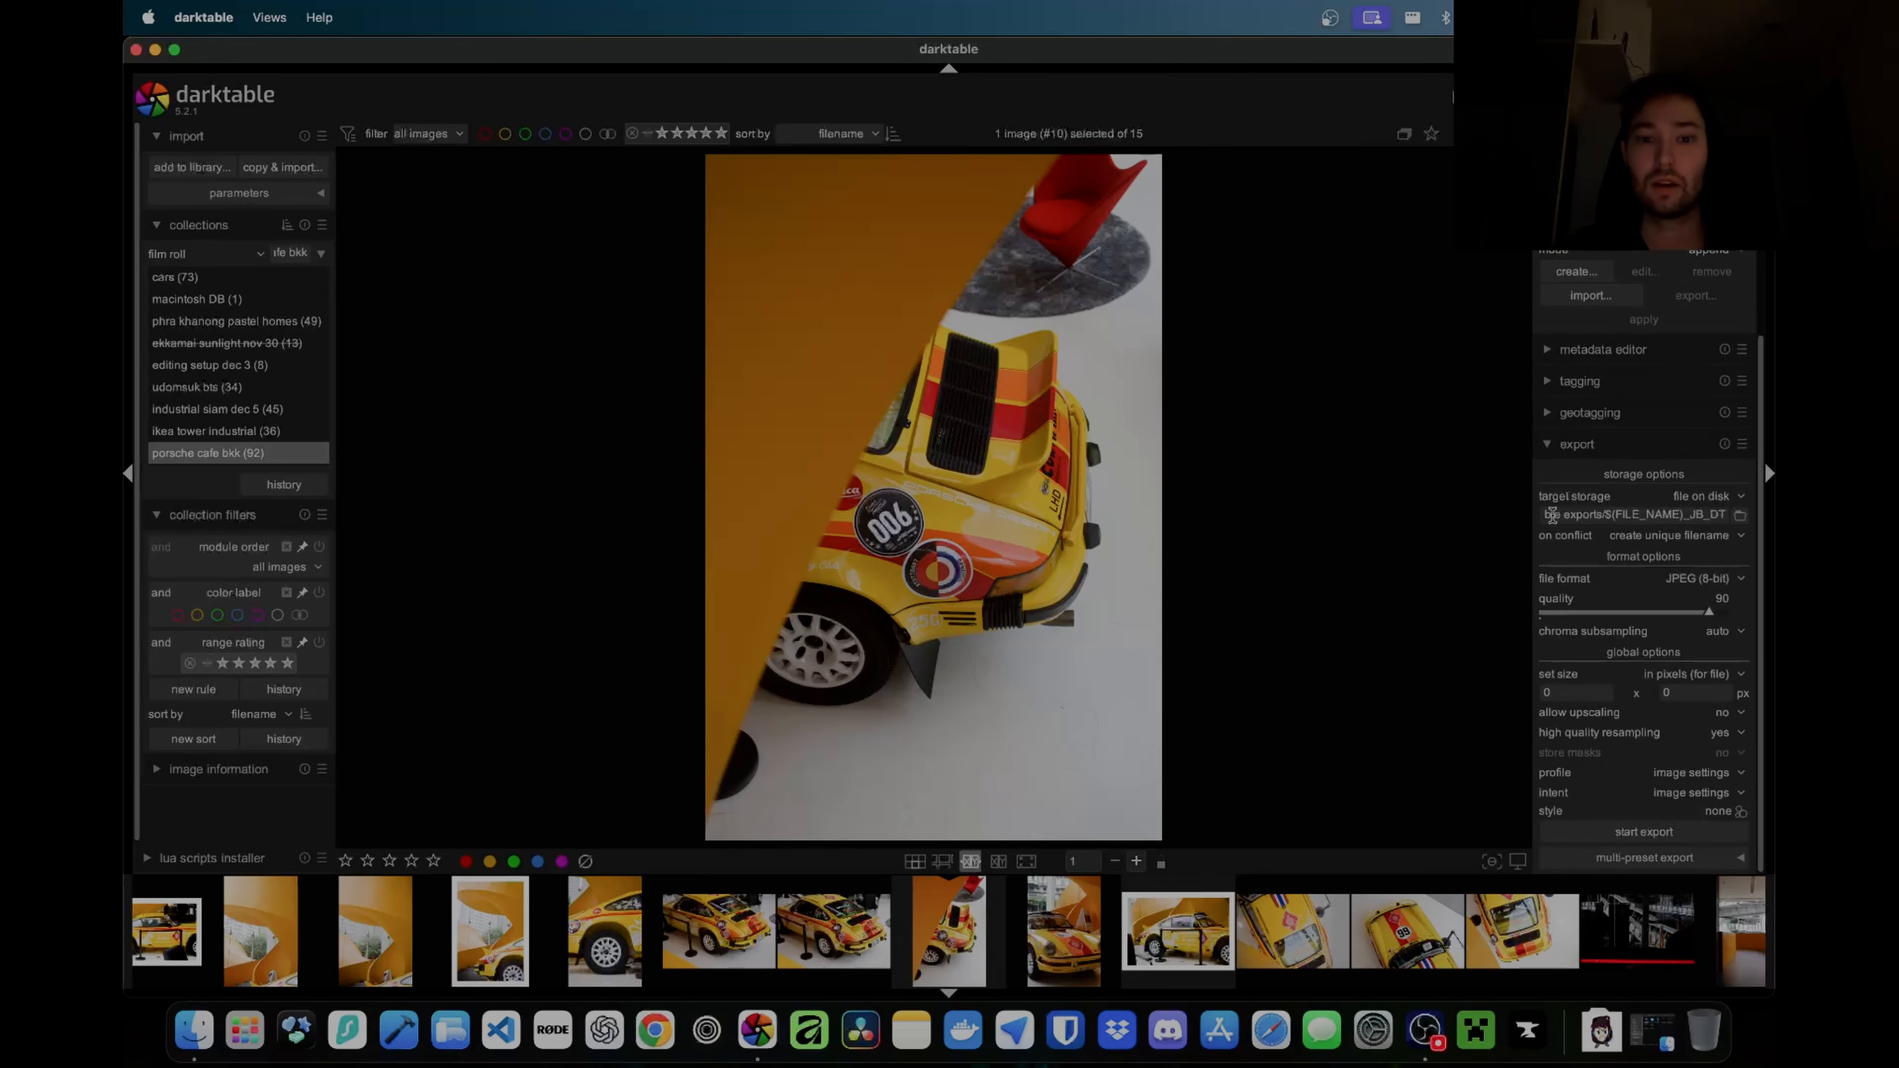
scroll(633, 917, "up", 7)
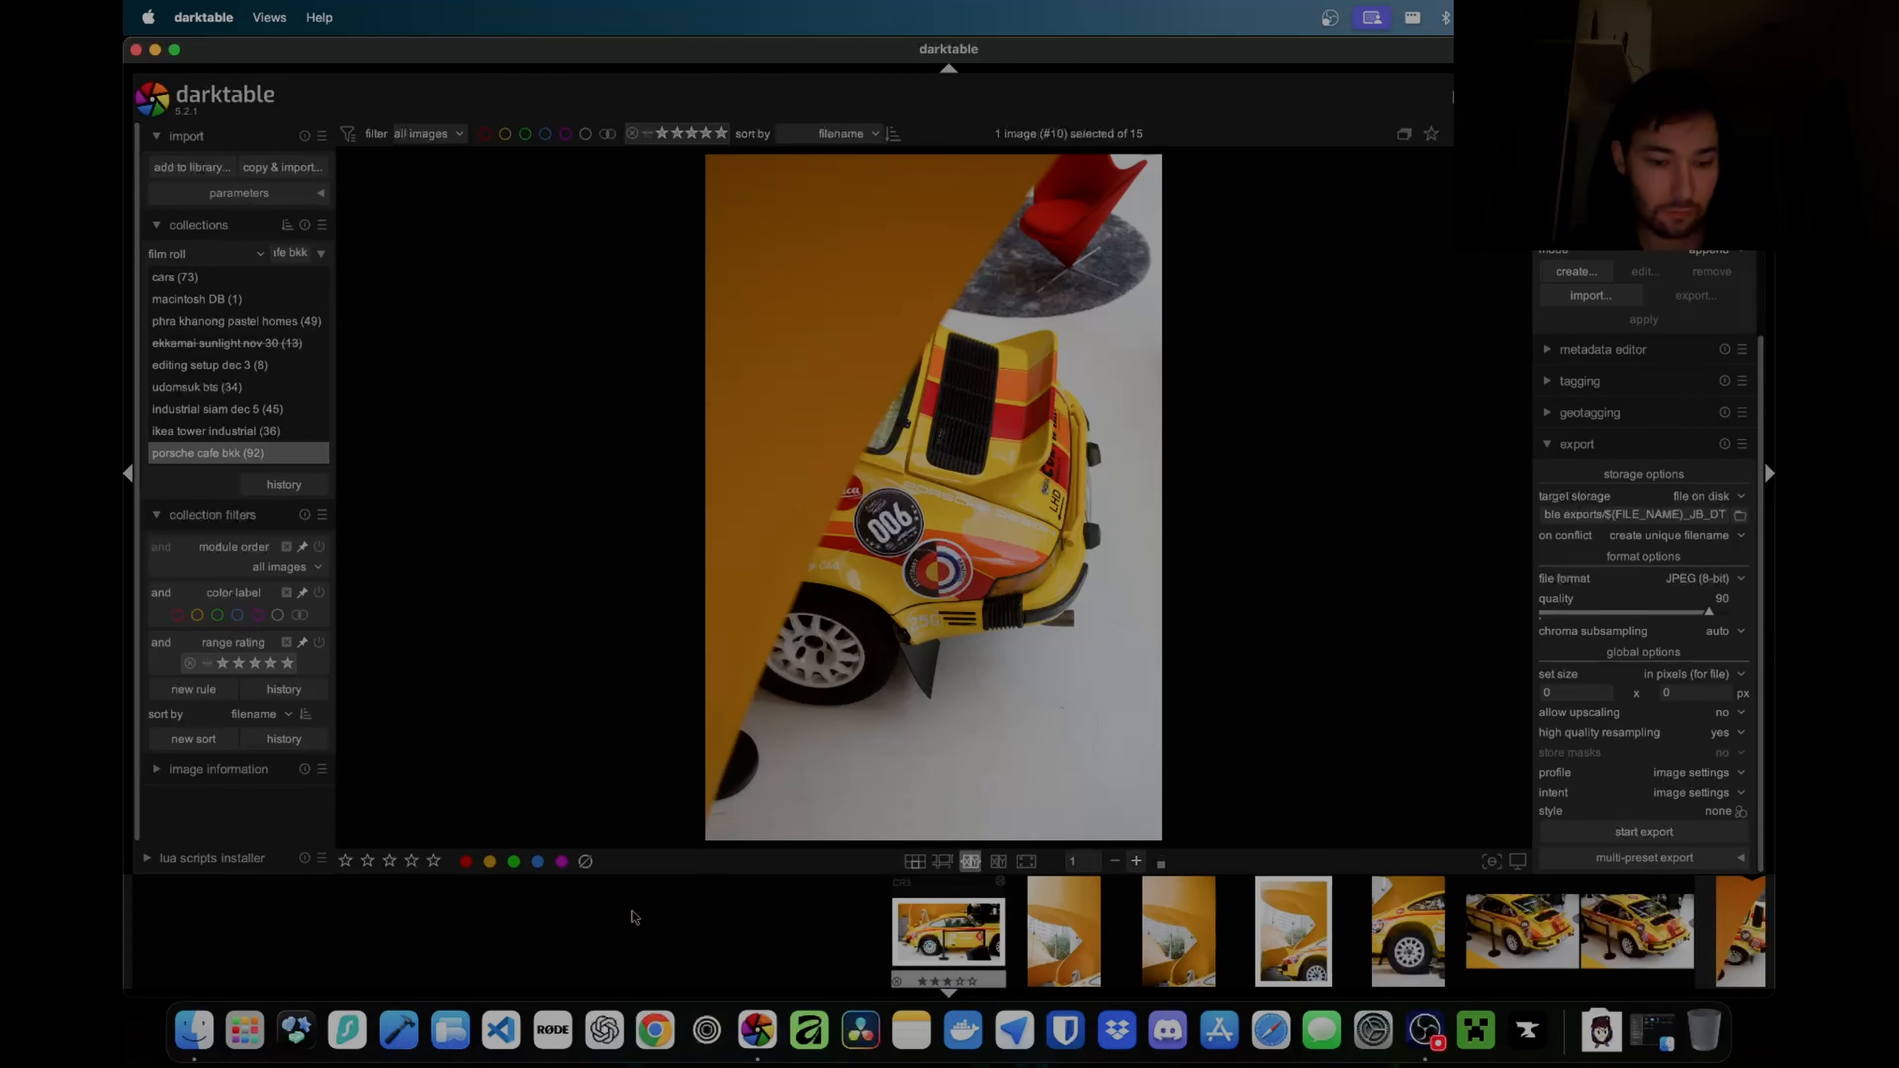
left_click(971, 927)
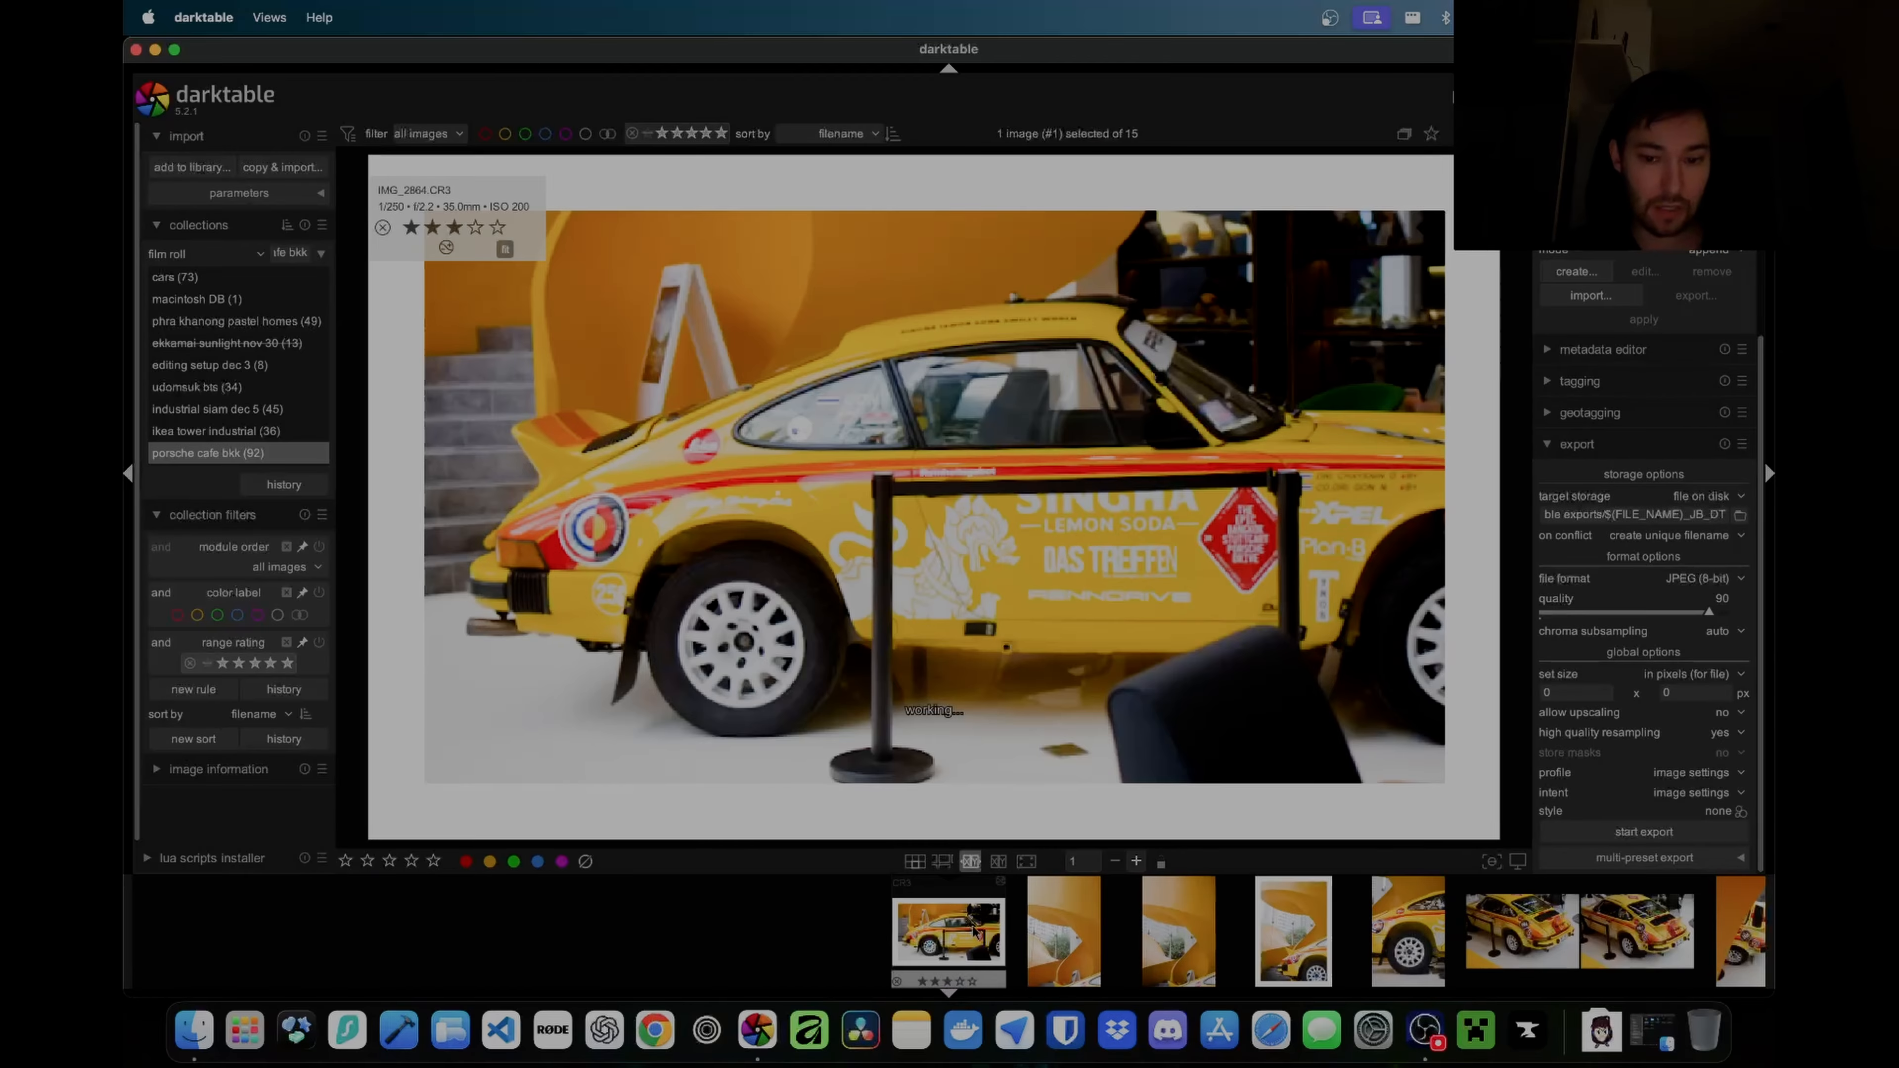
left_click(913, 861)
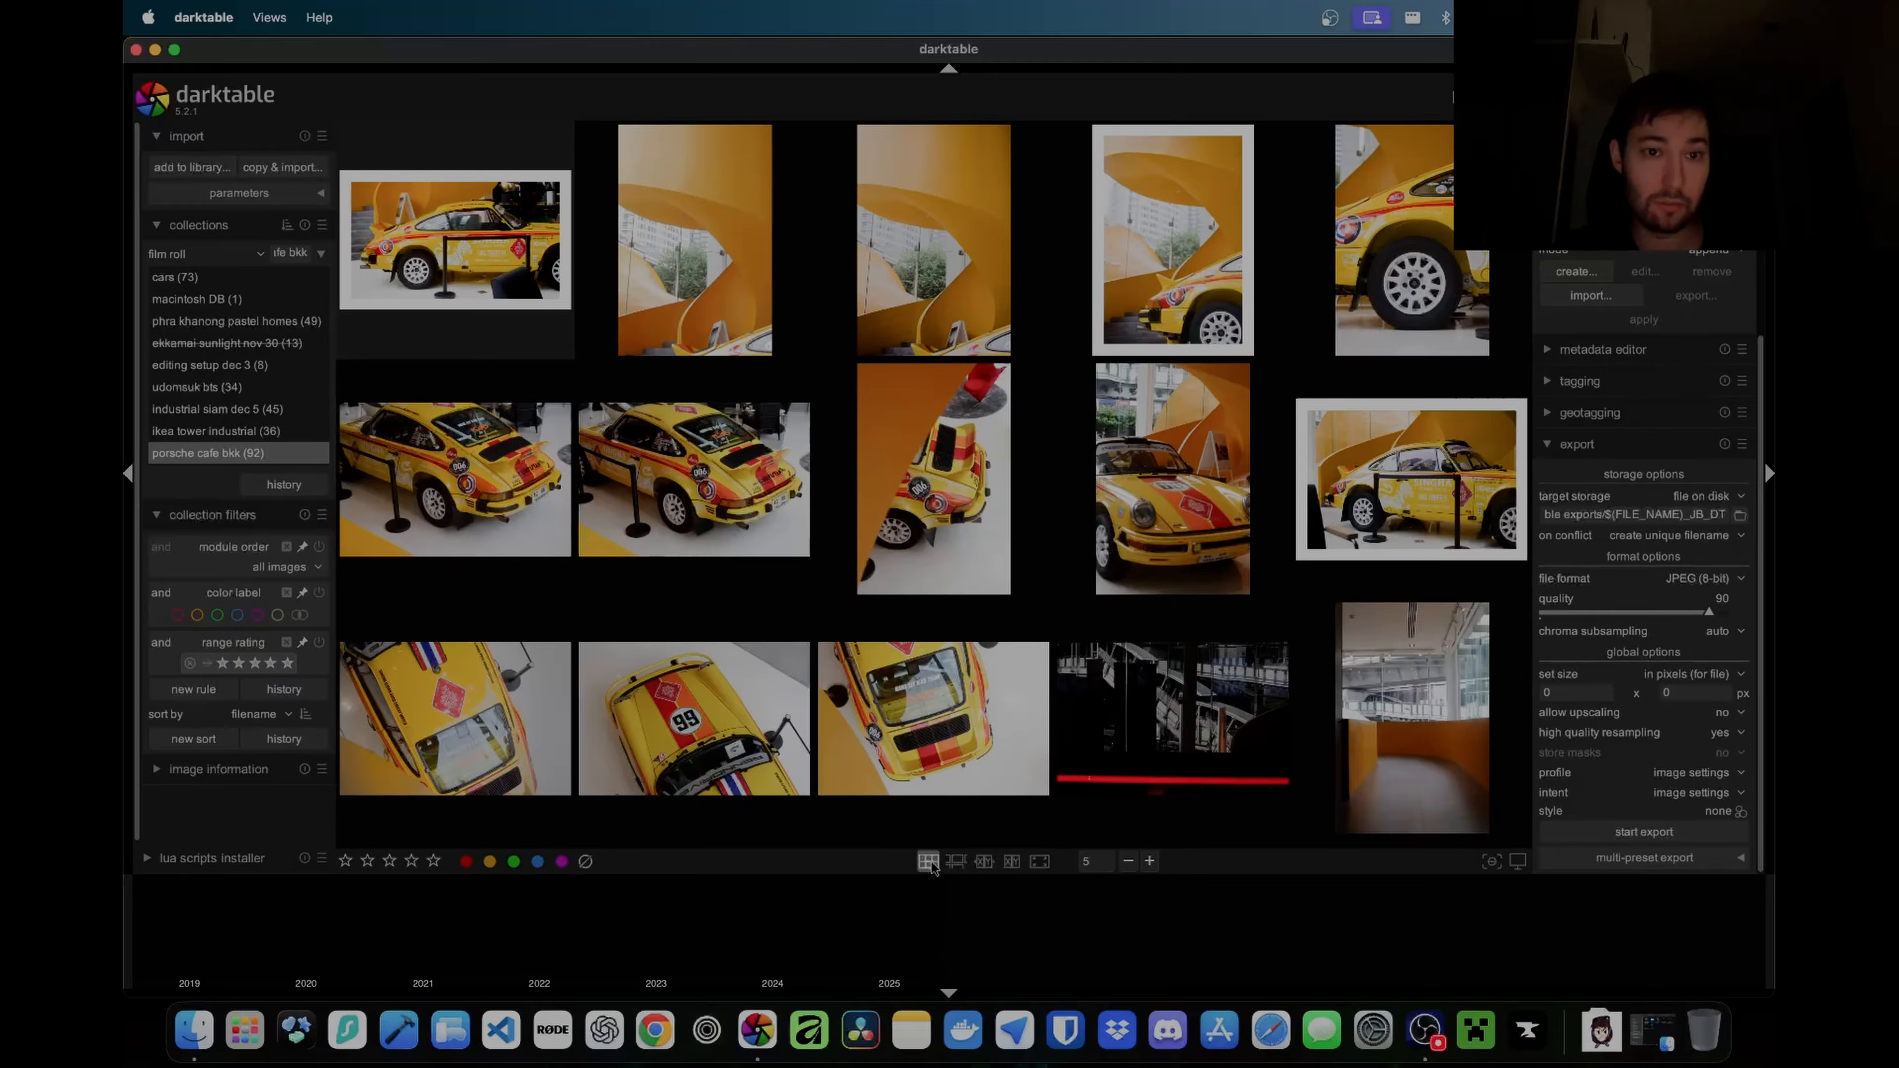
Step: Select the three photos with white borders and the second spiral staircase photo together for export
left_click(445, 254)
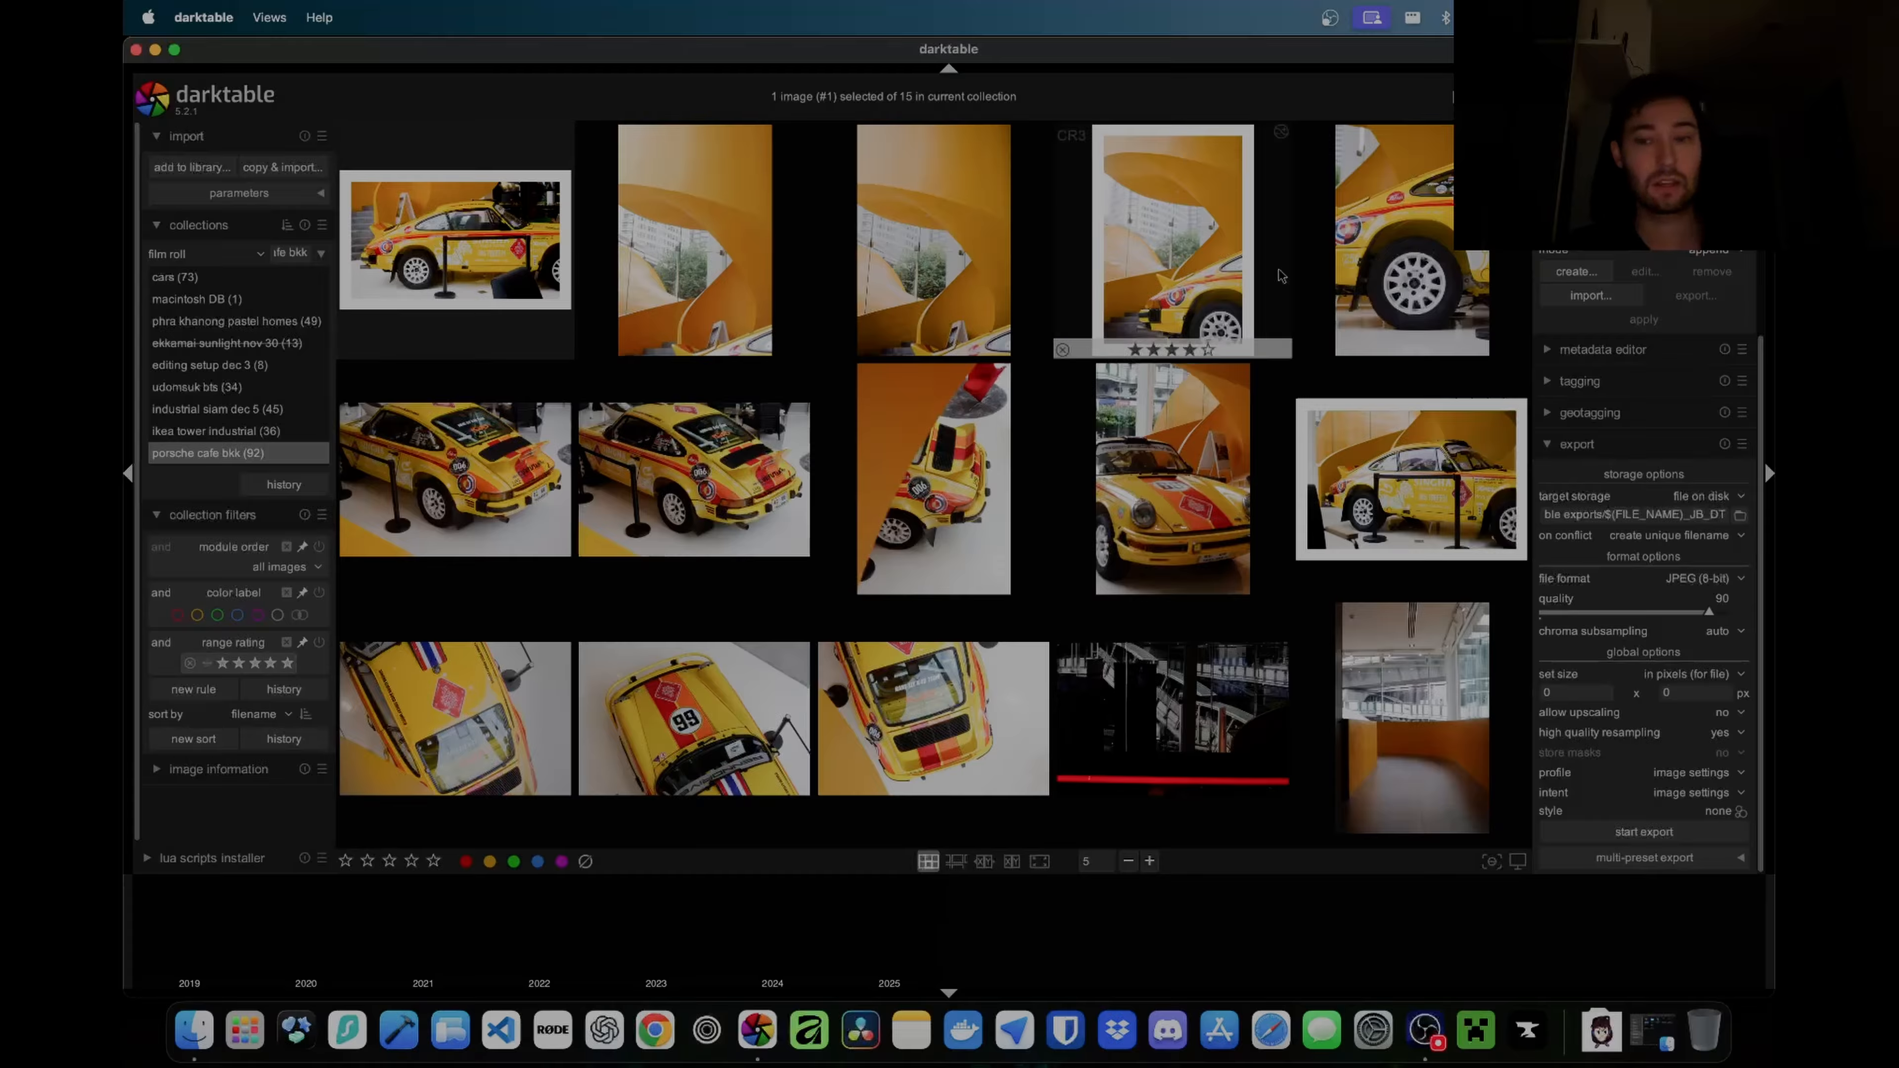
left_click(1153, 233, "ctrl")
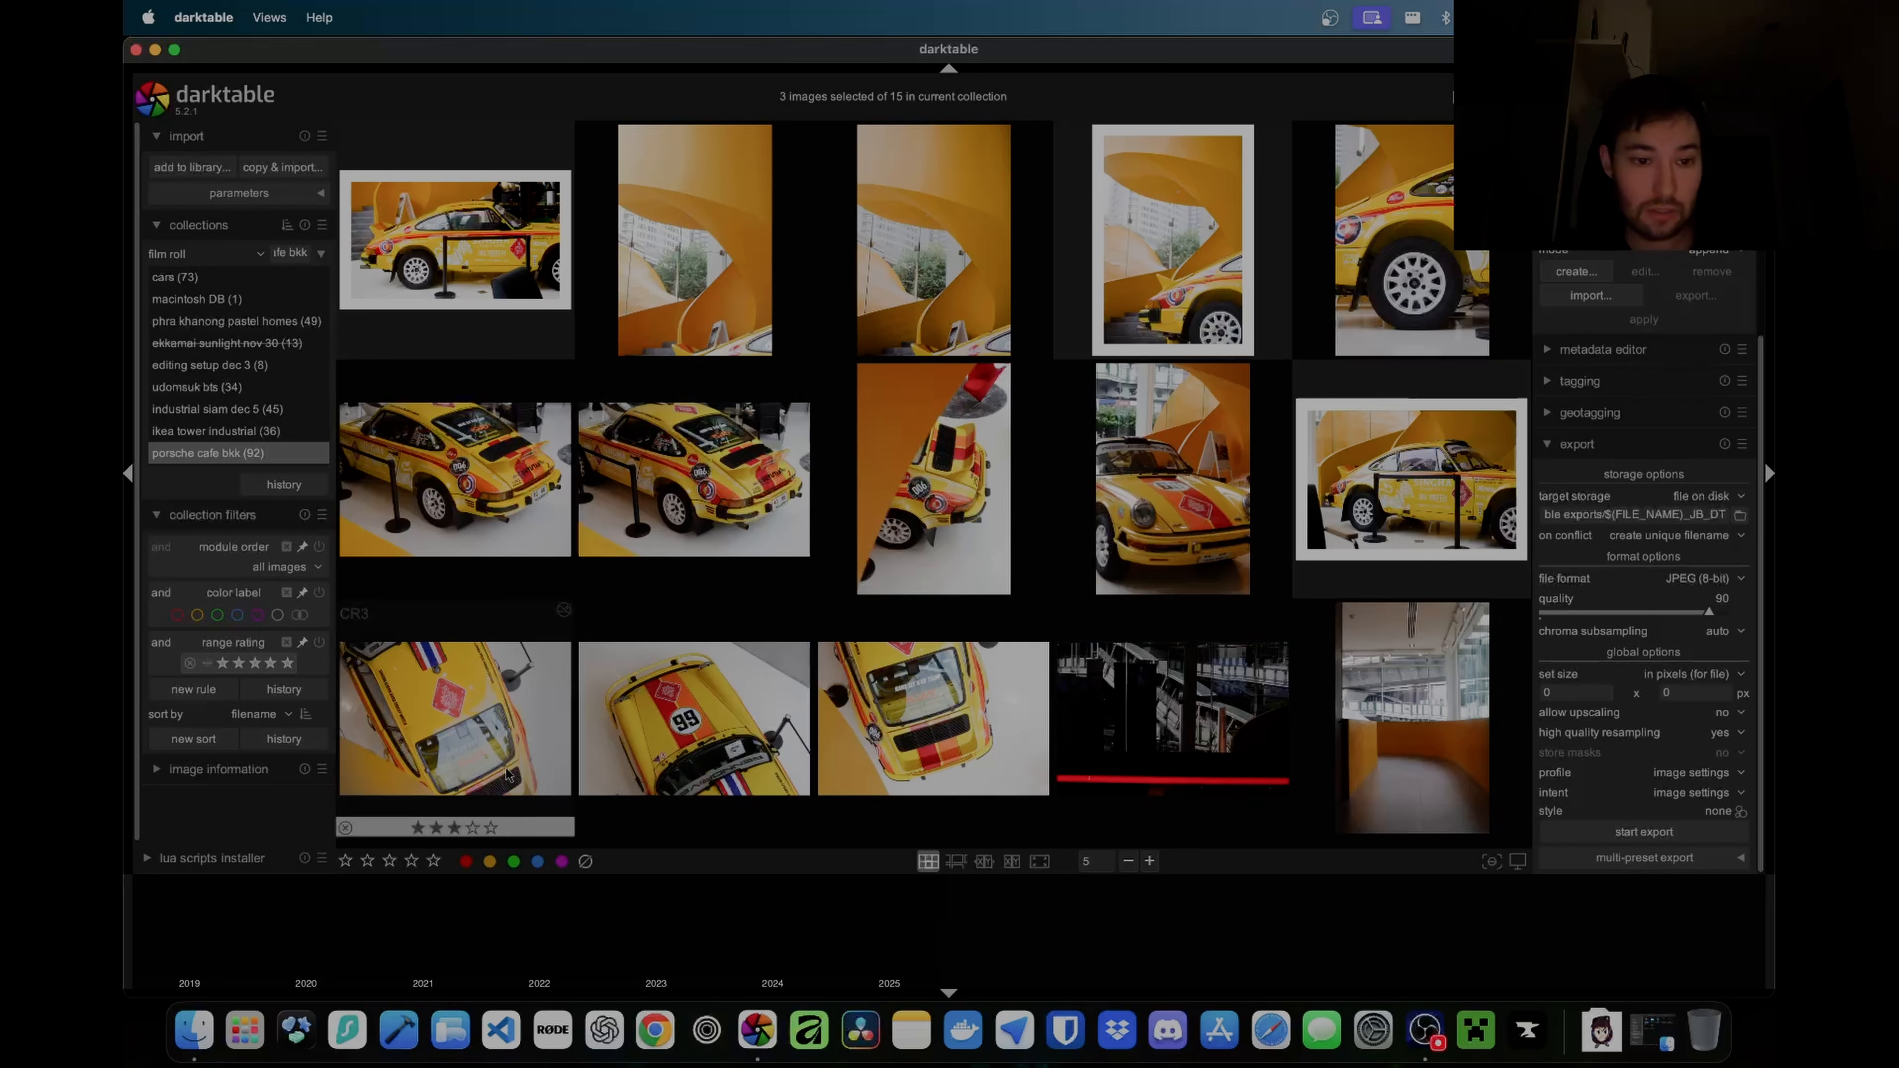
left_click(1319, 523, "ctrl")
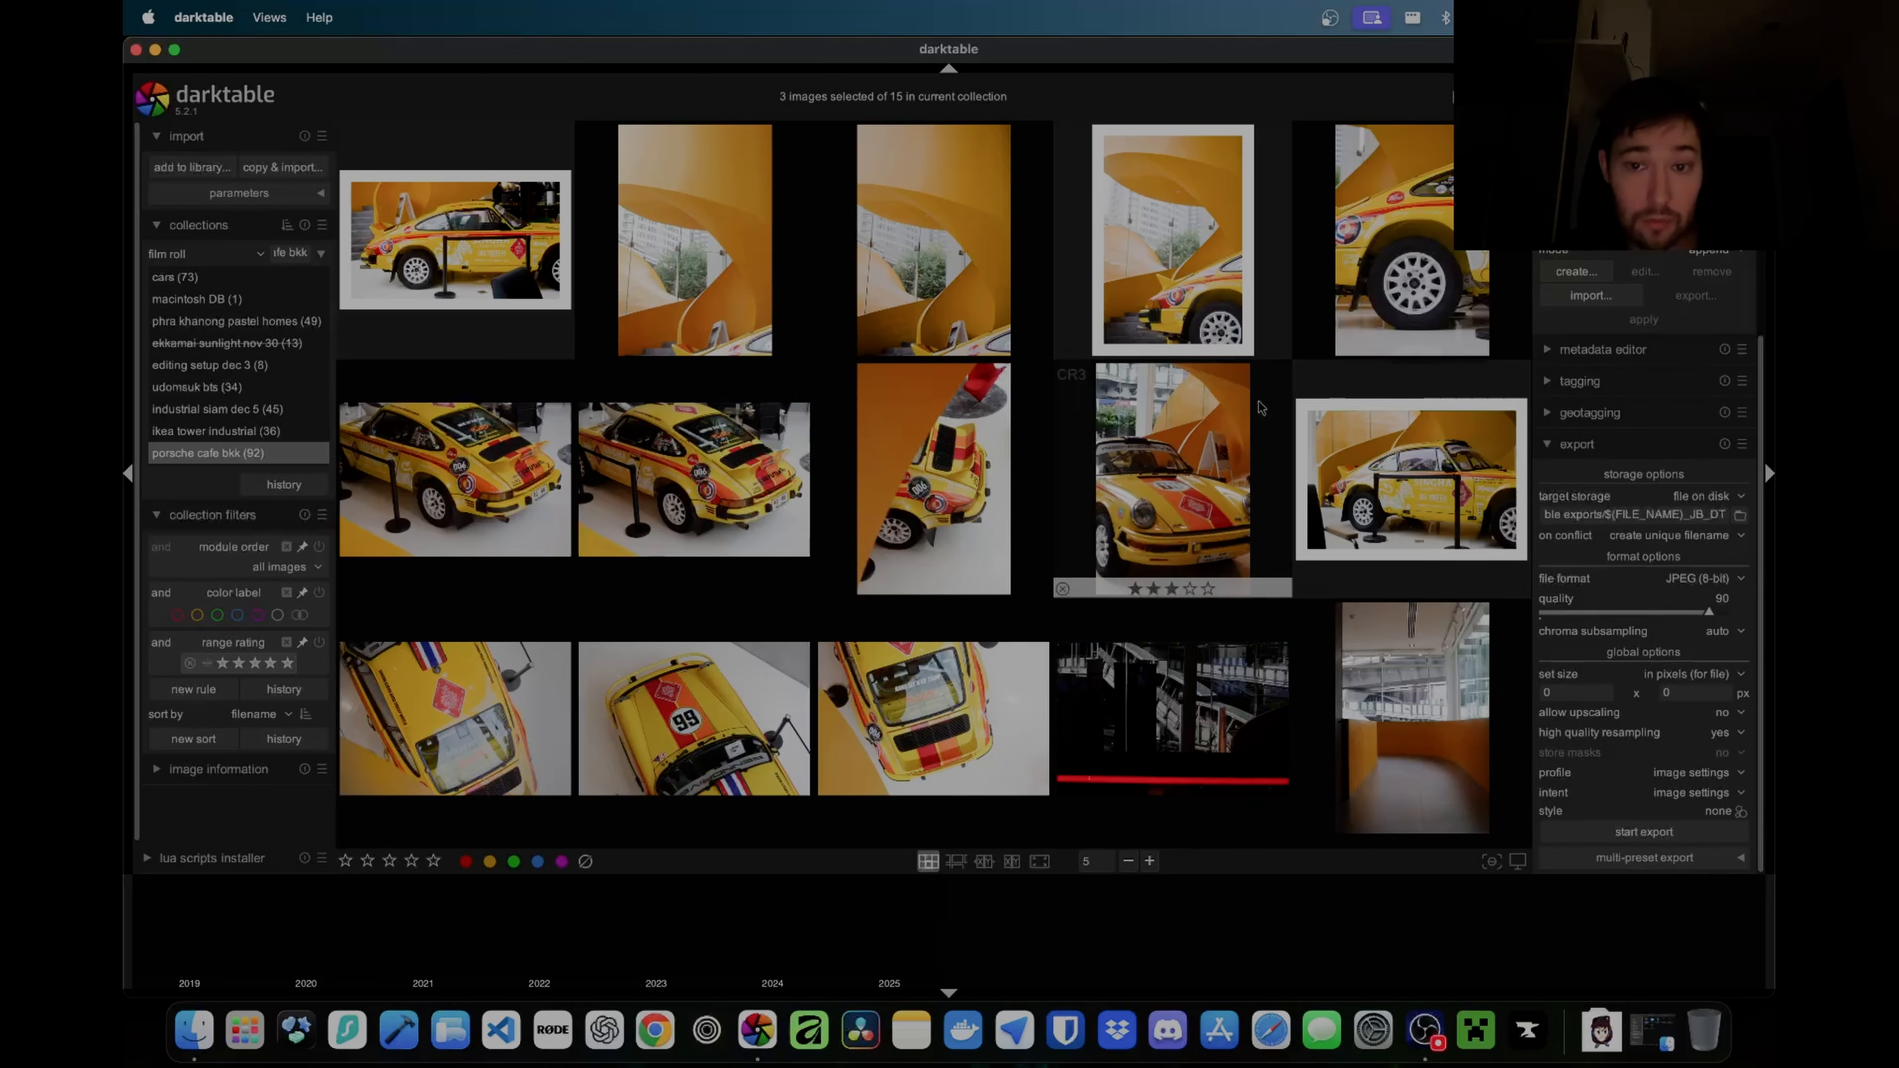
left_click(1185, 239, "ctrl")
left_click(1185, 233, "ctrl")
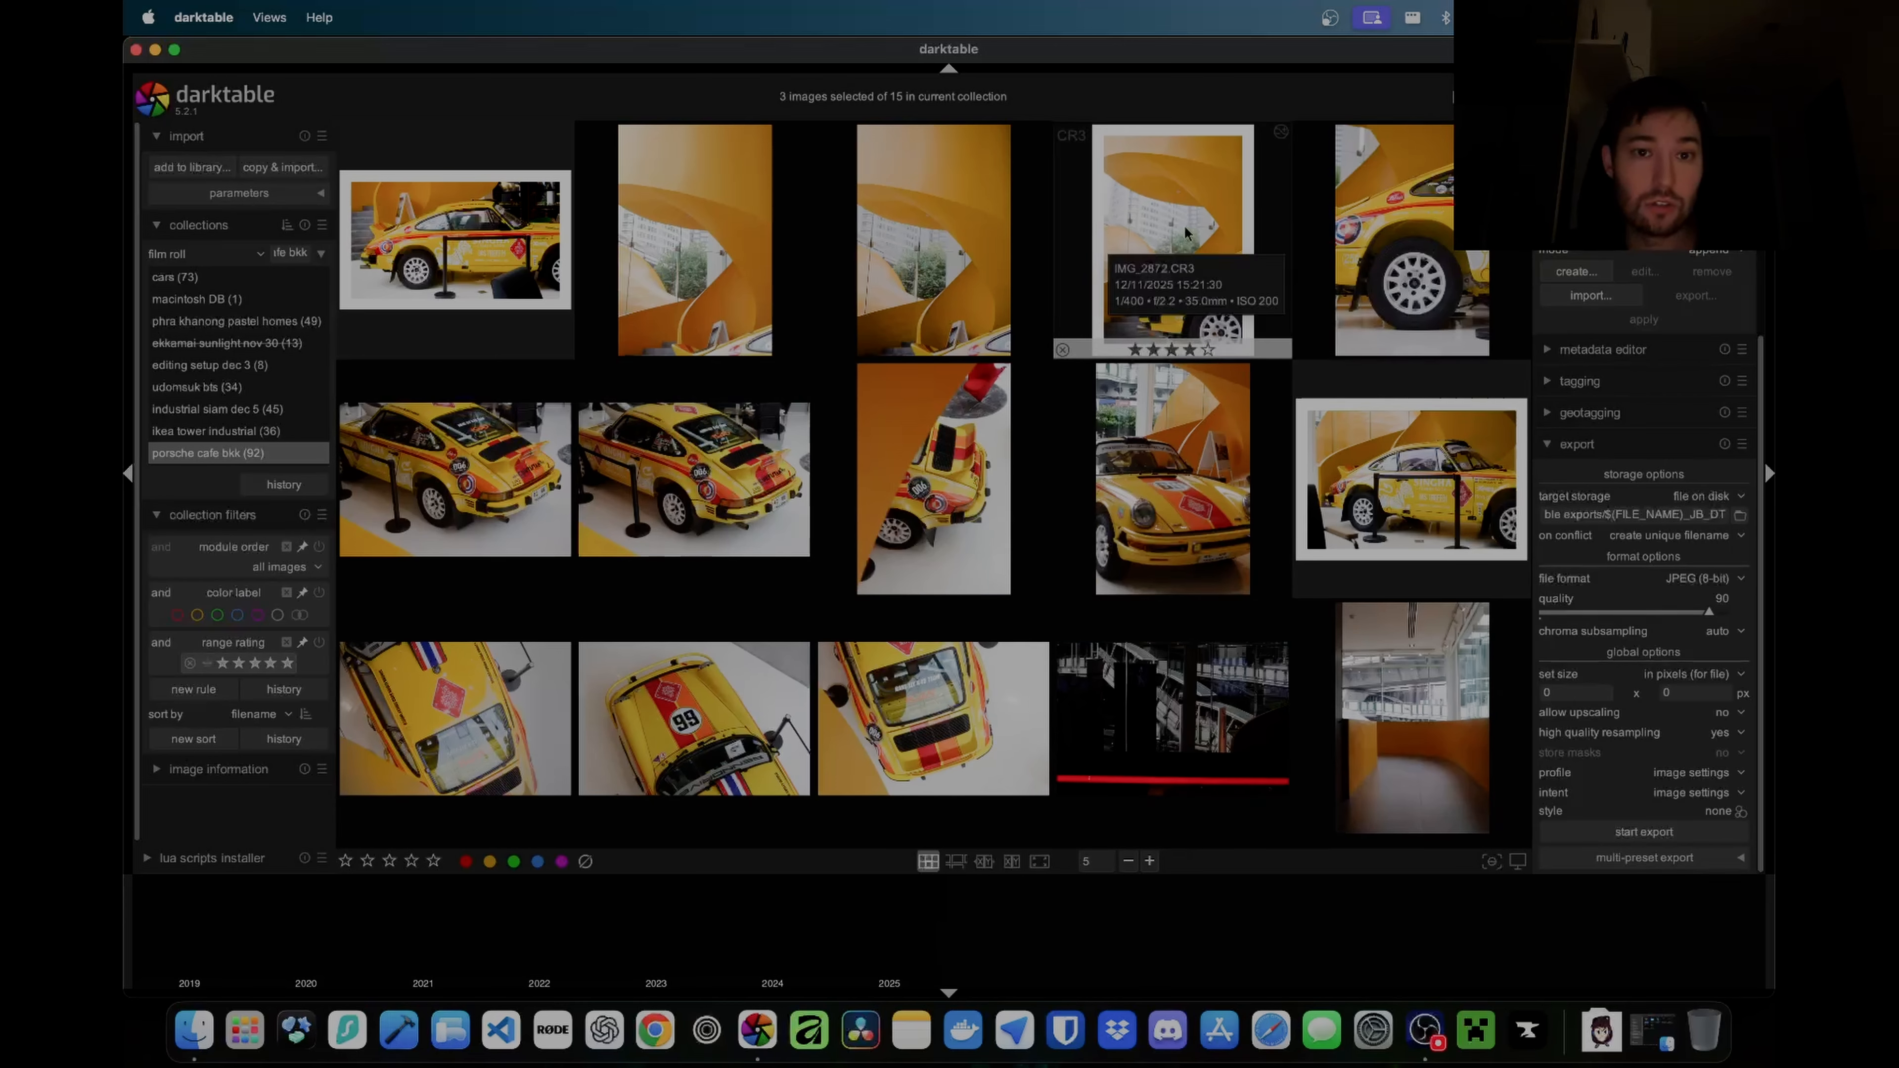
left_click(939, 200, "ctrl")
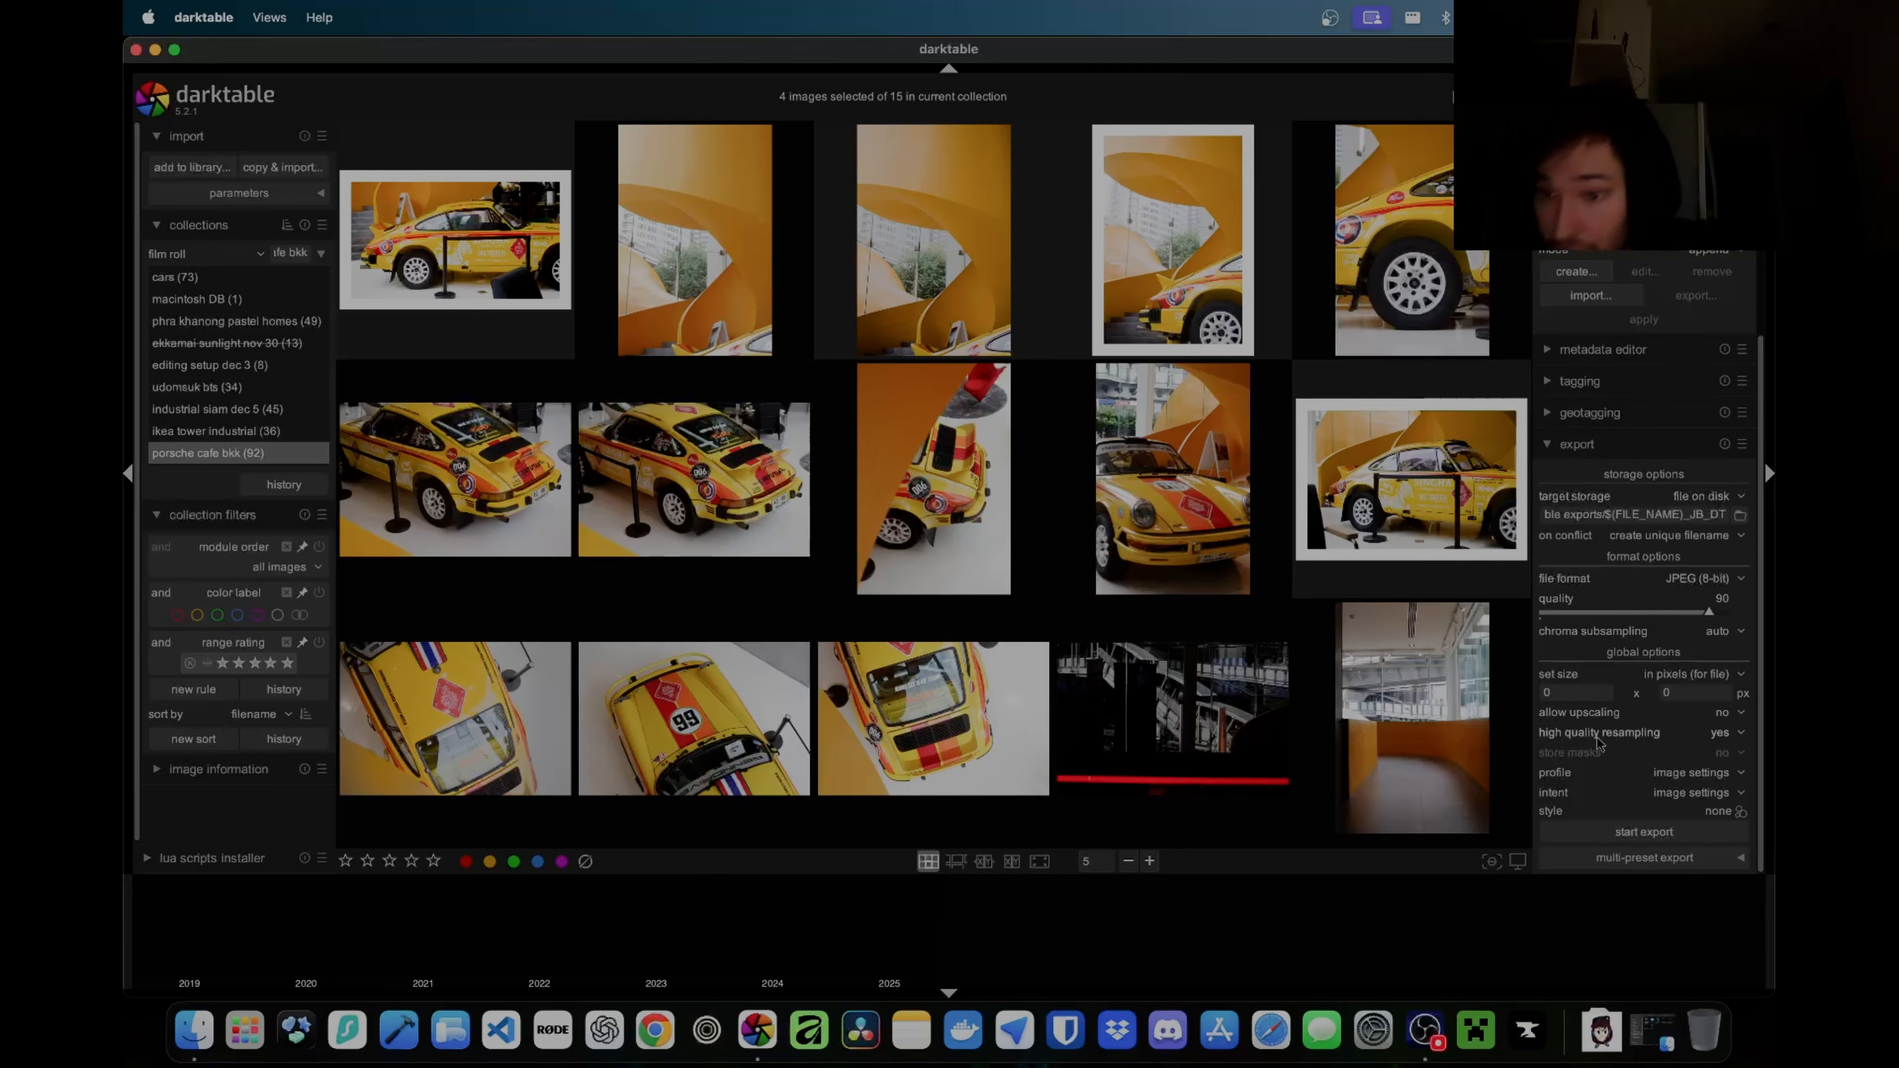
Step: Check the output path and filename pattern in the export settings and export the four selected photos to disk as 8-bit JPEGs at quality 90
scroll(1560, 464, "up", 5)
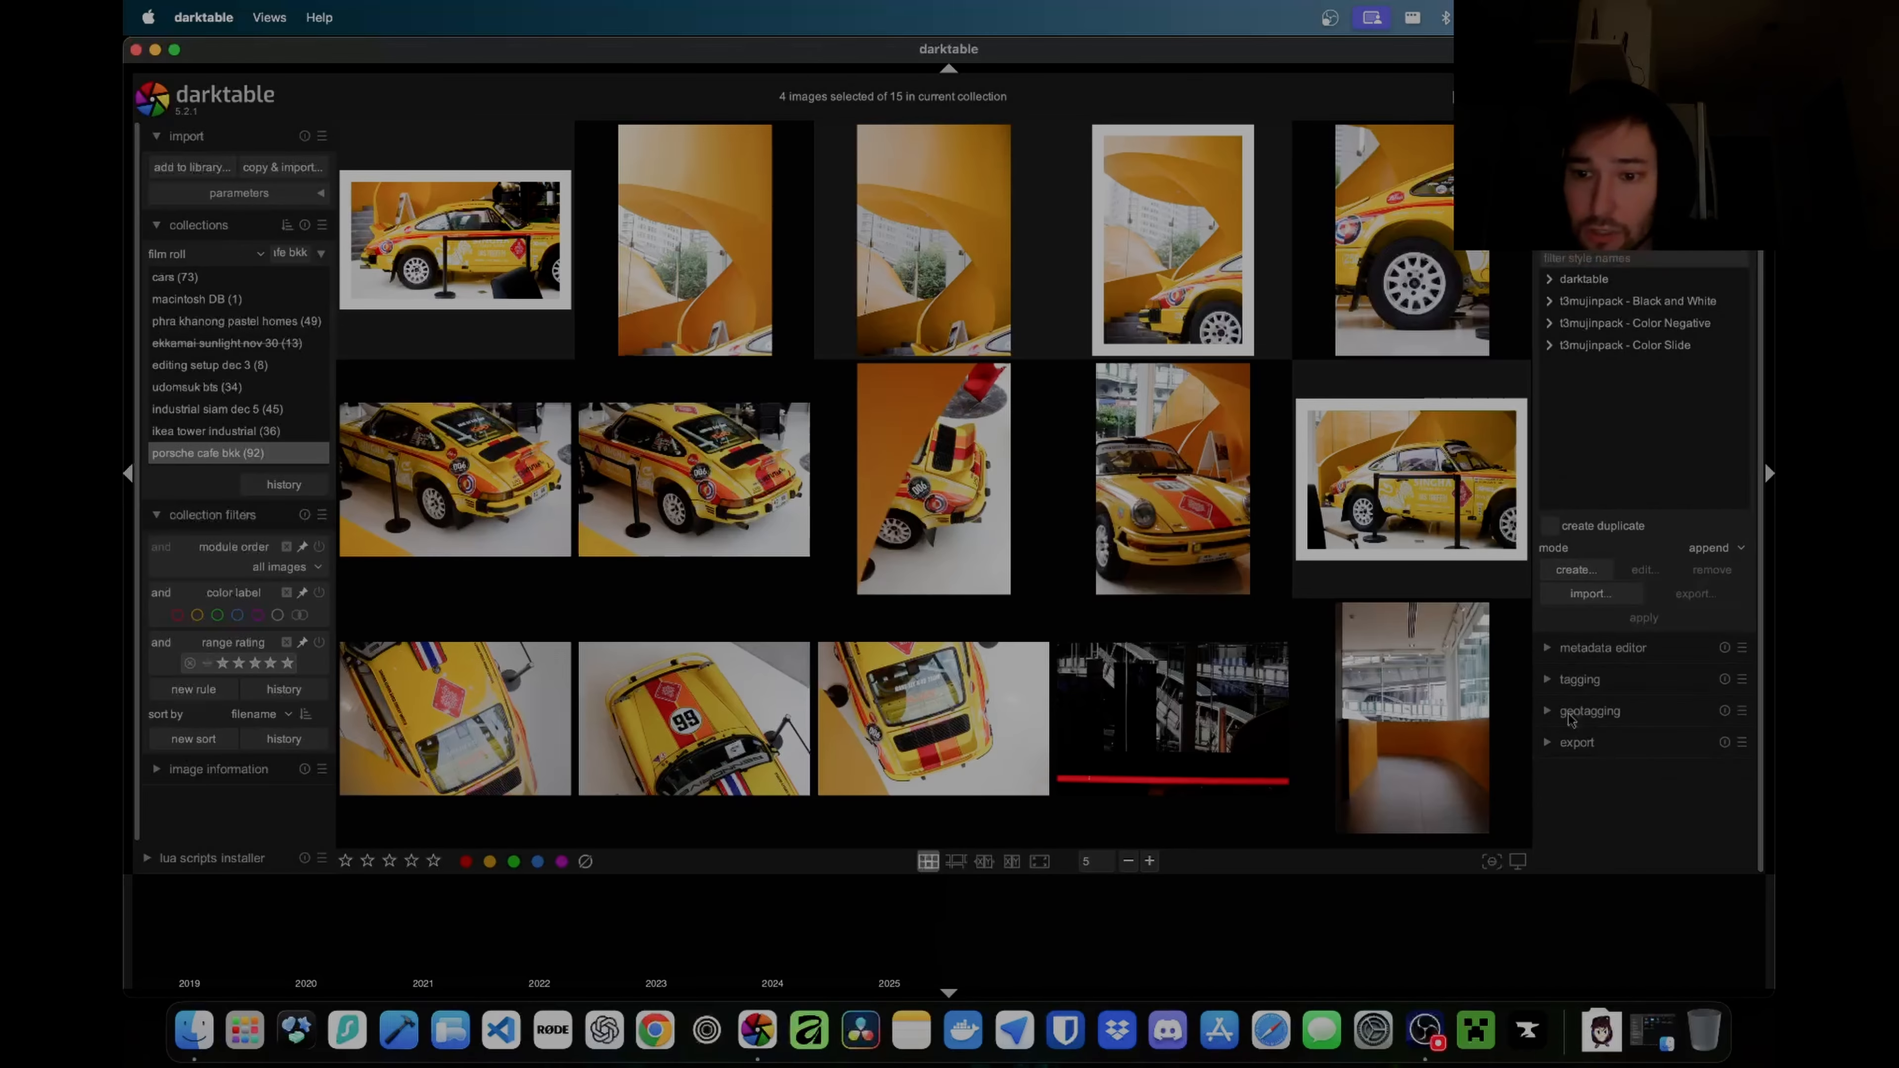
scroll(1559, 748, "down", 5)
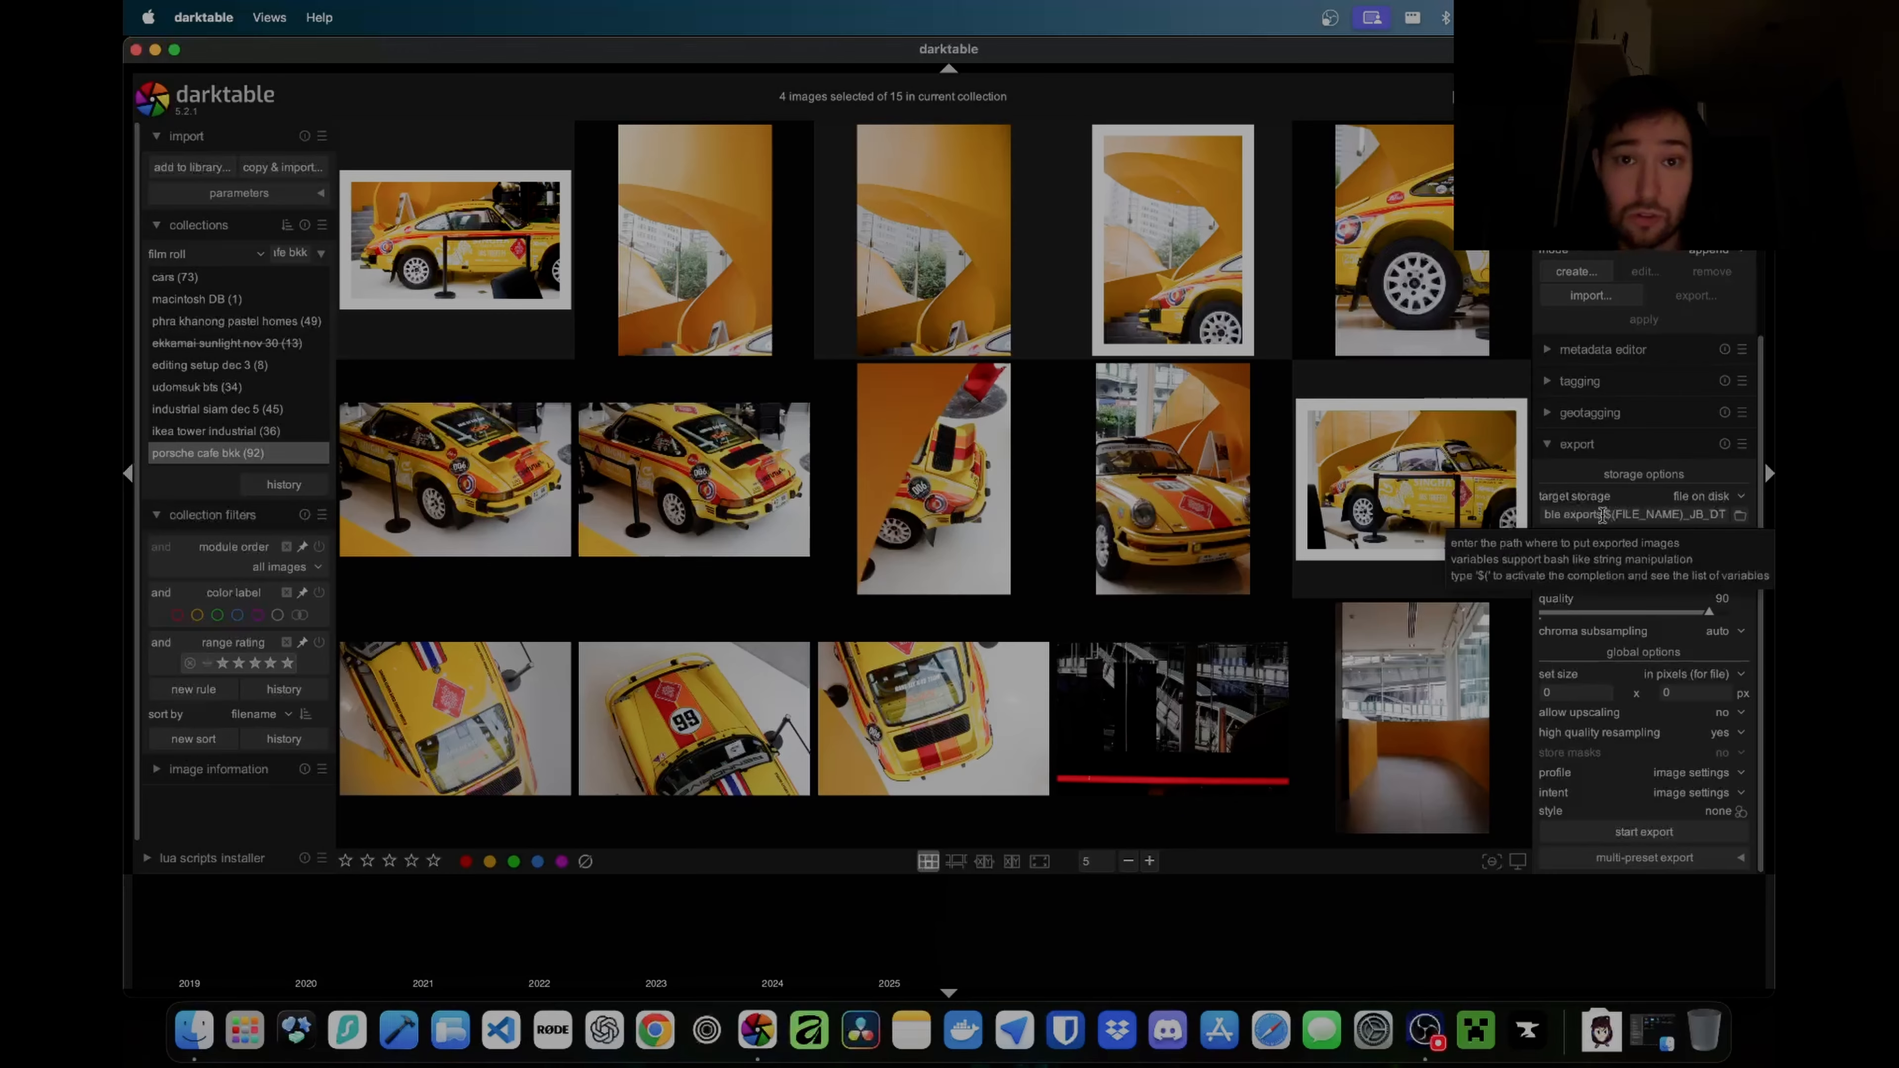
left_click_drag(1547, 515, 1712, 509)
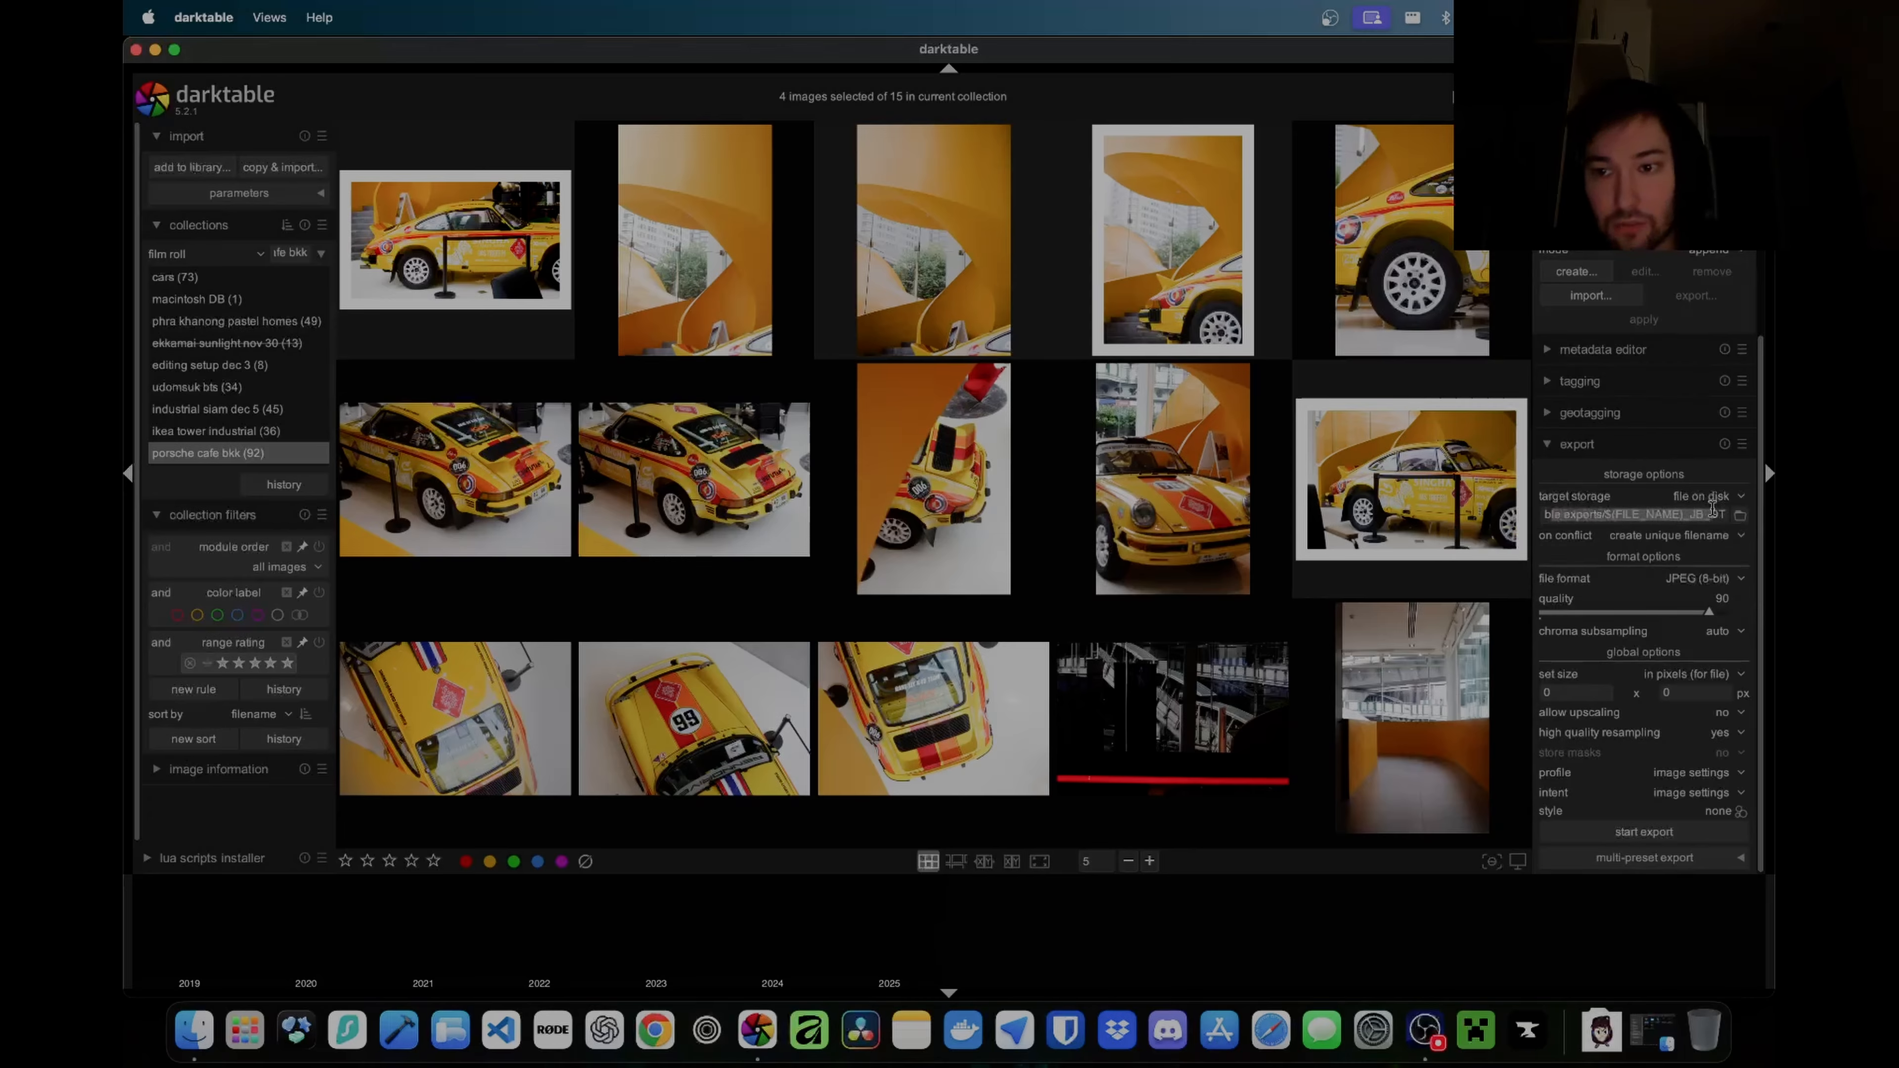
left_click(1692, 514)
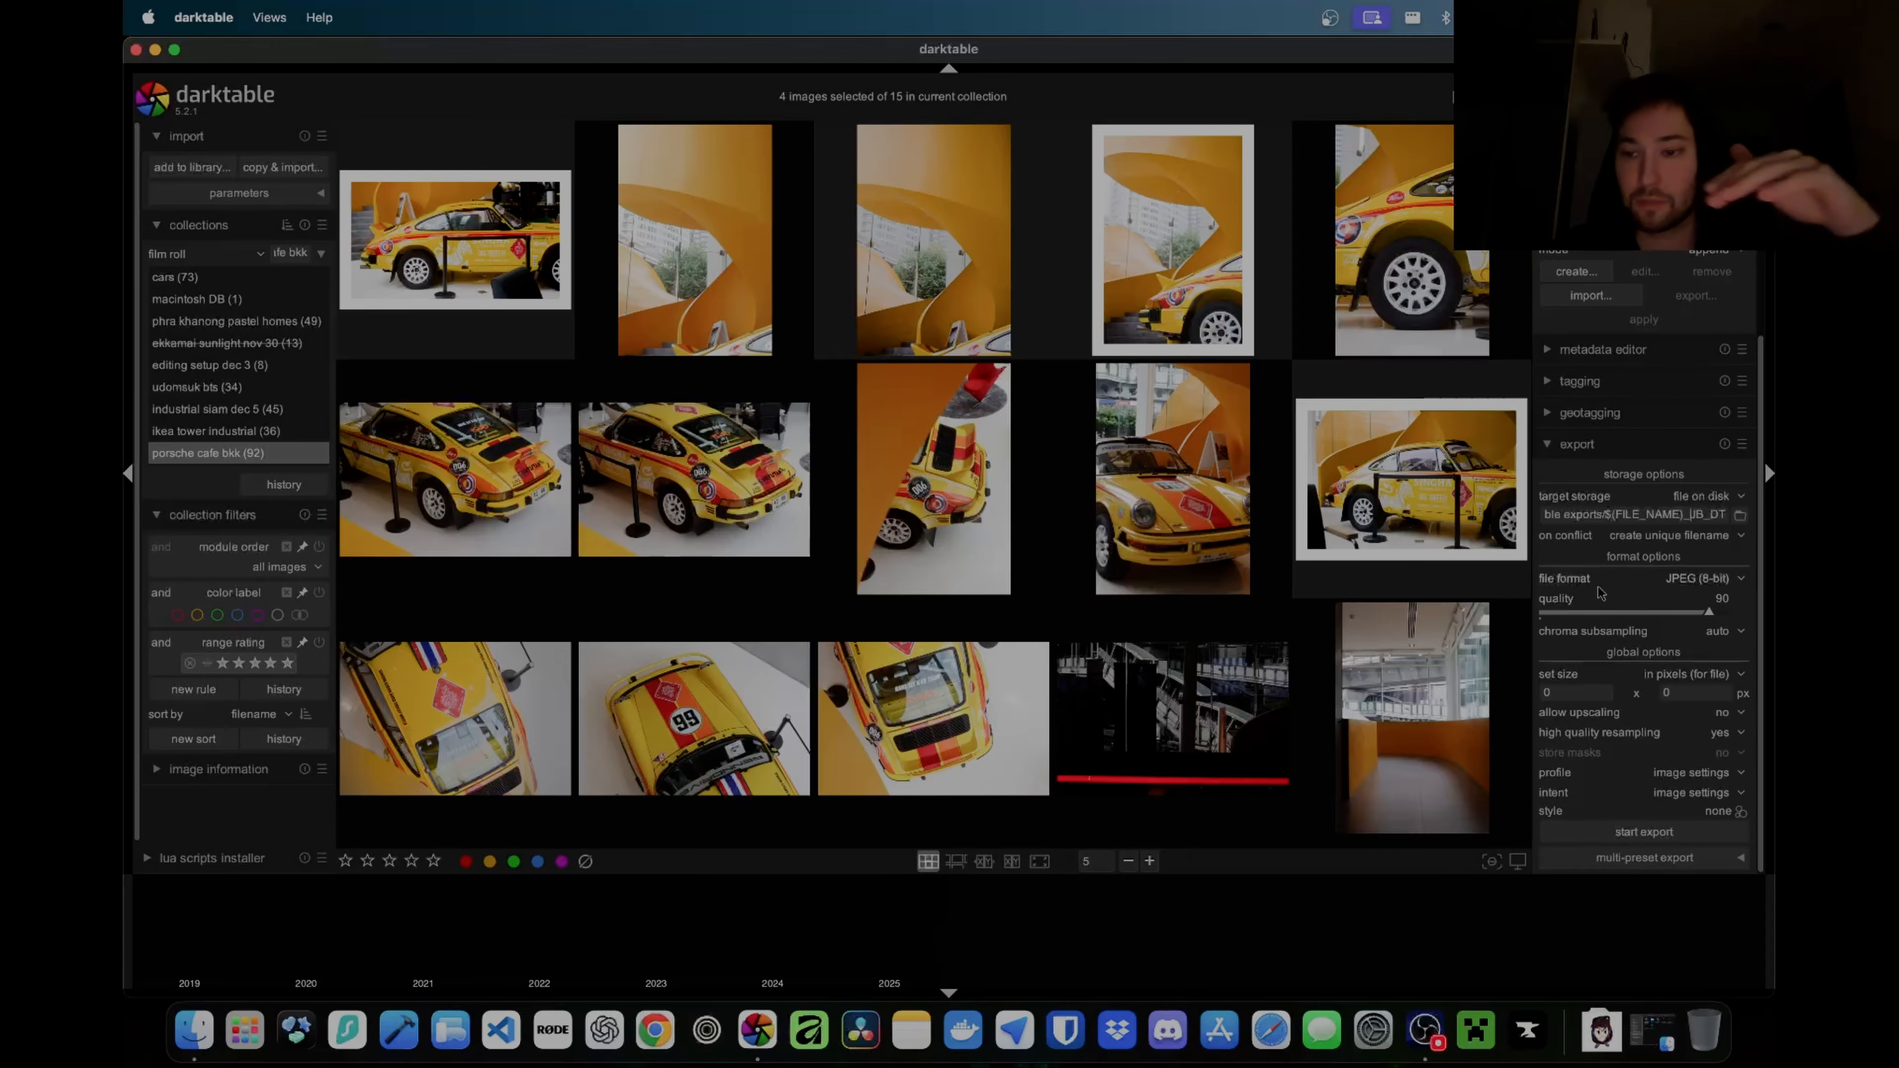
left_click(1613, 833)
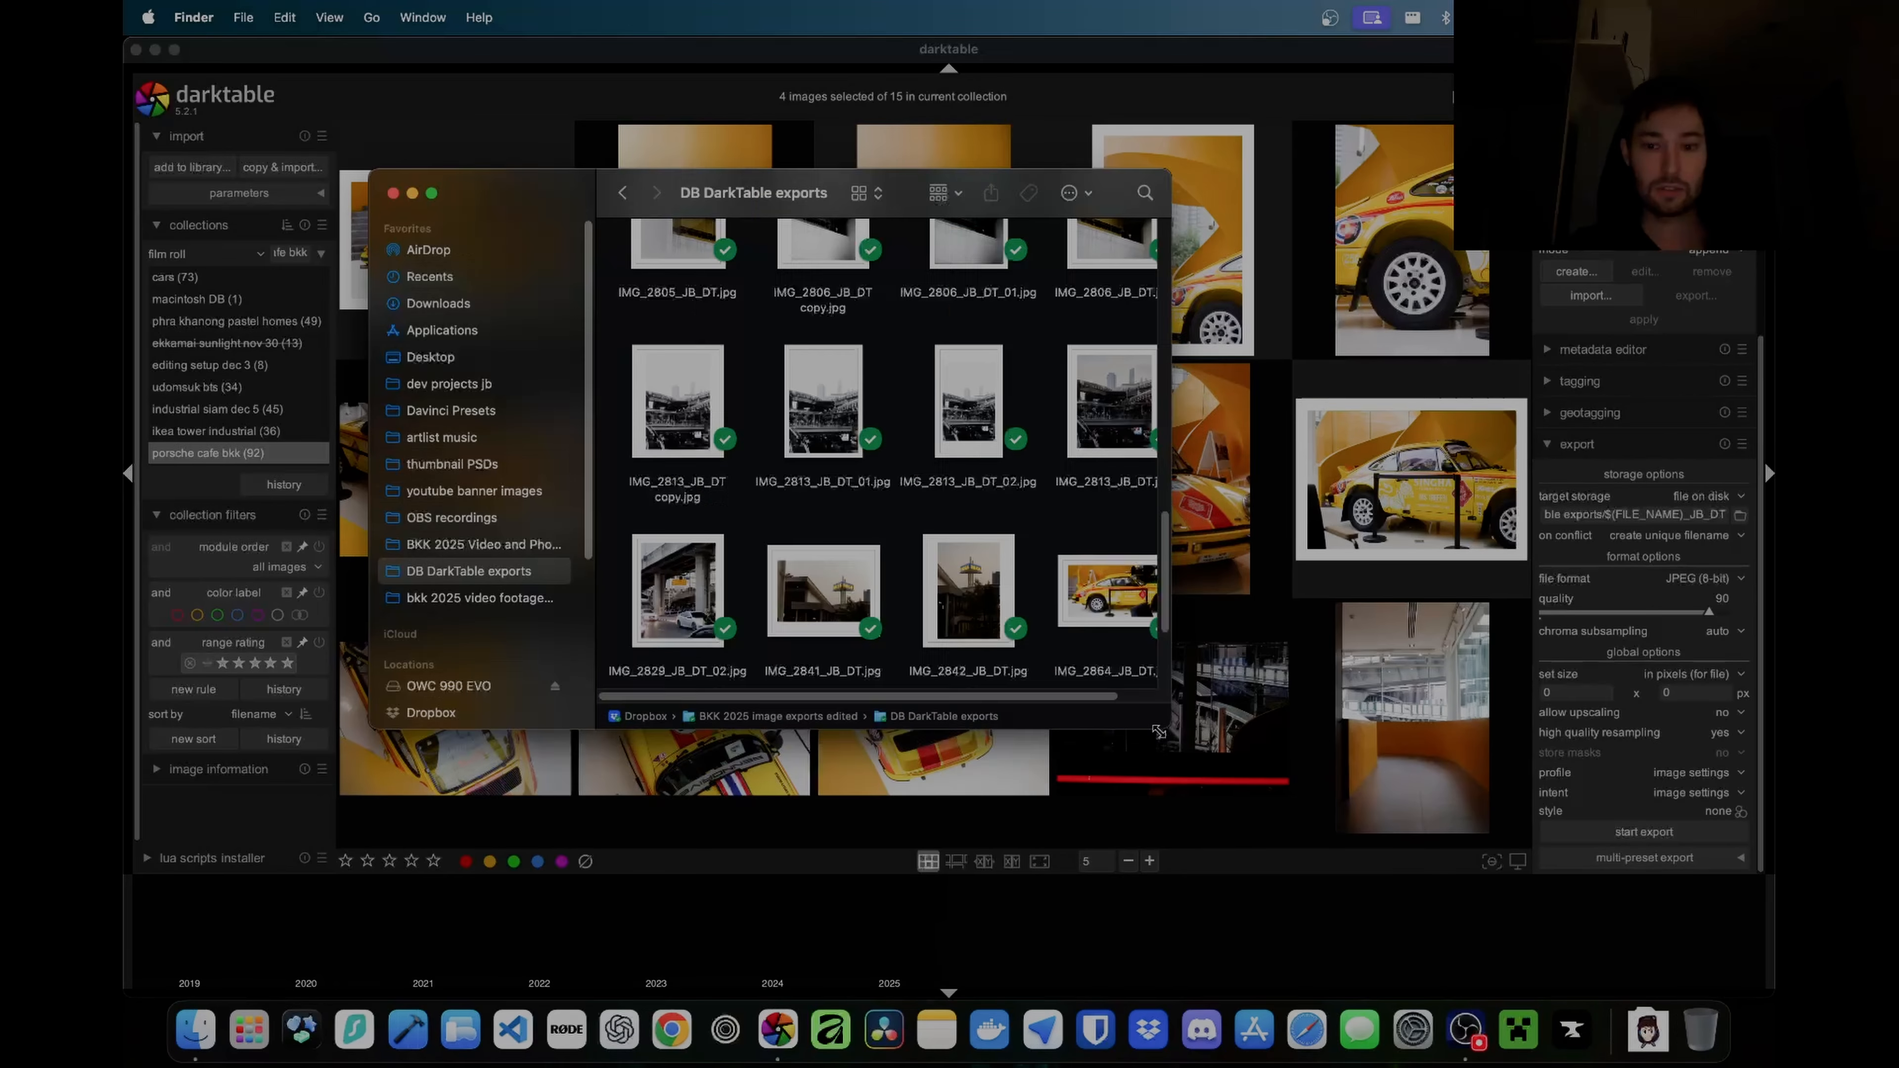
Step: In Finder, enlarge the DB DarkTable exports window and select the exported JPEGs IMG_2864, IMG_2867, IMG_2872 and IMG_2912
left_click_drag(1158, 731, 1445, 844)
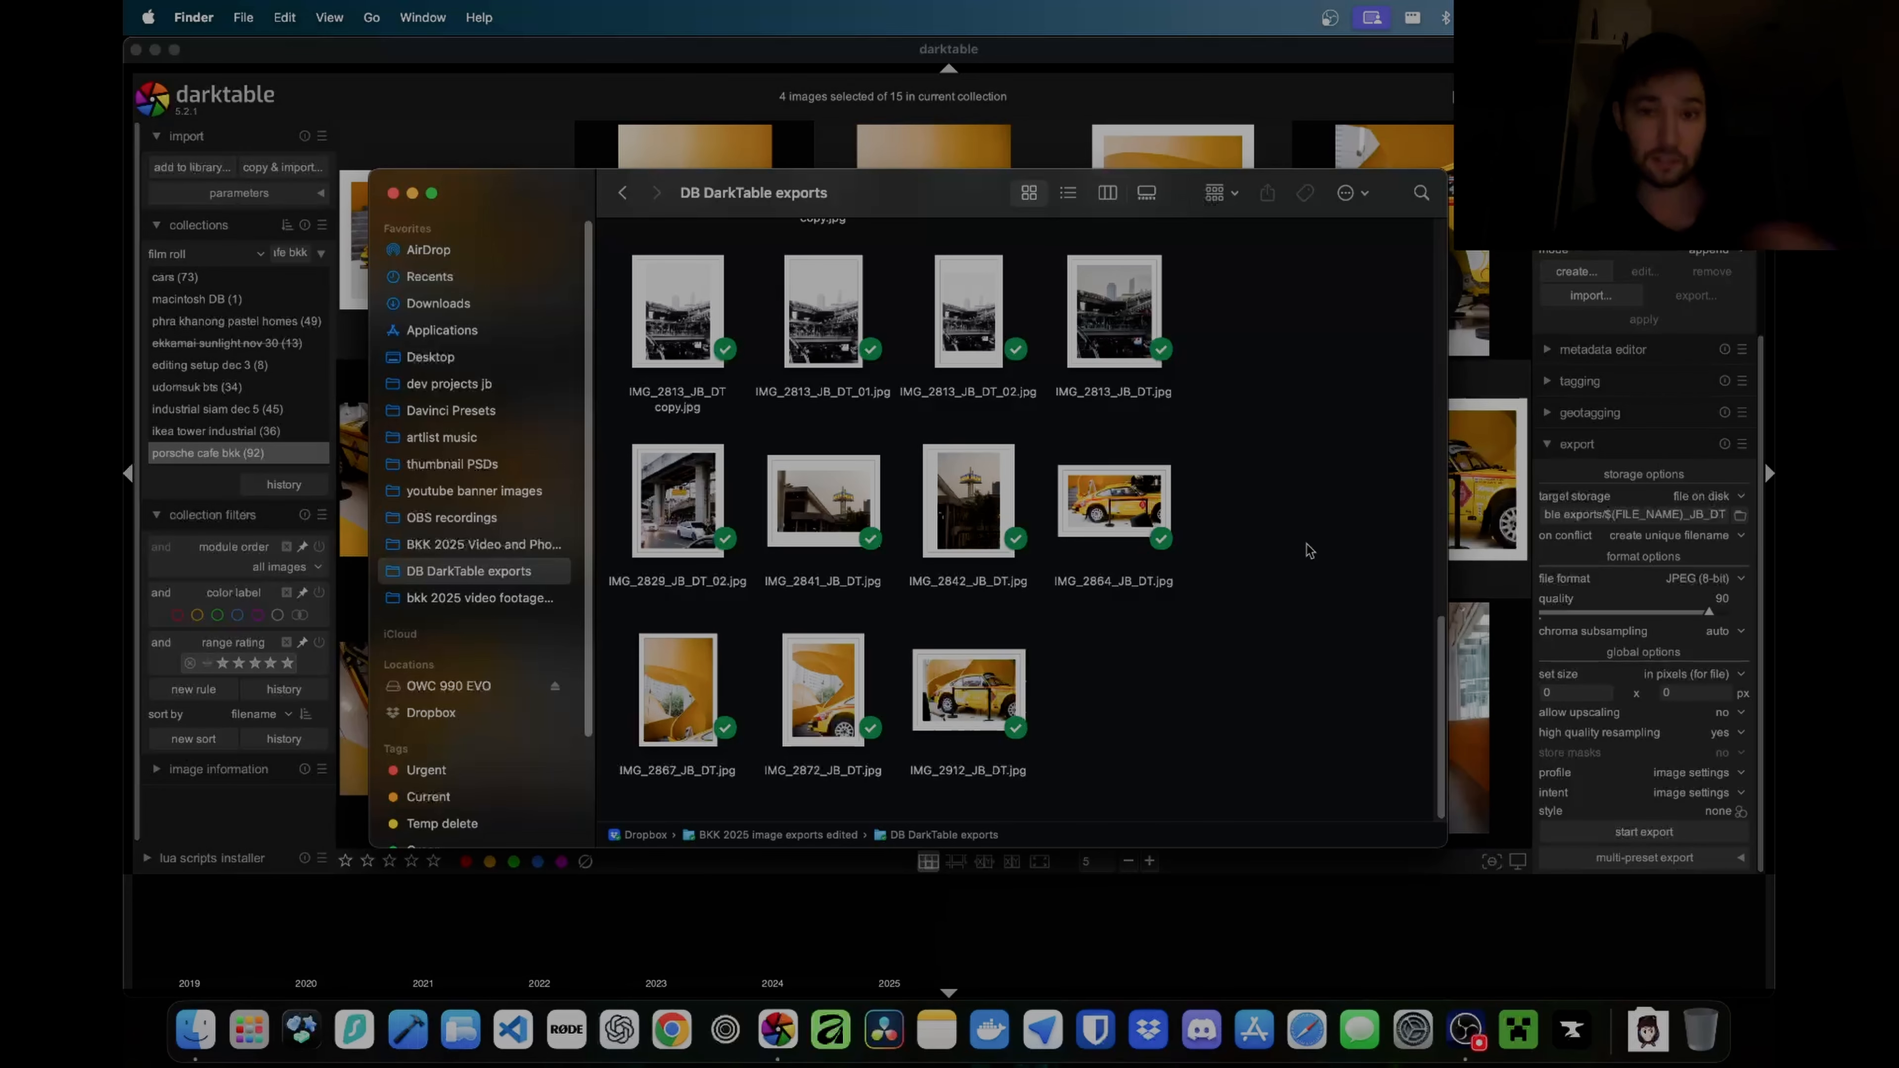
left_click_drag(1196, 778, 613, 629)
left_click(1132, 494, "super")
Step: Preview the exported Porsche and spiral staircase JPEGs at large size one after another, and return to the darktable lighttable
key("space")
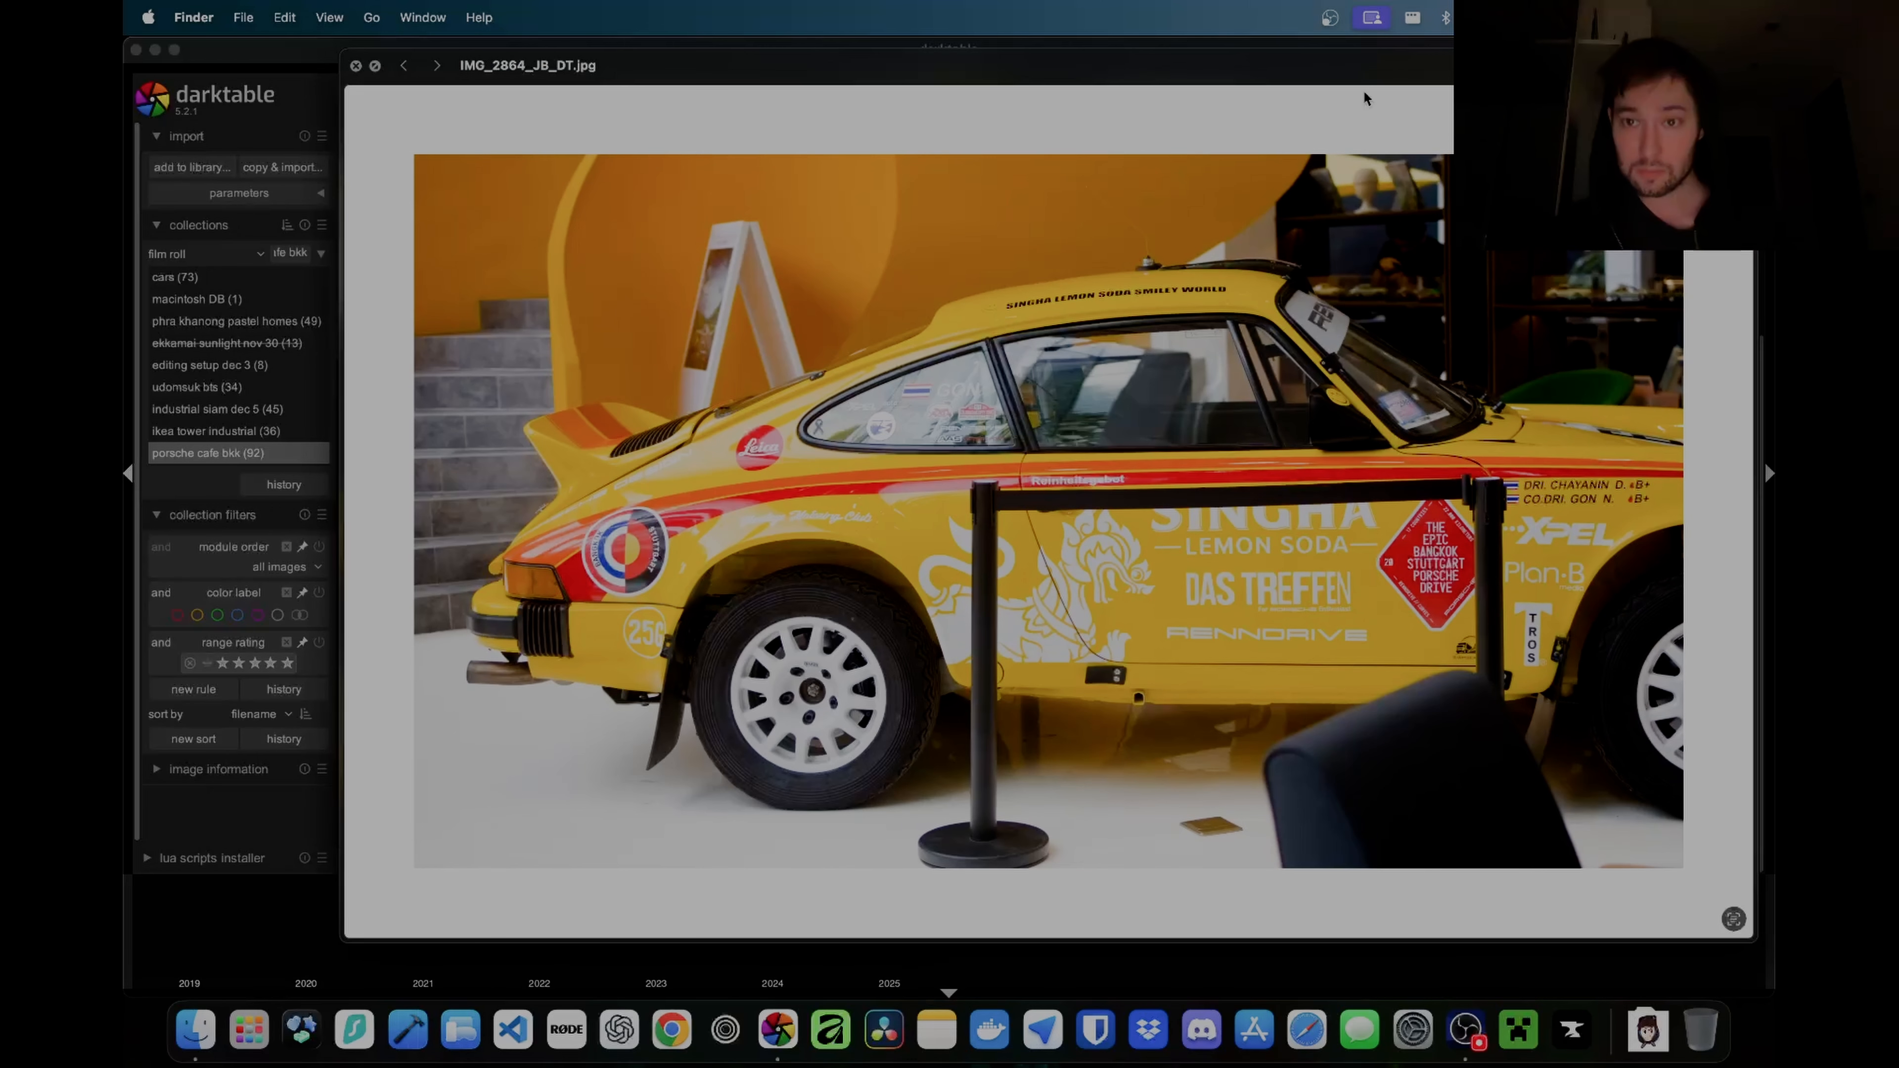
key("Right")
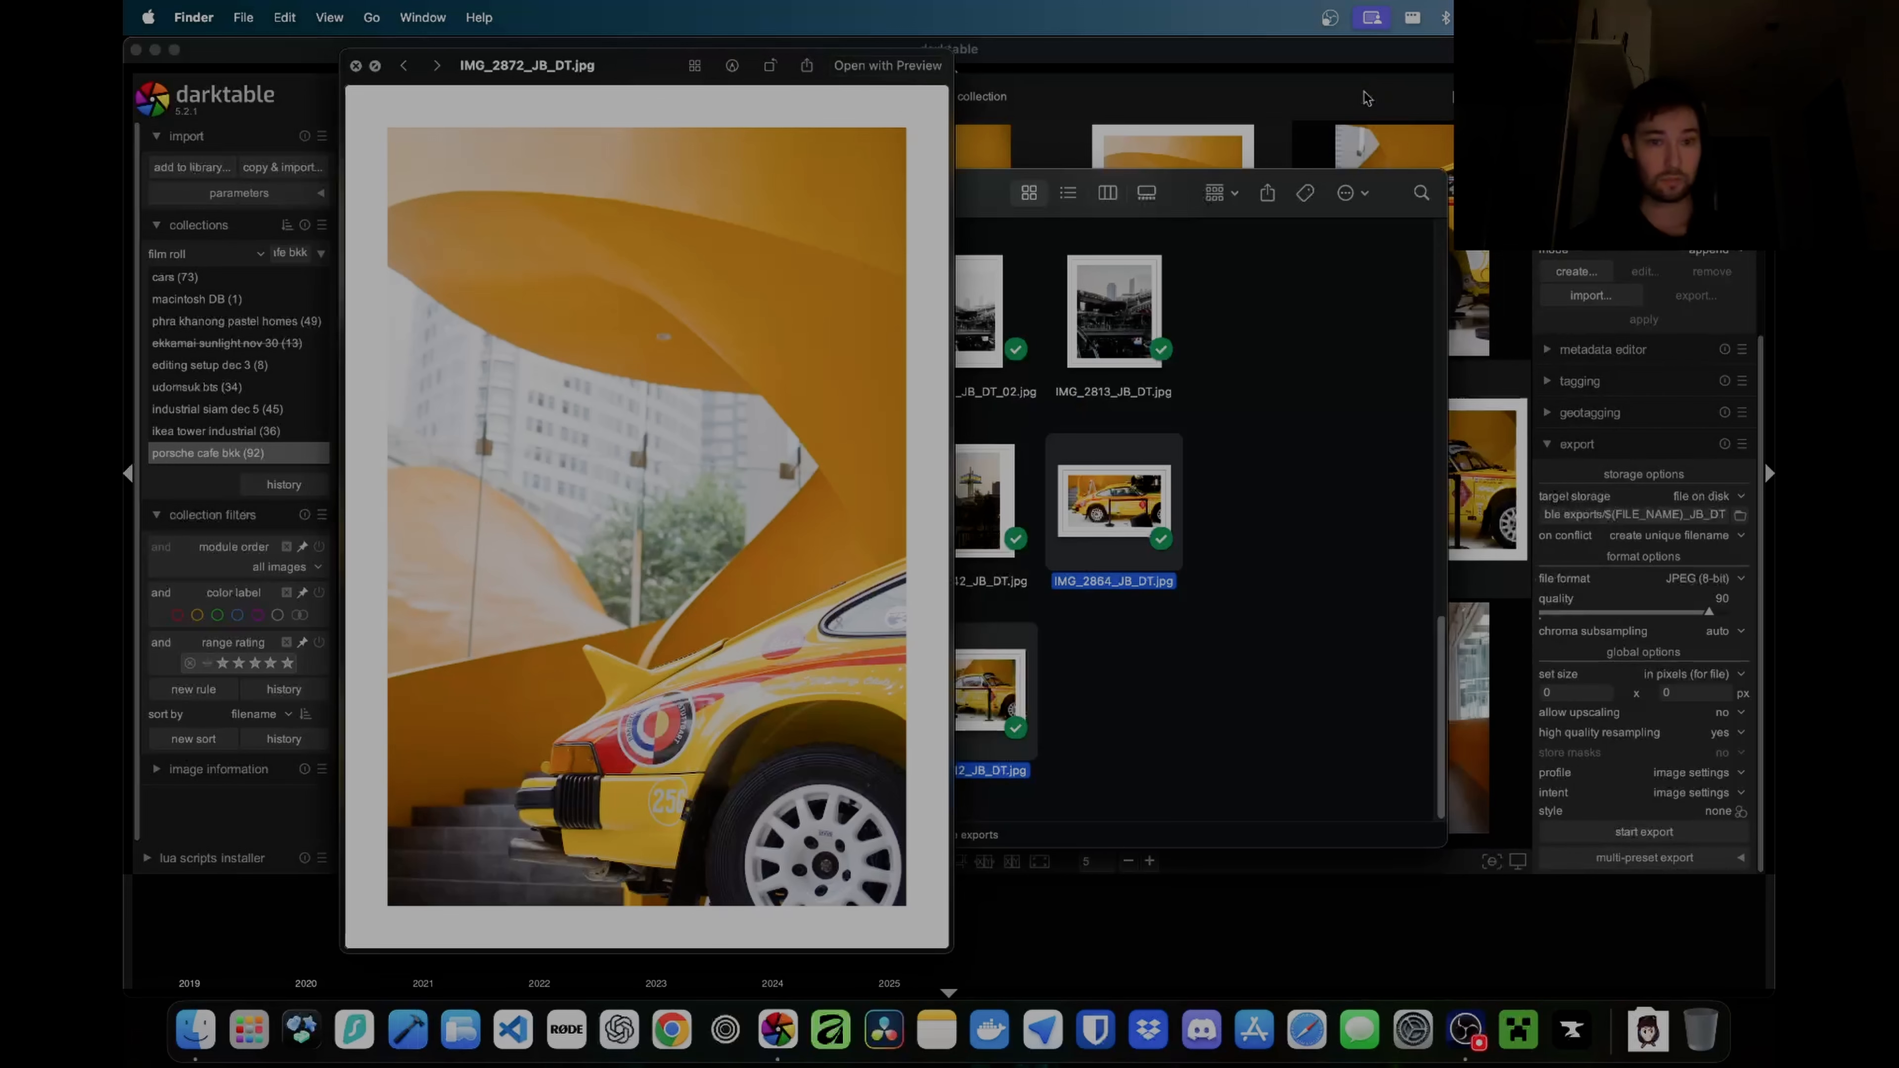
key("Right")
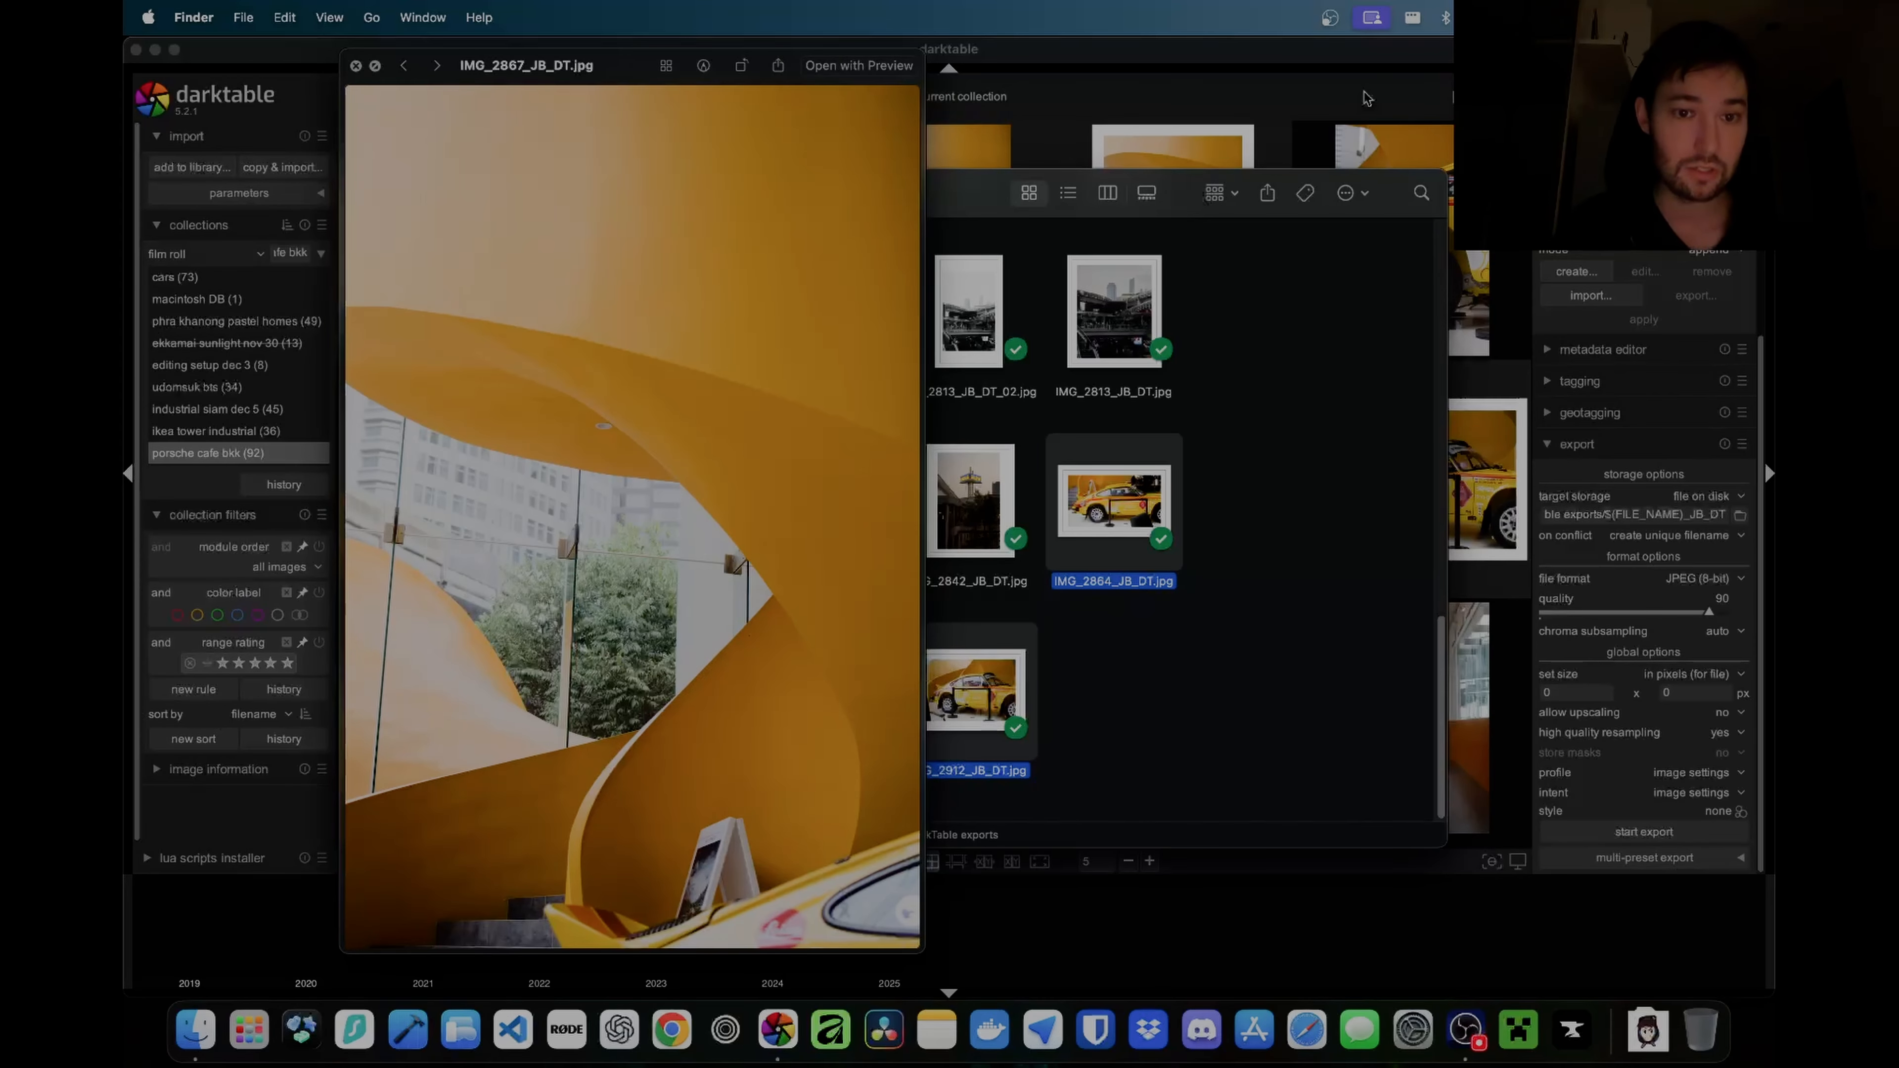
key("Left")
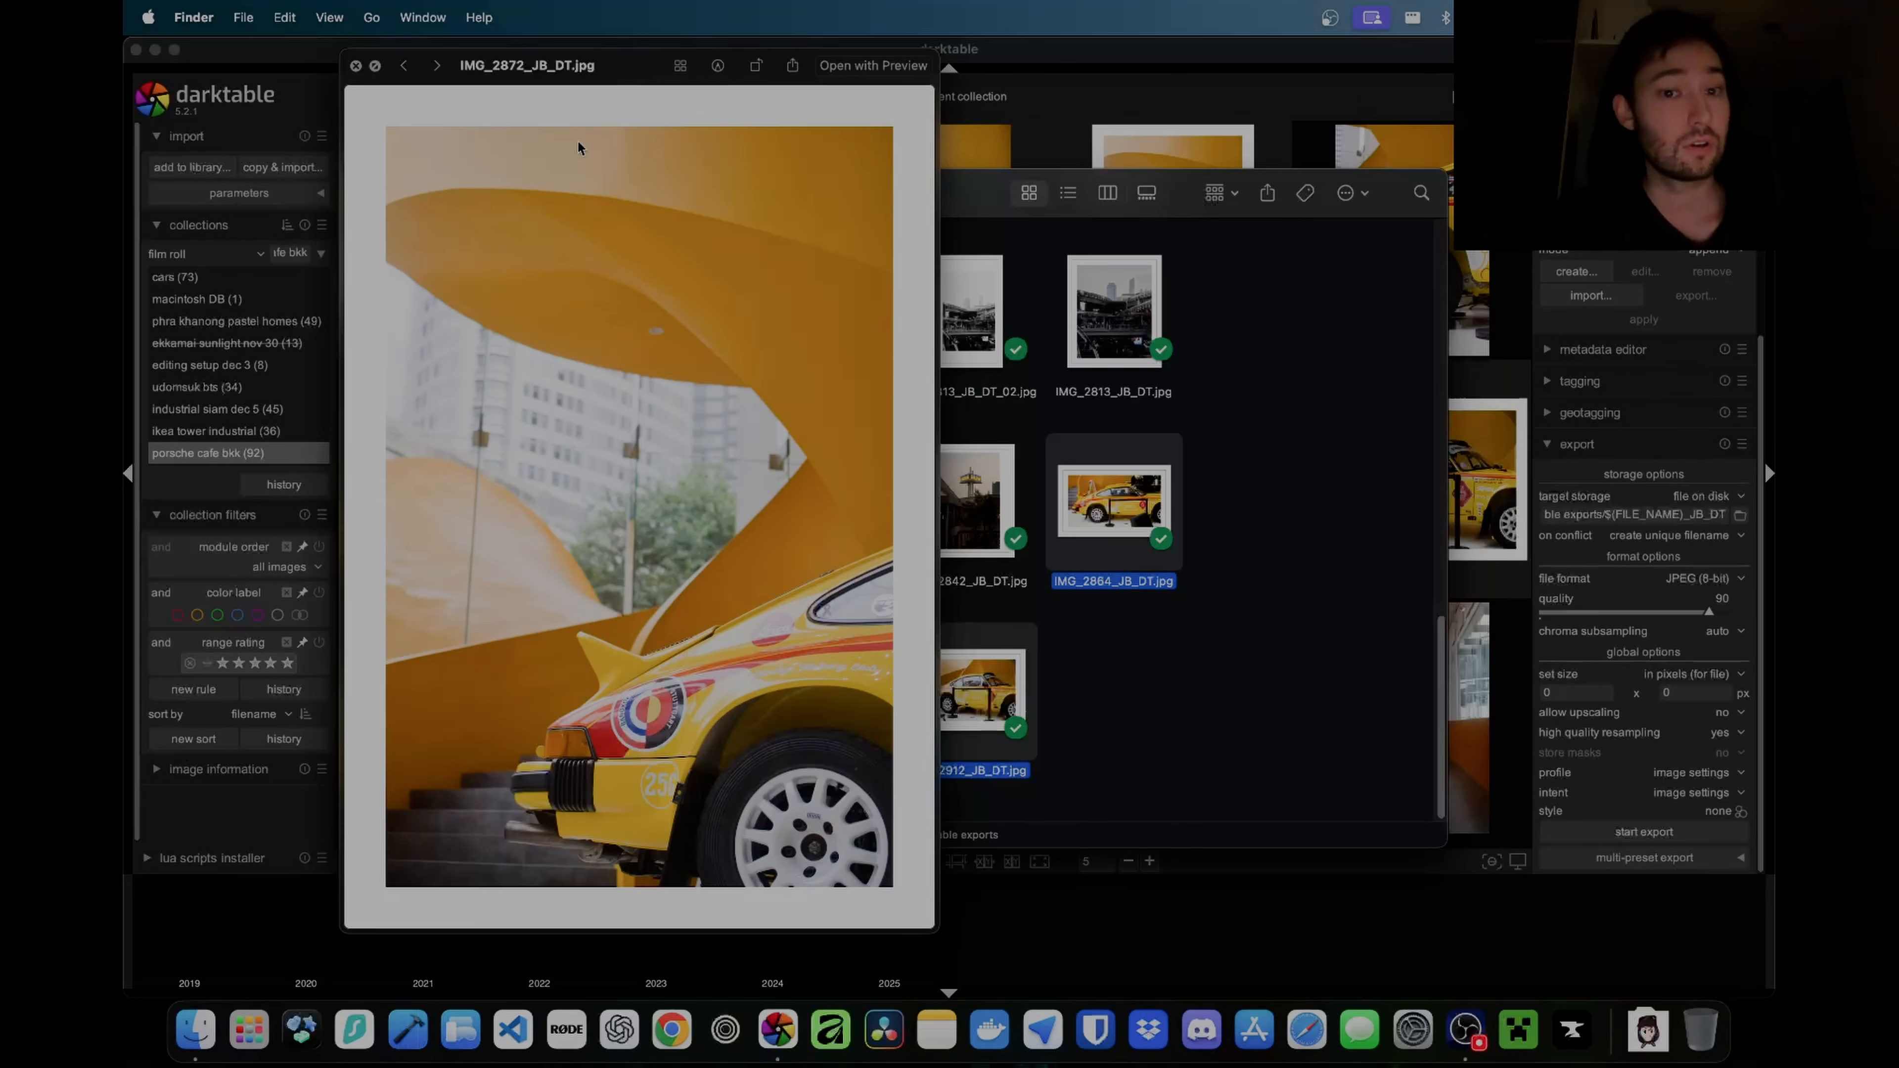
left_click(1031, 73)
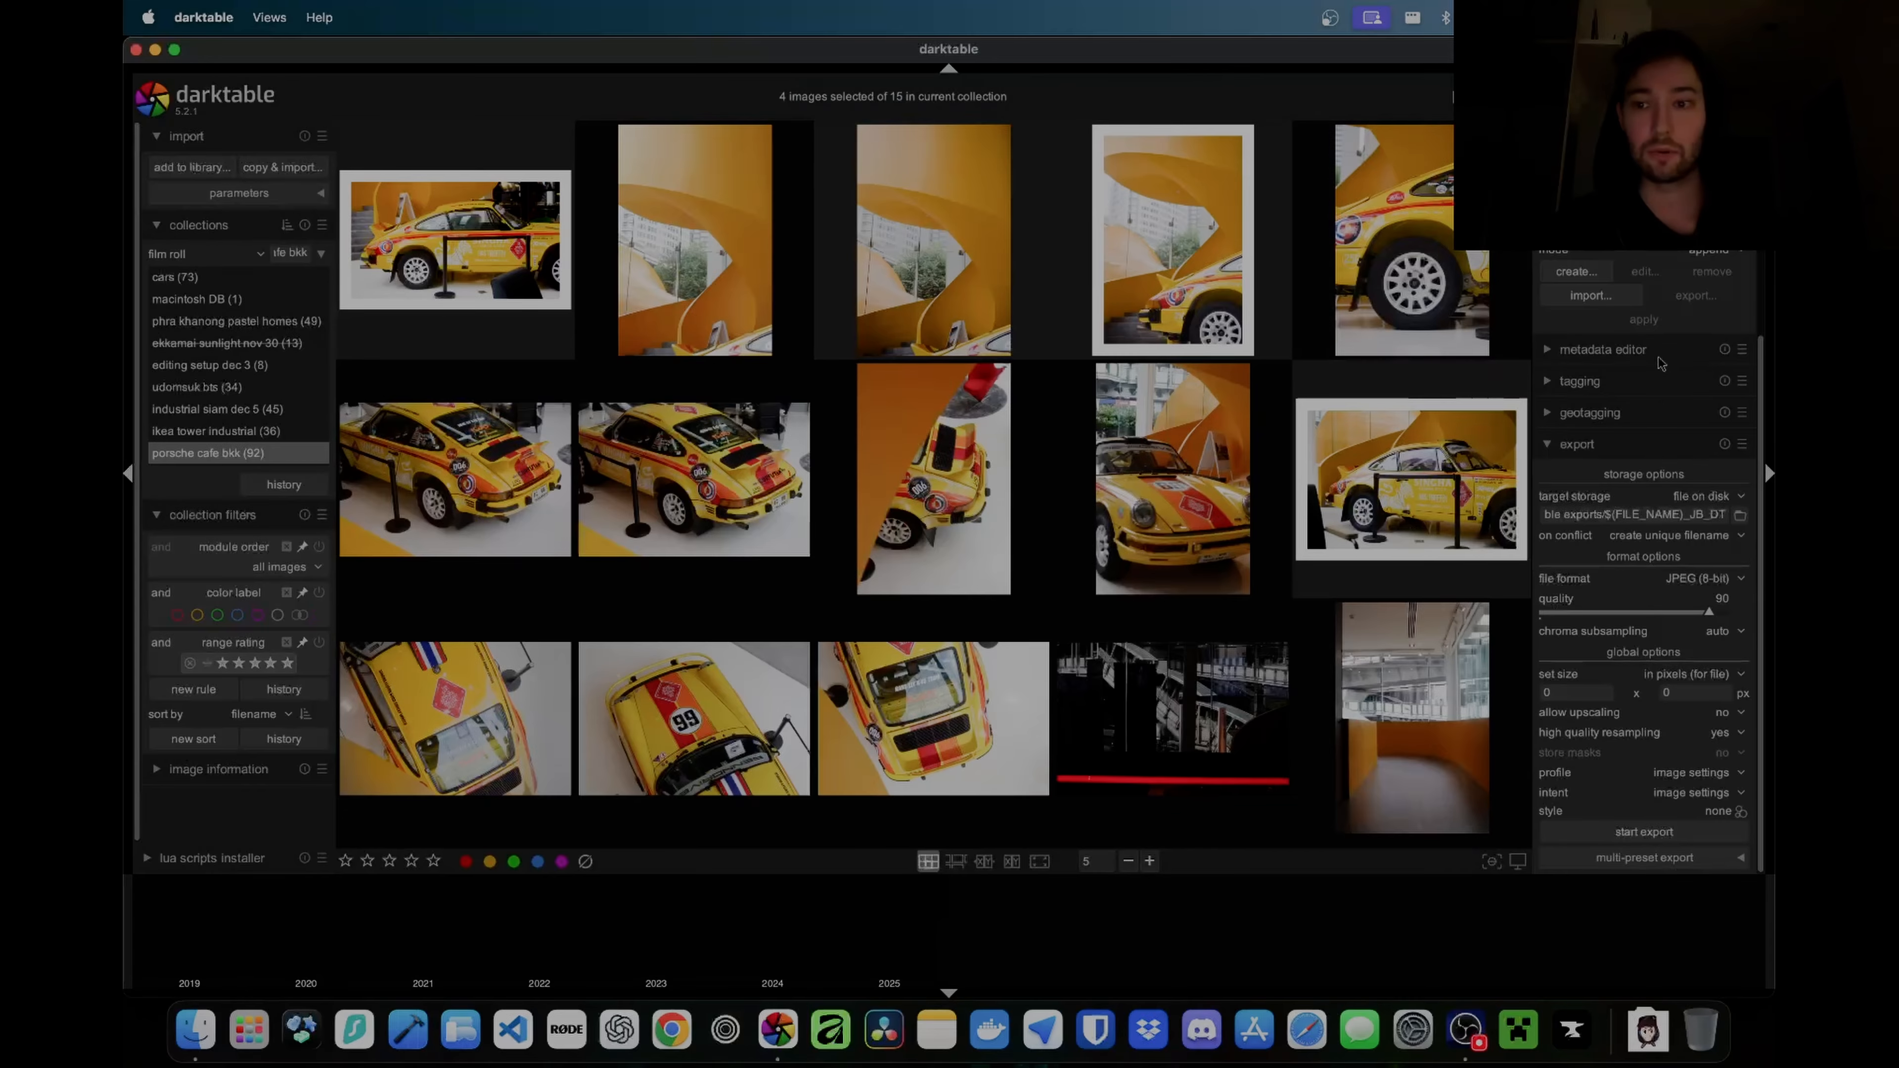